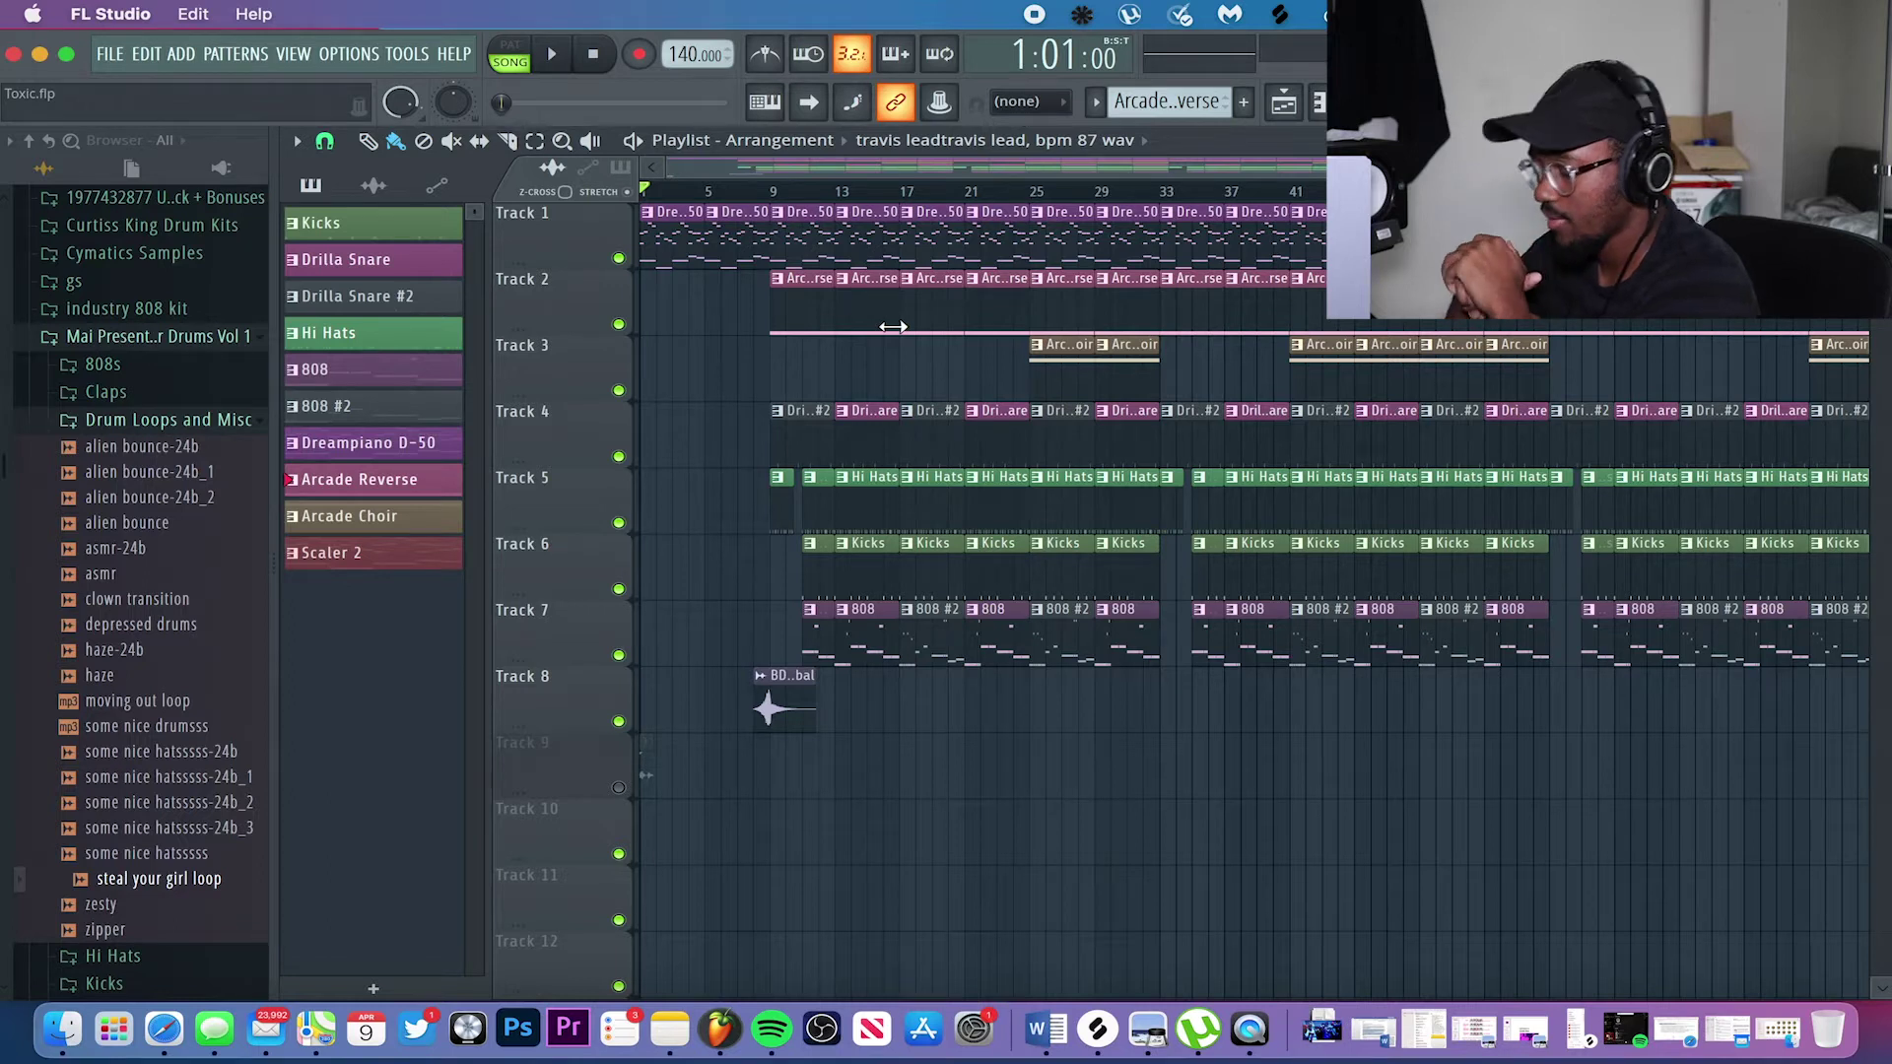
Select bars 25 to 33 on the playlist timeline as the playback range.
scroll(892, 327, up, 5)
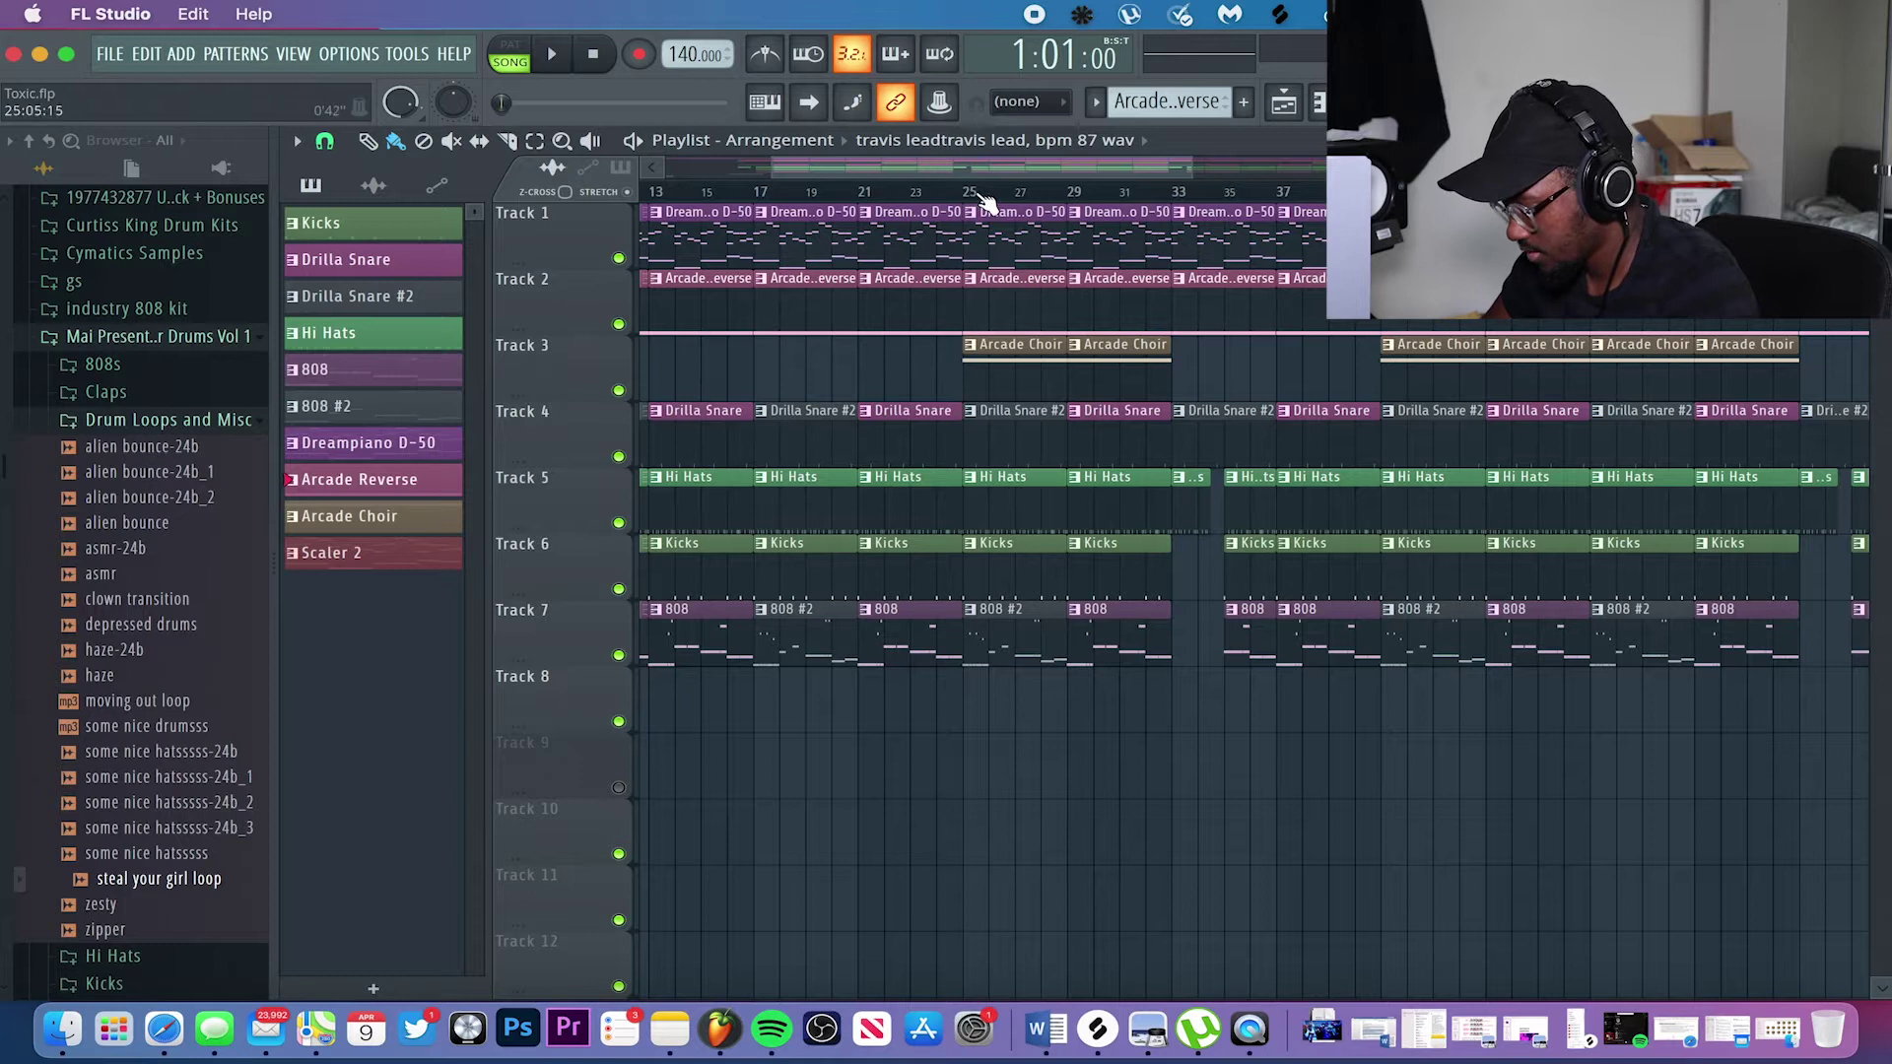
drag(970, 194, 1163, 217)
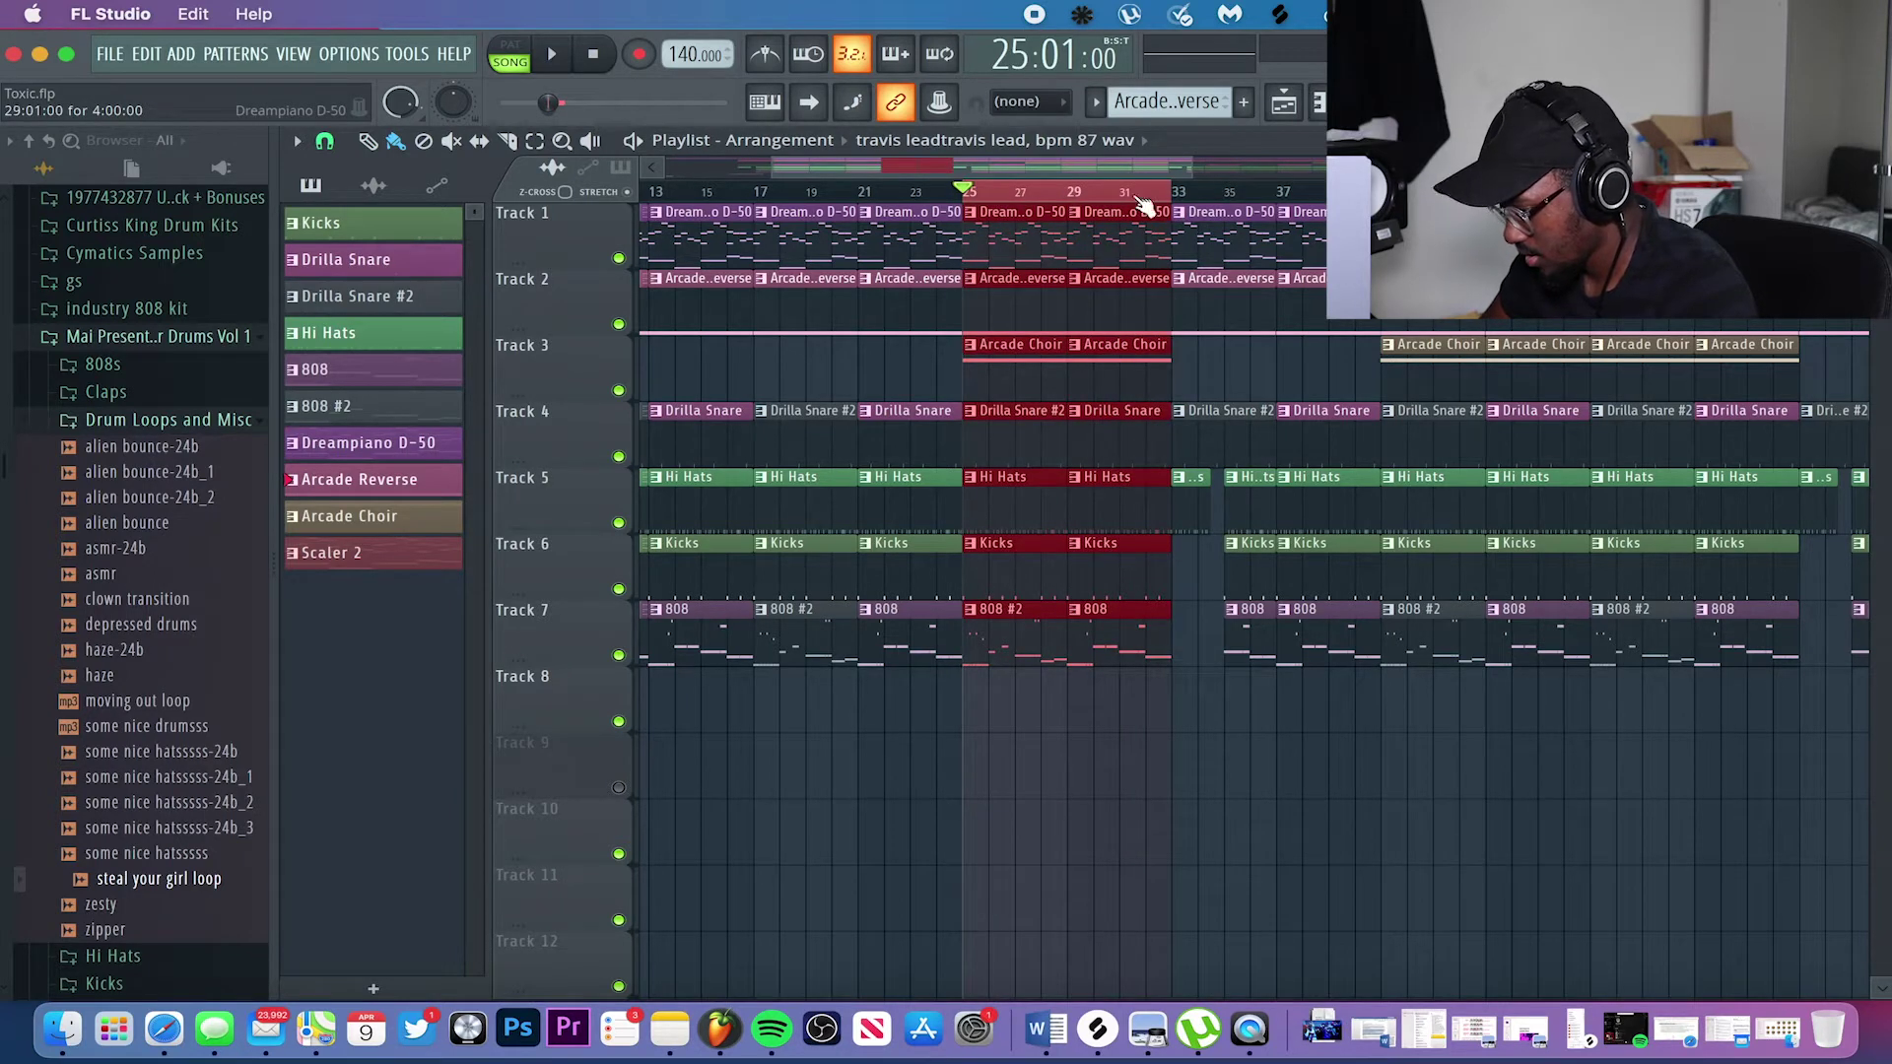
click(1370, 102)
click(1370, 102)
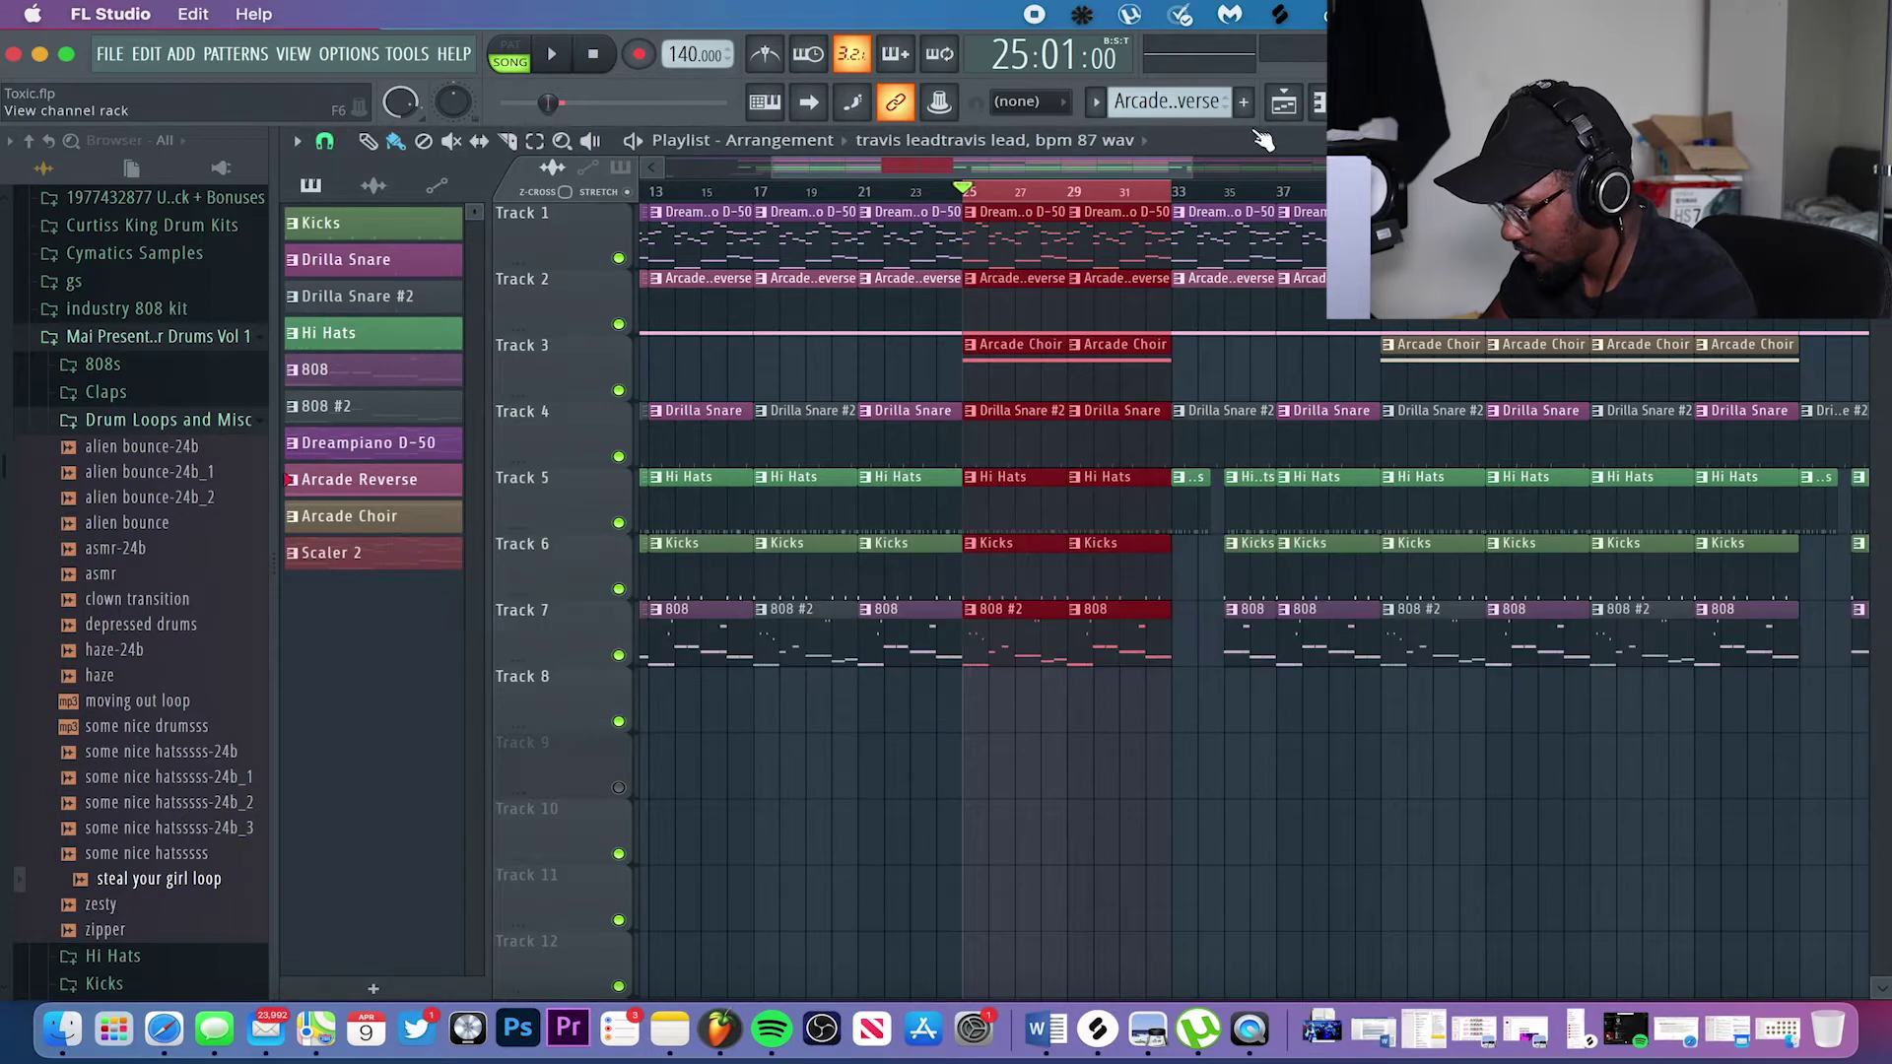
Pick the Dreampiano D-50 clip on Track 1 and view its Omnisphere patch from the channel rack, closing the plugin window when done.
click(1025, 248)
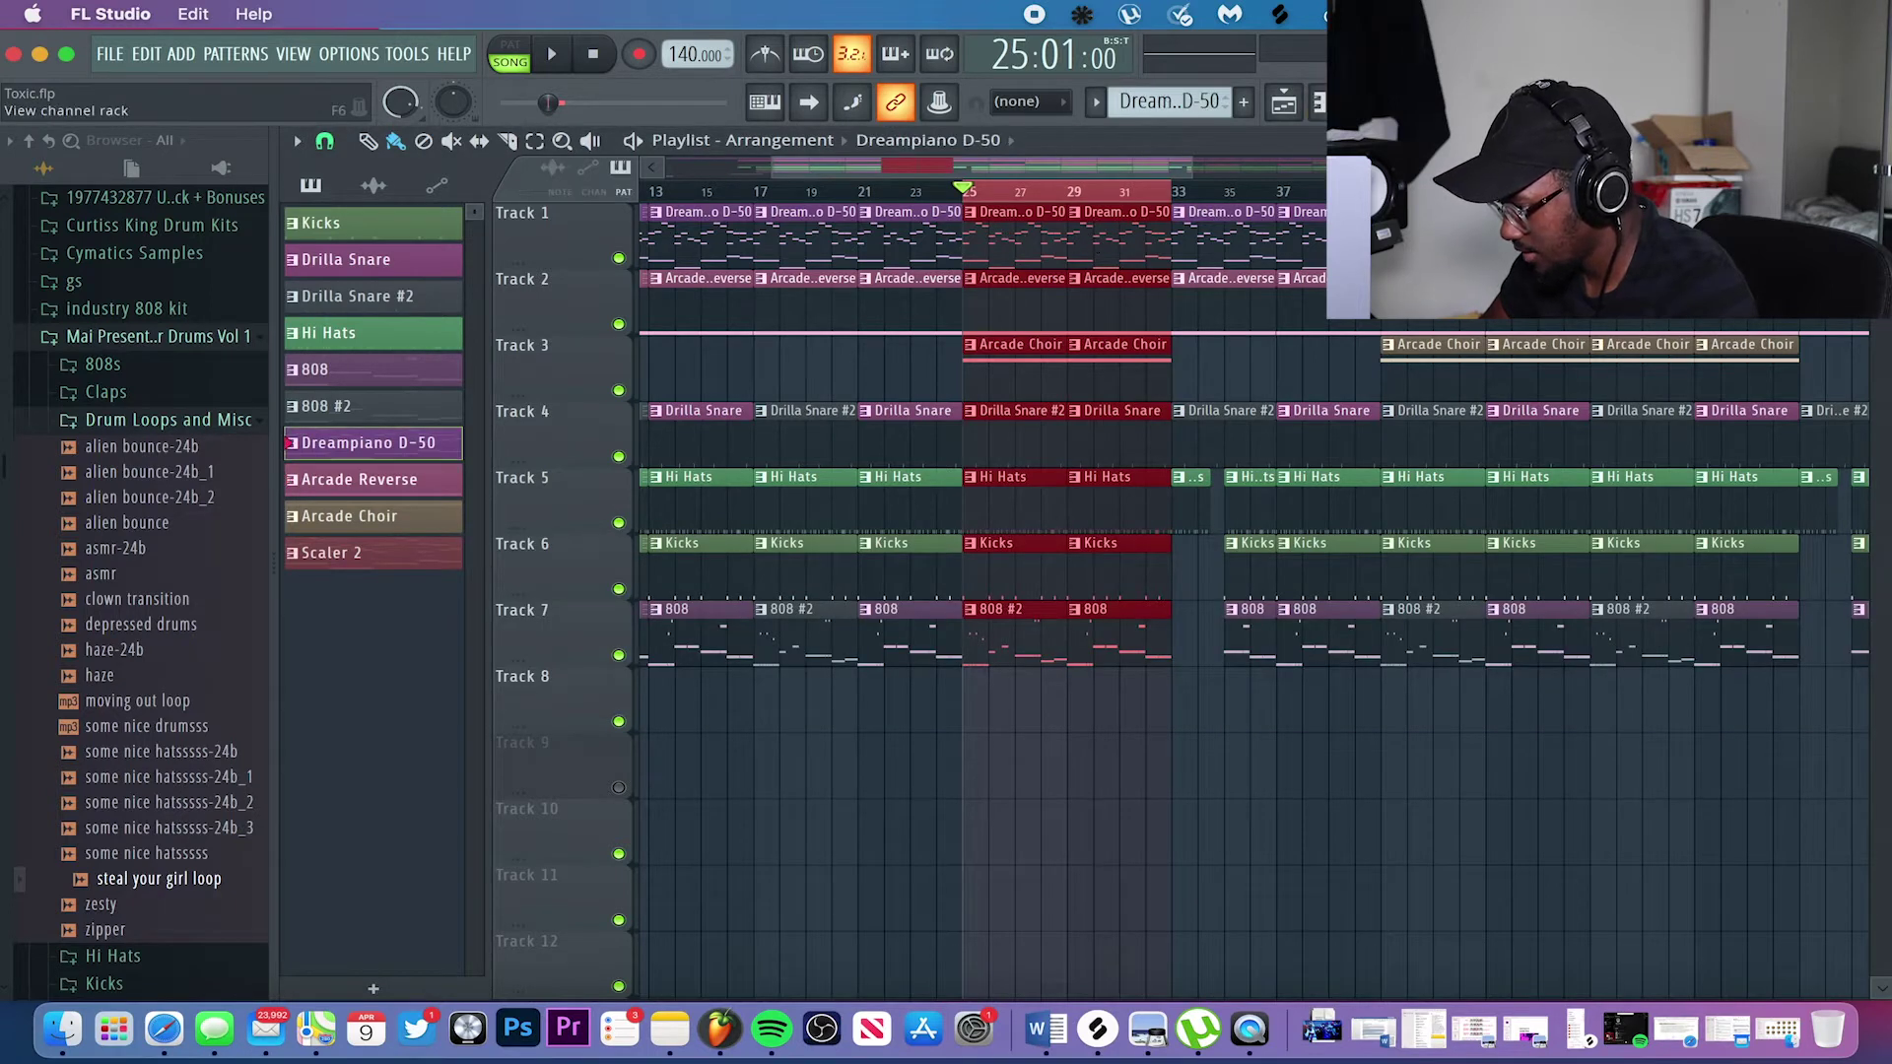
click(1370, 102)
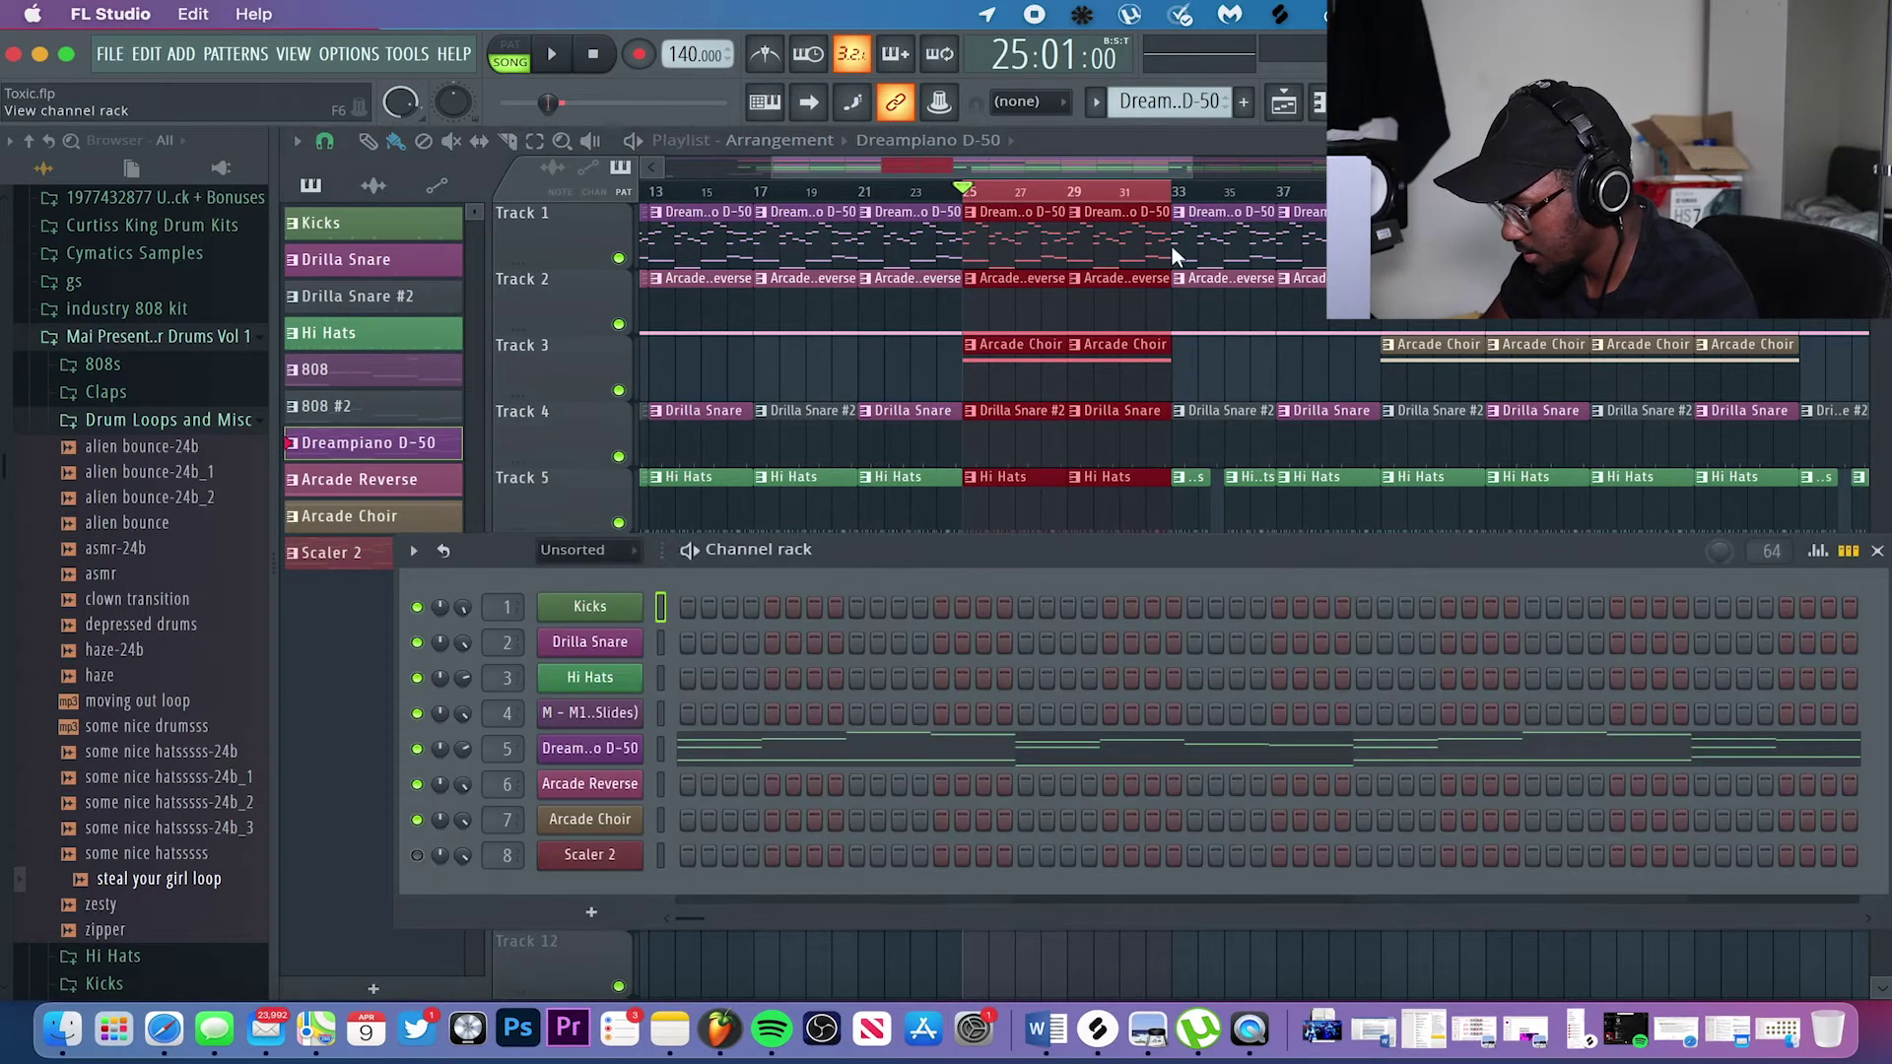
click(611, 753)
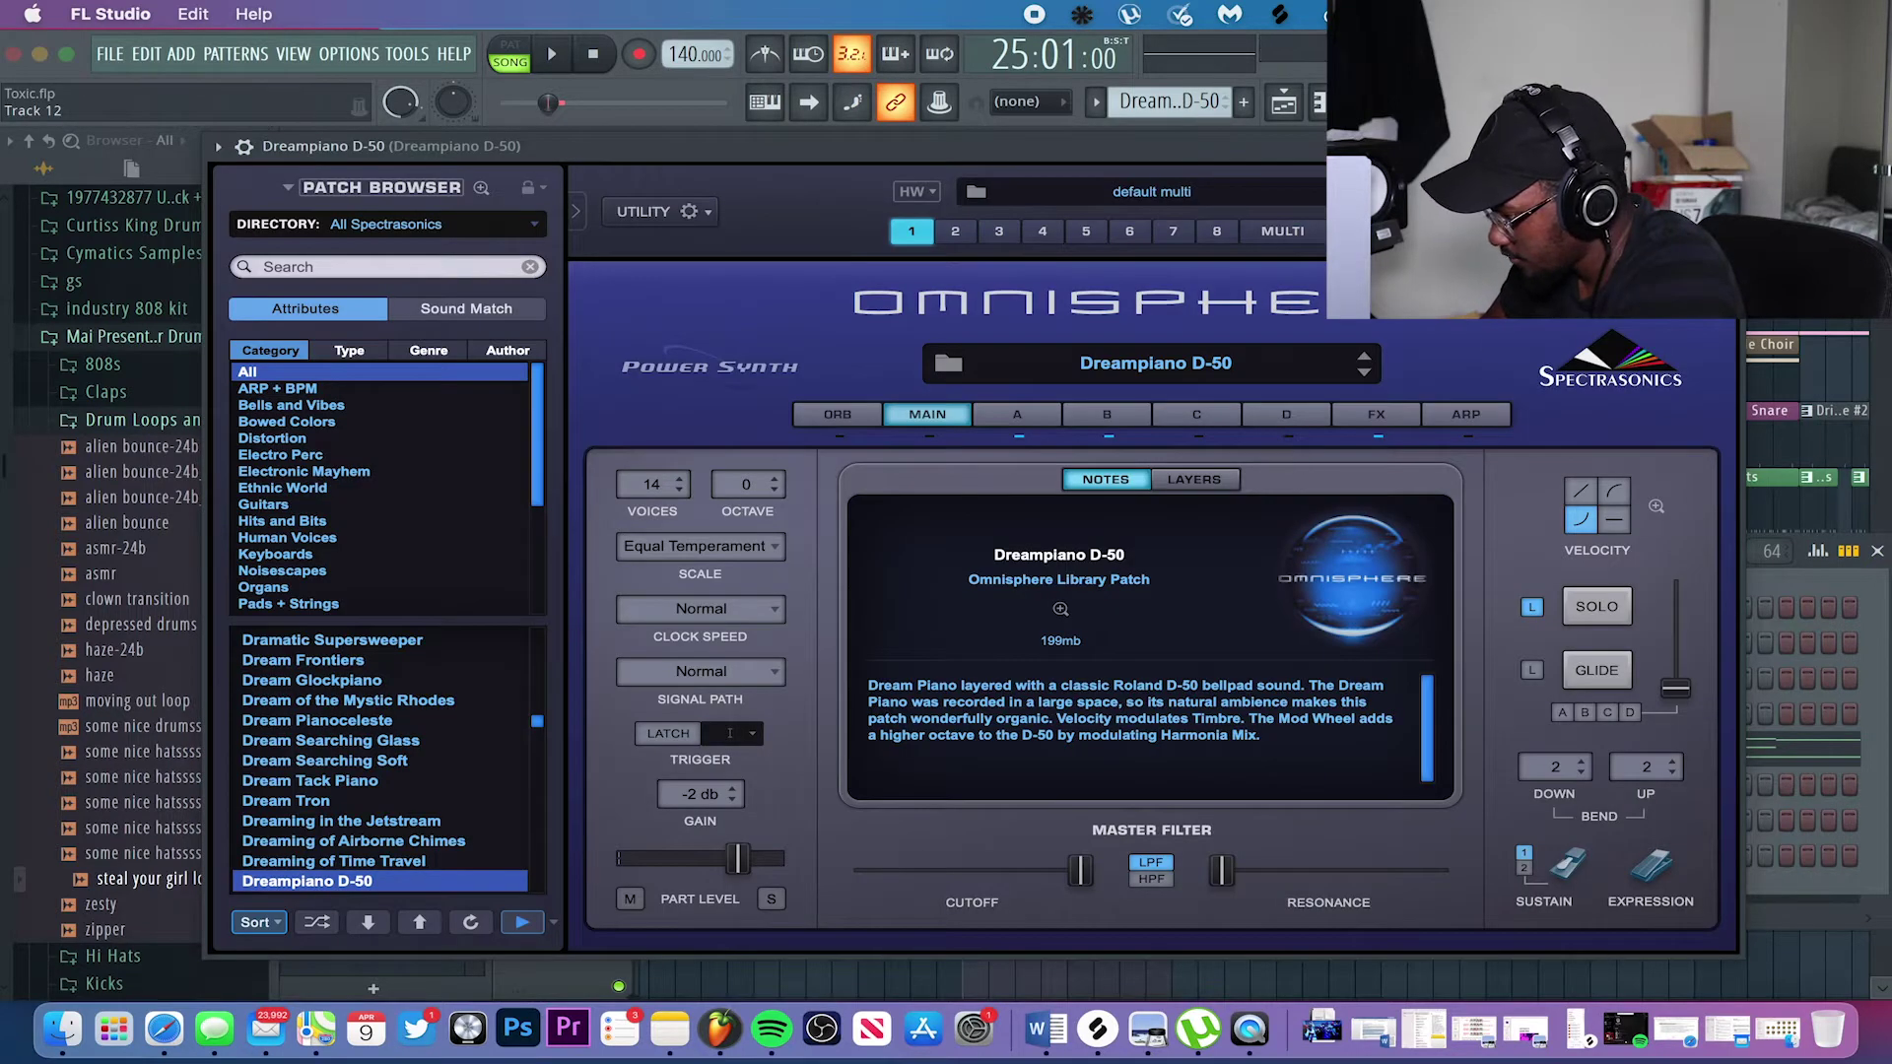
click(1729, 146)
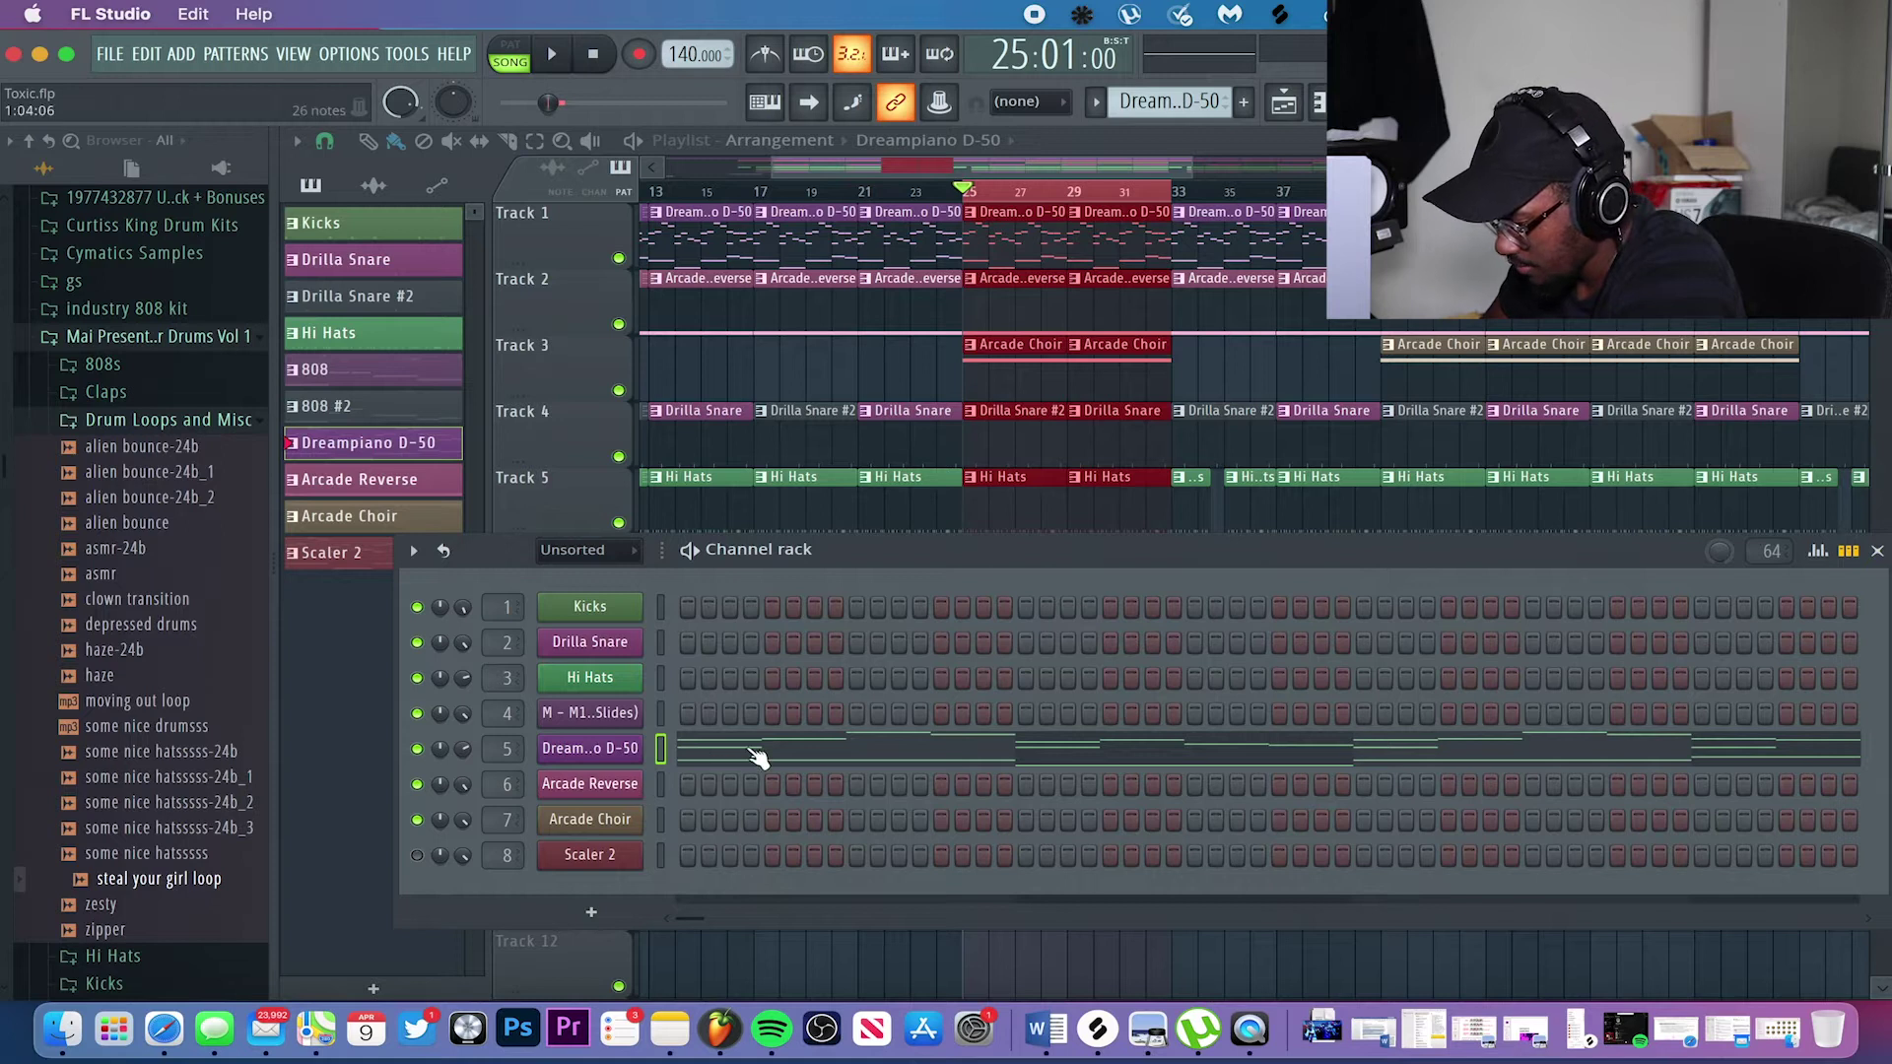
Solo Track 1, open the Dreampiano D-50 pattern in the piano roll and play back its melody.
right_click(620, 260)
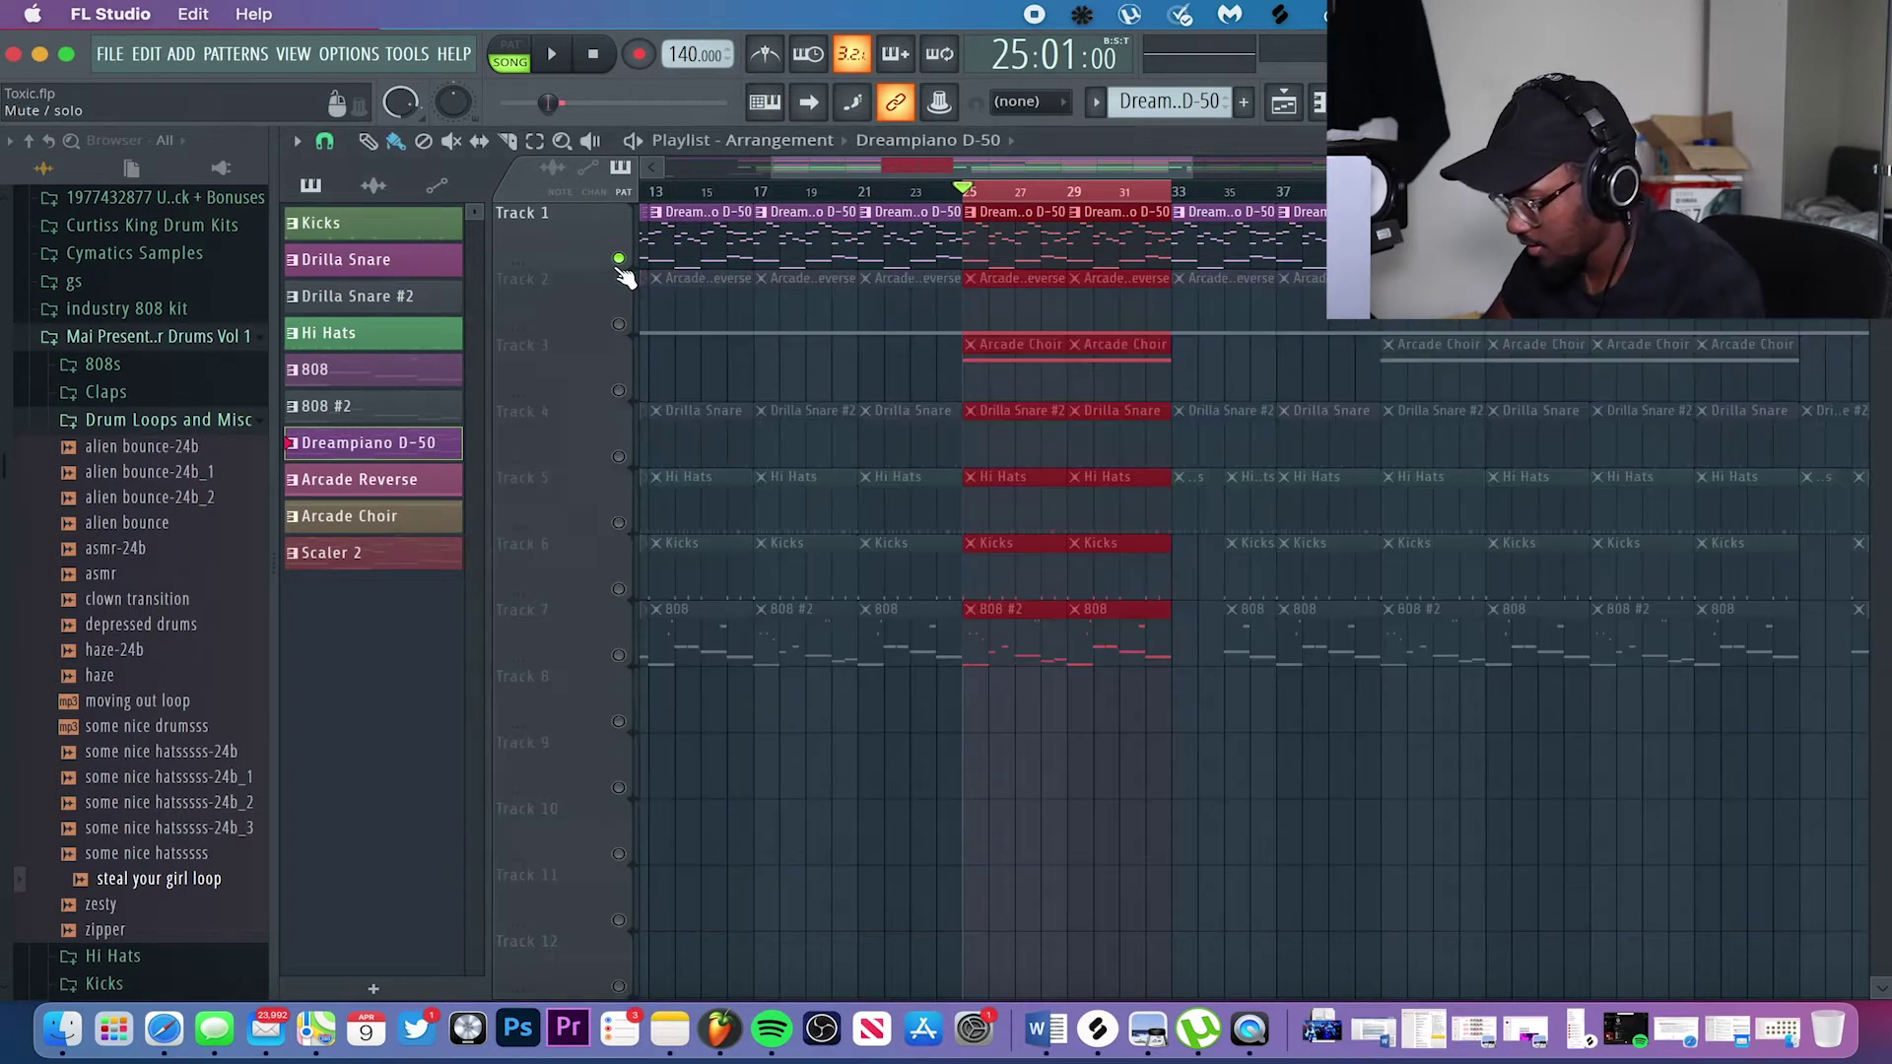
double_click(1023, 261)
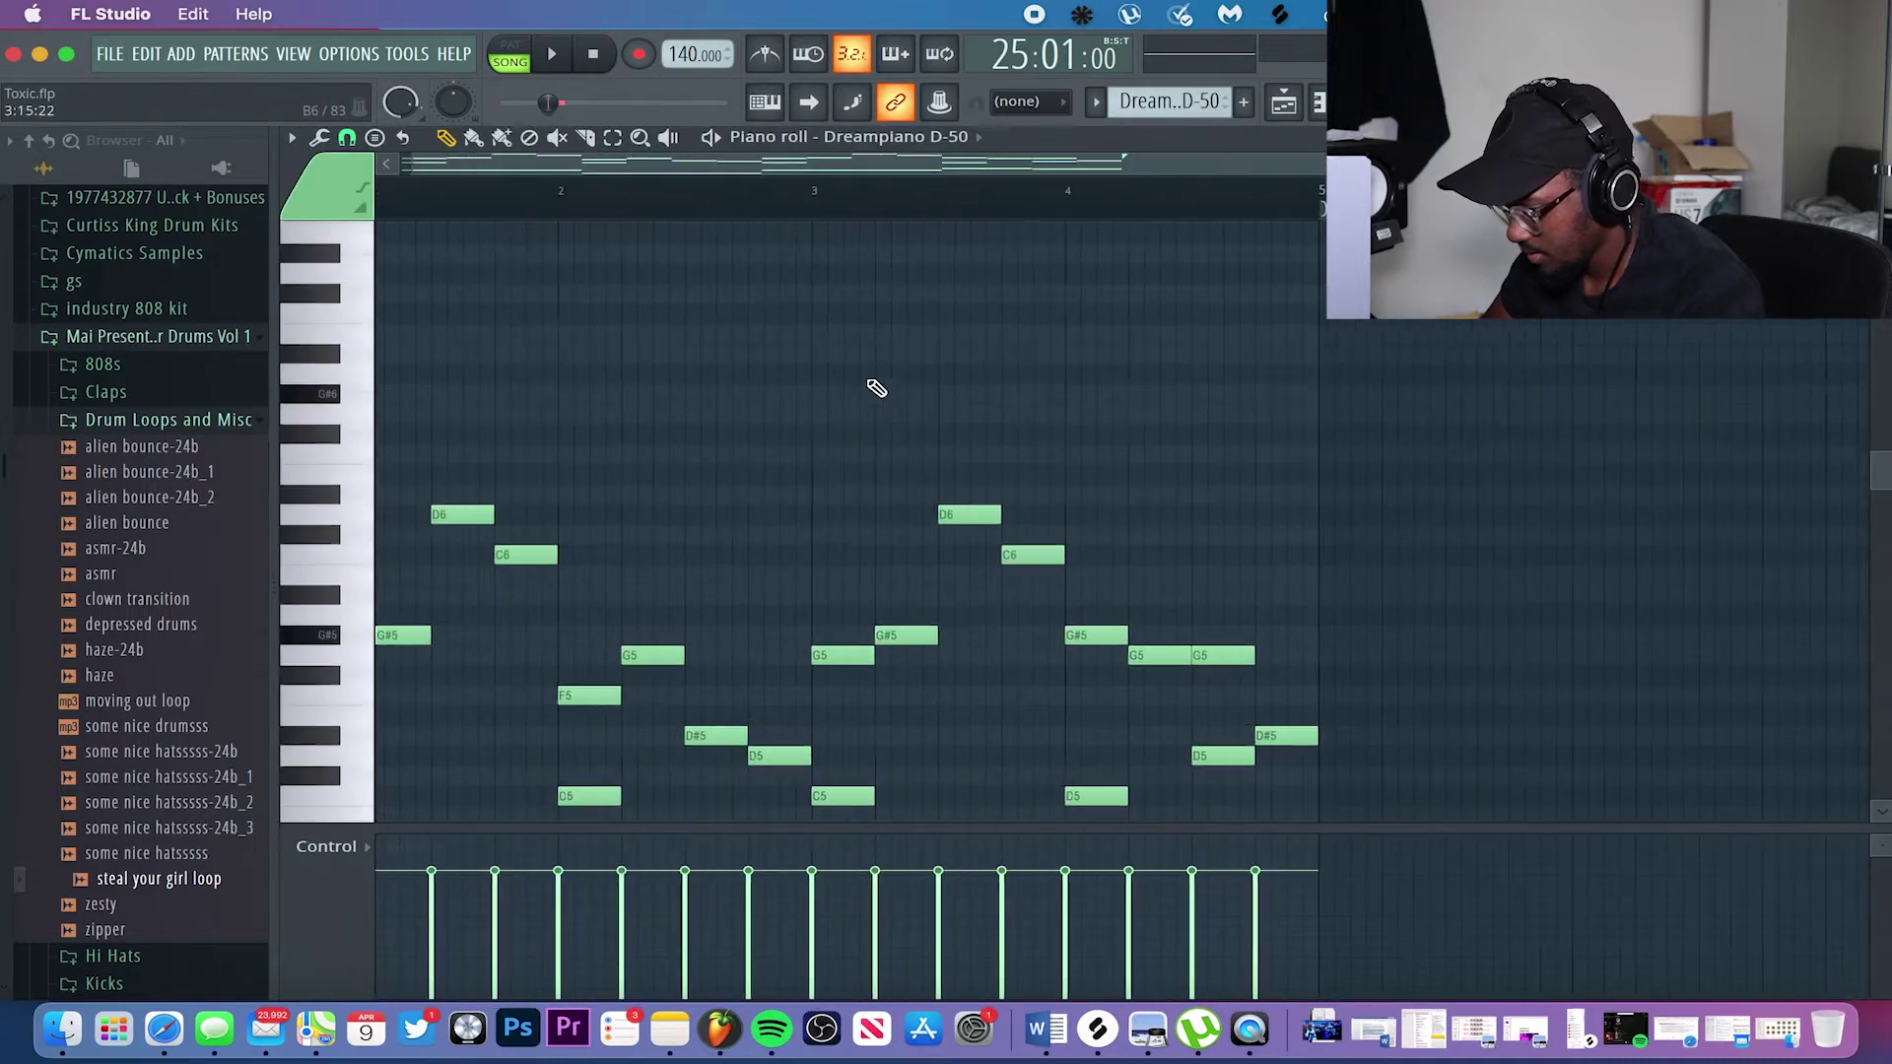
scroll(875, 387, down, 3)
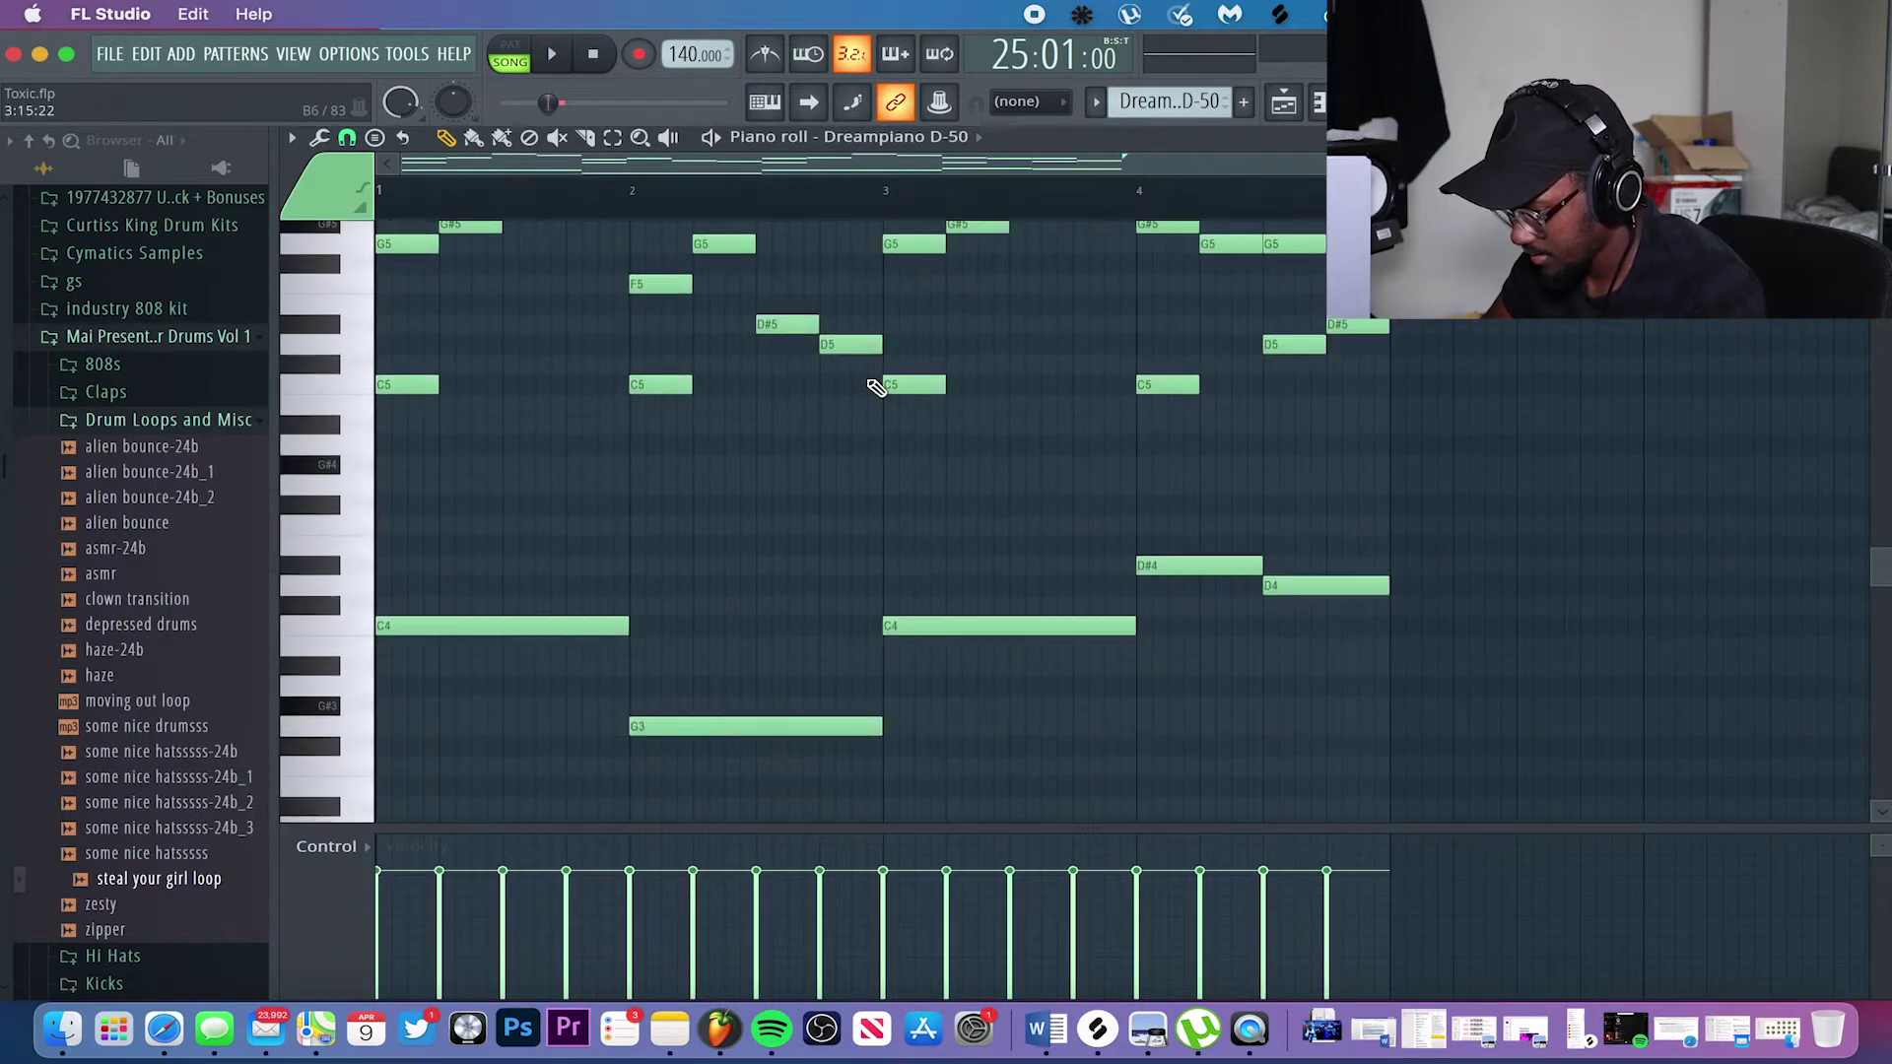
scroll(876, 388, down, 2)
scroll(876, 387, up, 3)
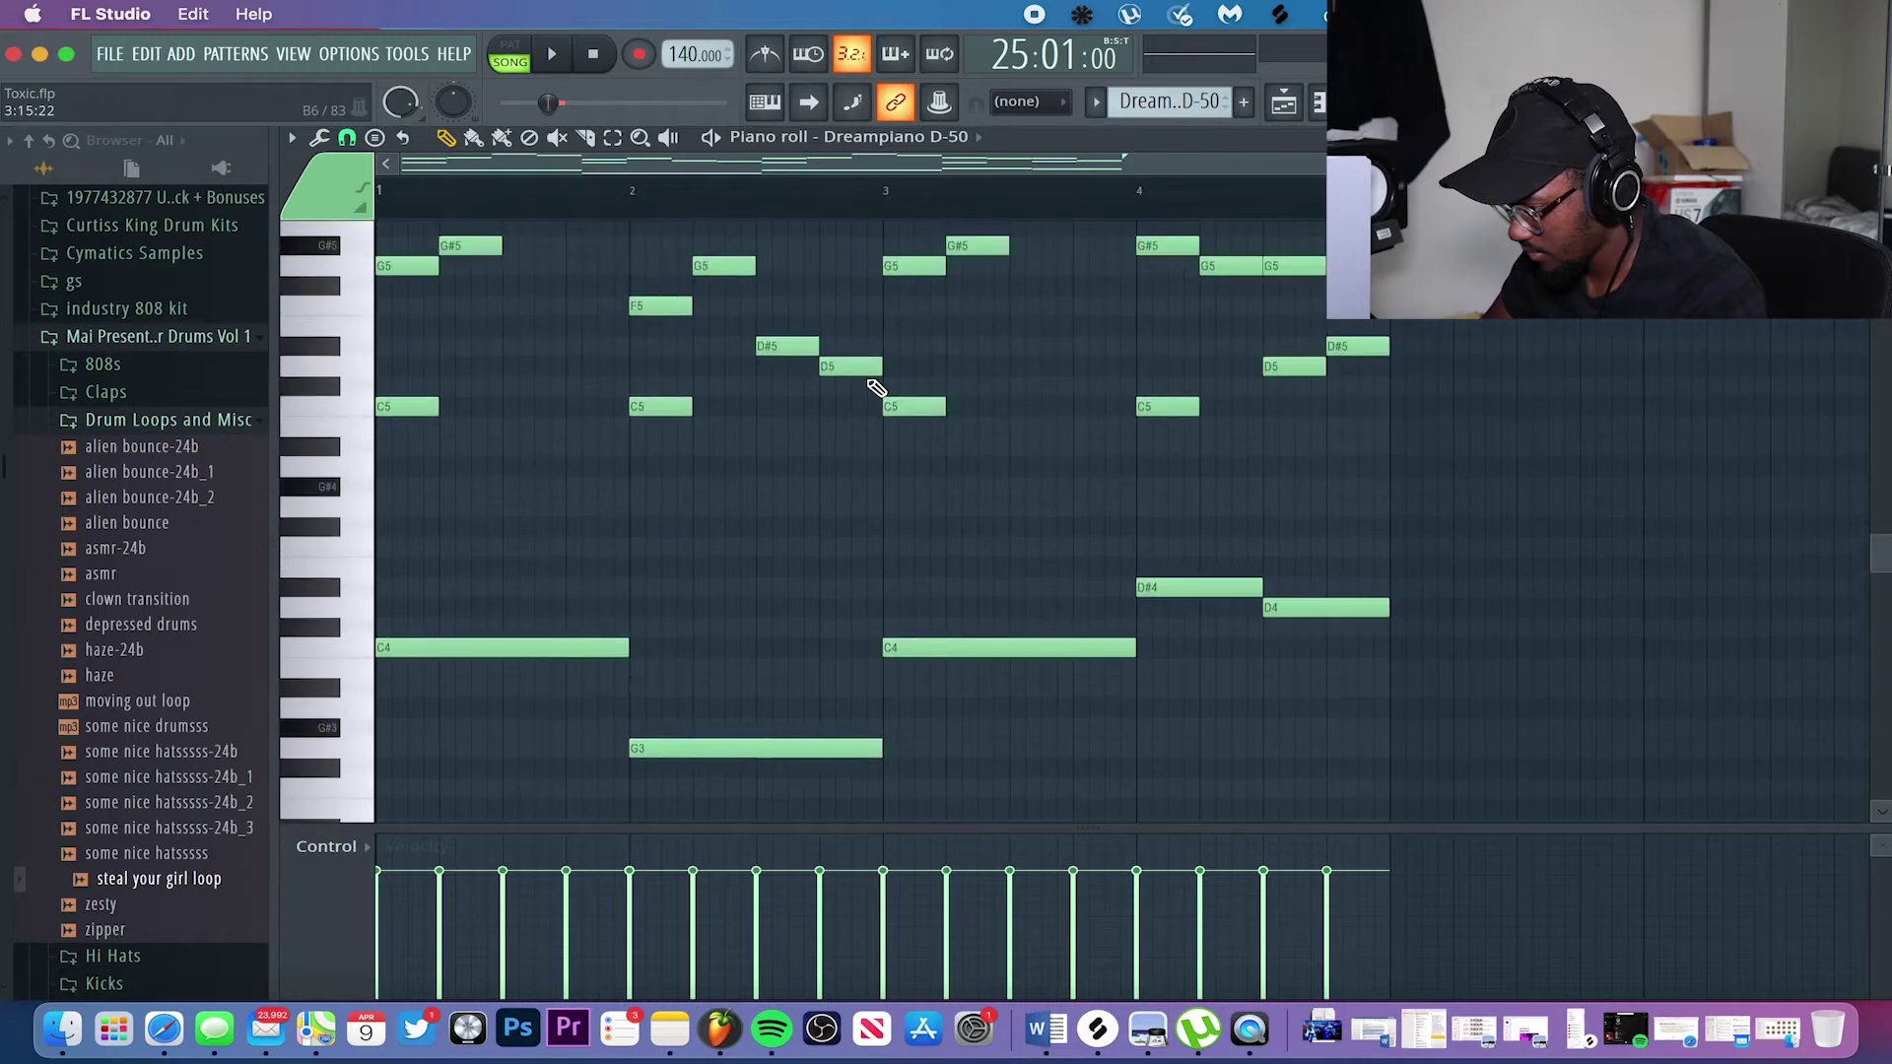
scroll(876, 387, down, 2)
scroll(876, 387, down, 4)
scroll(876, 387, up, 4)
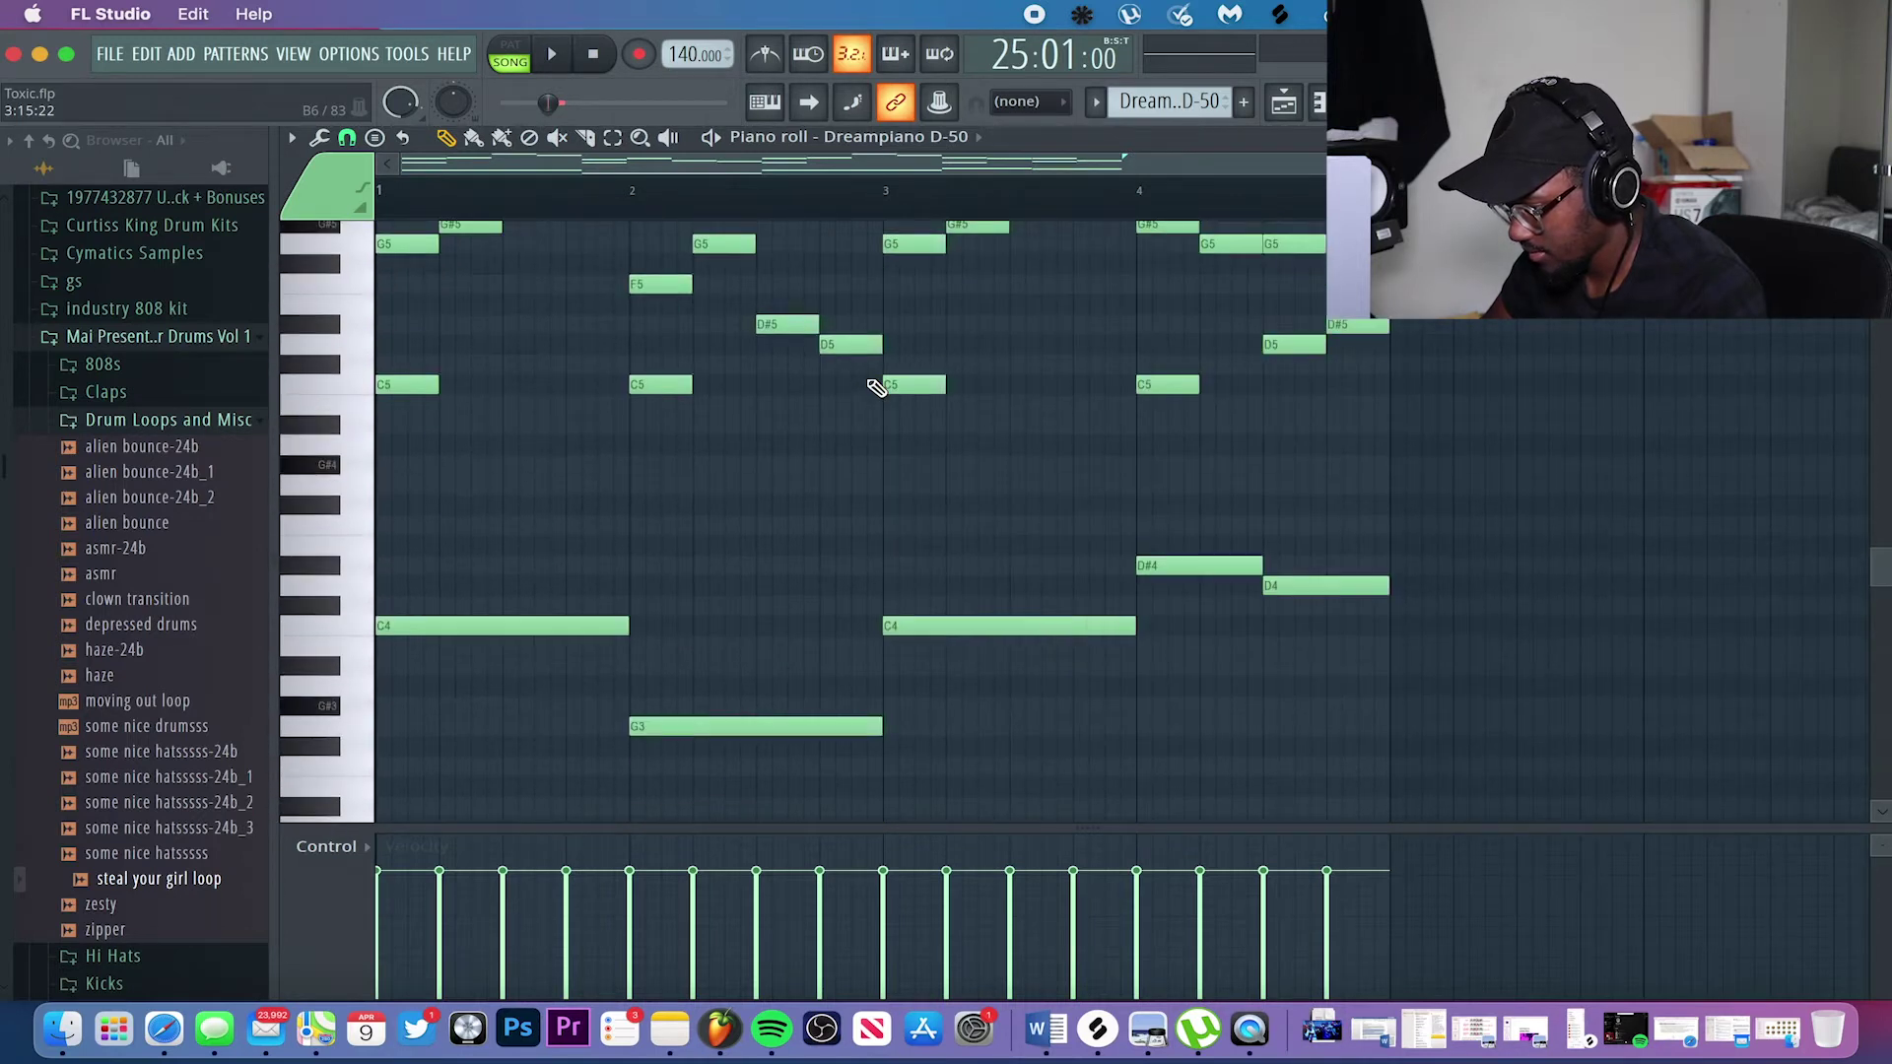
scroll(878, 337, up, 3)
scroll(878, 336, down, 1)
scroll(878, 337, down, 2)
scroll(878, 337, up, 3)
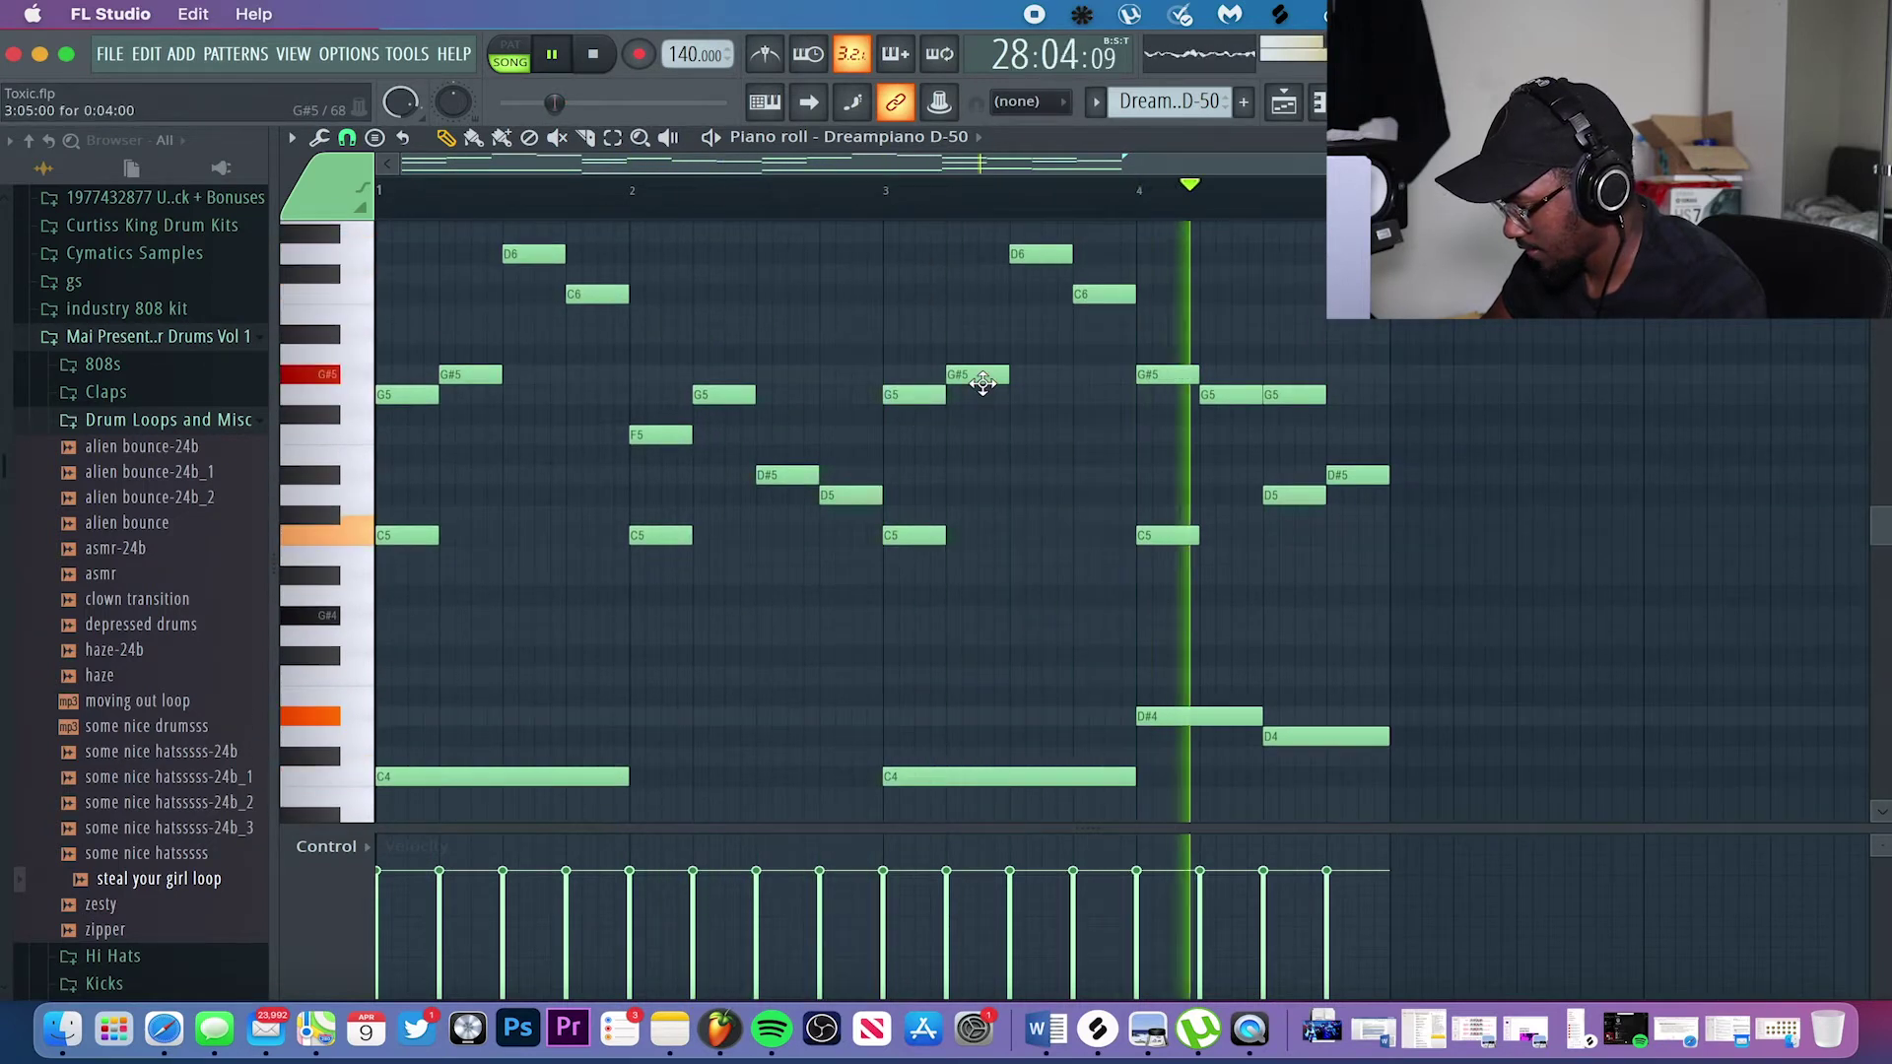
key(space)
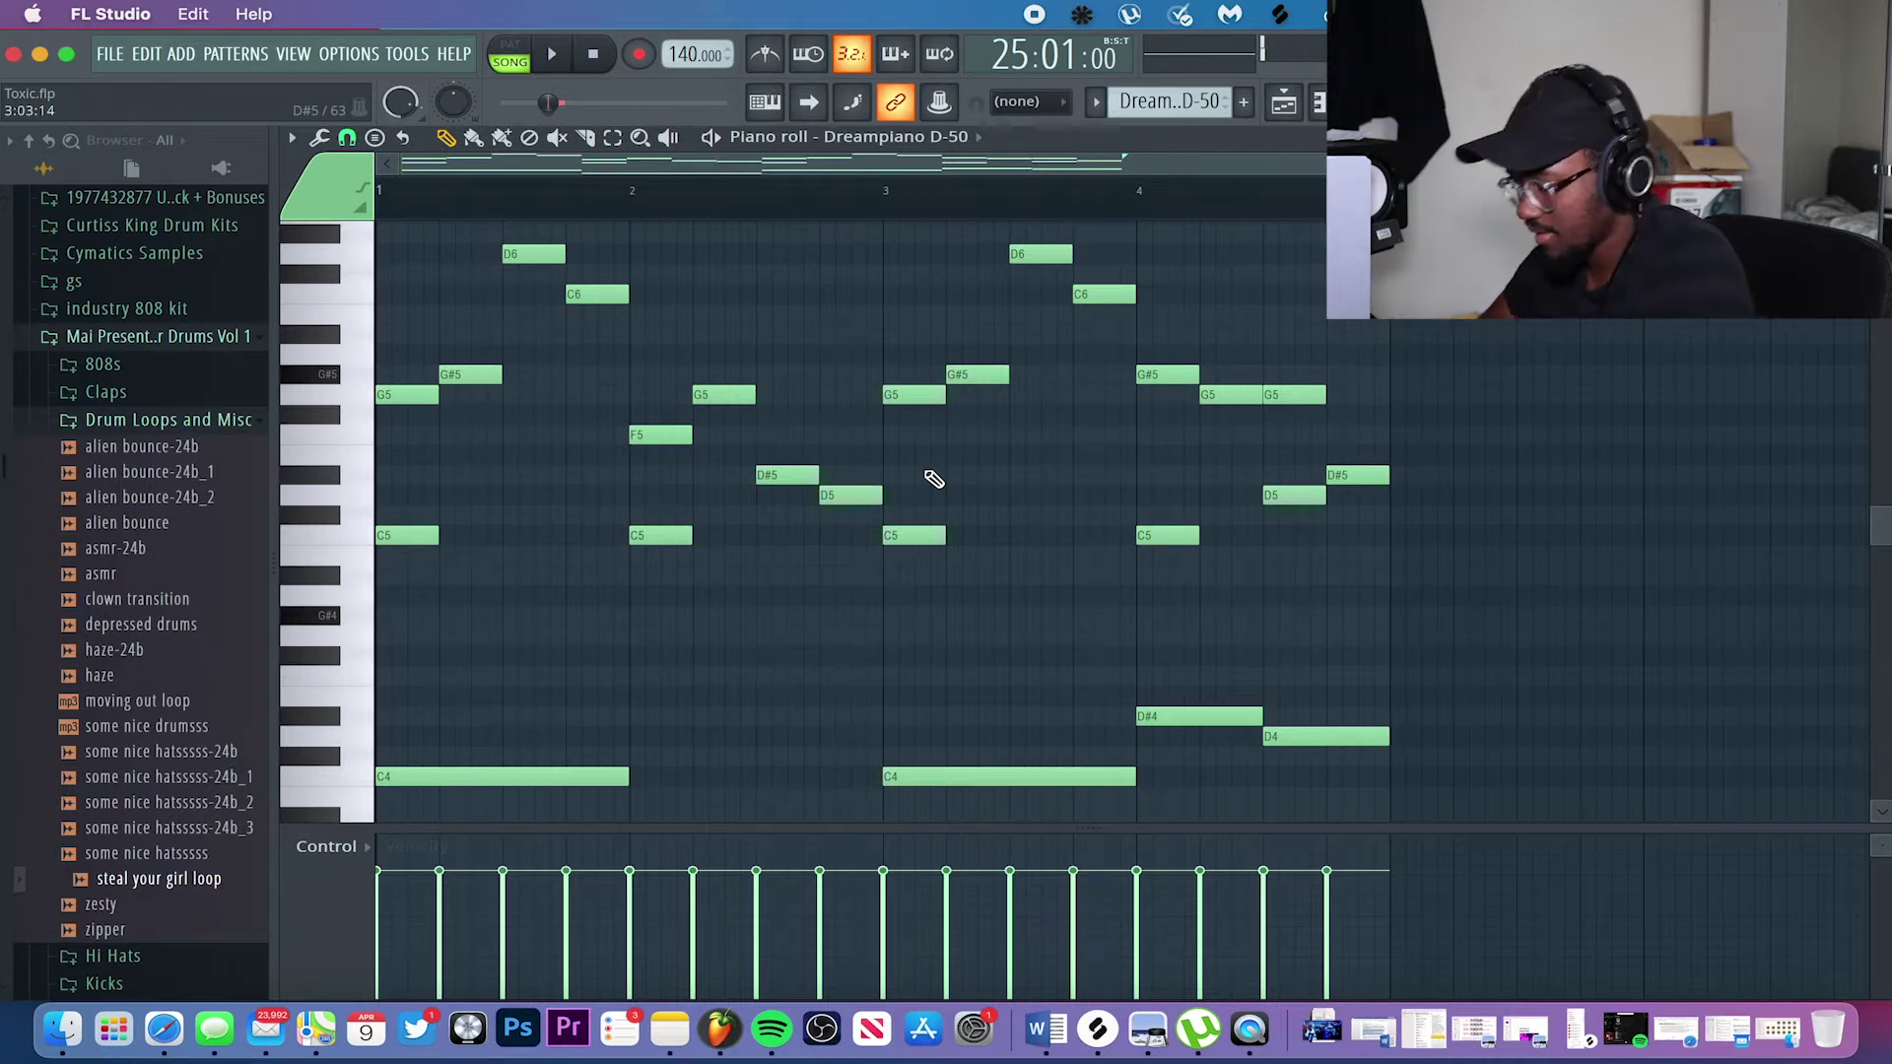
Examine the bass notes and the upper melody notes of the Dreampiano D-50 pattern, closing the piano roll when done.
scroll(933, 479, down, 6)
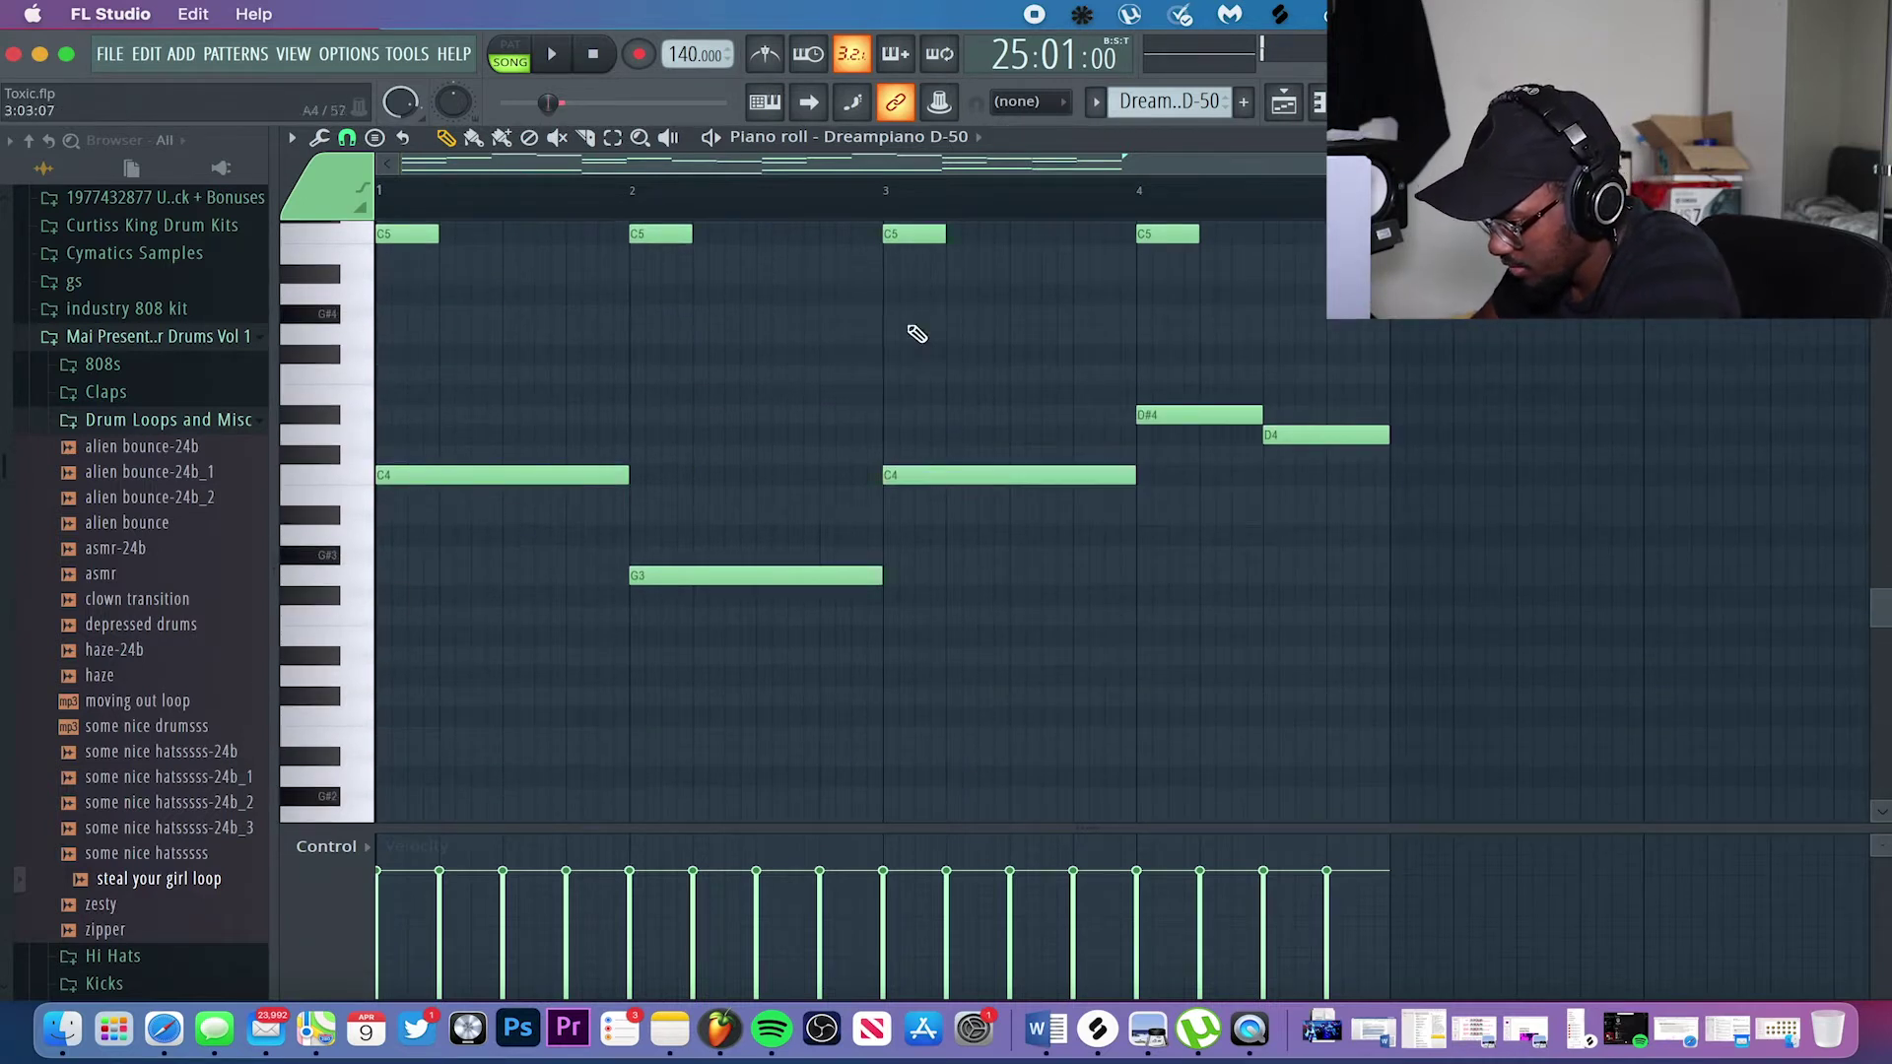
scroll(777, 337, up, 7)
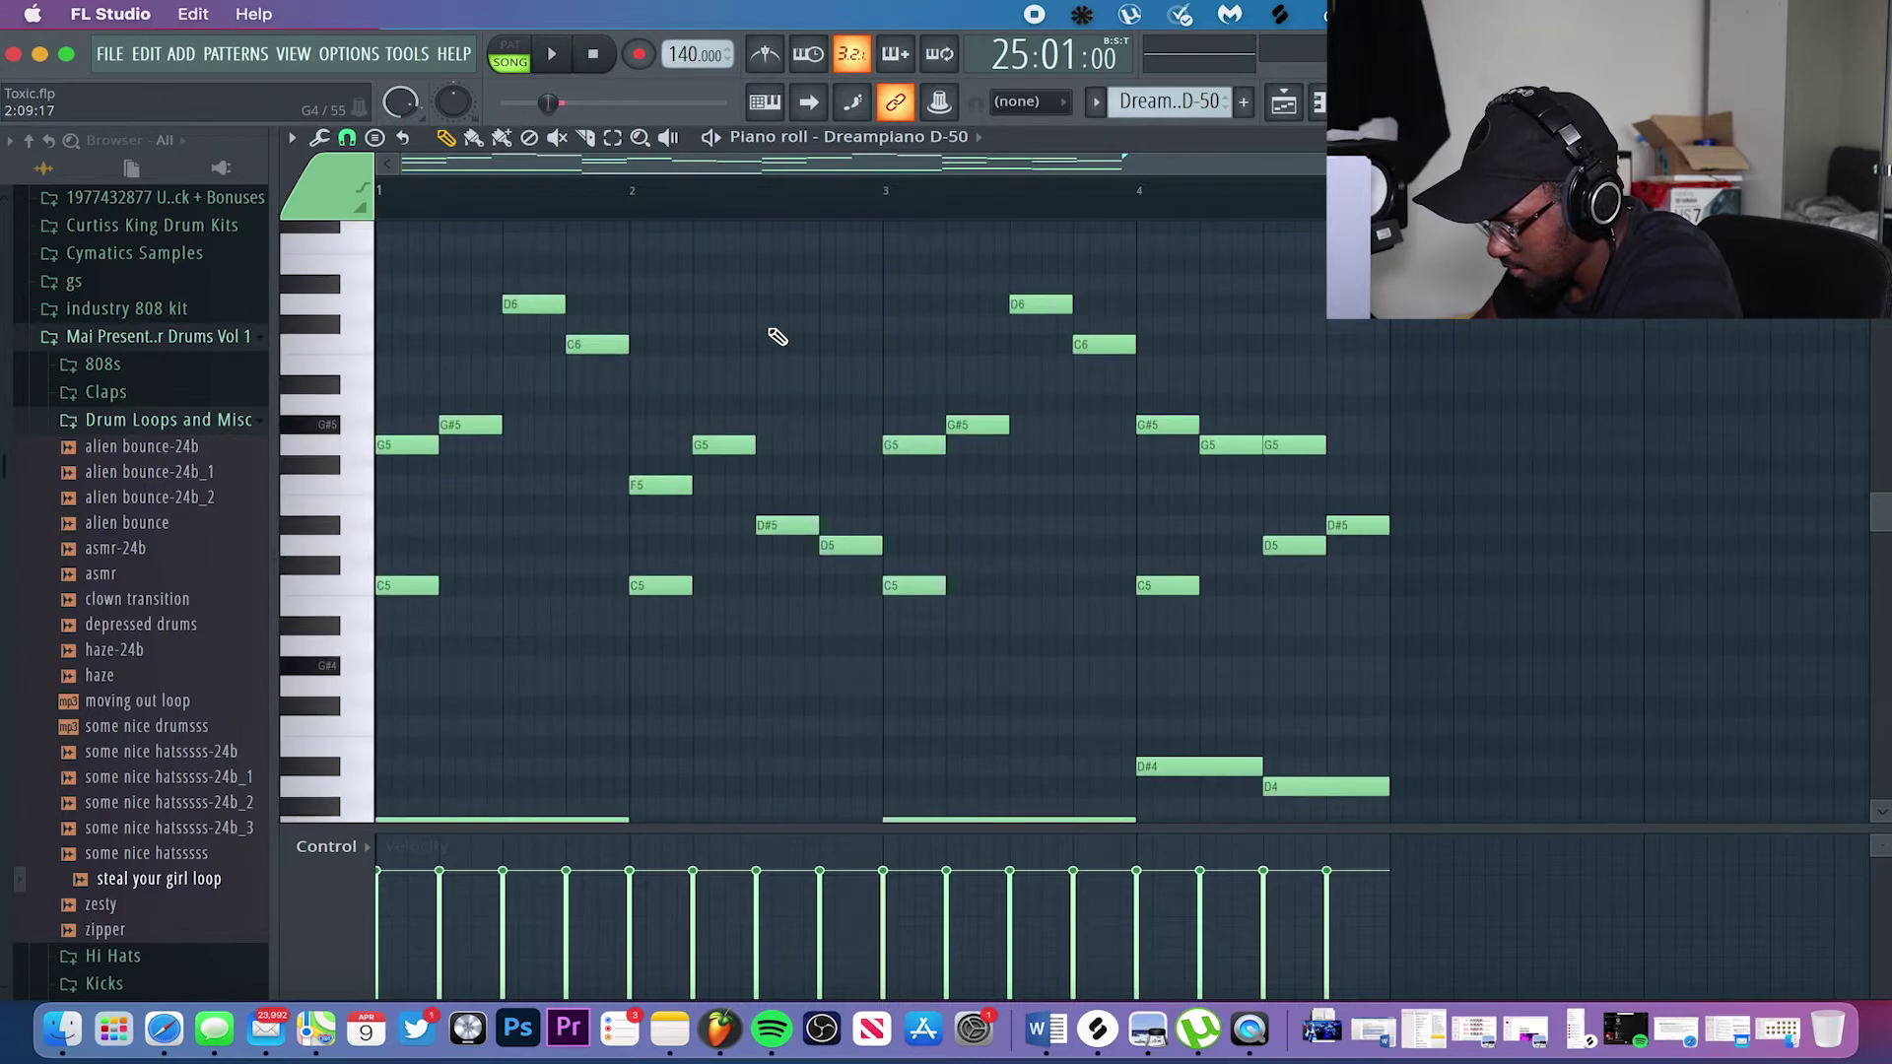
scroll(524, 688, down, 3)
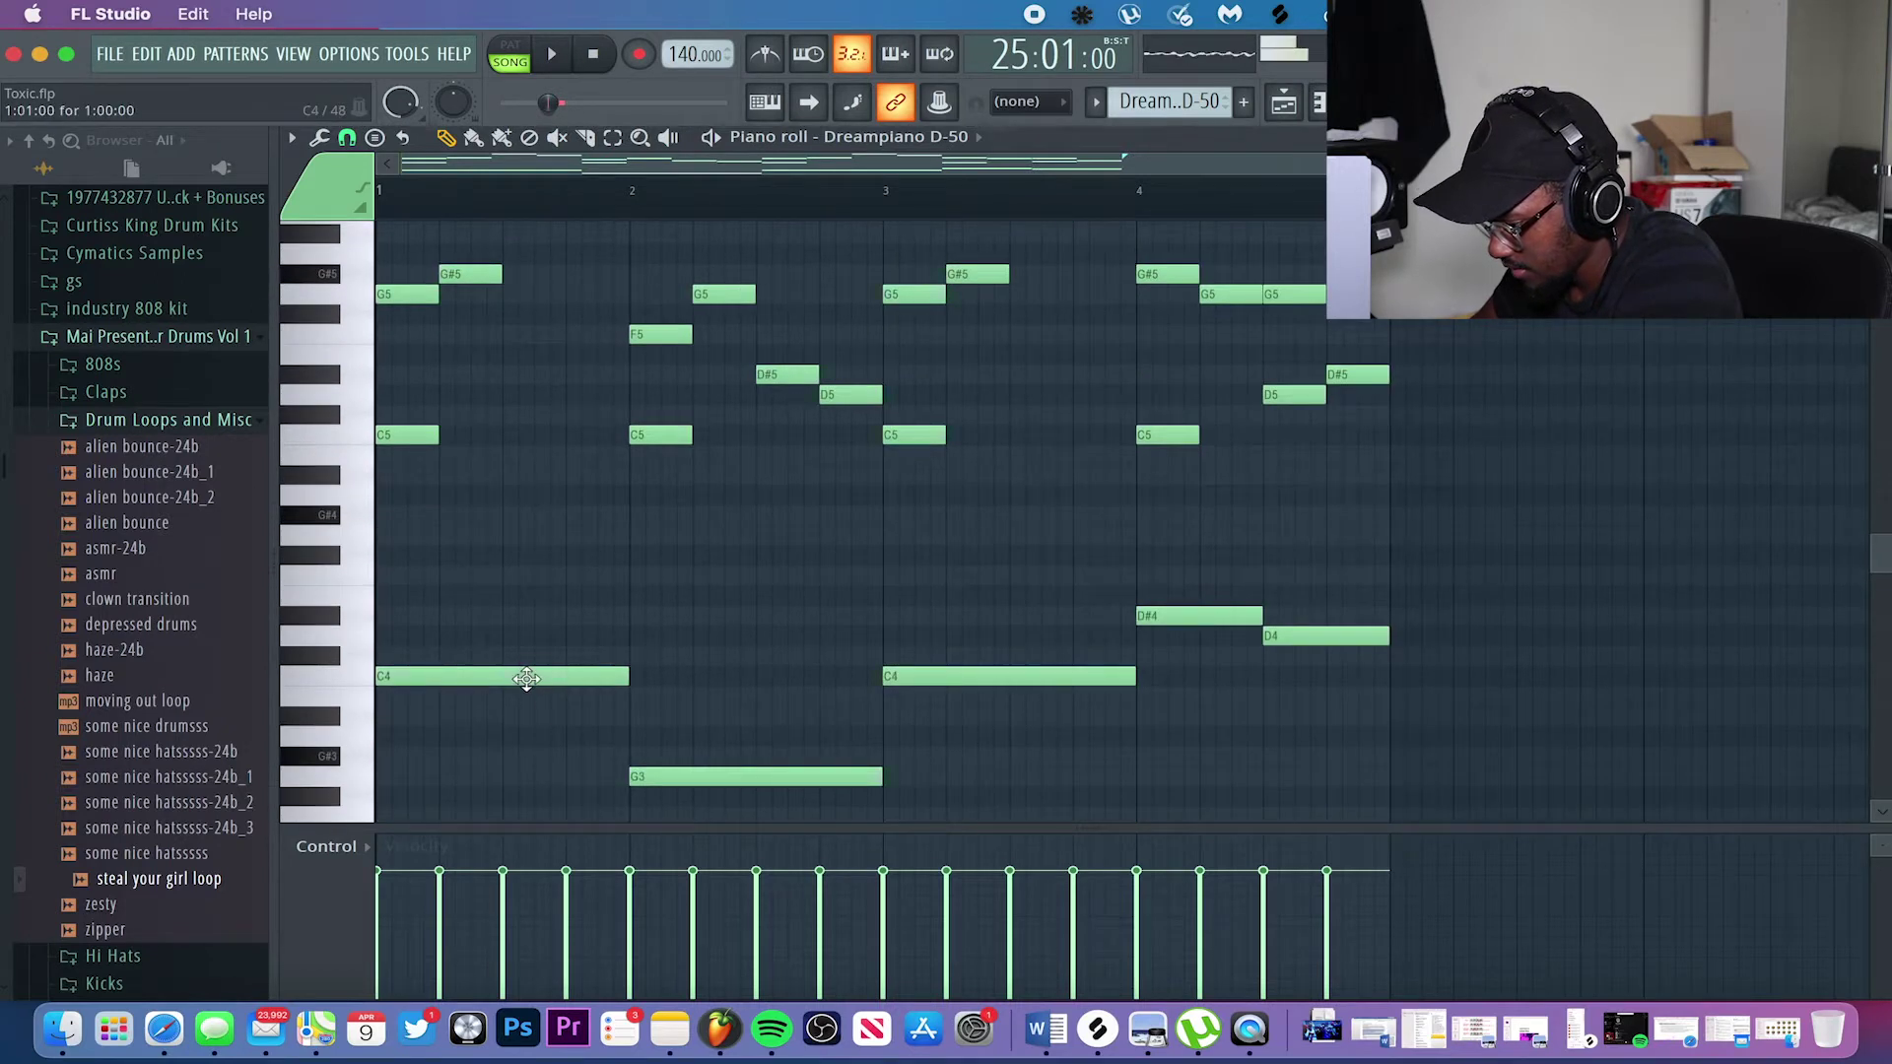
scroll(508, 437, up, 1)
scroll(508, 438, up, 1)
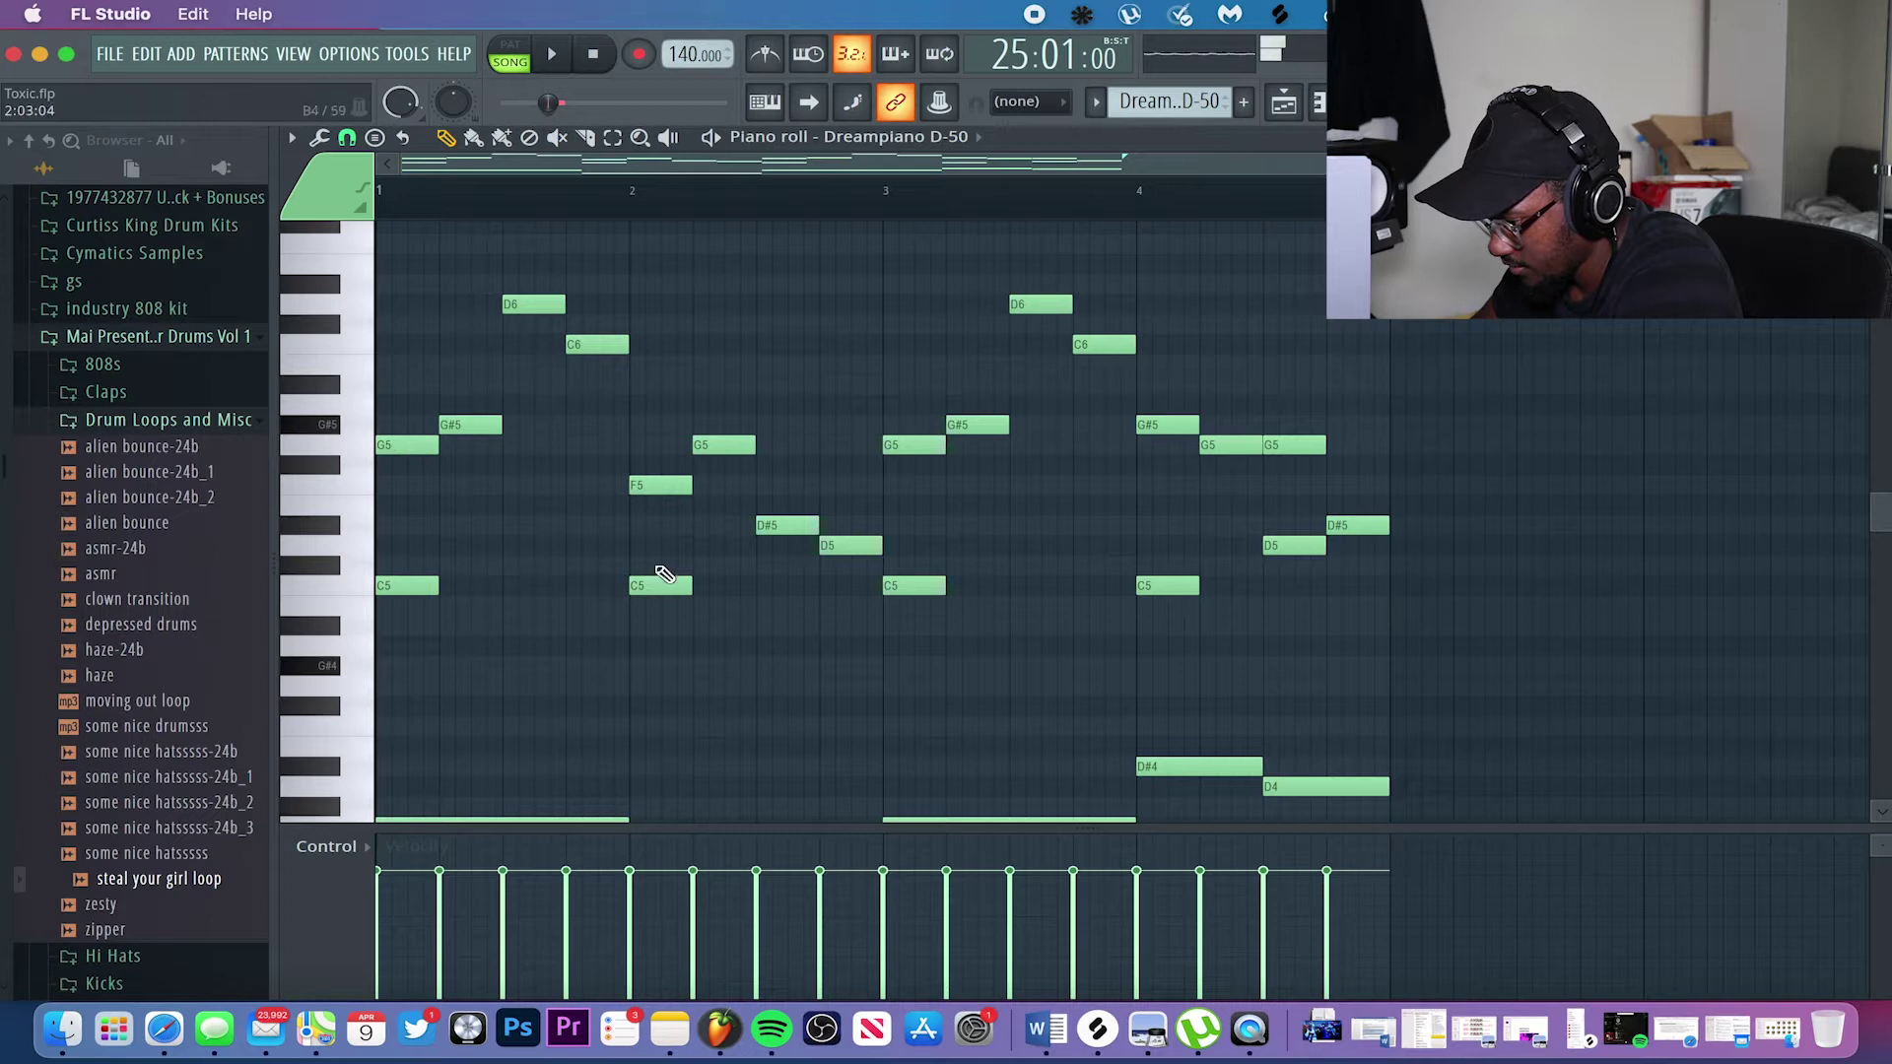
scroll(606, 381, up, 2)
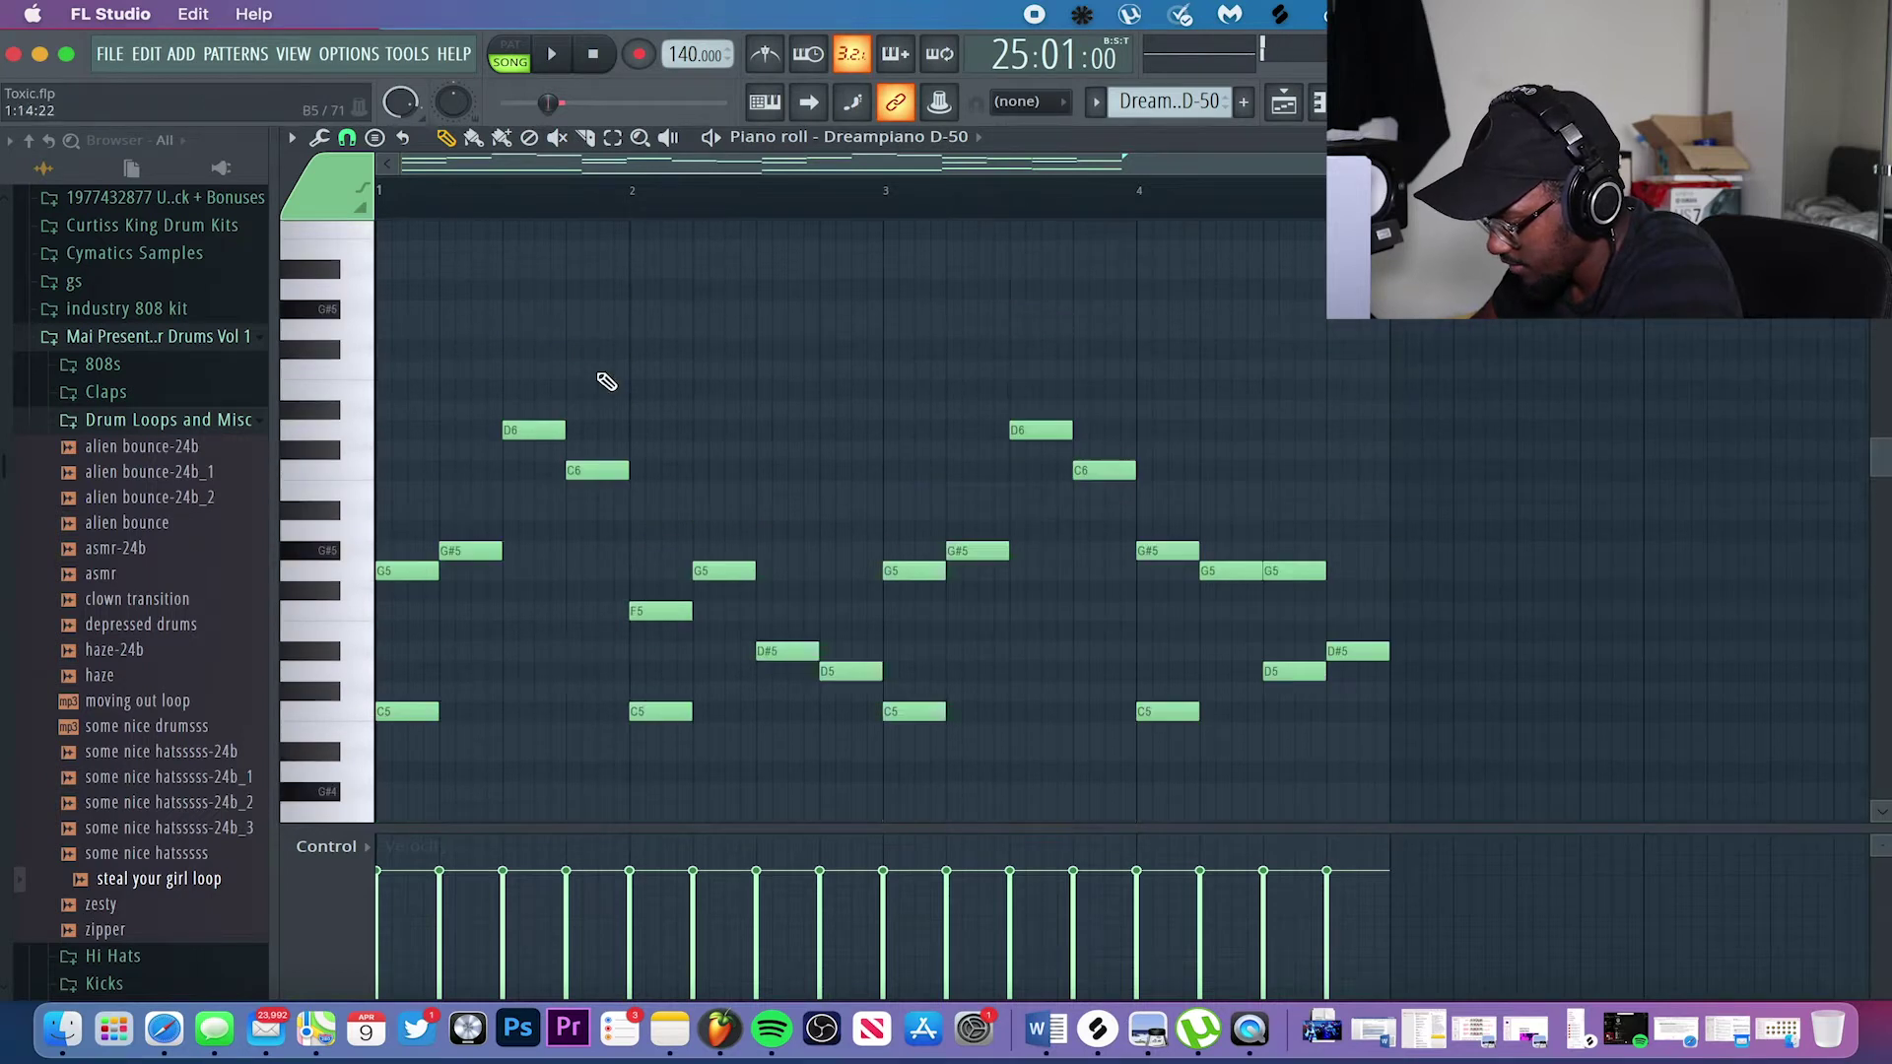
click(519, 504)
click(606, 543)
click(1040, 504)
click(1098, 547)
scroll(1068, 582, down, 2)
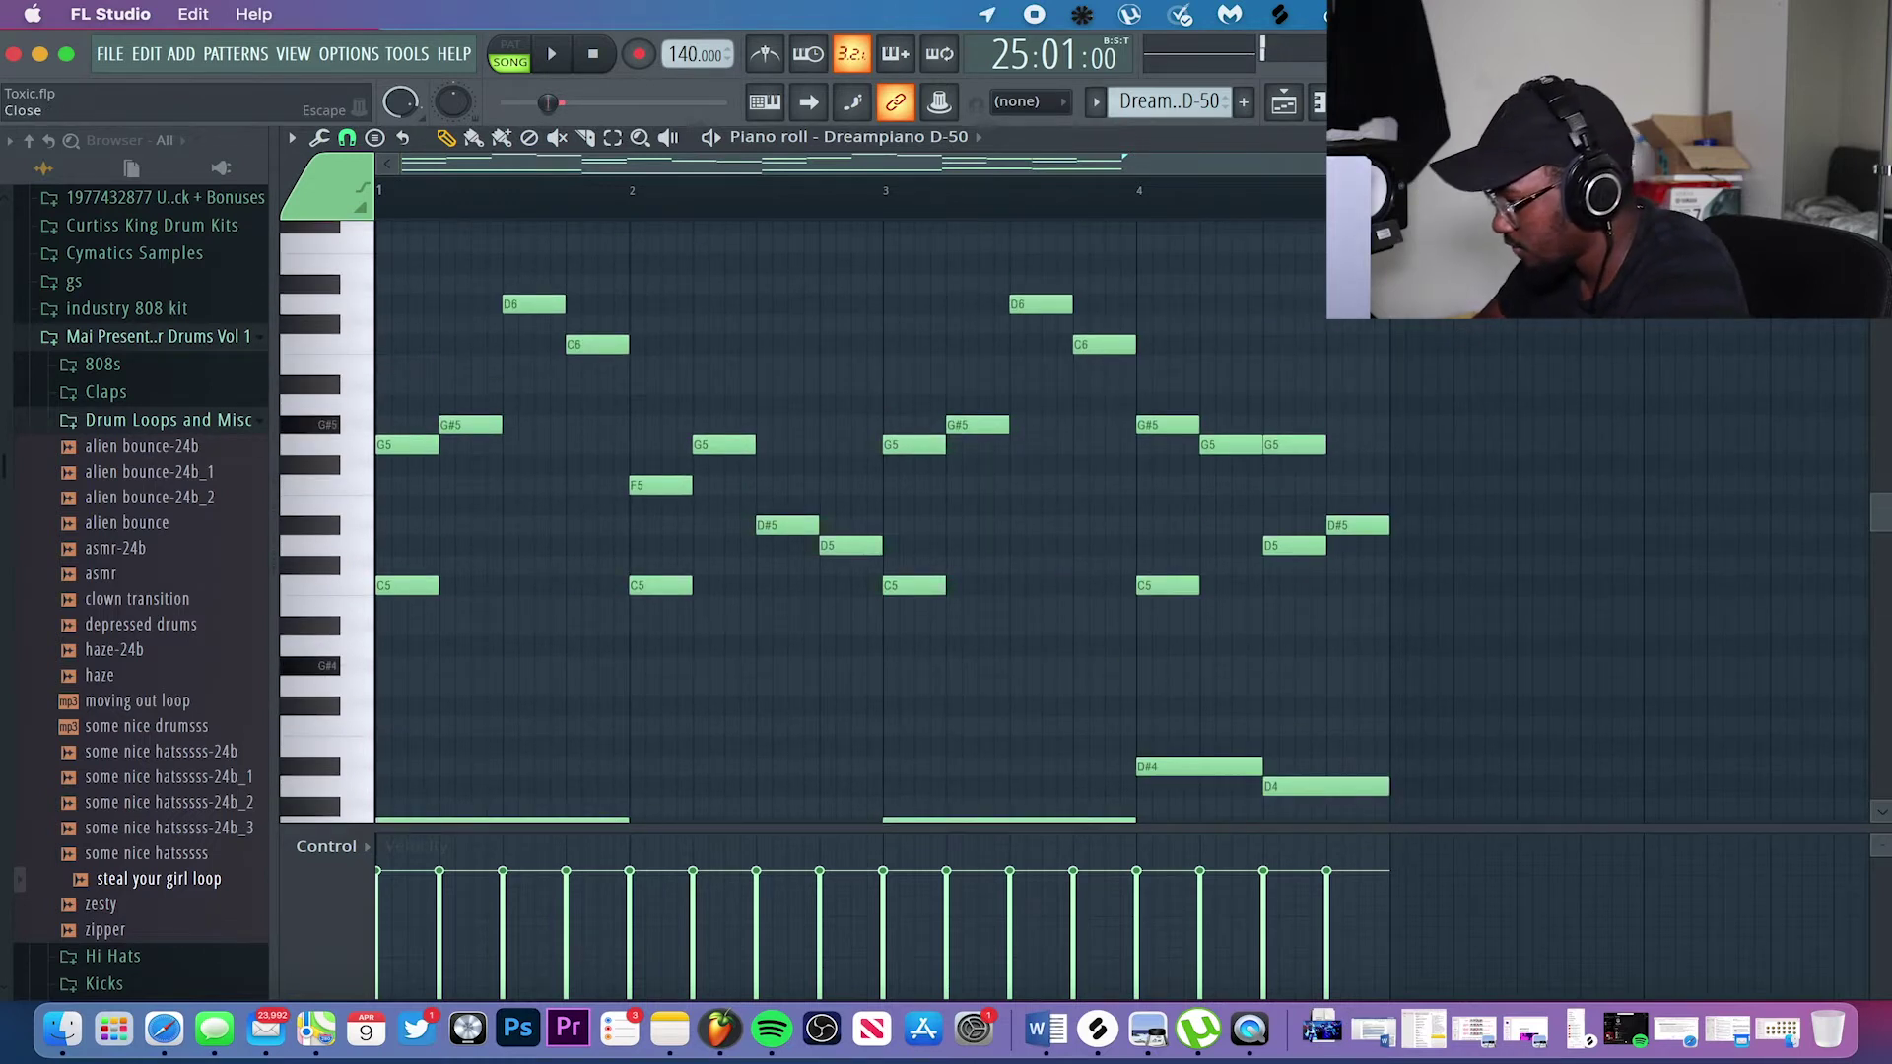
click(1877, 138)
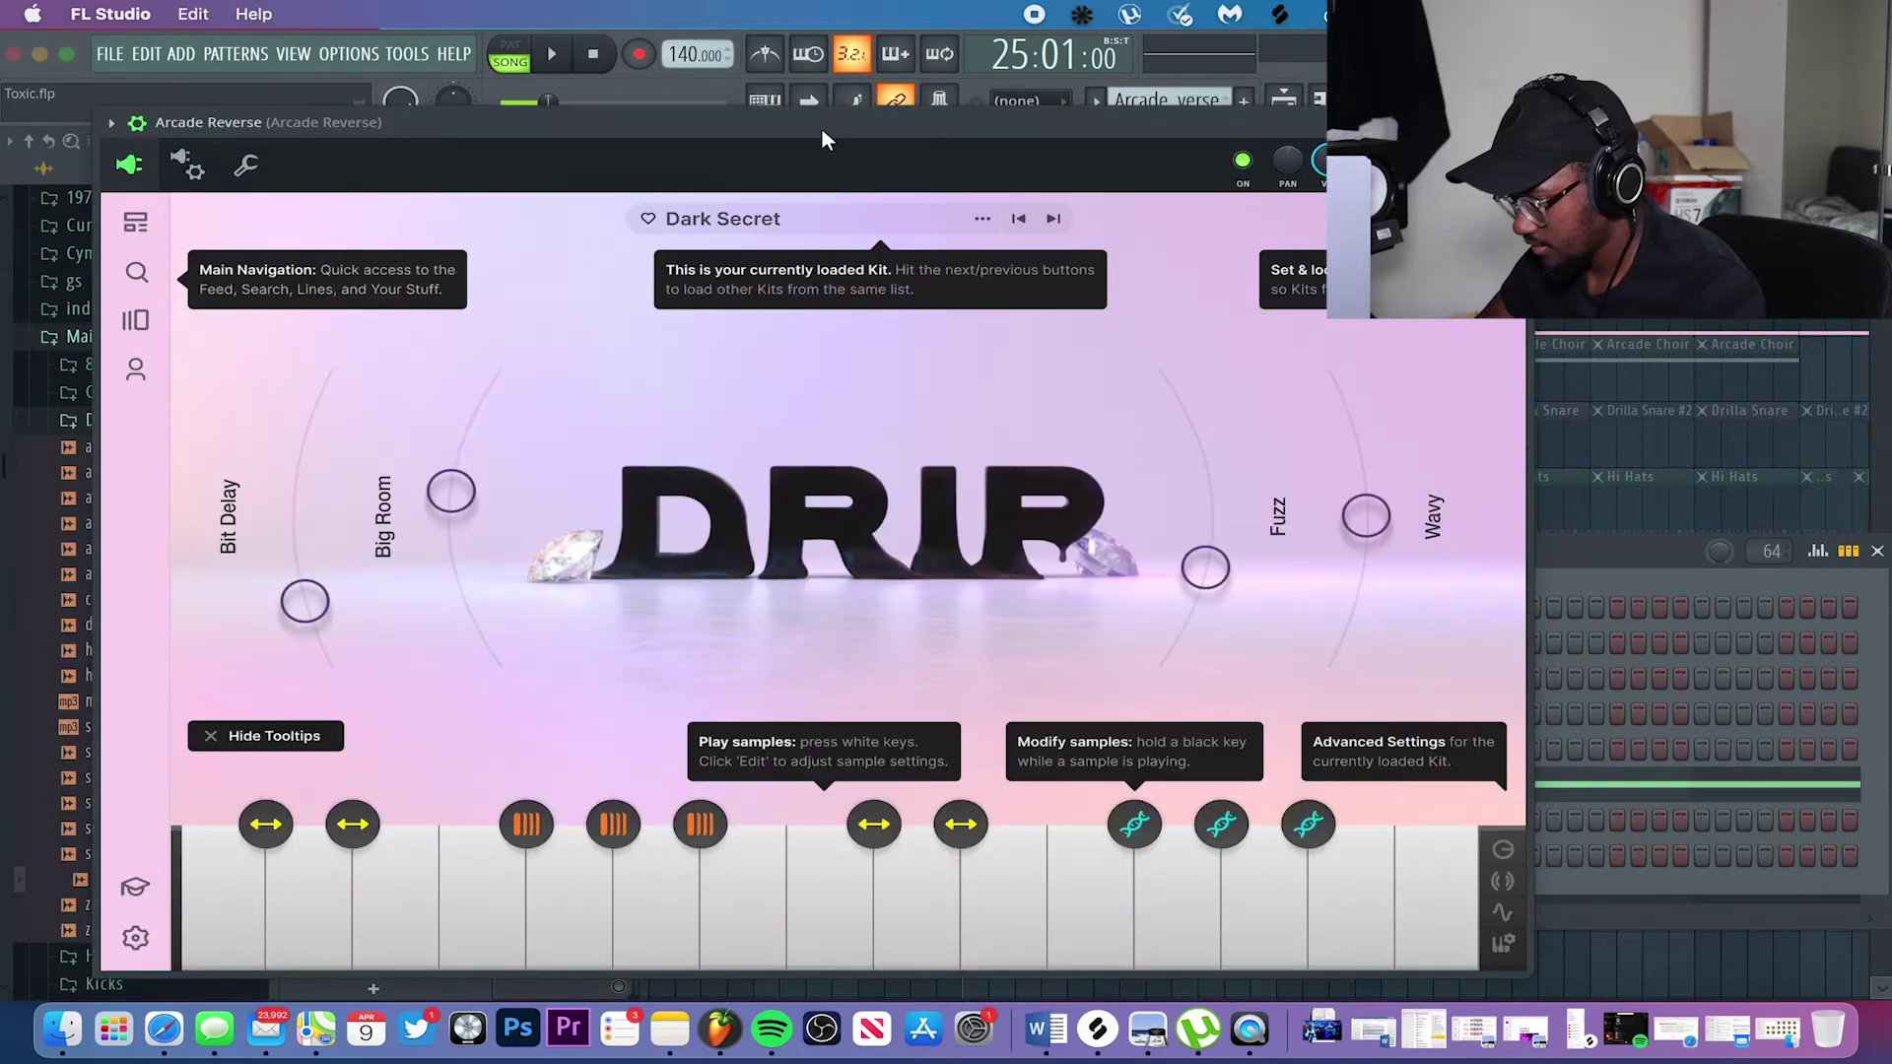
View the Dark Secret kit loaded in the Arcade Reverse instrument, repositioning its window and closing it when done.
drag(820, 127, 873, 106)
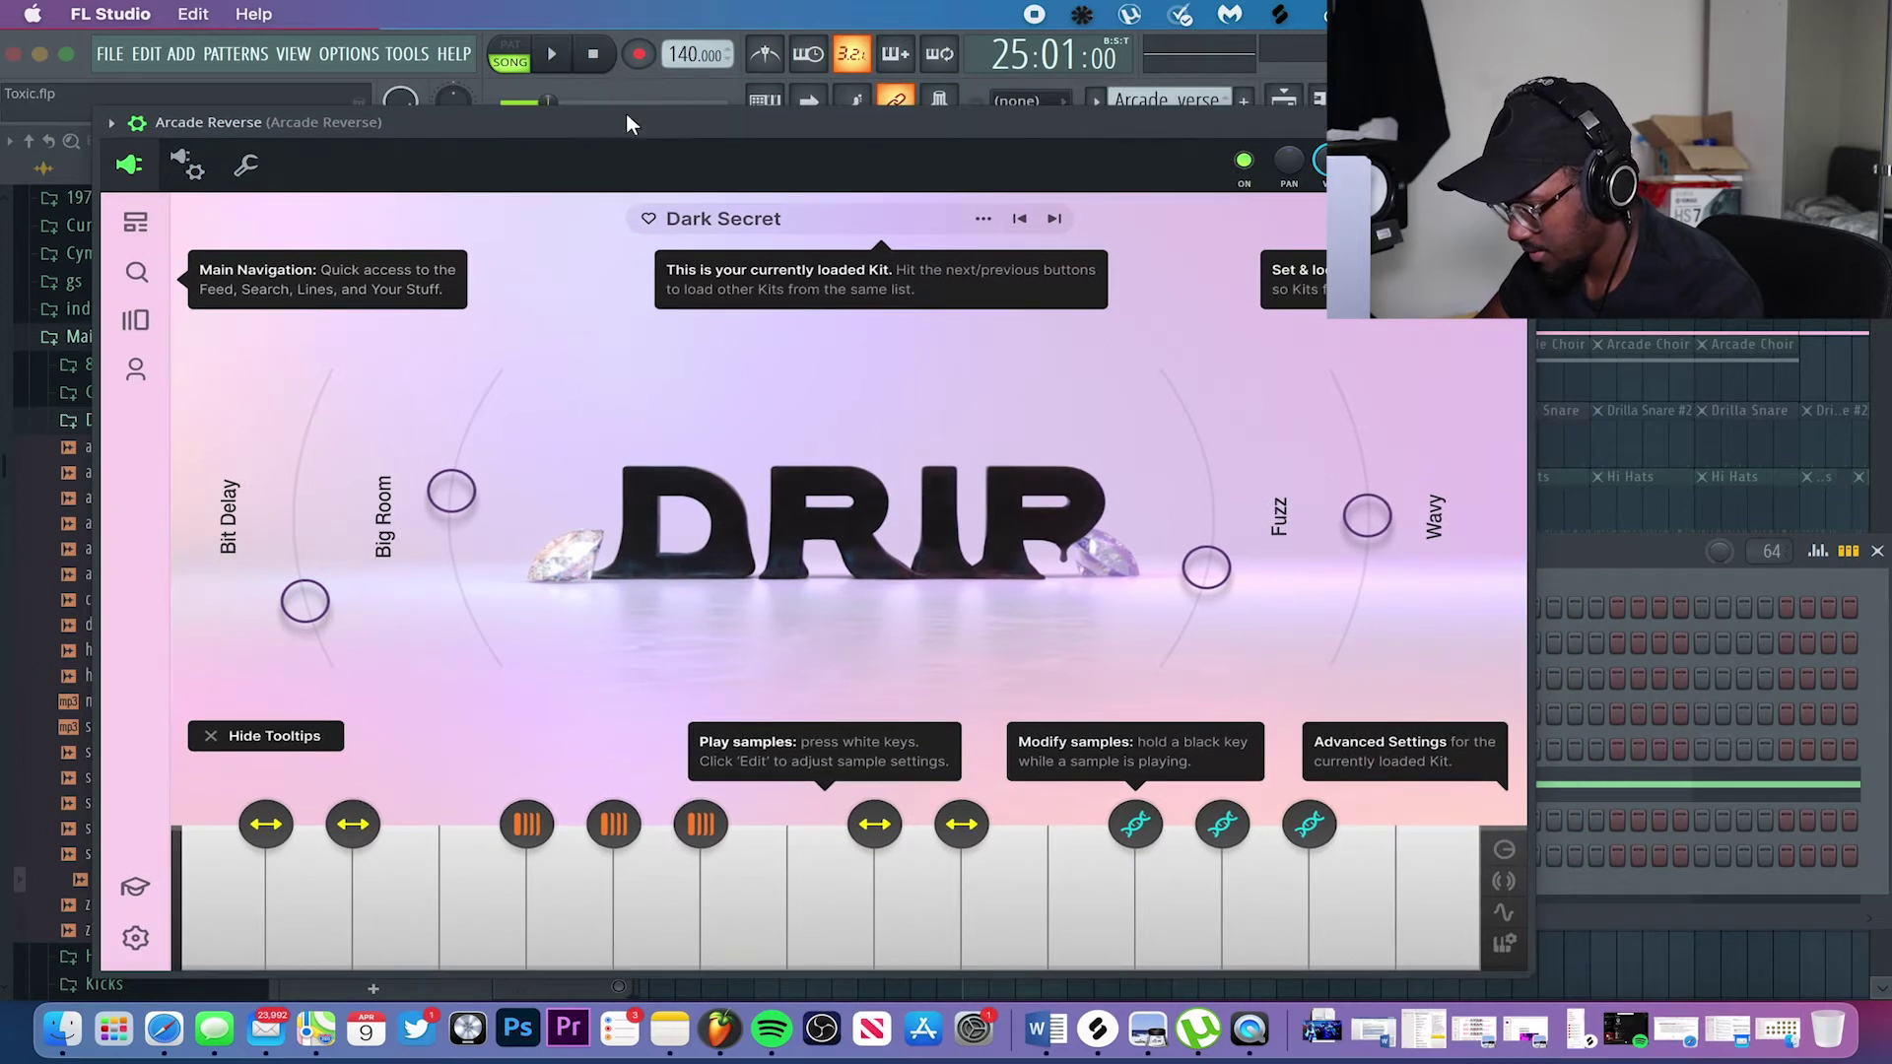
drag(768, 124, 791, 103)
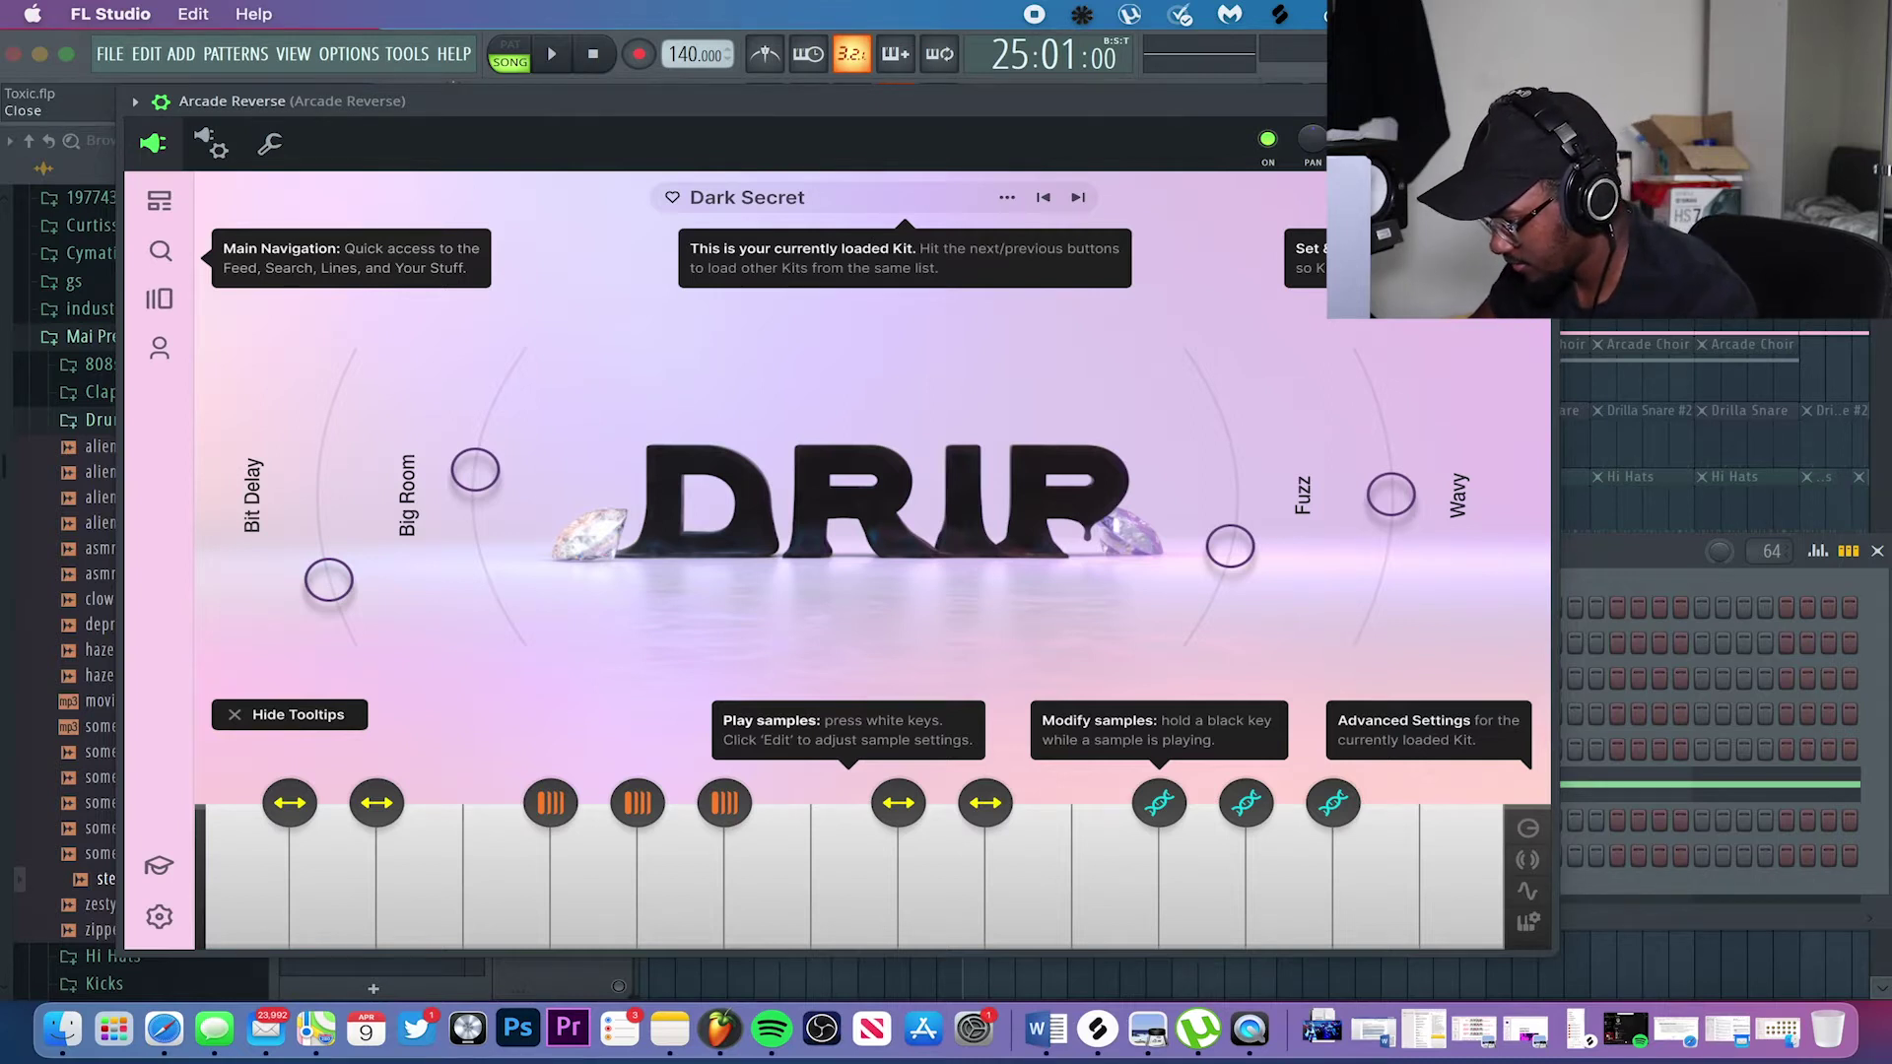
click(1539, 102)
Open the Arcade Reverse pattern in the piano roll and play its sustained C4 note, closing the piano roll when done.
click(924, 788)
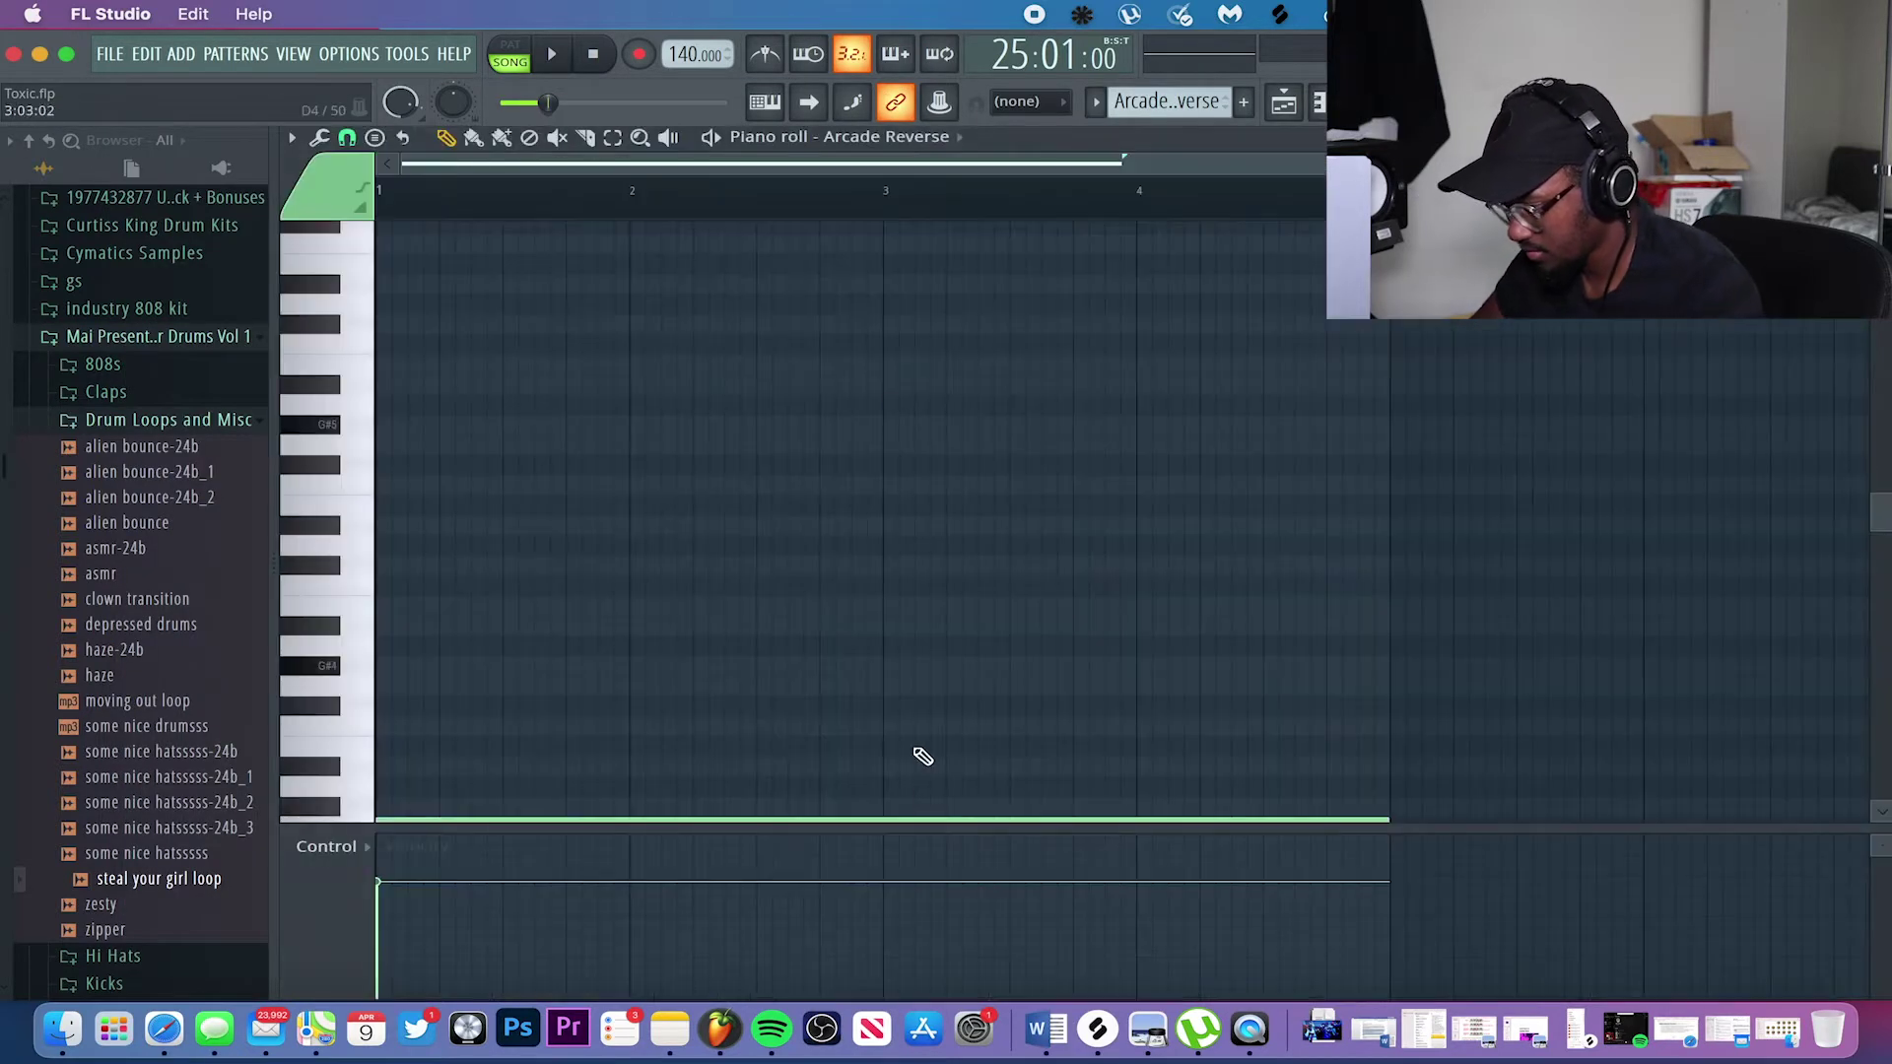
key(space)
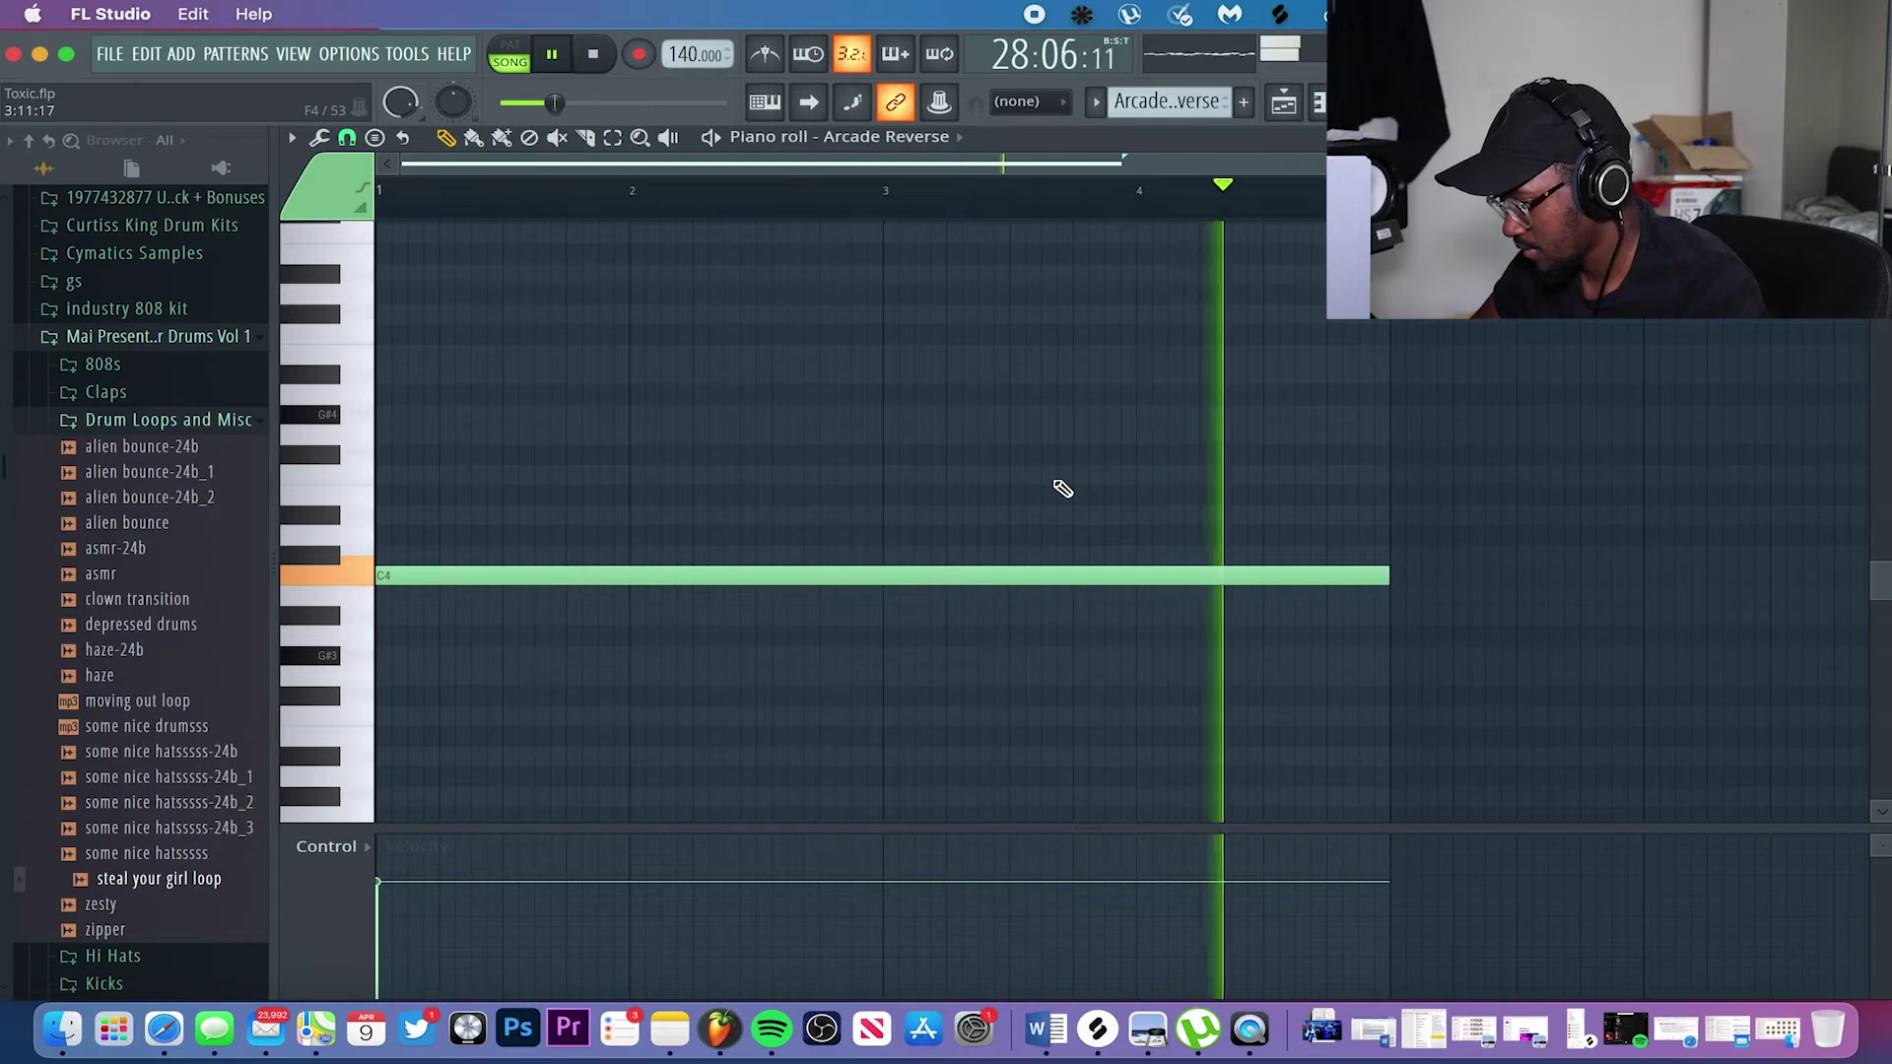
key(space)
key(Escape)
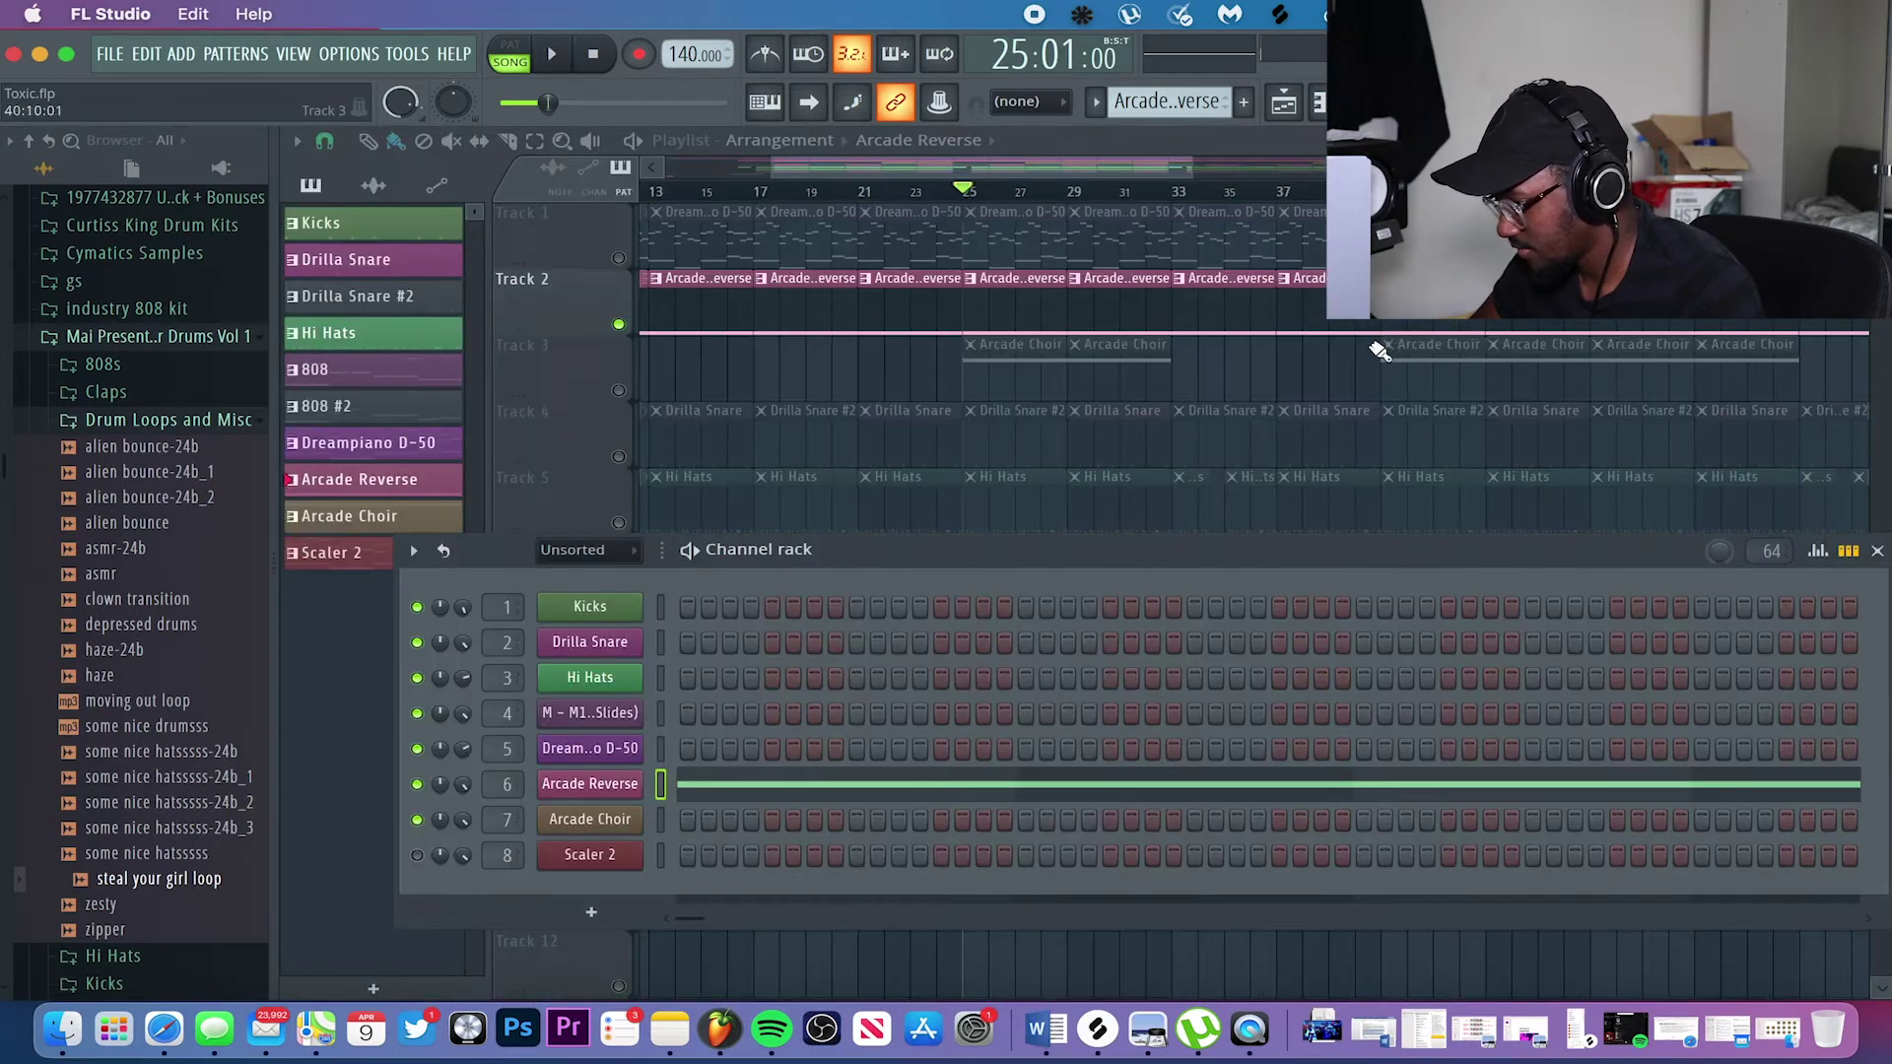
Unmute Track 1 and play the Dreampiano D-50 together with the Arcade Reverse.
click(619, 259)
key(space)
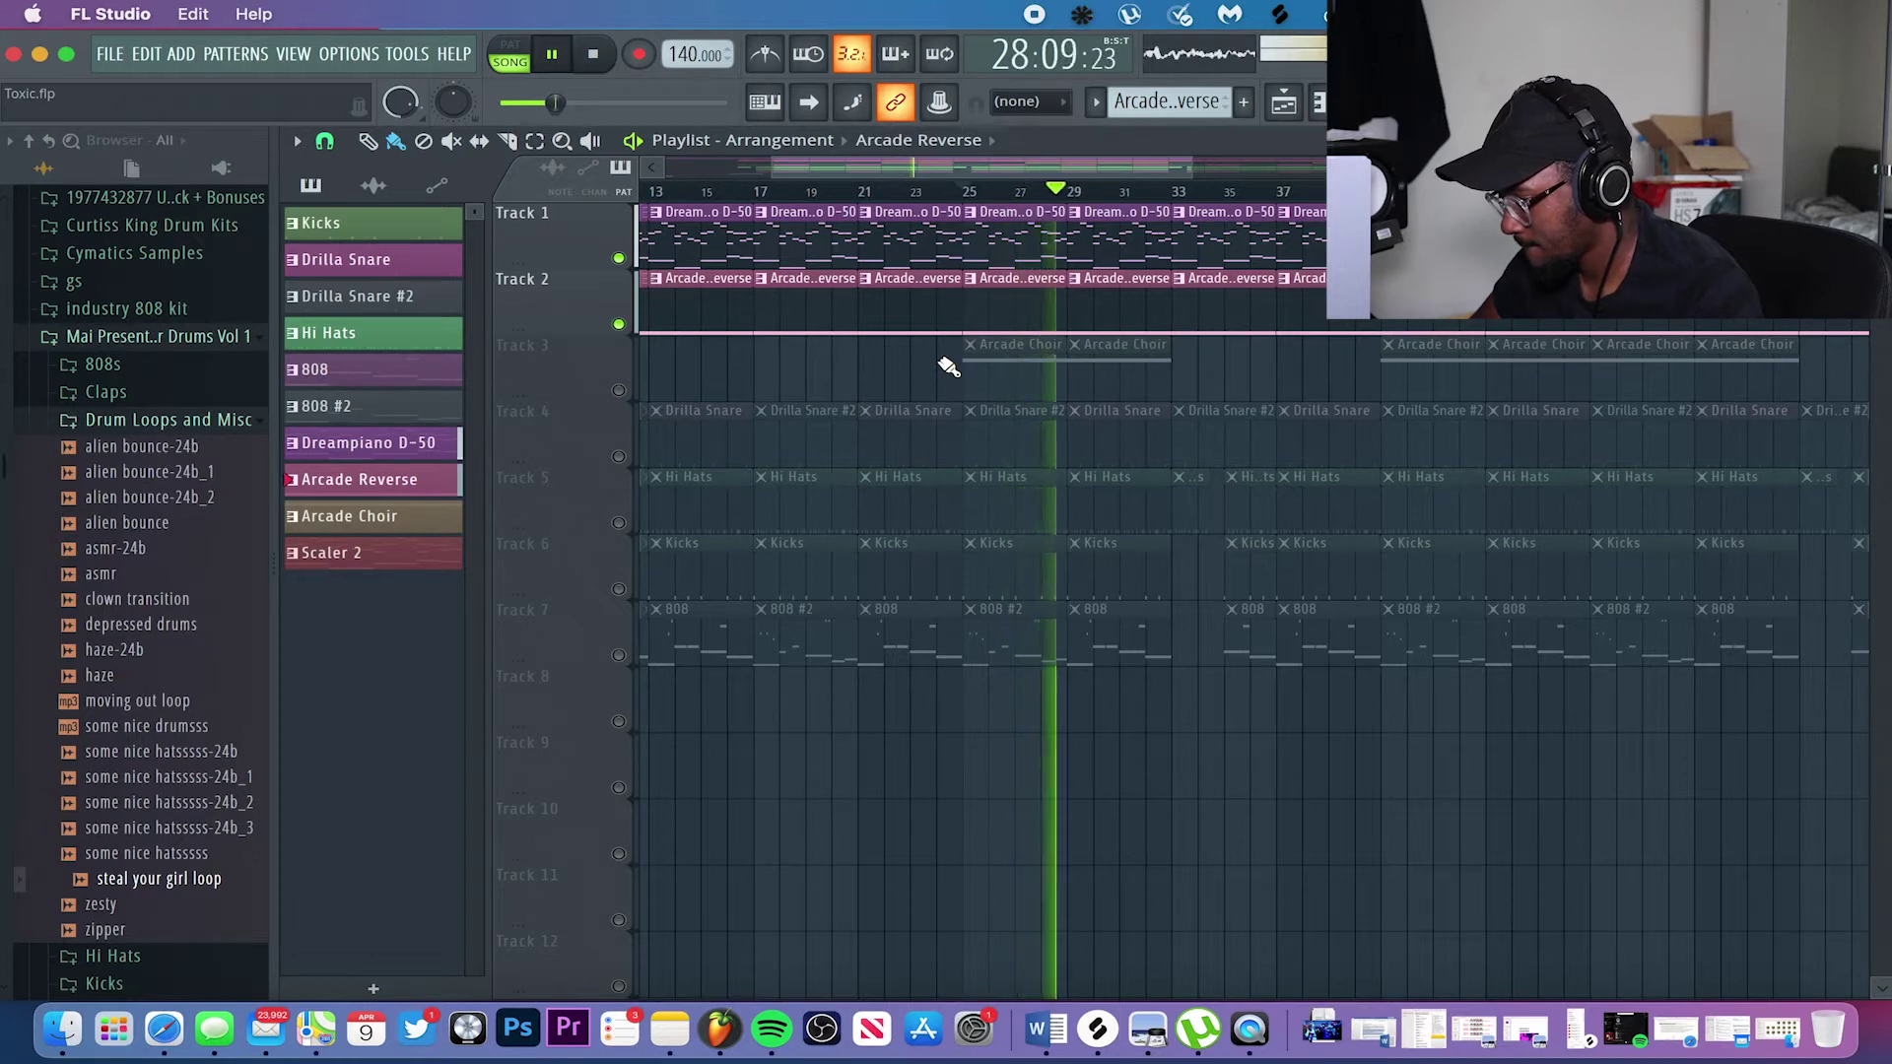
key(space)
End the solo on the melody tracks so that all playlist tracks are unmuted.
click(619, 258)
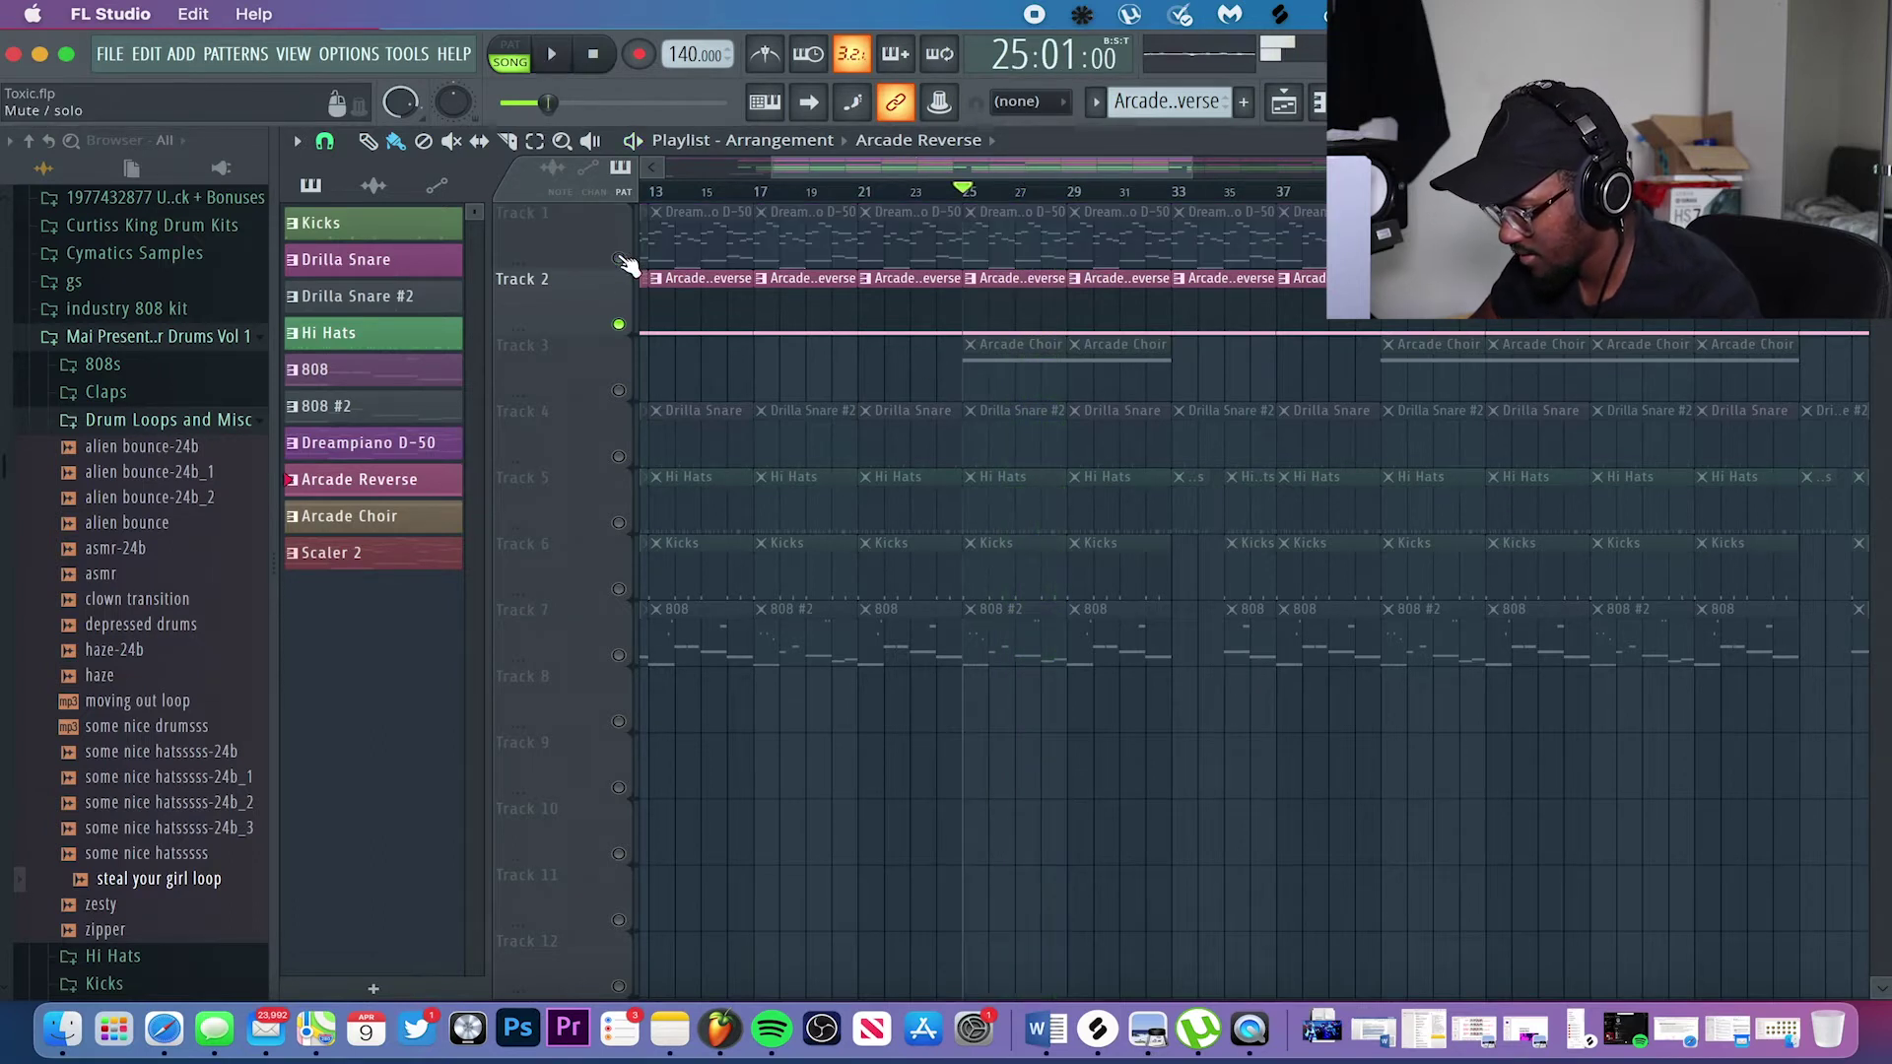
click(619, 324)
click(620, 324)
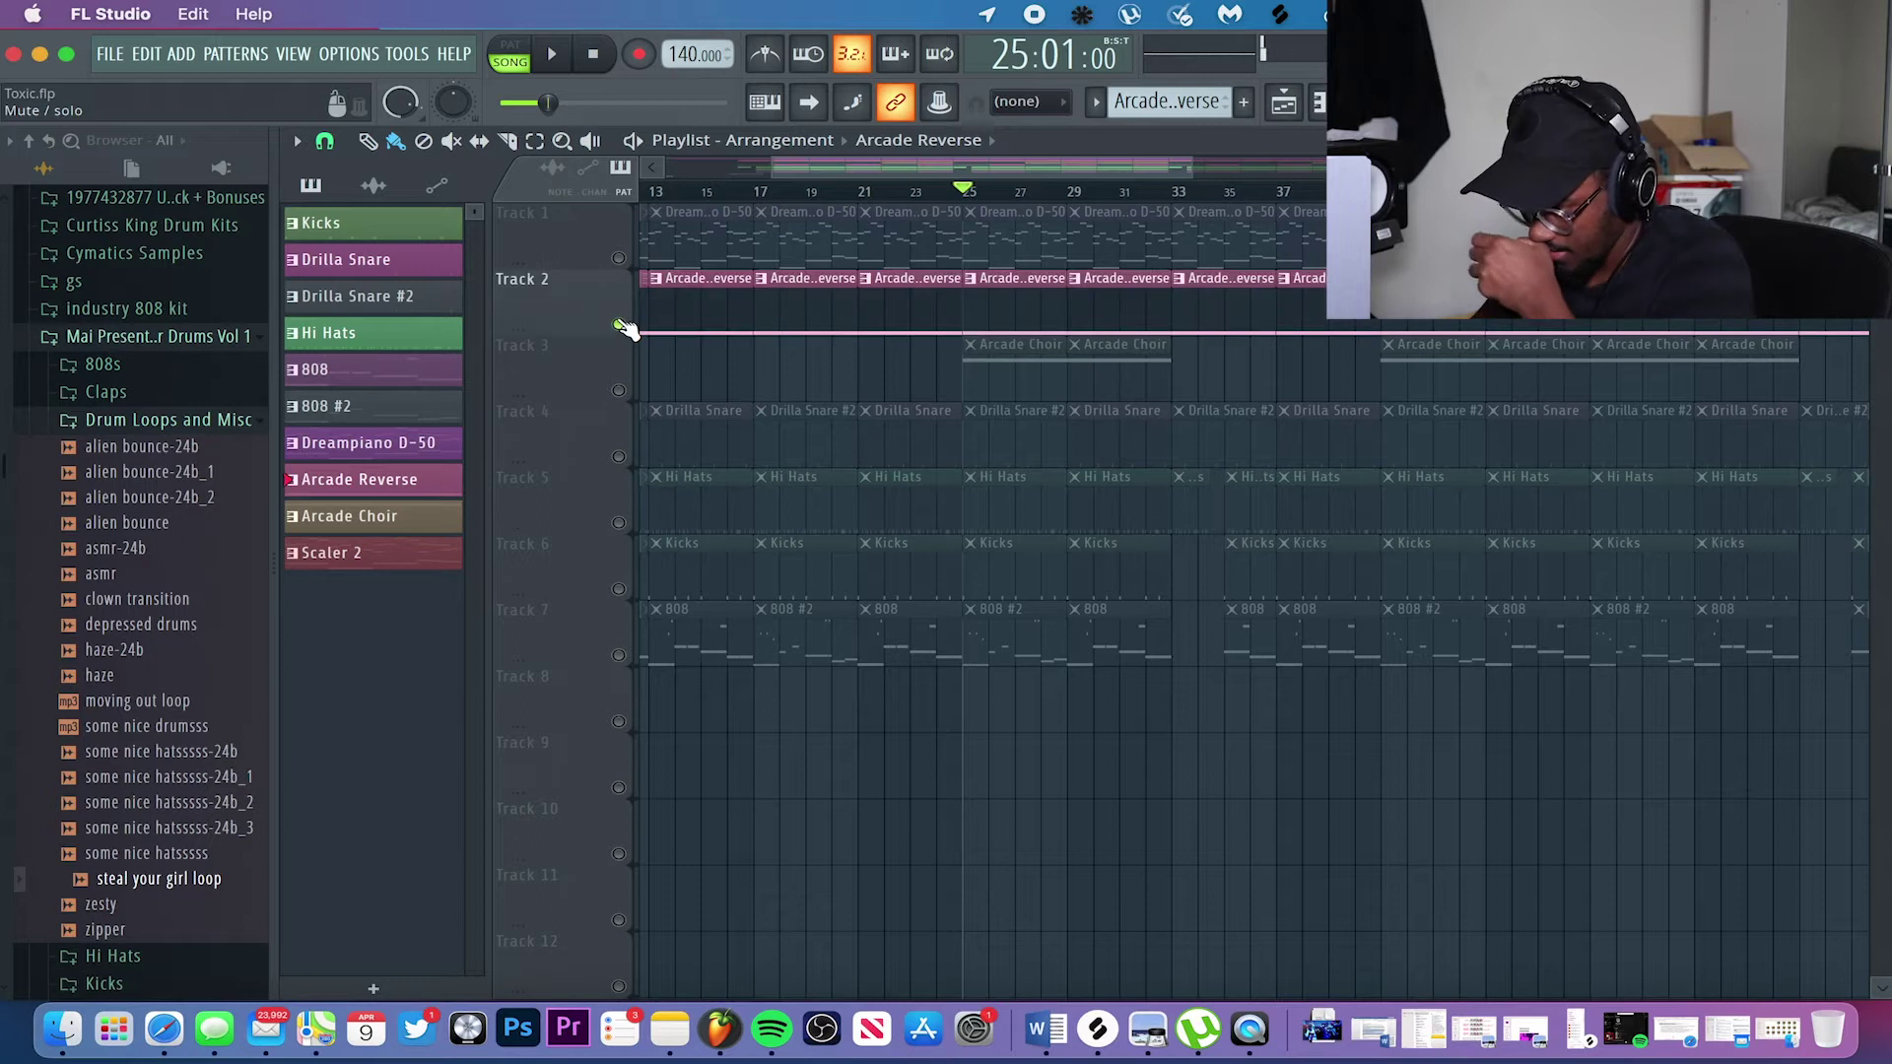
click(619, 260)
right_click(619, 259)
right_click(620, 259)
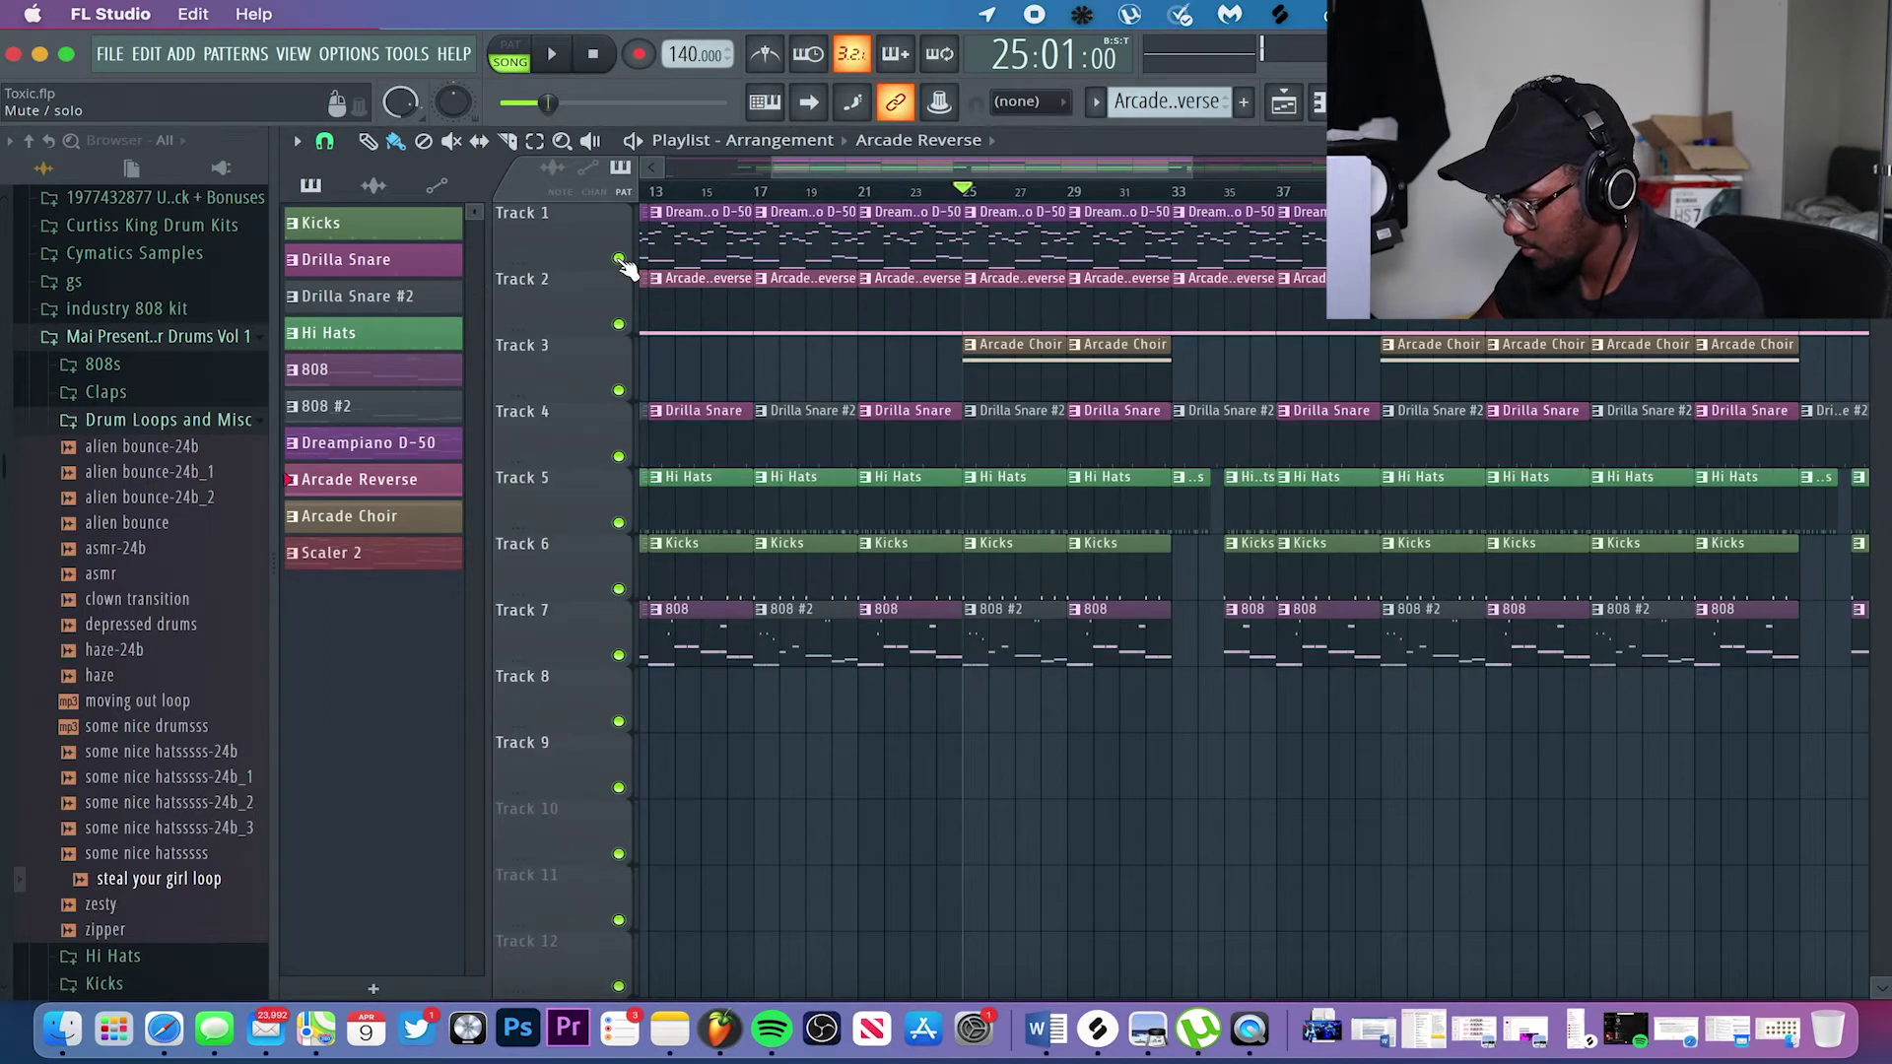
Solo Track 3 and open the Arcade Choir clip in the piano roll.
click(618, 390)
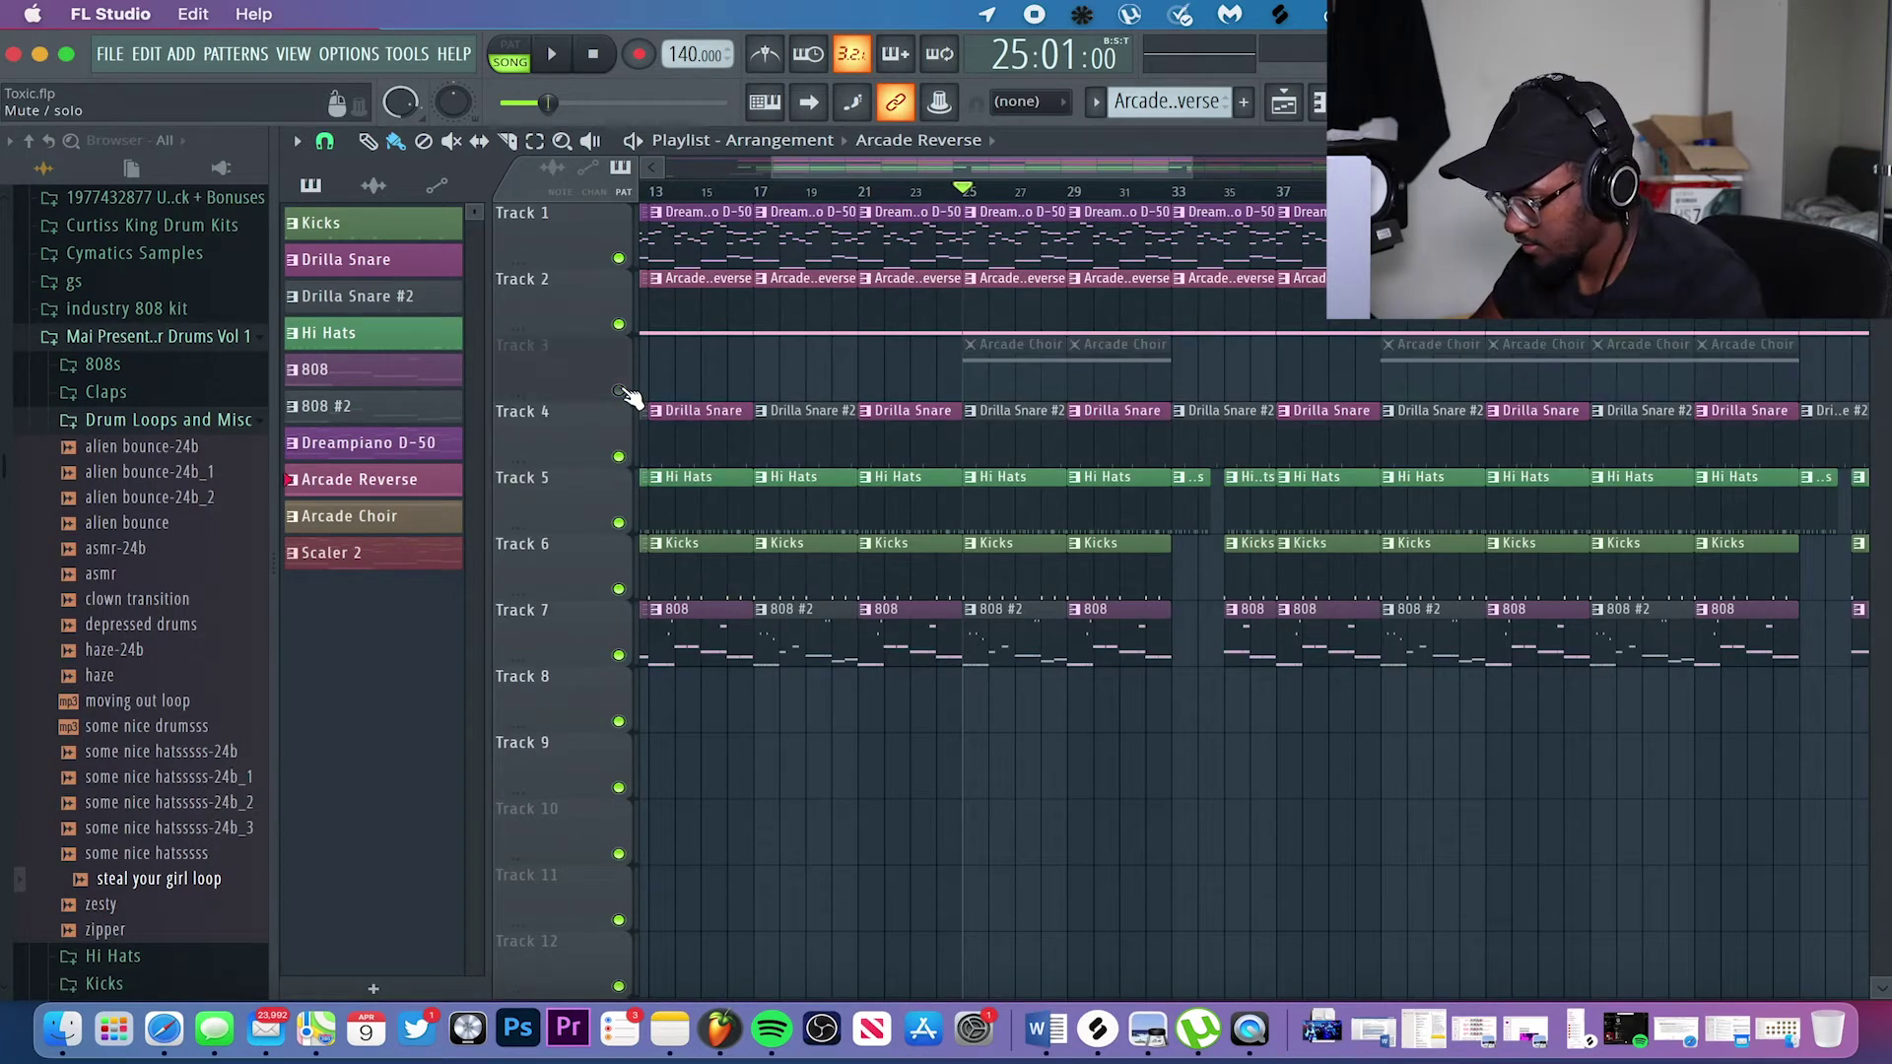
right_click(619, 390)
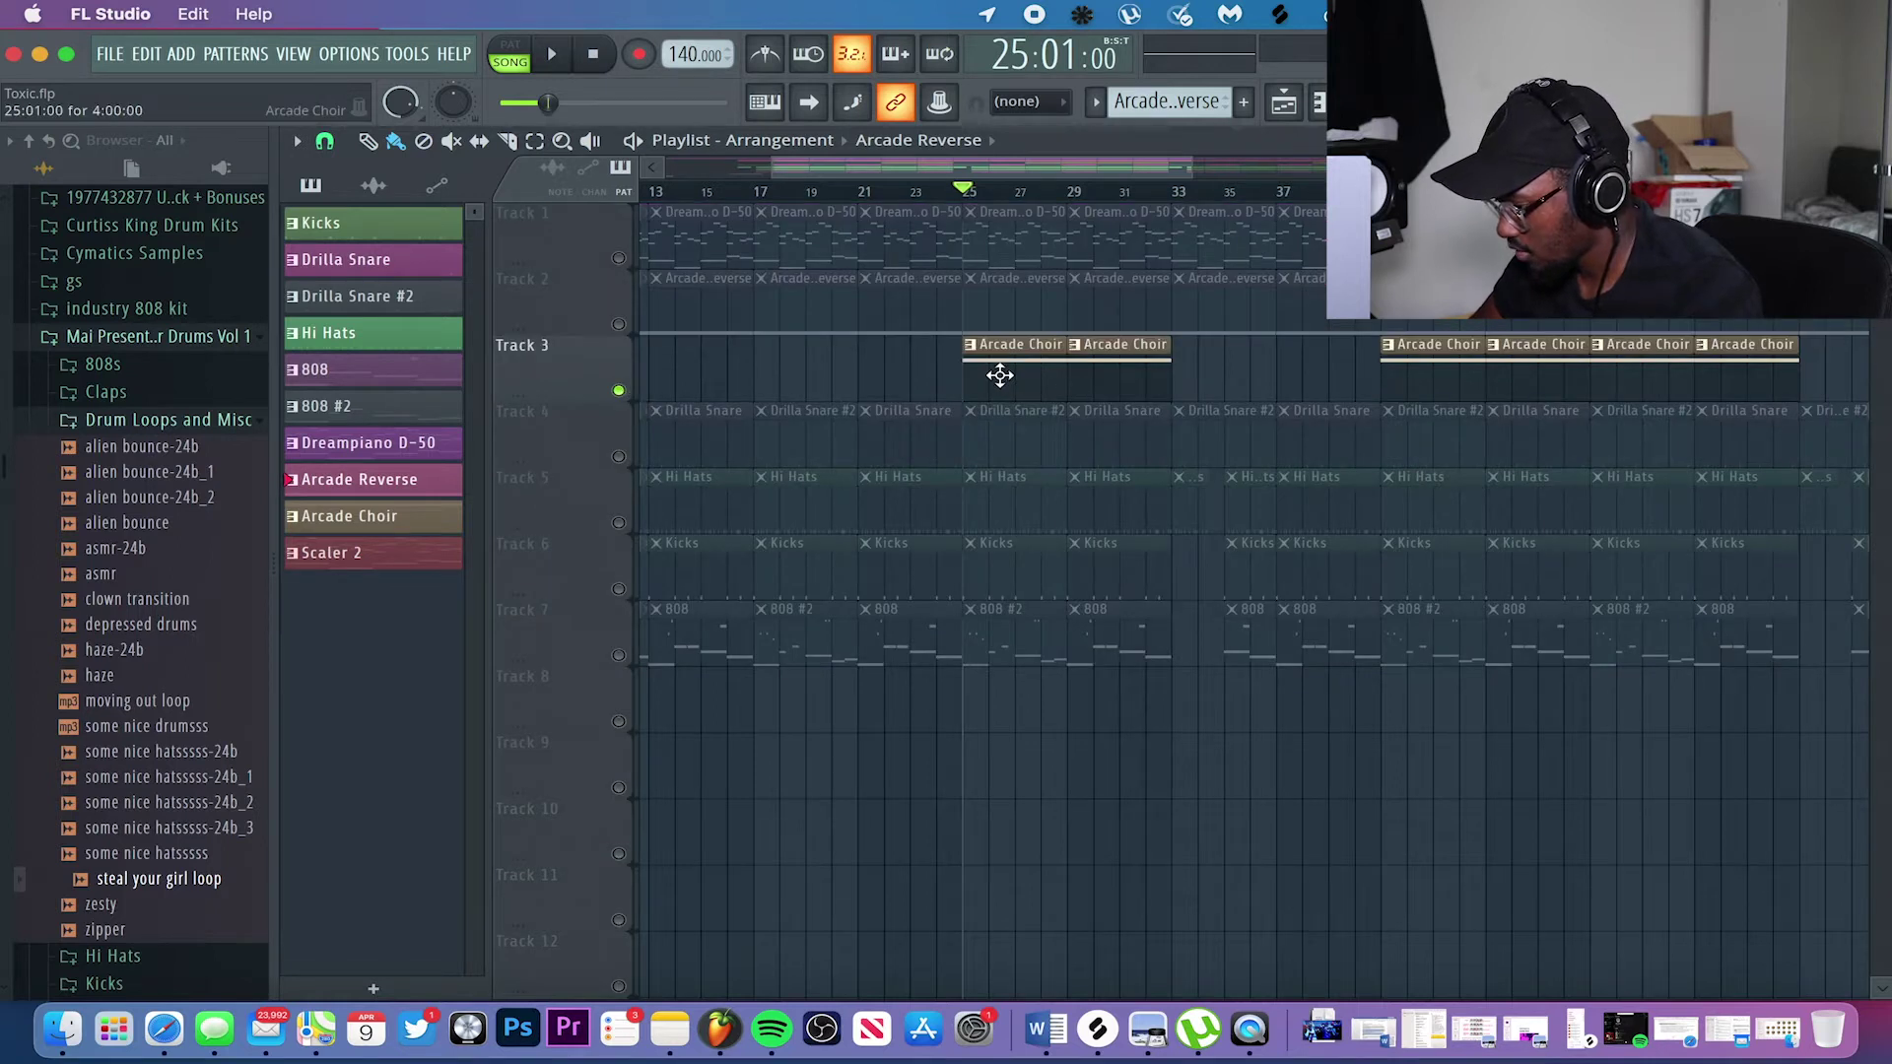
double_click(1054, 369)
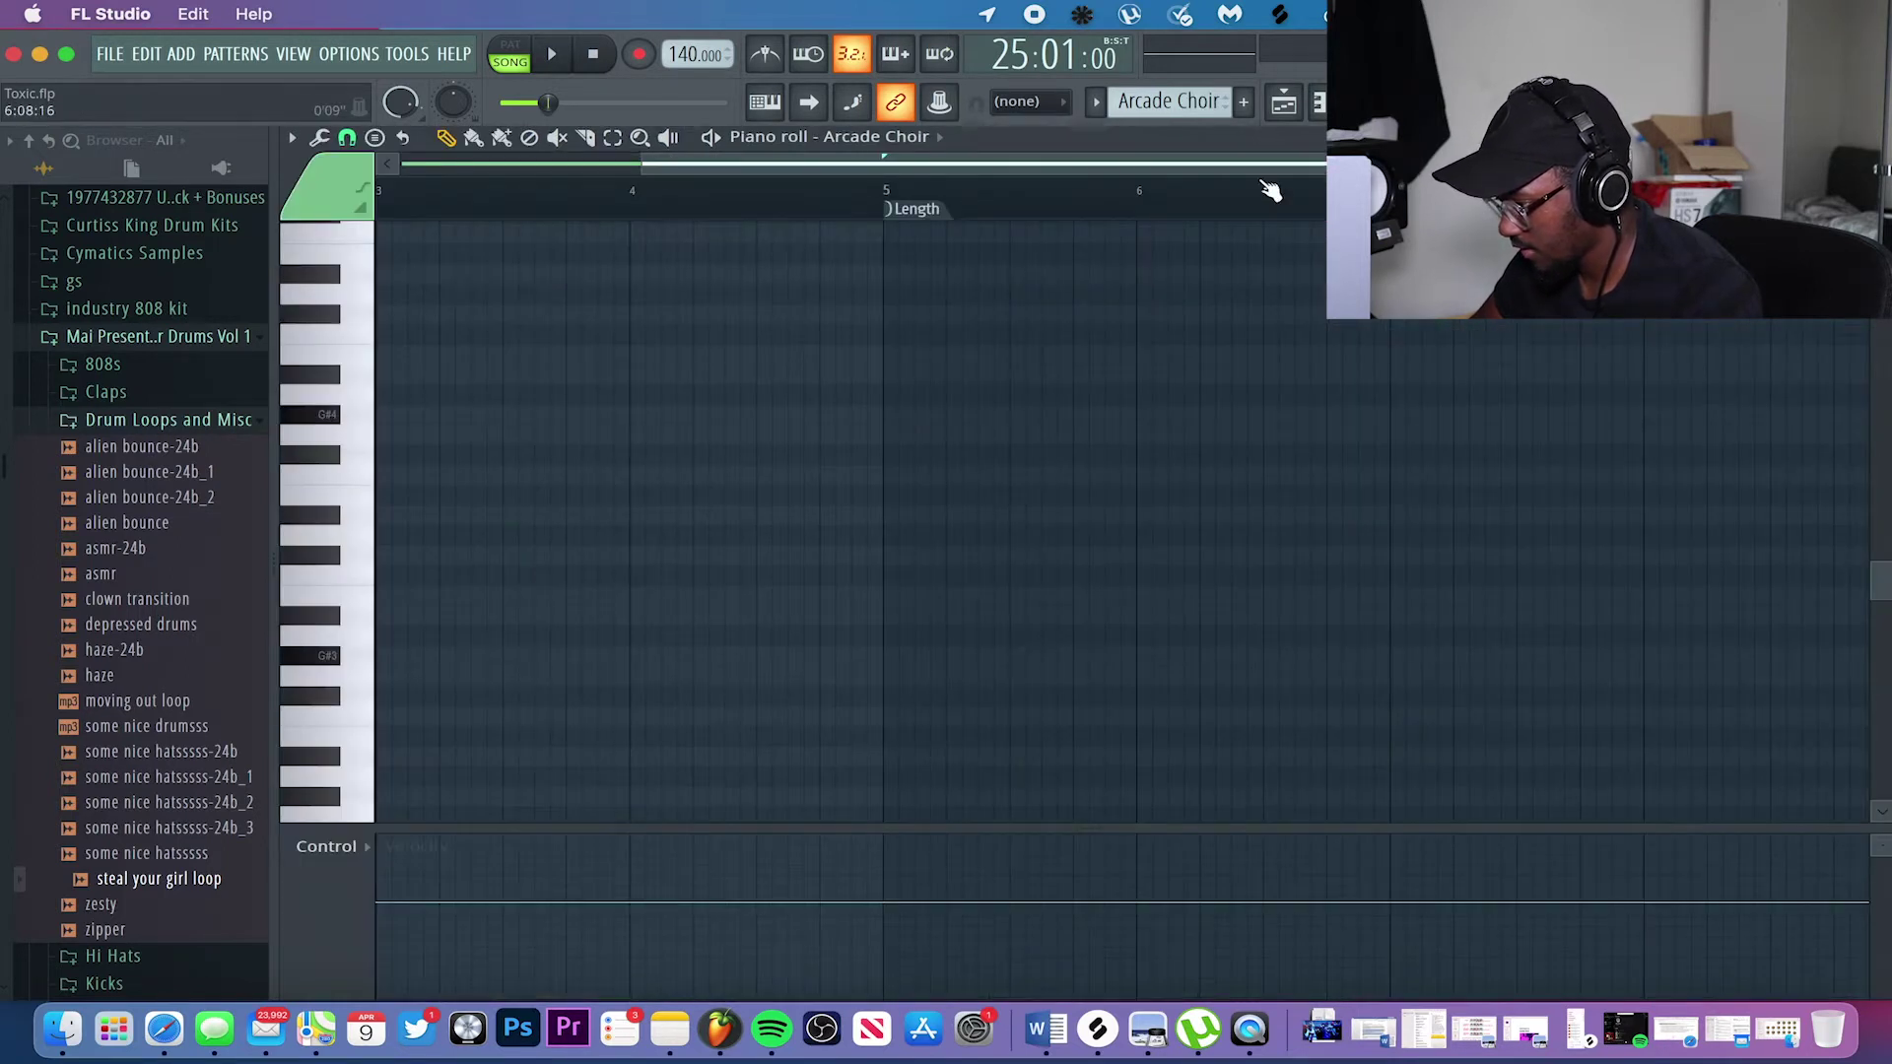
View the Big Dreams kit in the Arcade Choir instrument from the channel rack, closing the plugin window when done.
click(1371, 101)
click(566, 668)
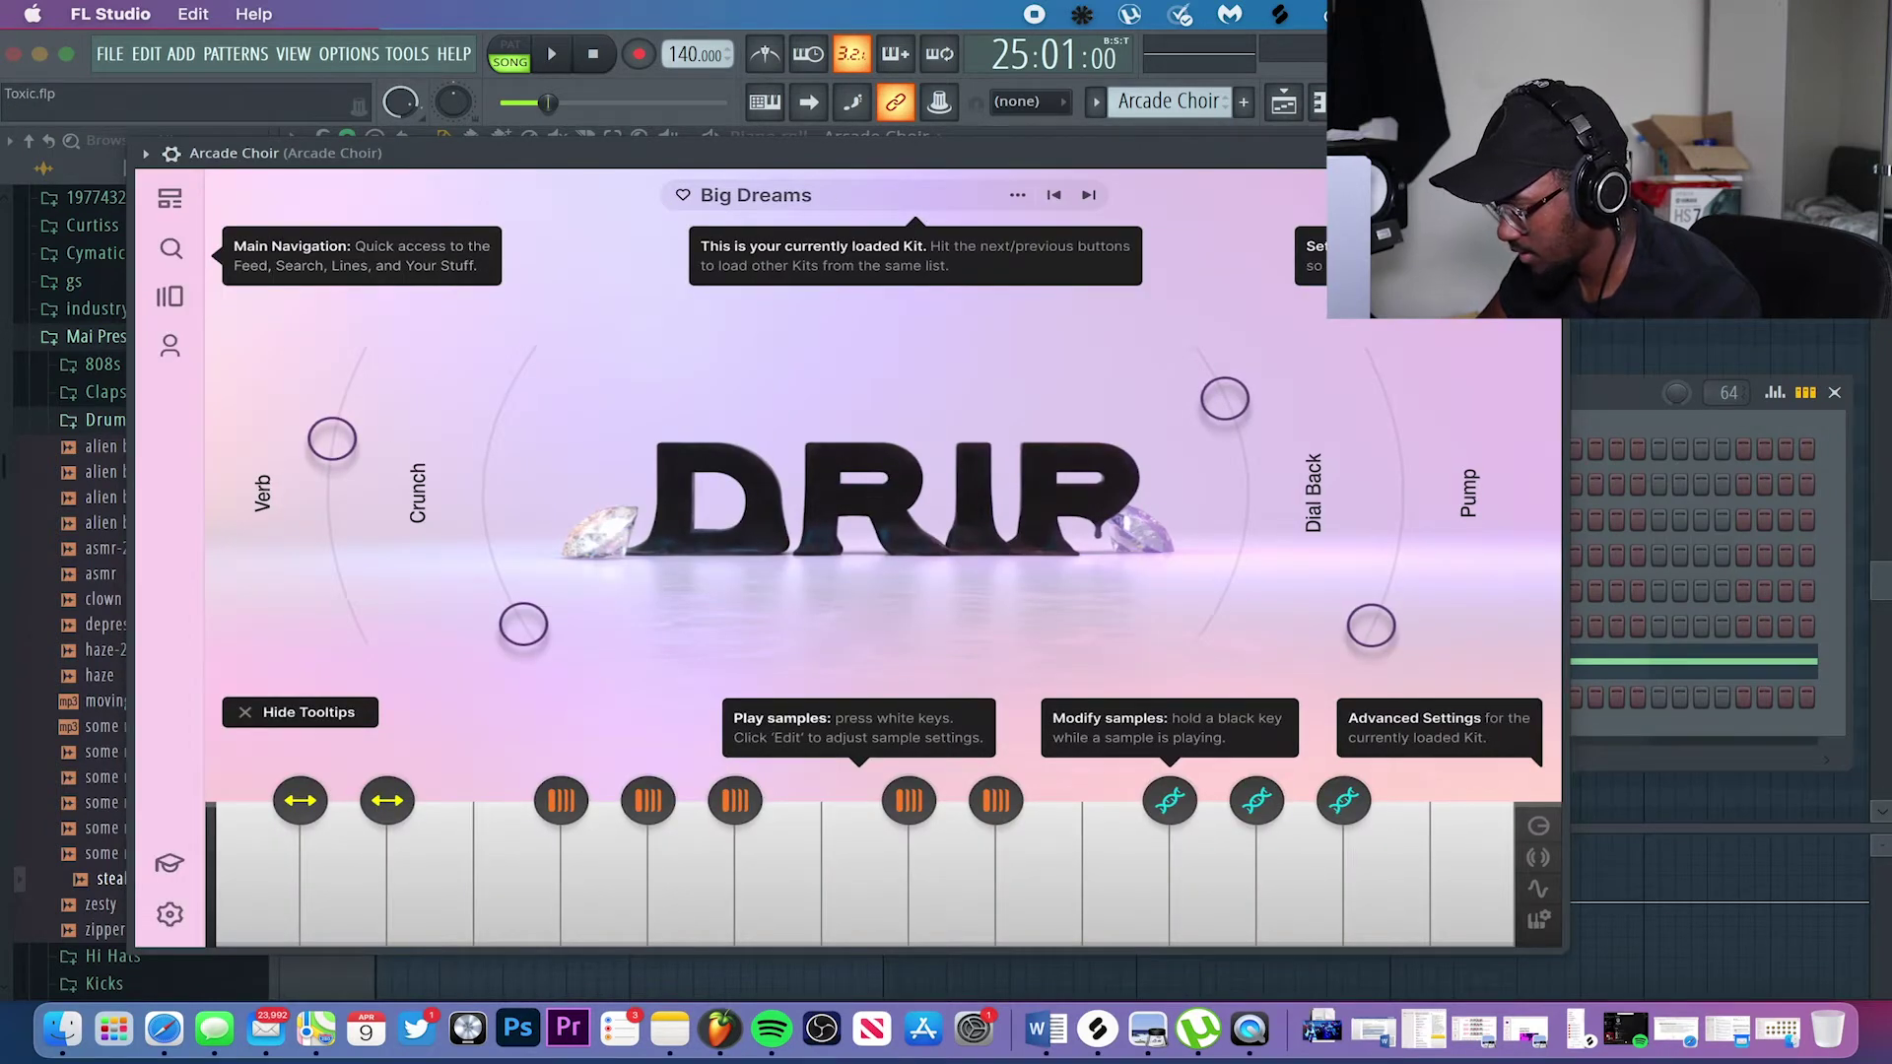
click(1548, 153)
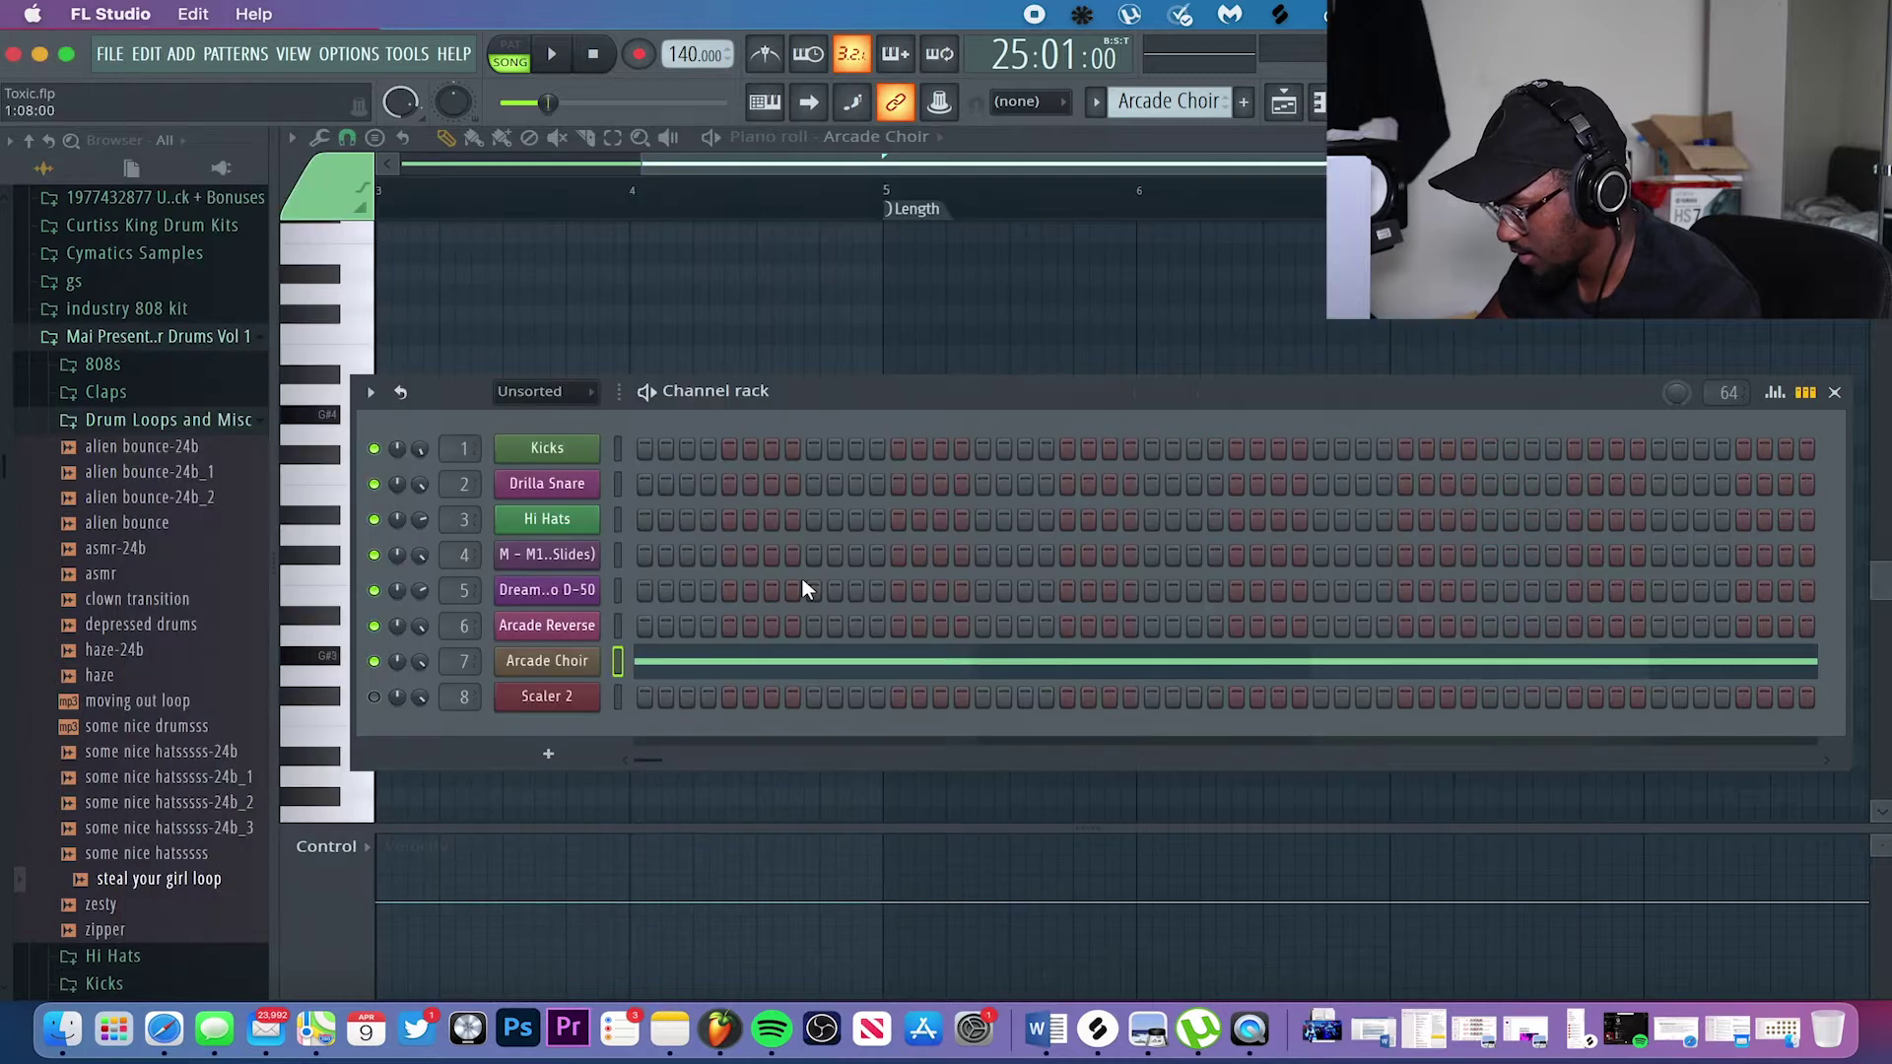
Play the Arcade Choir note in the piano roll, then return to the playlist with the channel rack closed.
key(F5)
click(751, 658)
key(space)
scroll(737, 674, down, 4)
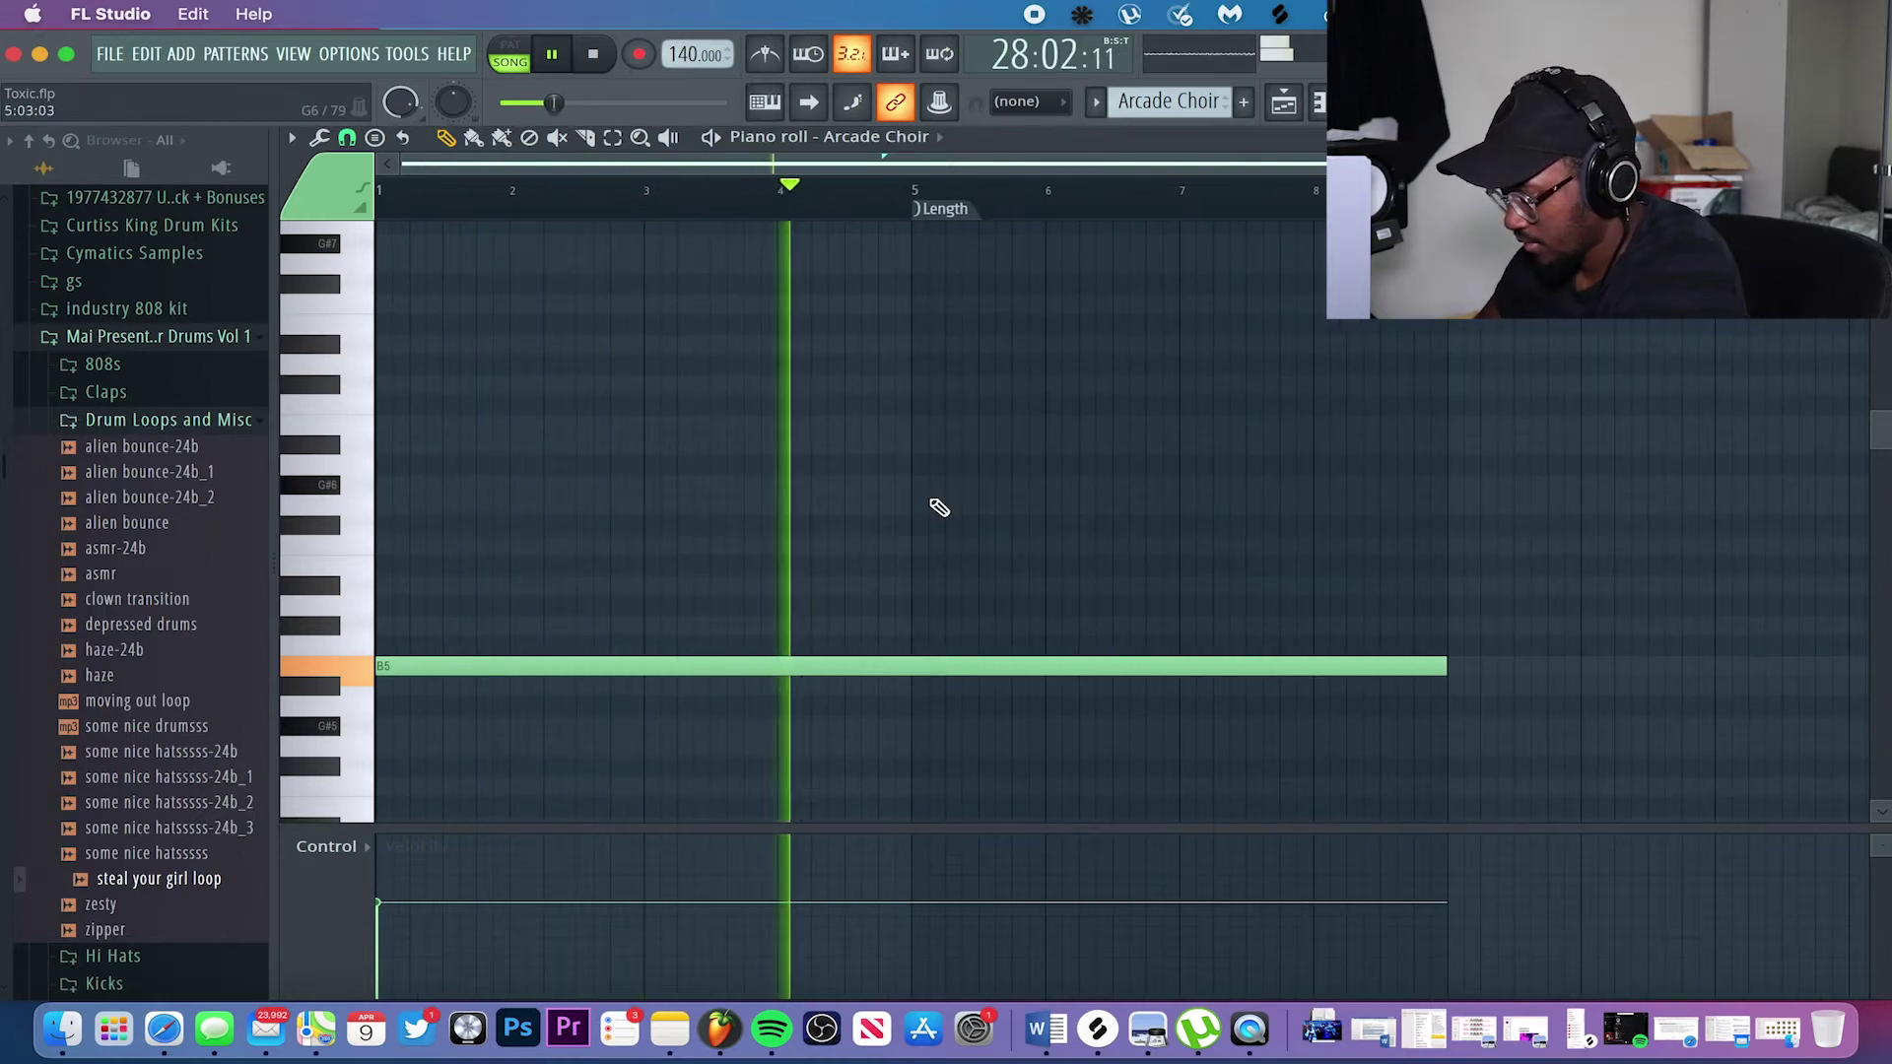
key(space)
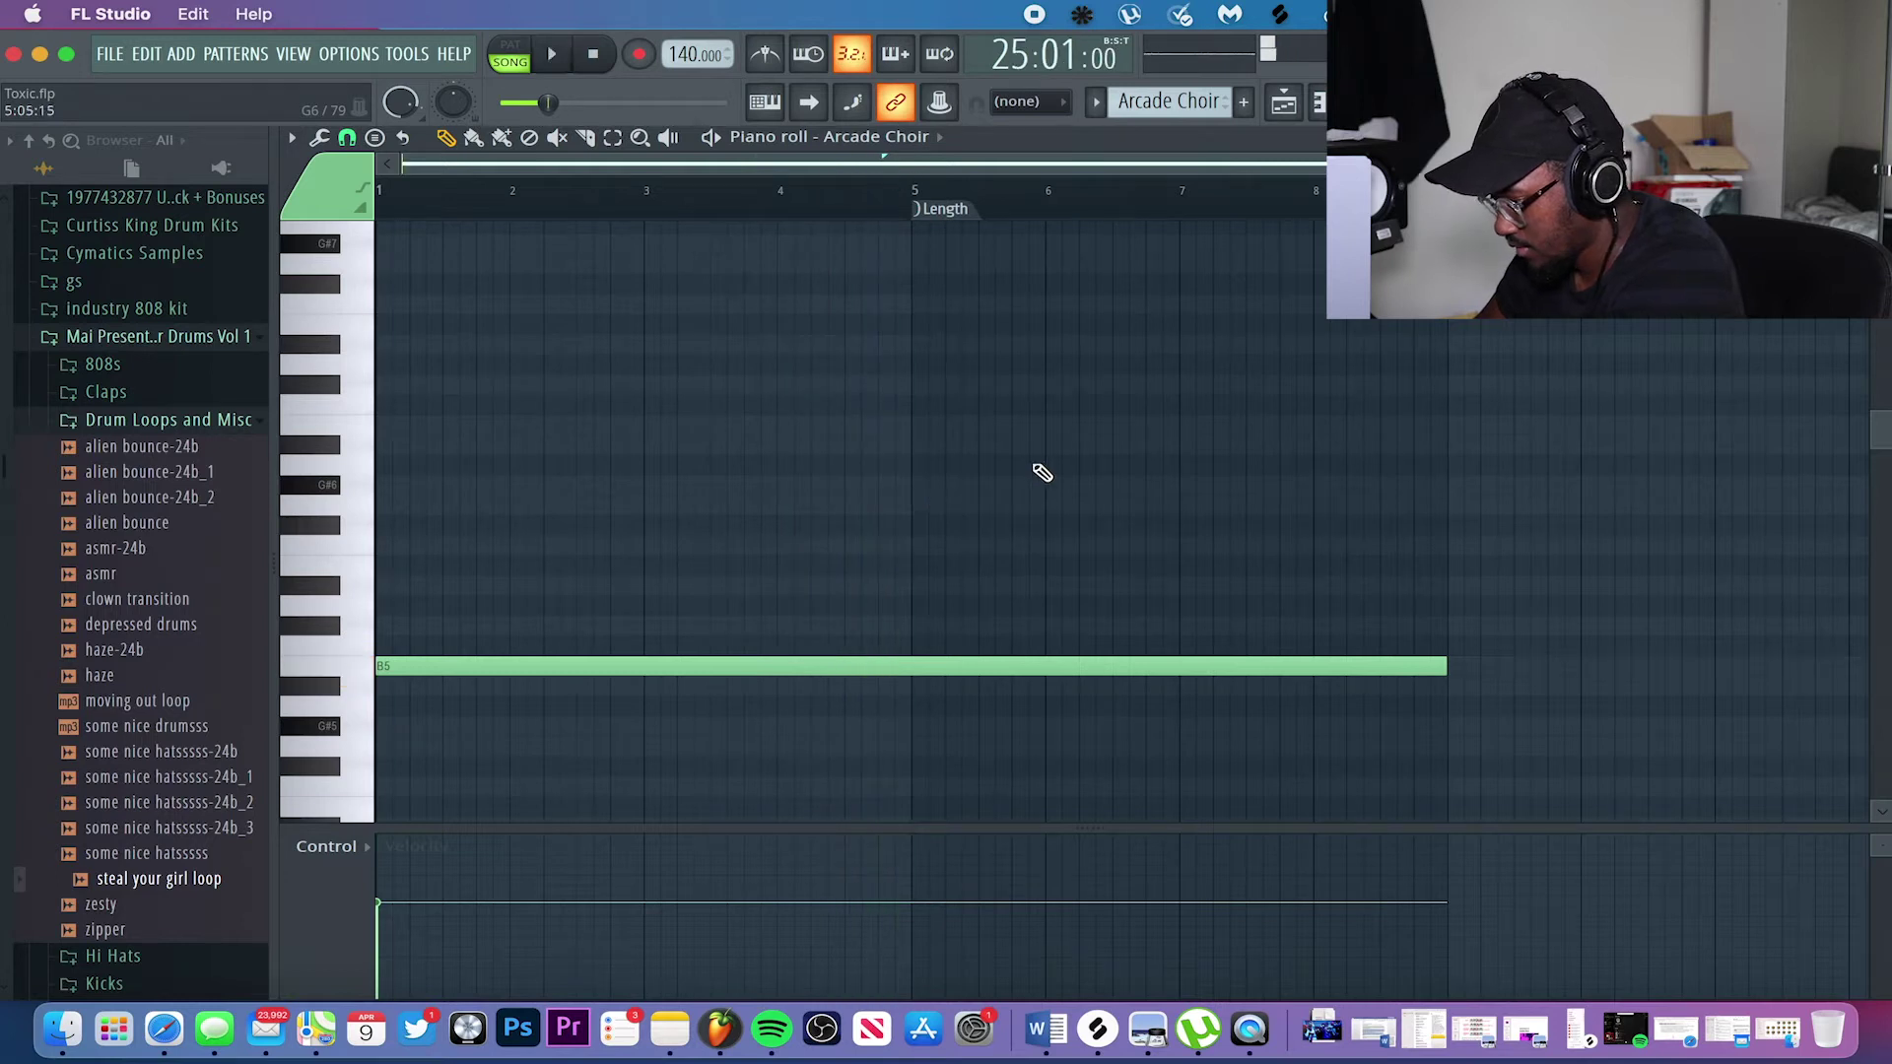
key(Escape)
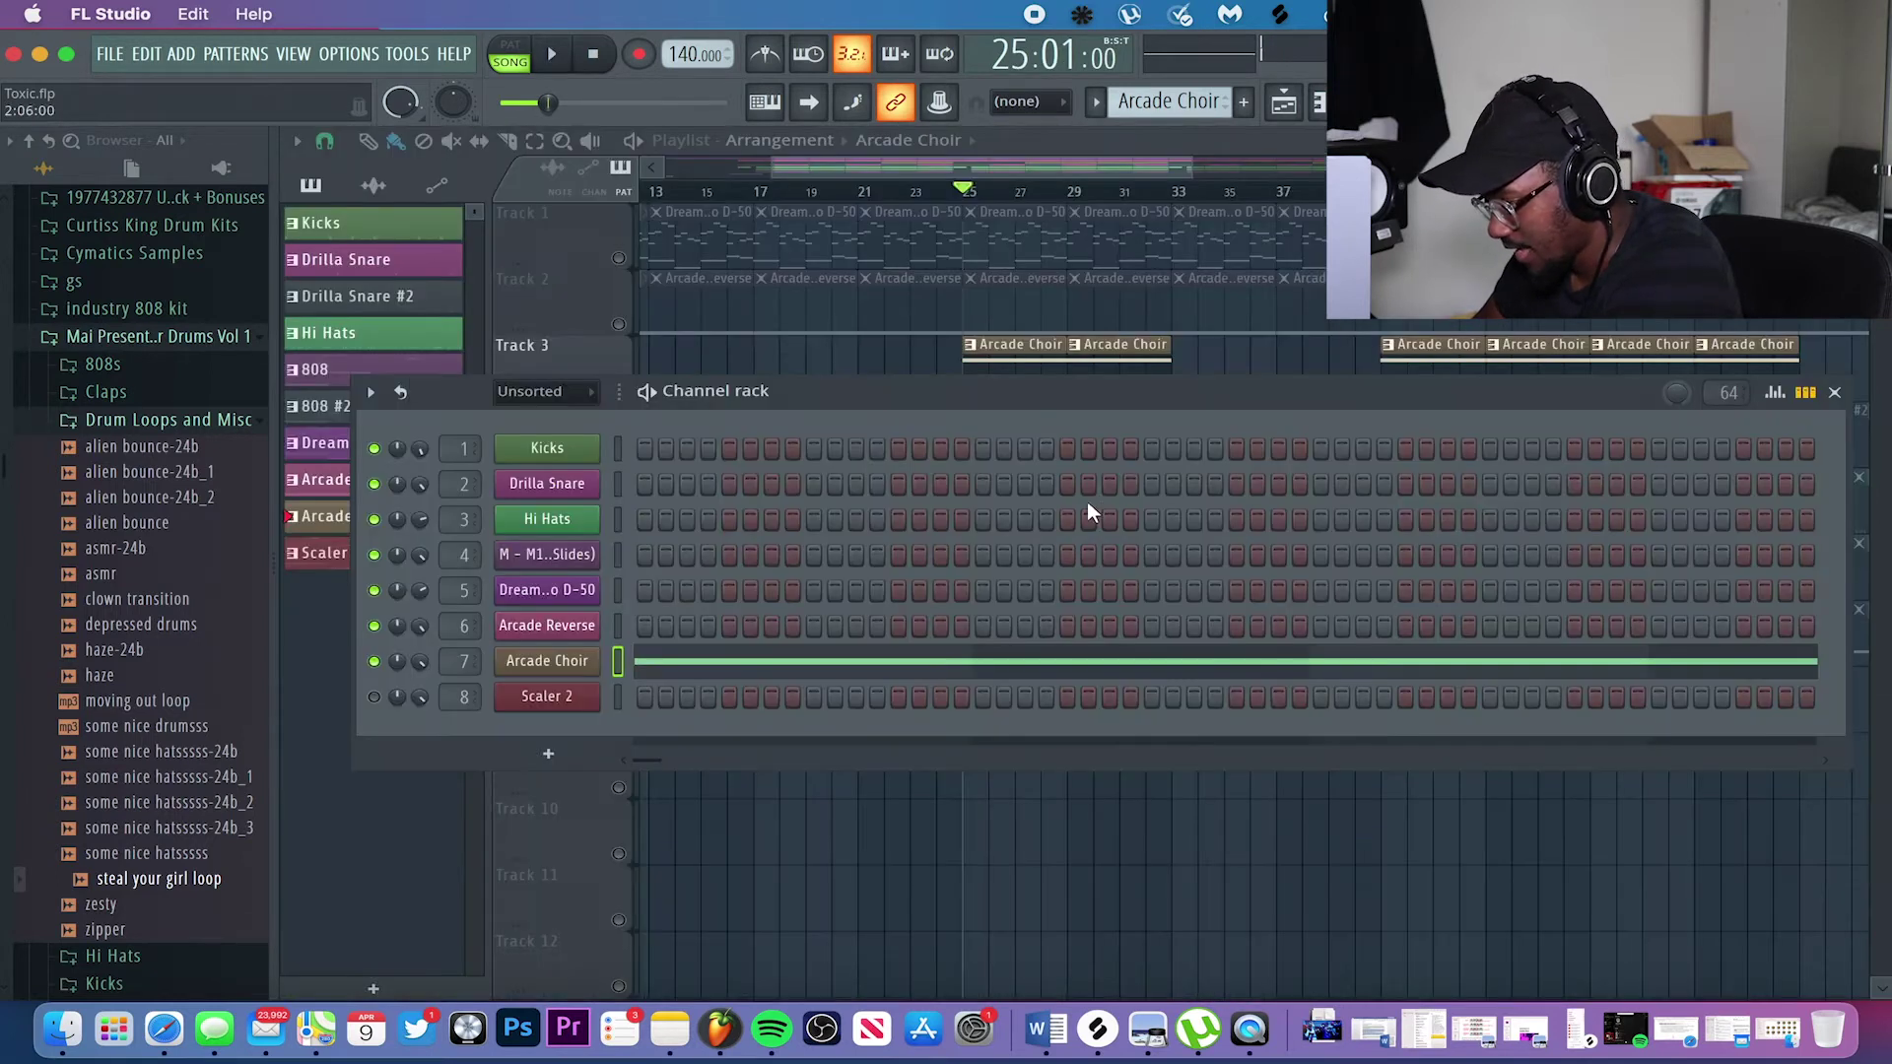
click(1837, 393)
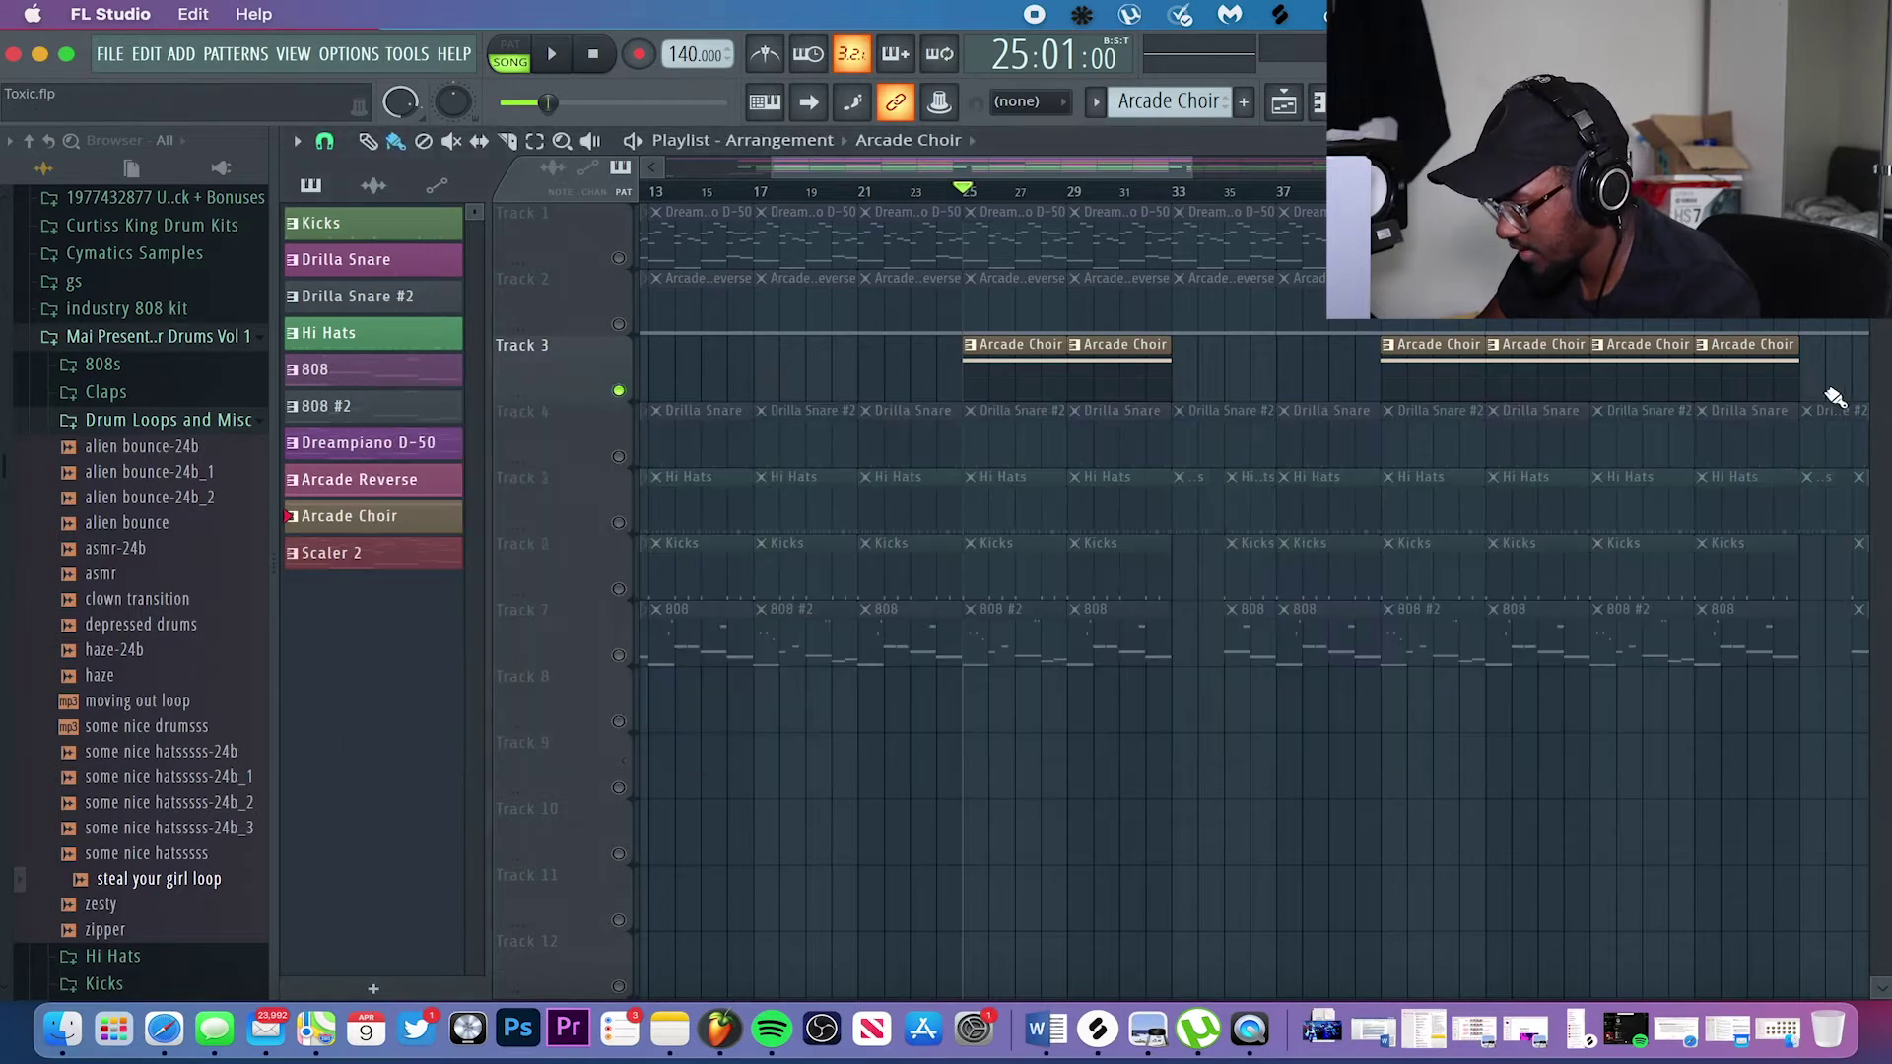
Unmute Tracks 2 and 1 and play them together with the Arcade Choir from bar 25.
click(619, 326)
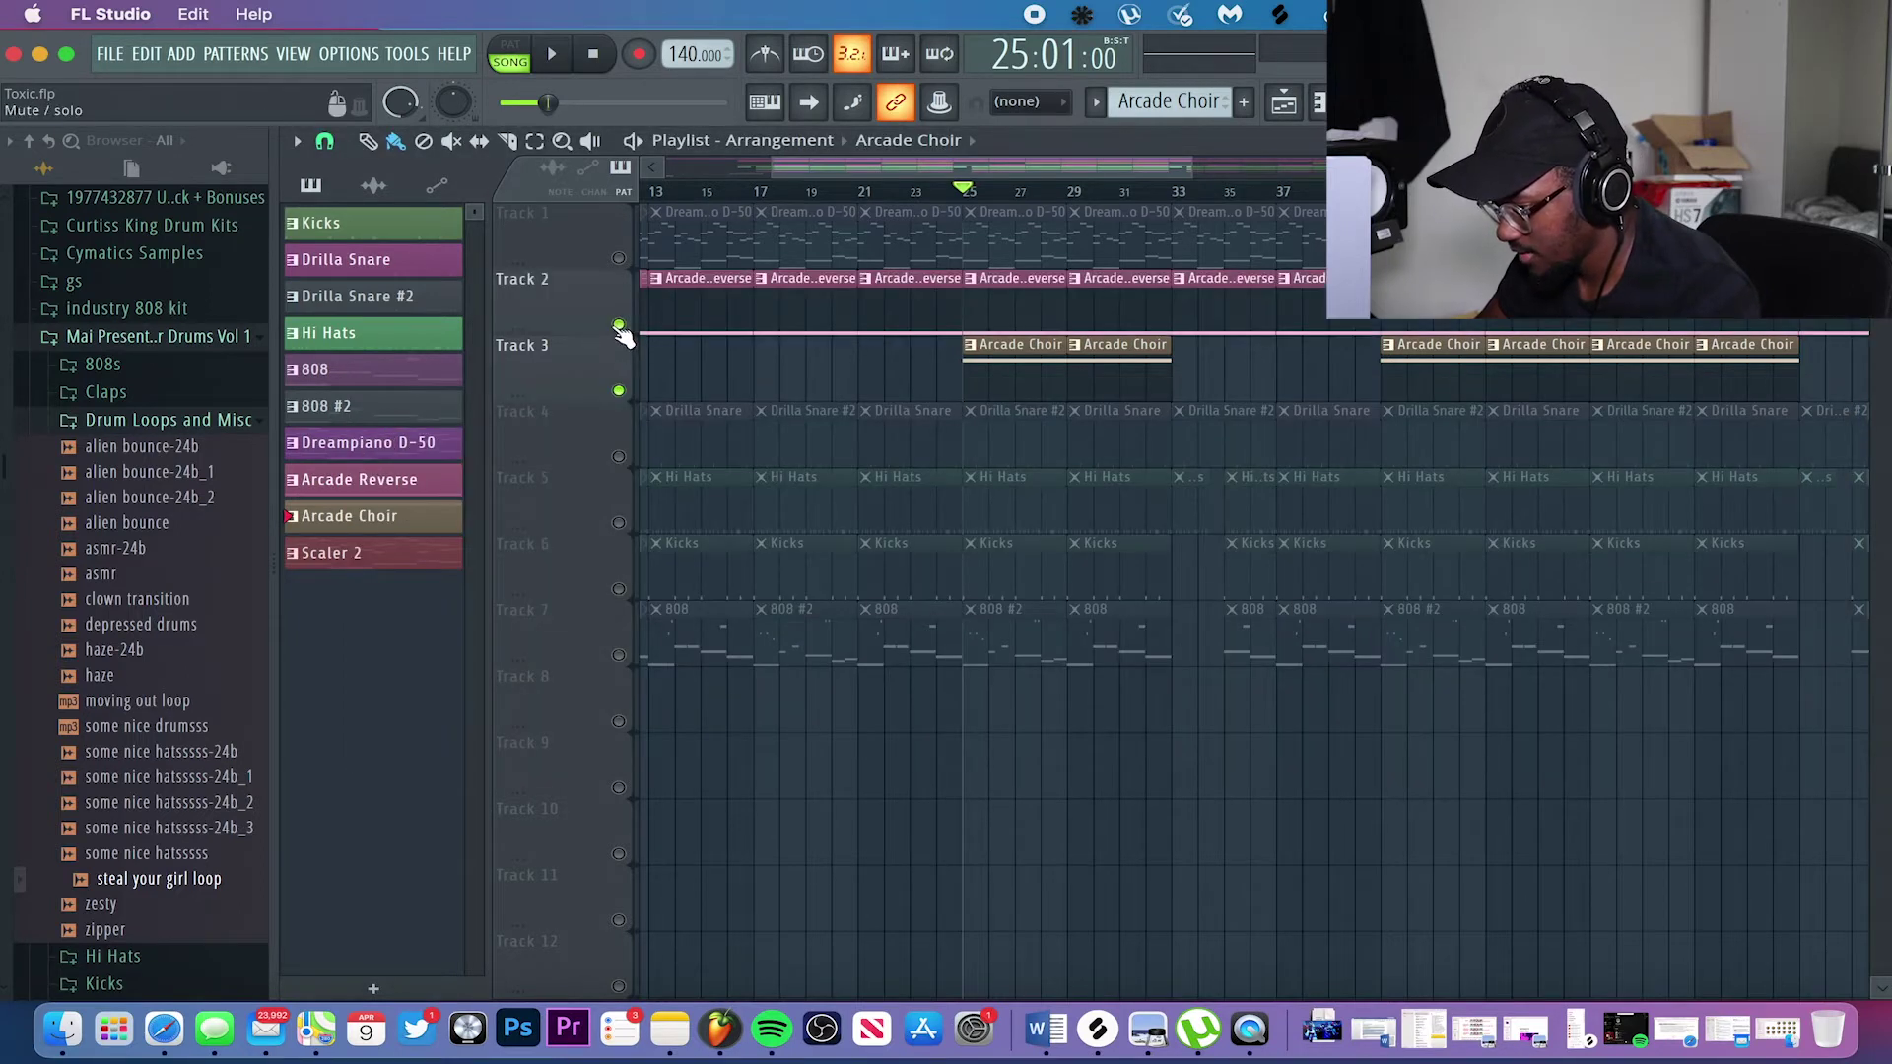
click(618, 260)
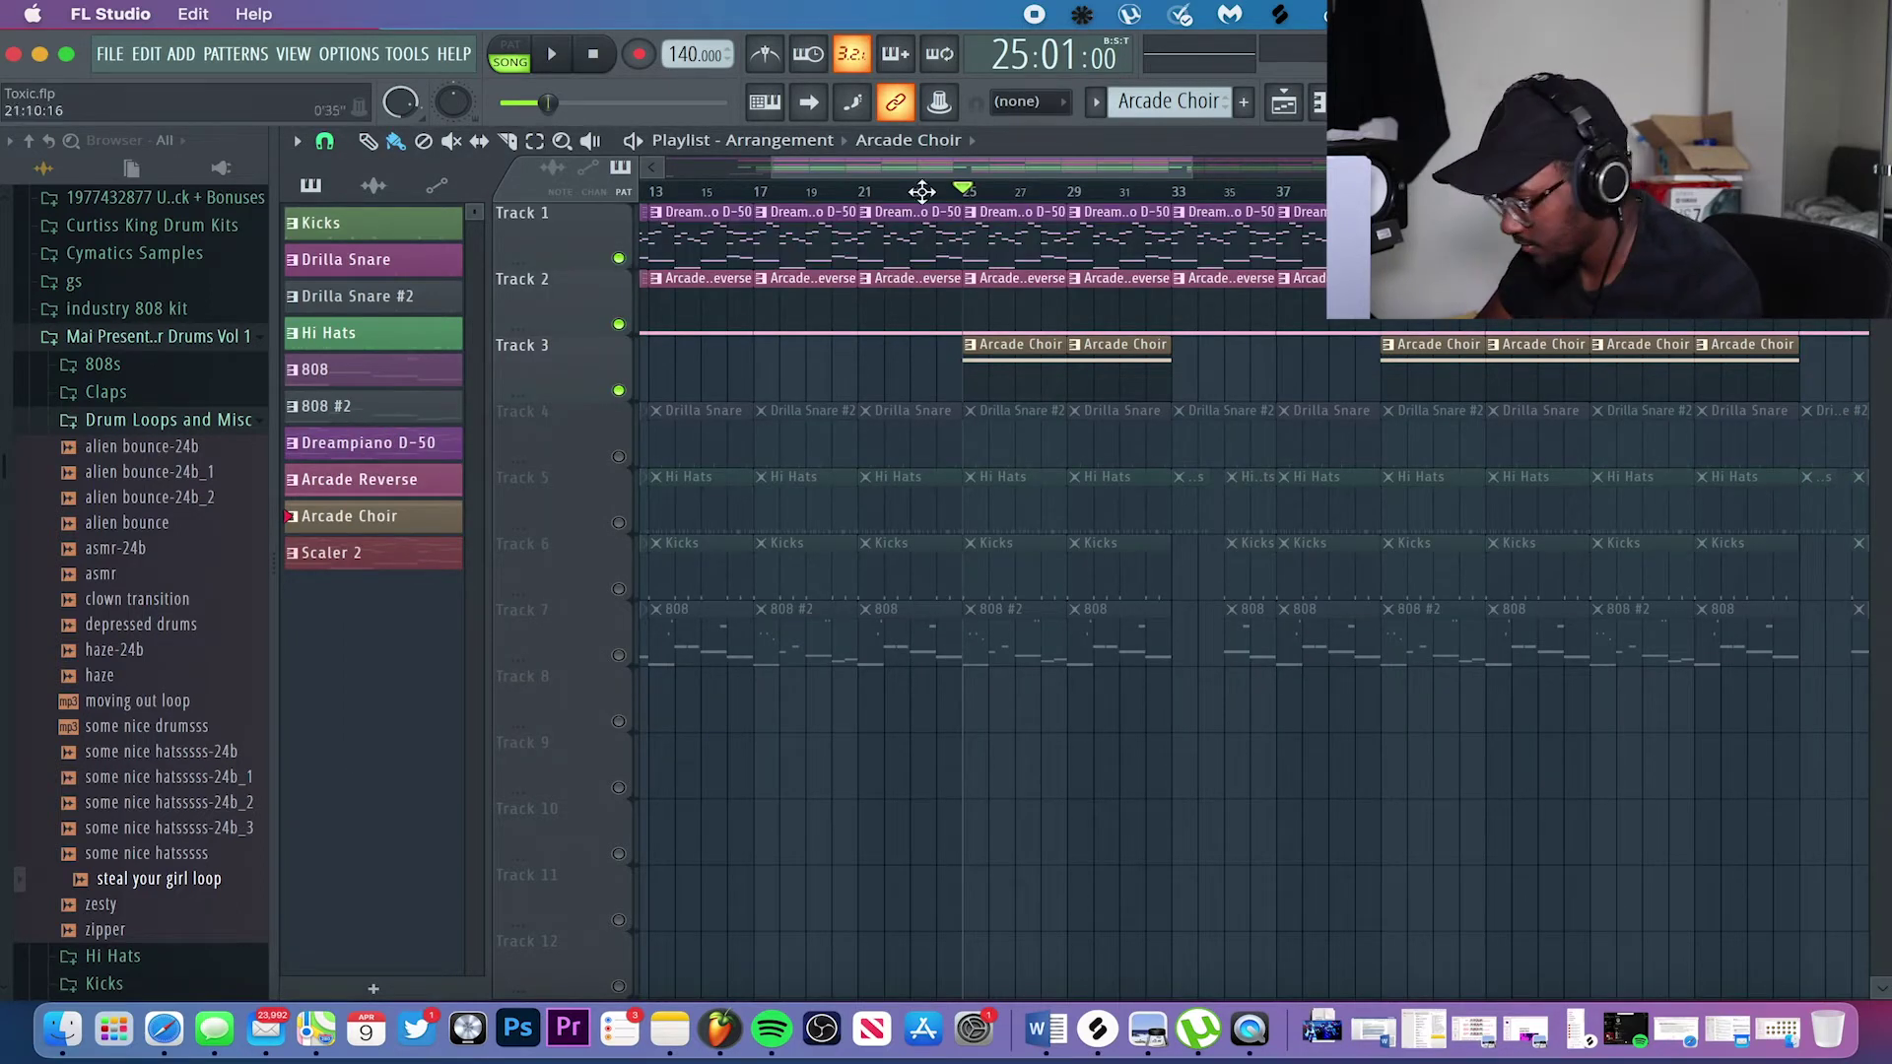
key(space)
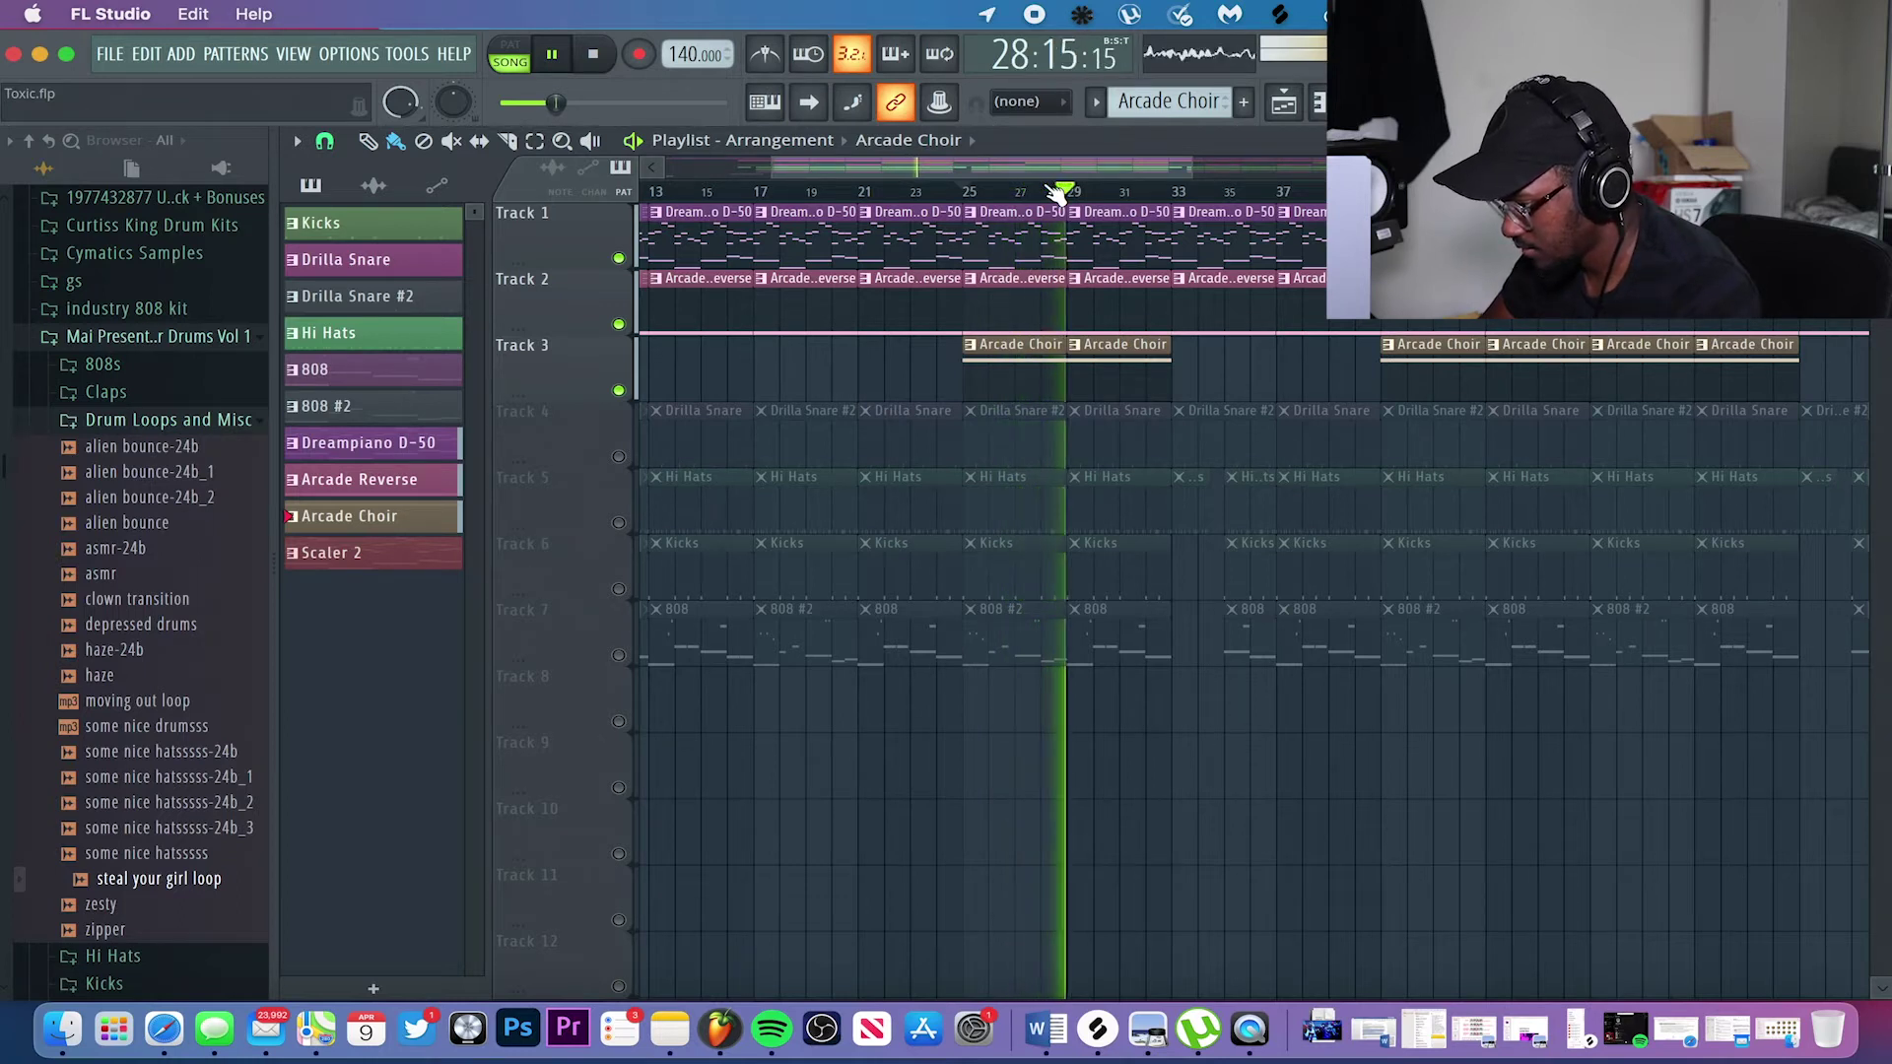
key(space)
Mute the three melody tracks, Tracks 1, 2 and 3, in the playlist.
click(619, 260)
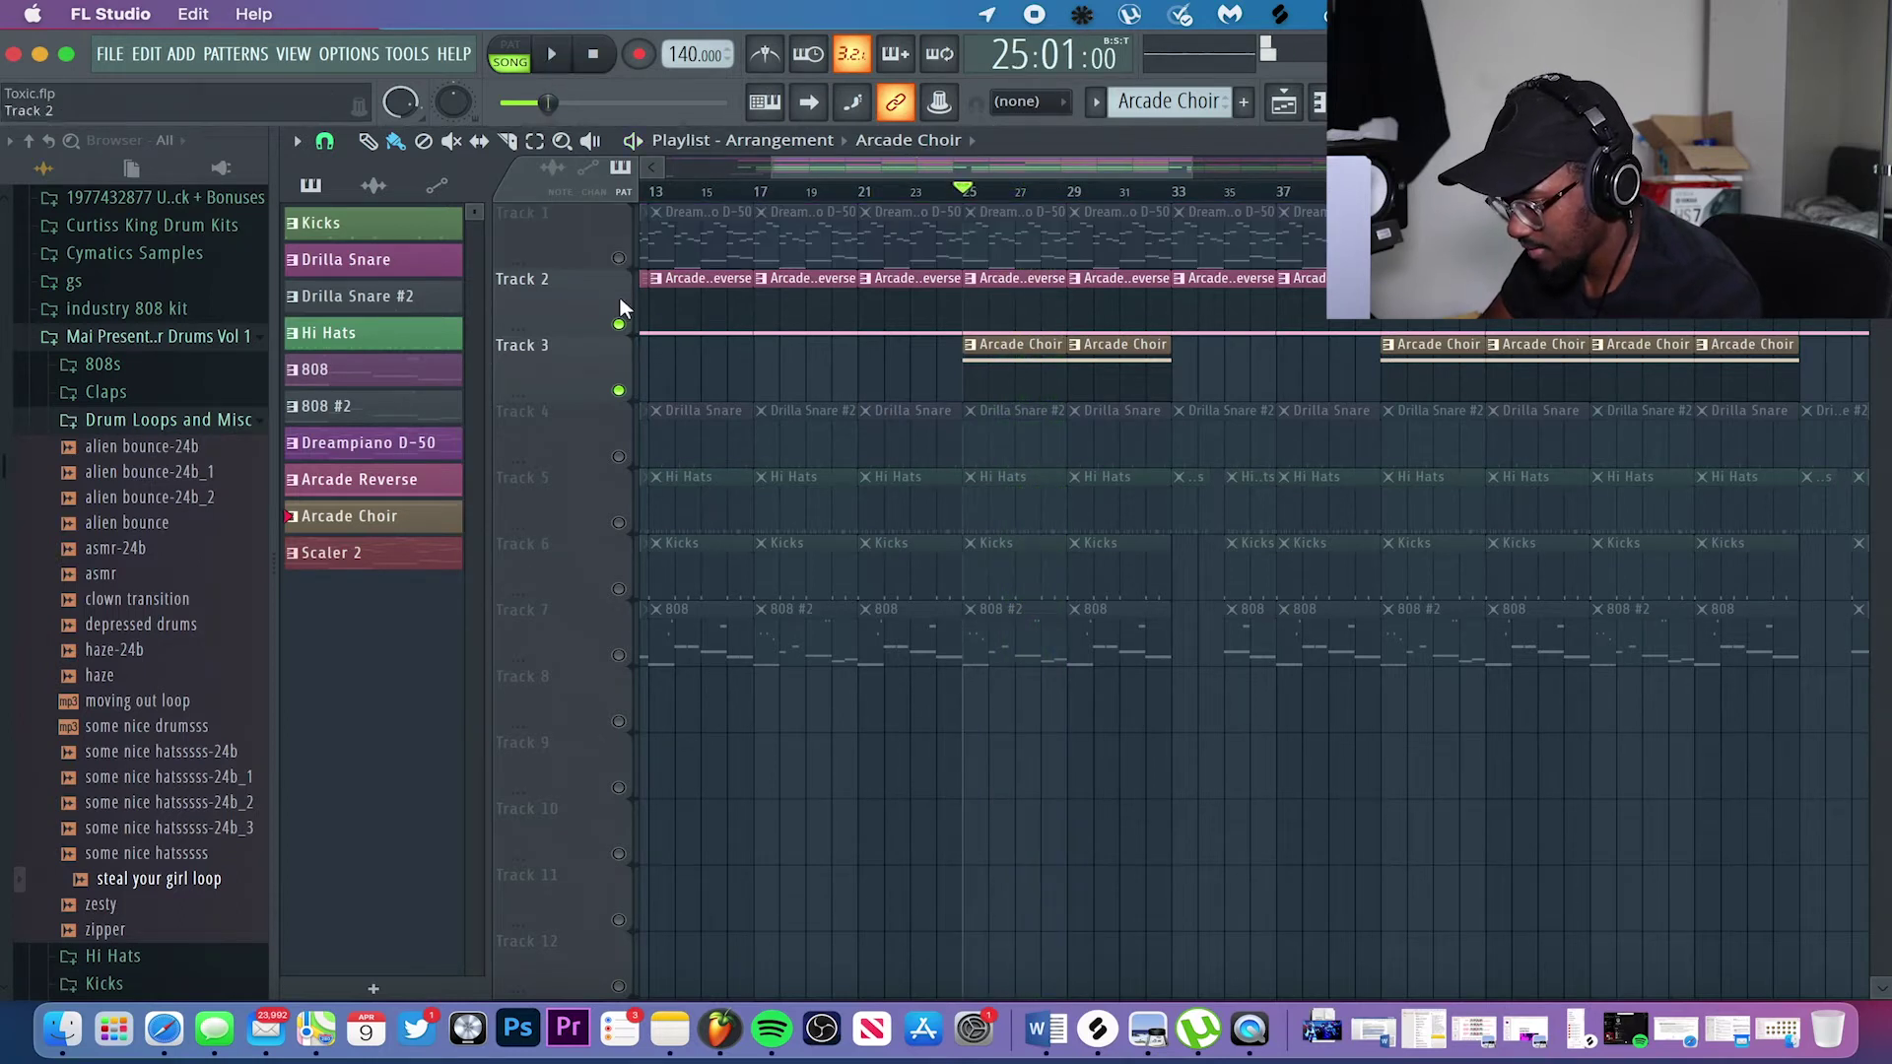
click(619, 390)
click(620, 325)
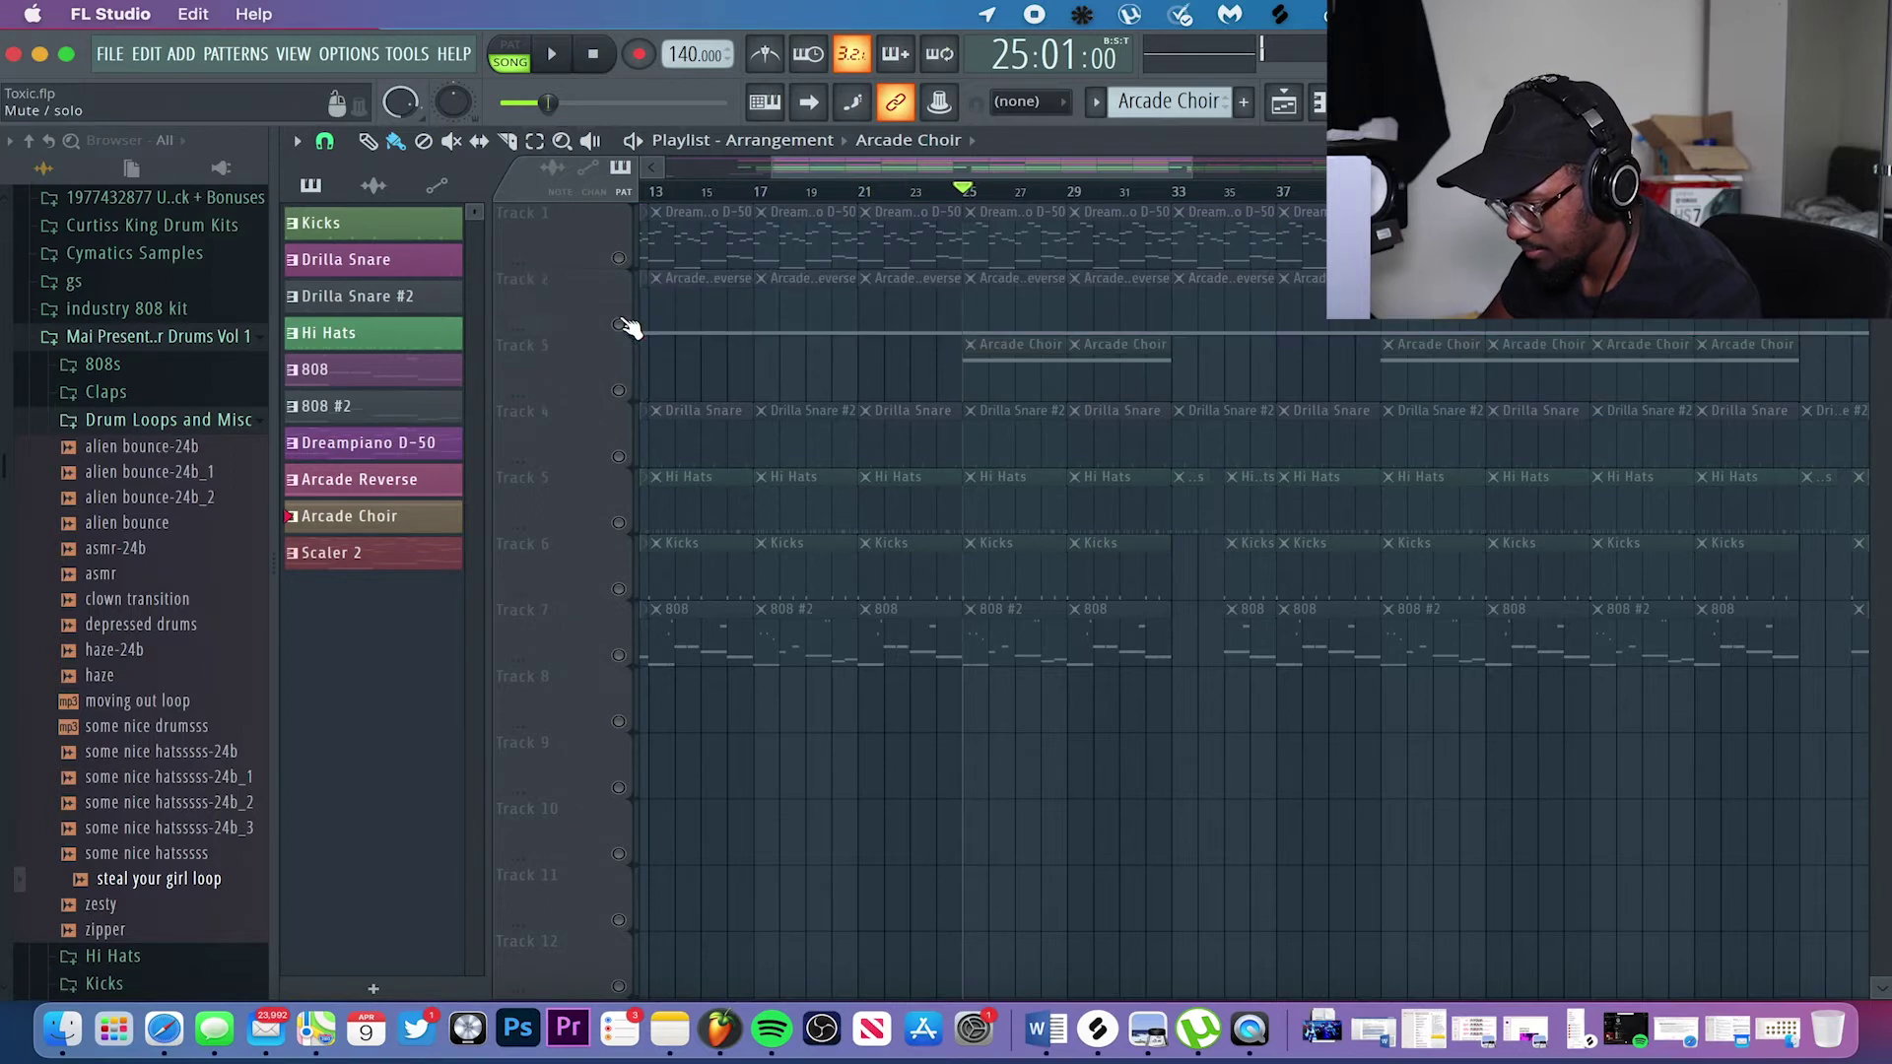
click(620, 324)
click(619, 324)
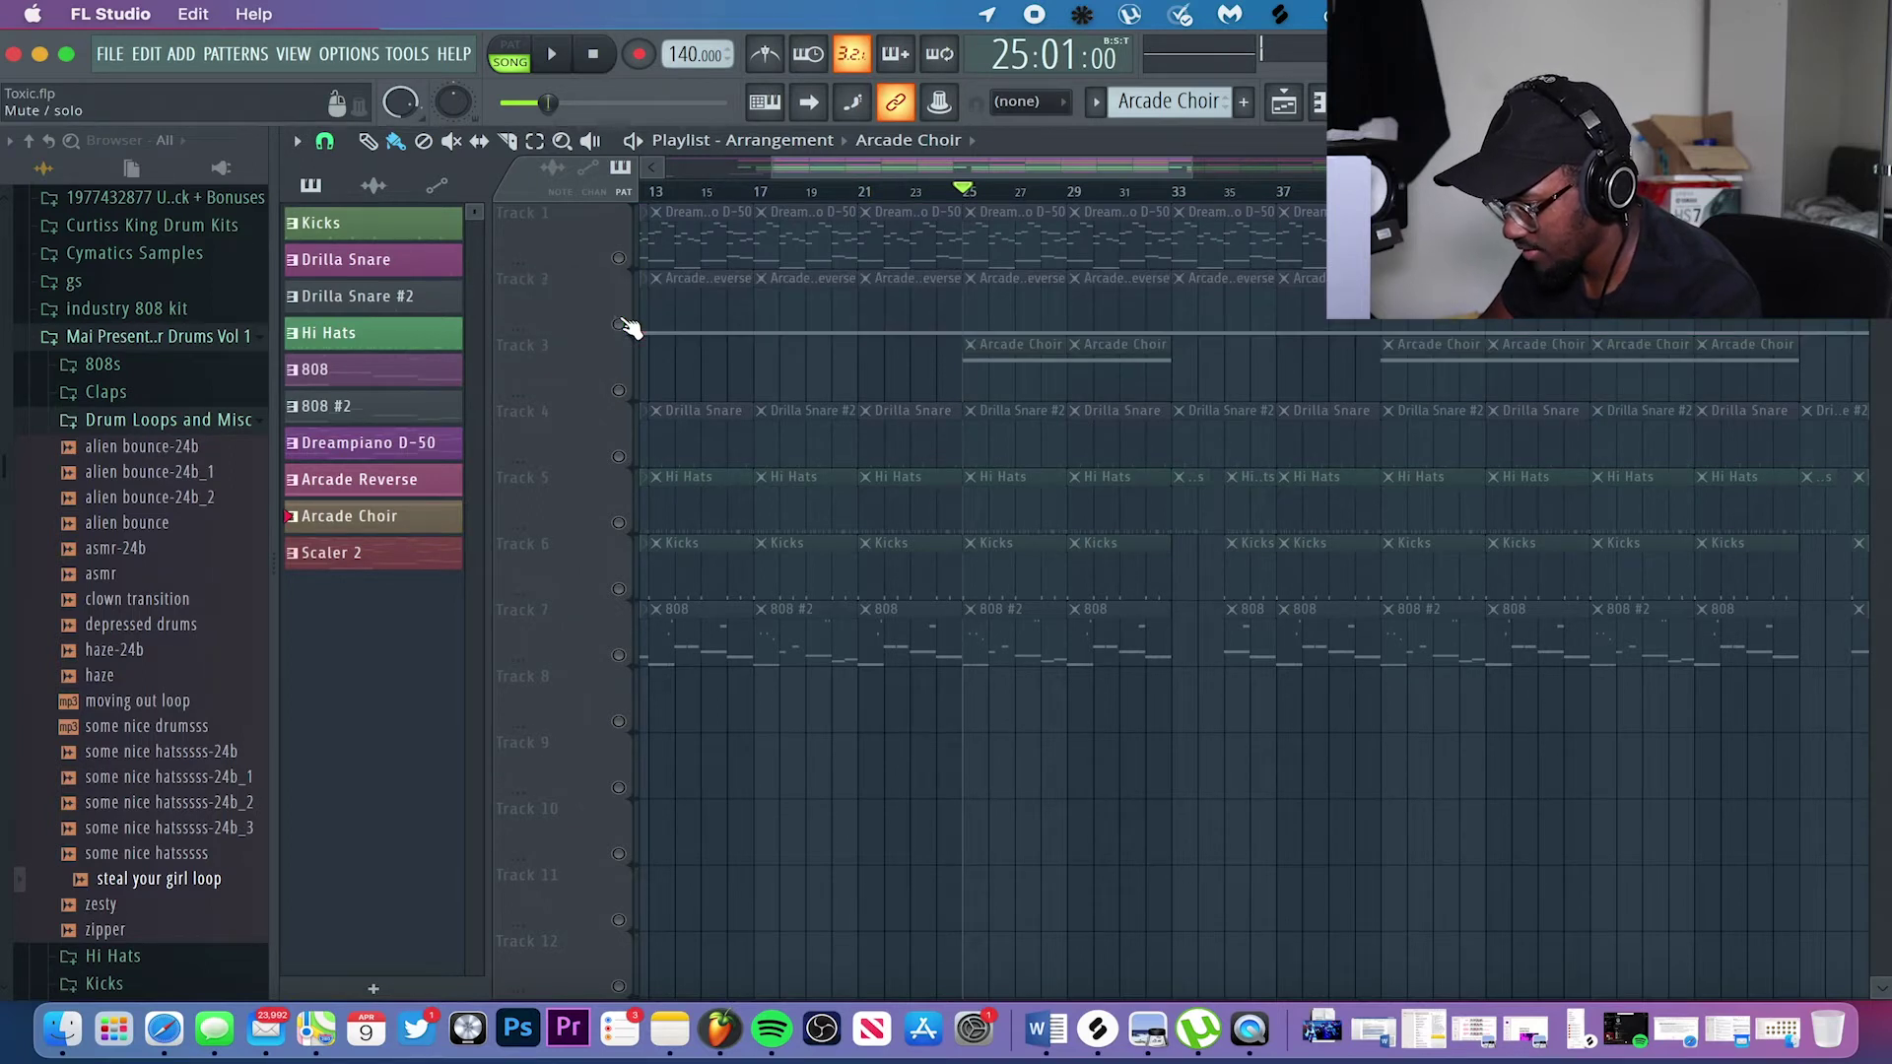
click(619, 324)
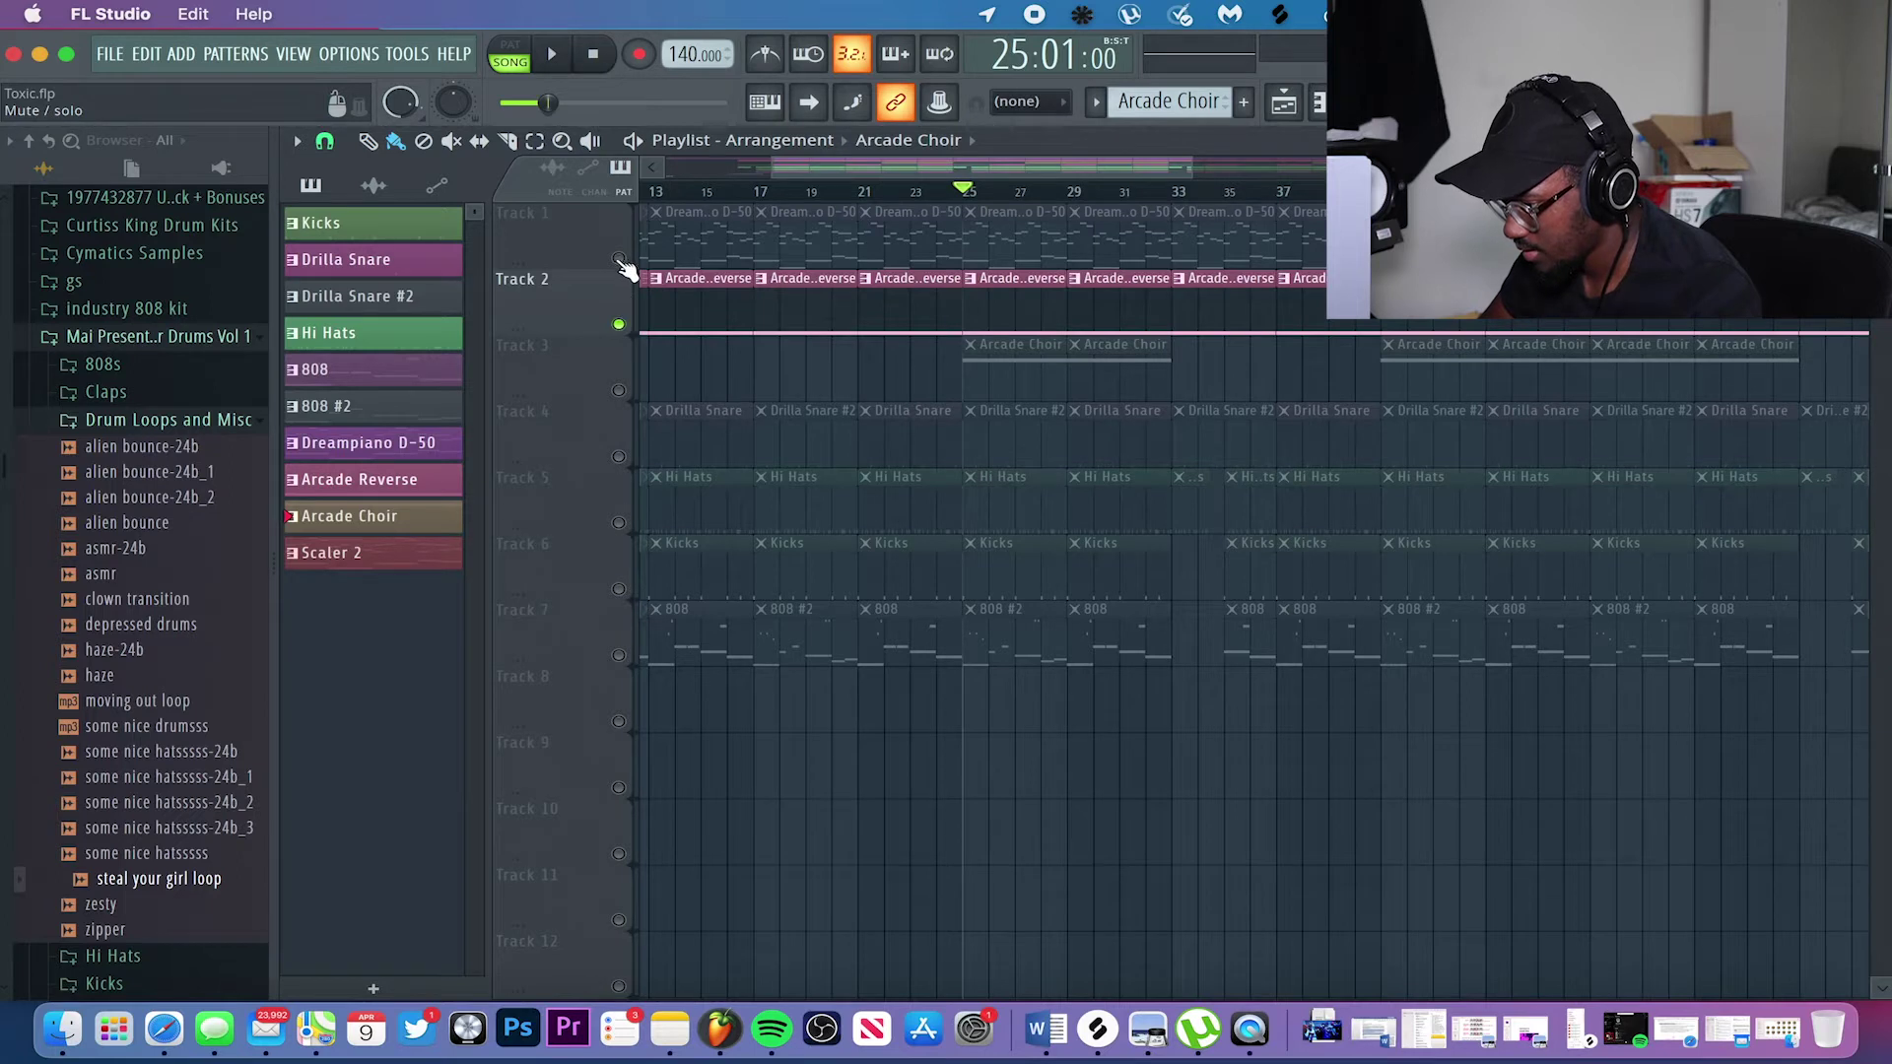
right_click(619, 324)
View the Fruity parametric EQ 2 on the Arcade Reverse mixer insert, closing its window when done.
click(1413, 101)
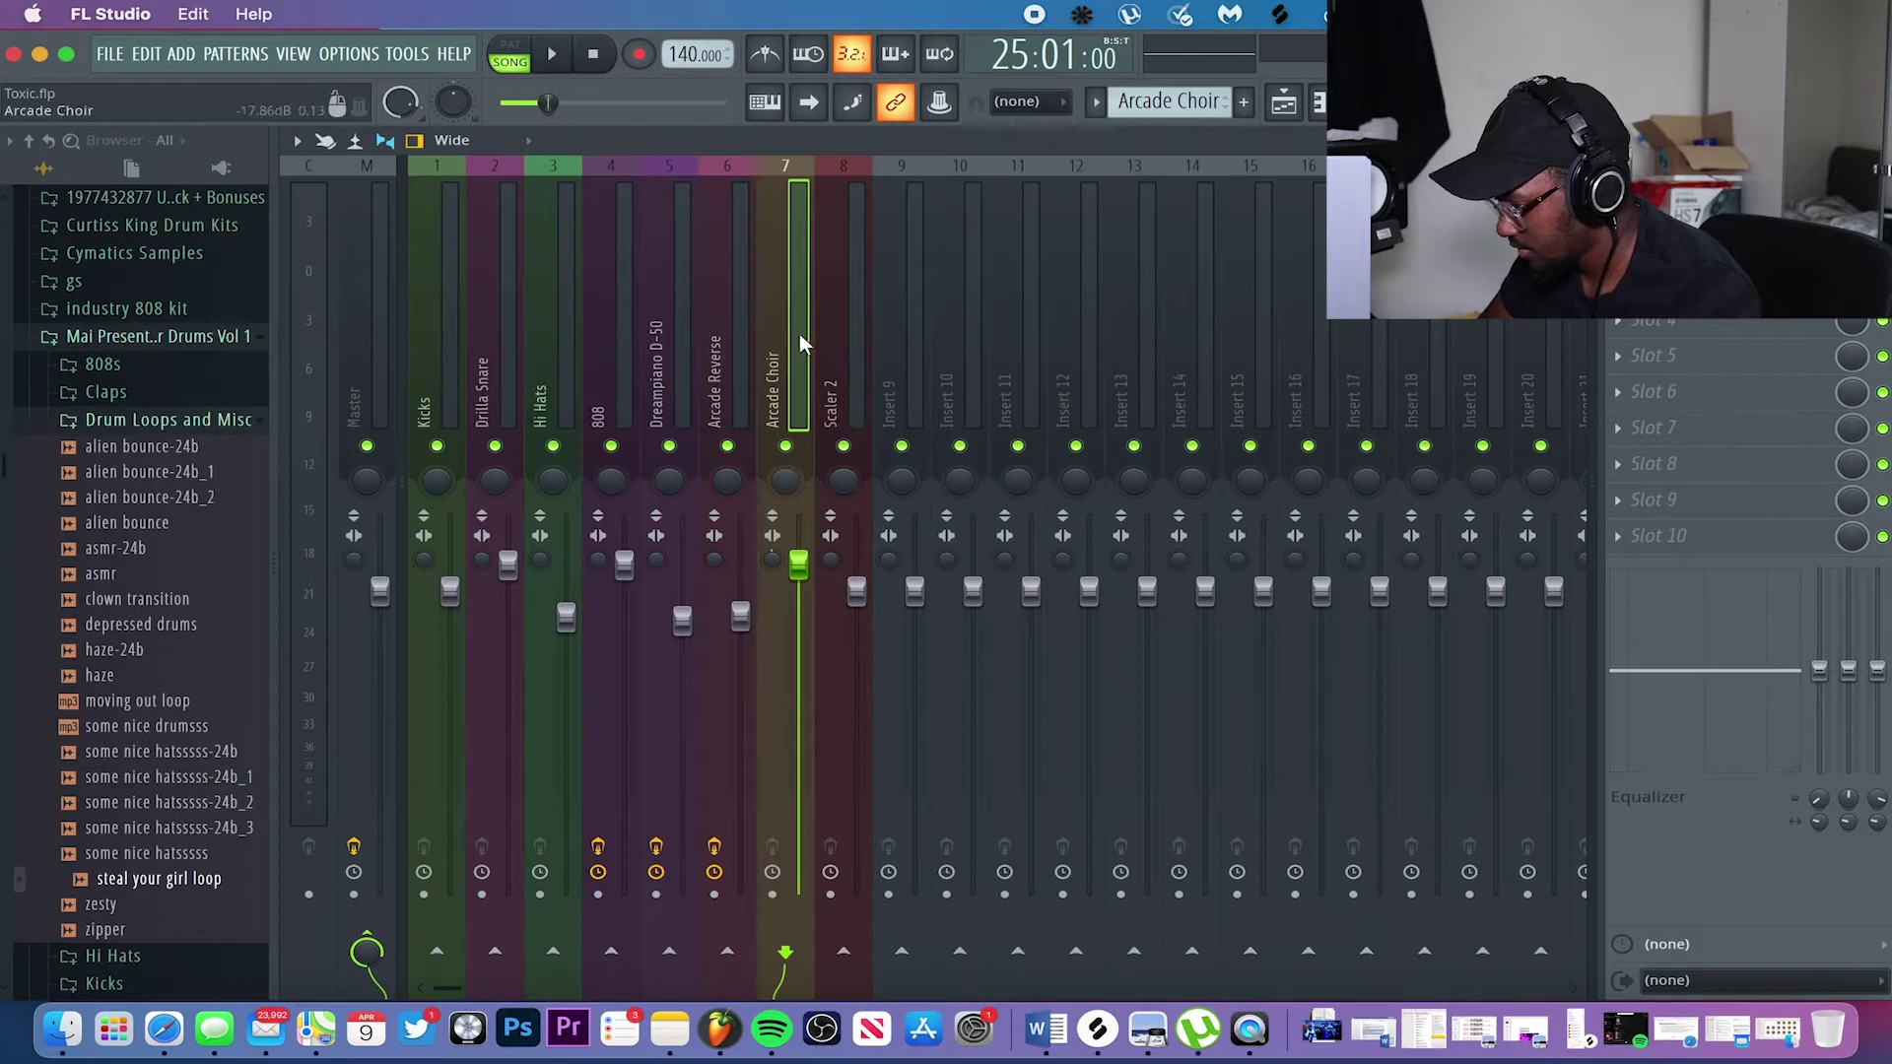
click(713, 364)
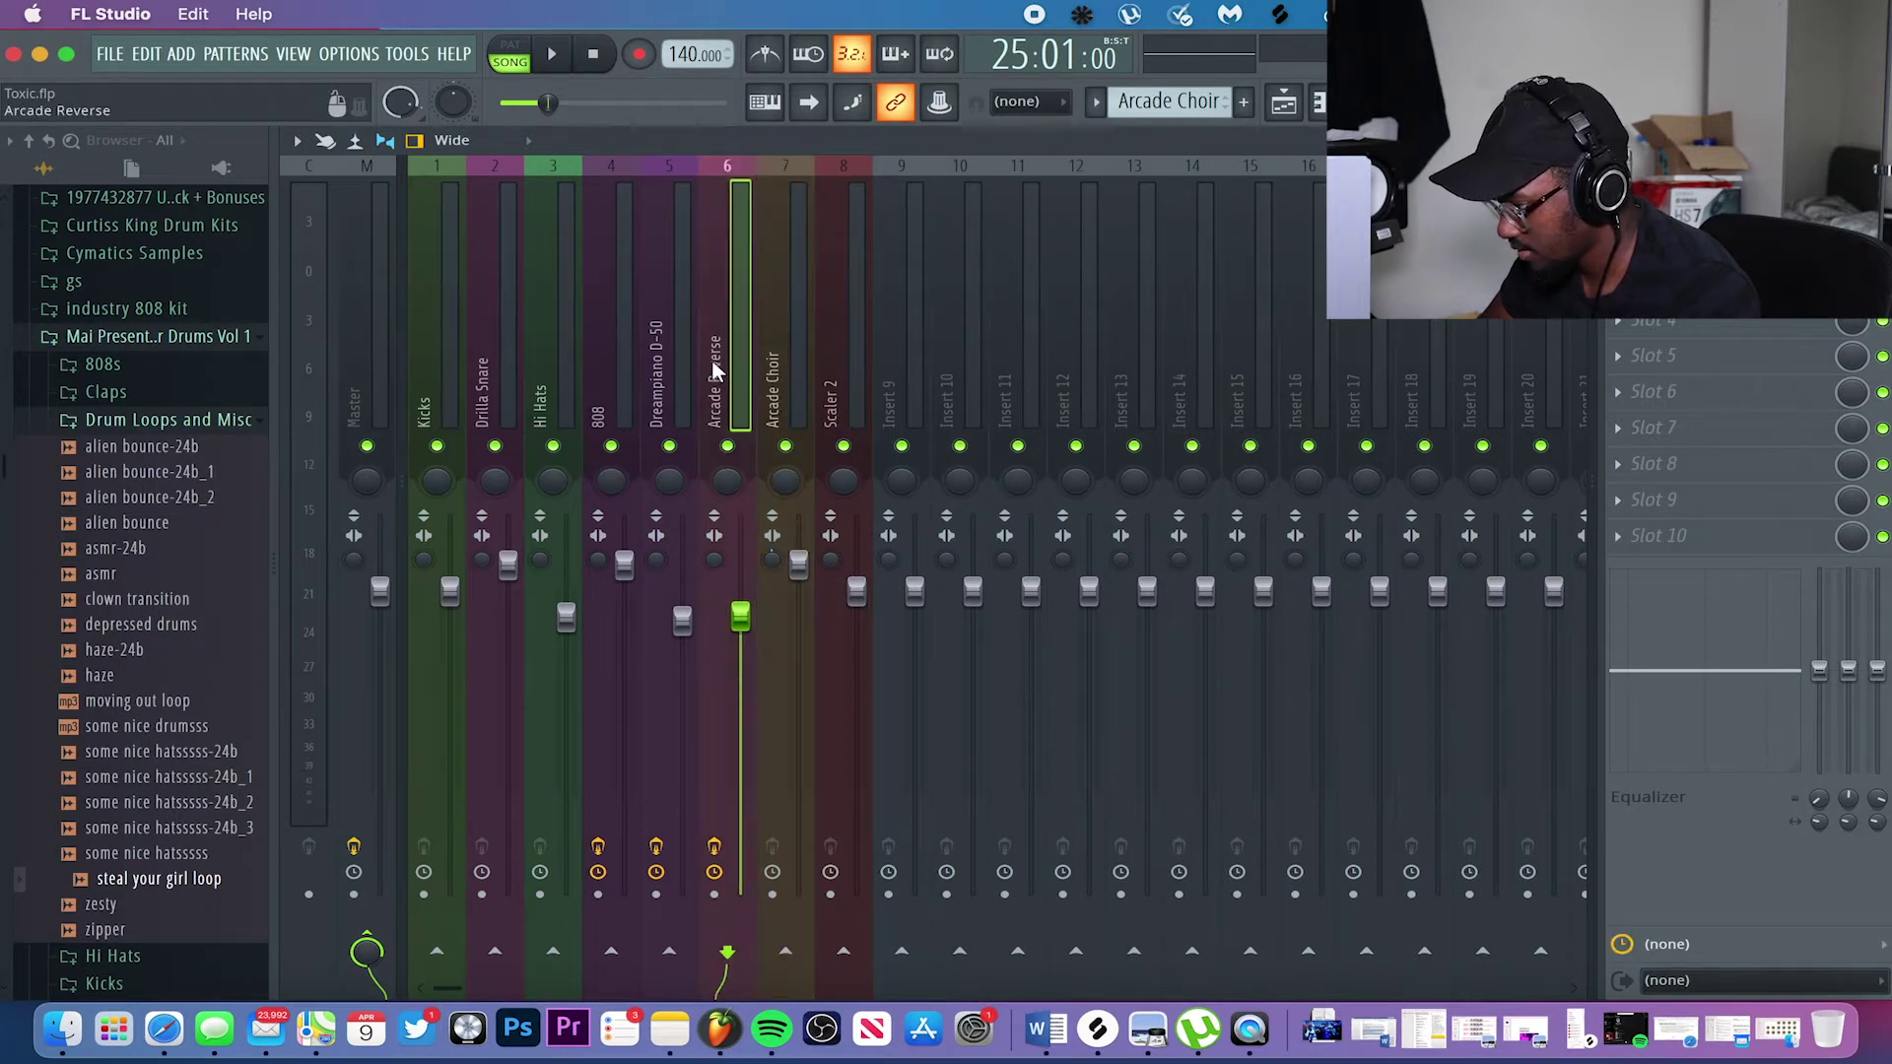
click(1675, 213)
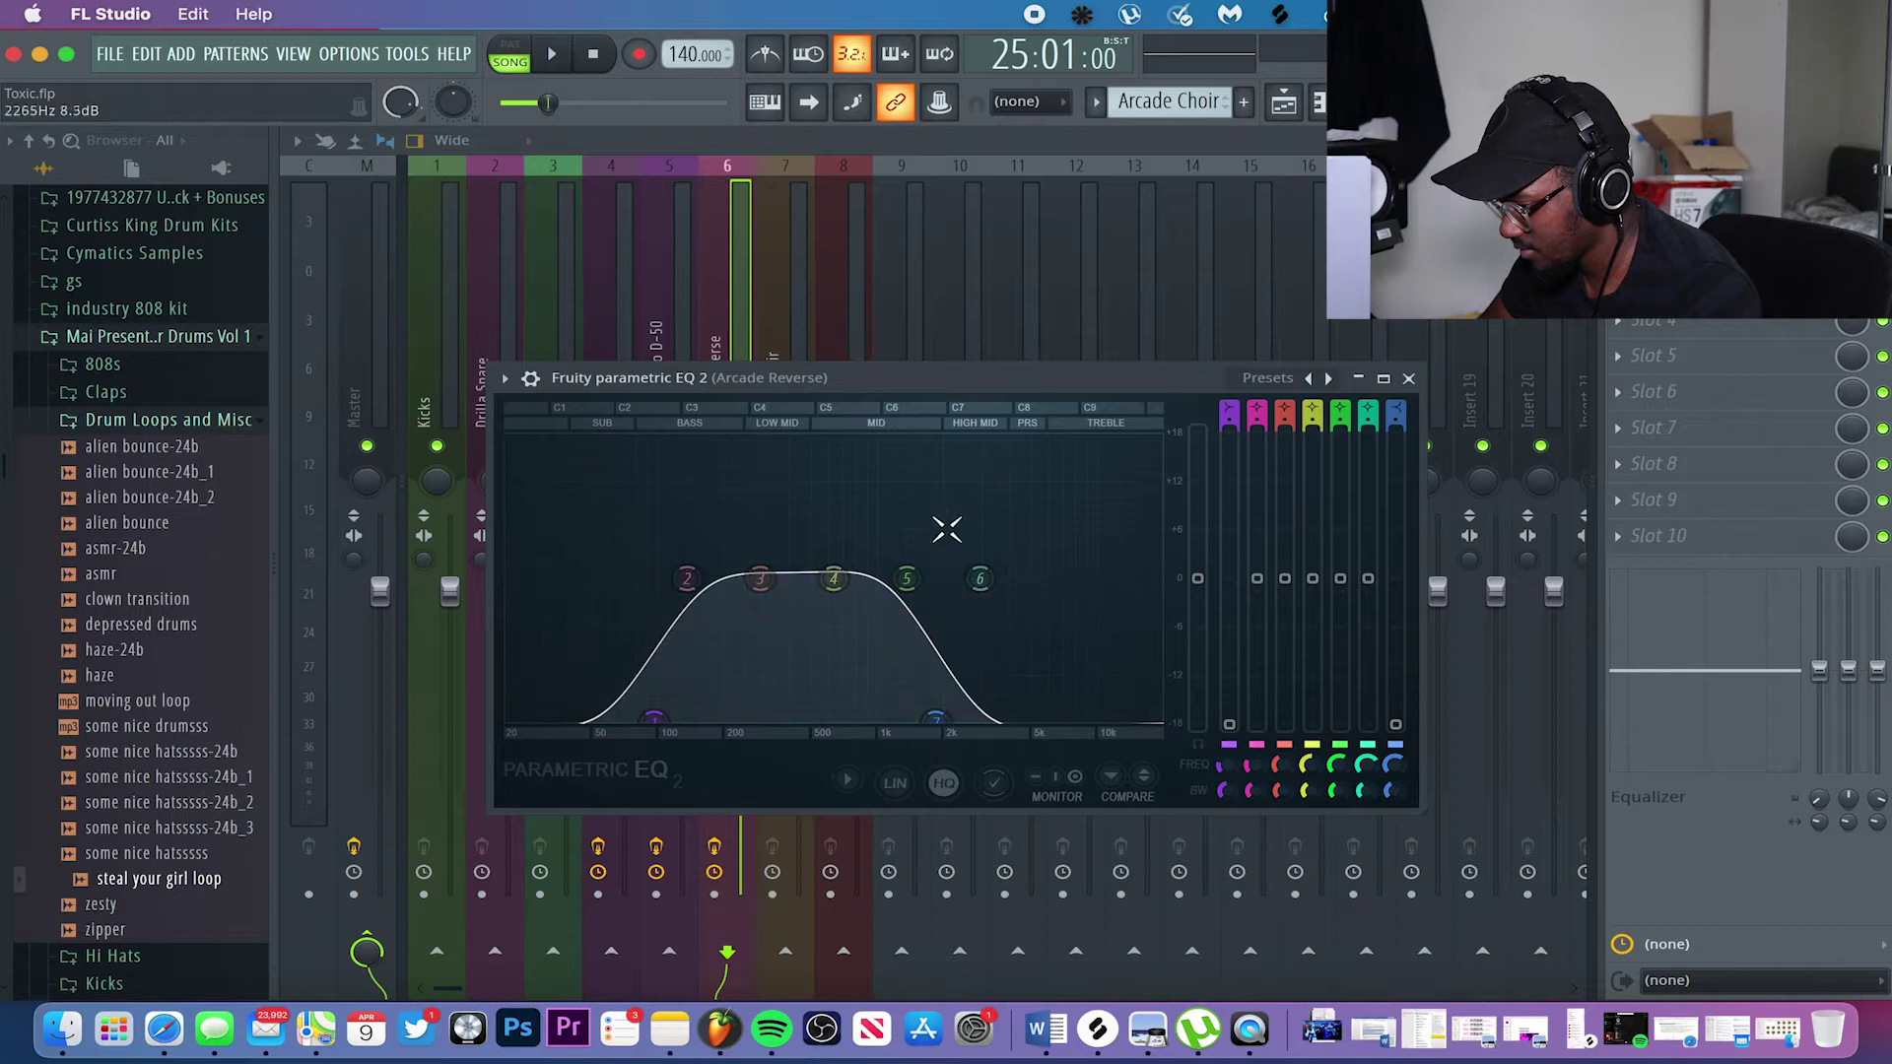
click(1412, 379)
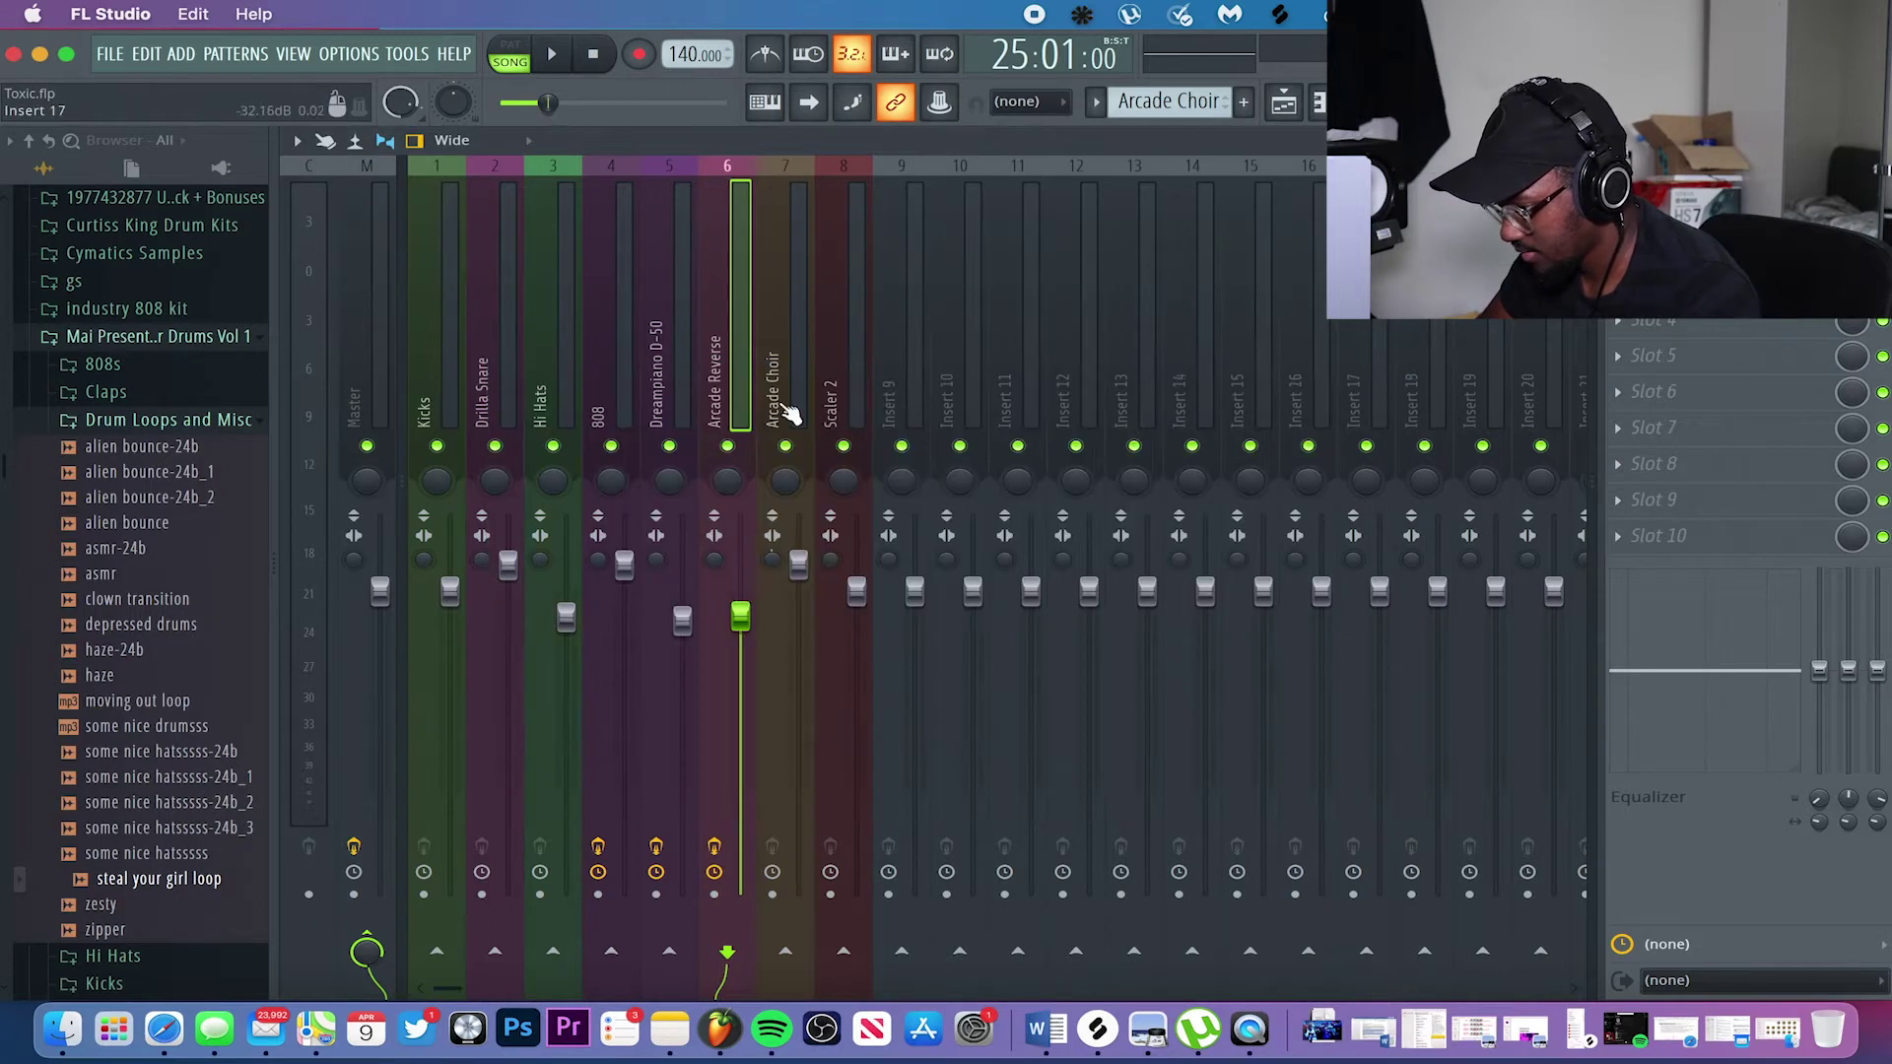
View the RC-20 Retro Color and parametric EQ 2 effects on the Dreampiano D-50 insert, then close the mixer.
click(663, 325)
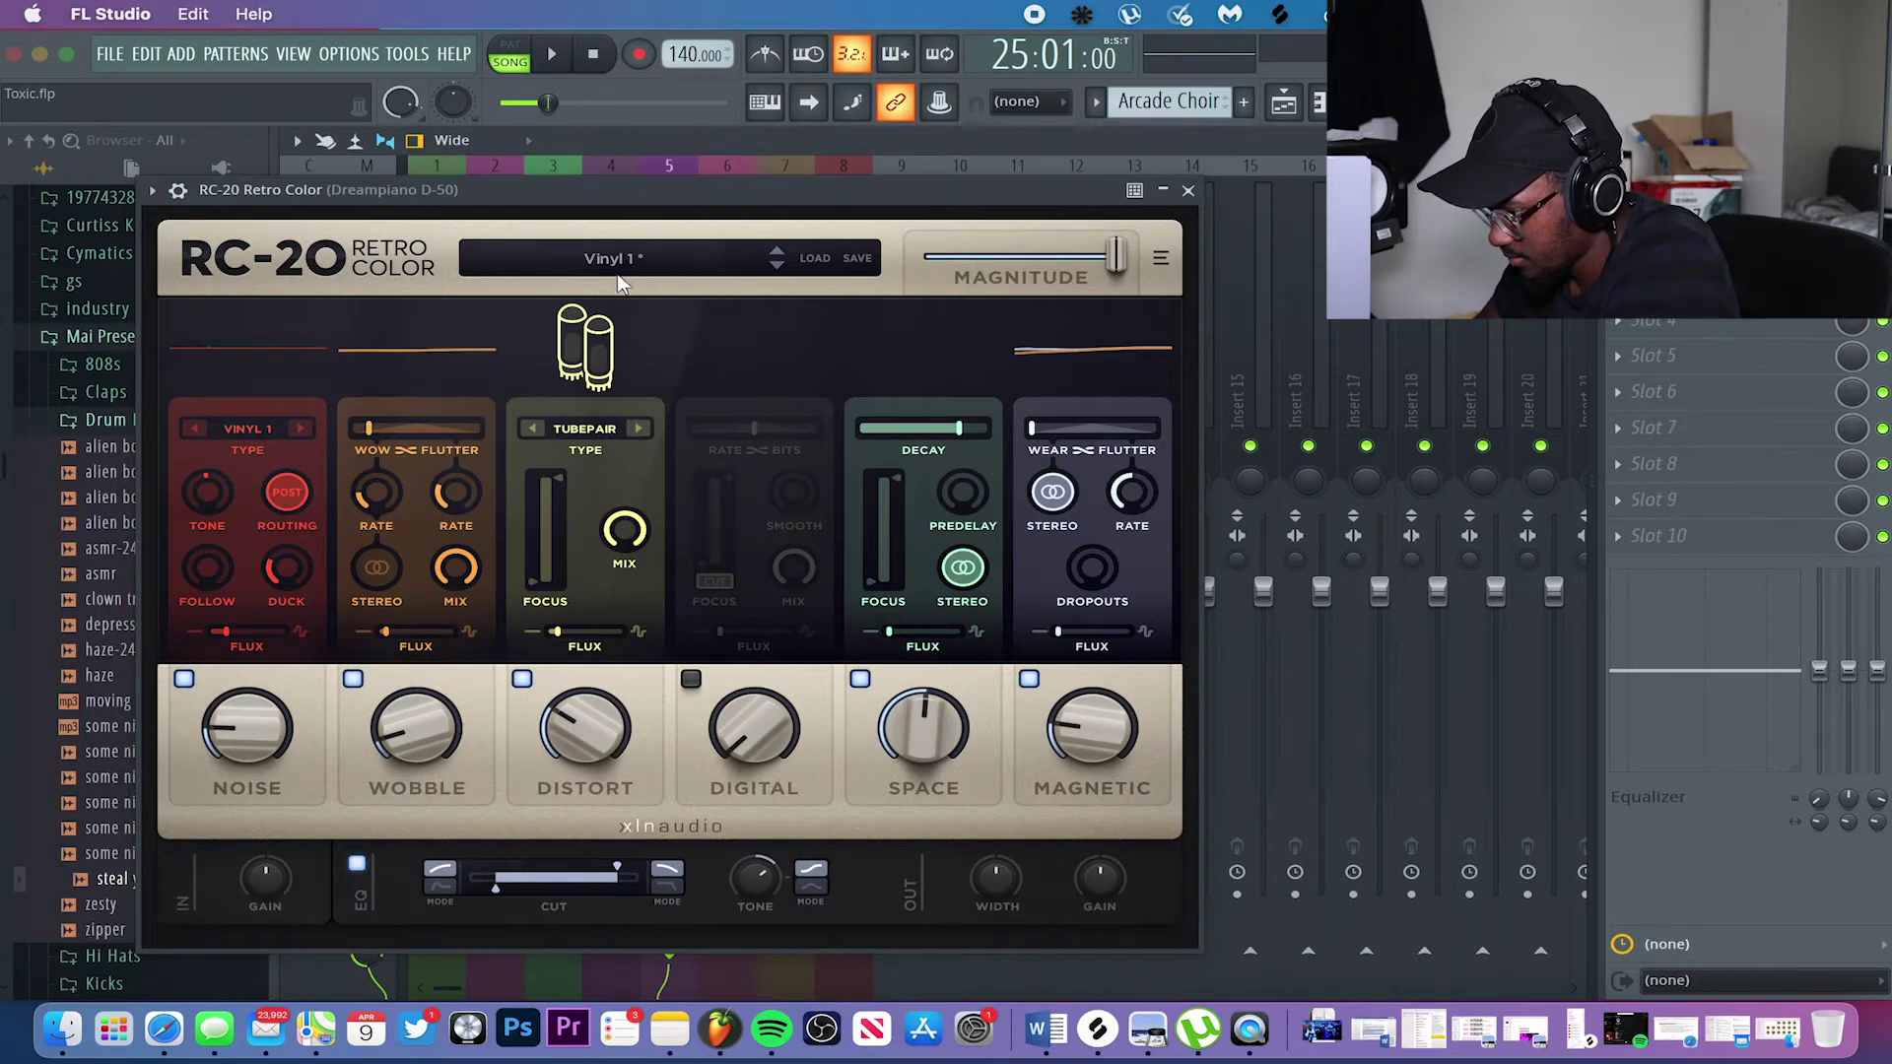
click(1188, 191)
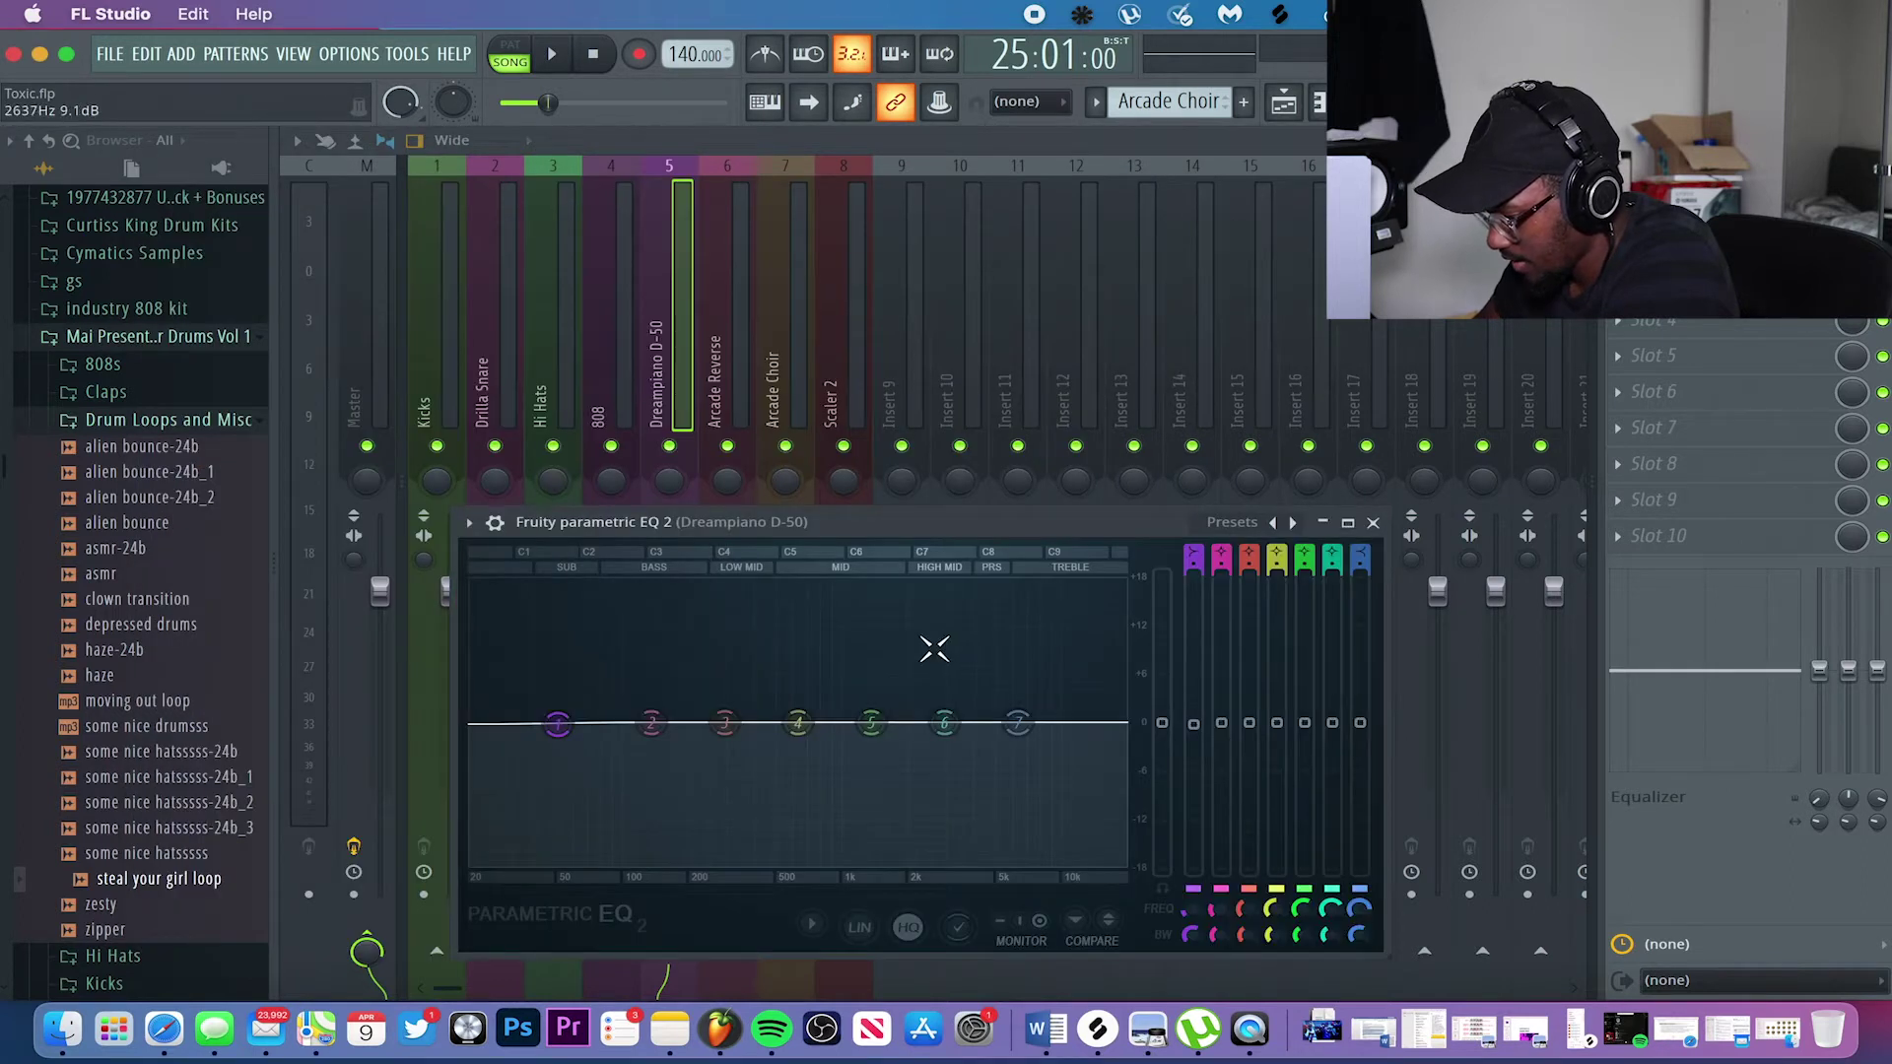
click(1373, 522)
key(Escape)
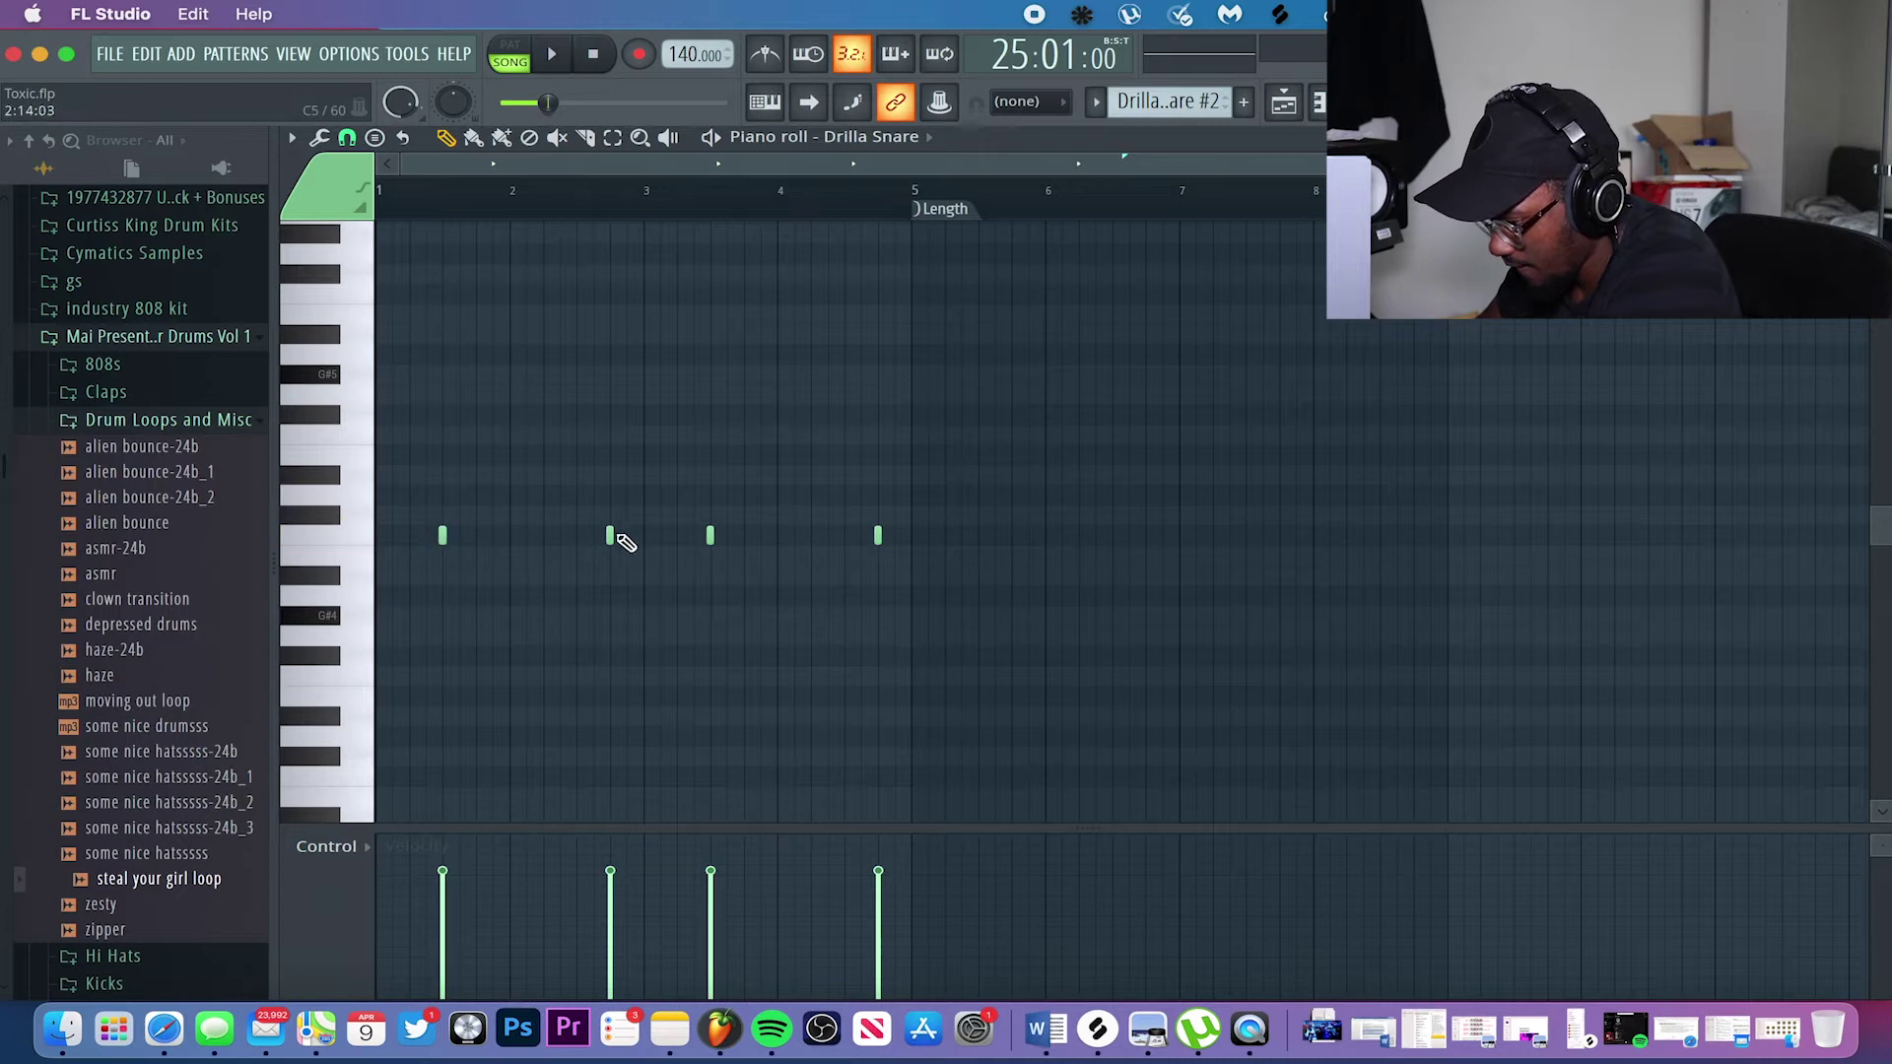
Add a C5 snare note directly beside the third hit in Drilla Snare #2, then return to the playlist.
click(706, 535)
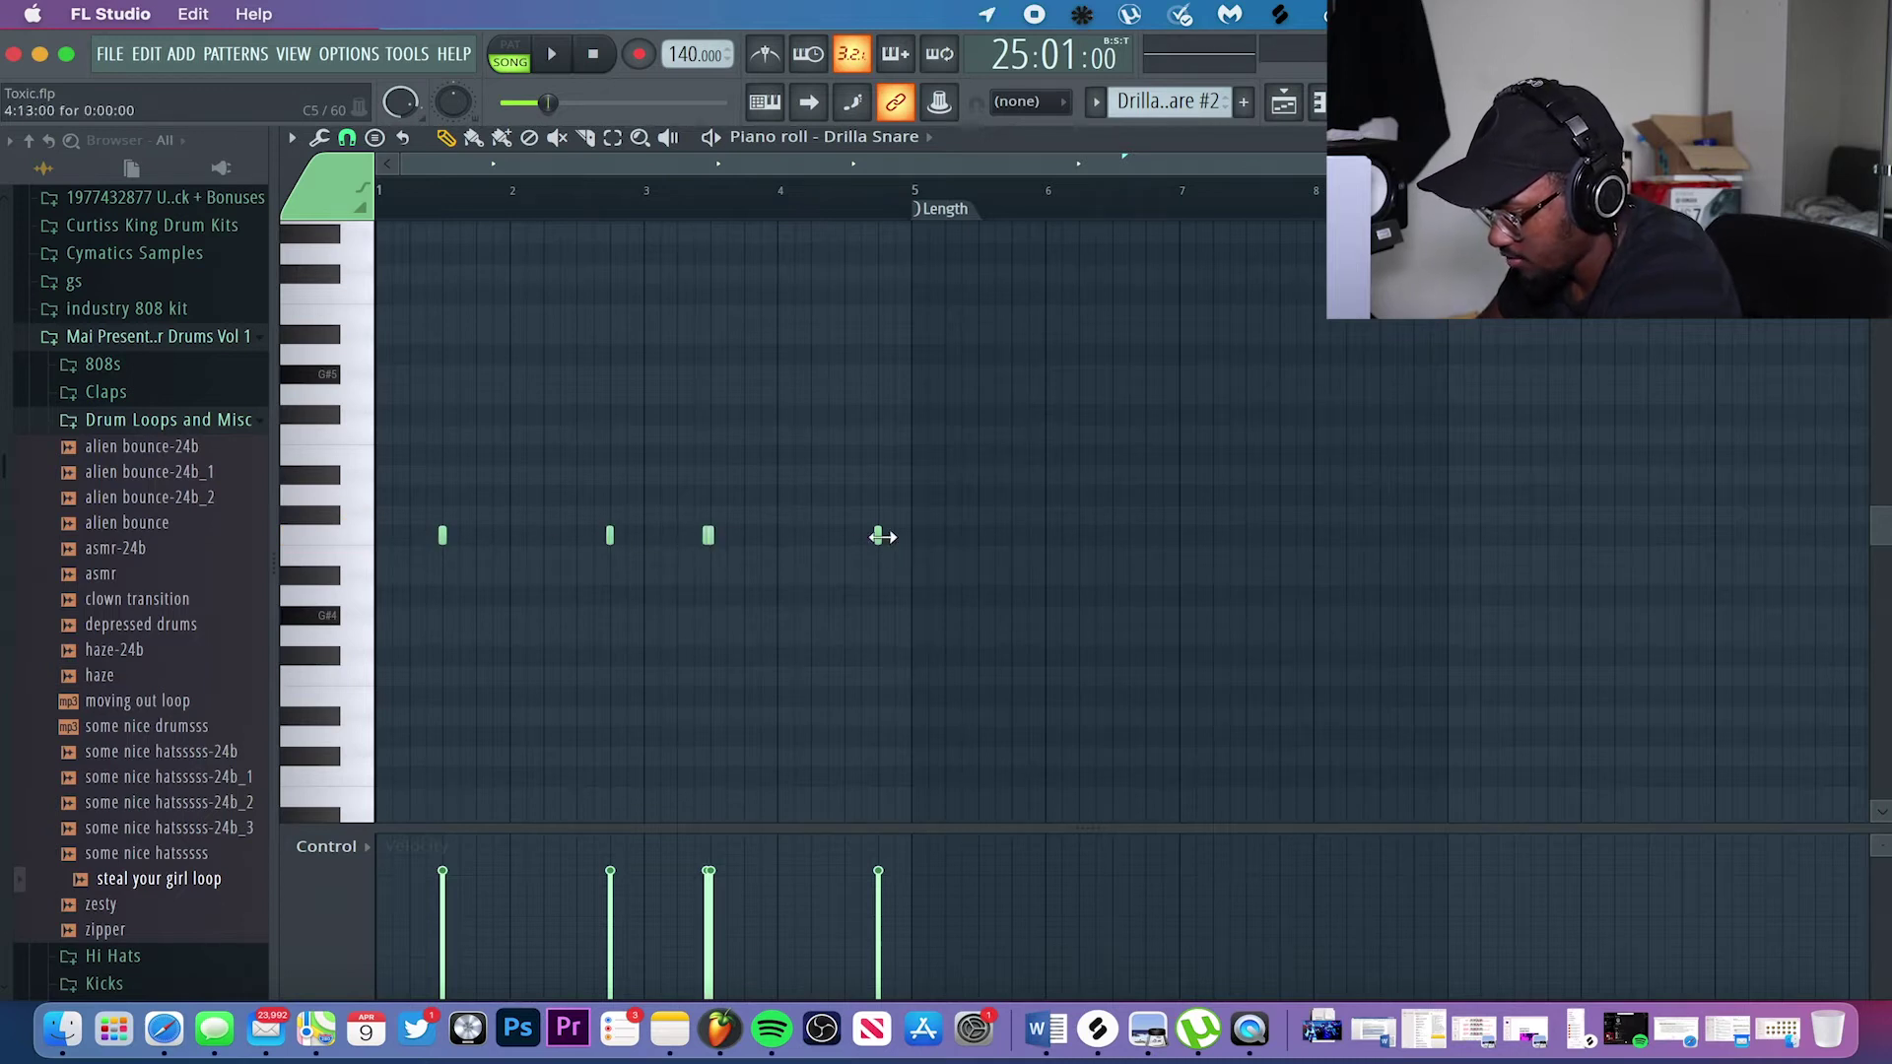
scroll(793, 513, down, 5)
scroll(794, 514, up, 4)
scroll(793, 513, up, 1)
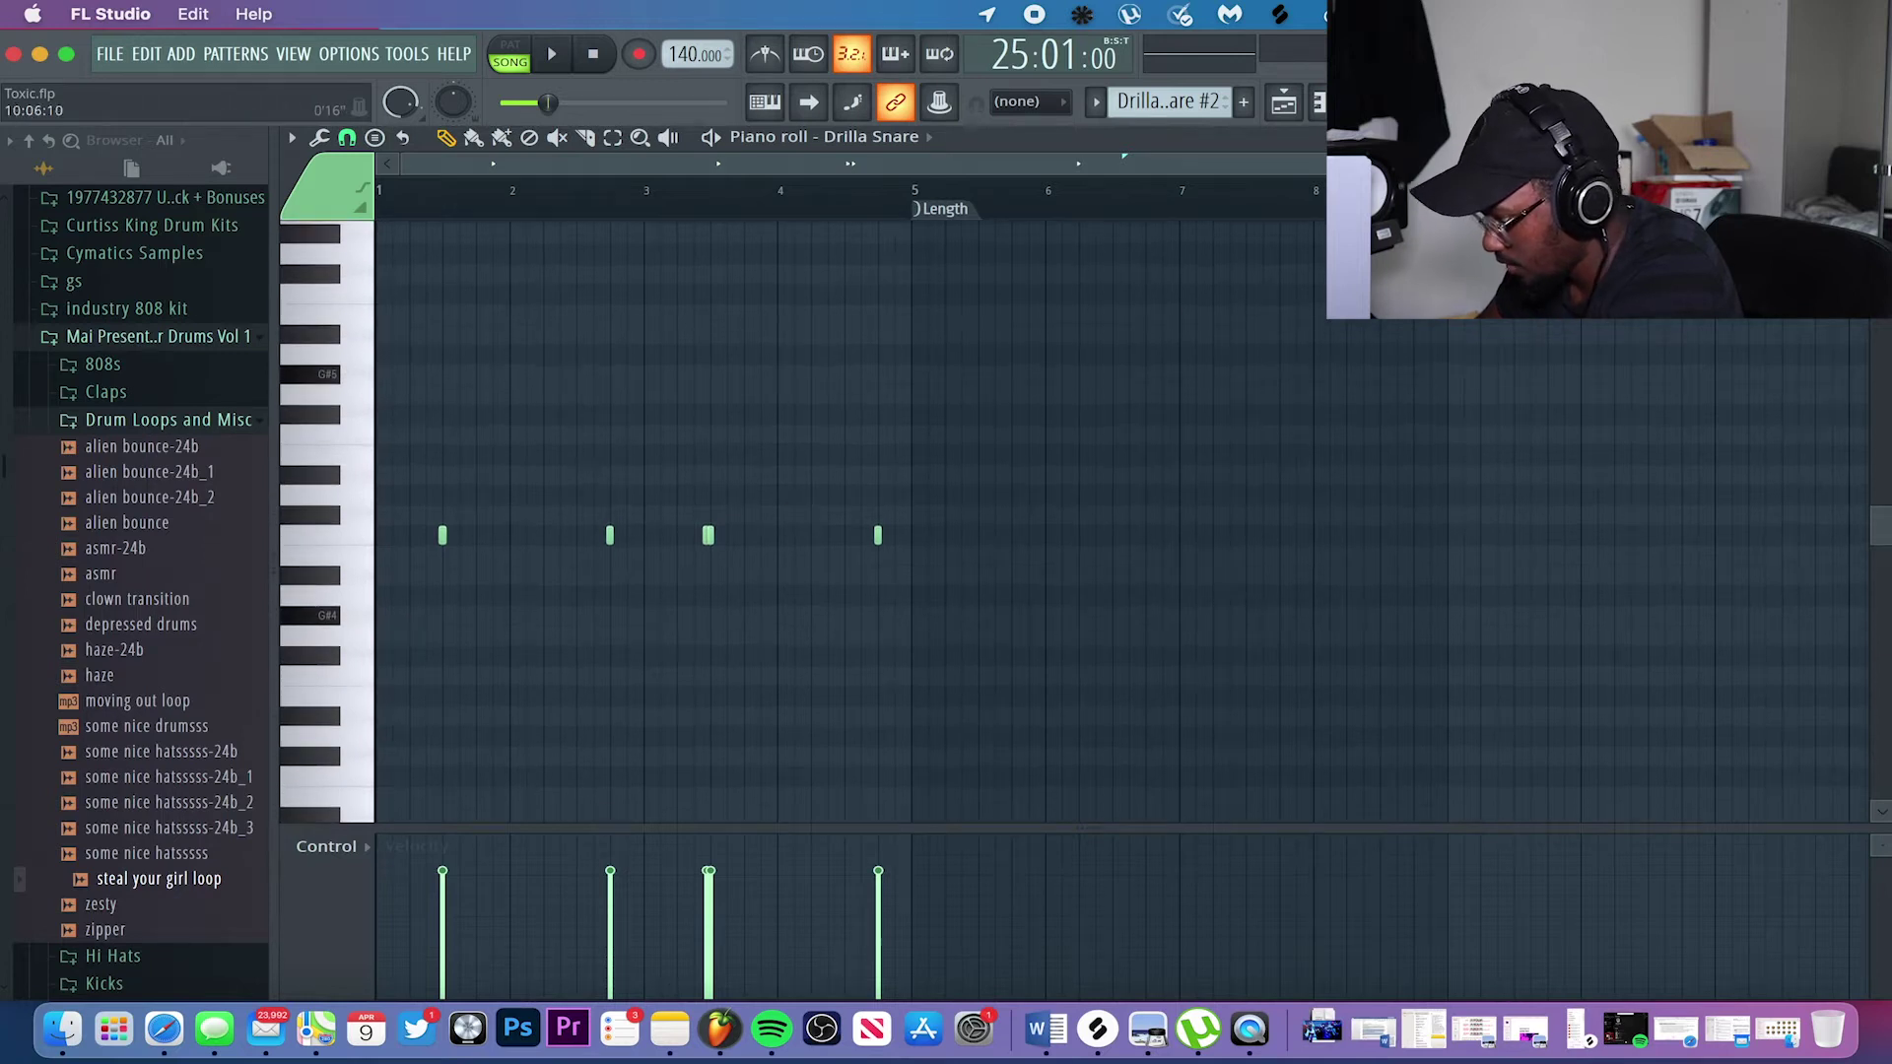
click(1873, 137)
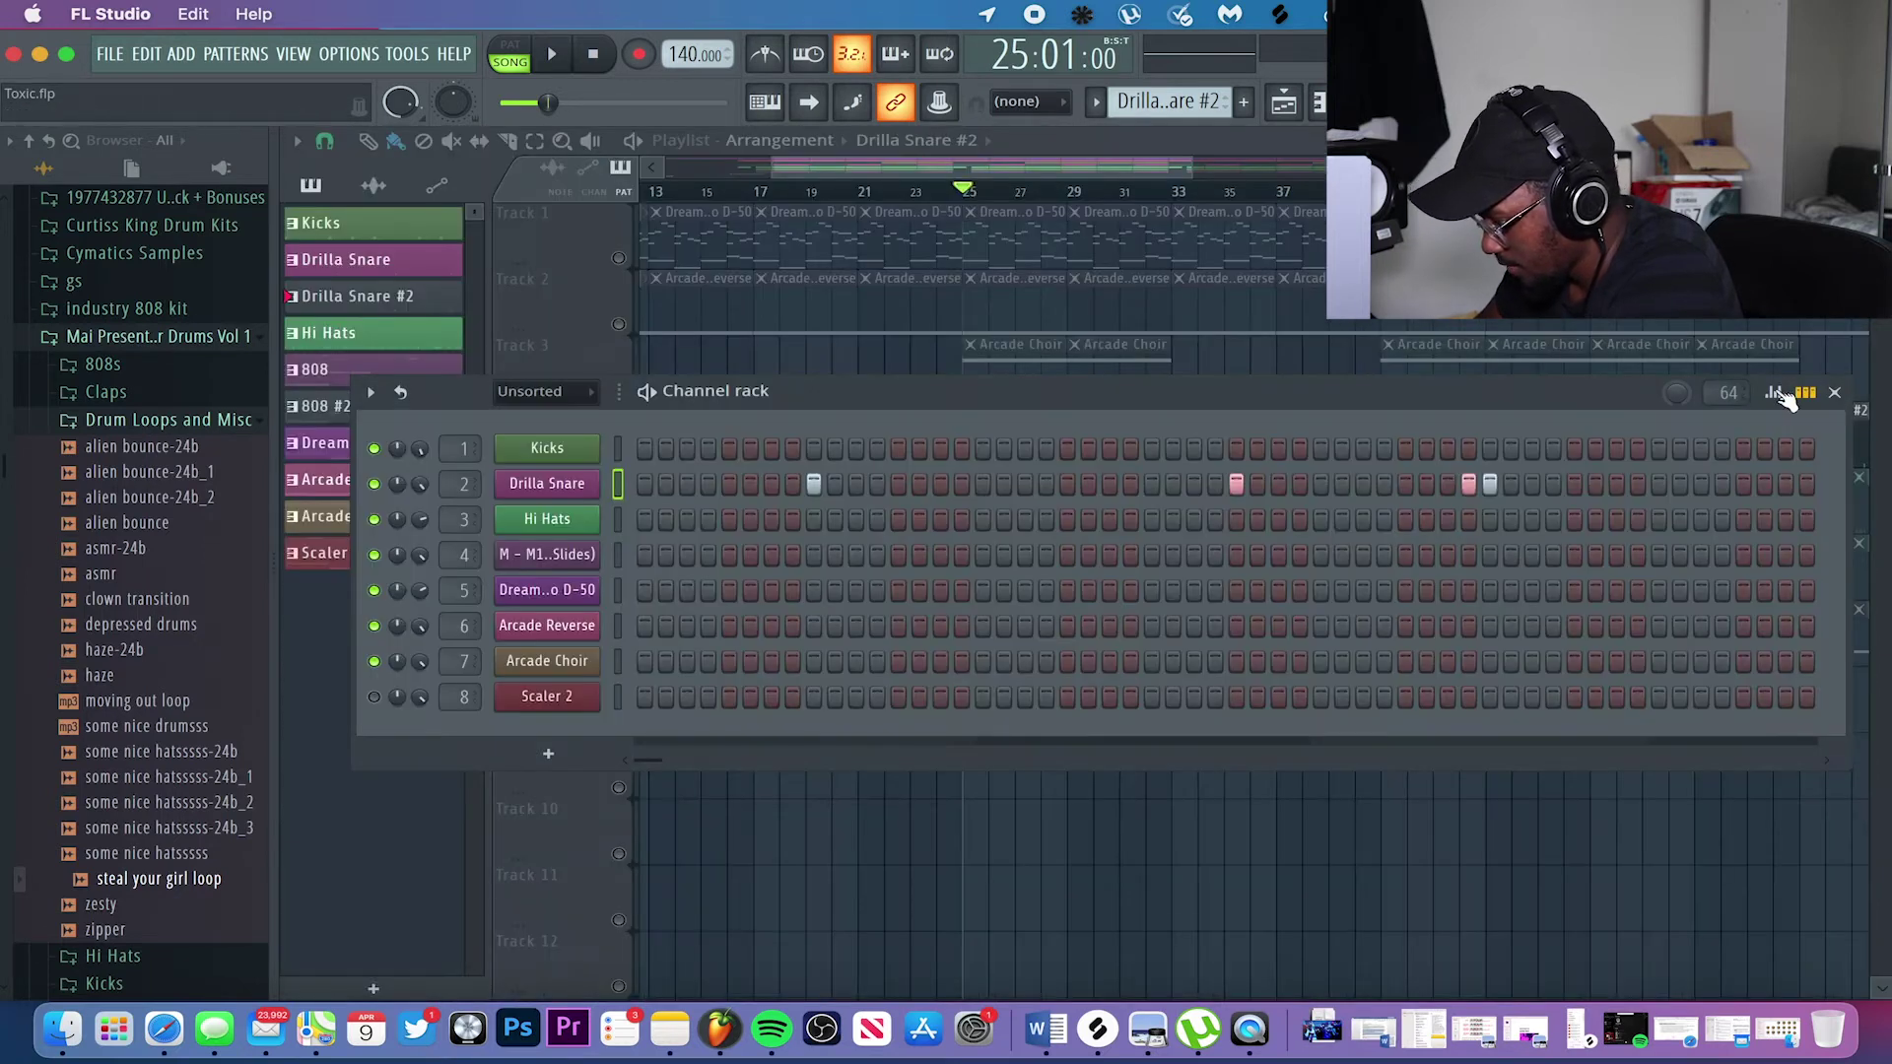
click(1835, 393)
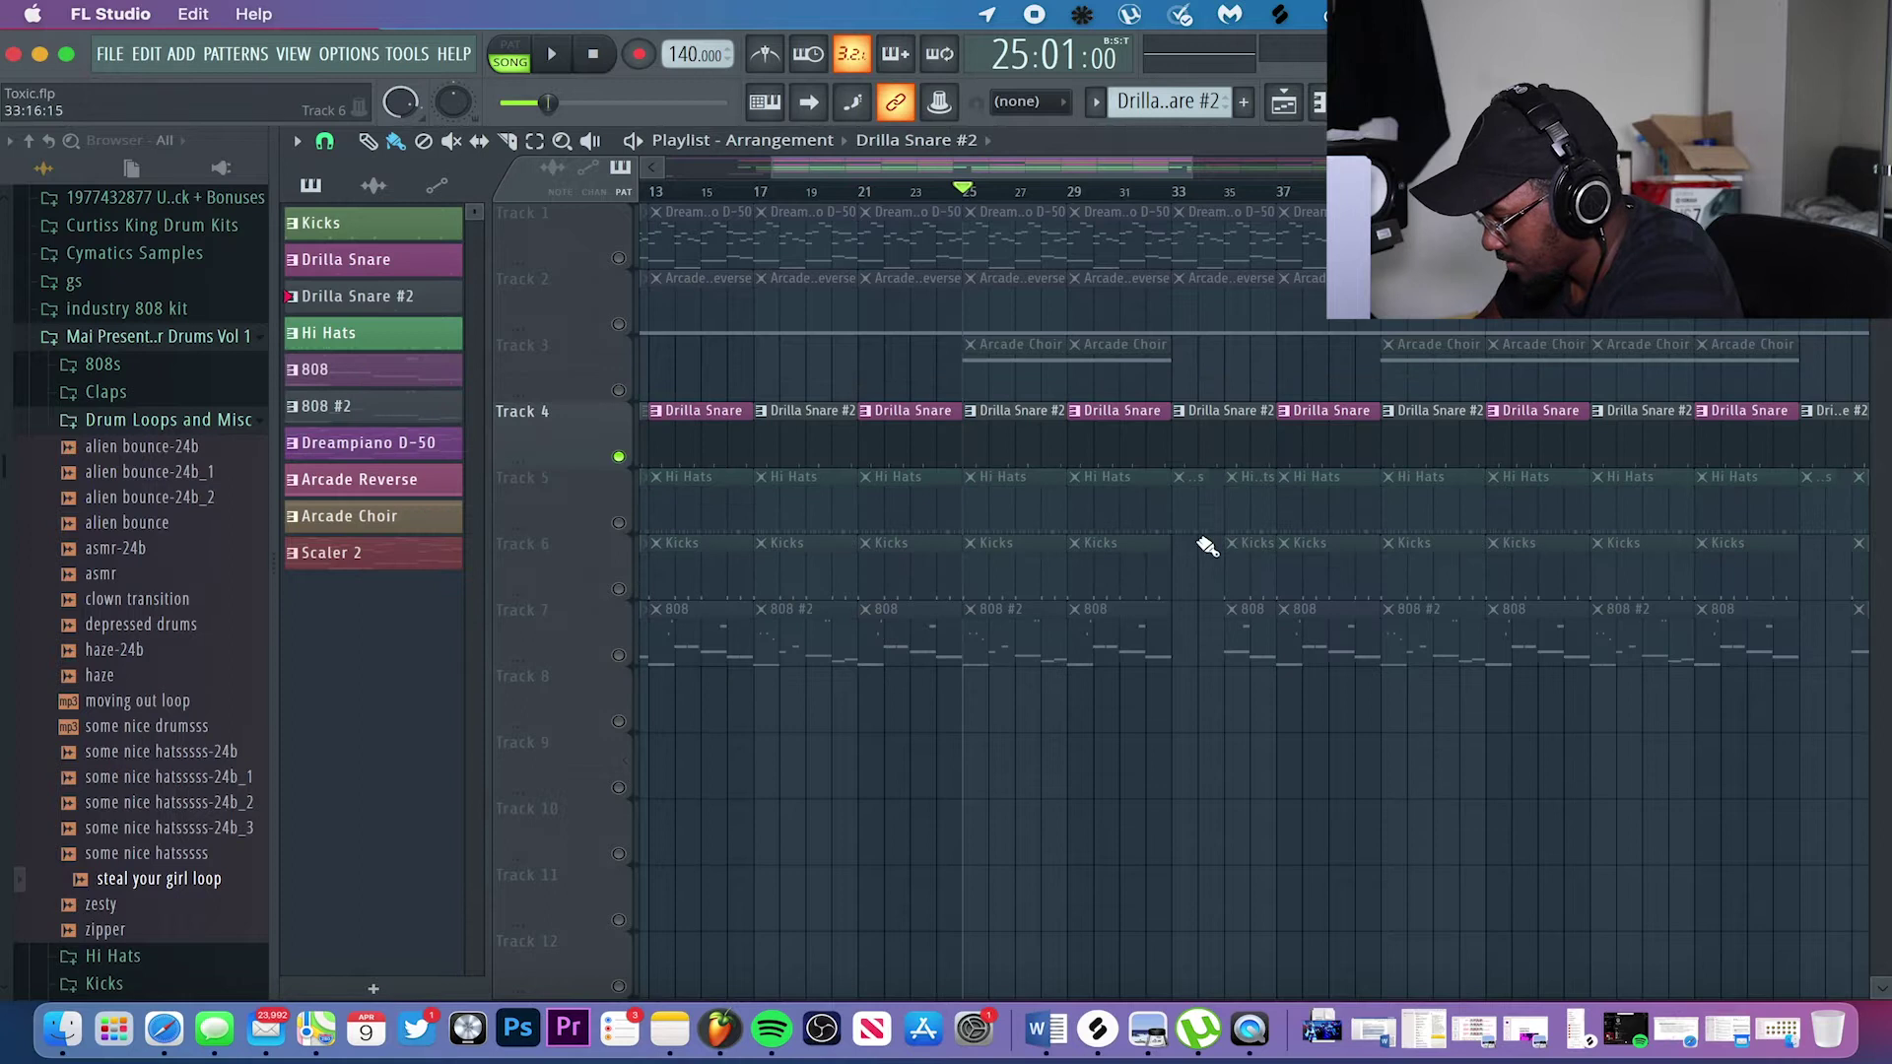
Reopen the Drilla Snare #2 clip in the piano roll and play it from bar 25, then close the piano roll.
click(995, 448)
double_click(995, 448)
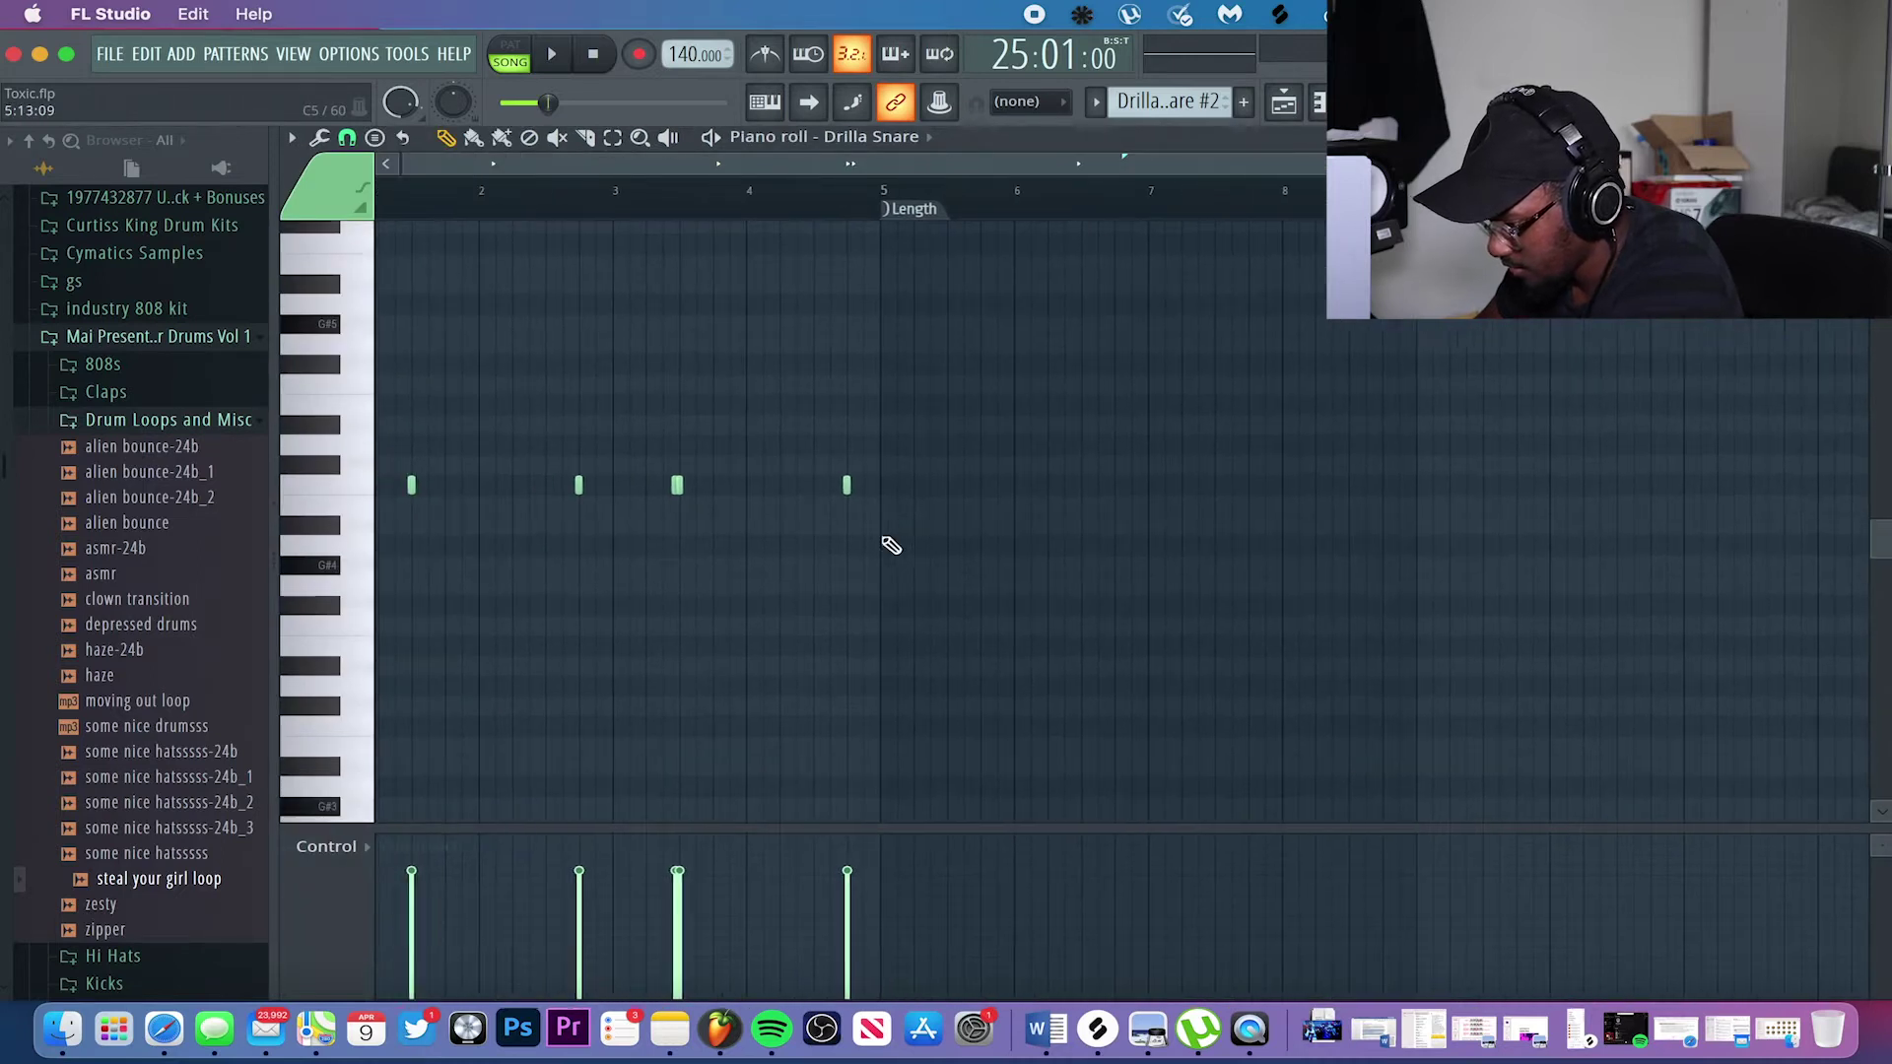
scroll(747, 518, up, 5)
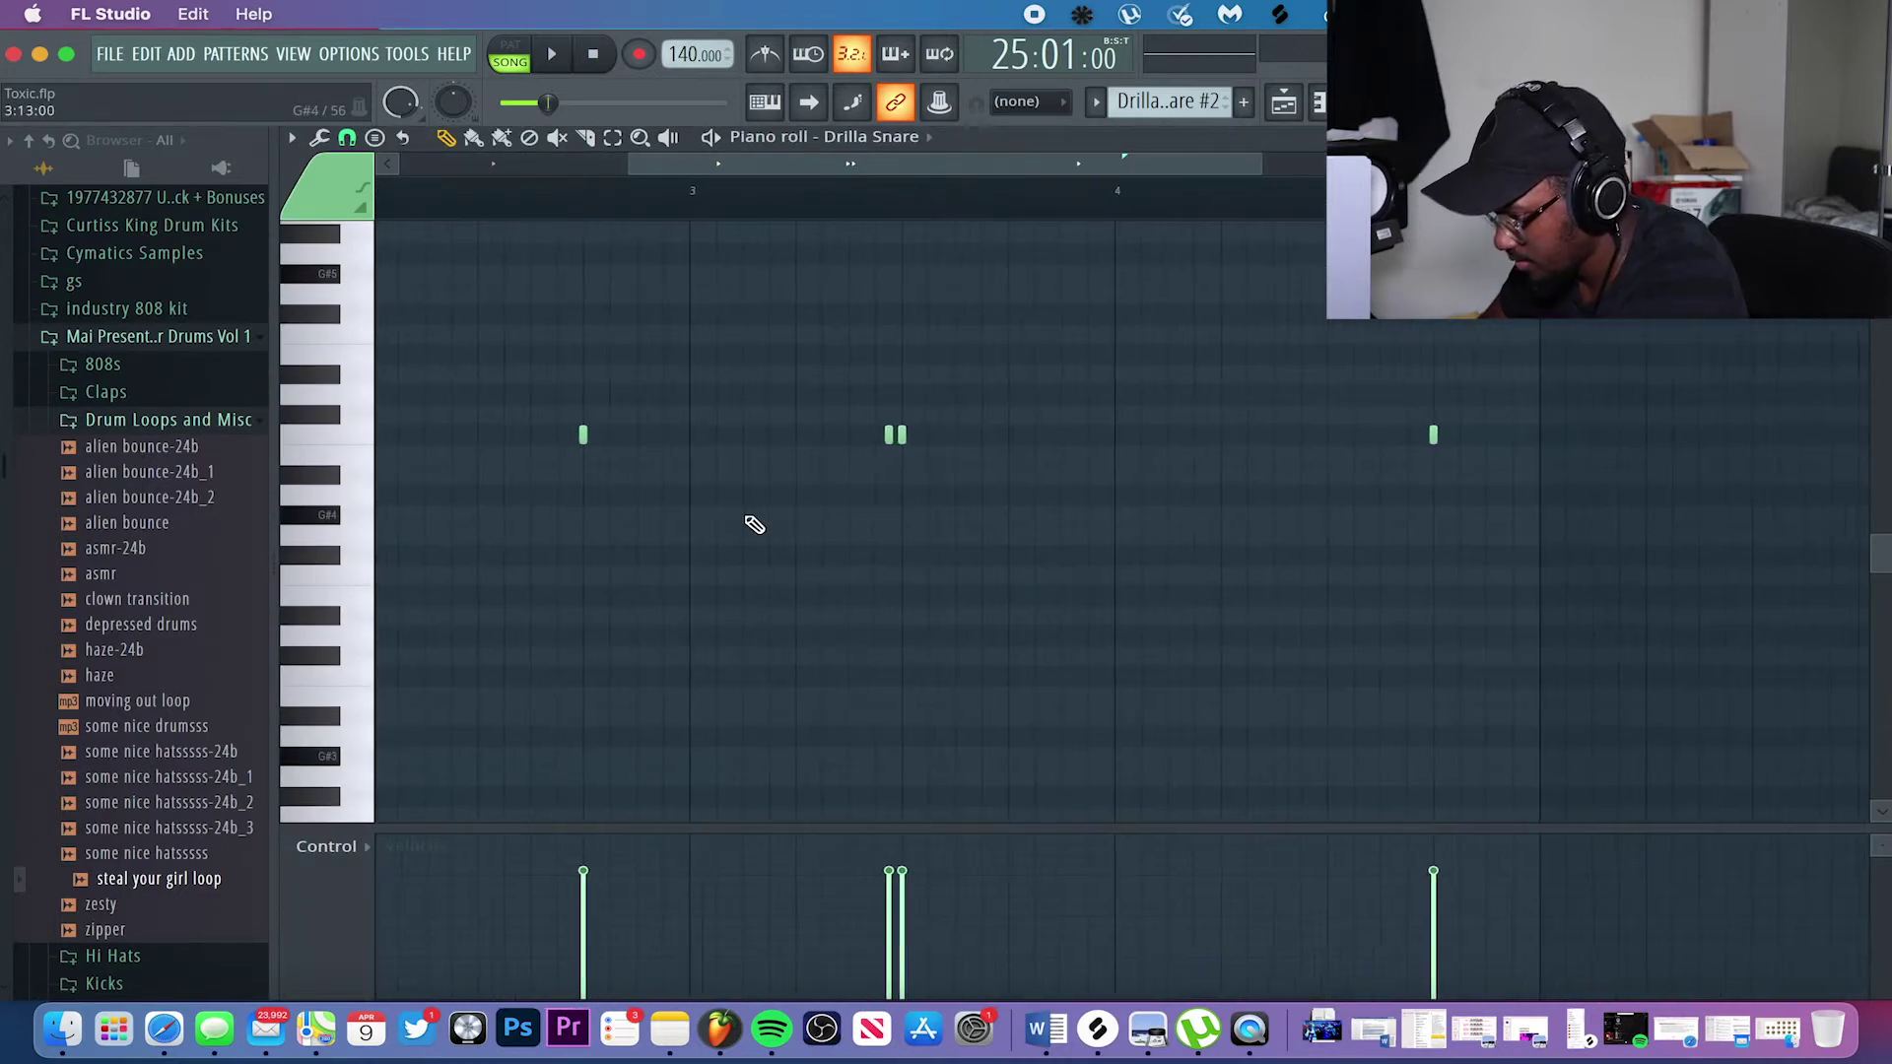
scroll(746, 517, down, 4)
key(space)
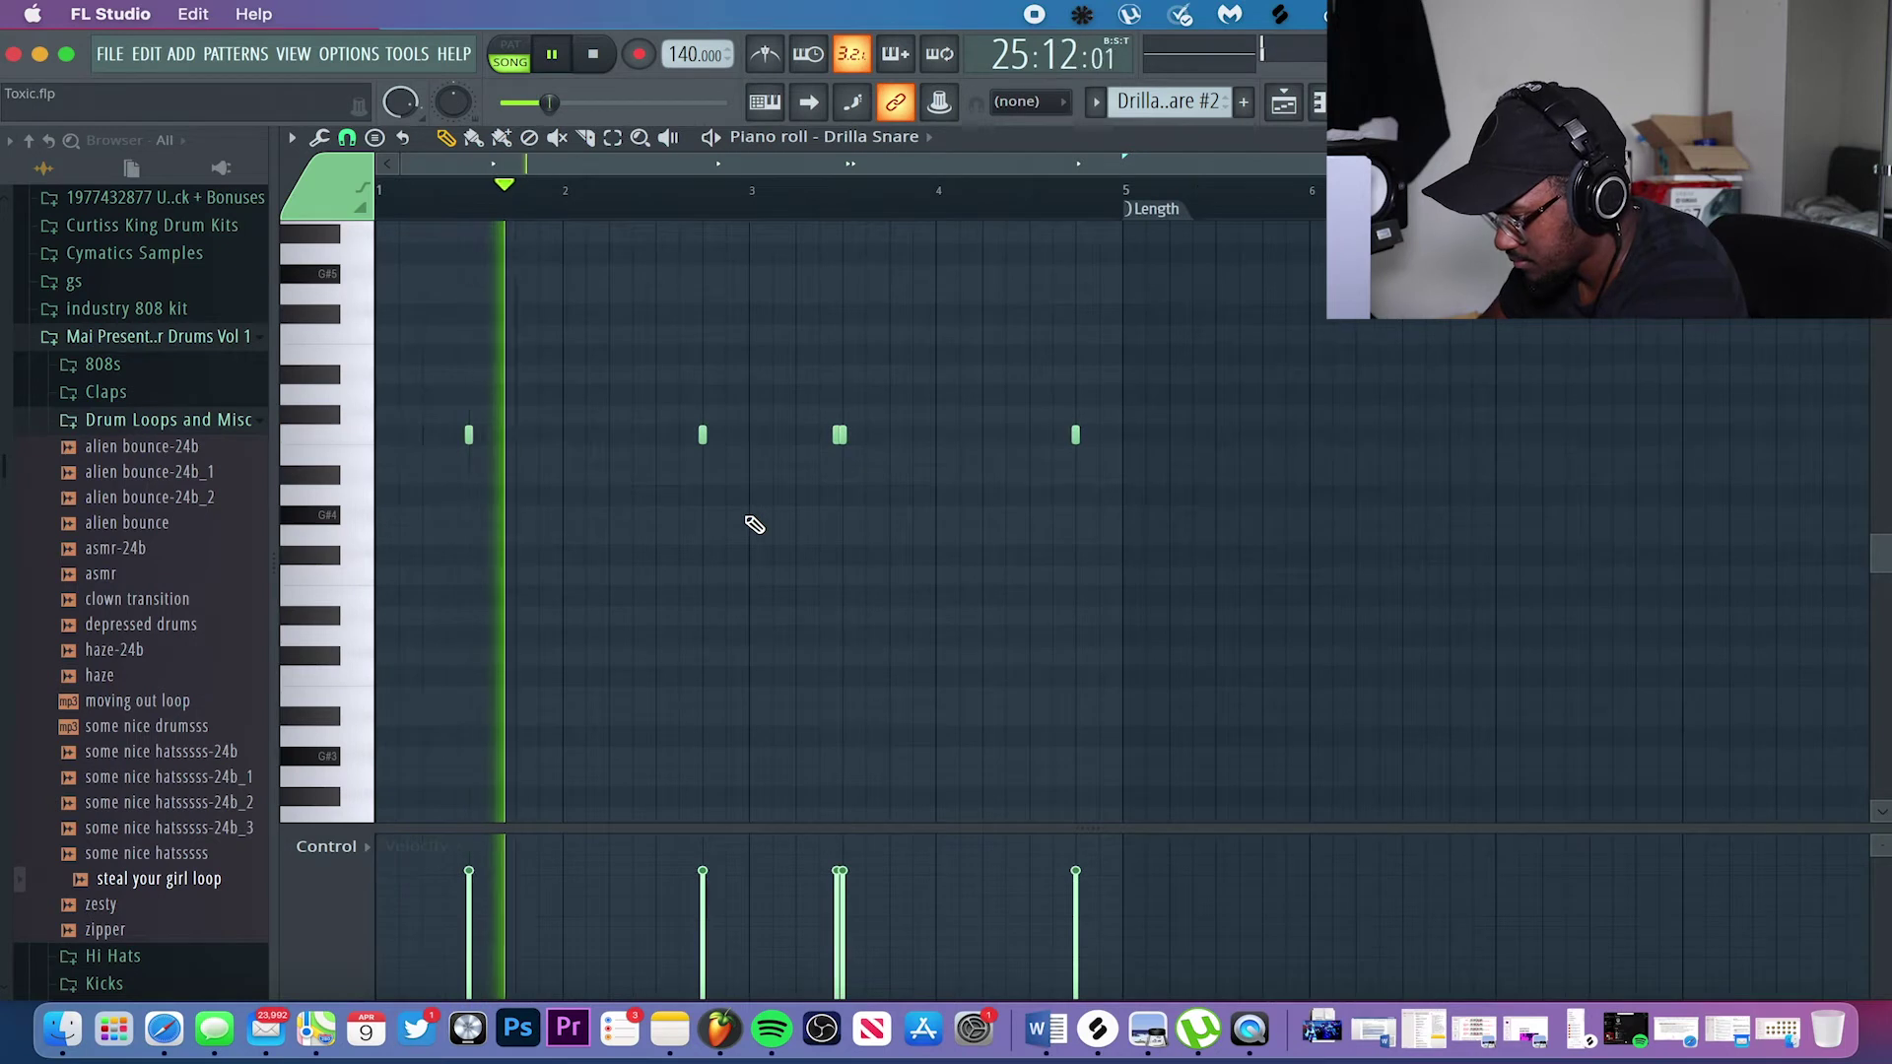
scroll(753, 524, up, 2)
scroll(753, 524, up, 3)
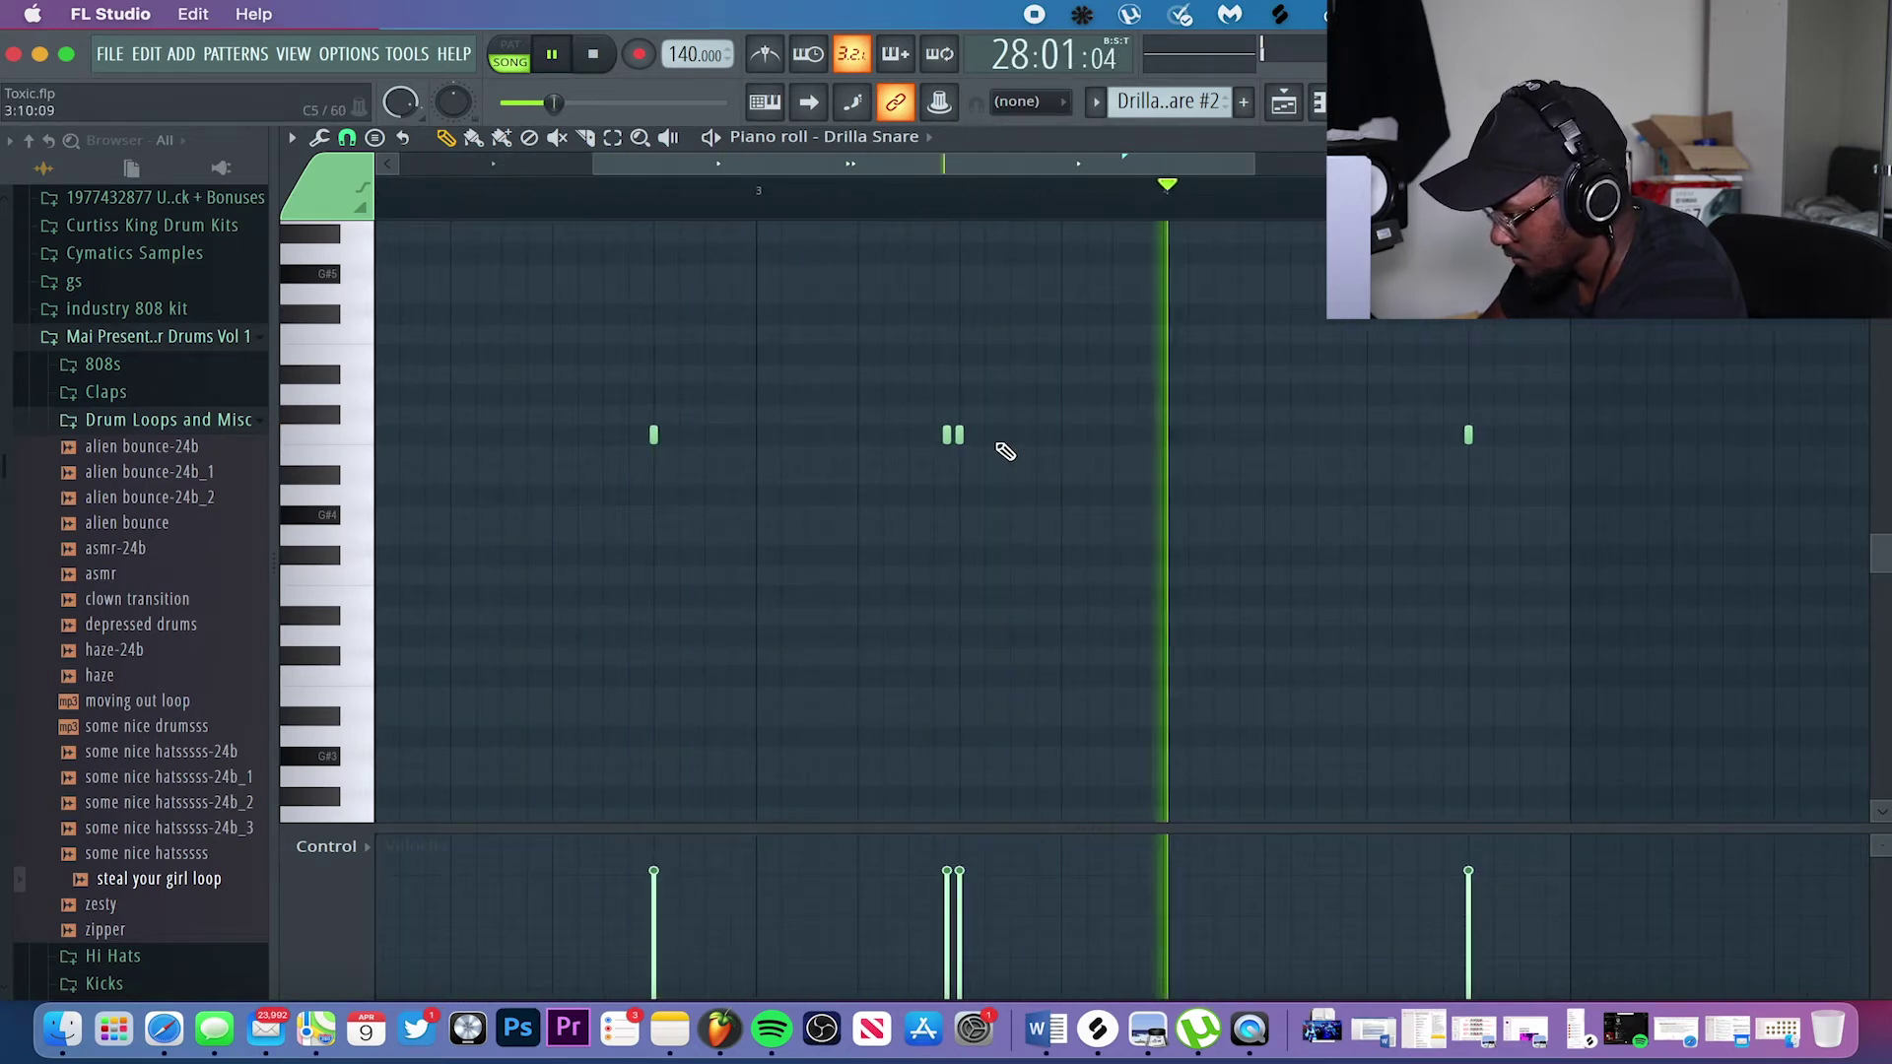
key(space)
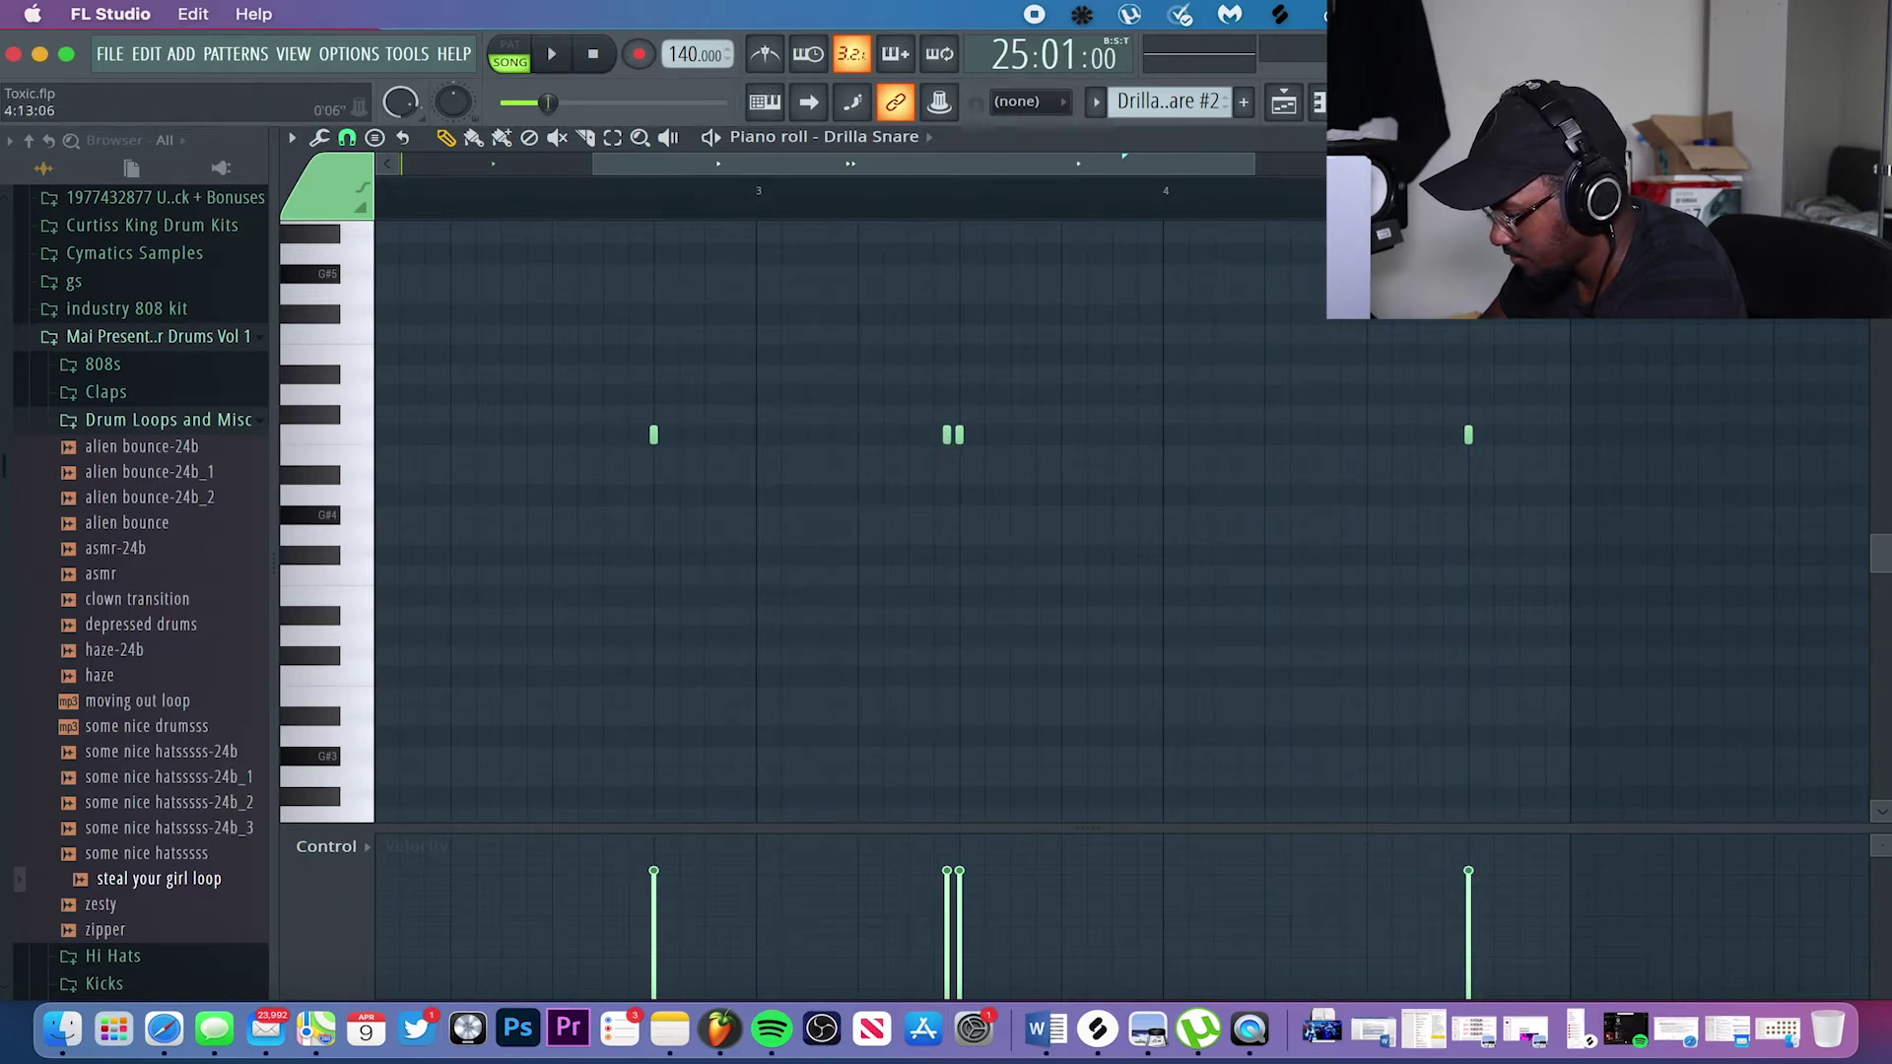
key(Escape)
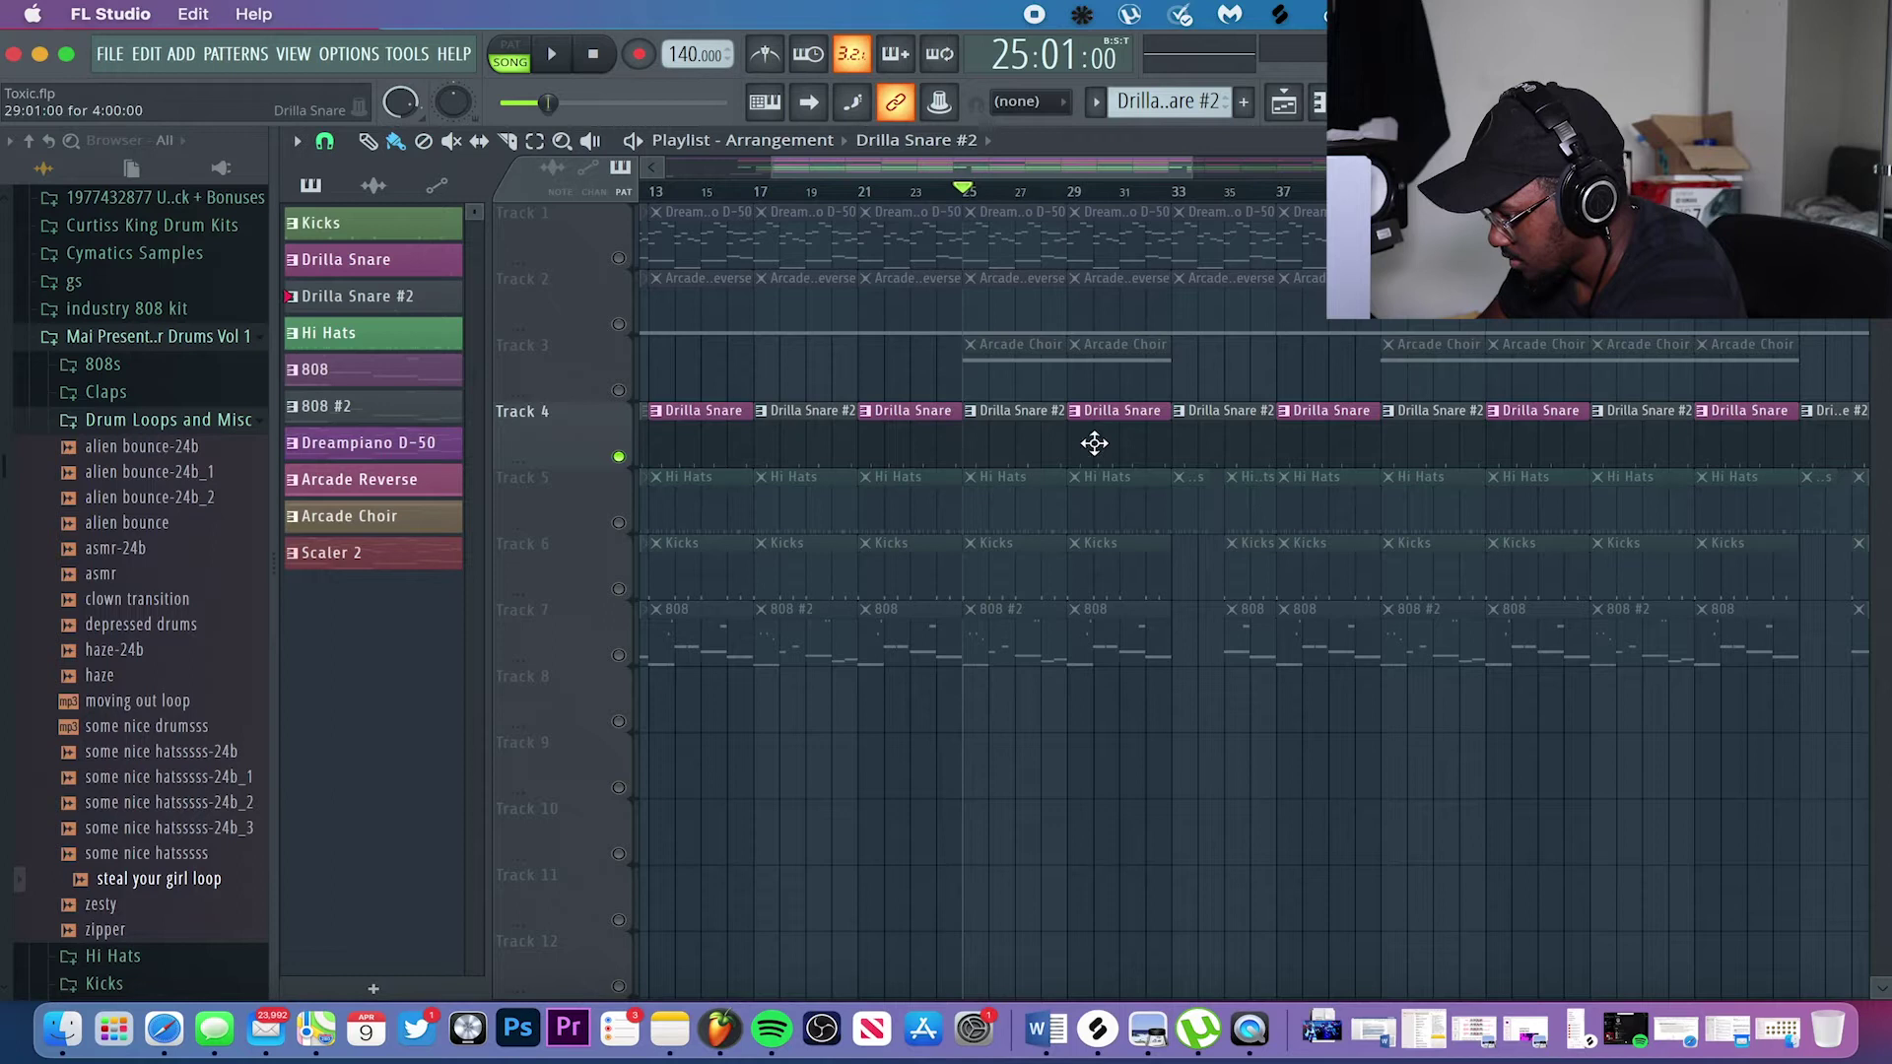
Open the Drilla Snare clip in the piano roll and play its pattern from the start, then close the piano roll.
double_click(1120, 446)
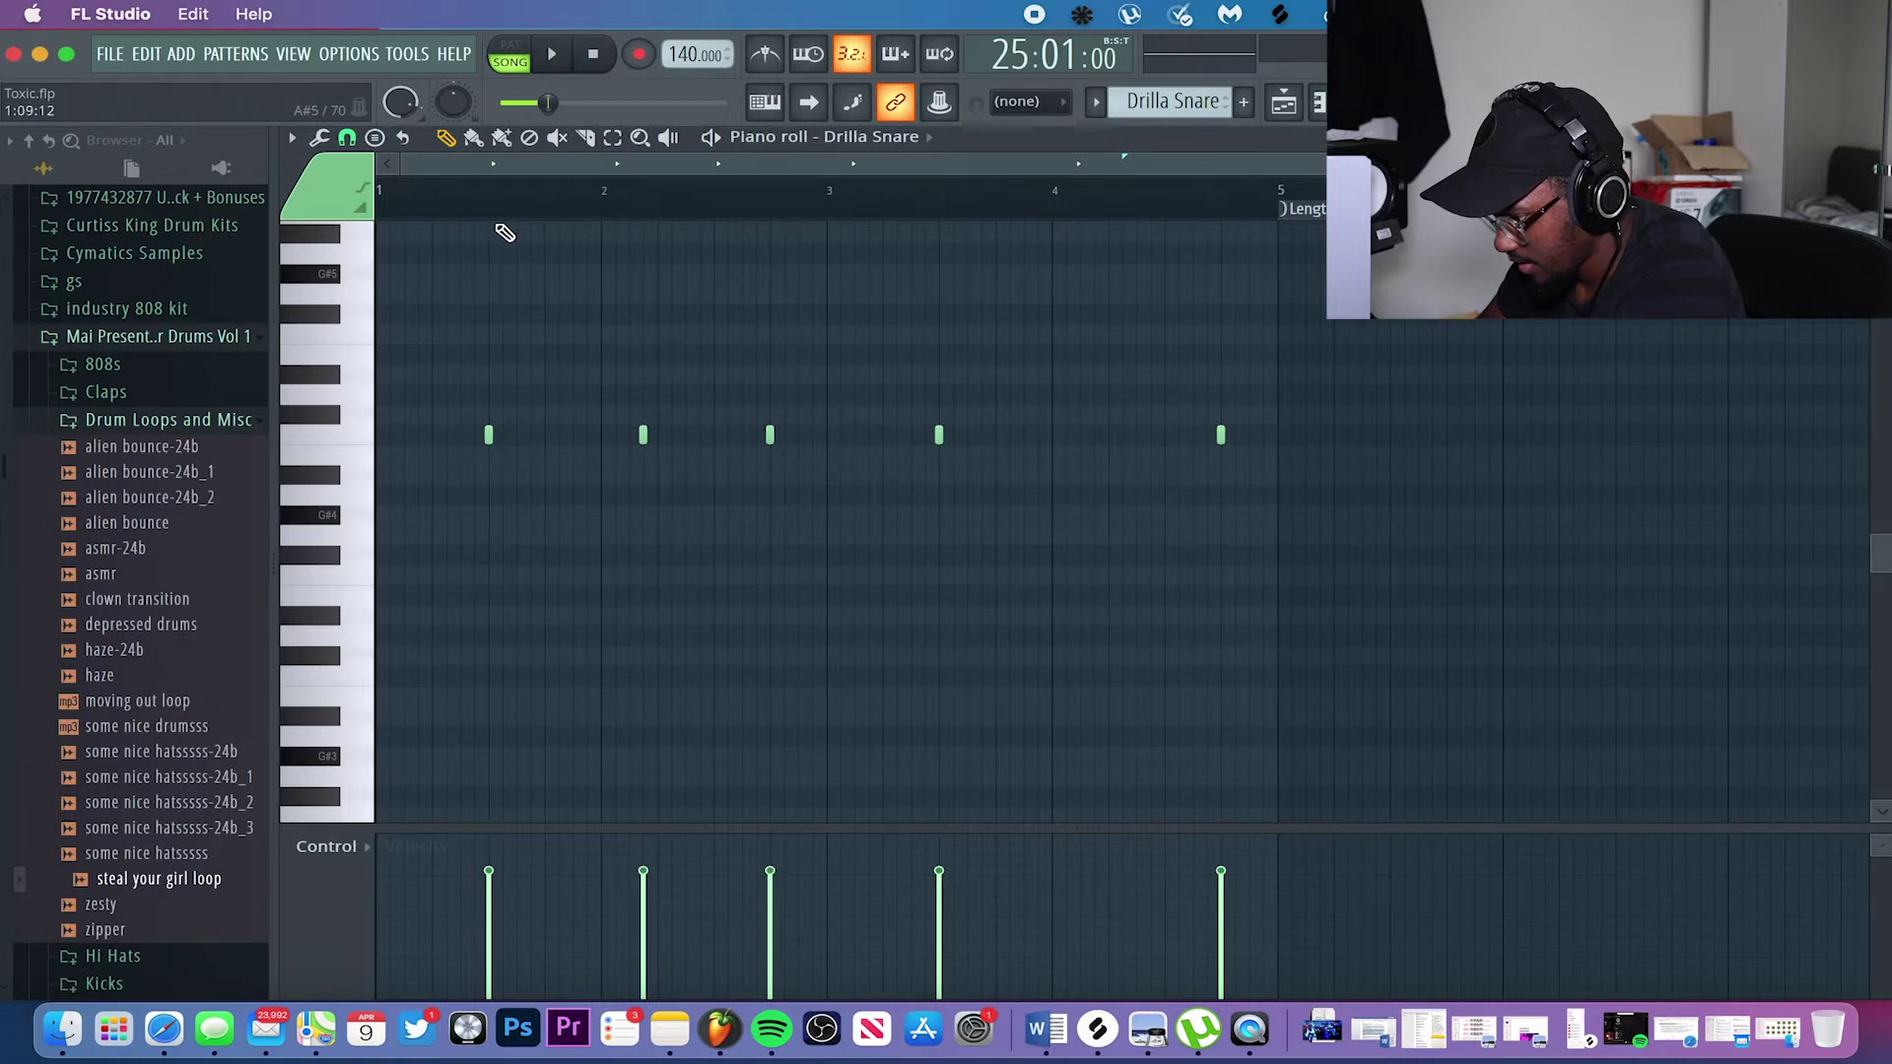
click(387, 214)
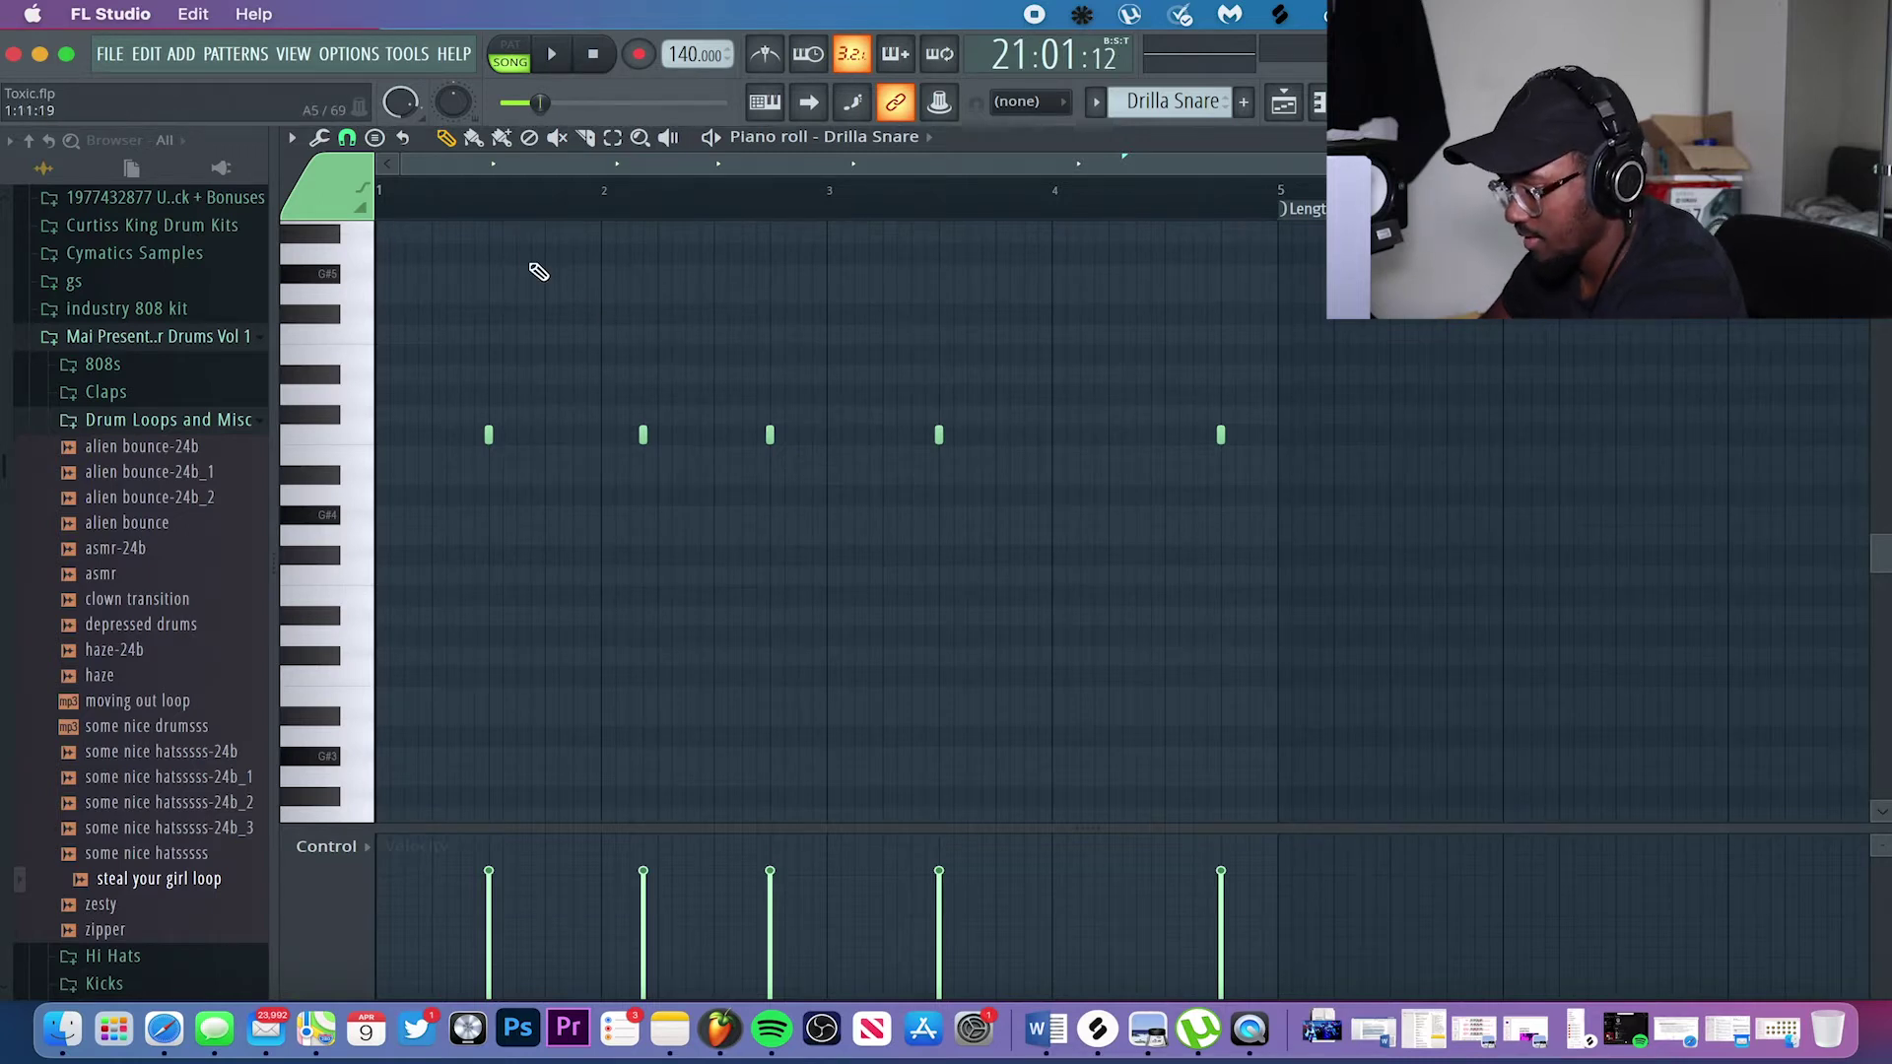
key(space)
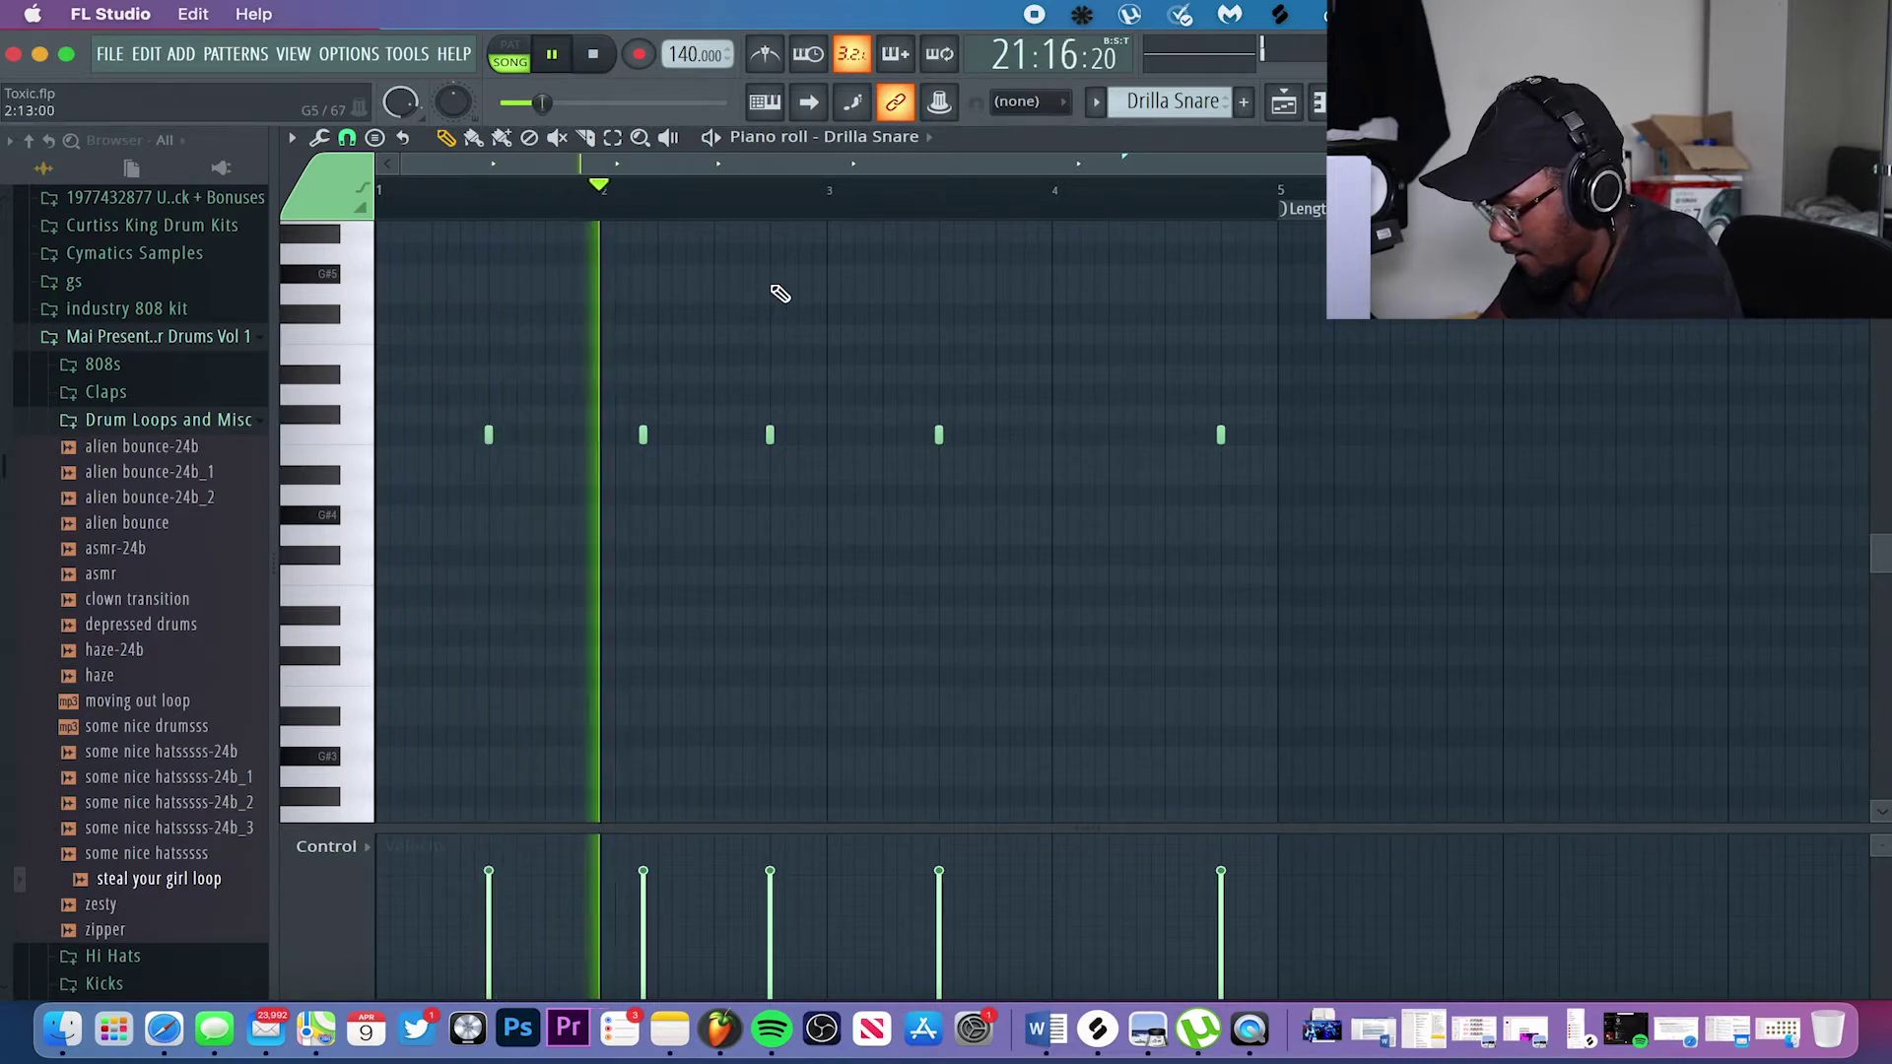
key(space)
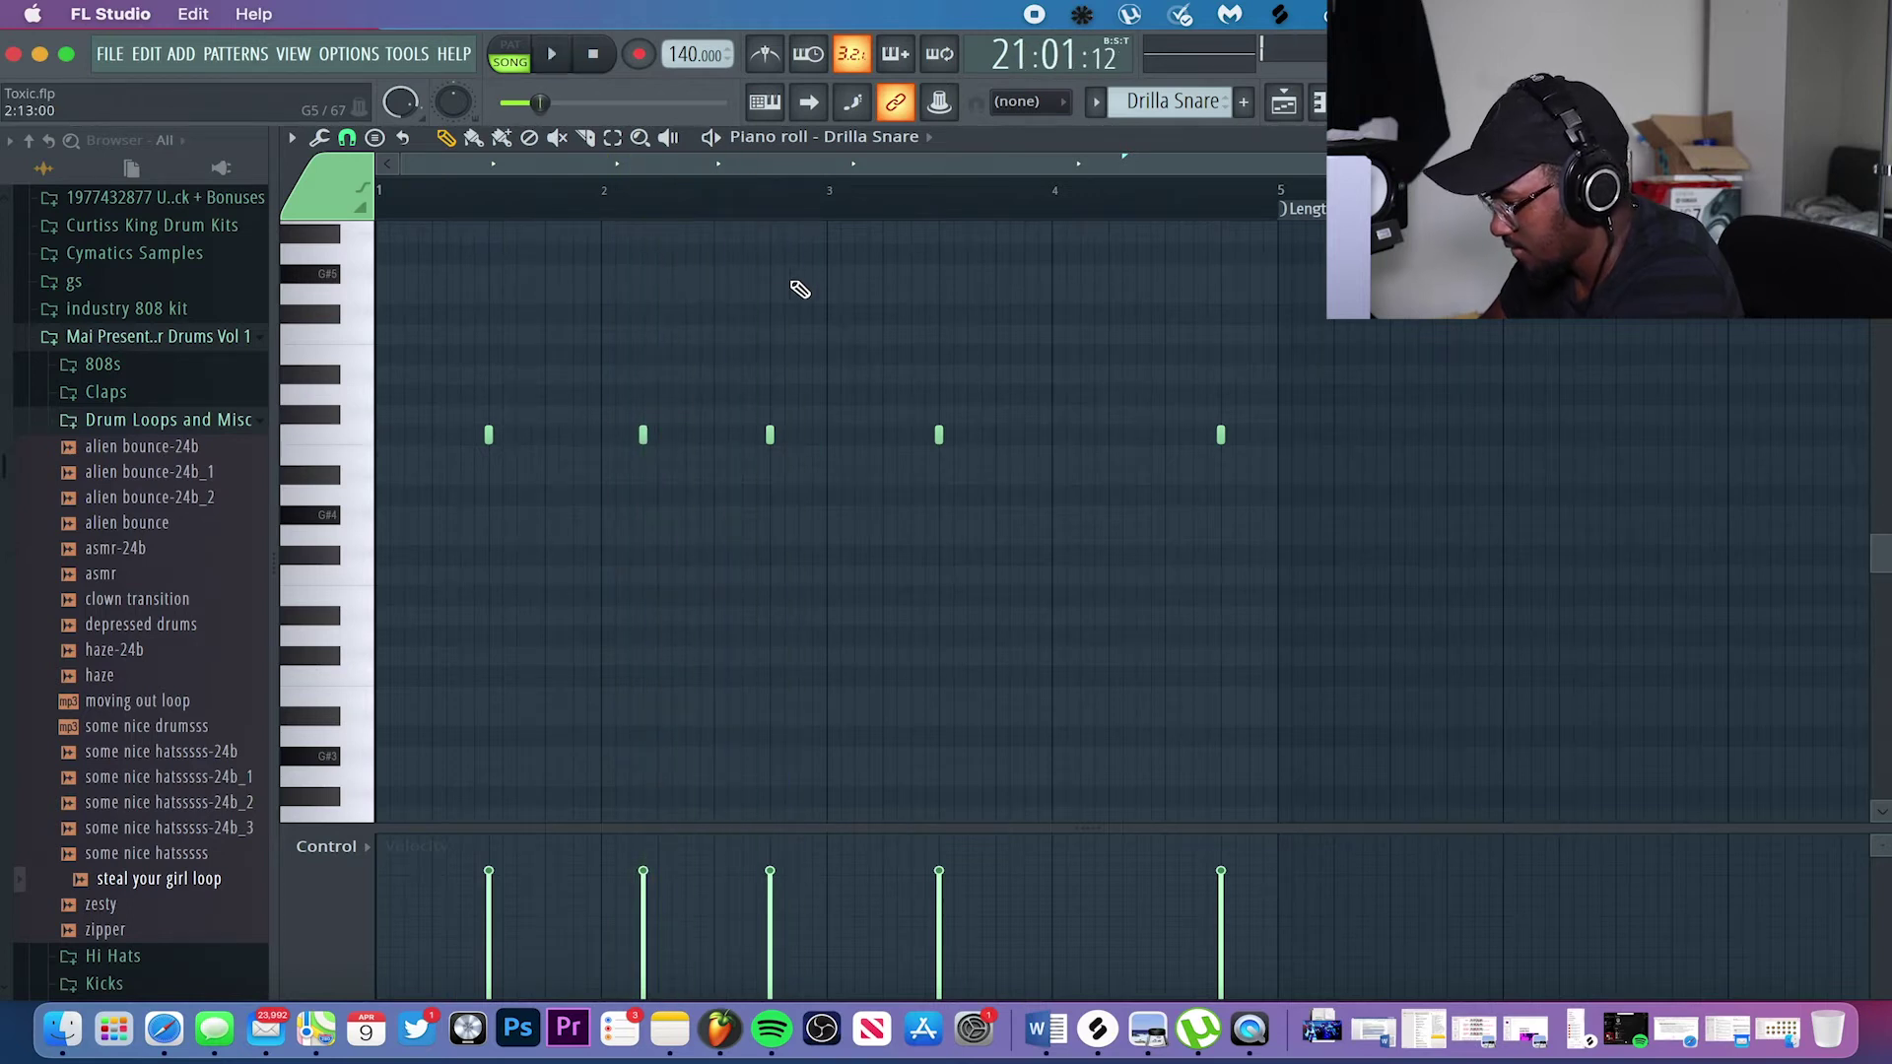
key(Escape)
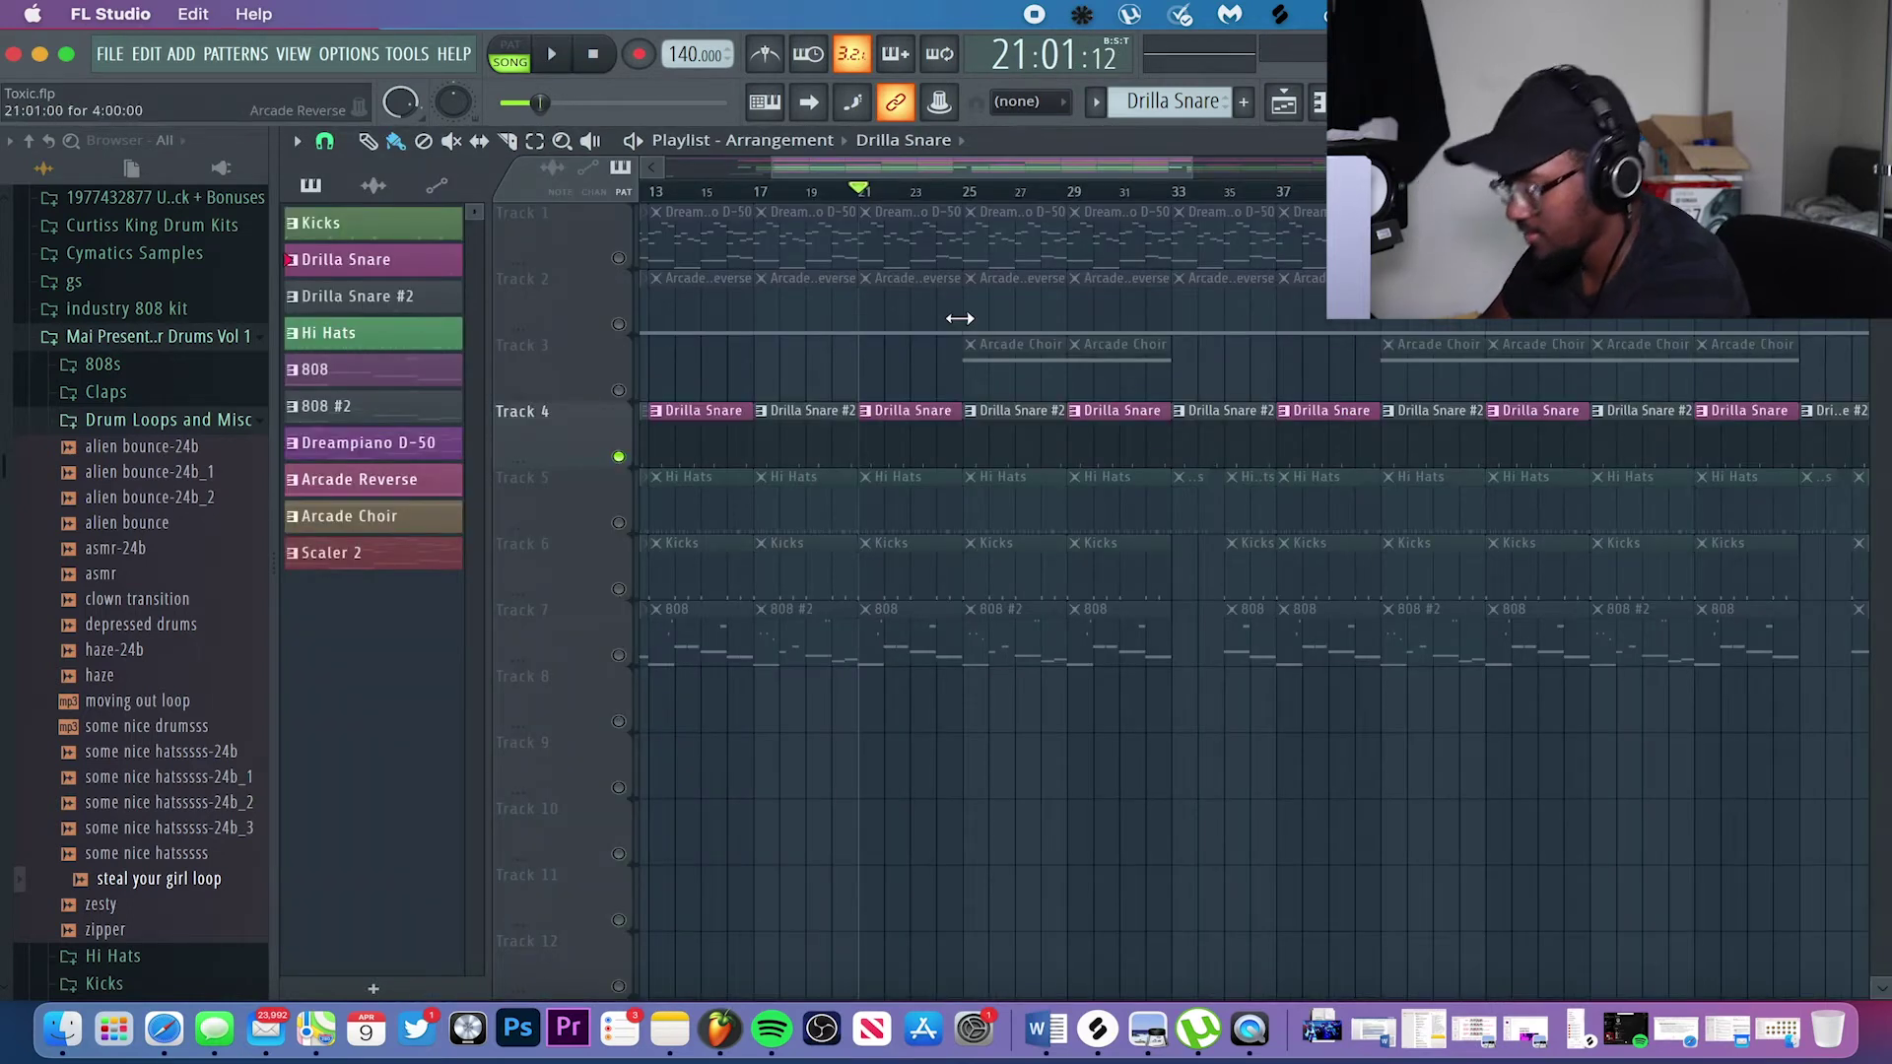
Check the Drilla Snare #2 notes once more, then mute Track 4 and unmute the Hi Hats on Track 5.
double_click(1012, 449)
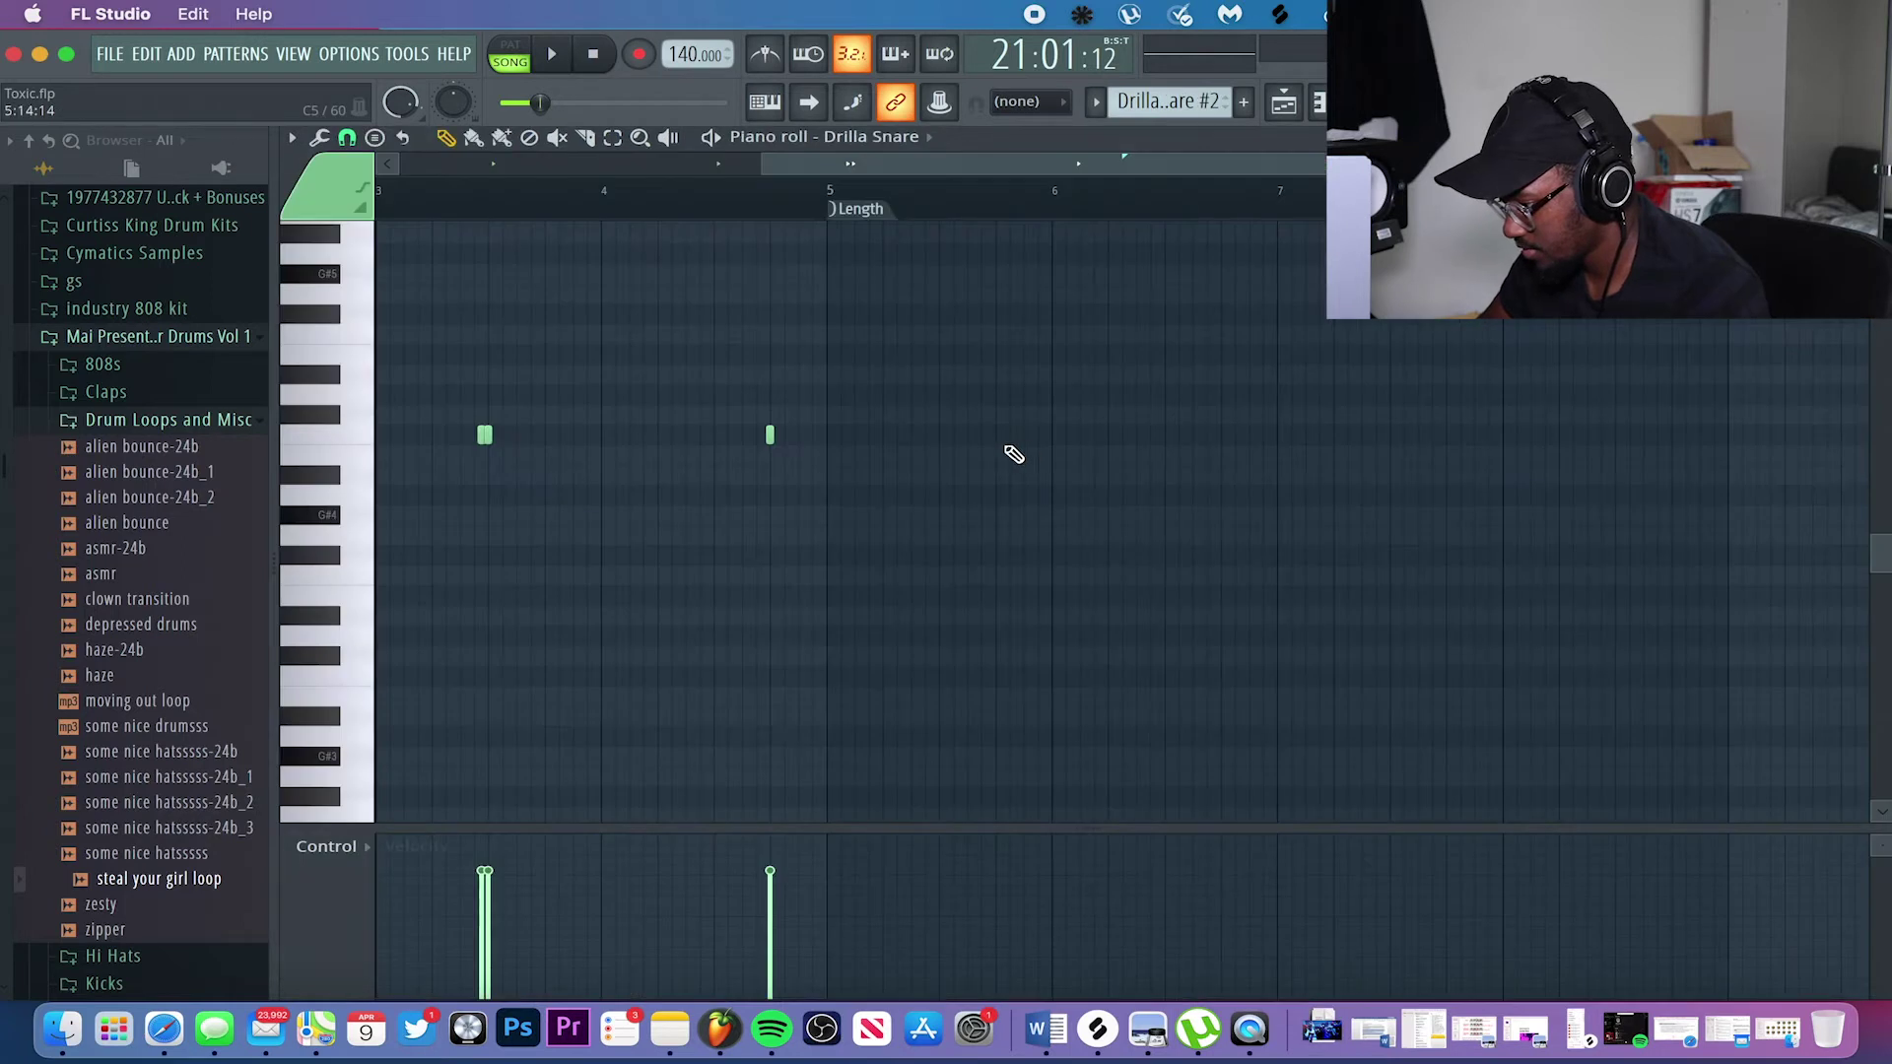
key(Escape)
click(619, 456)
click(619, 523)
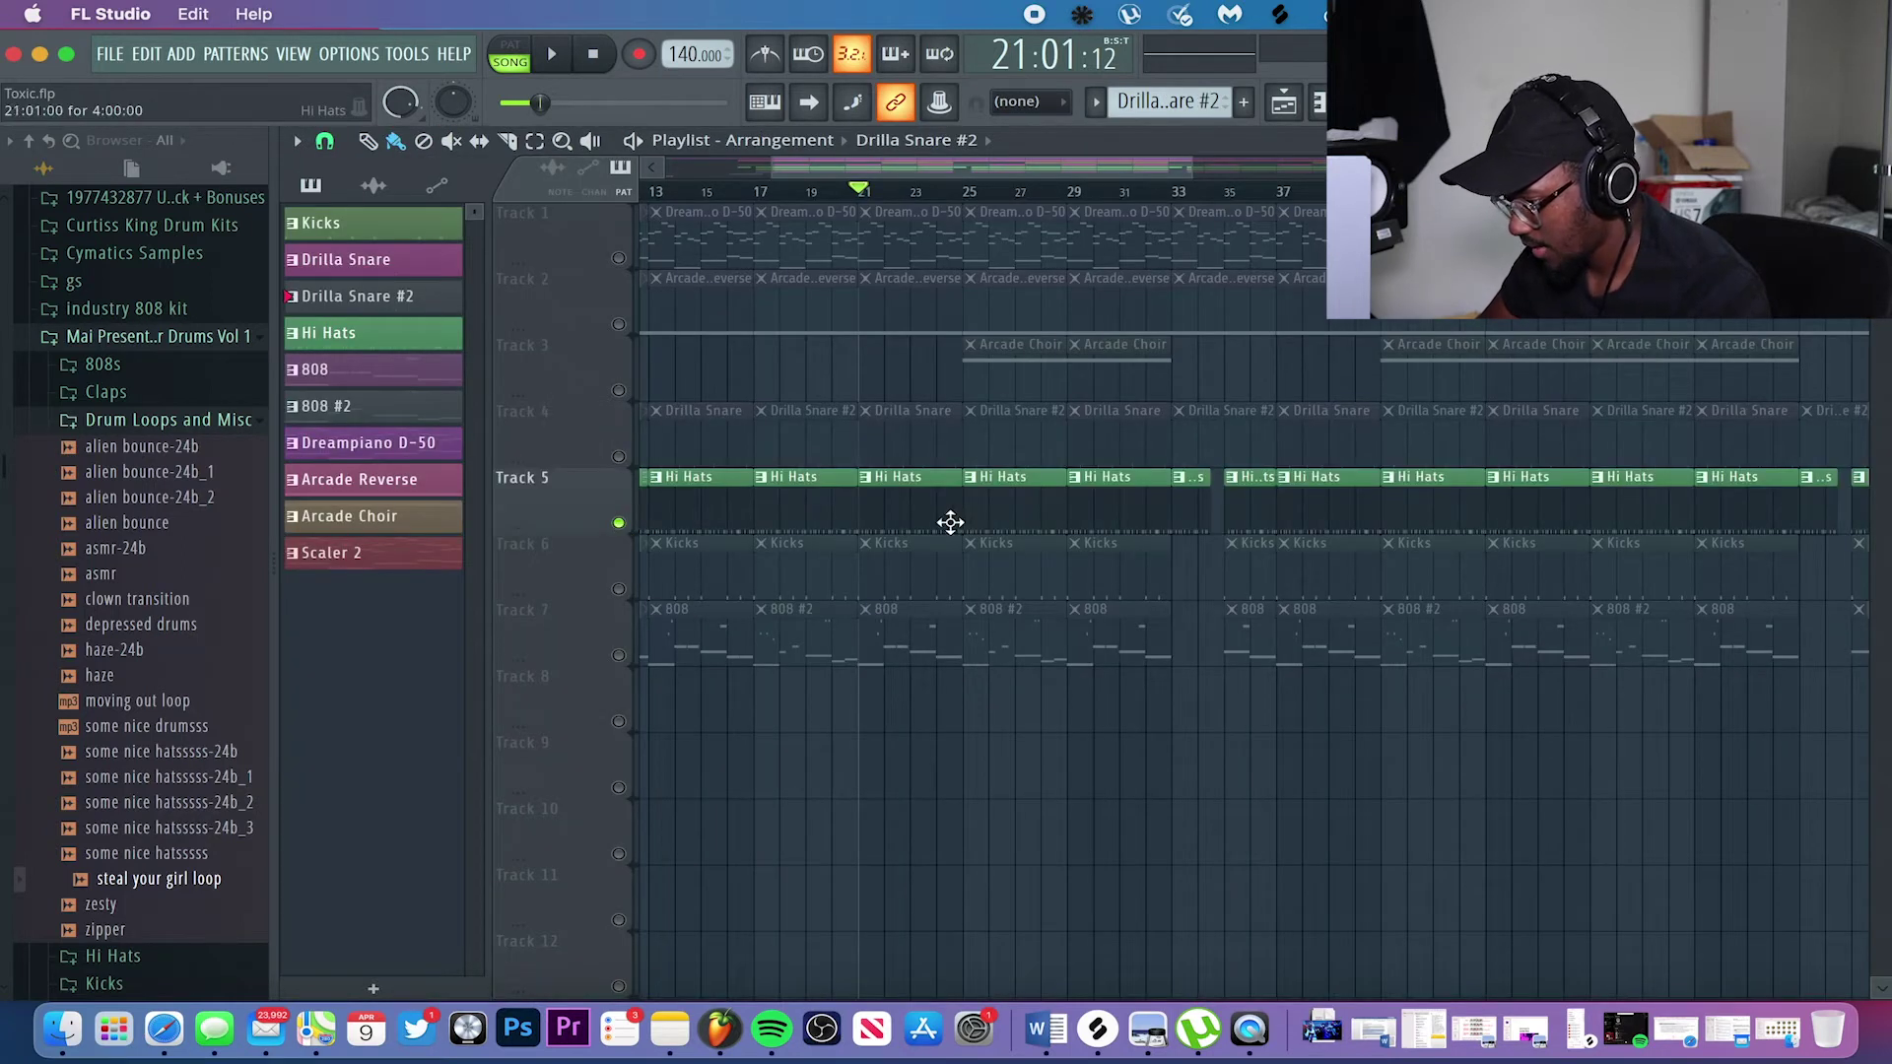
Open the Hi Hats clip at bar 25 in the piano roll and play the beginning of its pattern.
double_click(1015, 524)
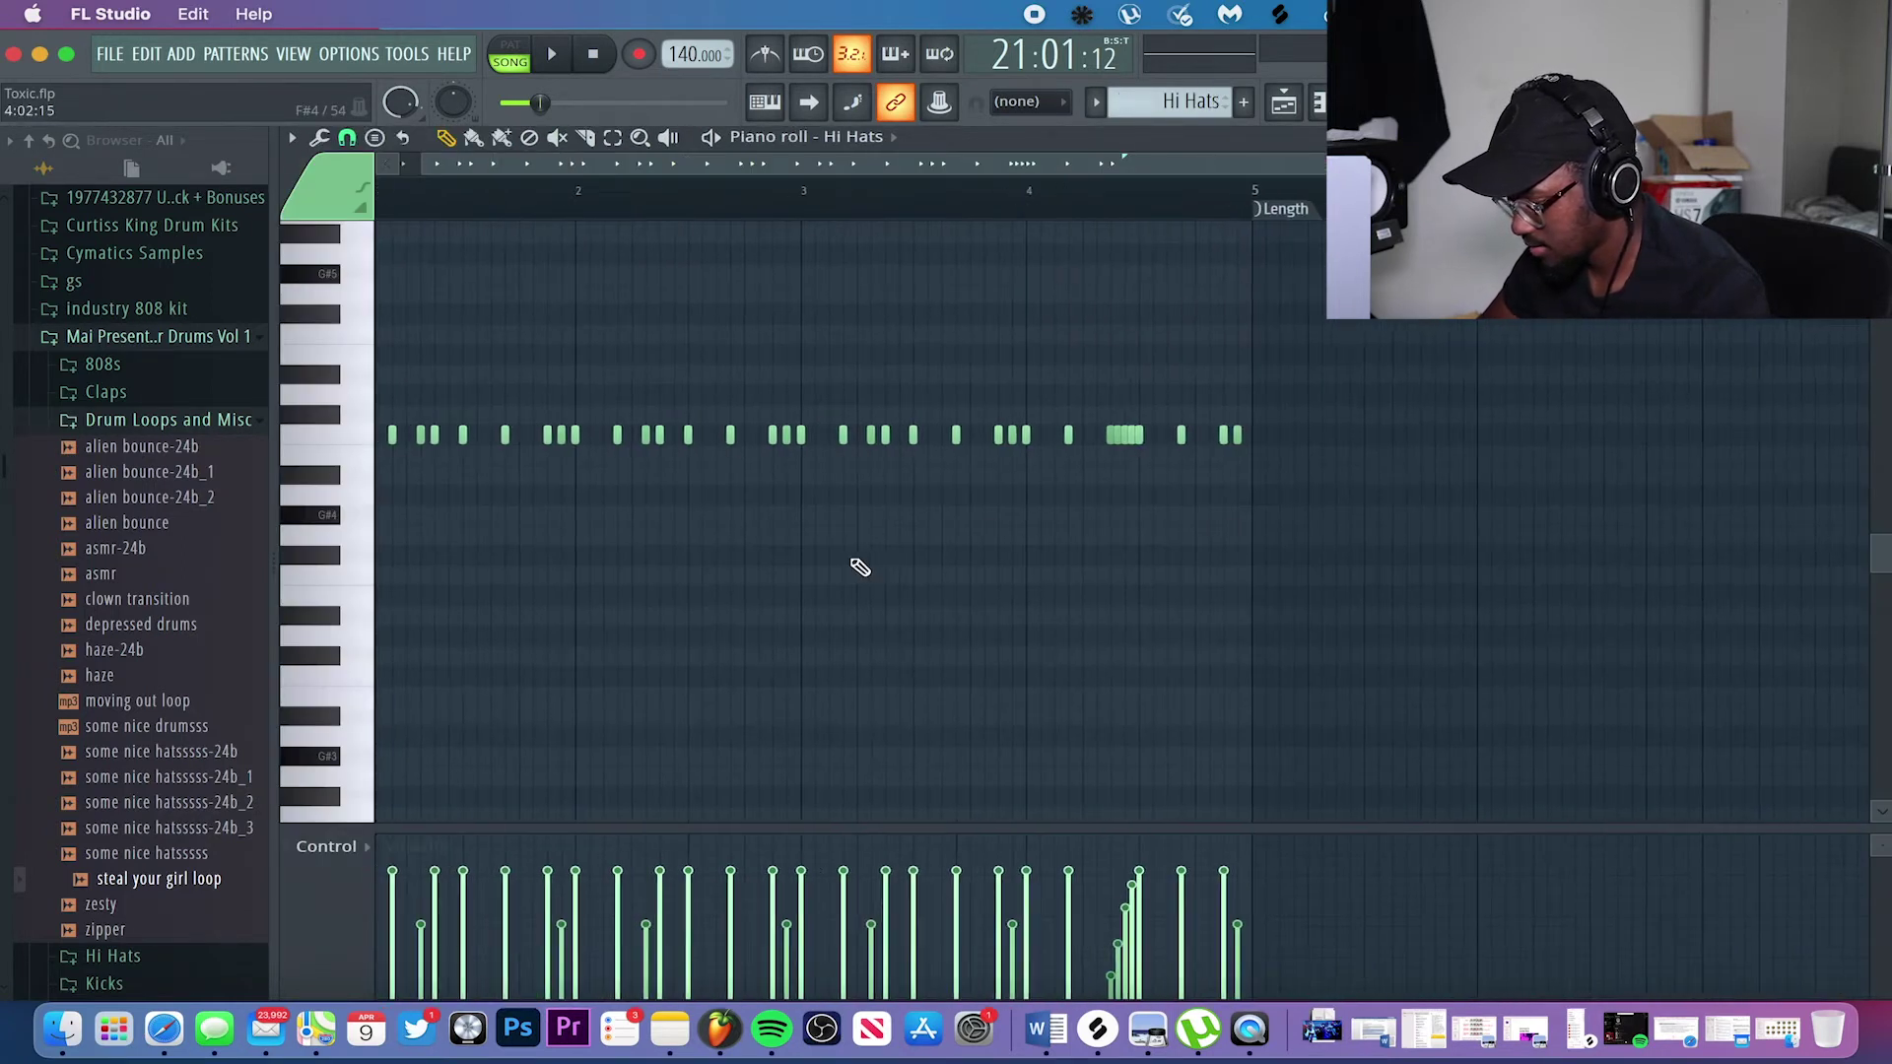
key(space)
key(space)
key(space)
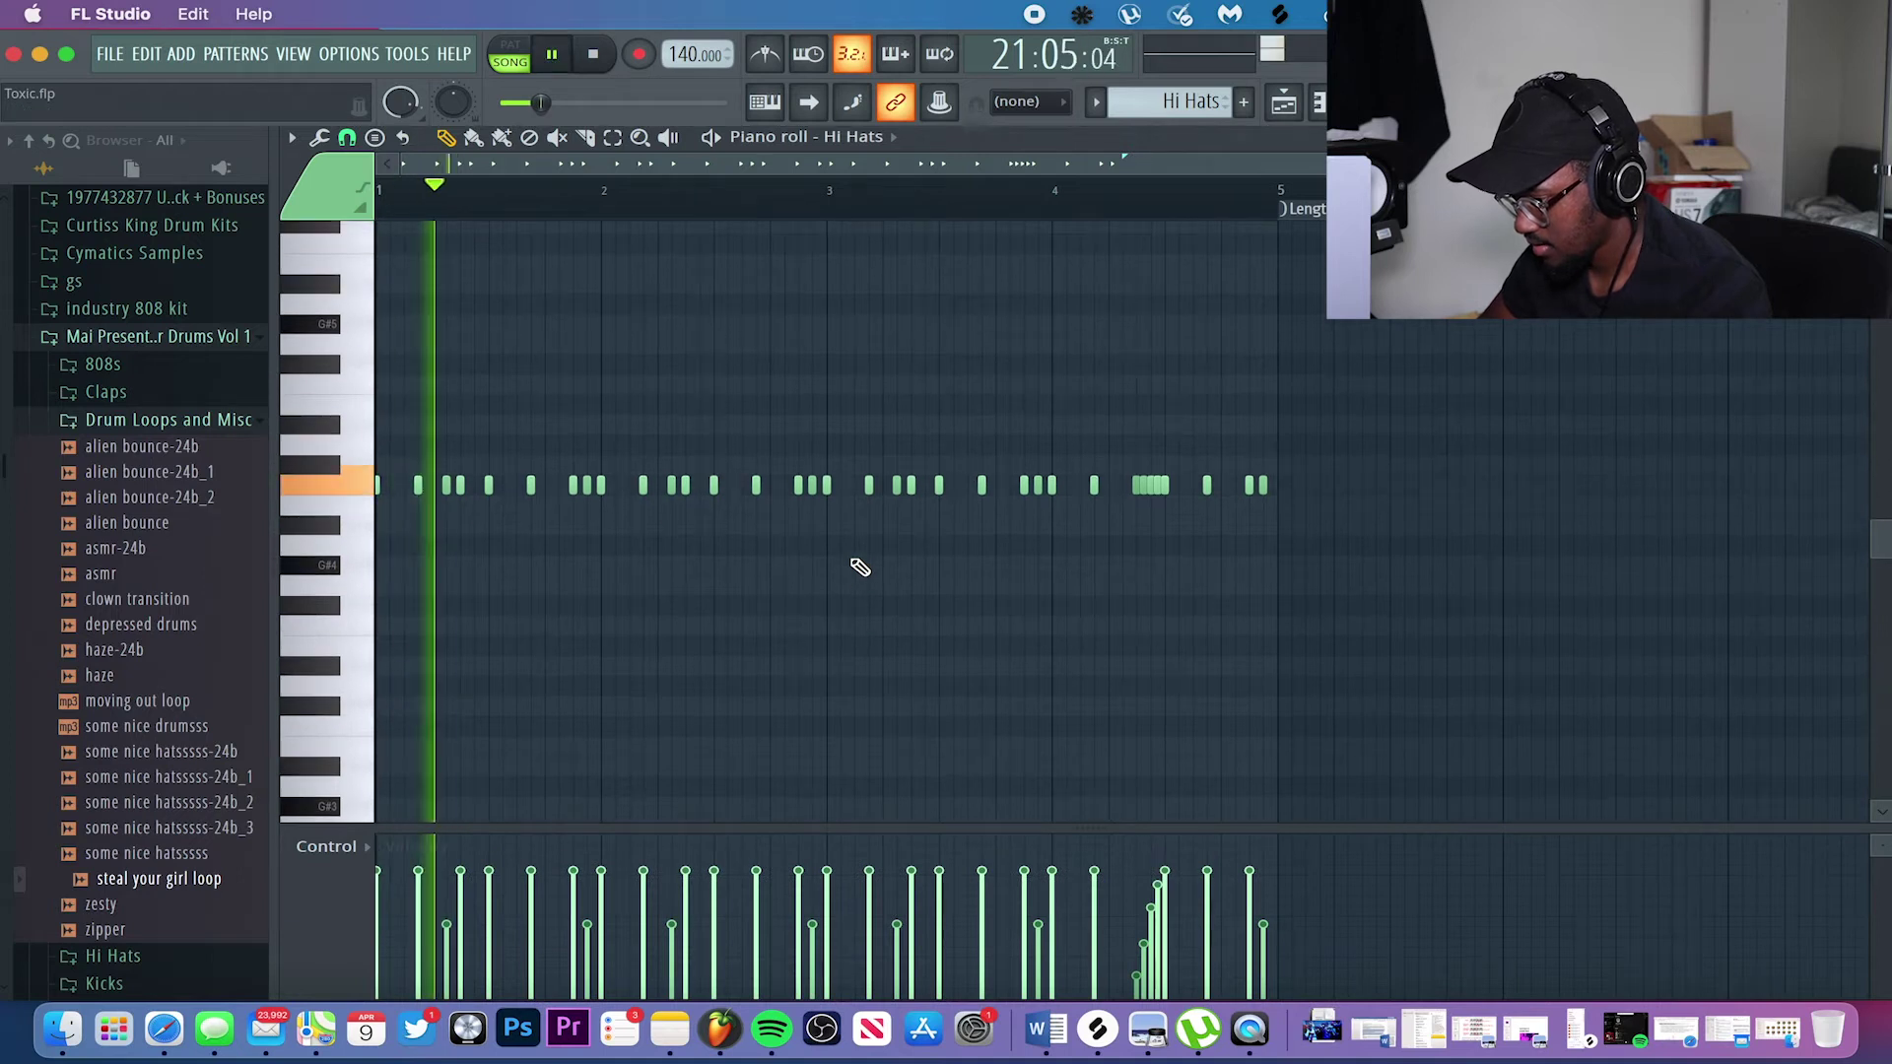
key(space)
Go through the individual C5 hi-hat notes in bar 1 up to the first note of bar 2, examining their spacing.
scroll(560, 525, up, 3)
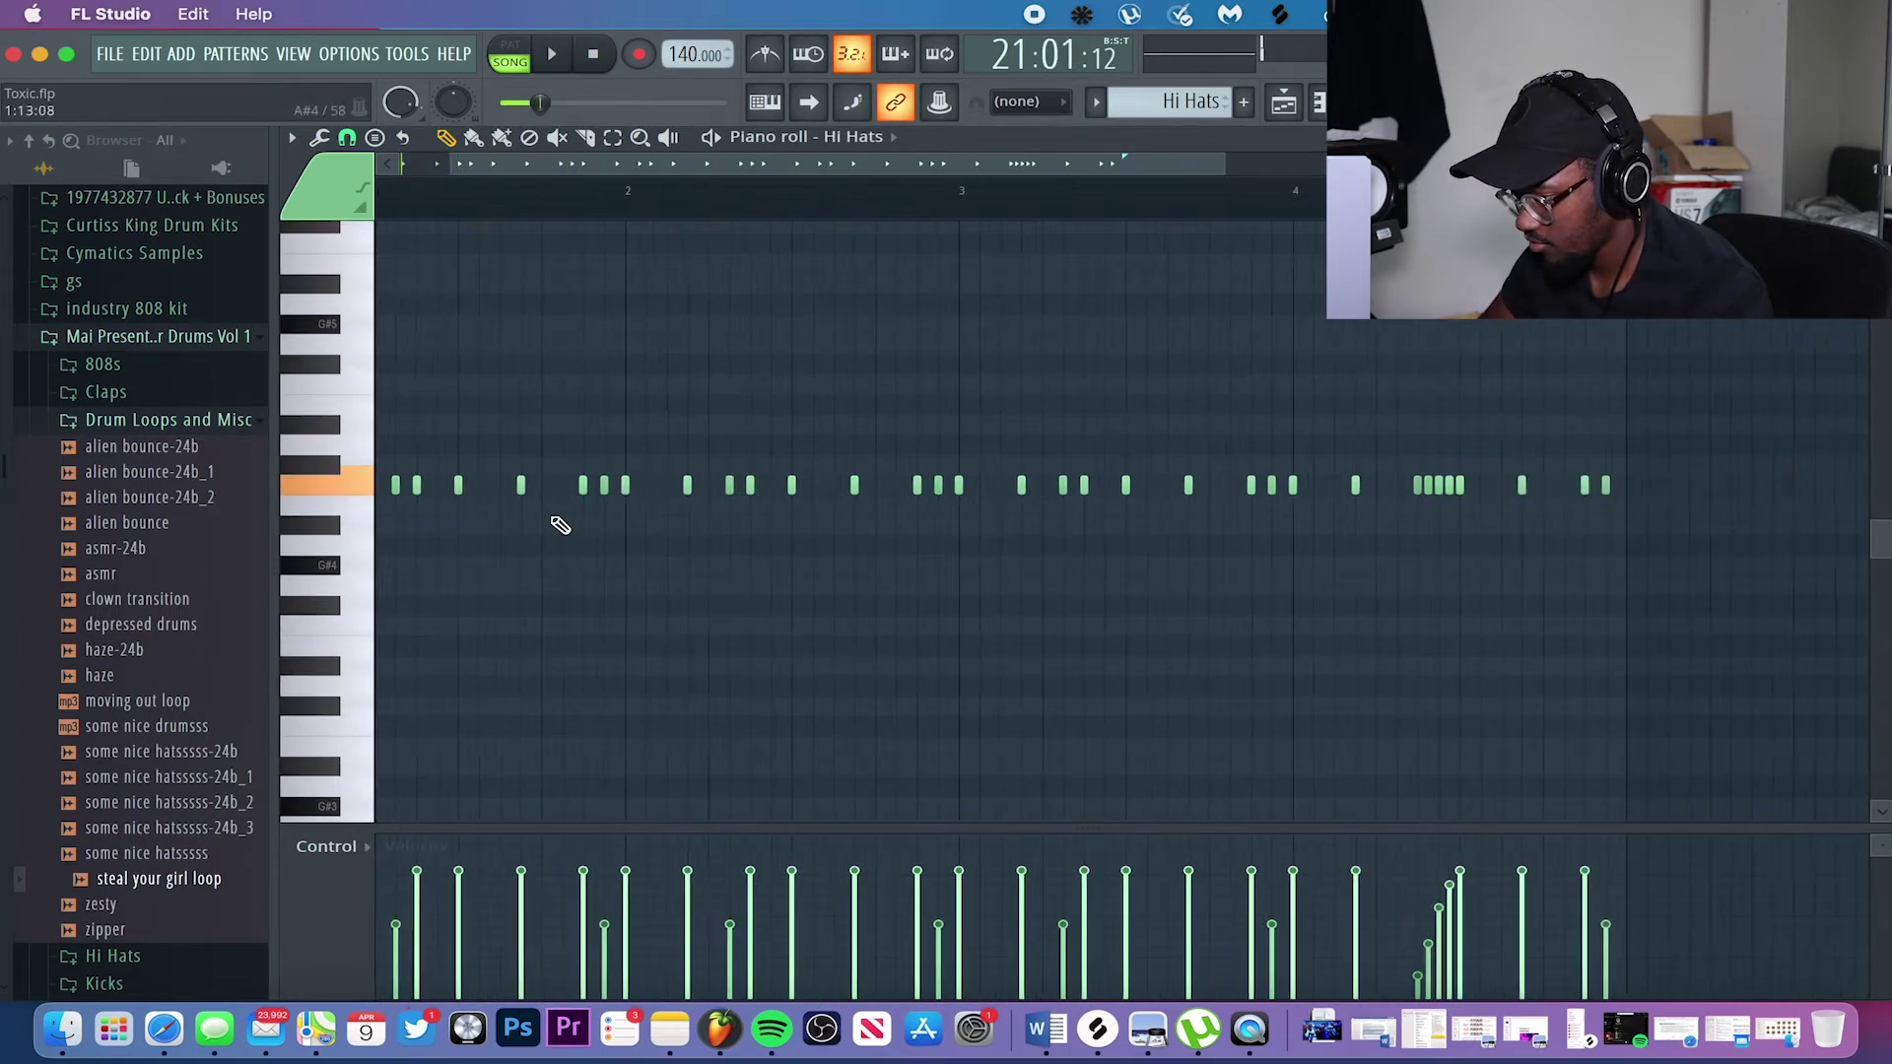
drag(402, 200, 295, 198)
click(614, 485)
click(549, 485)
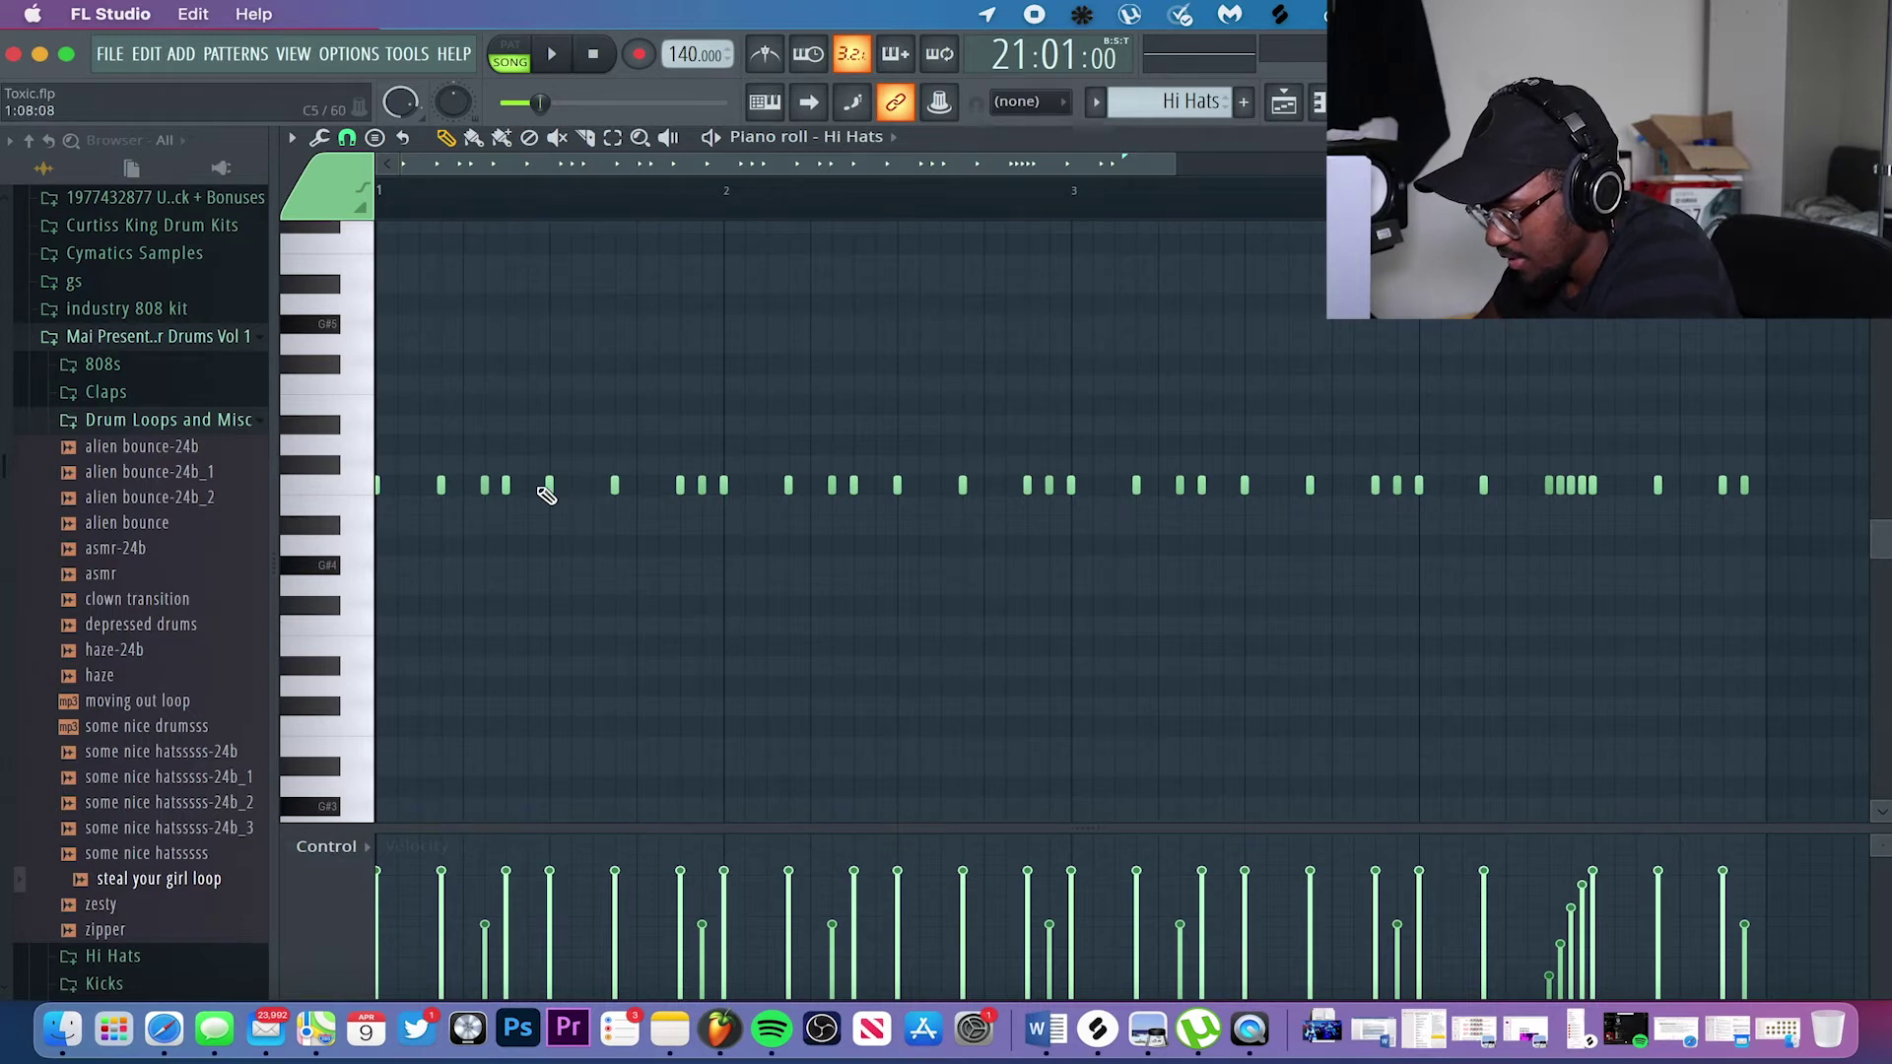
click(507, 487)
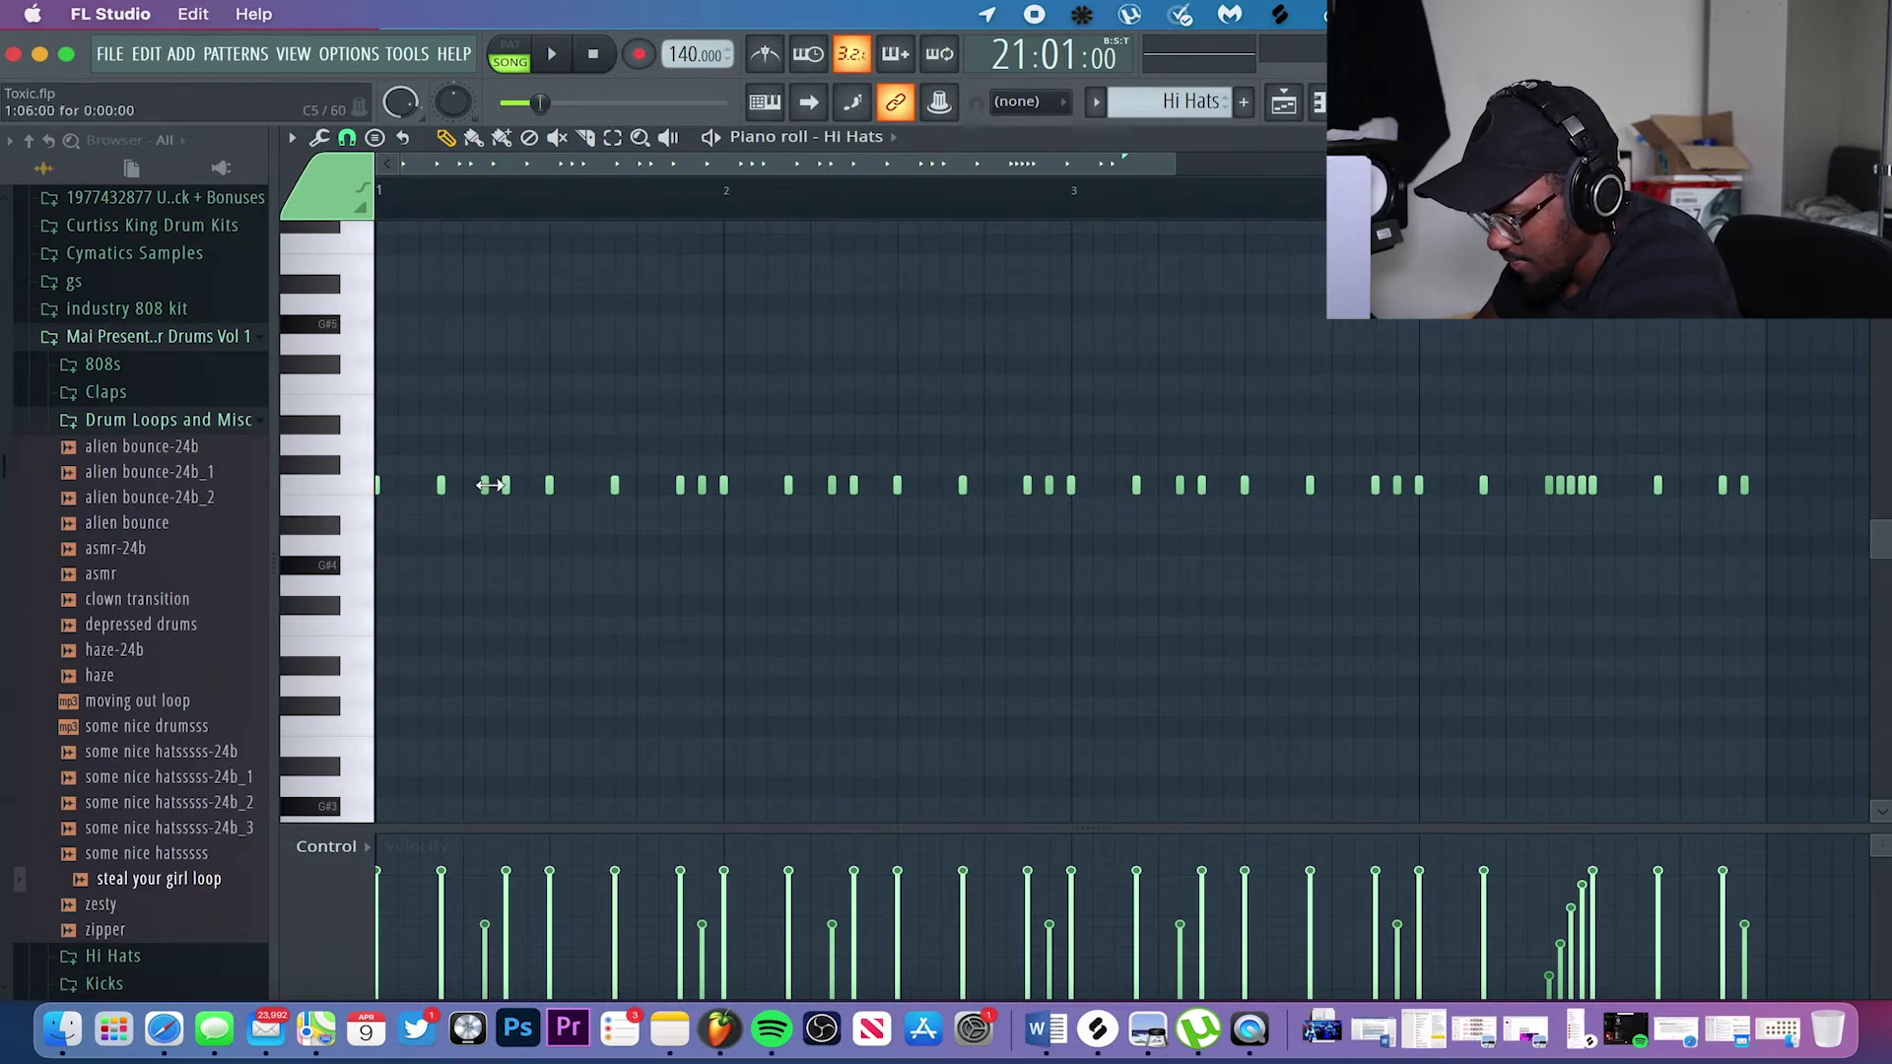
click(440, 484)
click(681, 488)
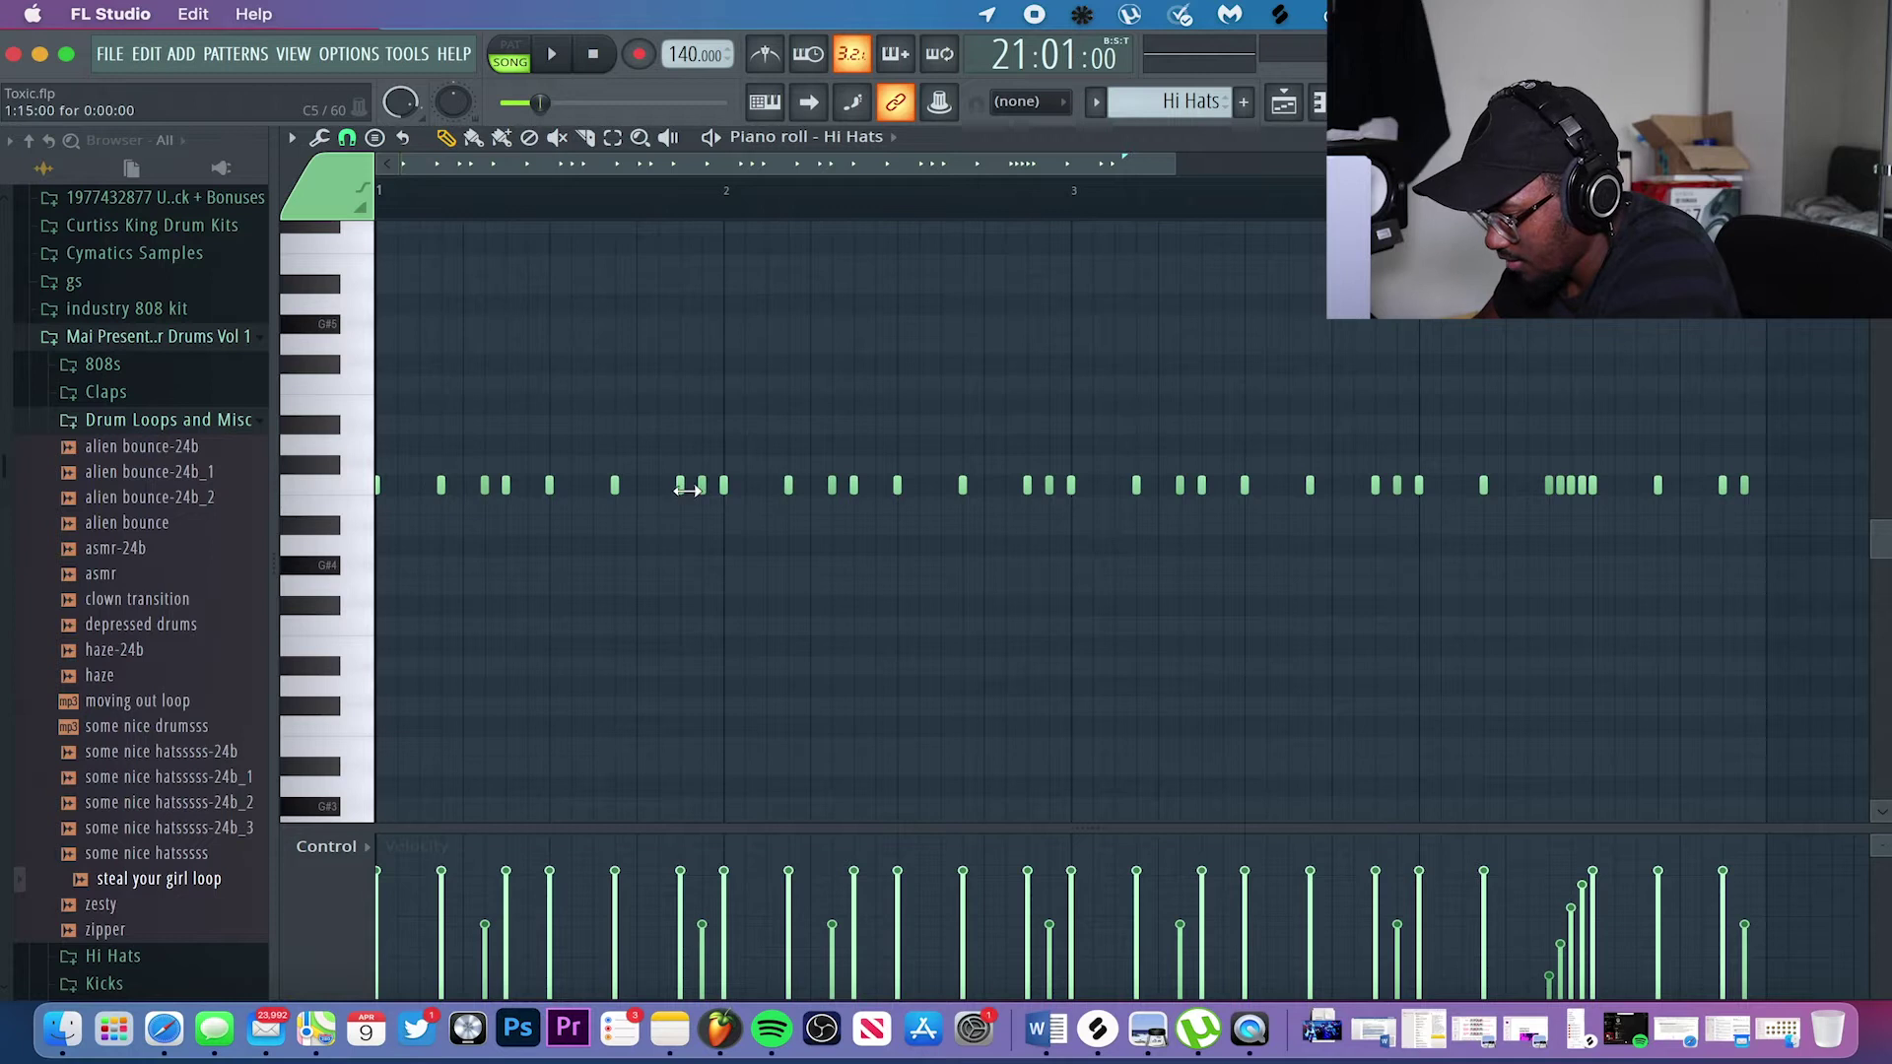
click(725, 486)
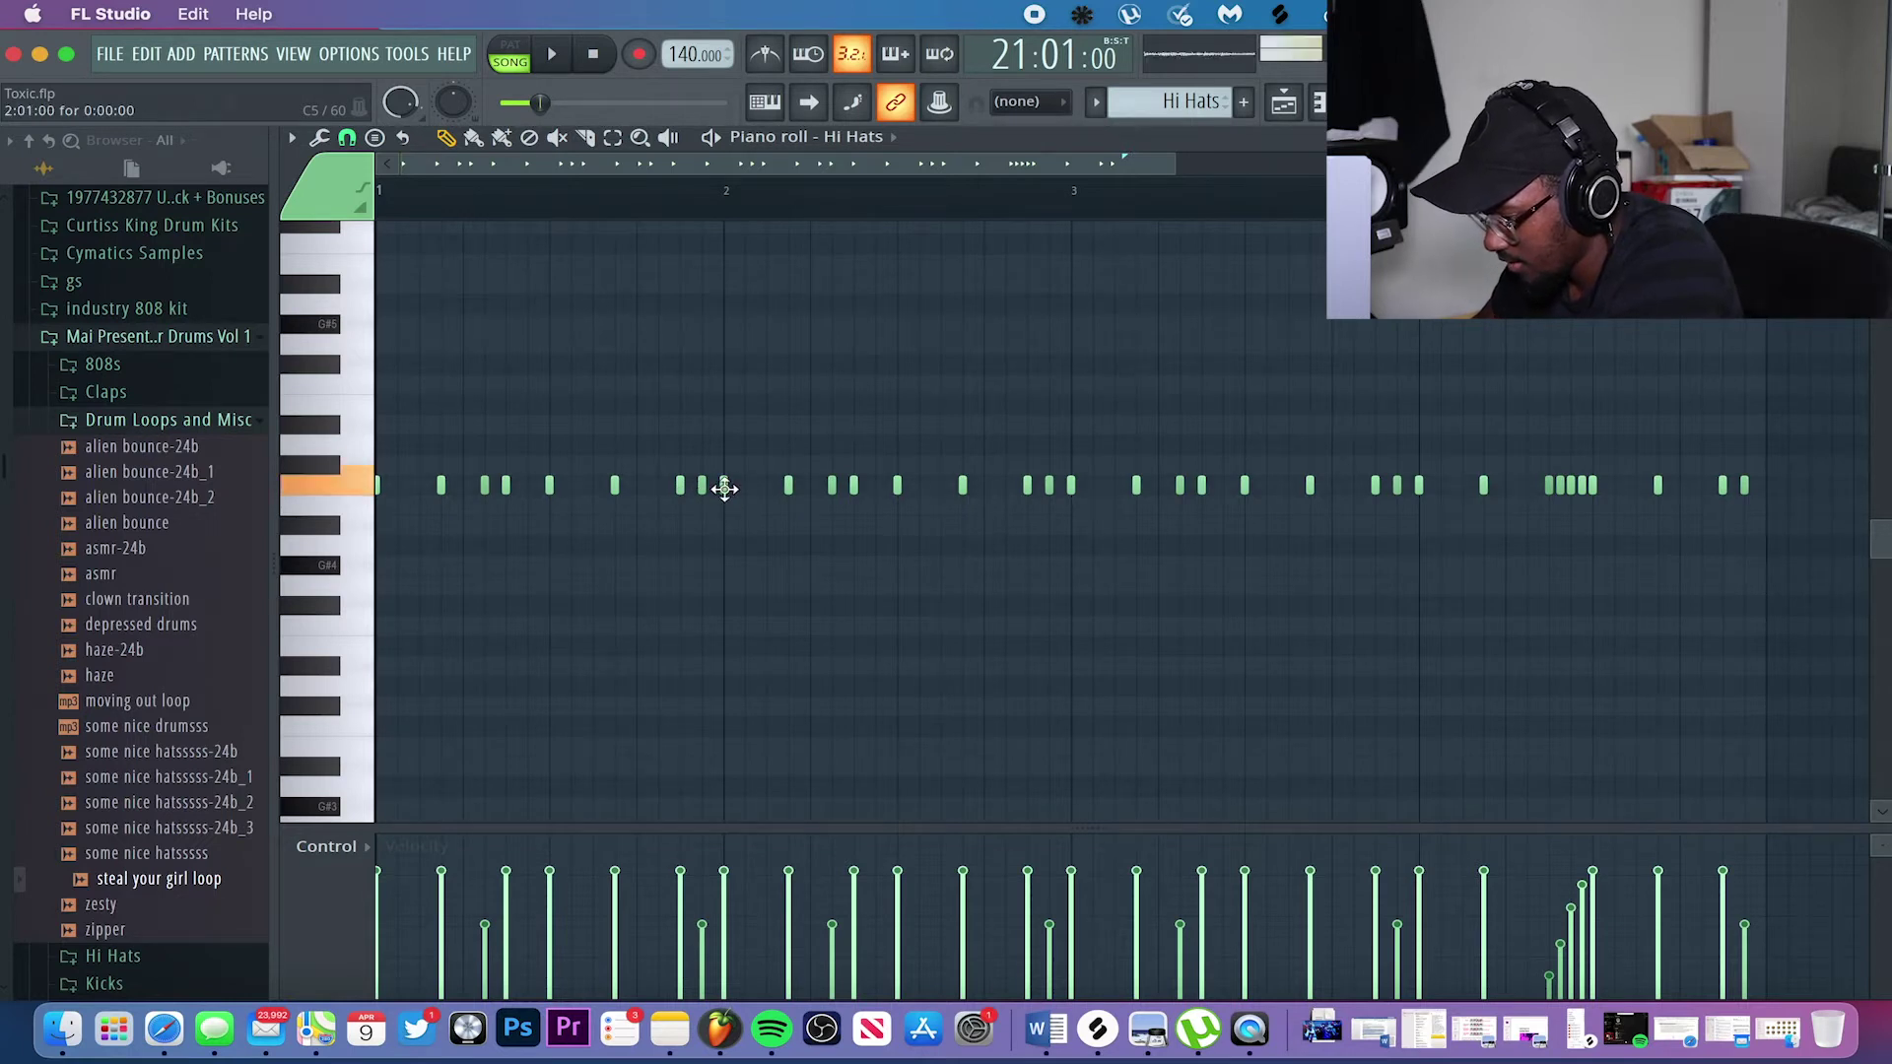
click(550, 487)
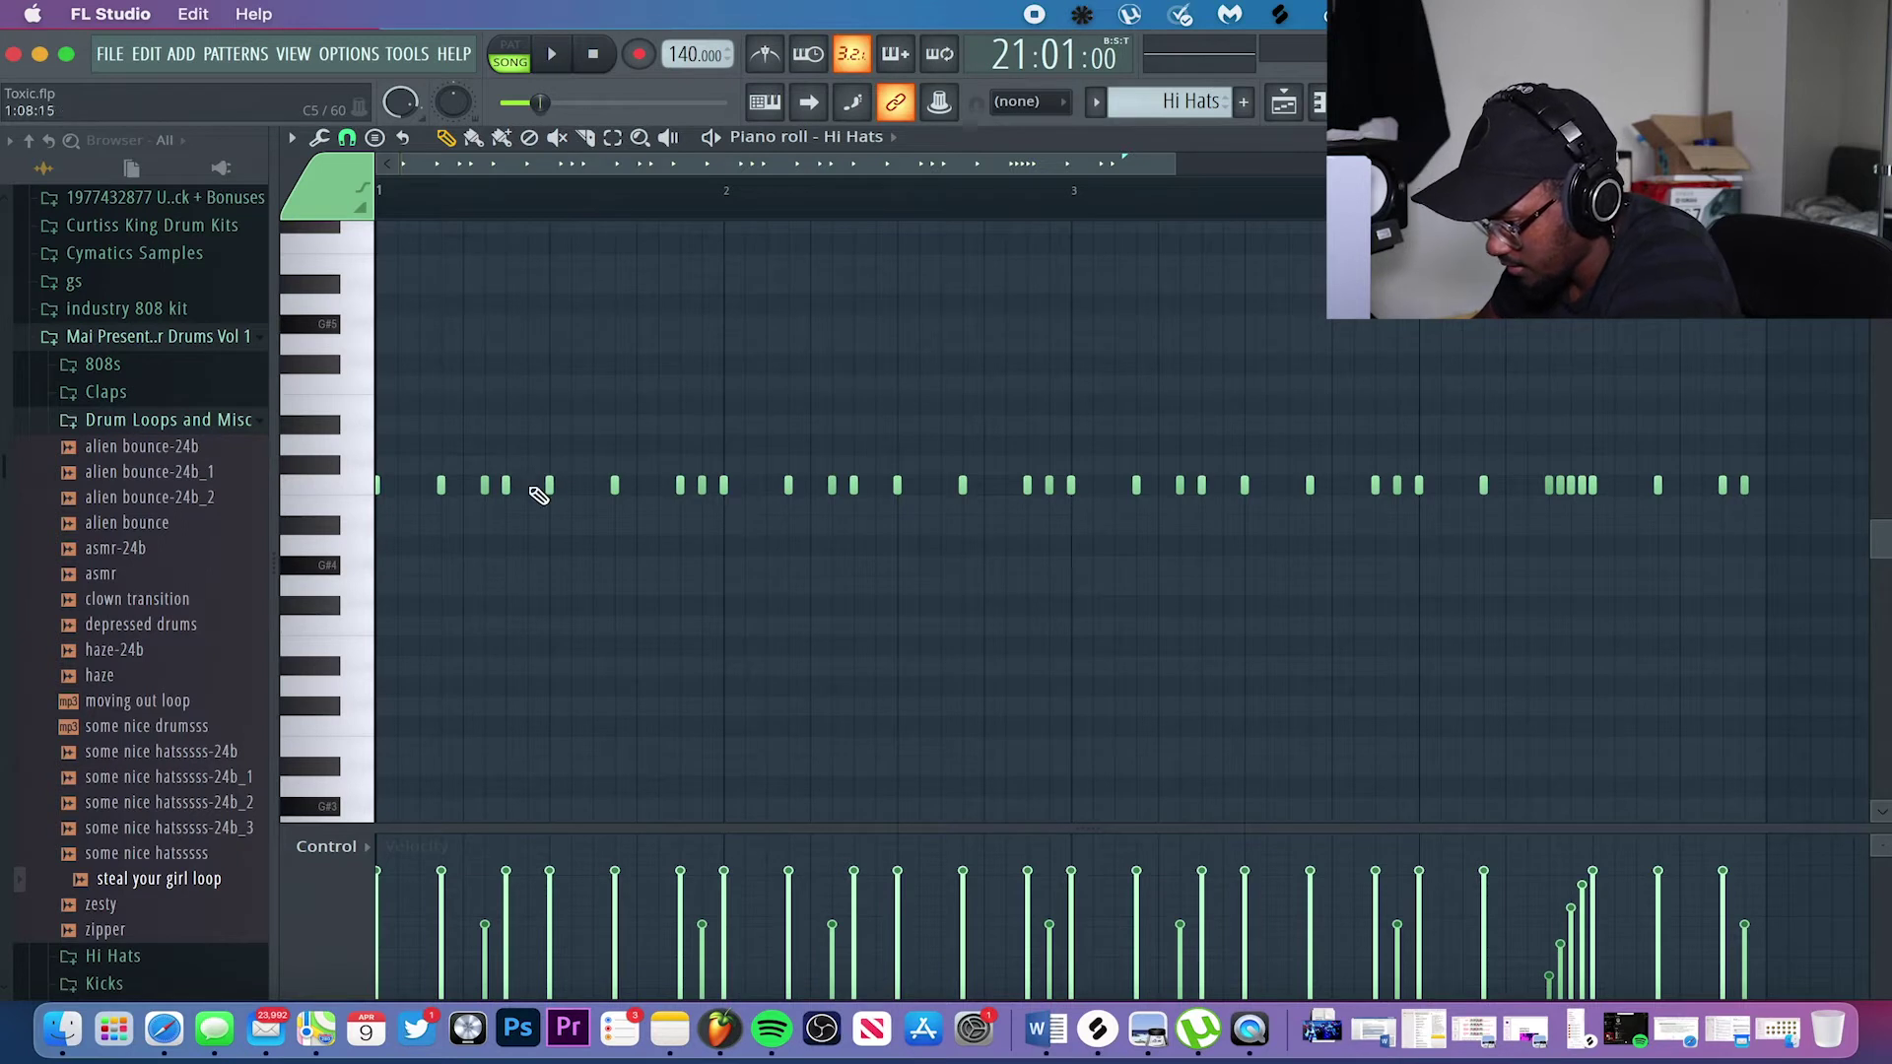
click(505, 486)
click(485, 486)
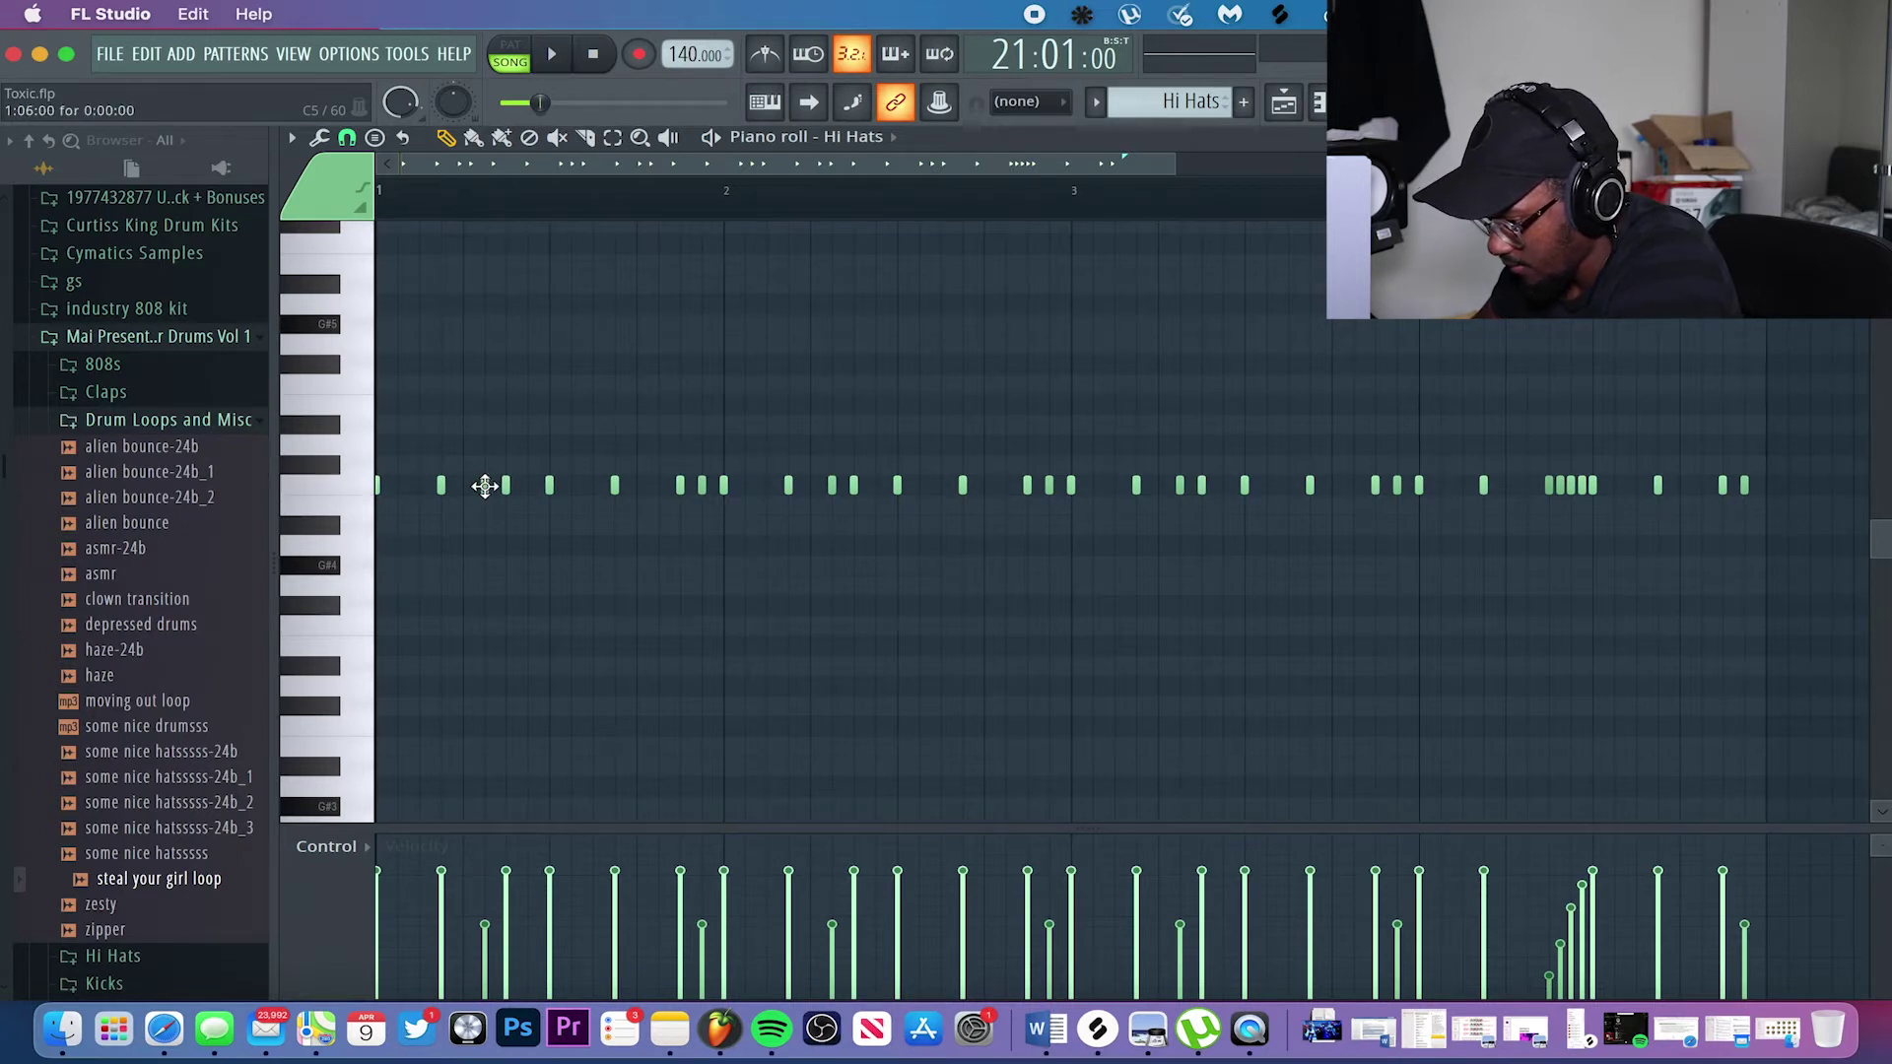
click(440, 486)
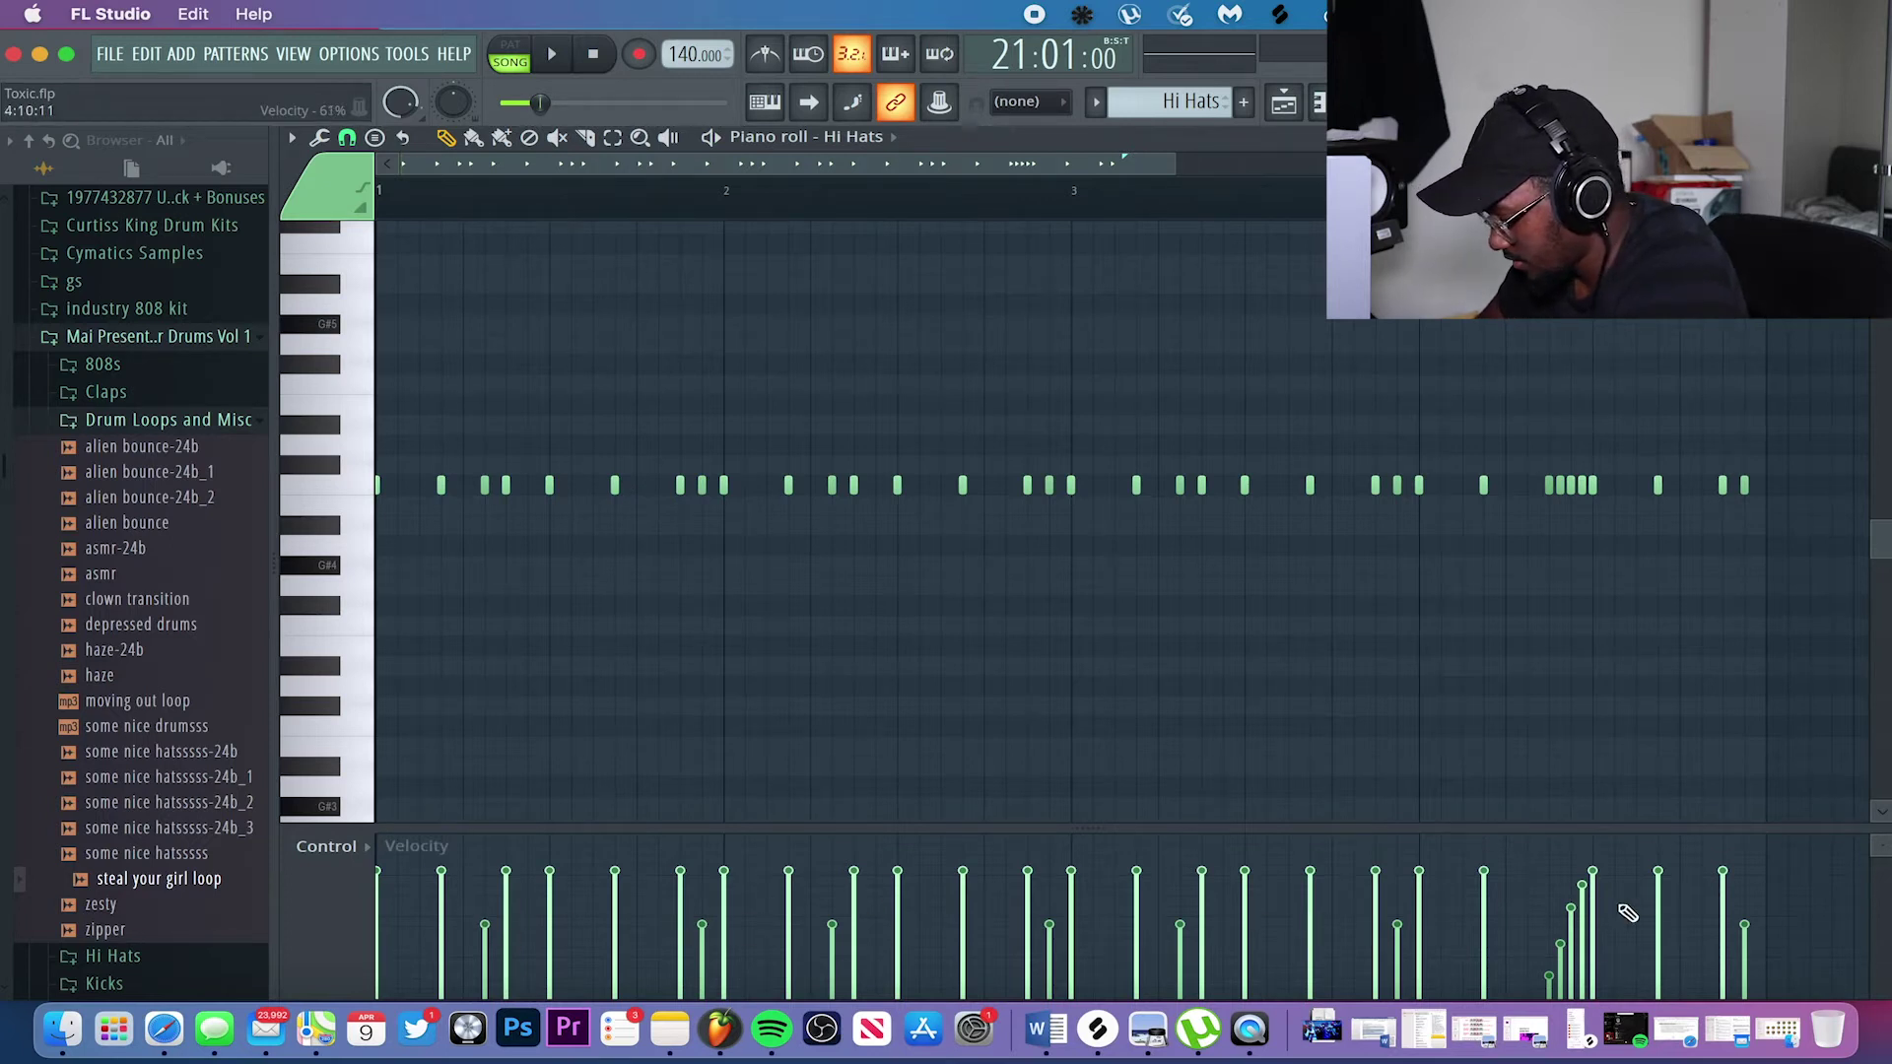
Play the Hi Hats pattern from its start through the fast roll in bar 4, then stop playback.
scroll(920, 599, down, 3)
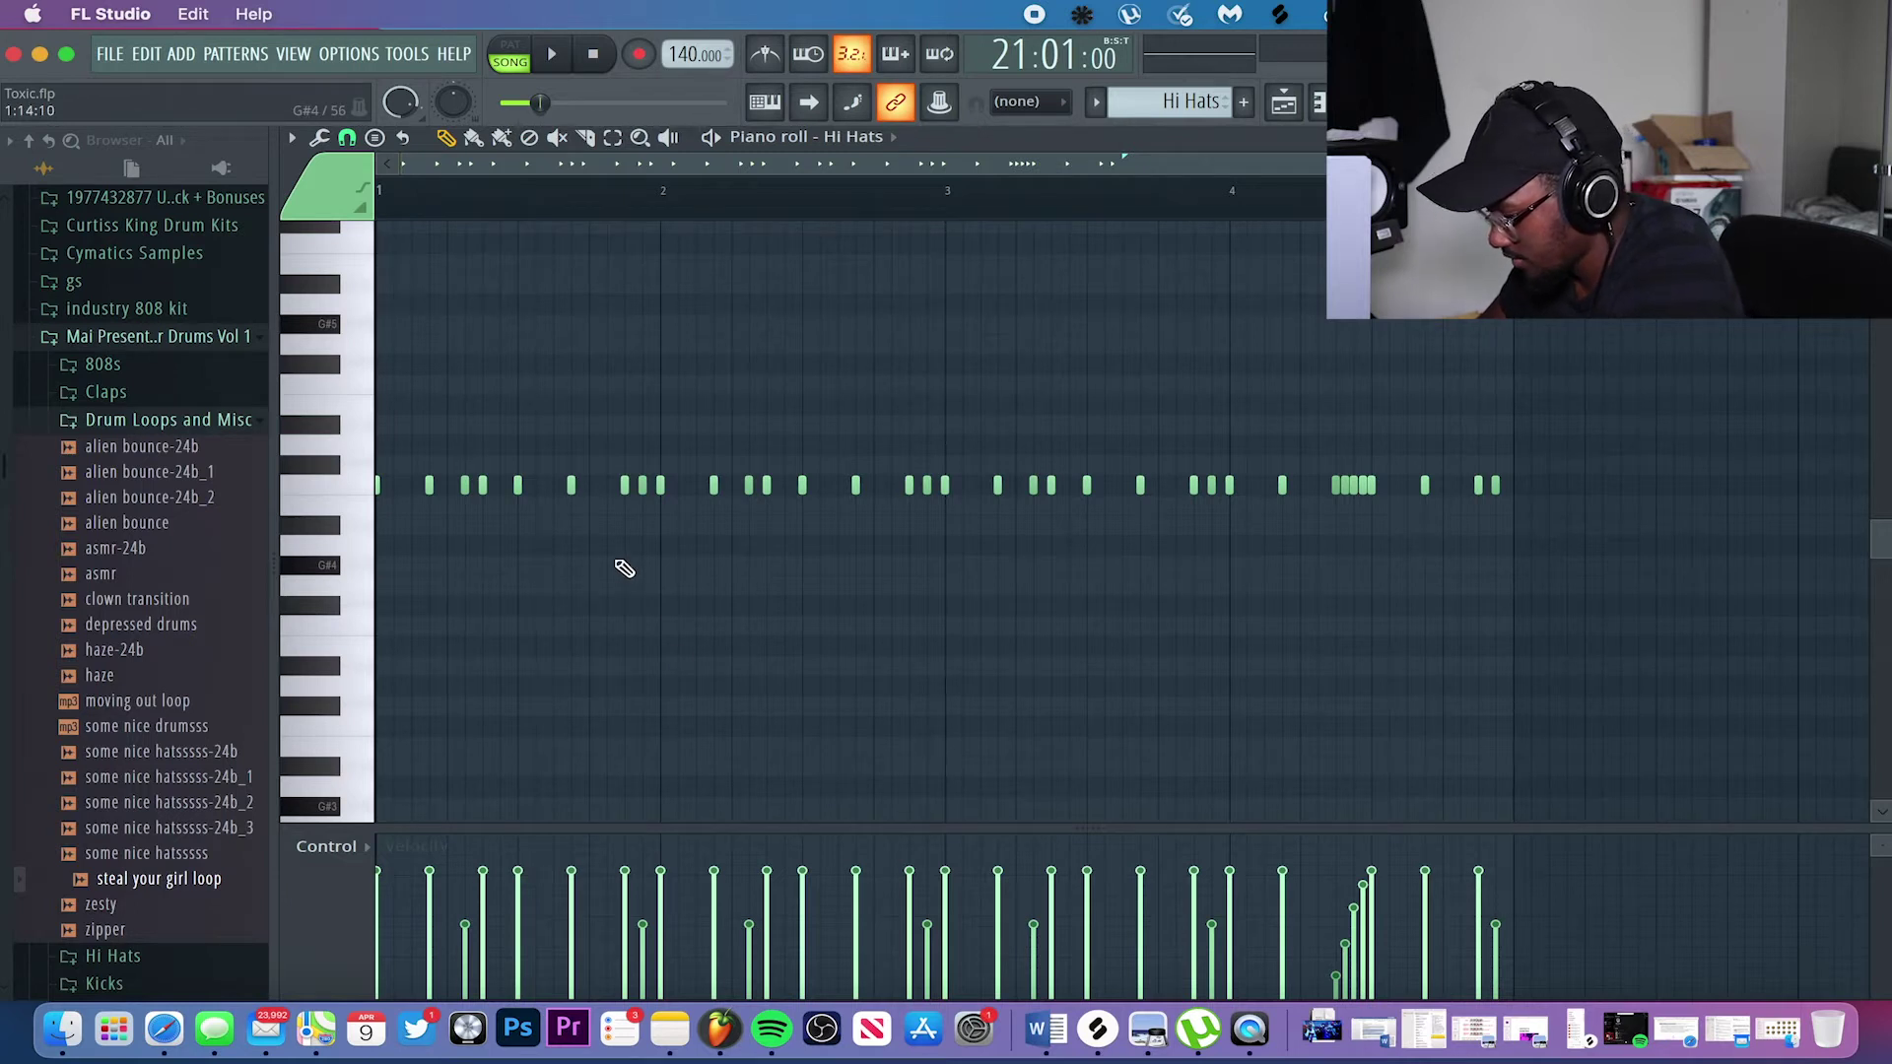
key(space)
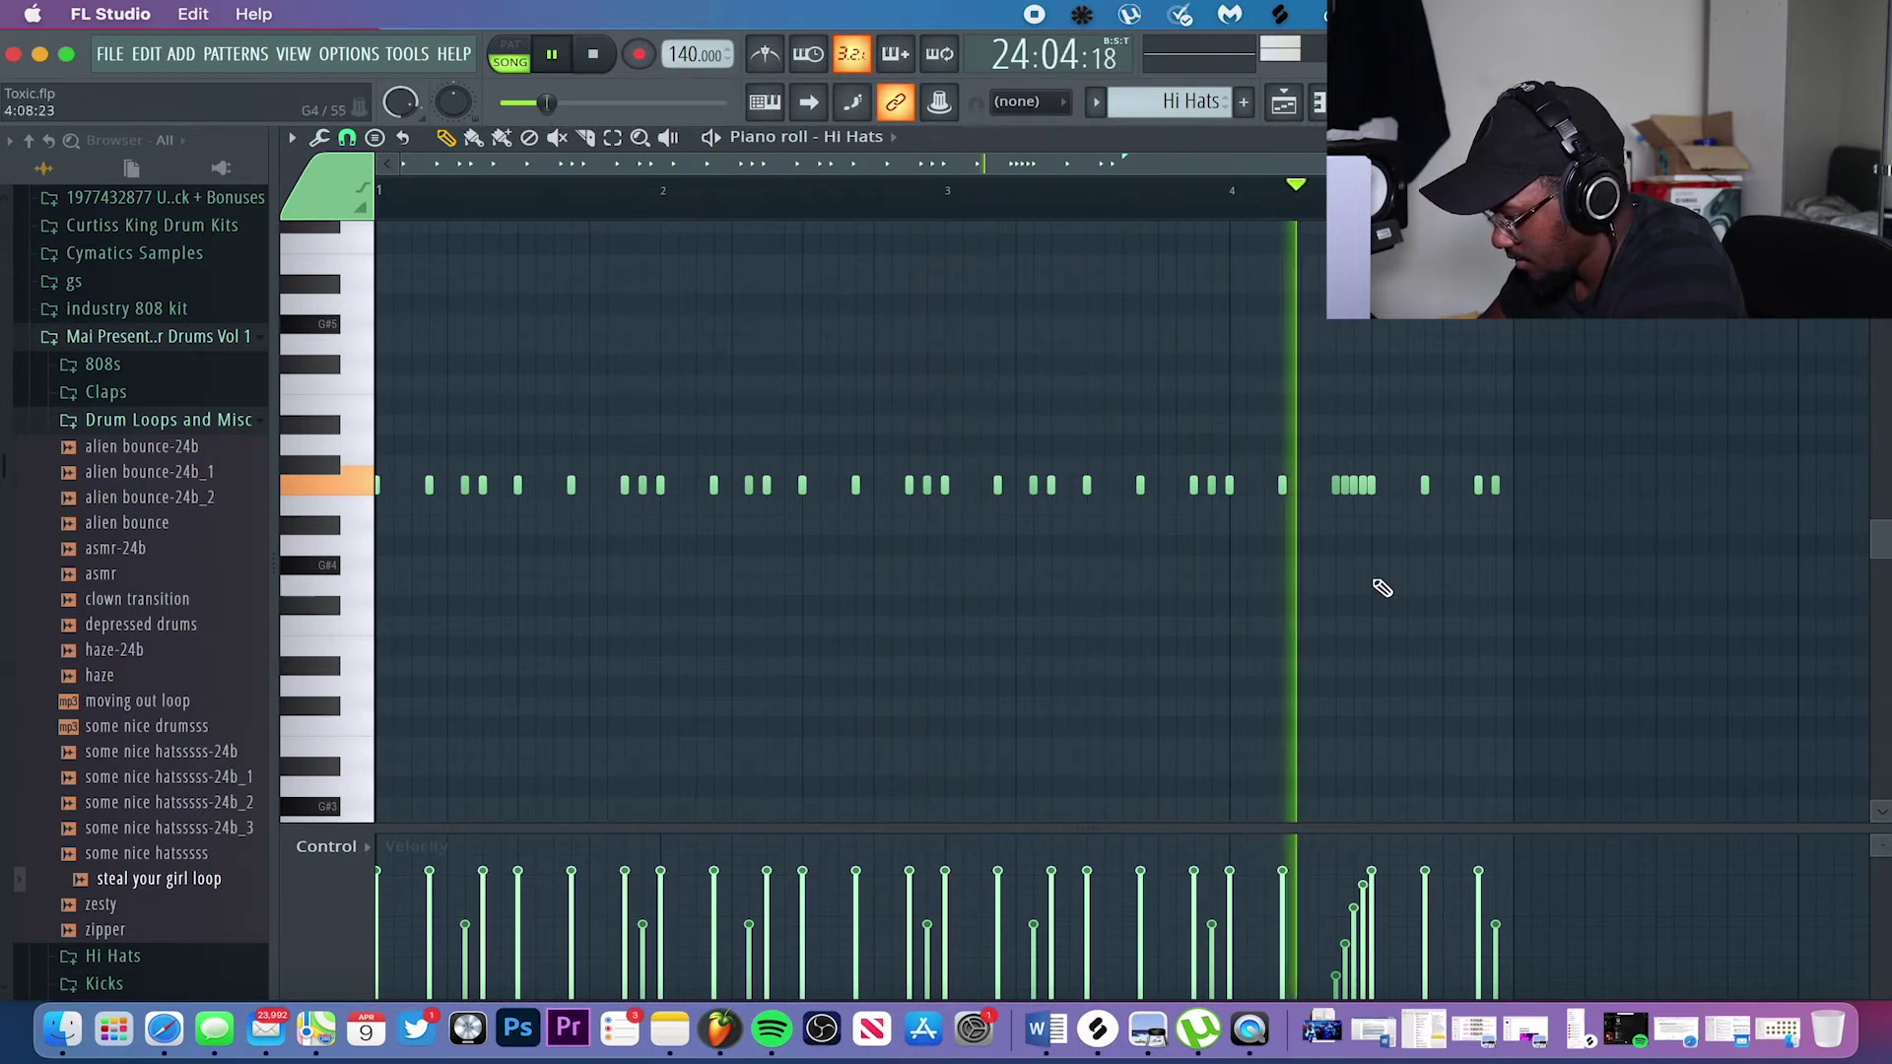
key(space)
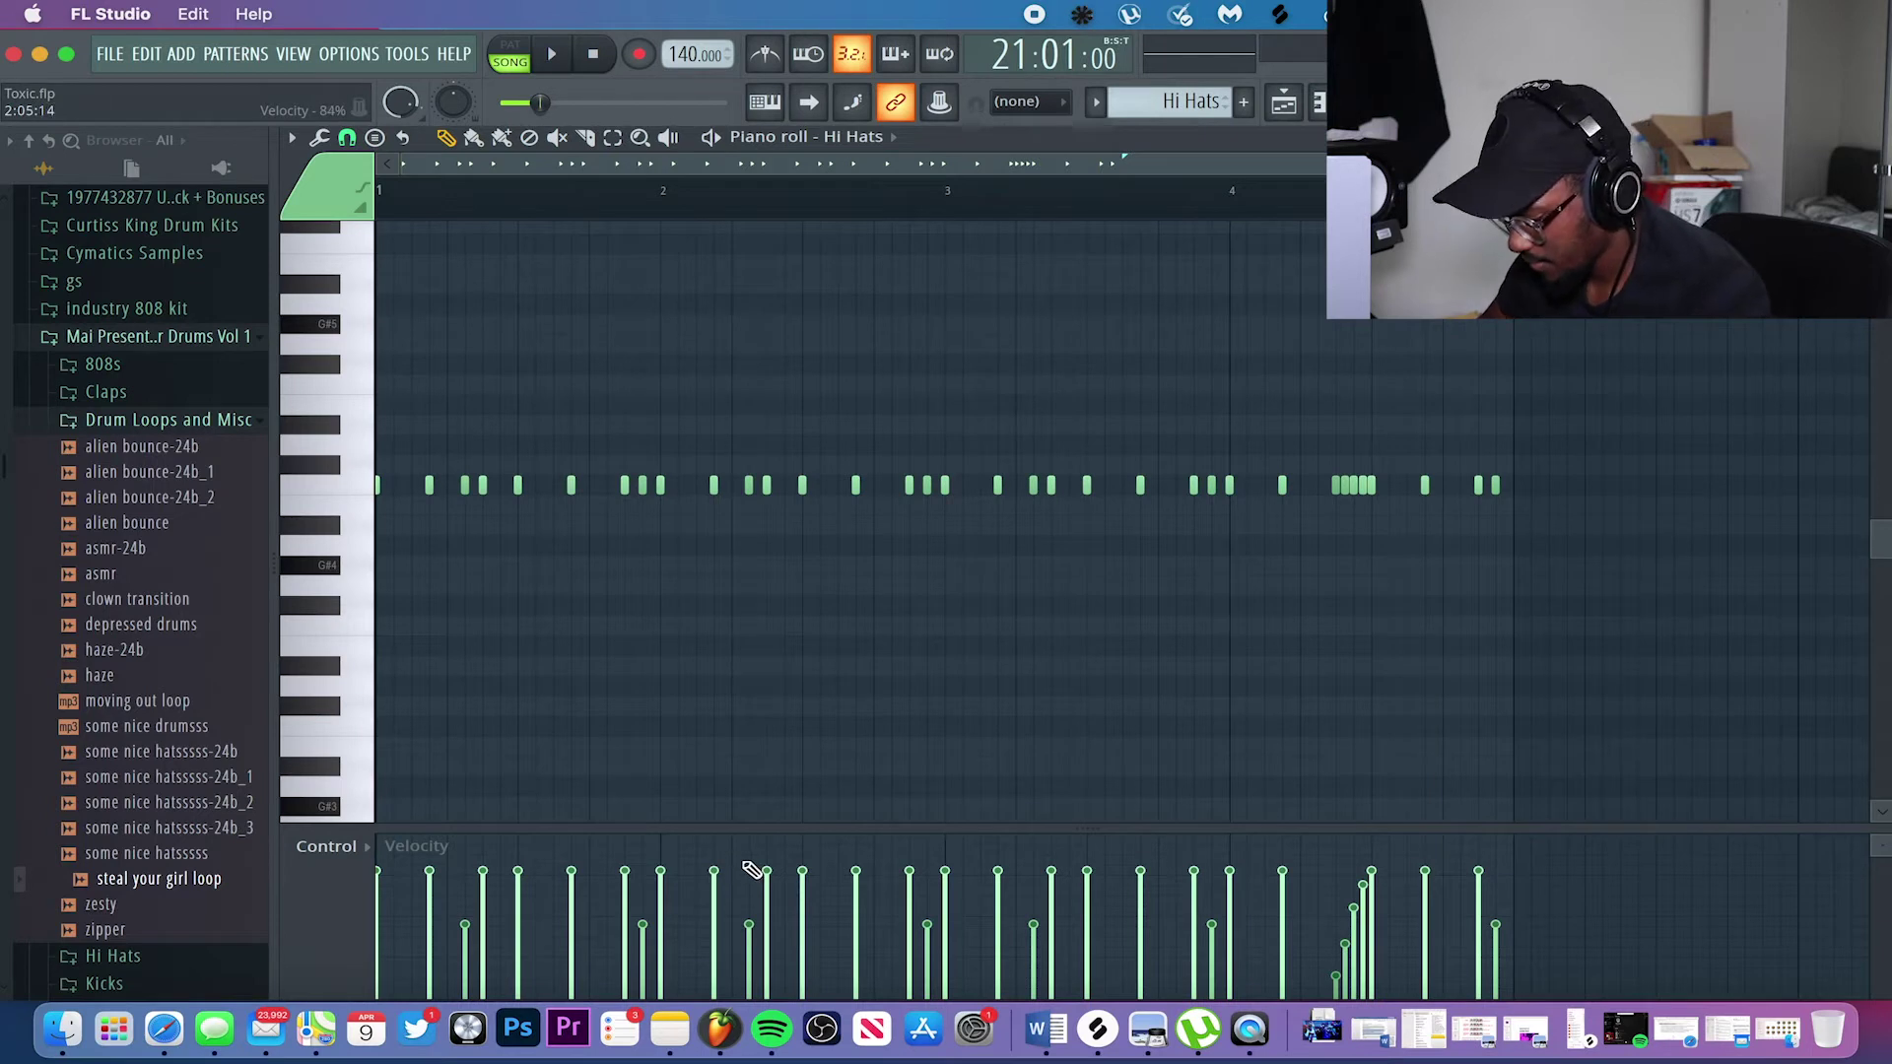
Try raising the softer hi-hat velocities in bars 1 and 2 to the level of the others, and undo the edit after playing it.
drag(752, 870, 453, 871)
key(space)
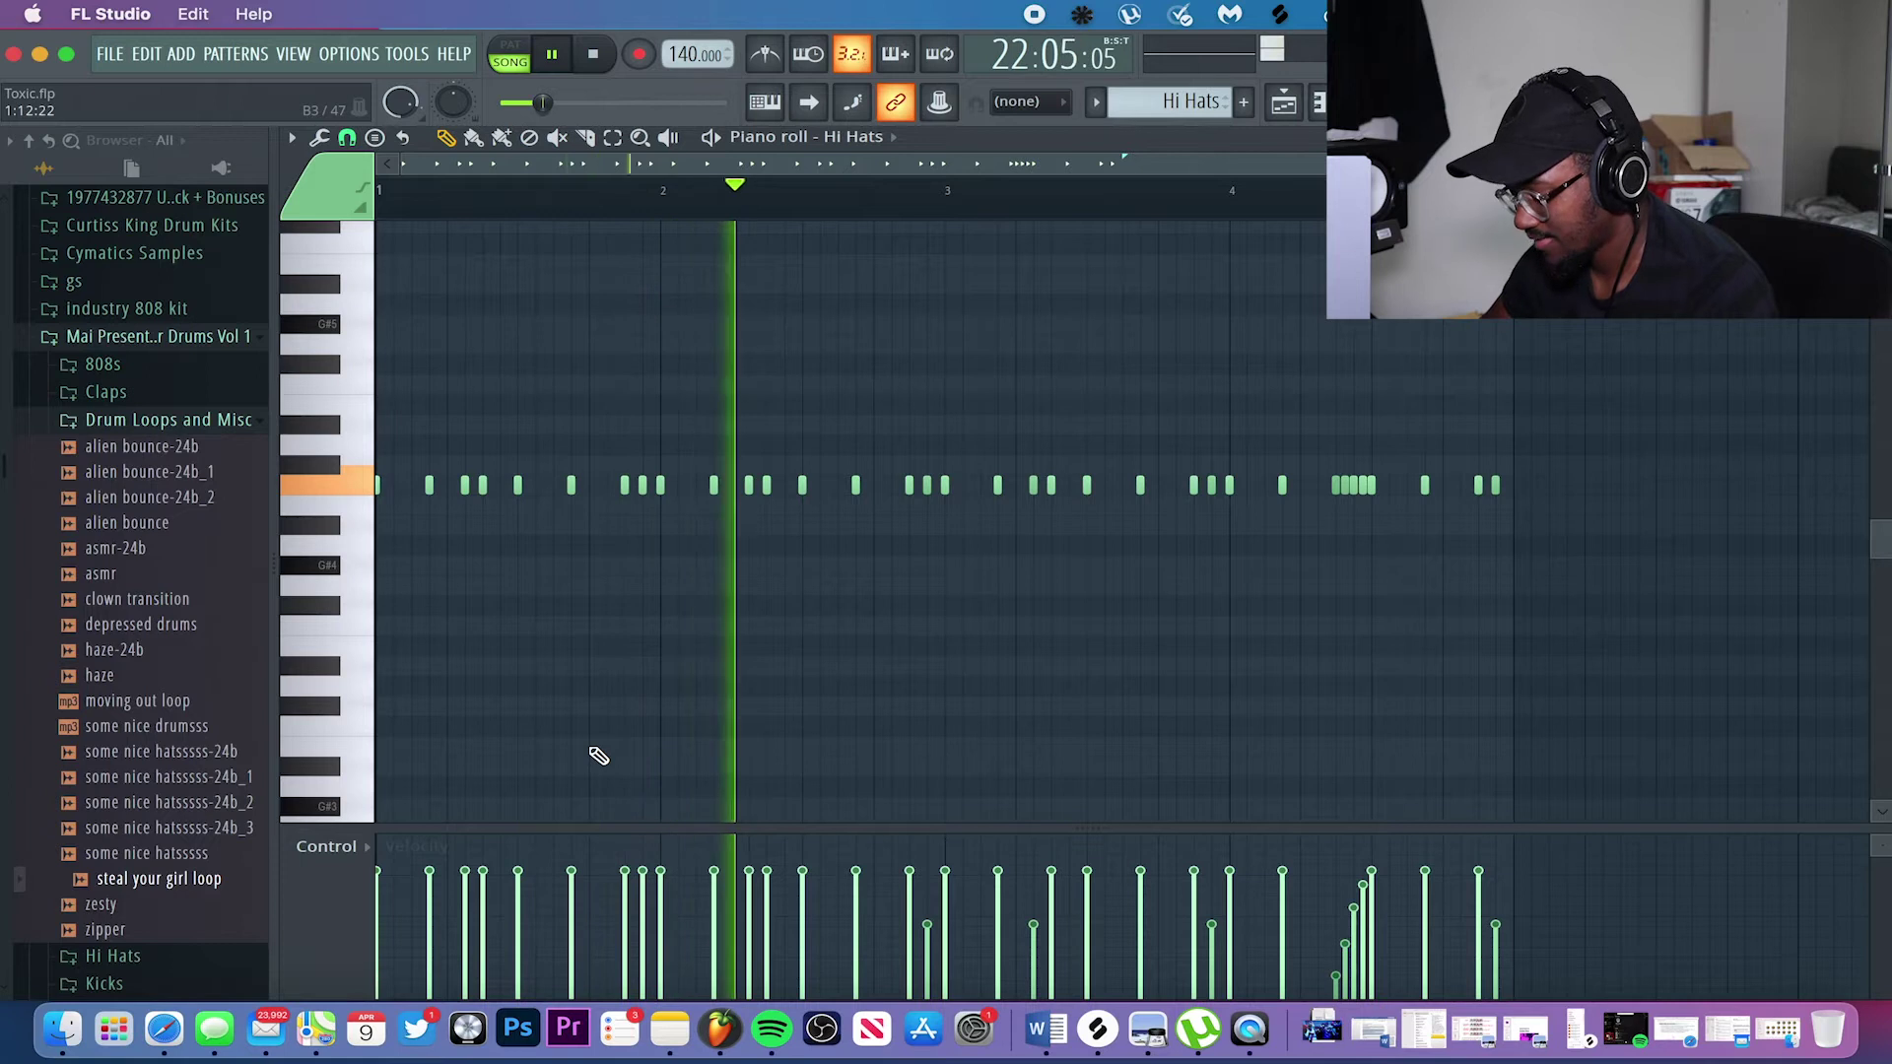
key(space)
key(super+z)
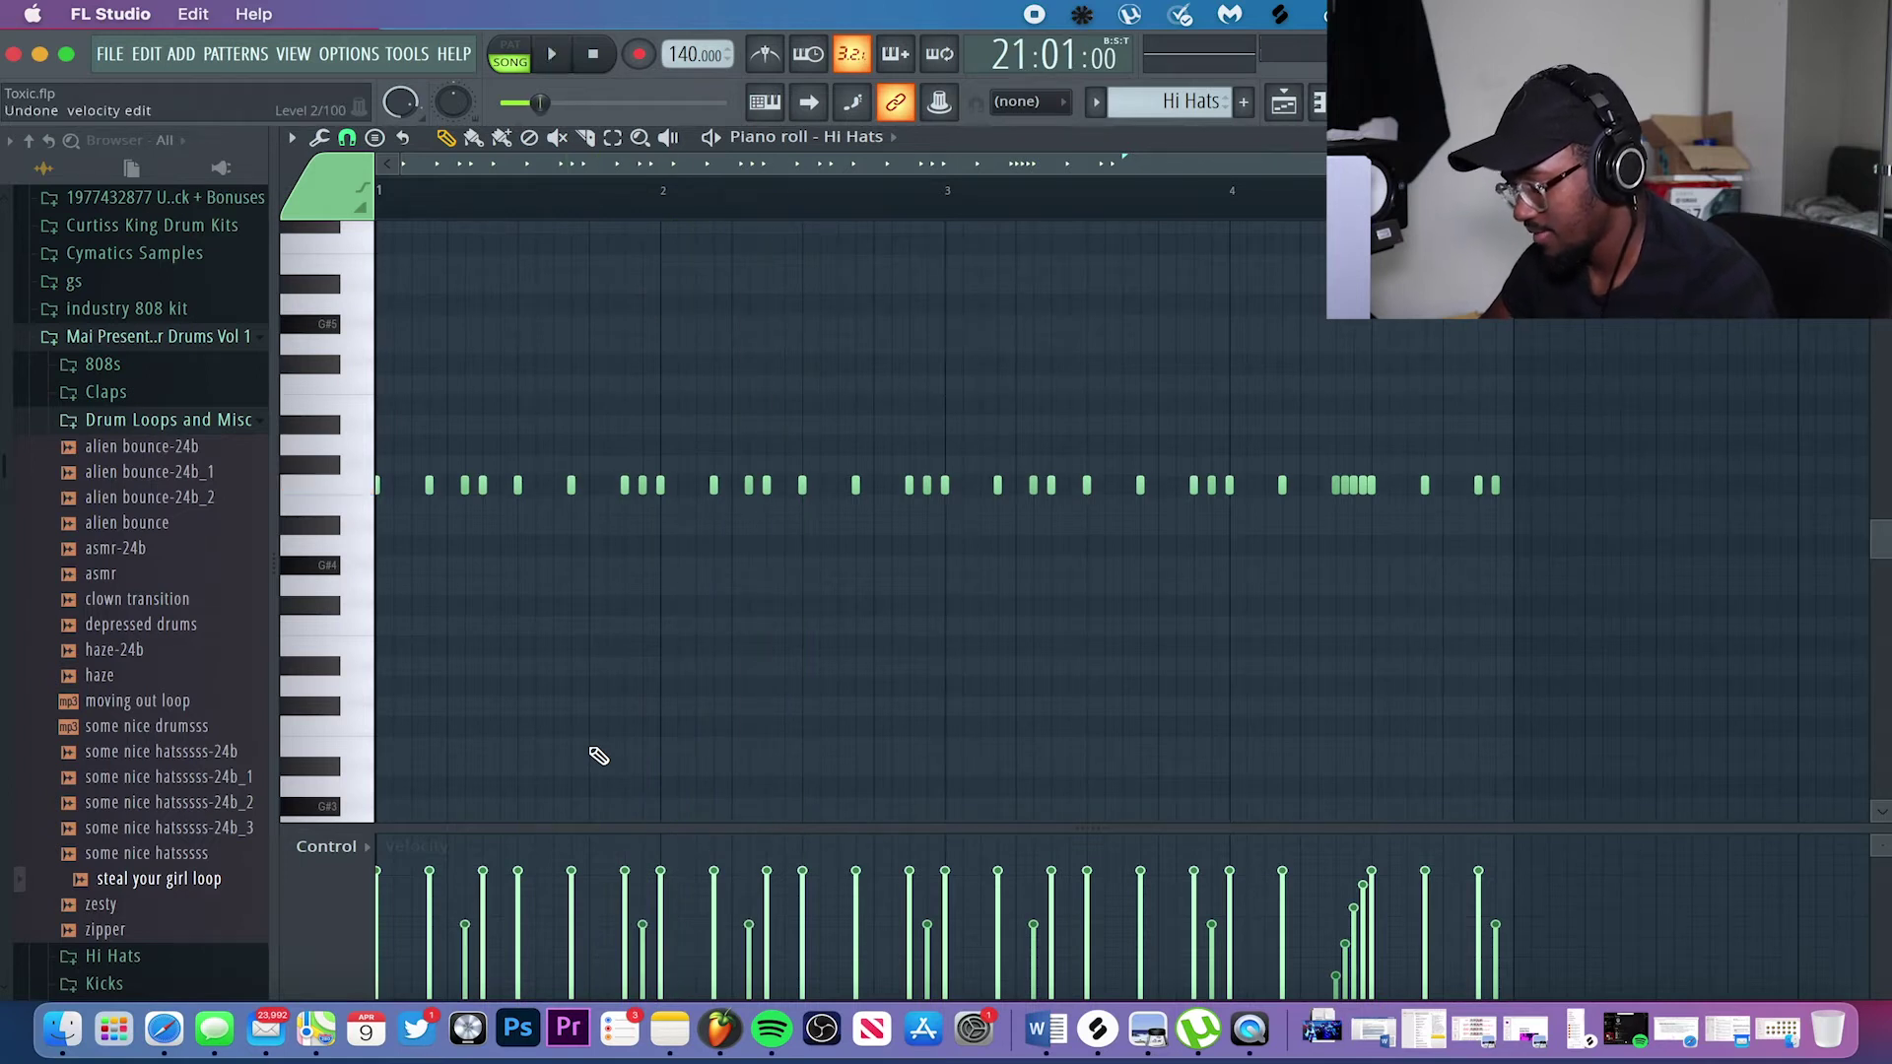
Play the Hi Hats pattern again with its varied velocities, then close the piano roll.
key(space)
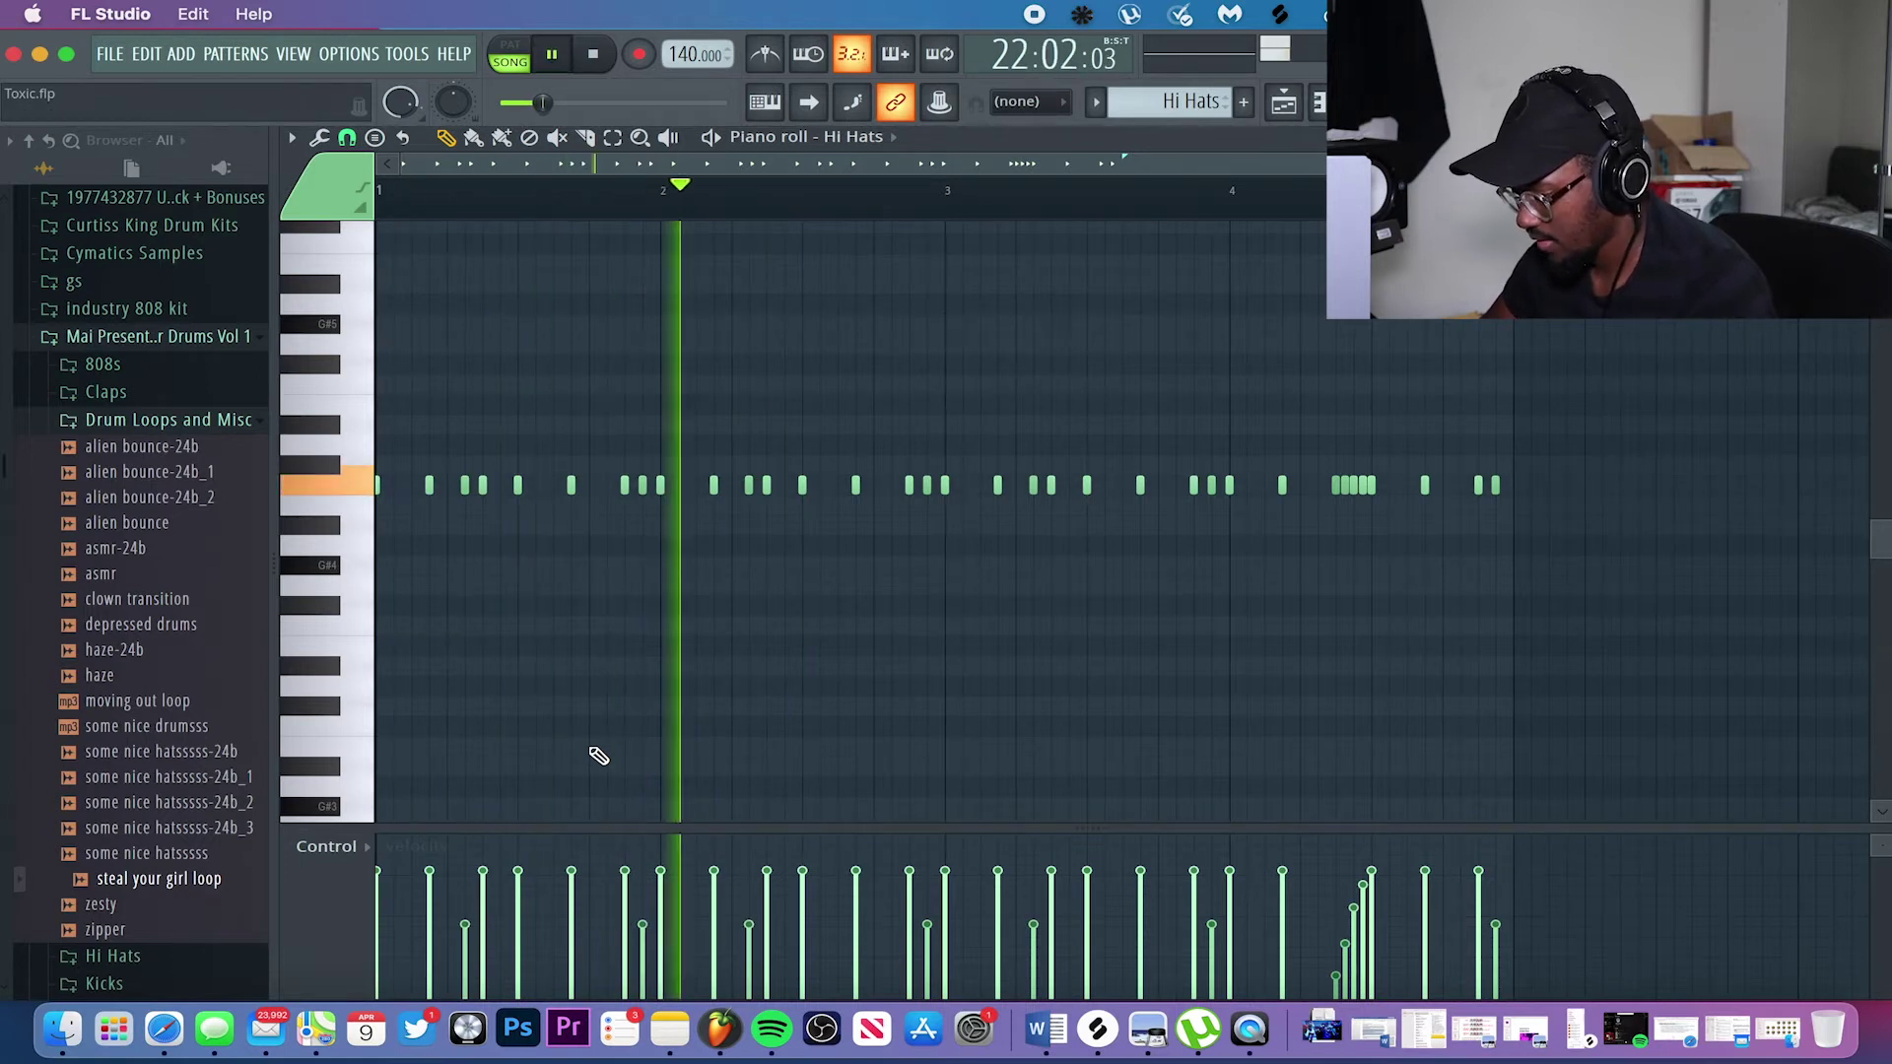
key(space)
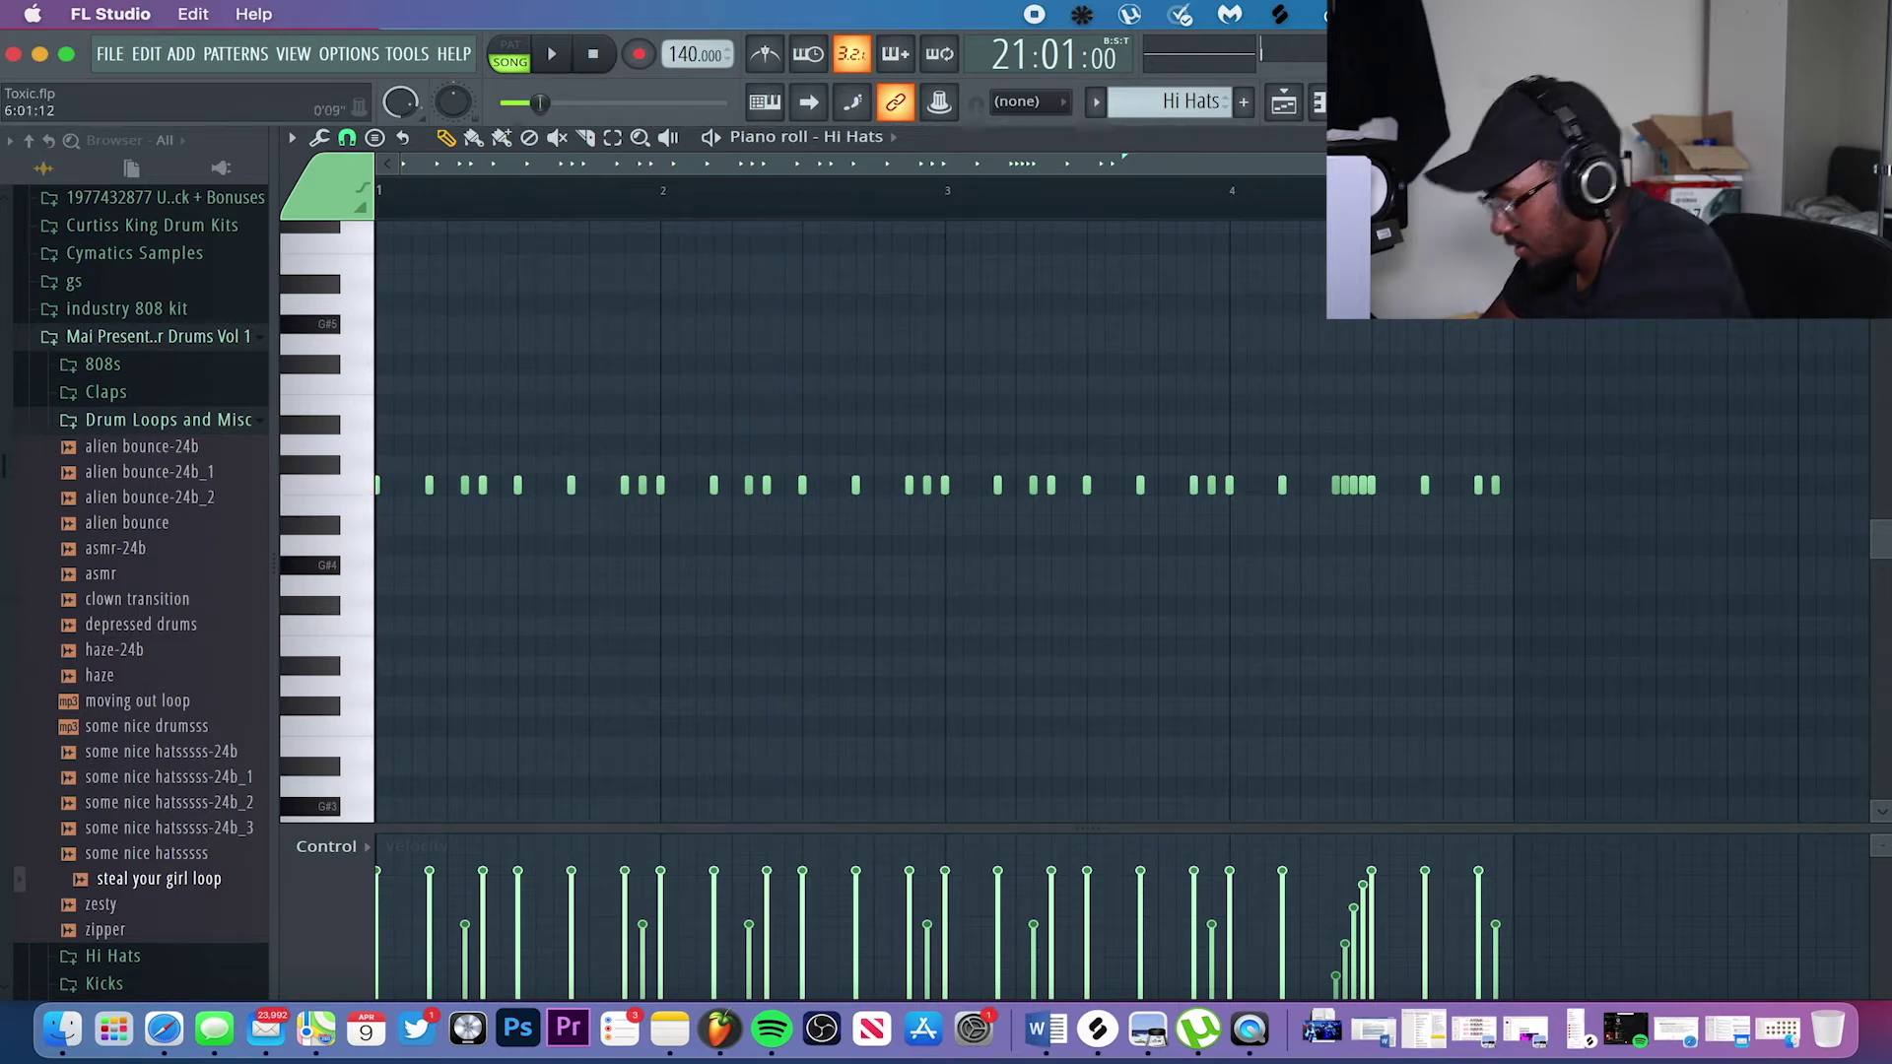
key(Escape)
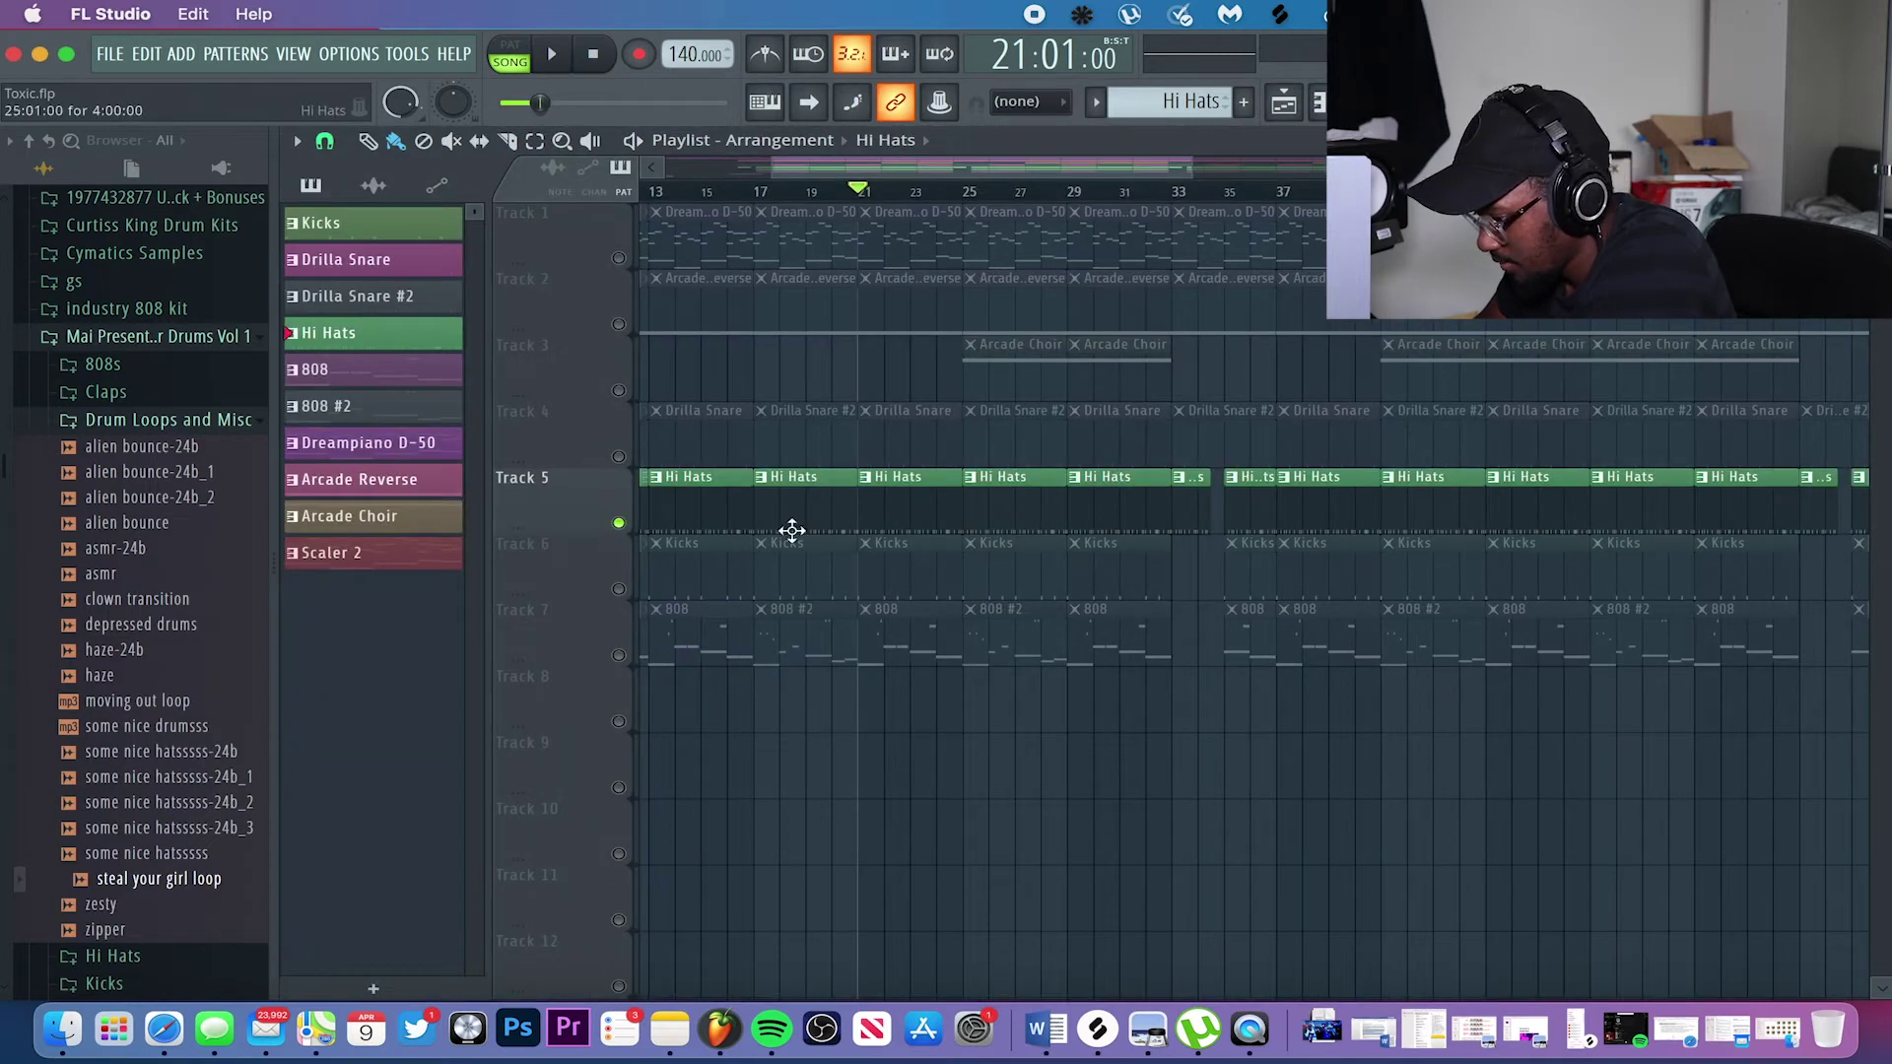
Unmute Track 4 and play the Drilla Snare clips together with the Hi Hats from bar 25.
click(619, 456)
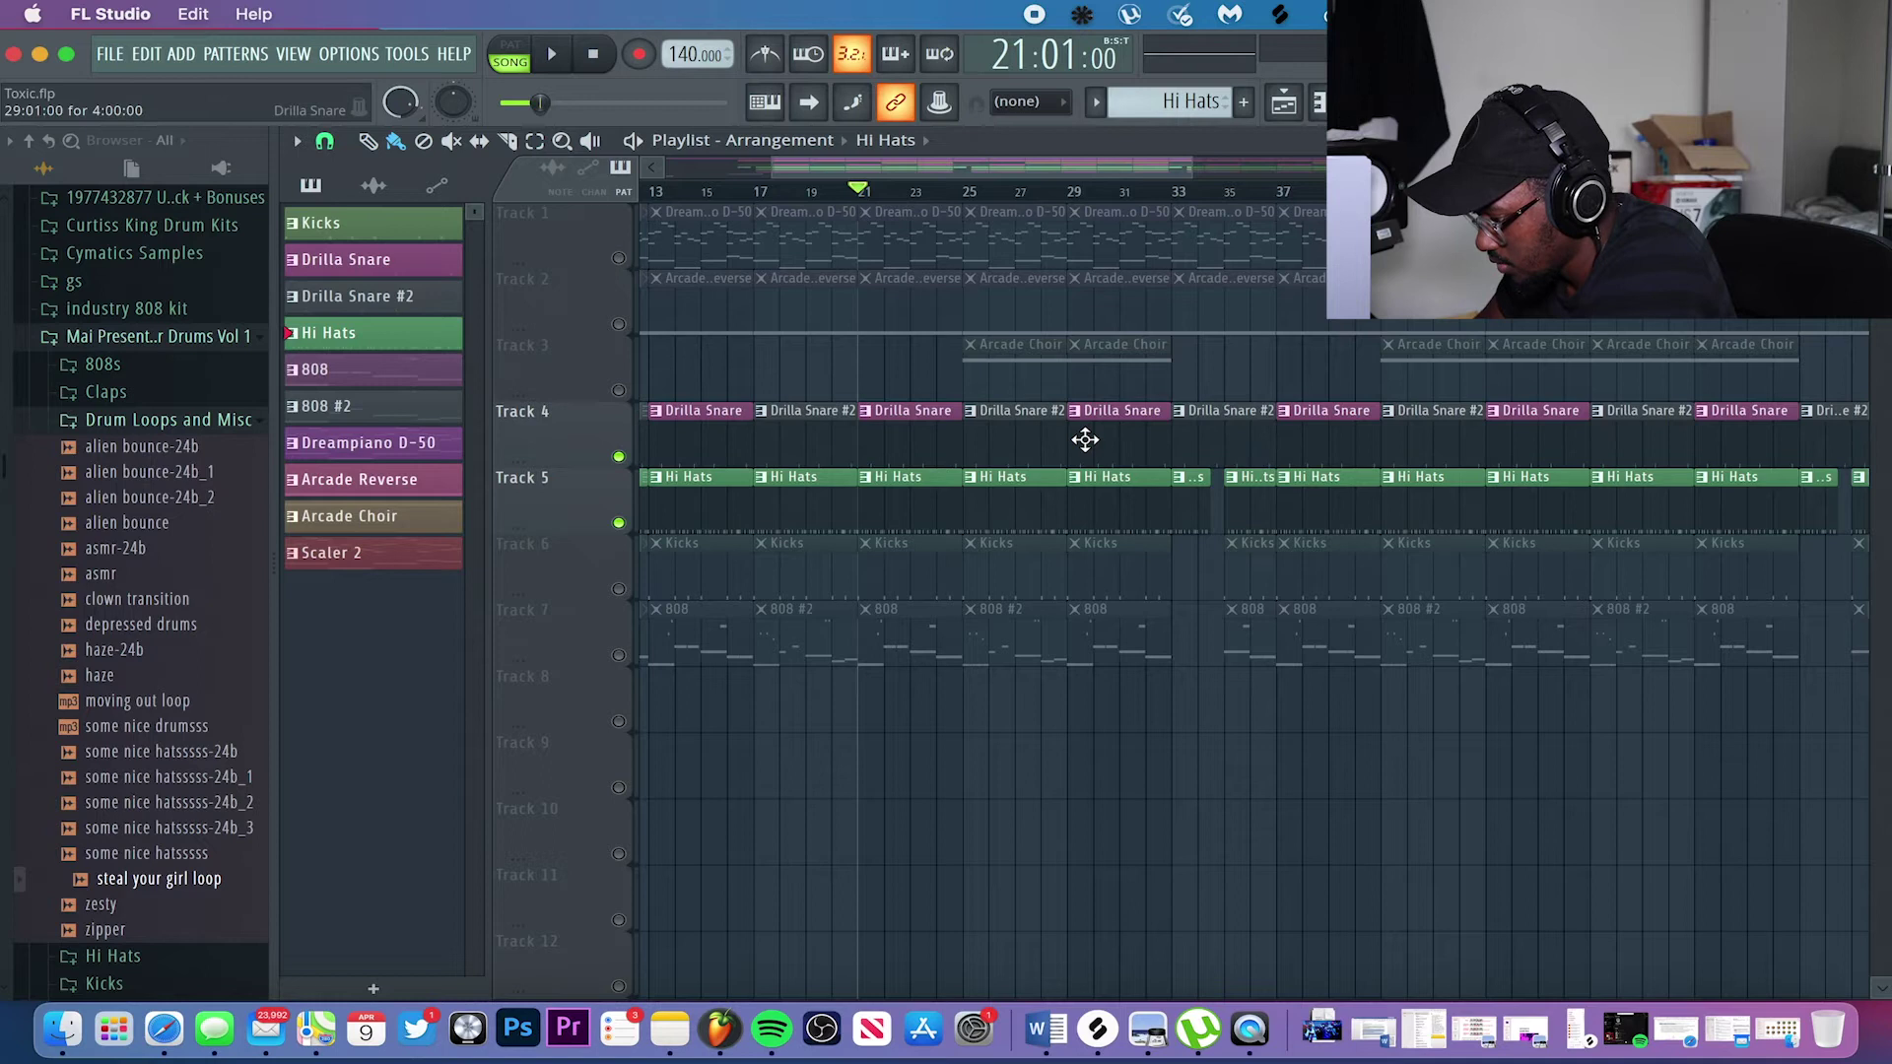
click(964, 190)
key(space)
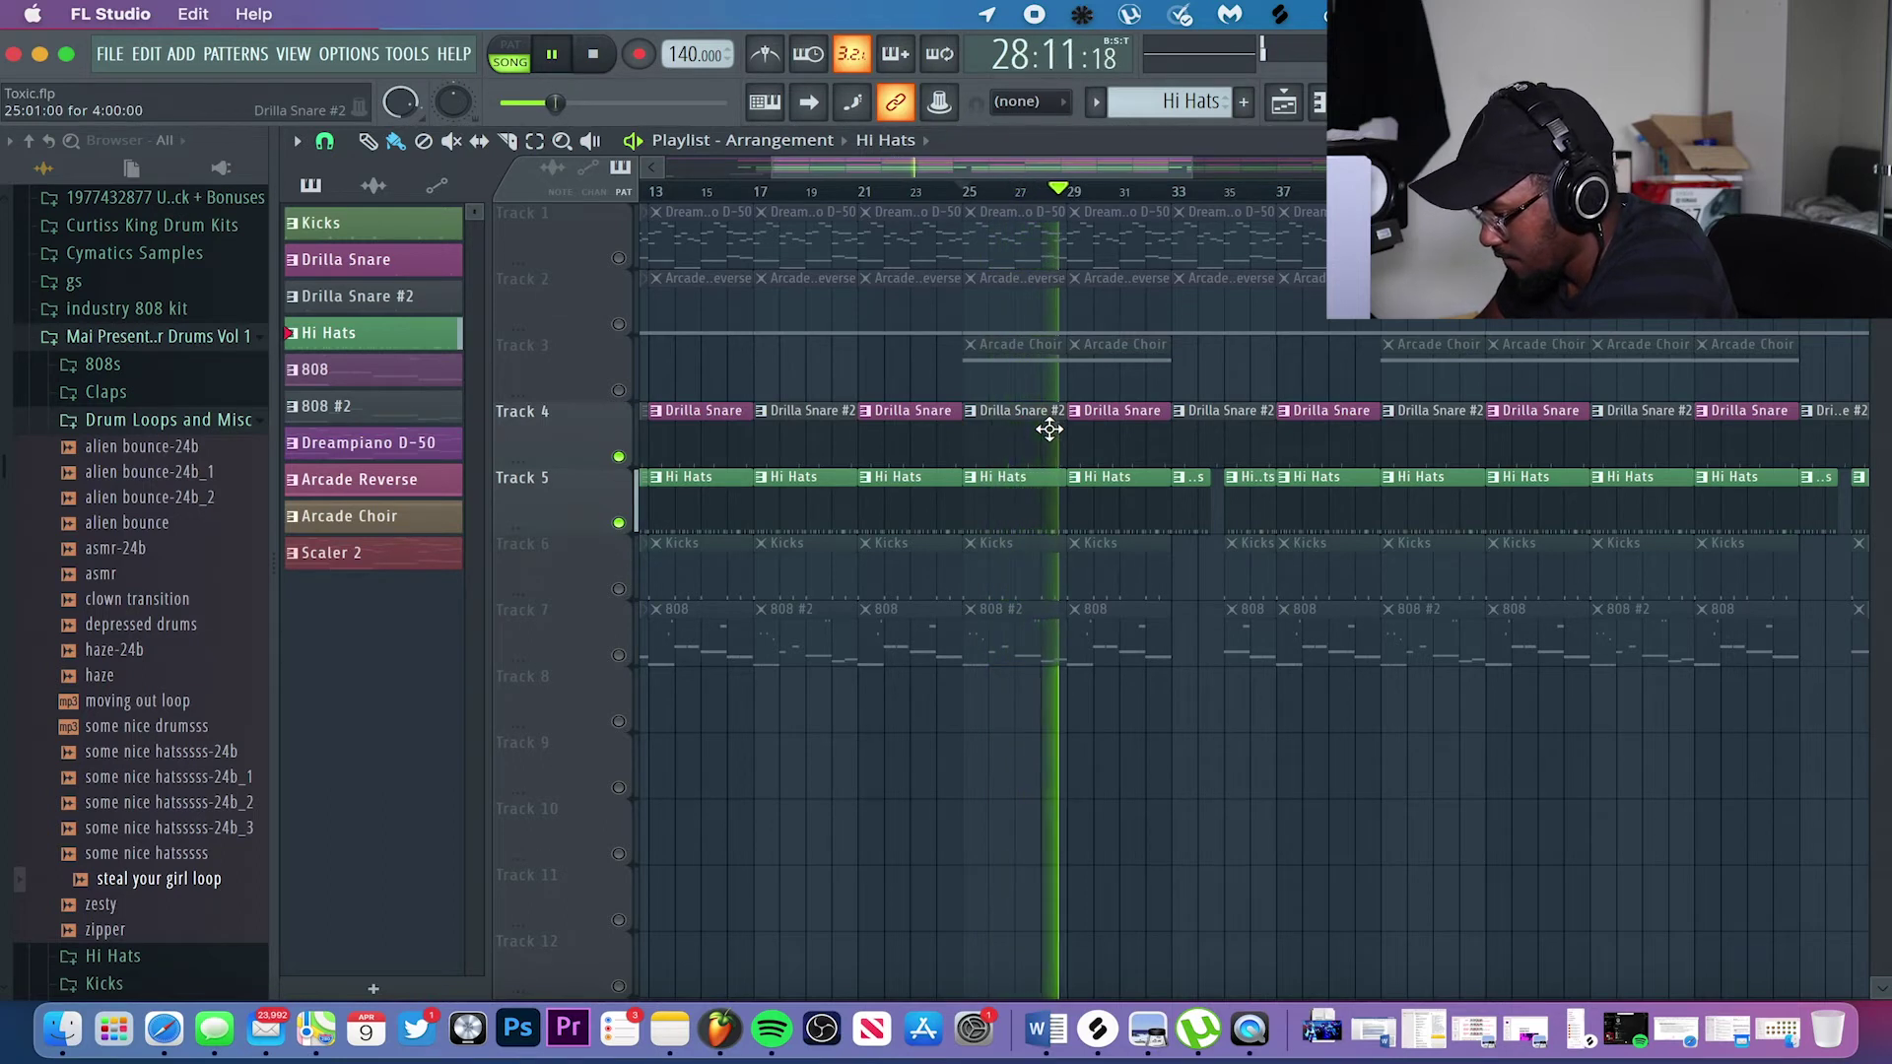
key(space)
Mute Tracks 4 and 5 and unmute Track 6 so that only the Kicks are active.
click(619, 456)
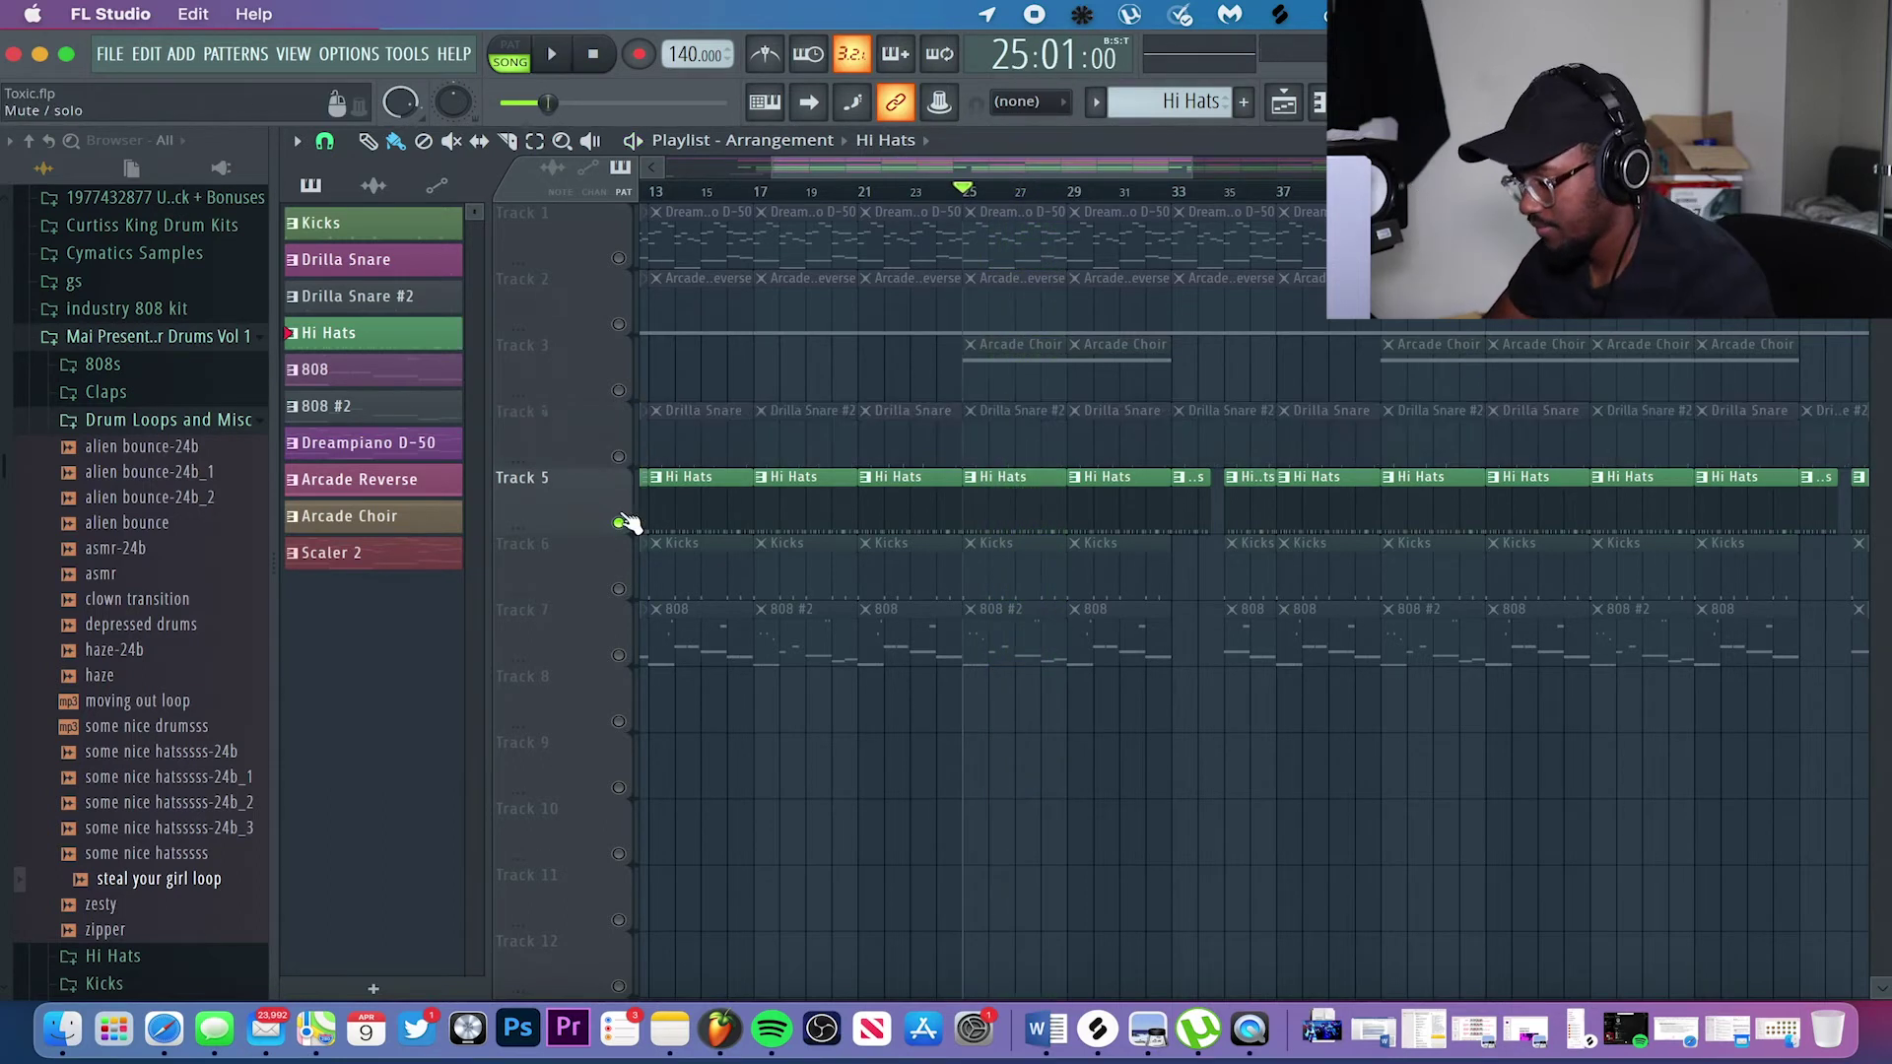
click(618, 522)
click(619, 588)
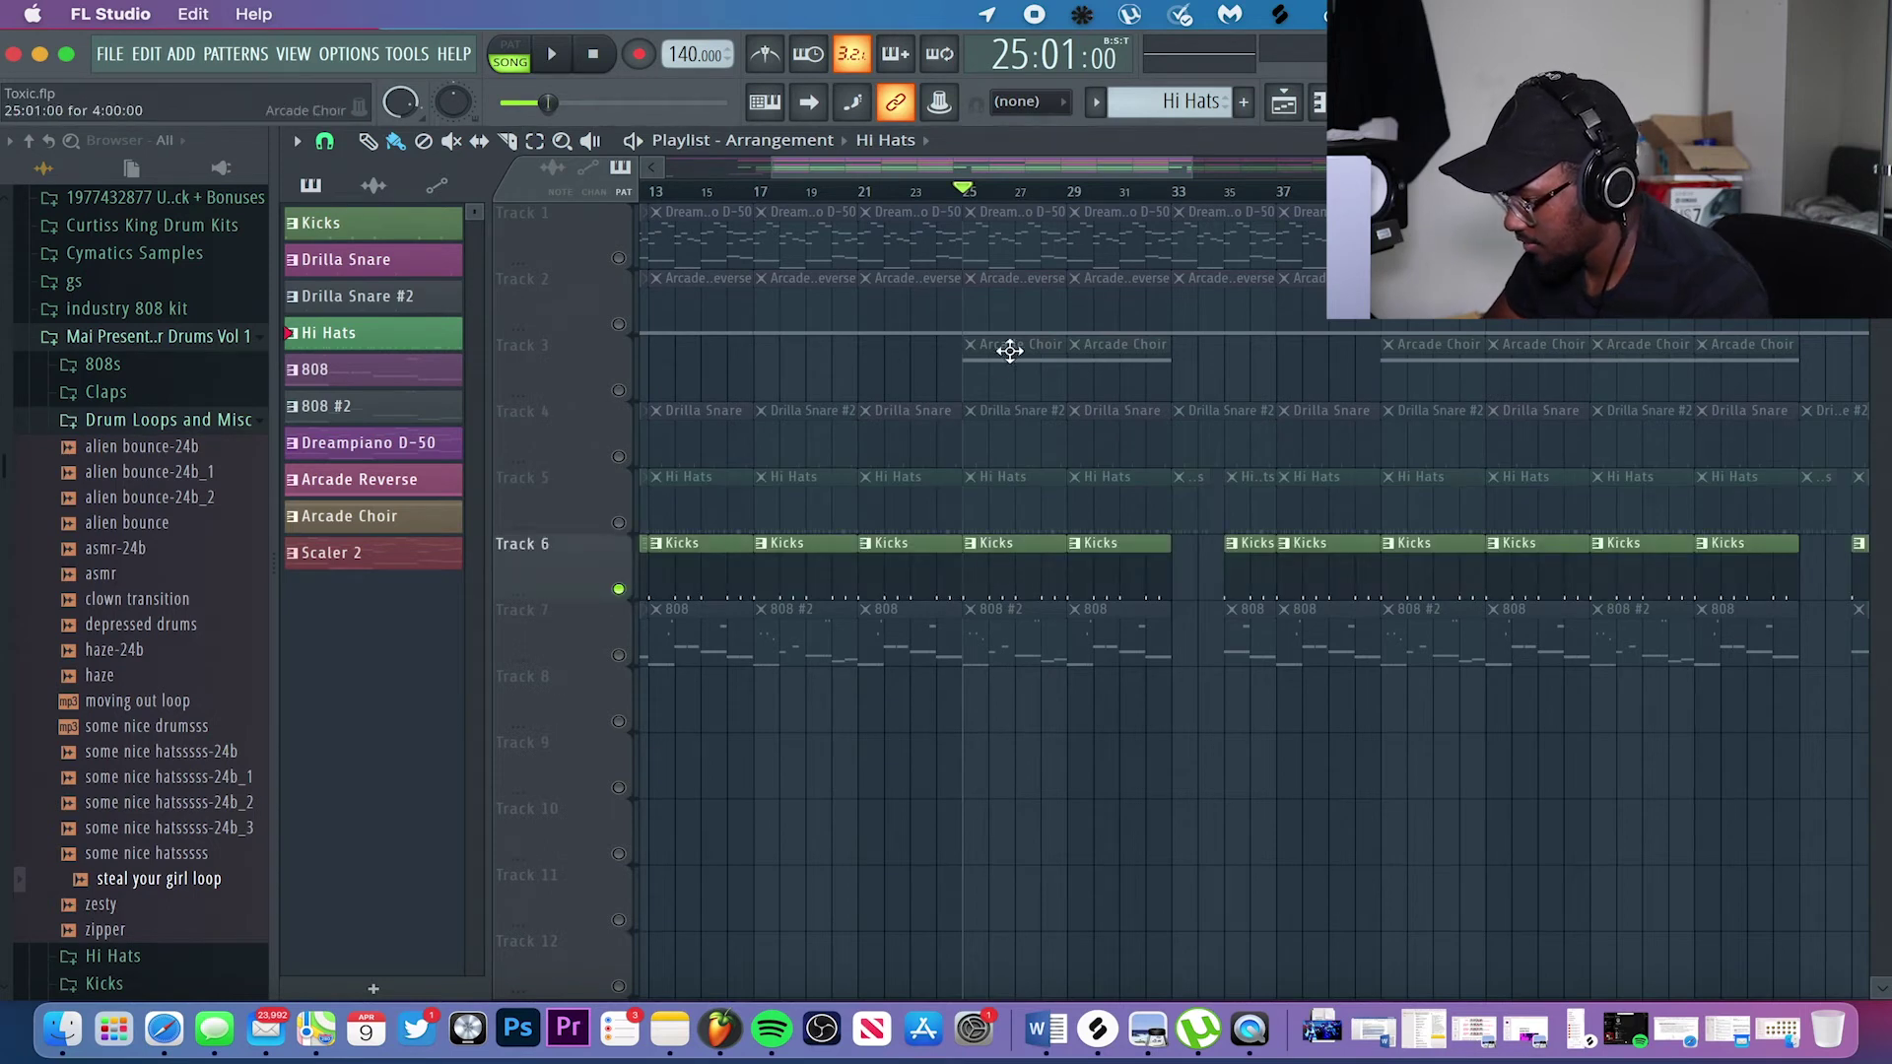
Open the Kicks clip at bar 25 in the piano roll, check the bar 4 kick notes, and close it.
double_click(1003, 572)
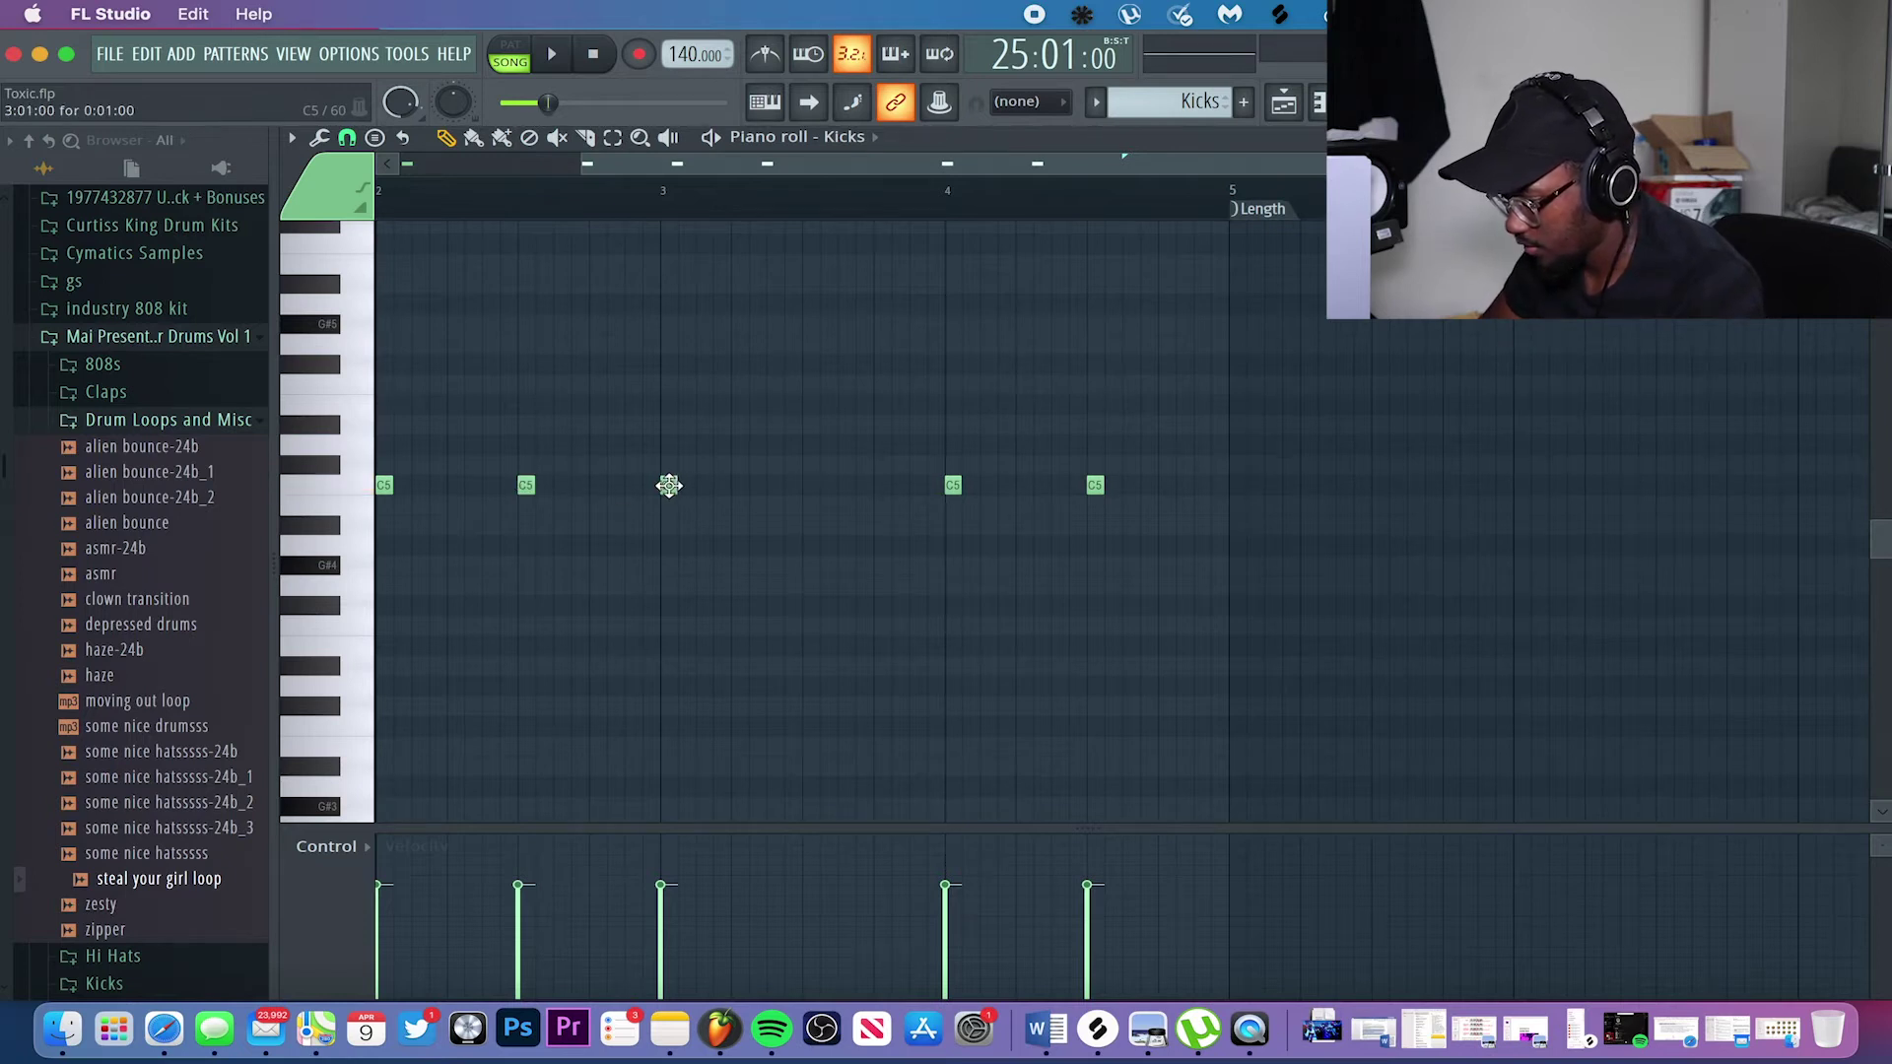
click(952, 488)
click(1091, 486)
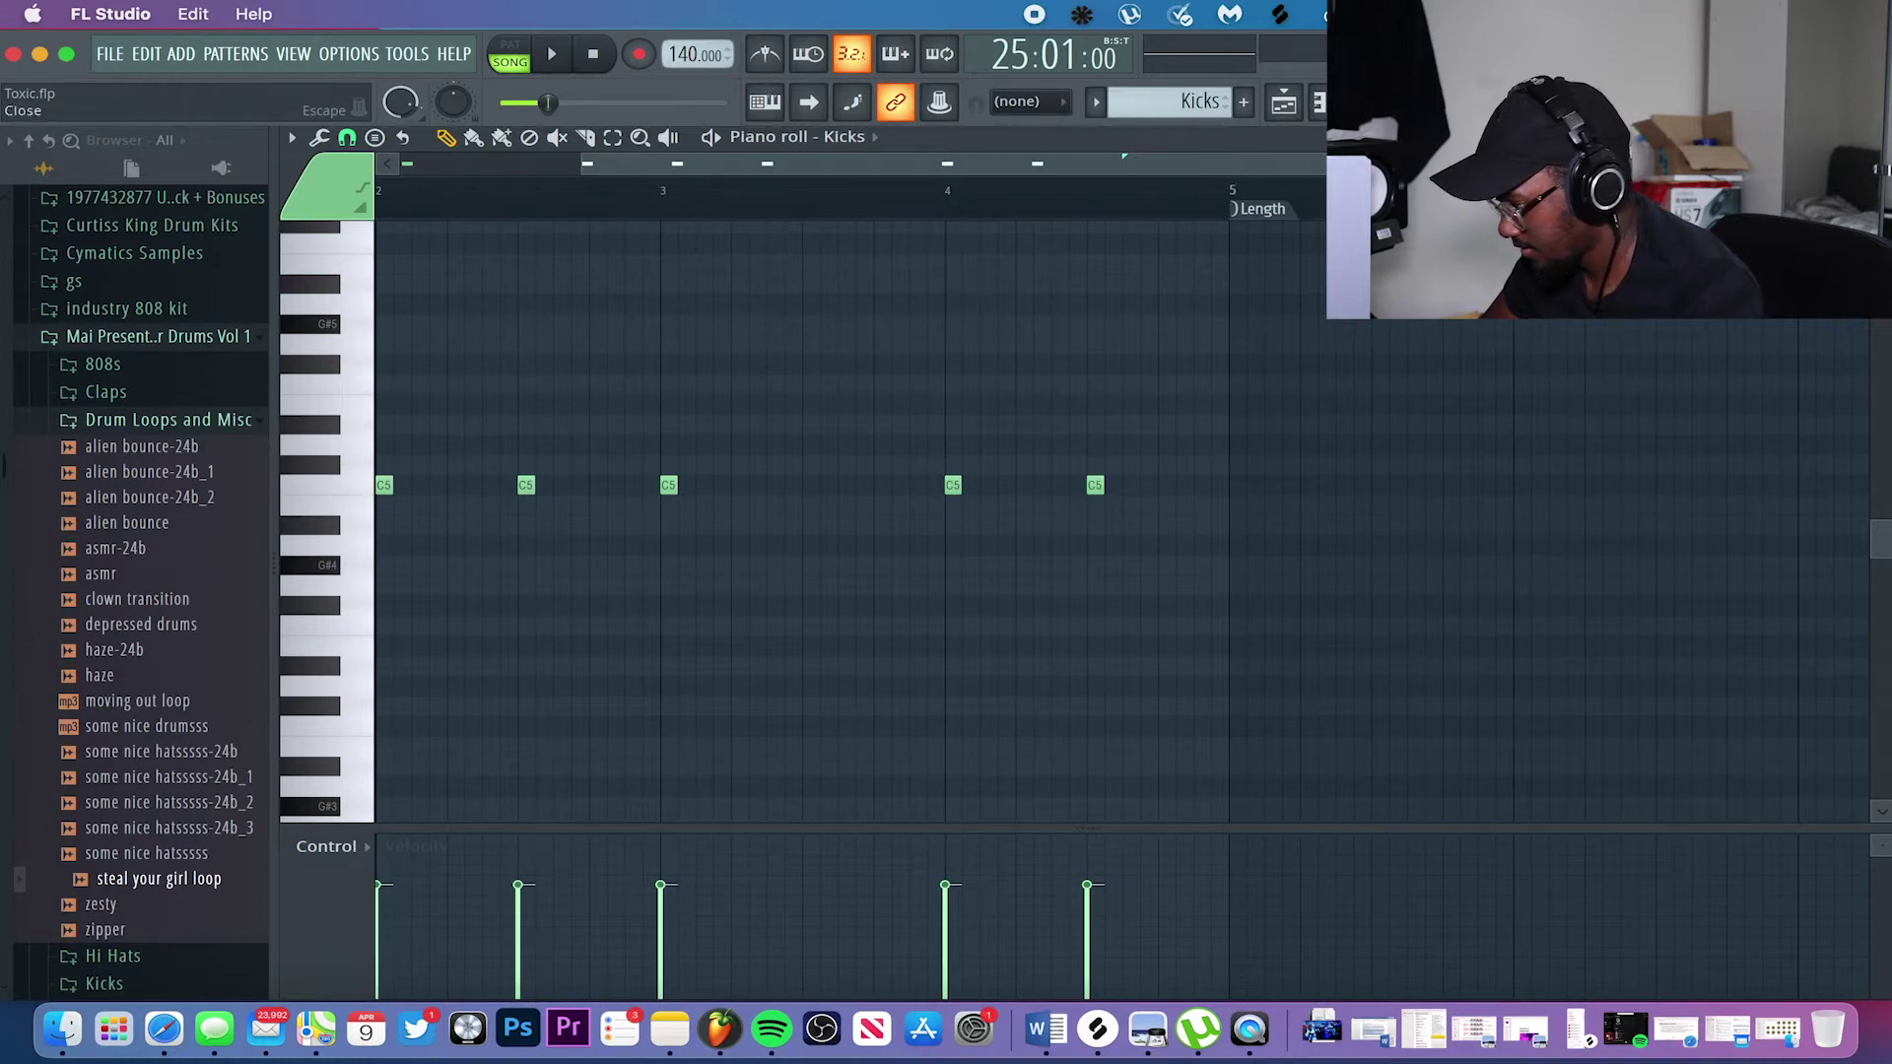
click(1859, 137)
Reopen the Kicks clip, play its pattern from bar 1, then return to the playlist.
double_click(1014, 582)
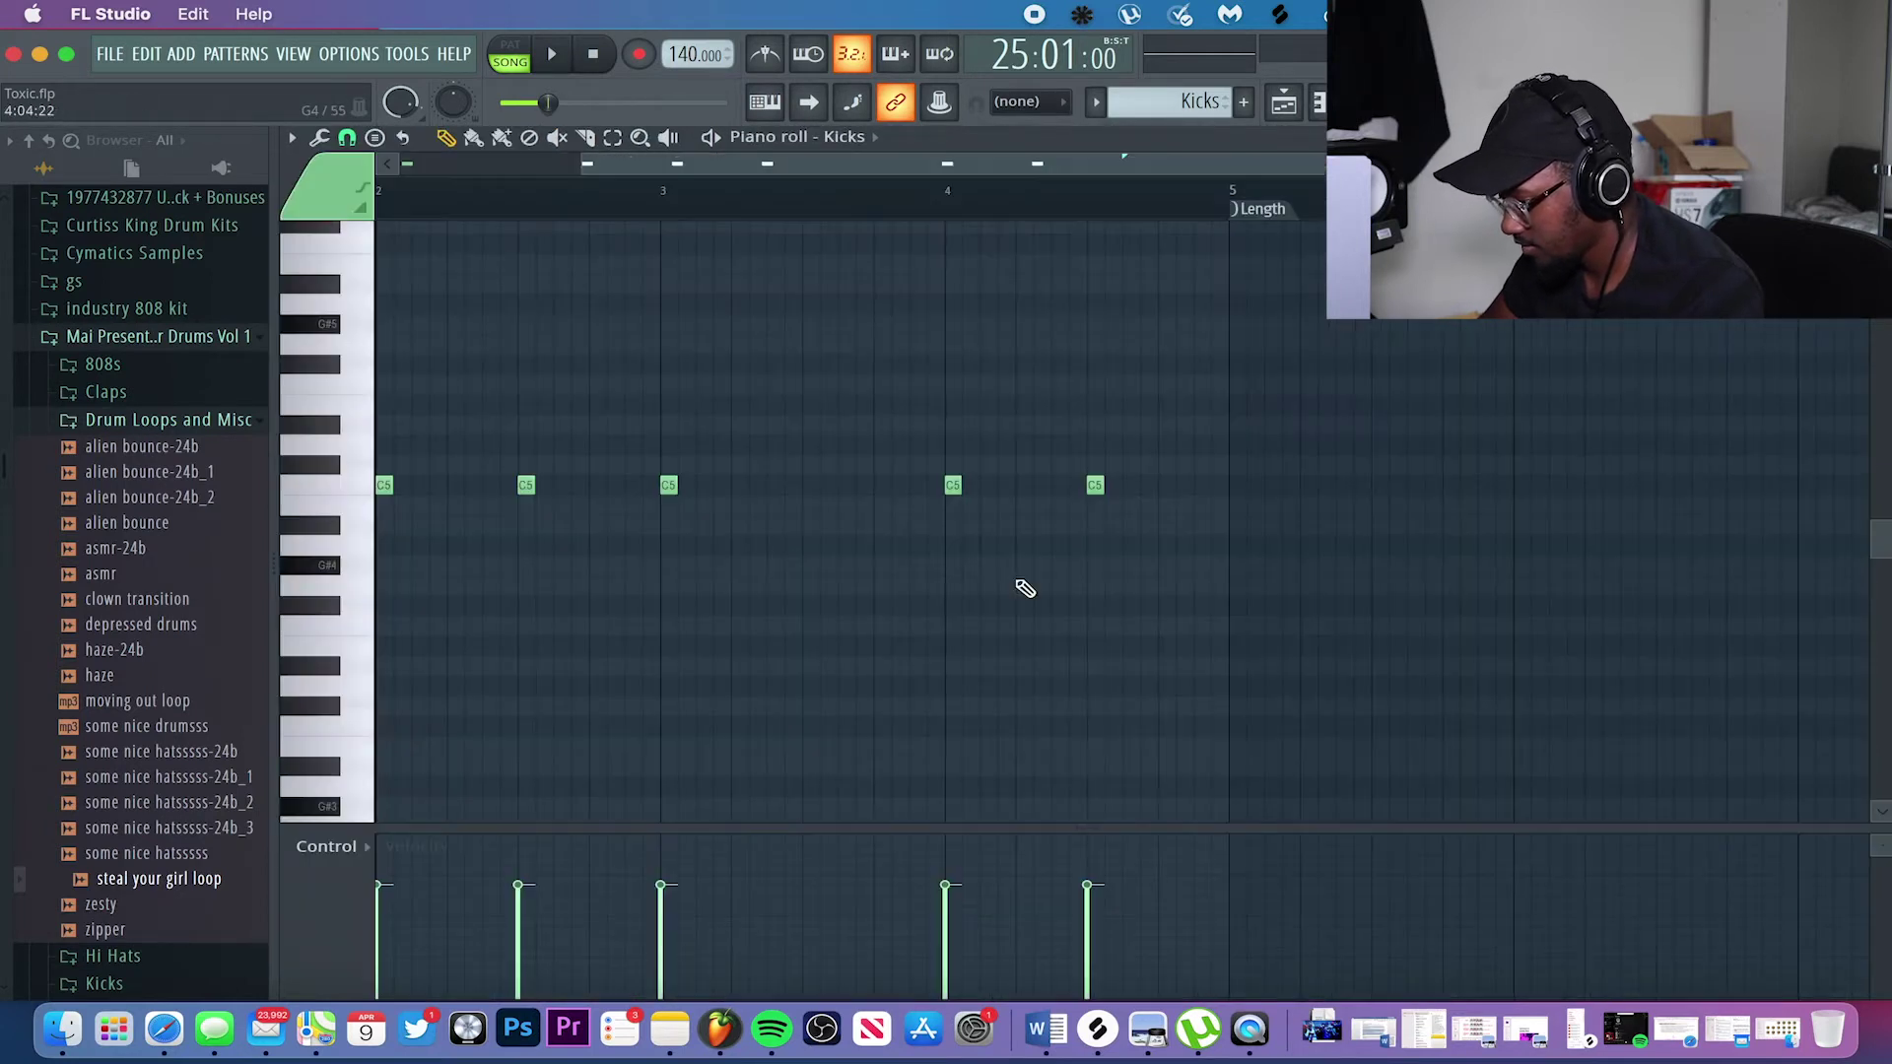
scroll(666, 499, left, 3)
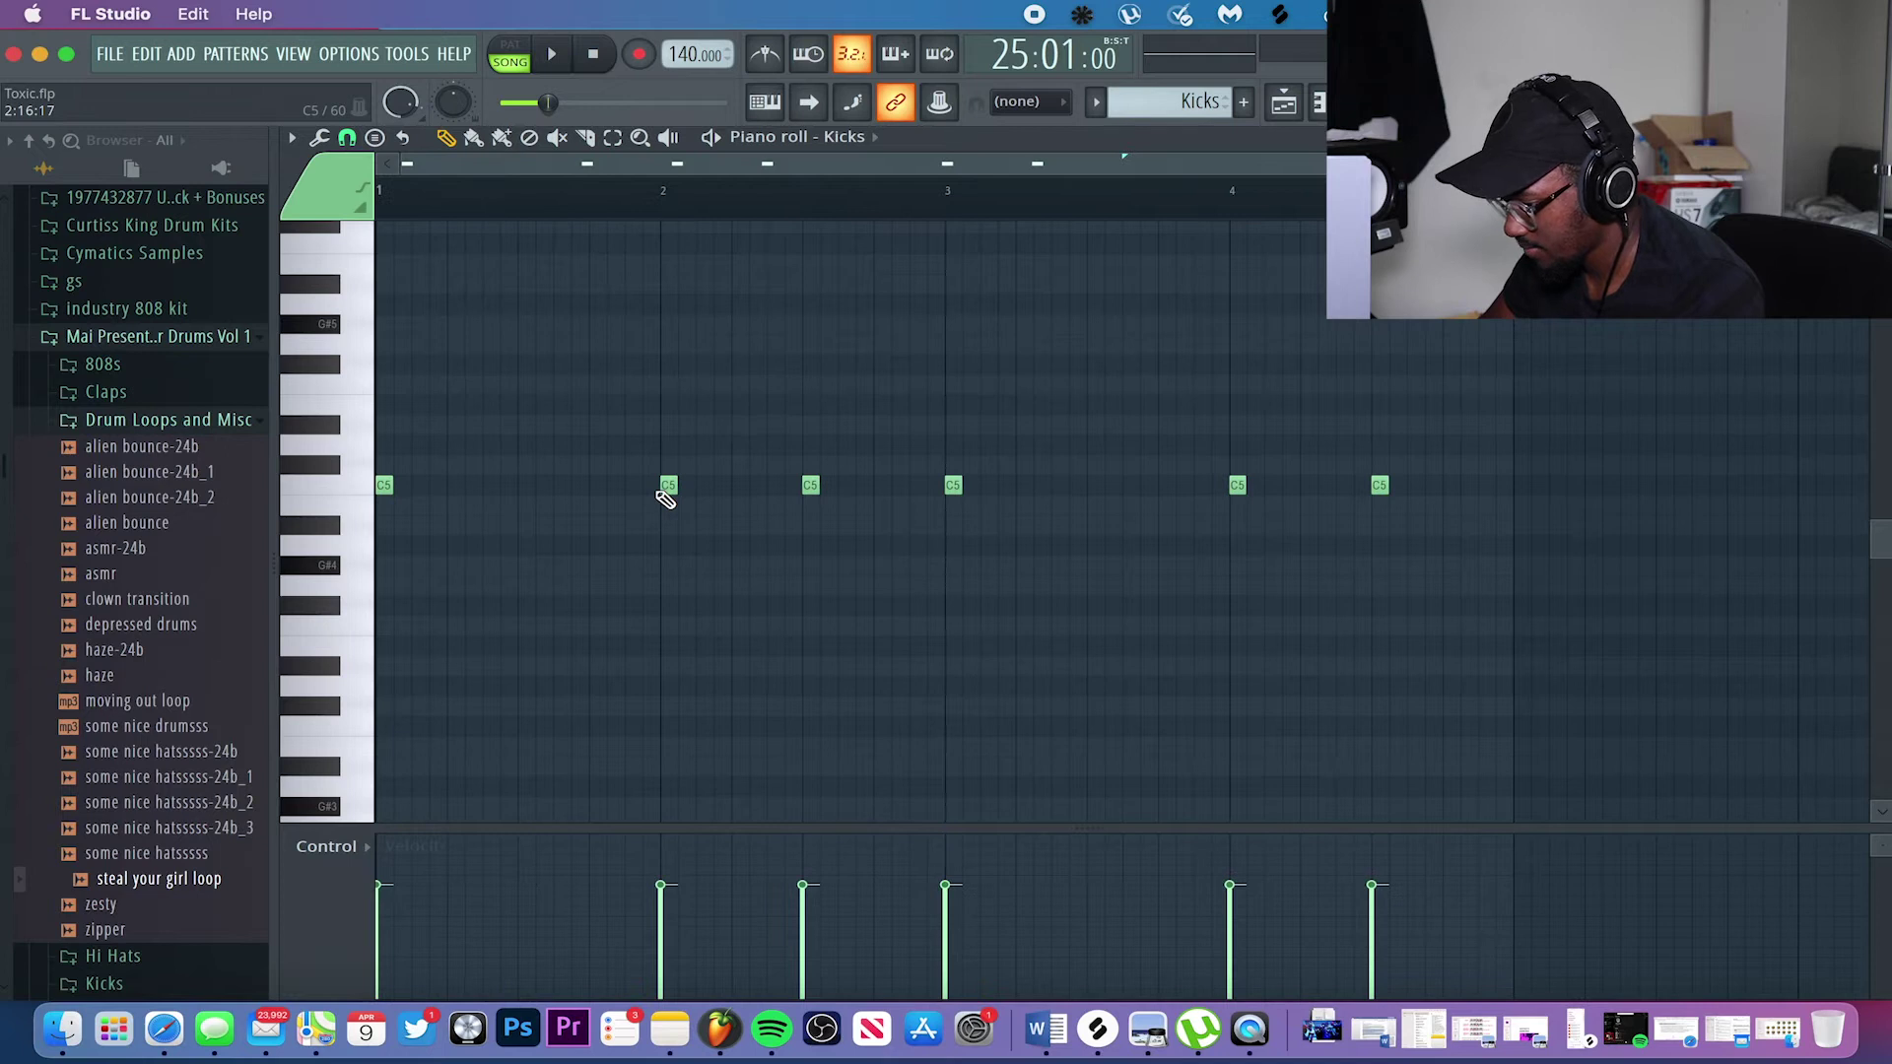
scroll(527, 281, up, 1)
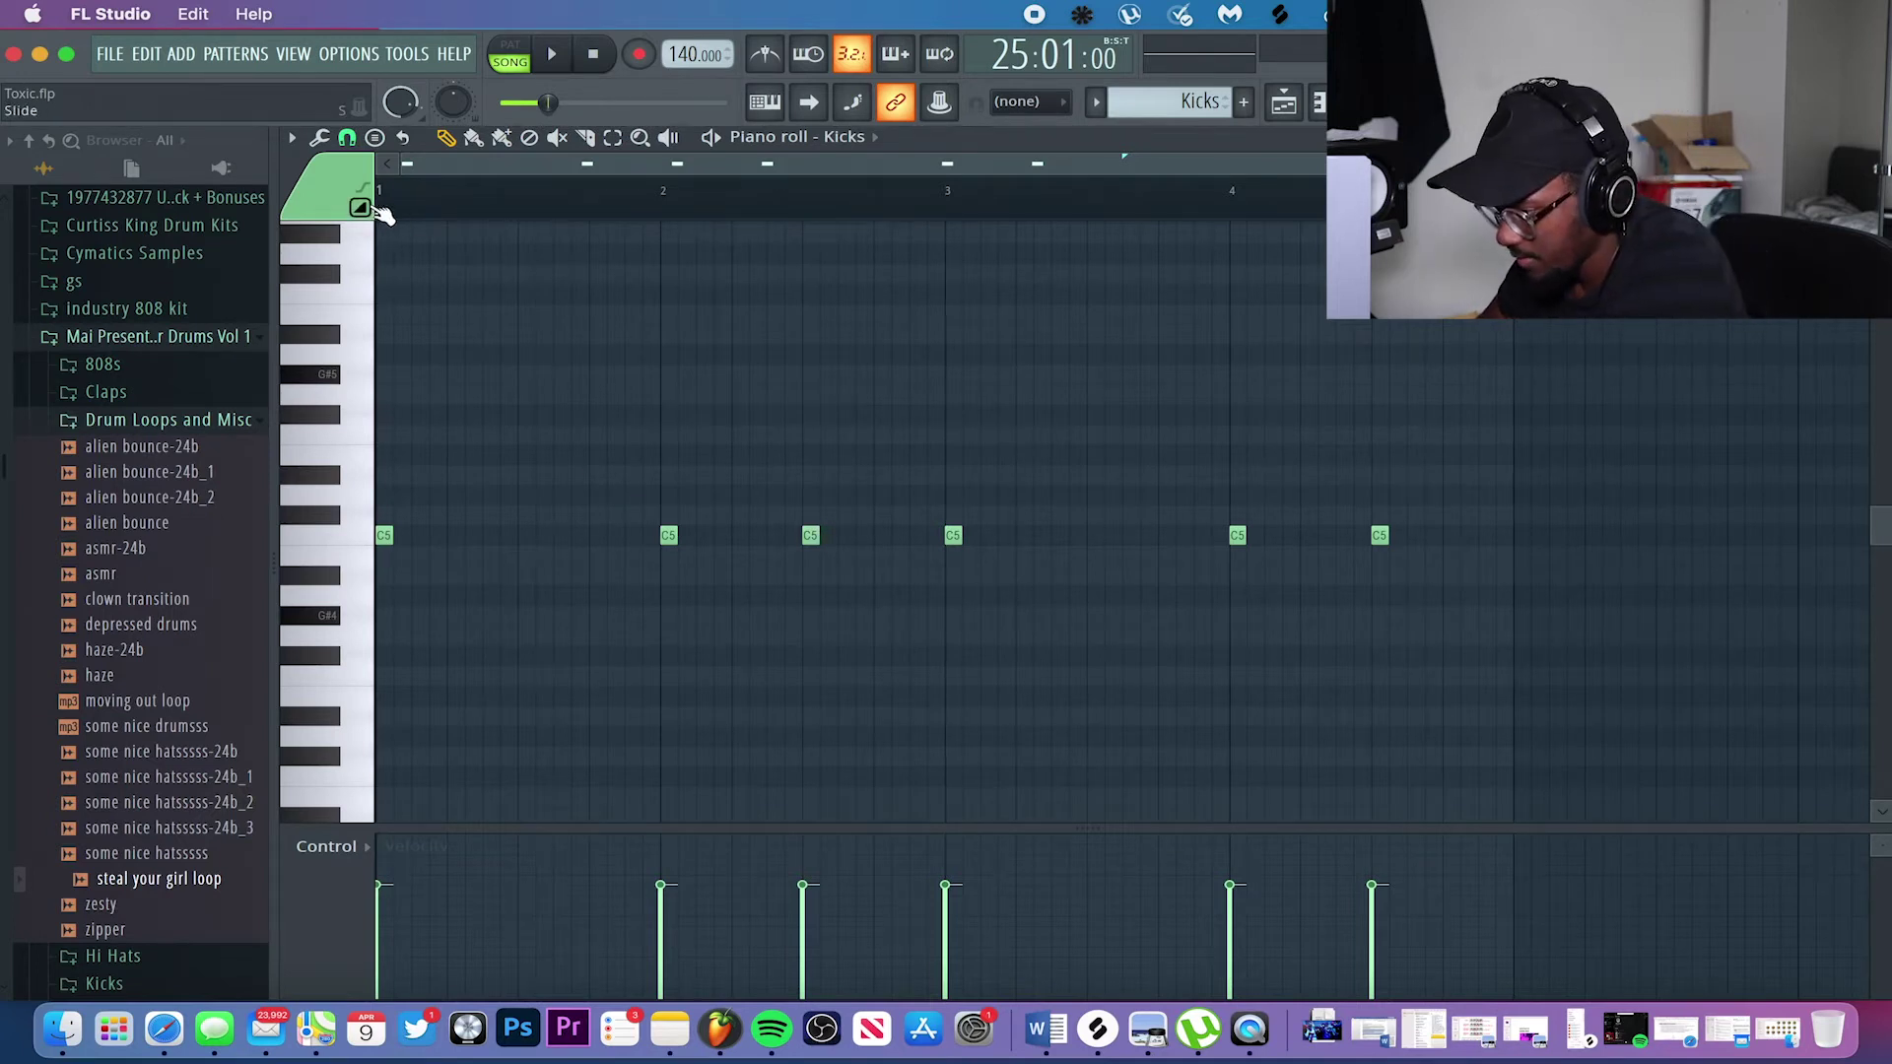
key(space)
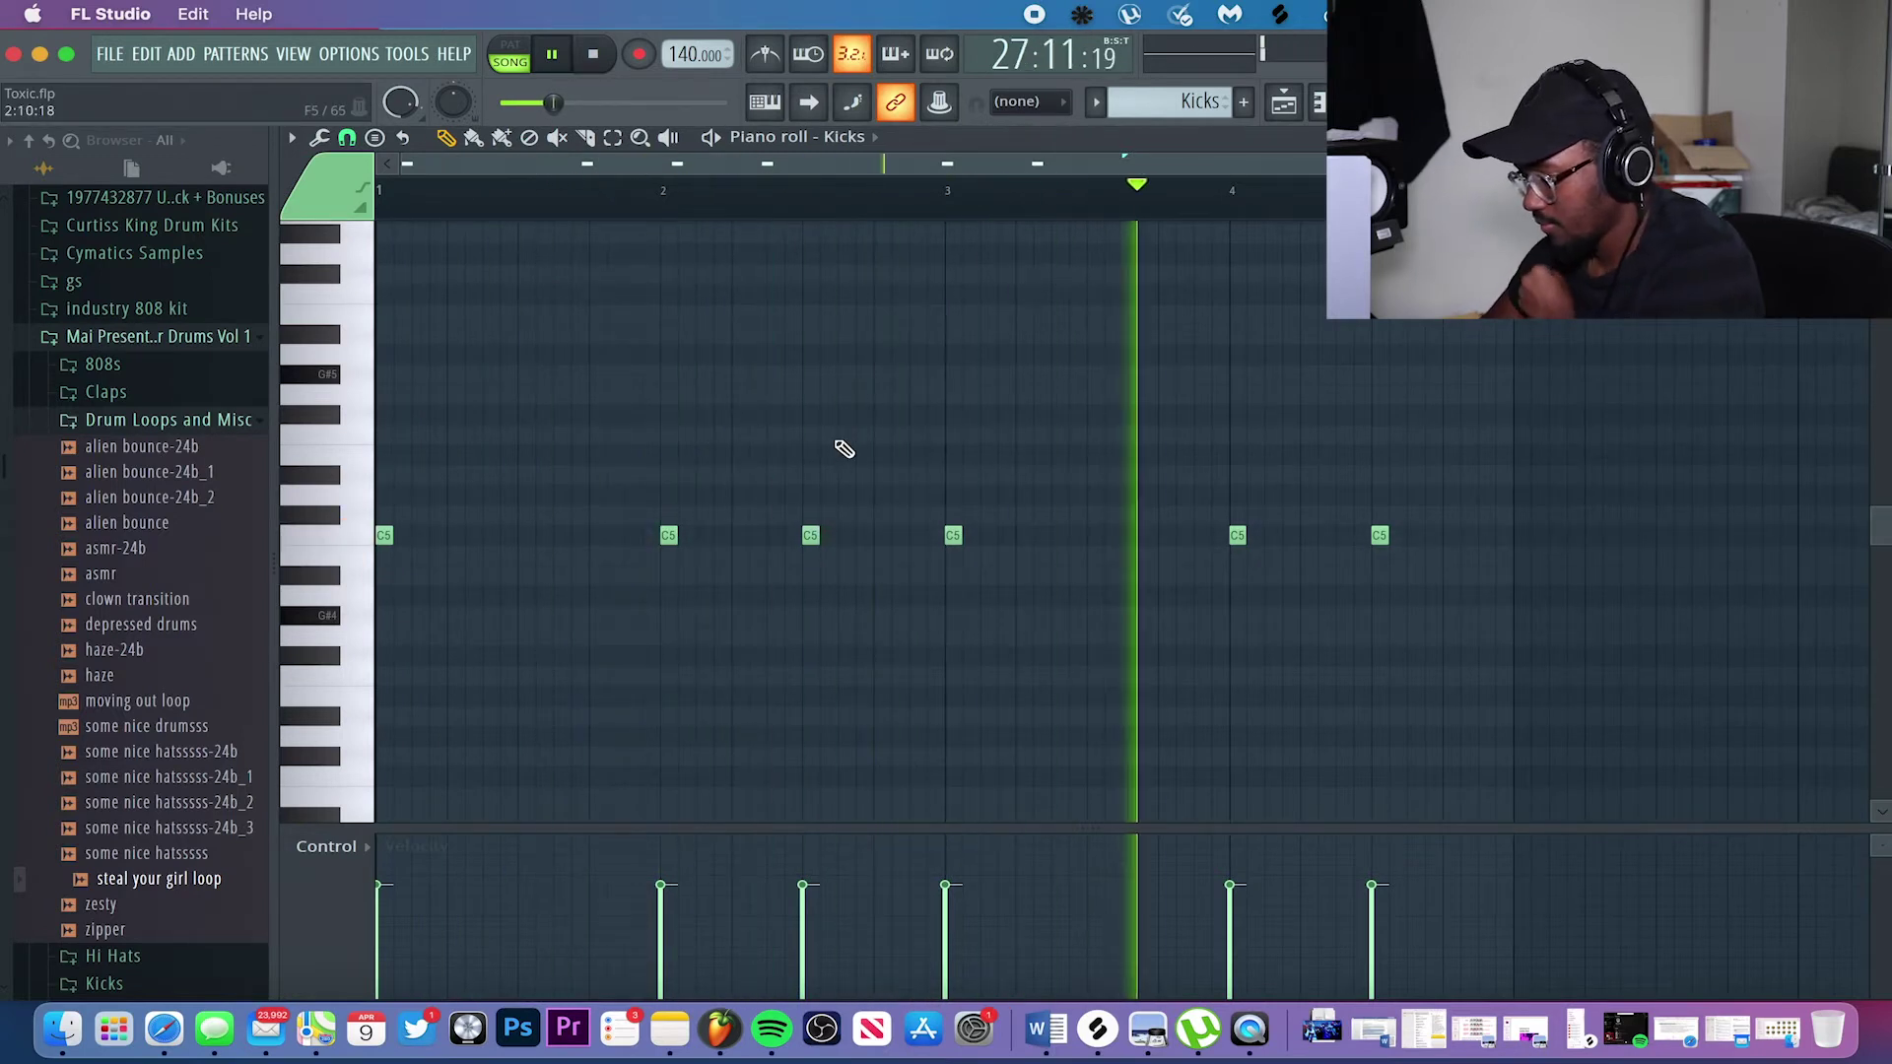
key(space)
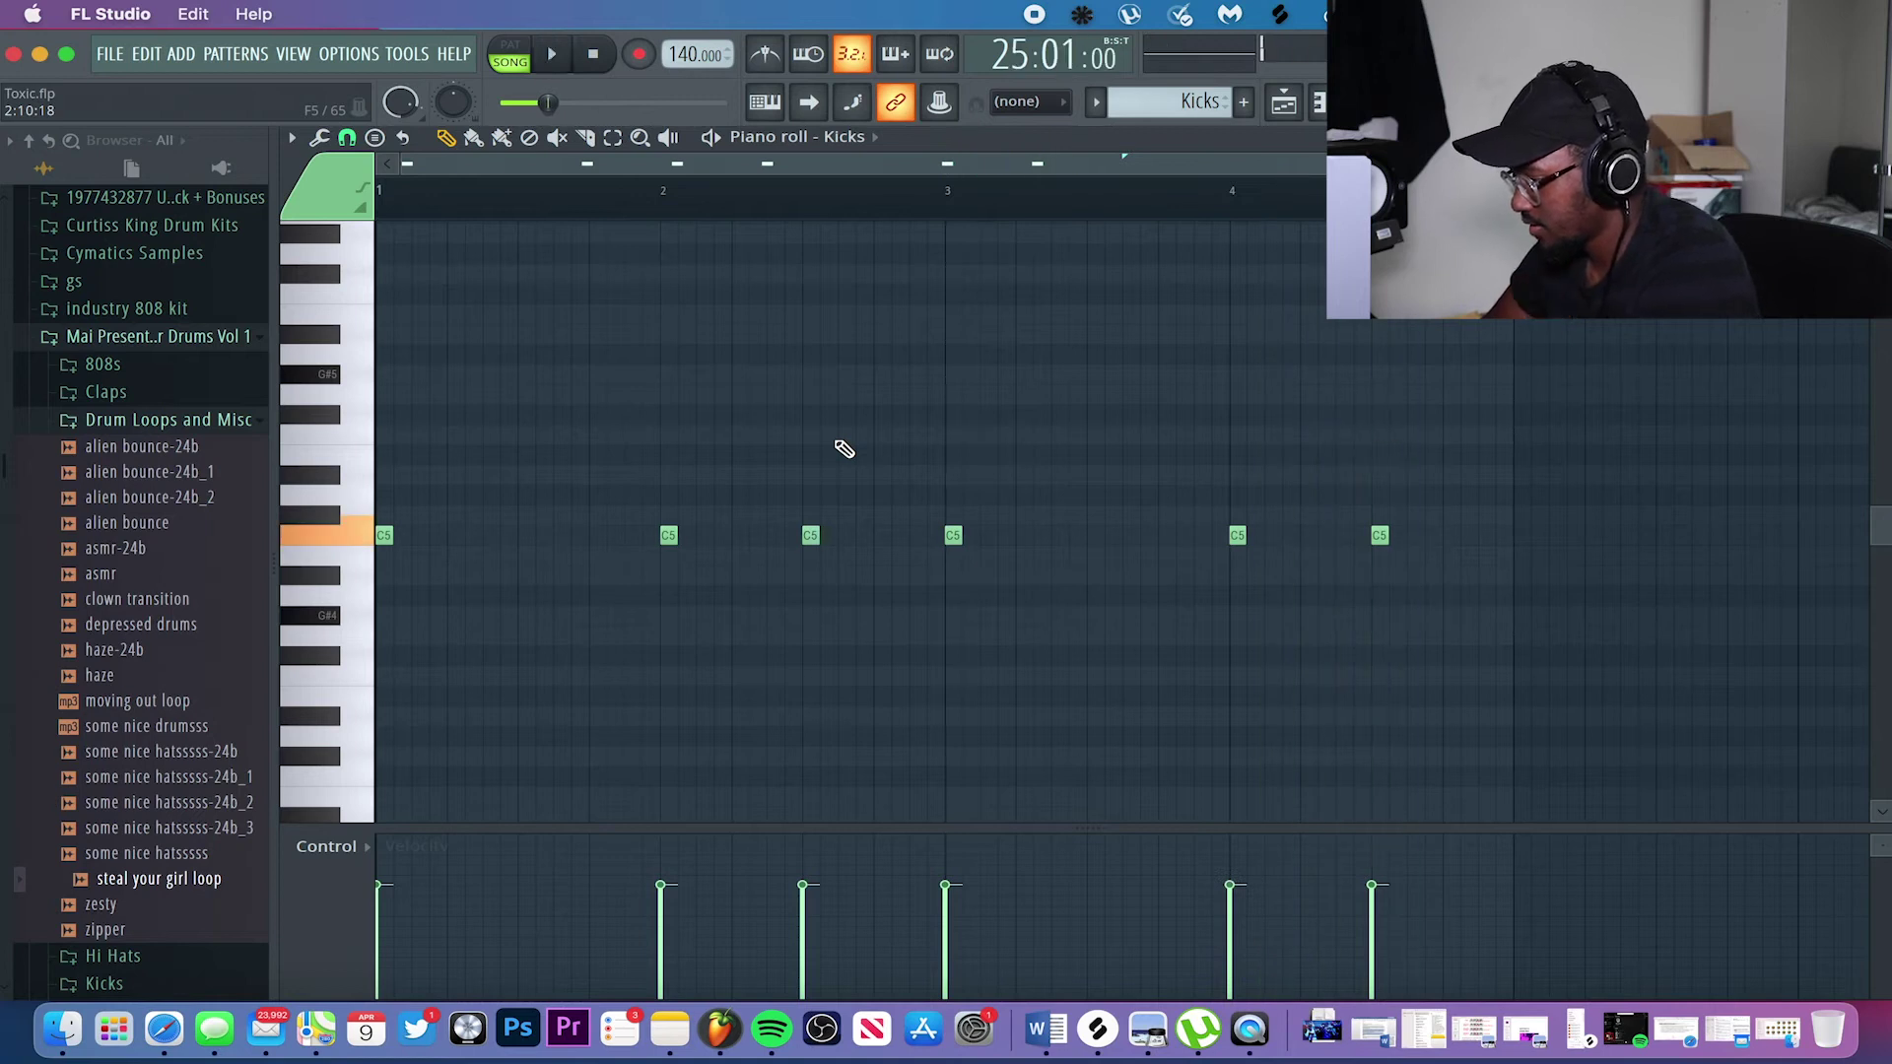
key(F5)
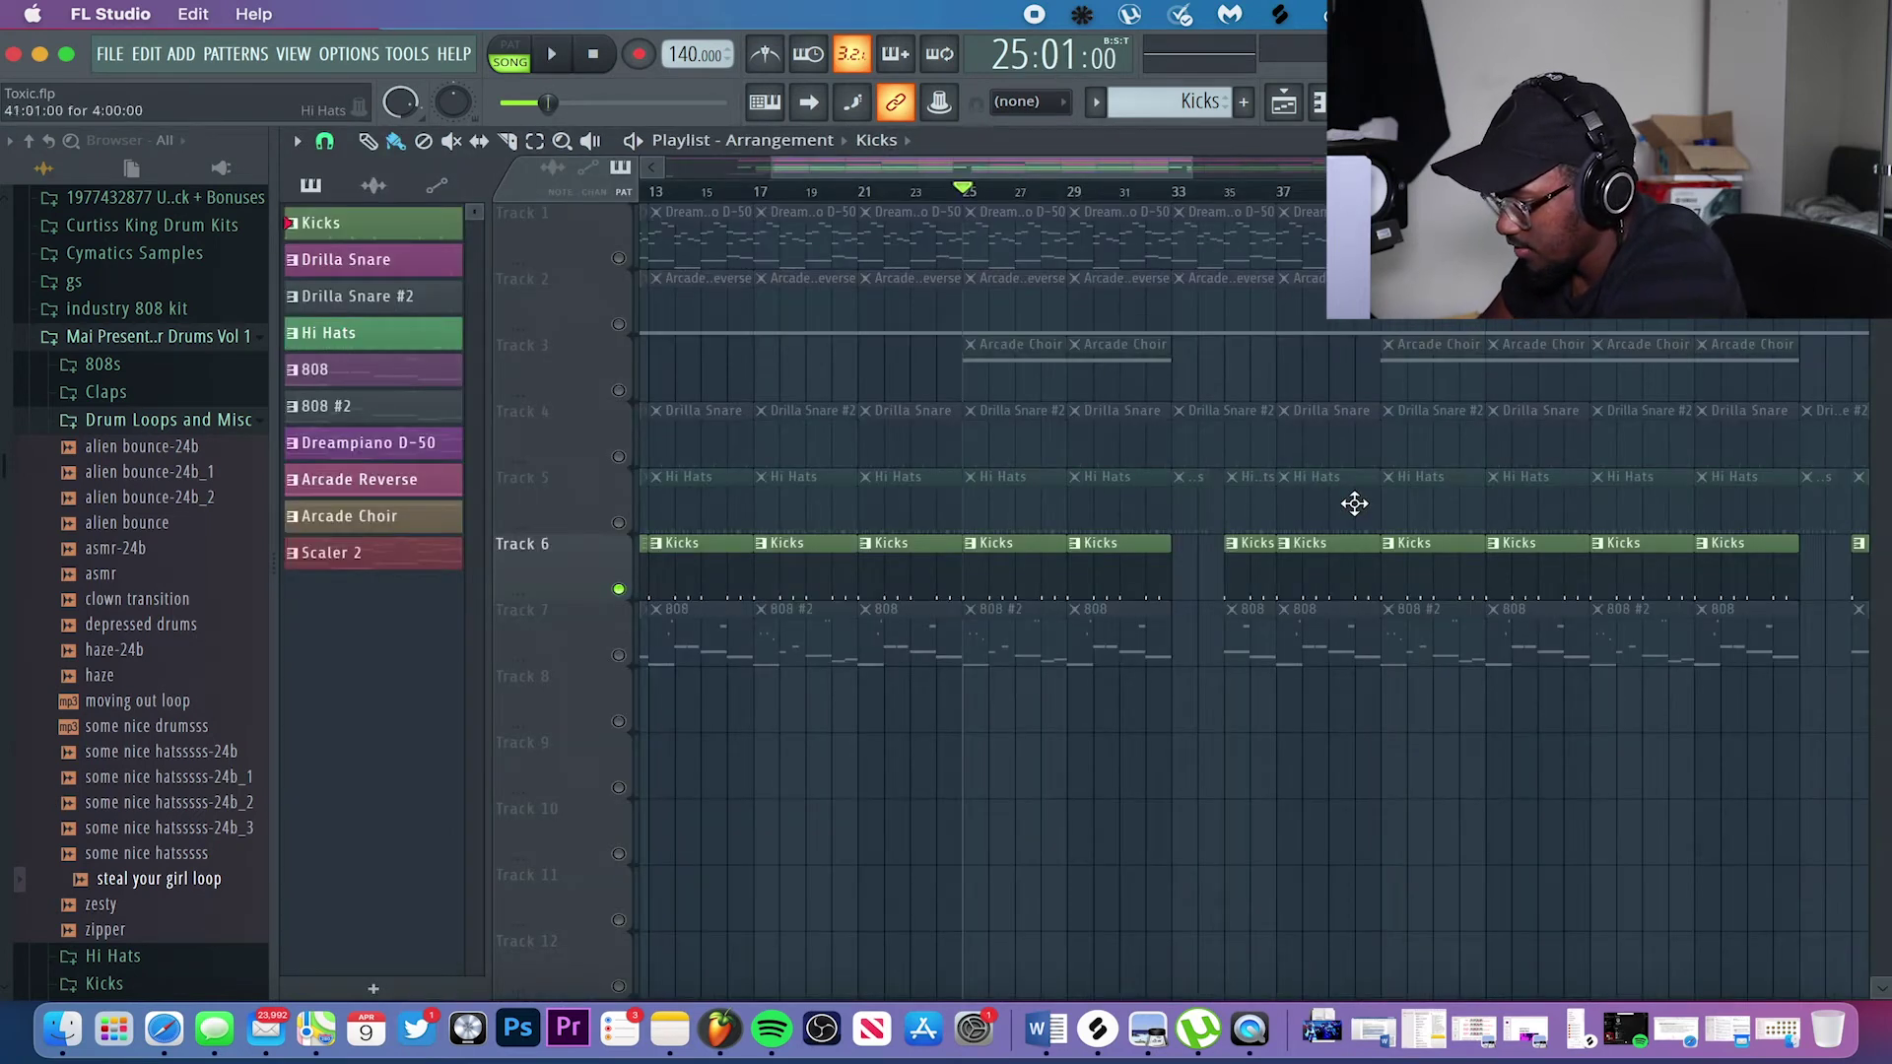
Unmute the Hi Hats on Track 5 and the Drilla Snare clips on Track 4 alongside the Kicks.
click(618, 524)
click(618, 457)
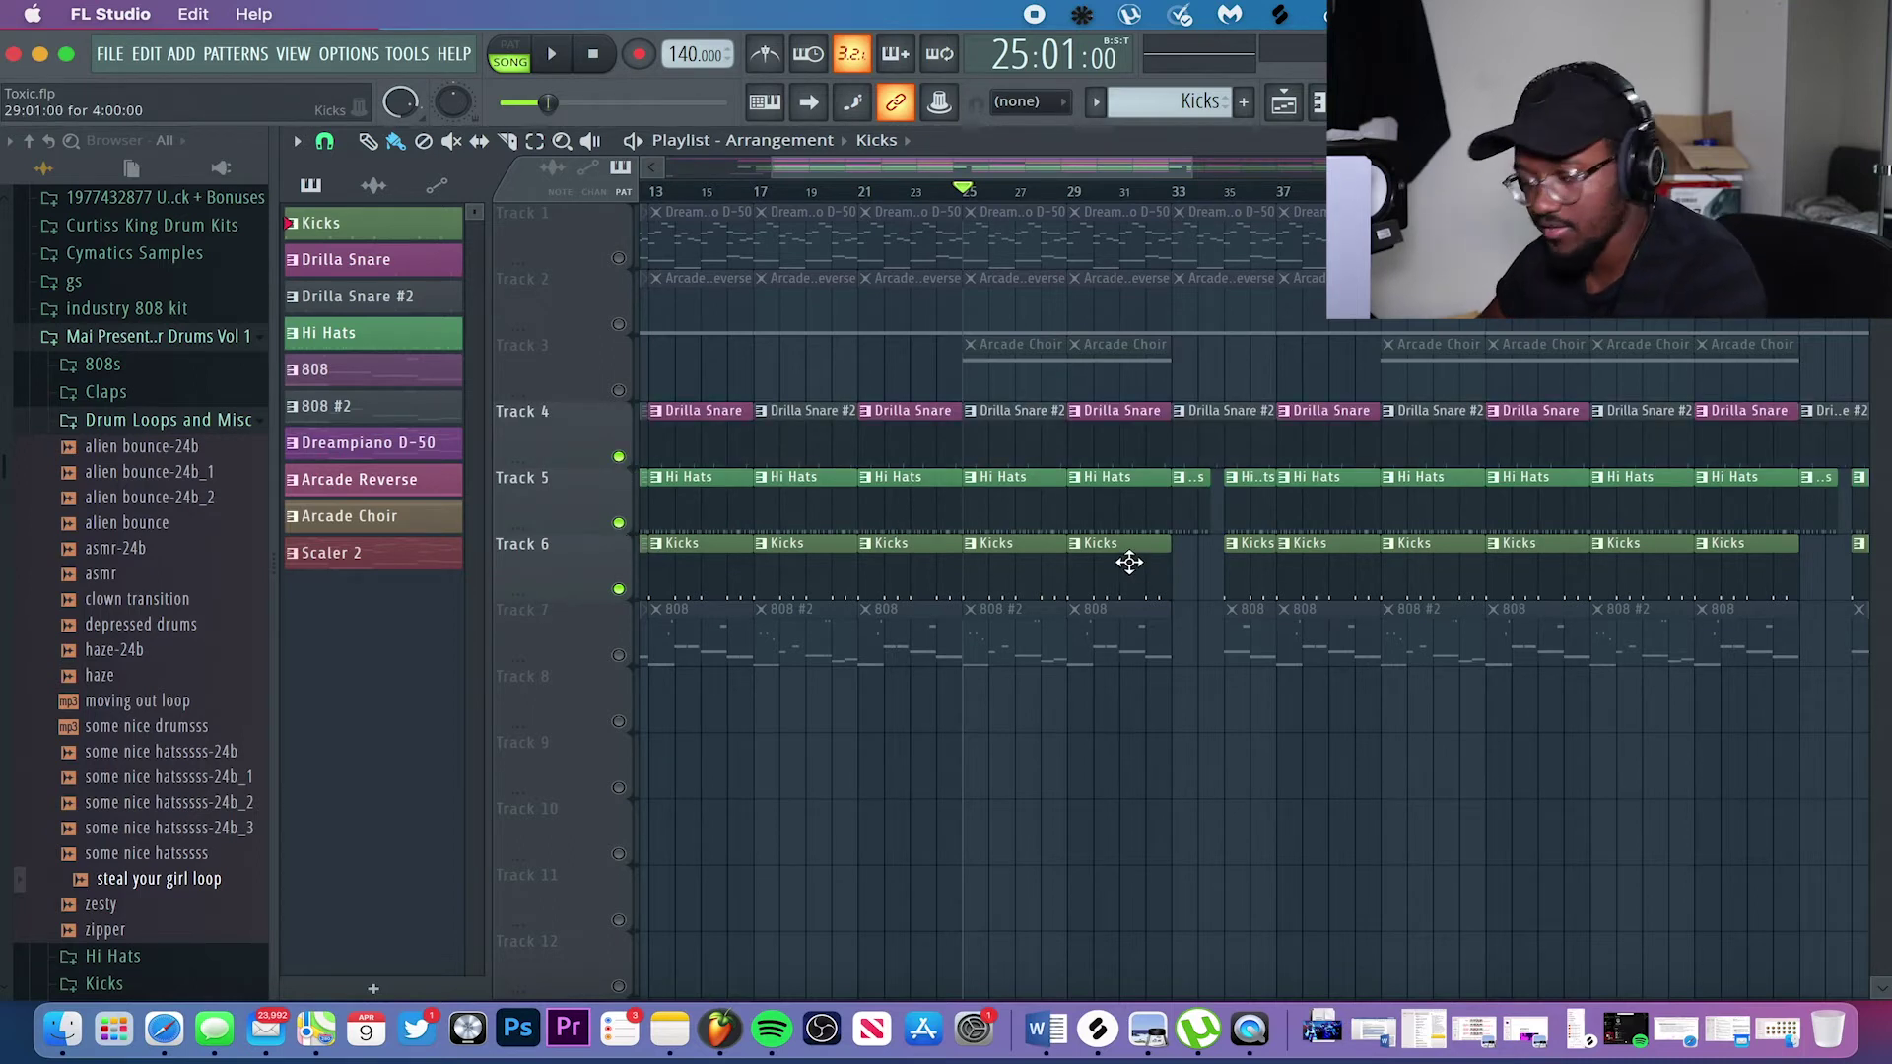
Show the Master channel's effect slots in the mixer, then close the mixer.
key(F9)
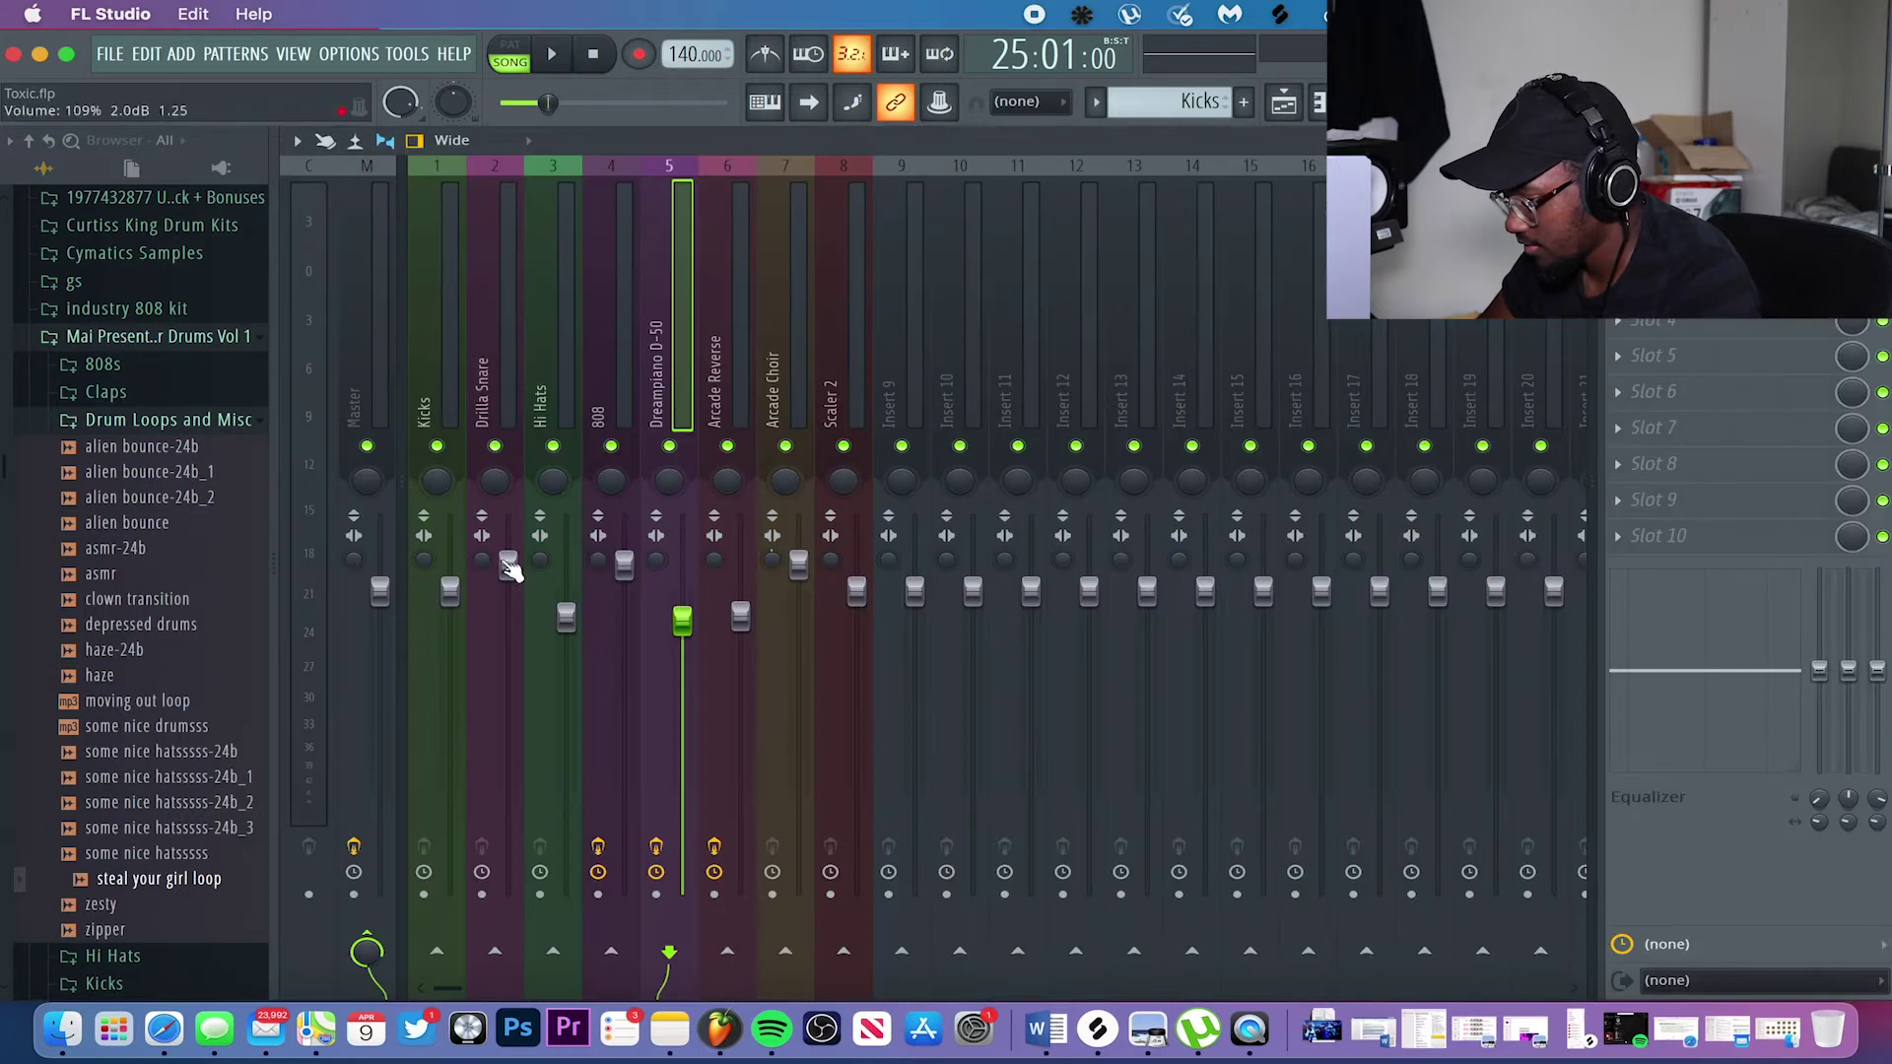
click(350, 397)
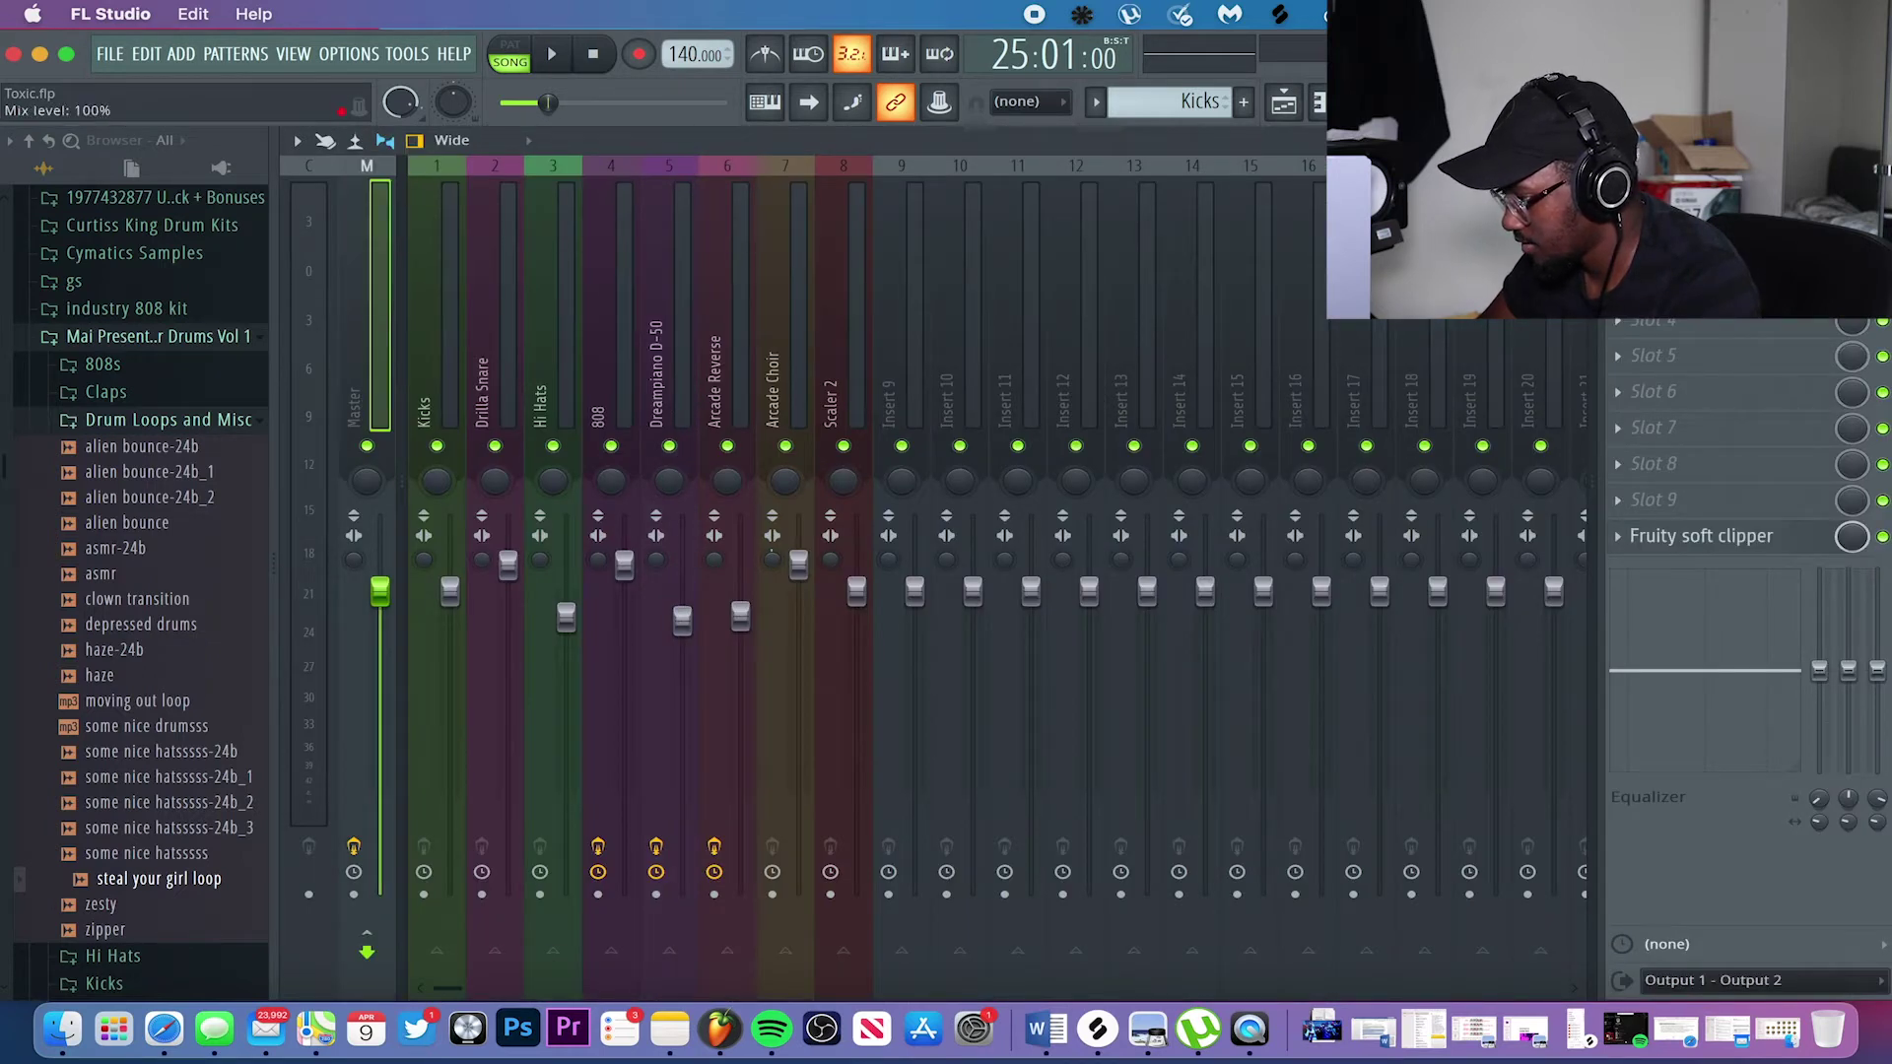
click(1878, 139)
Play the Kicks, Hi Hats and Drilla Snare layers together from bar 25, then stop playback.
scroll(992, 563, up, 1)
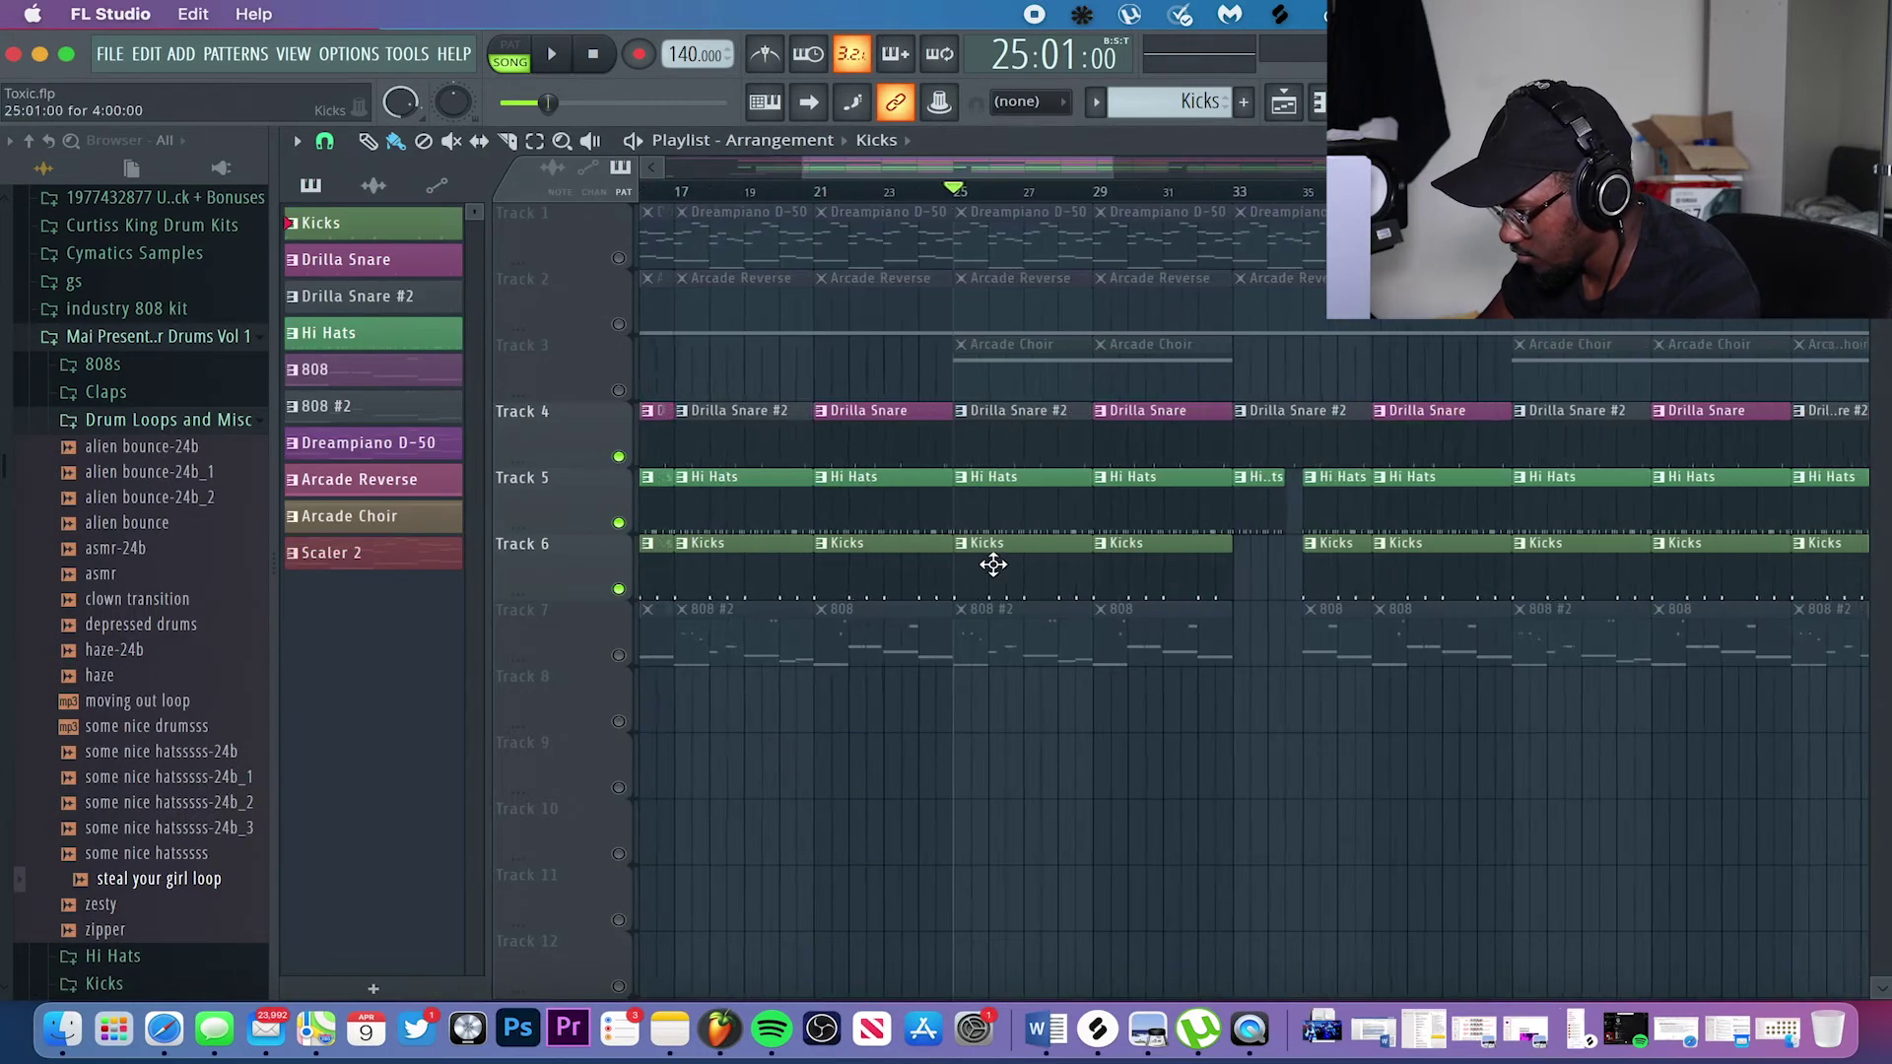
key(space)
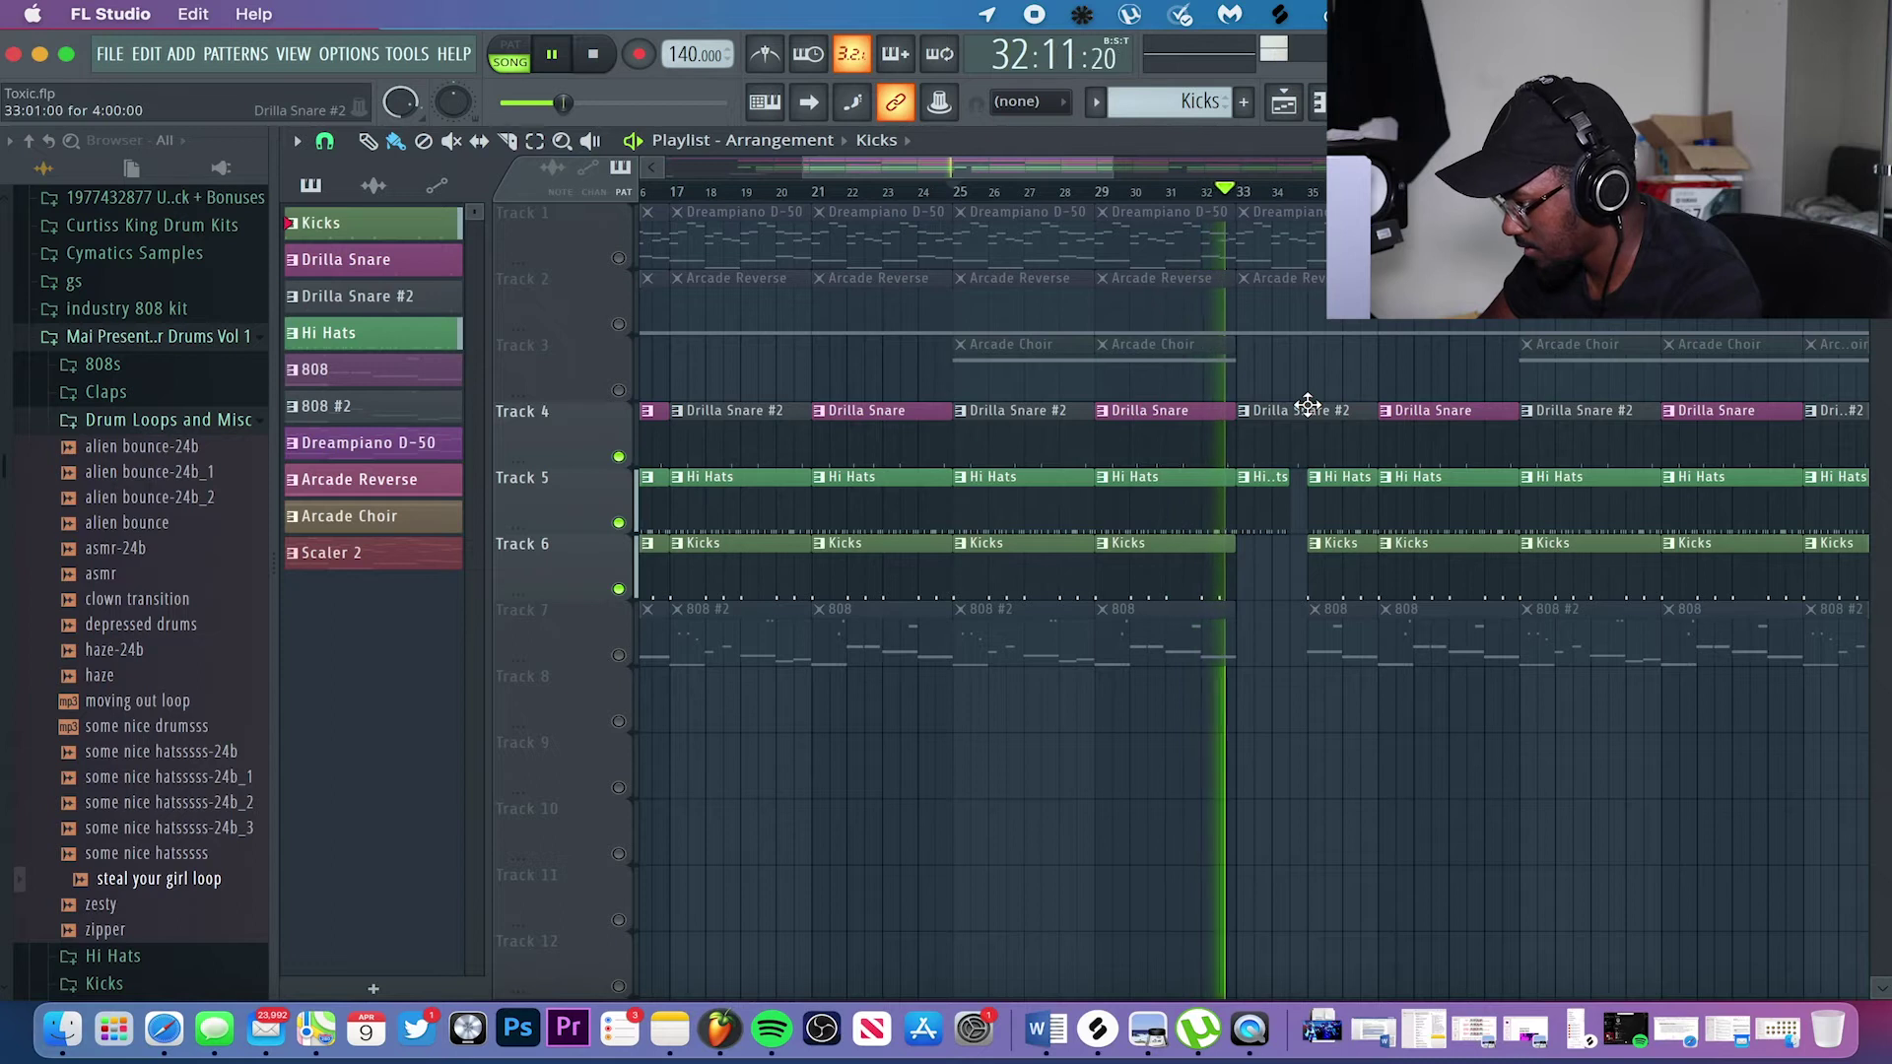
key(space)
Compare the drums from bar 25 in the mixer with the Master's Fruity soft clipper bypassed and enabled, then close the mixer.
key(F9)
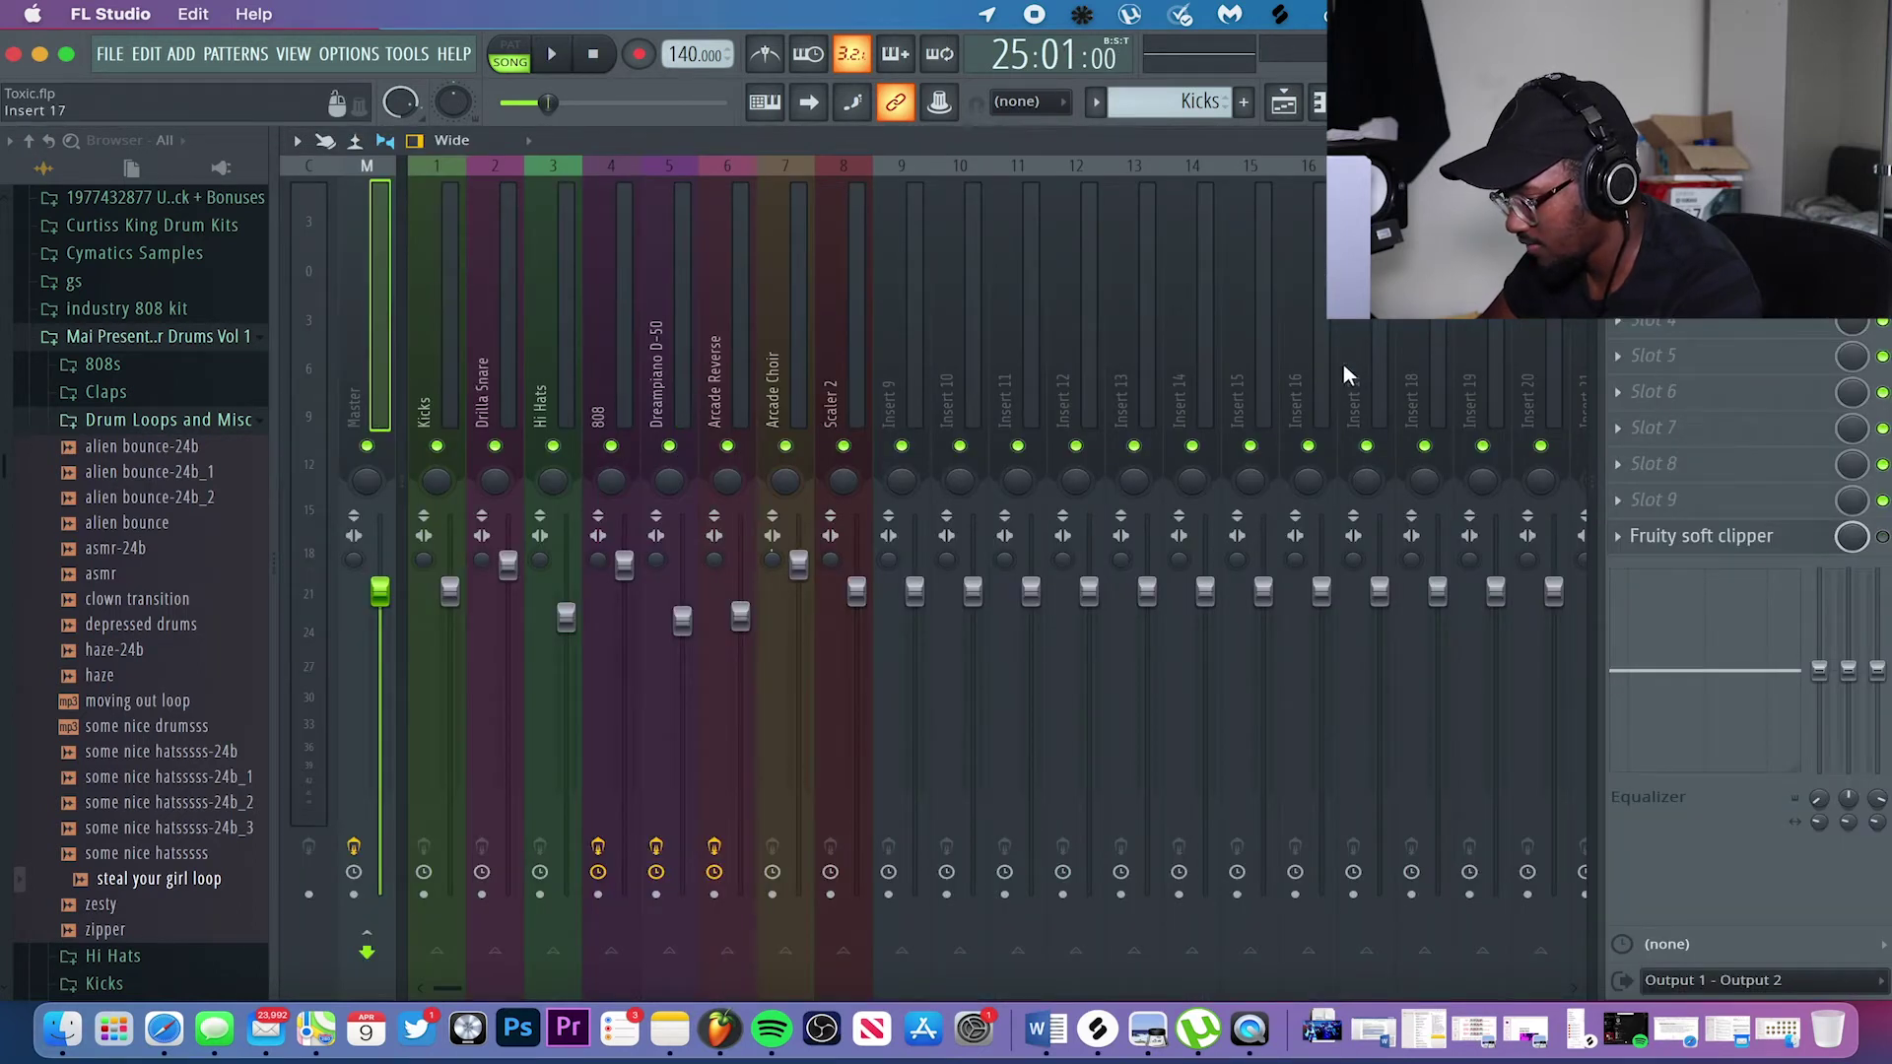
key(space)
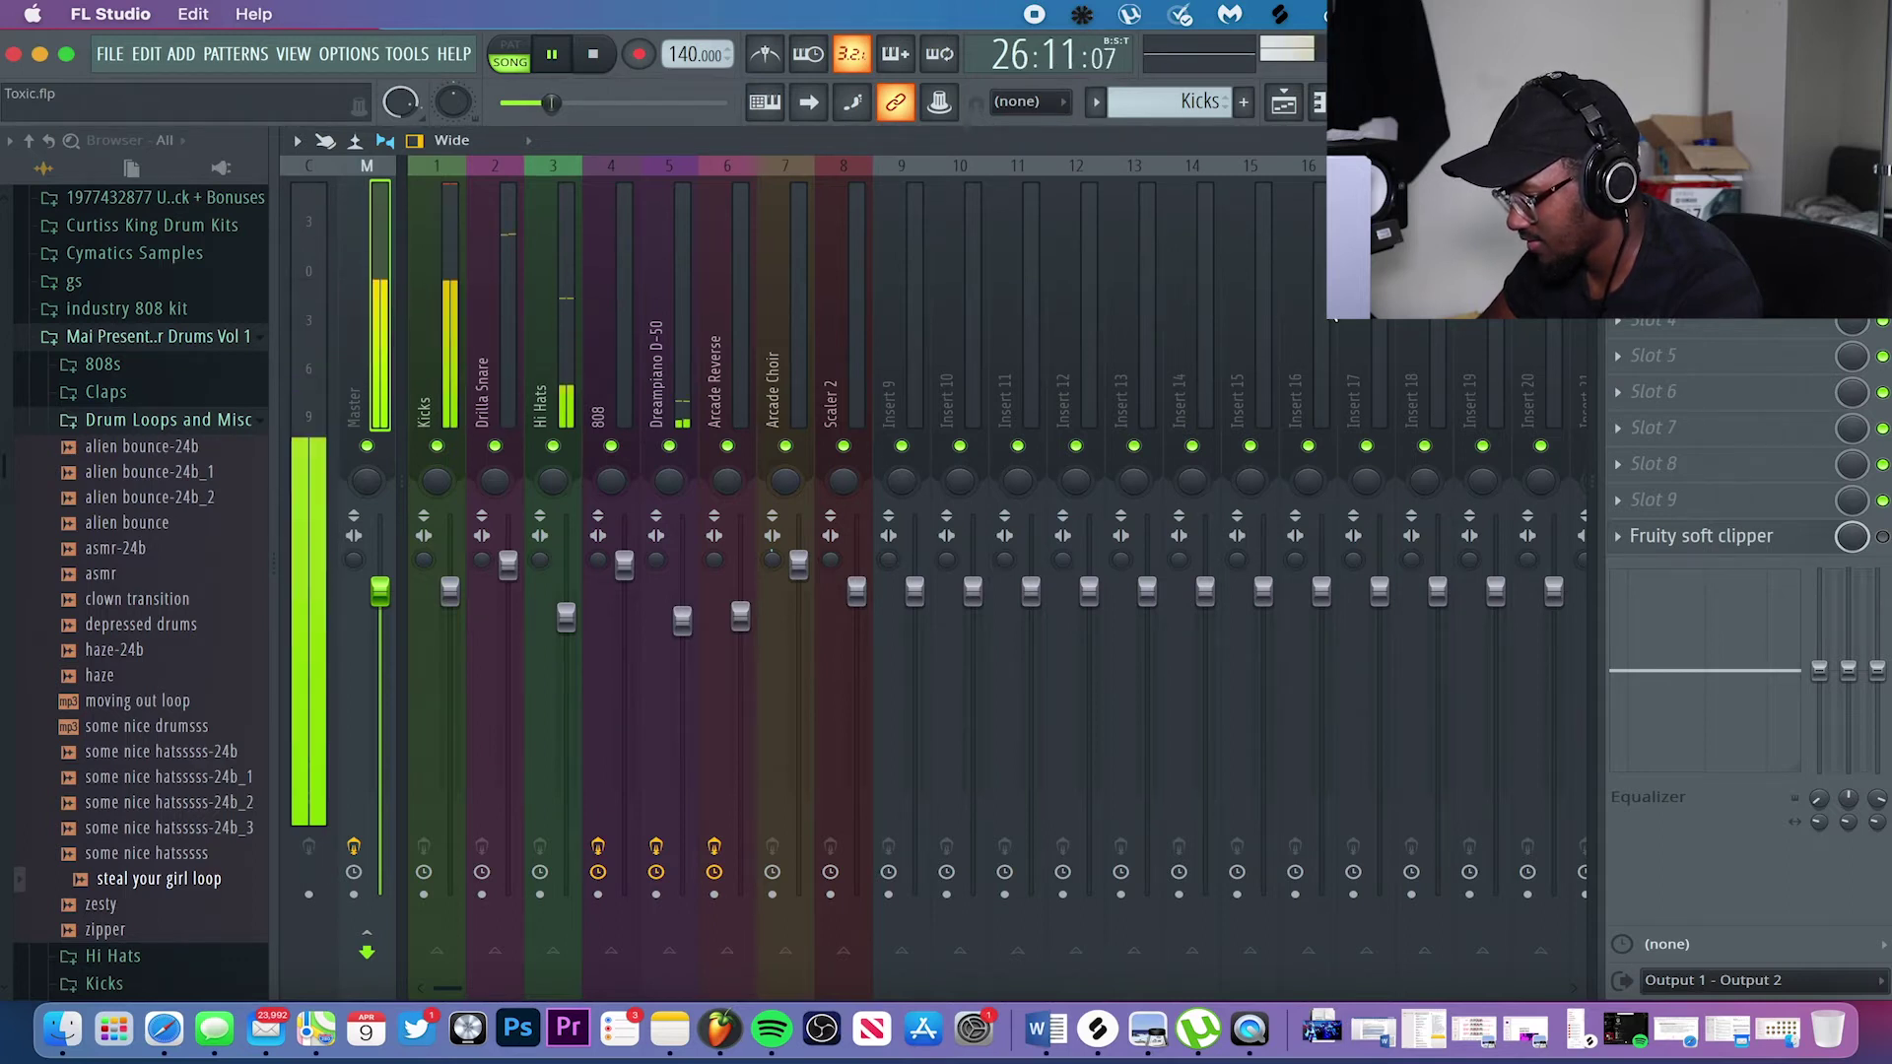
key(space)
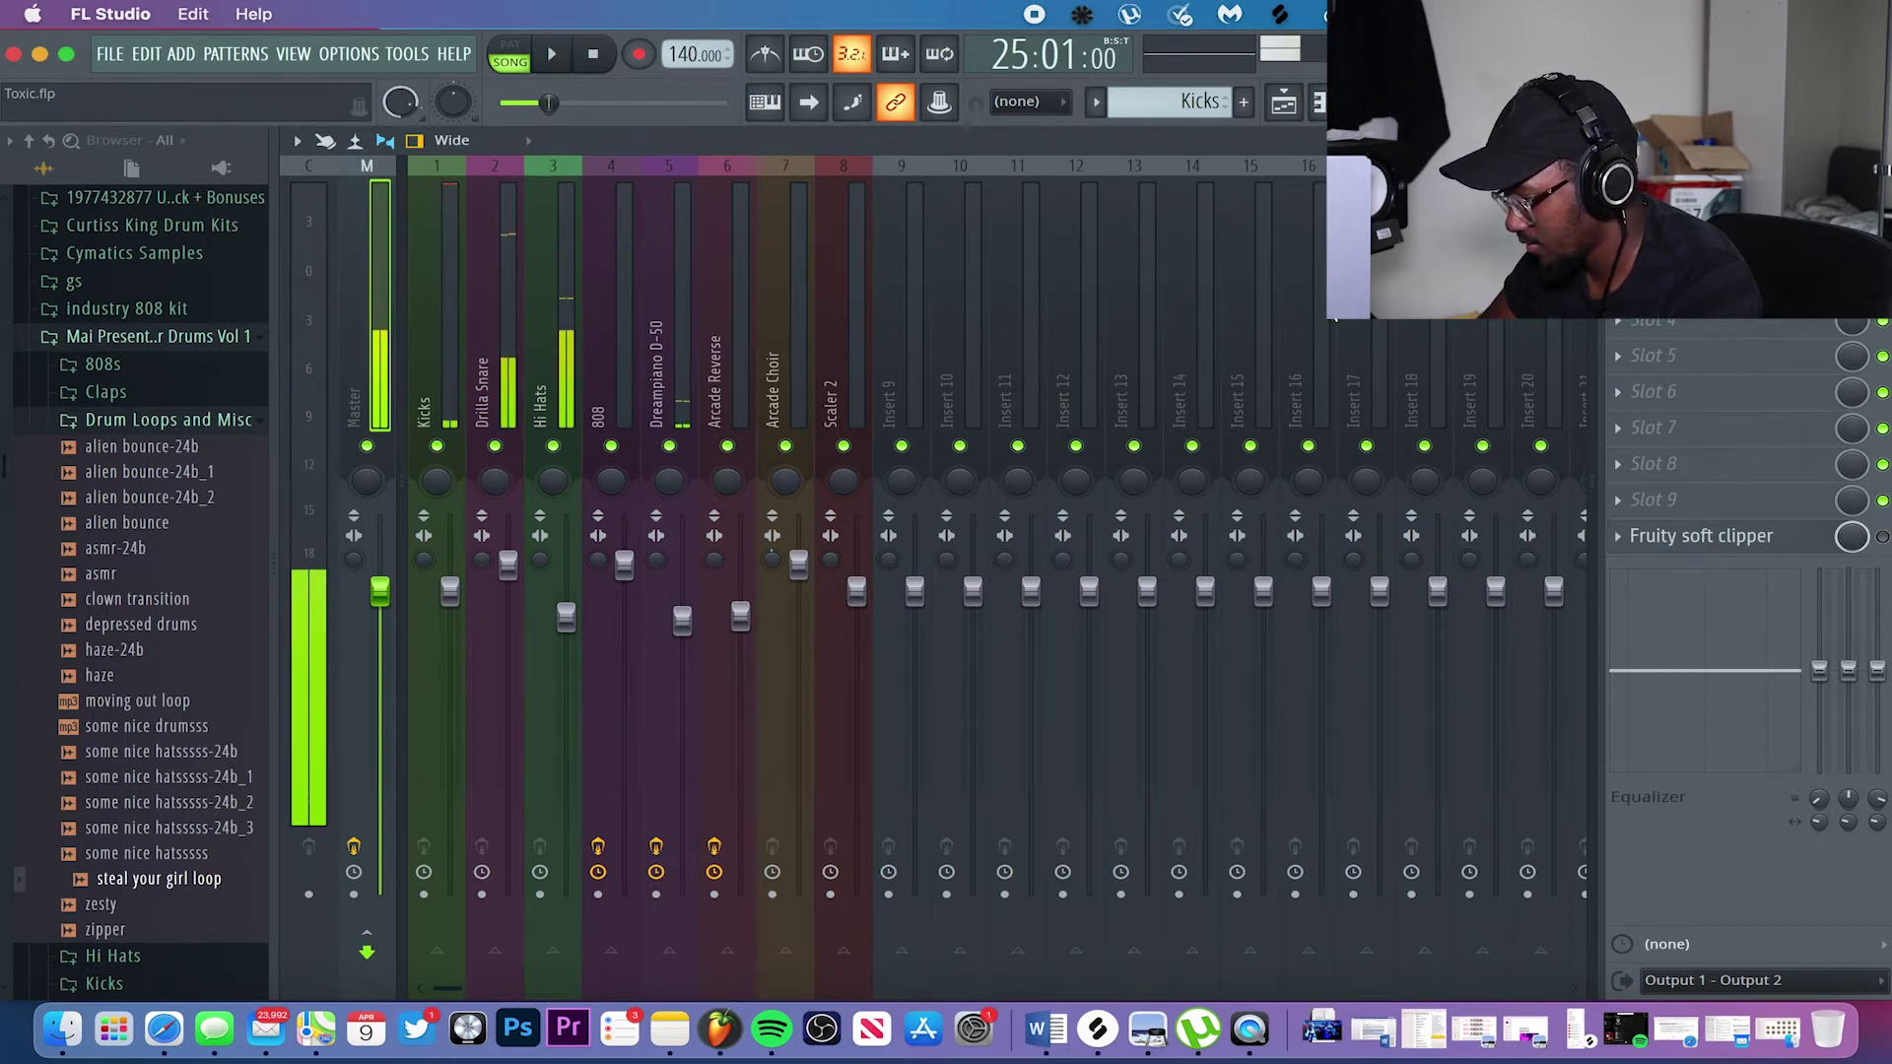
key(space)
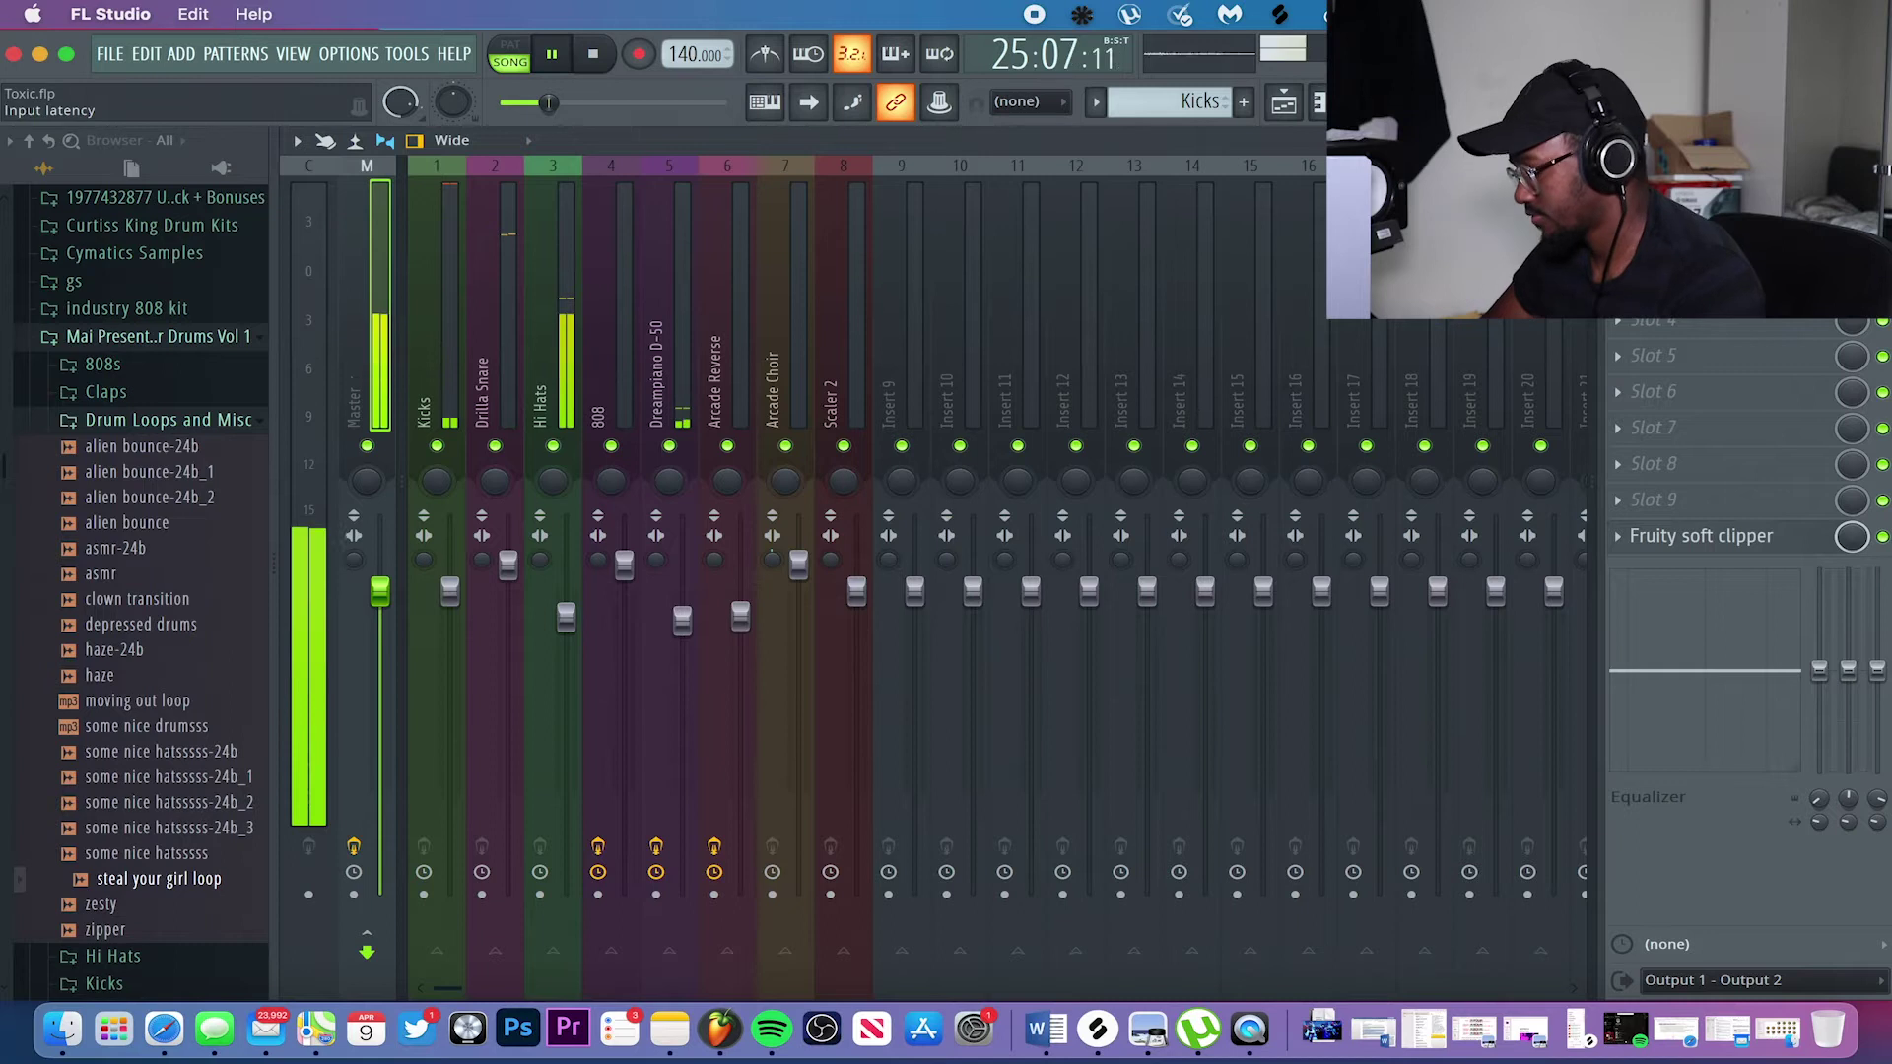
key(Escape)
key(space)
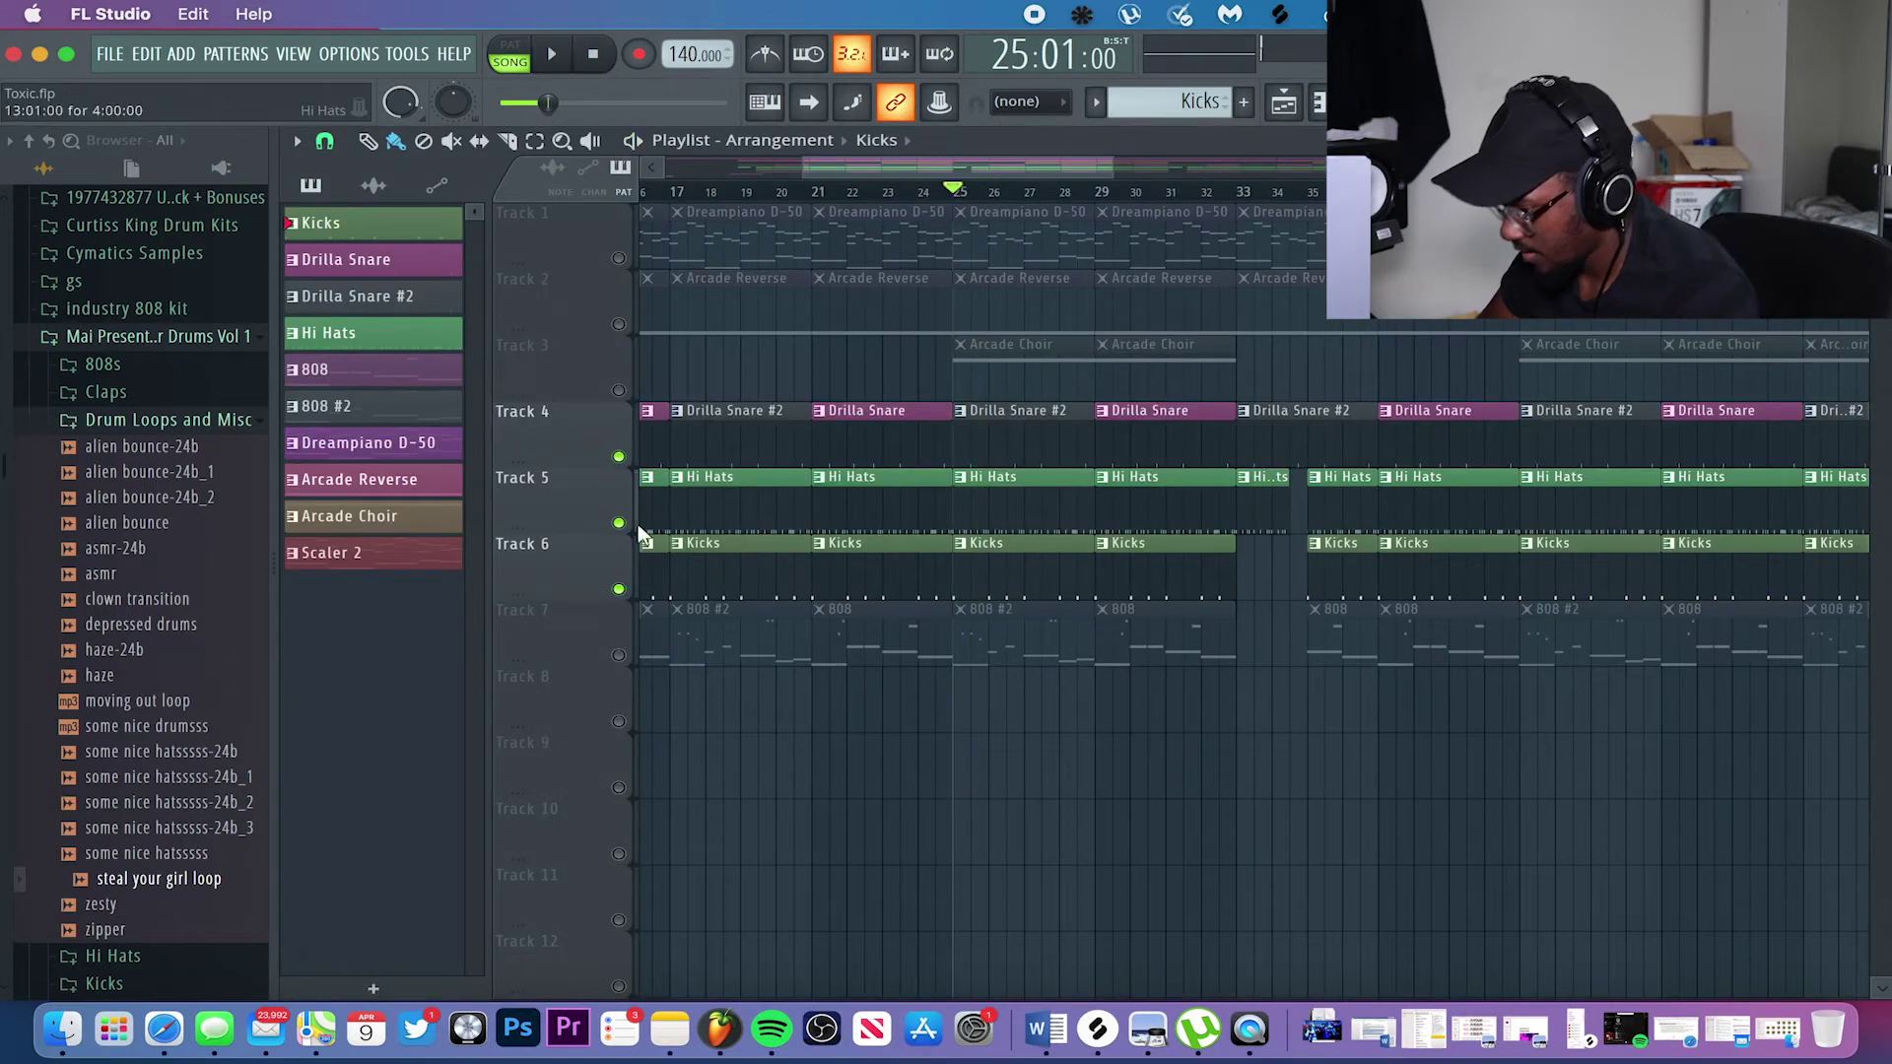
Clear the drum track solo and solo the 808 clips on Track 7.
right_click(619, 455)
right_click(619, 458)
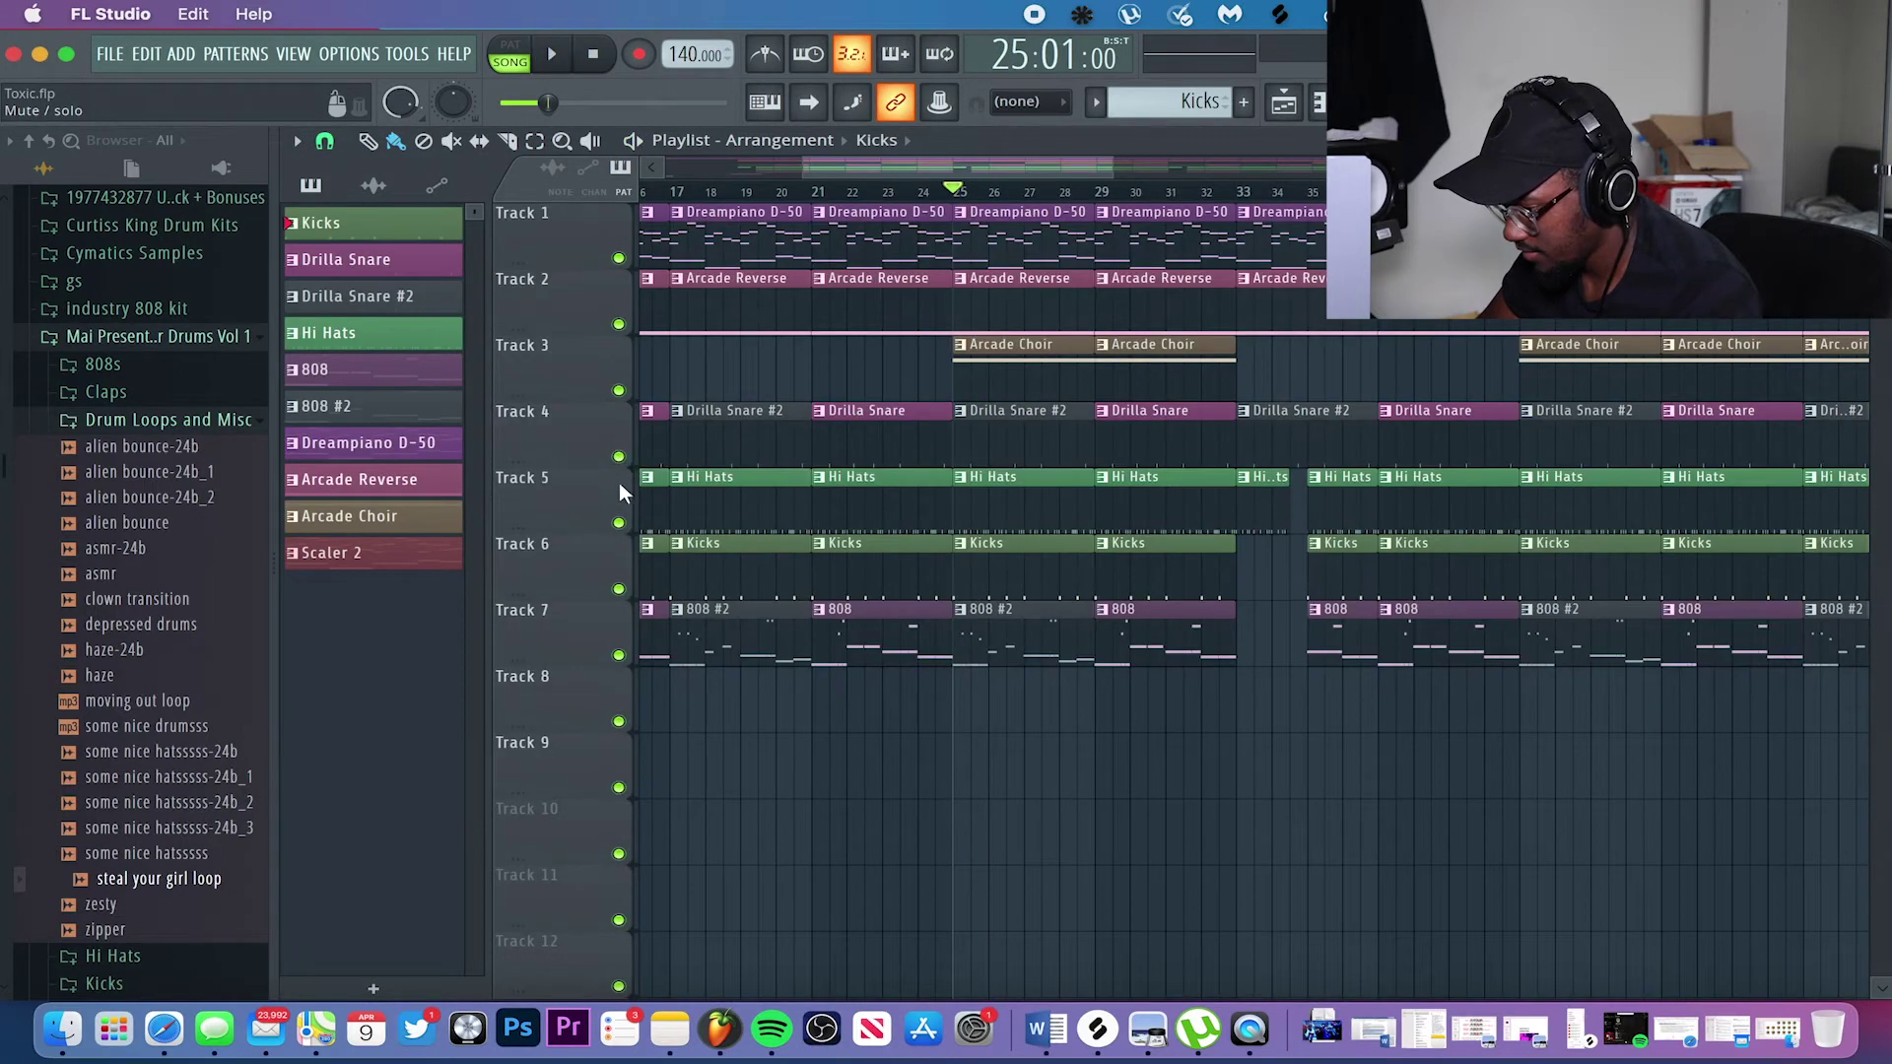
right_click(619, 656)
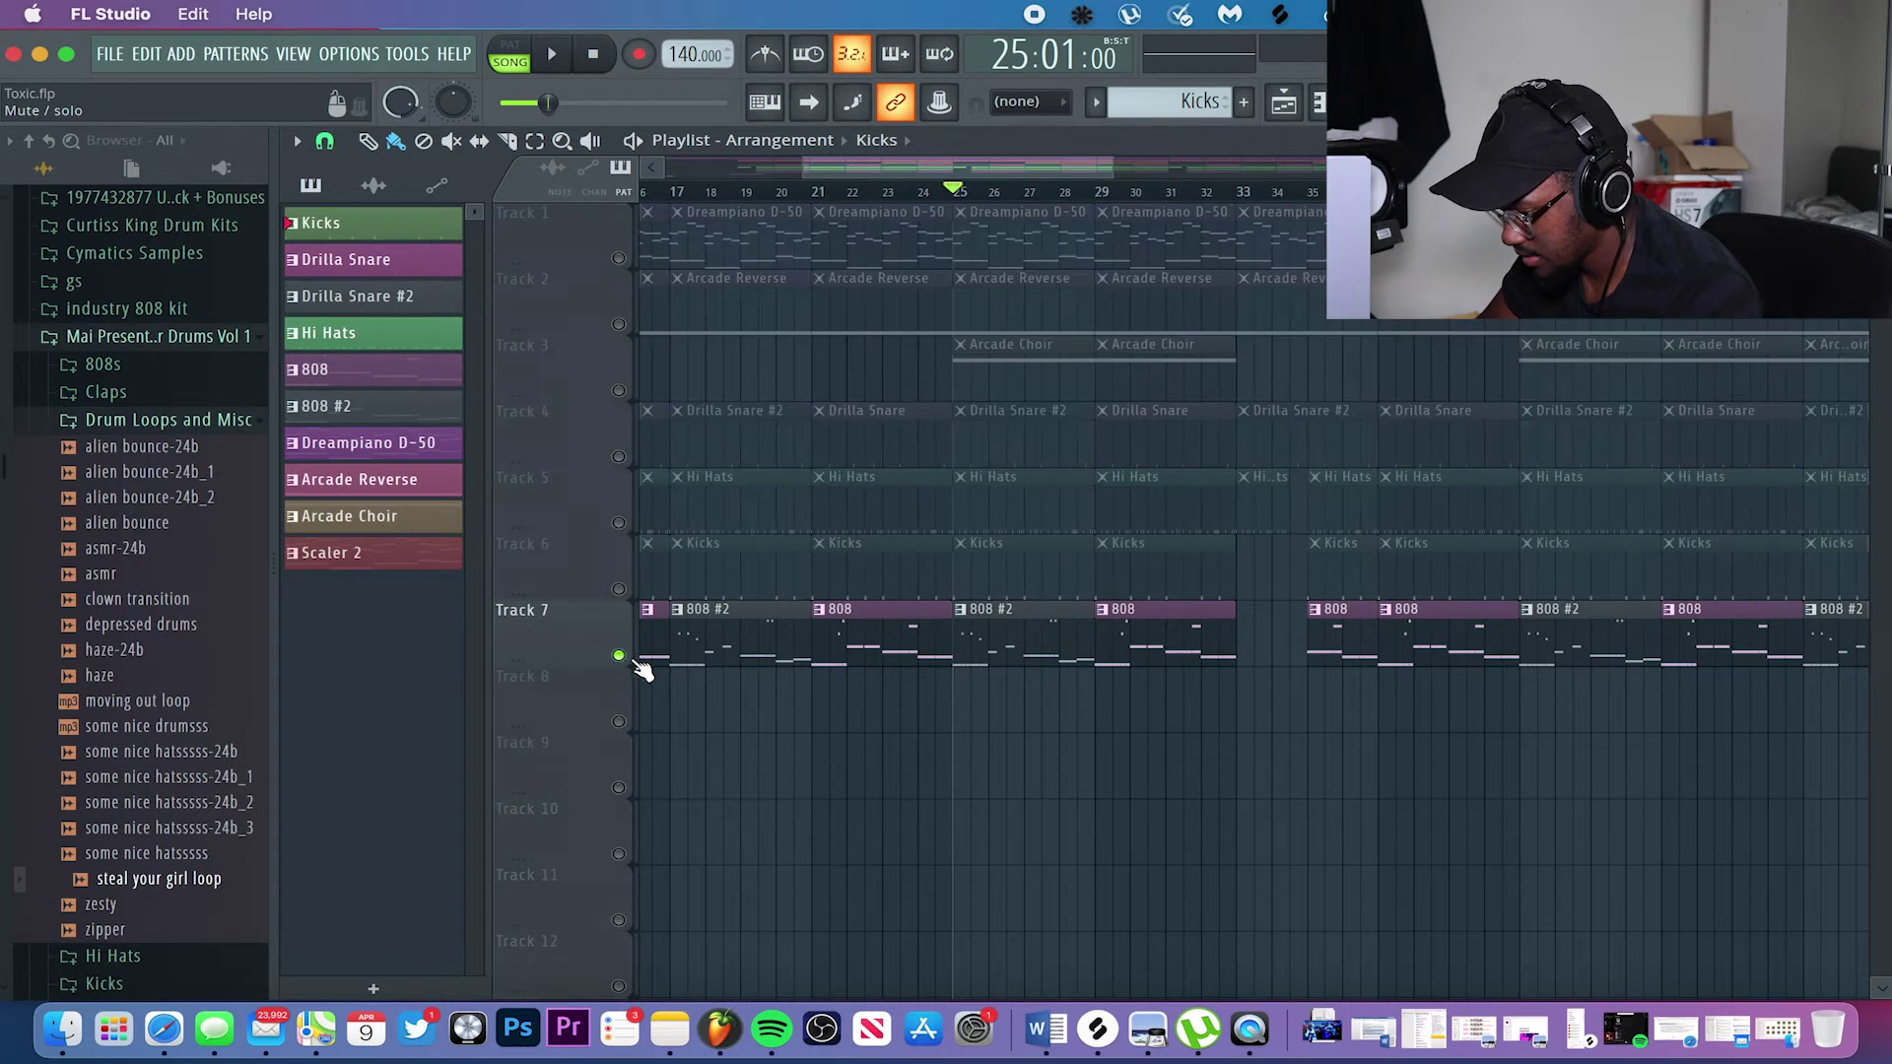
Open the 808 #2 clip at bar 25 in the piano roll, audition its C5, G5 and A#5 notes, and close it.
double_click(1033, 653)
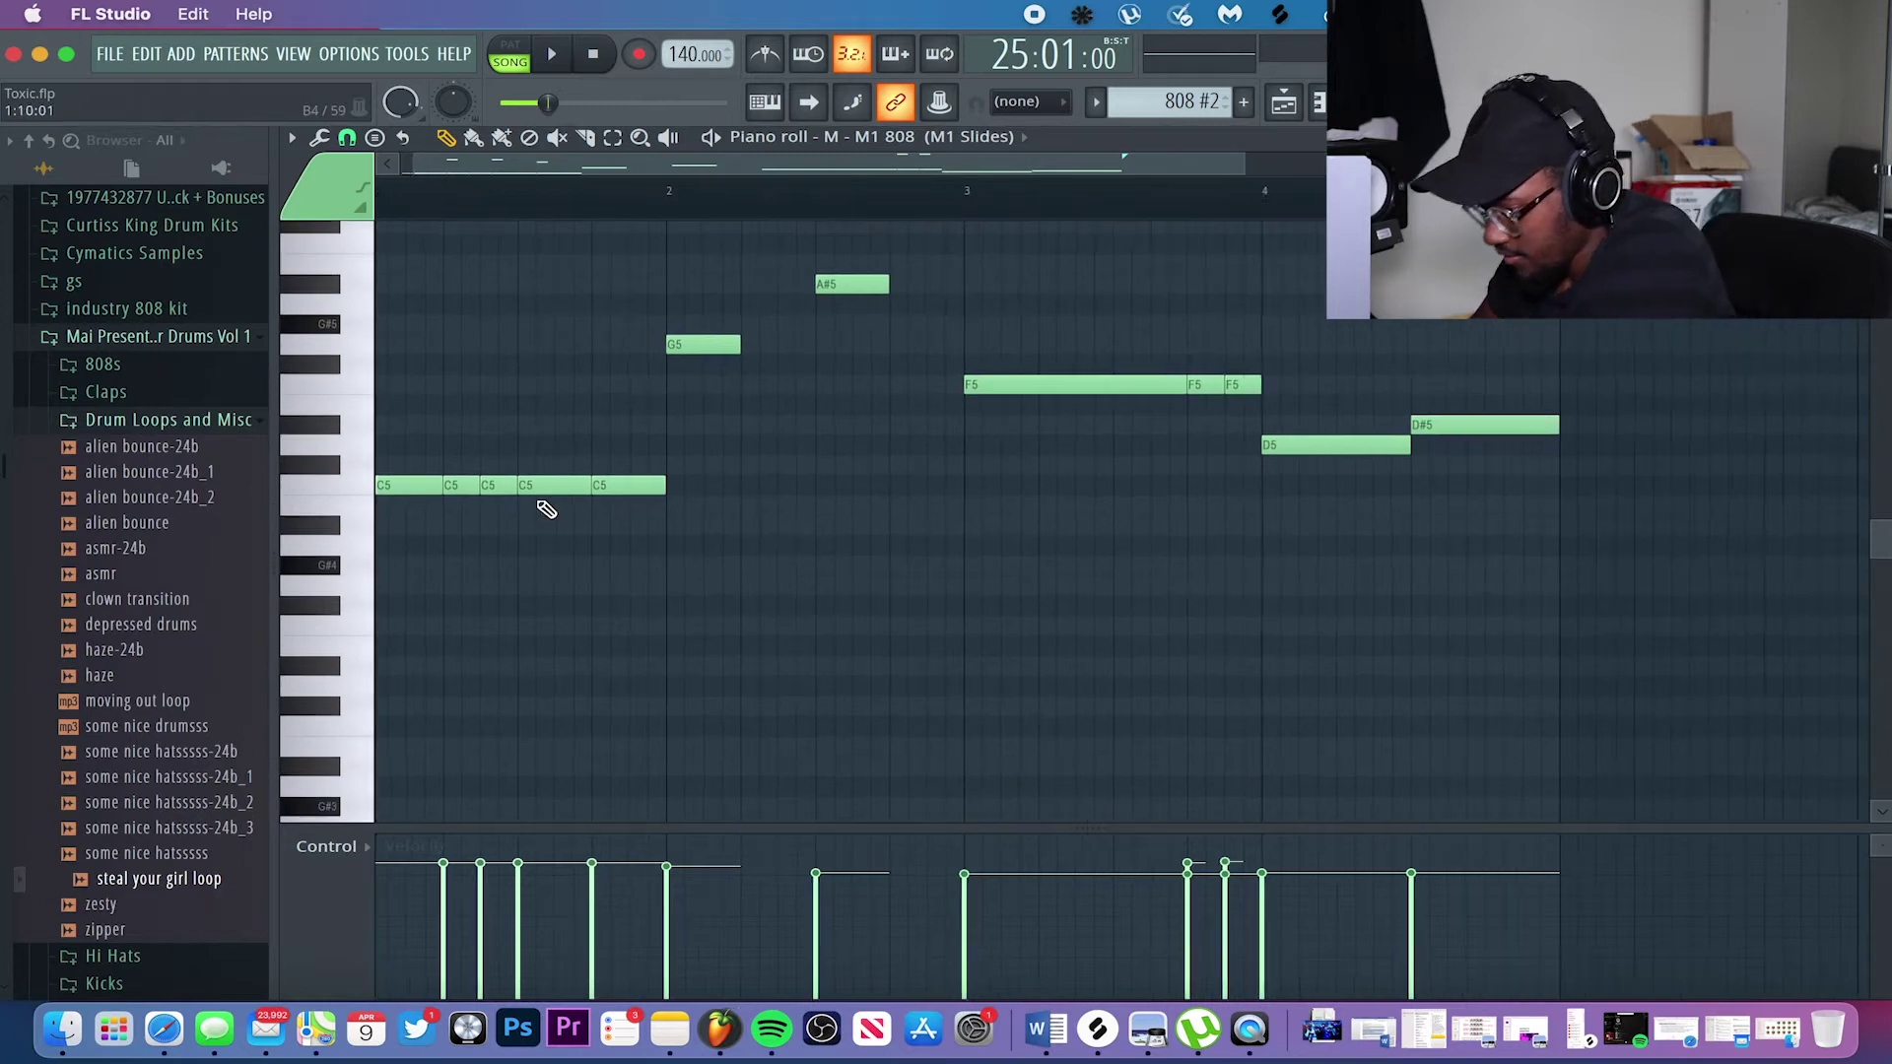
click(423, 540)
click(485, 538)
click(515, 536)
click(558, 536)
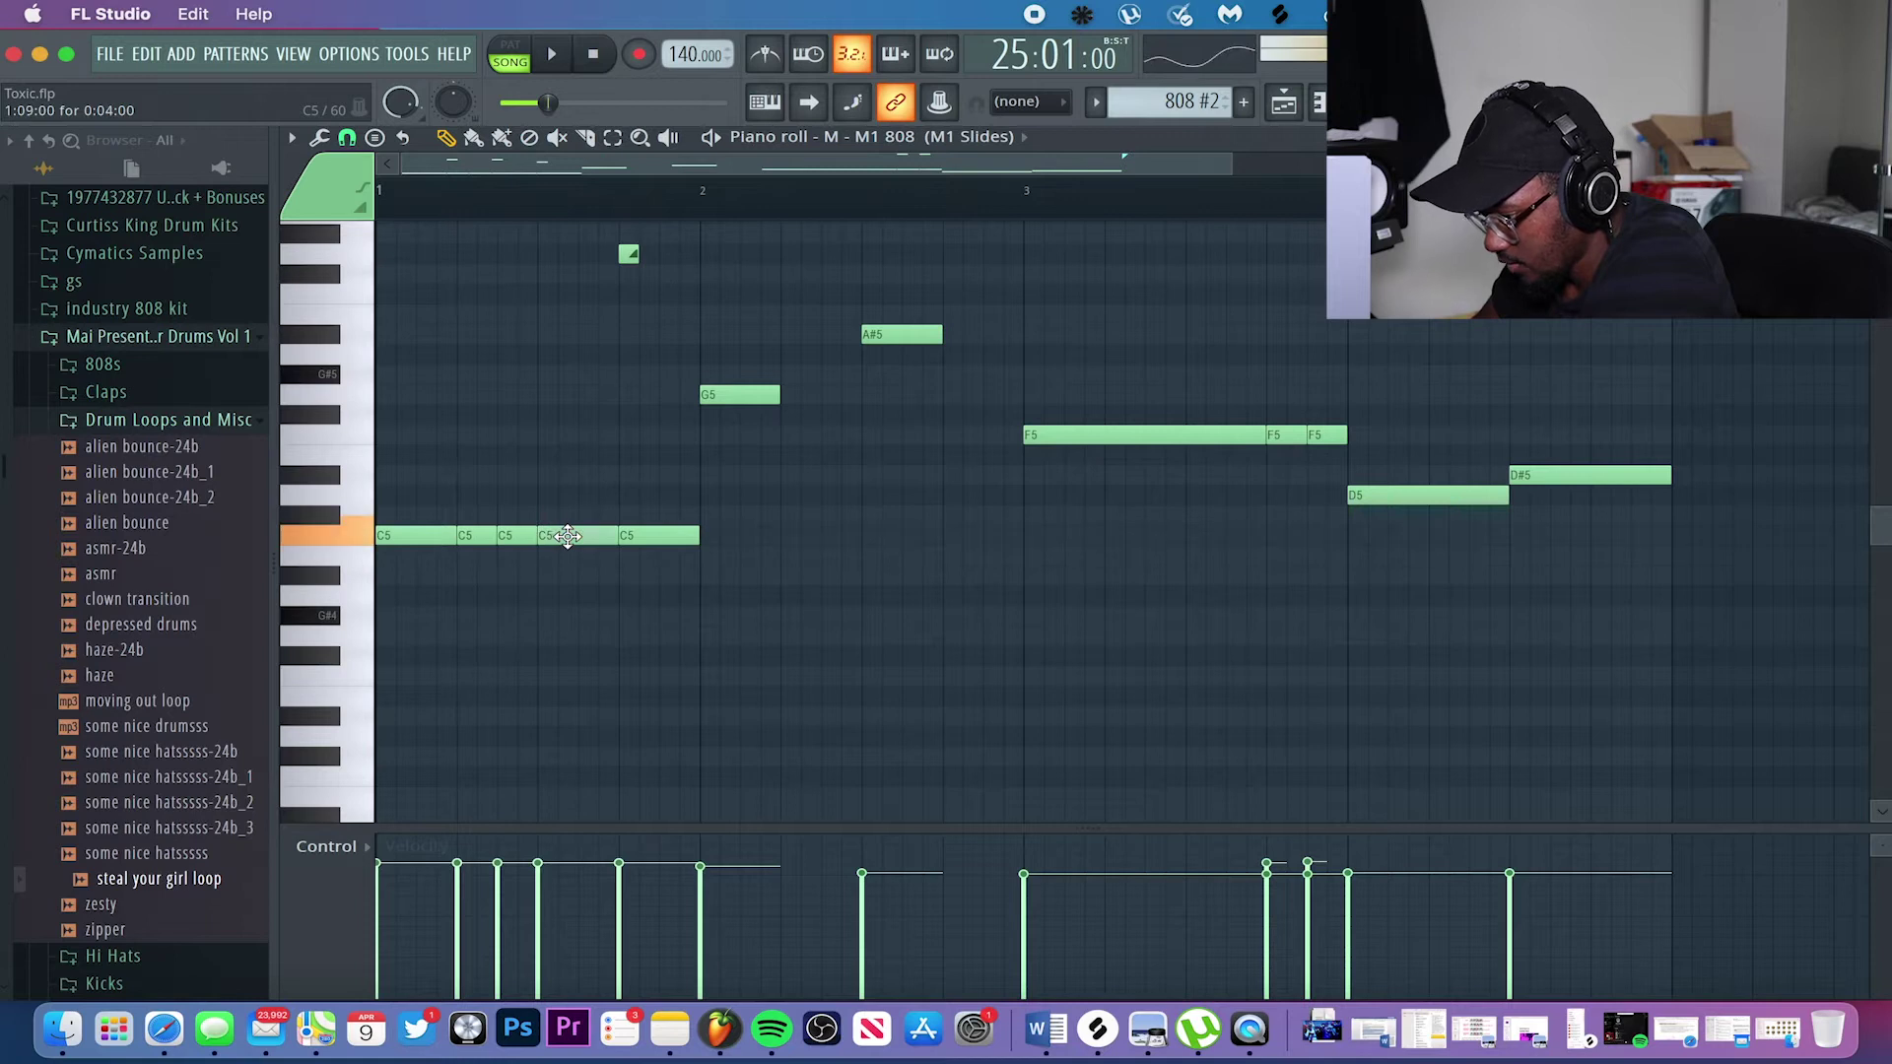
click(648, 537)
click(737, 394)
click(906, 338)
click(907, 338)
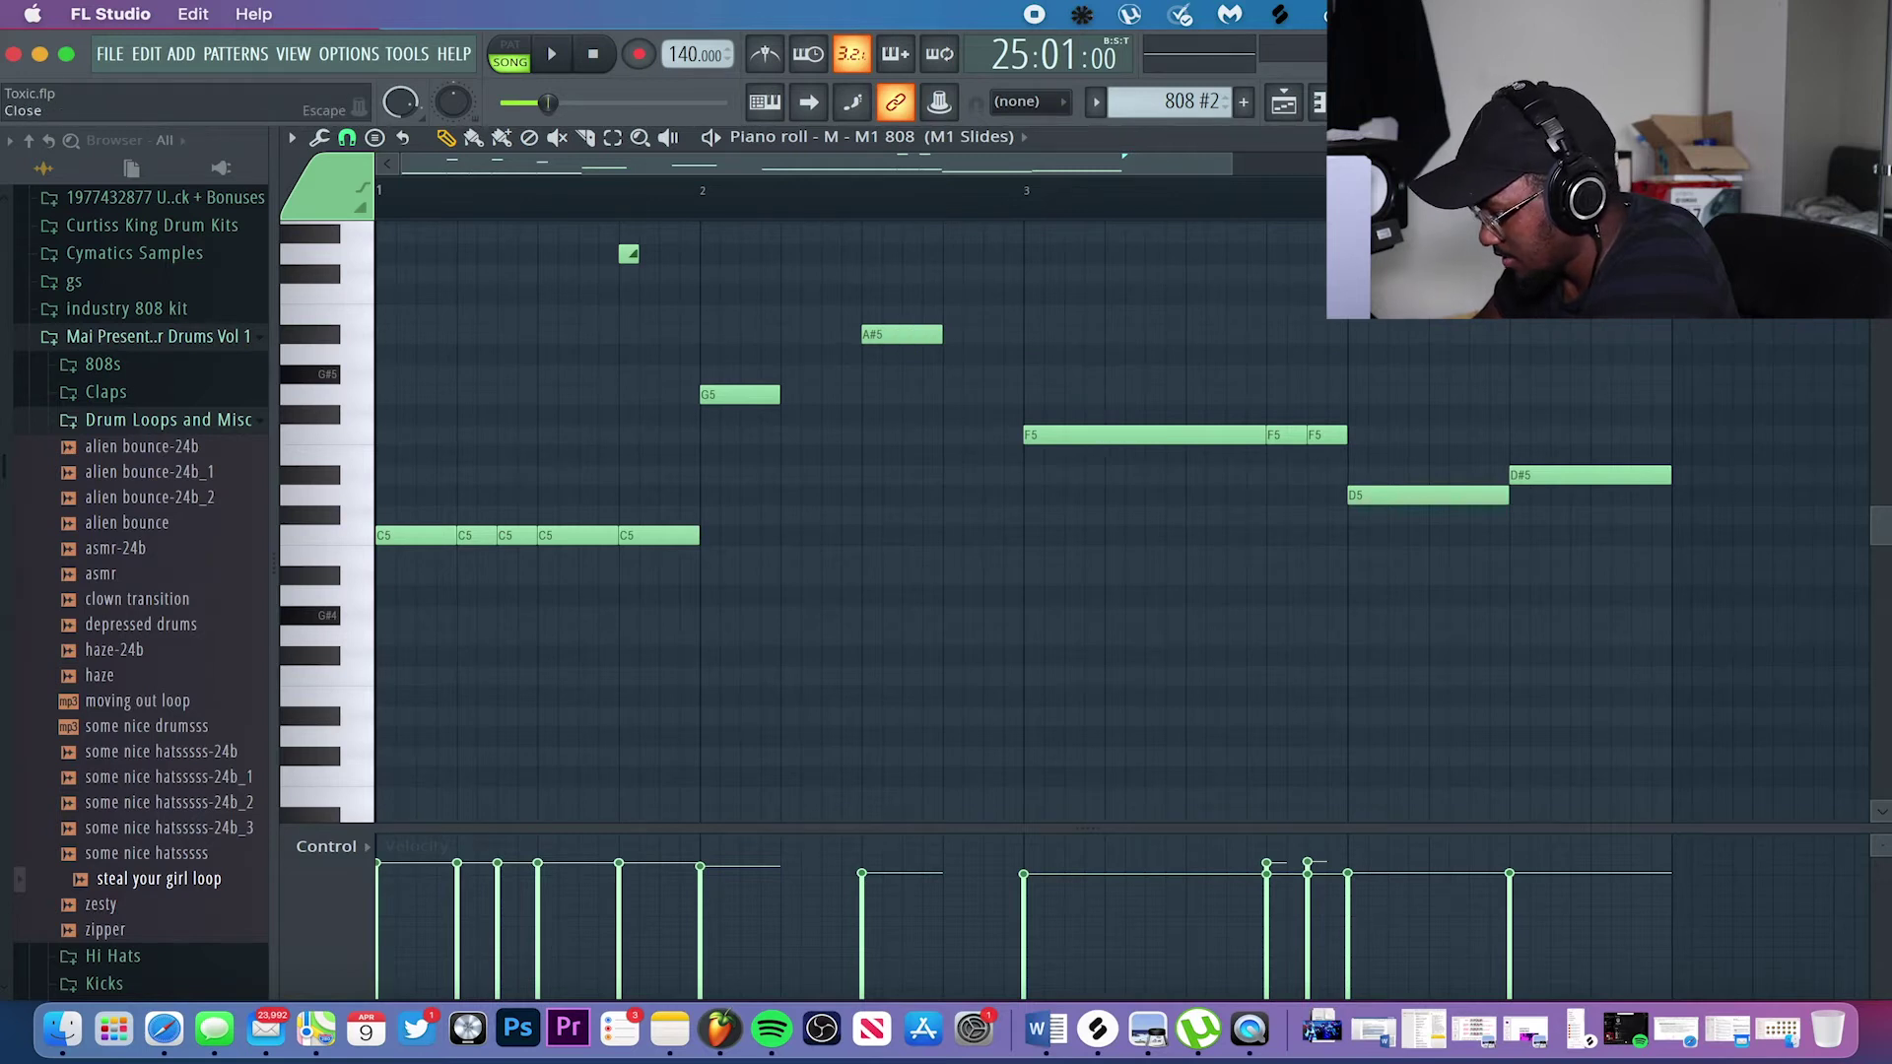
click(1877, 136)
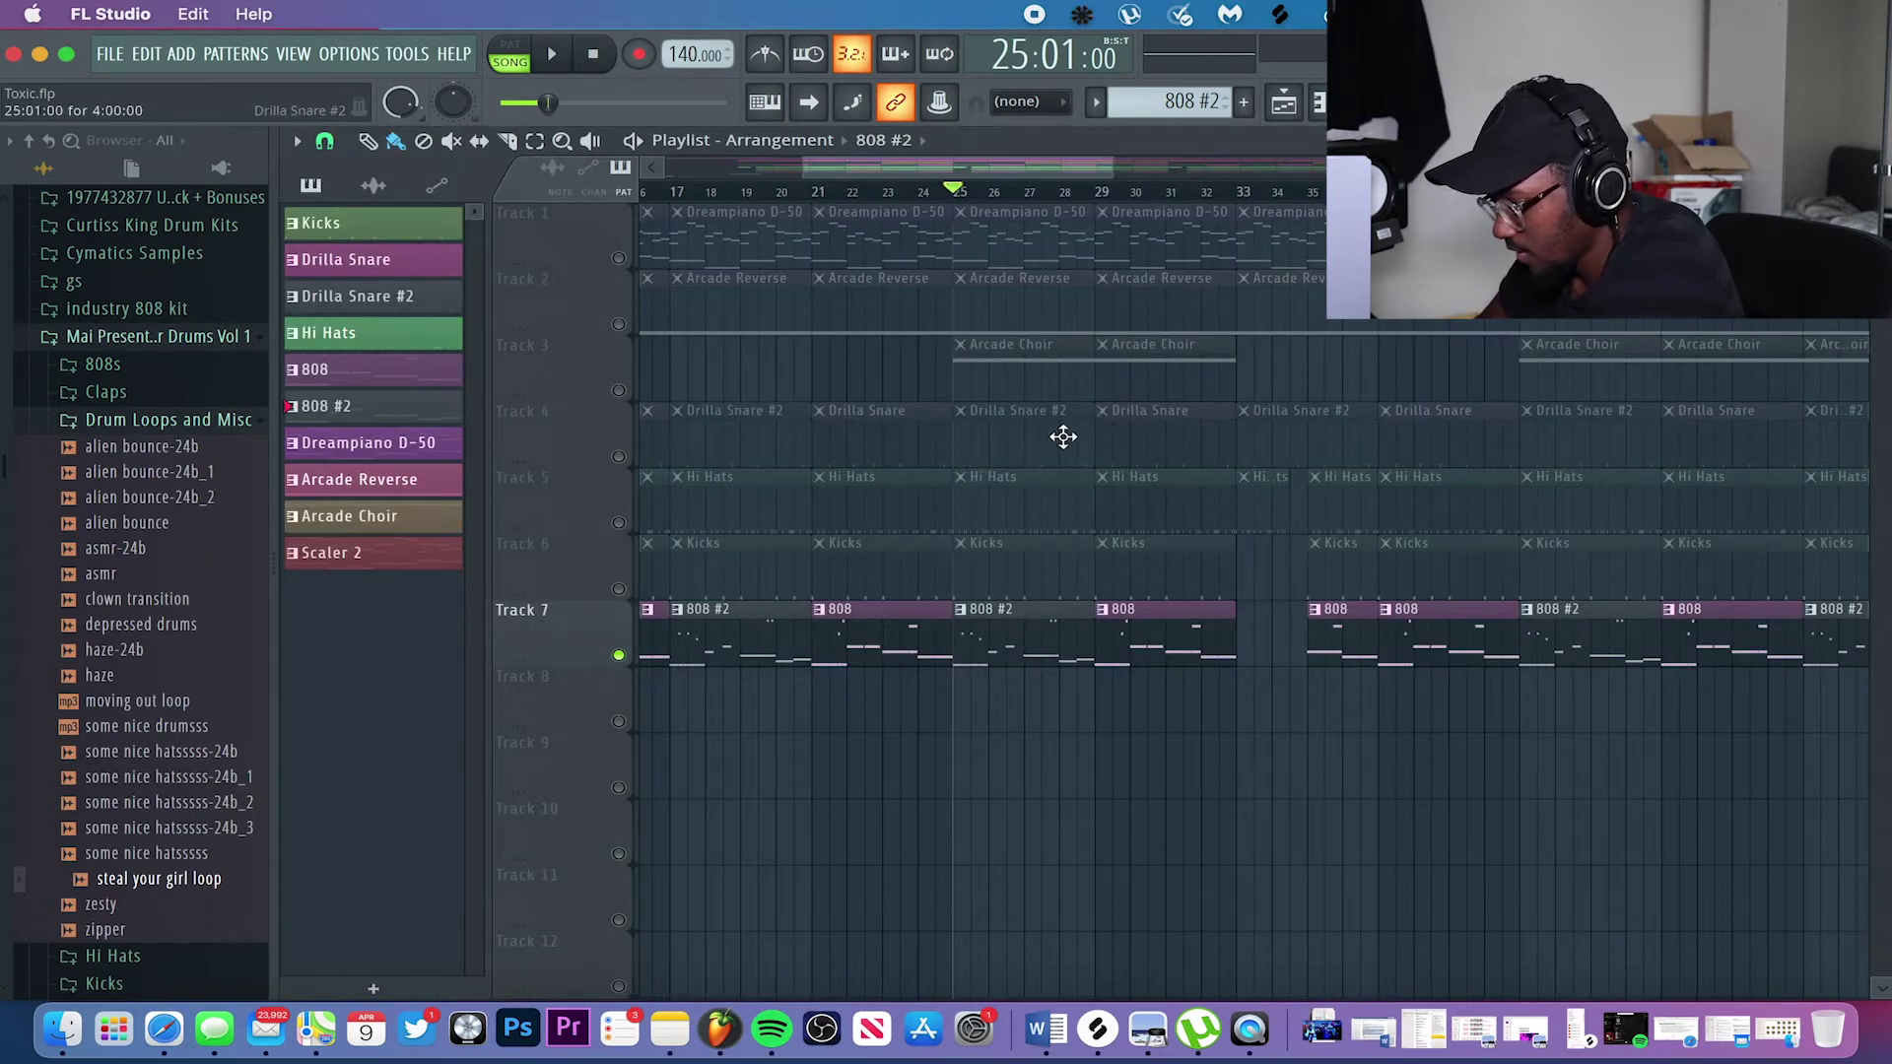
Reopen the 808 #2 clip, show the M1 808 channel's volume envelope, then close the channel settings and channel rack.
double_click(1019, 623)
click(1326, 102)
double_click(665, 622)
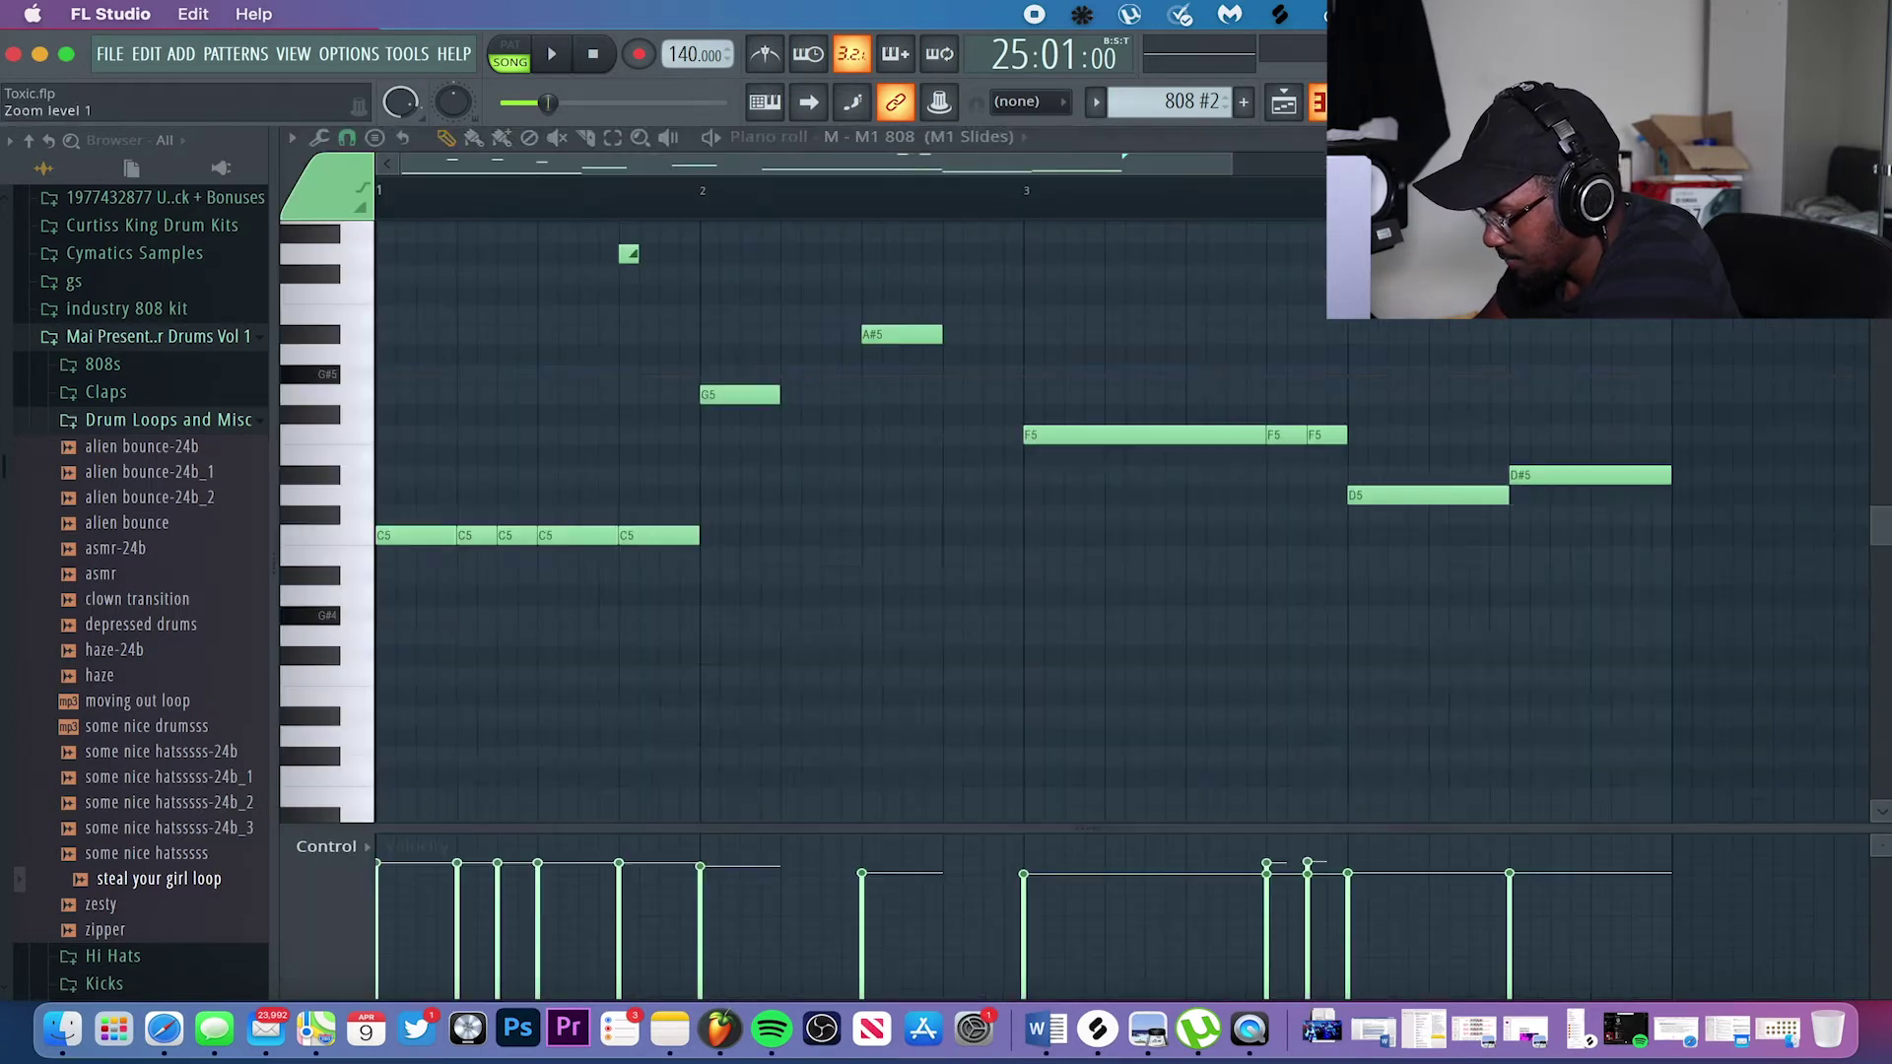
key(F6)
click(566, 554)
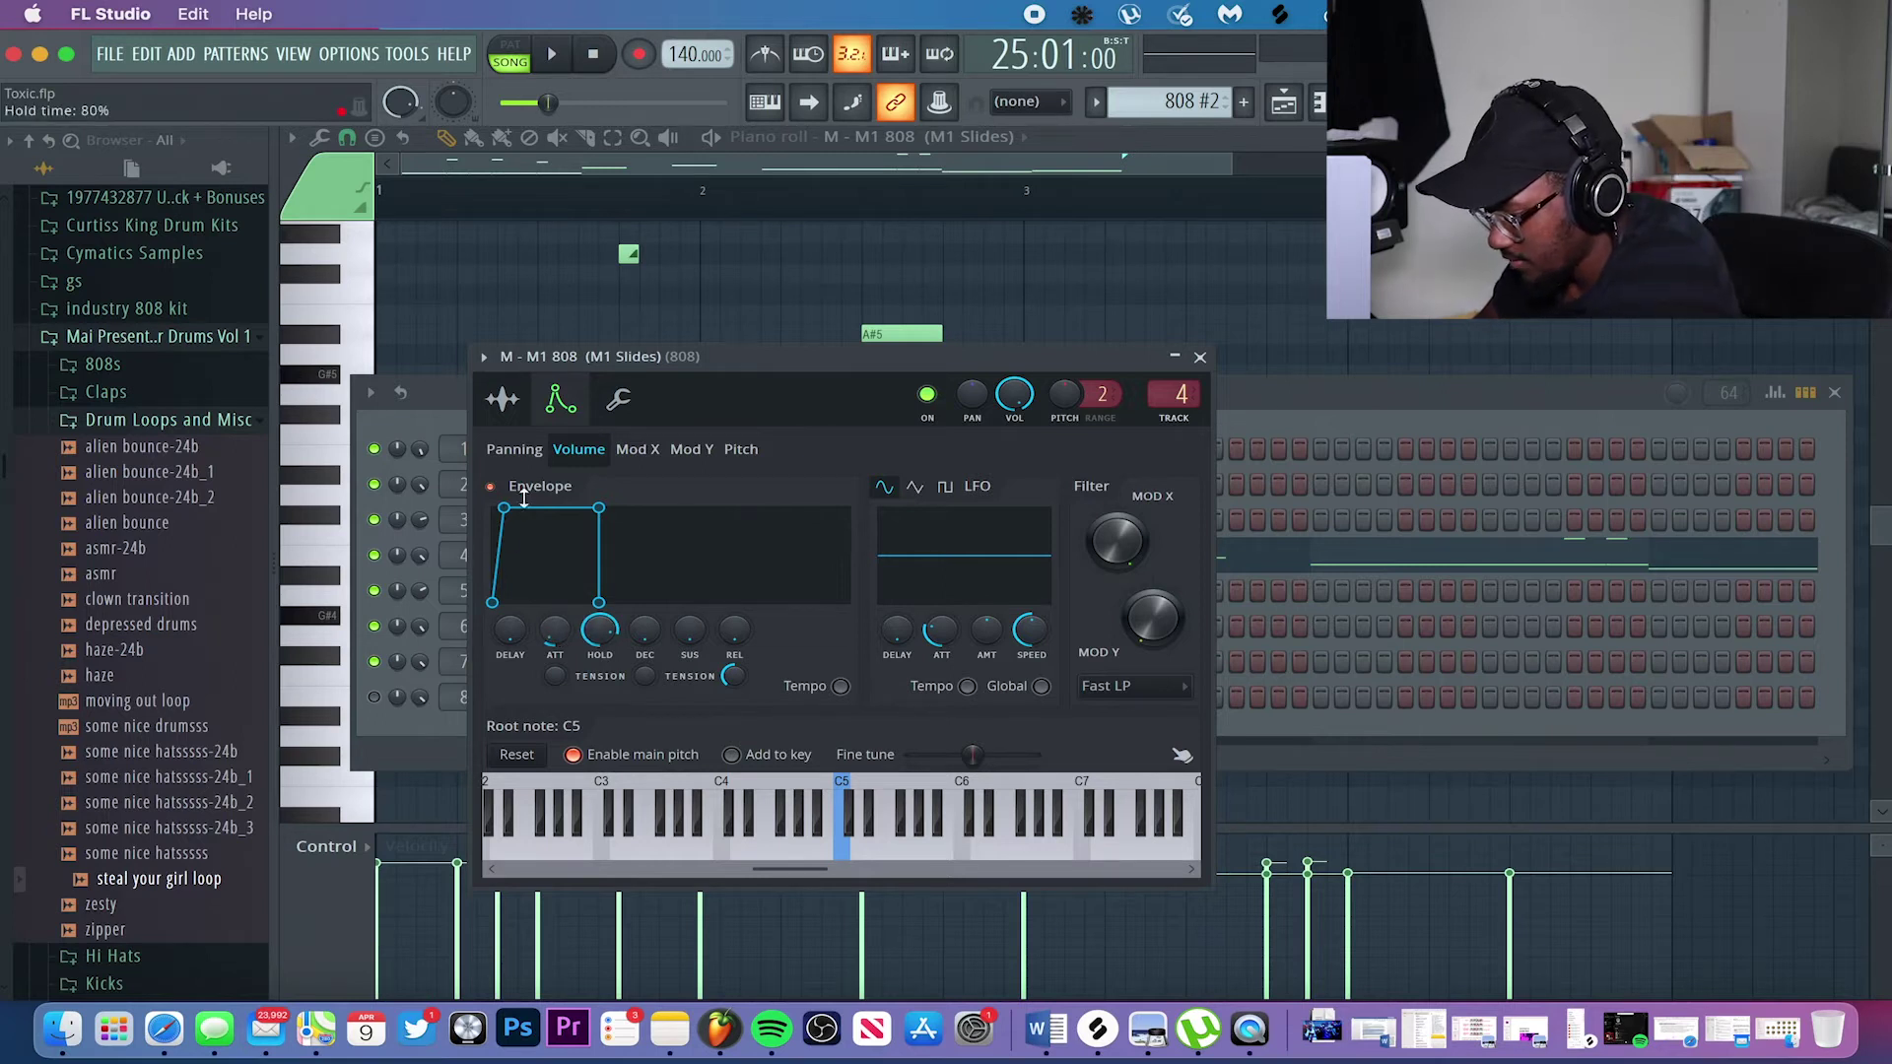
click(1200, 359)
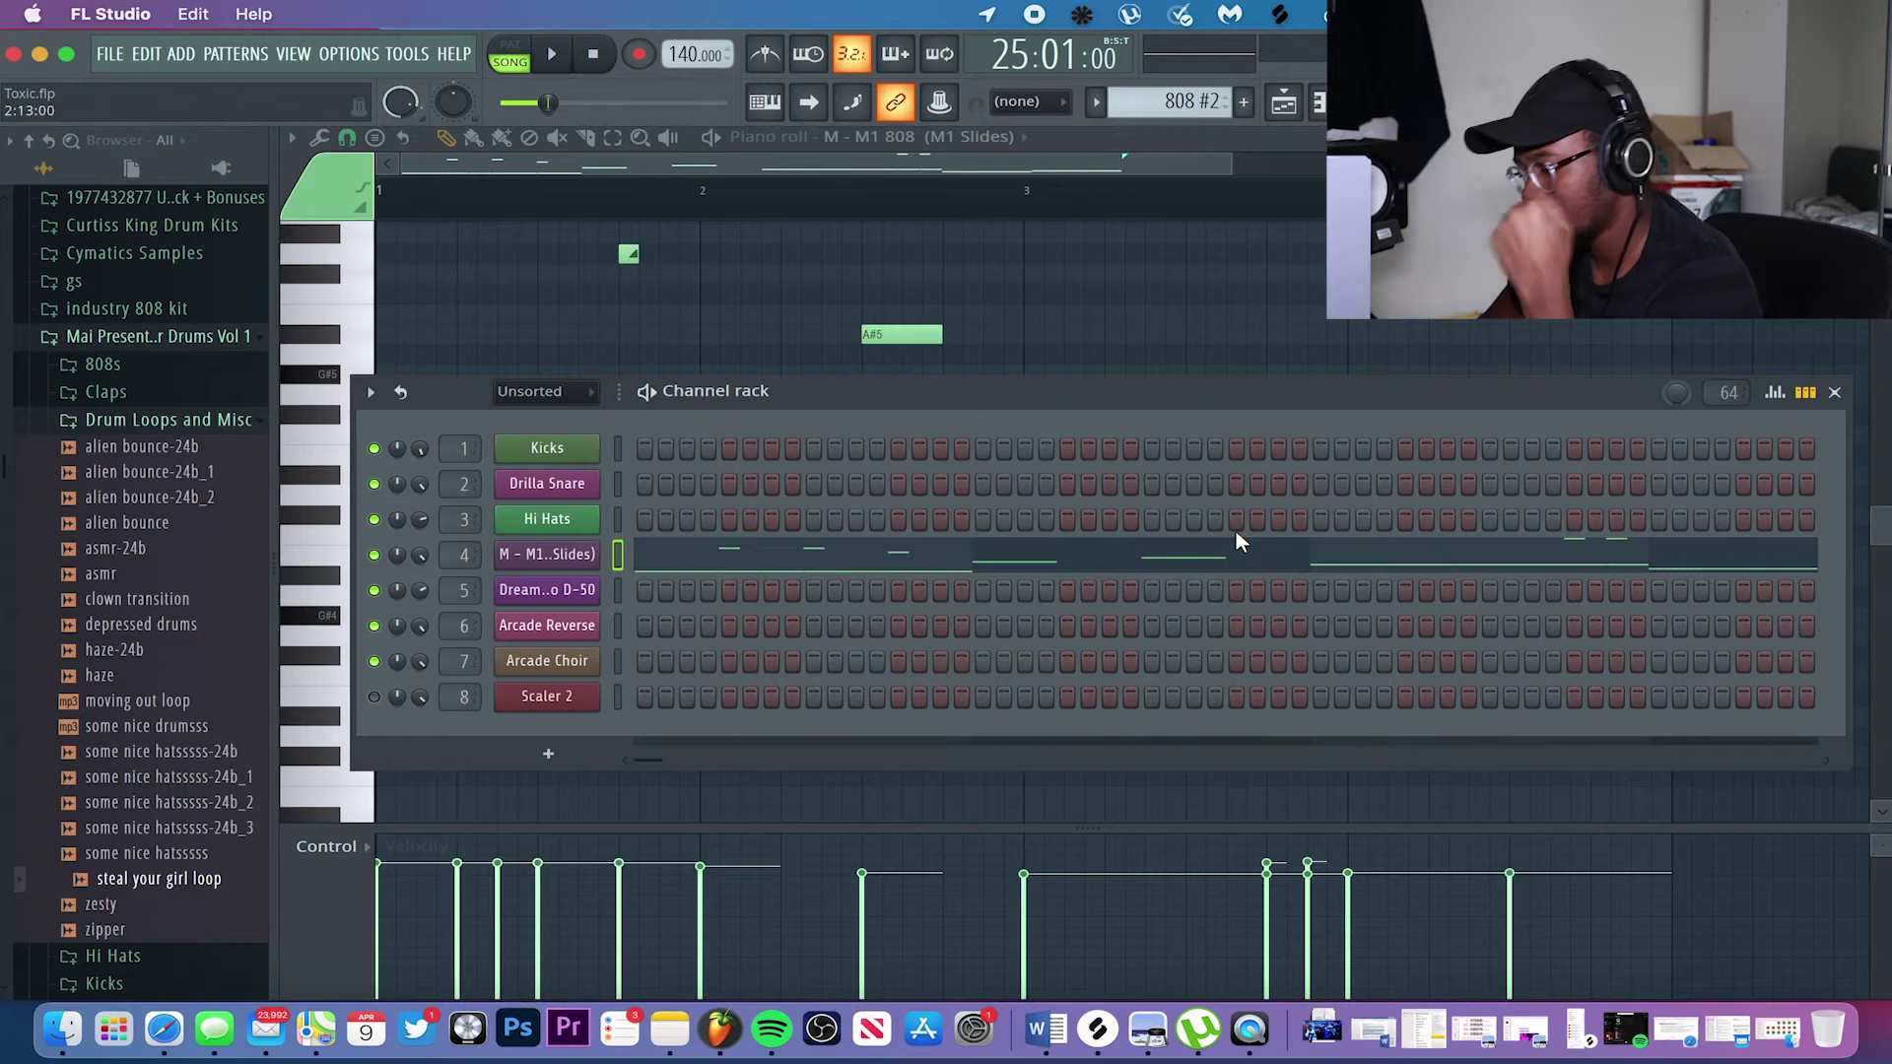
click(1834, 393)
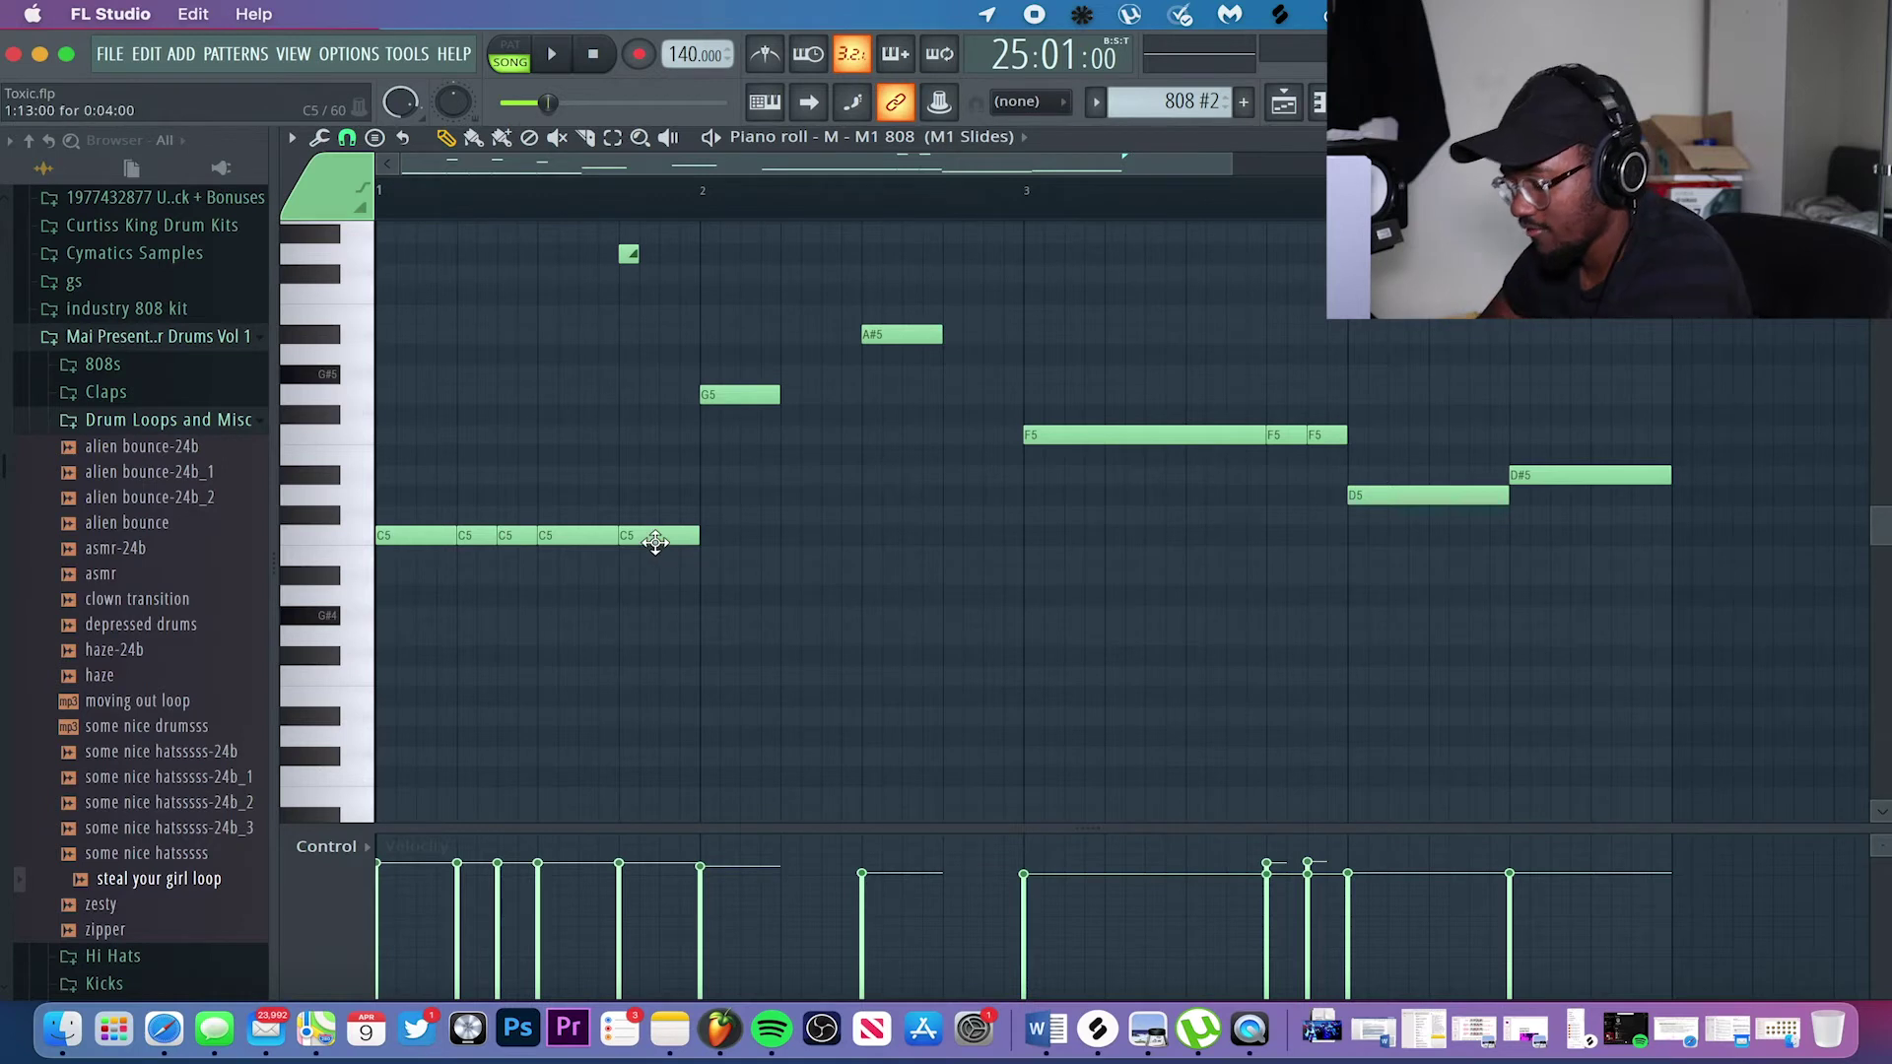
Audition the G5 note at bar 2 of the 808 #2 pattern several times.
click(743, 396)
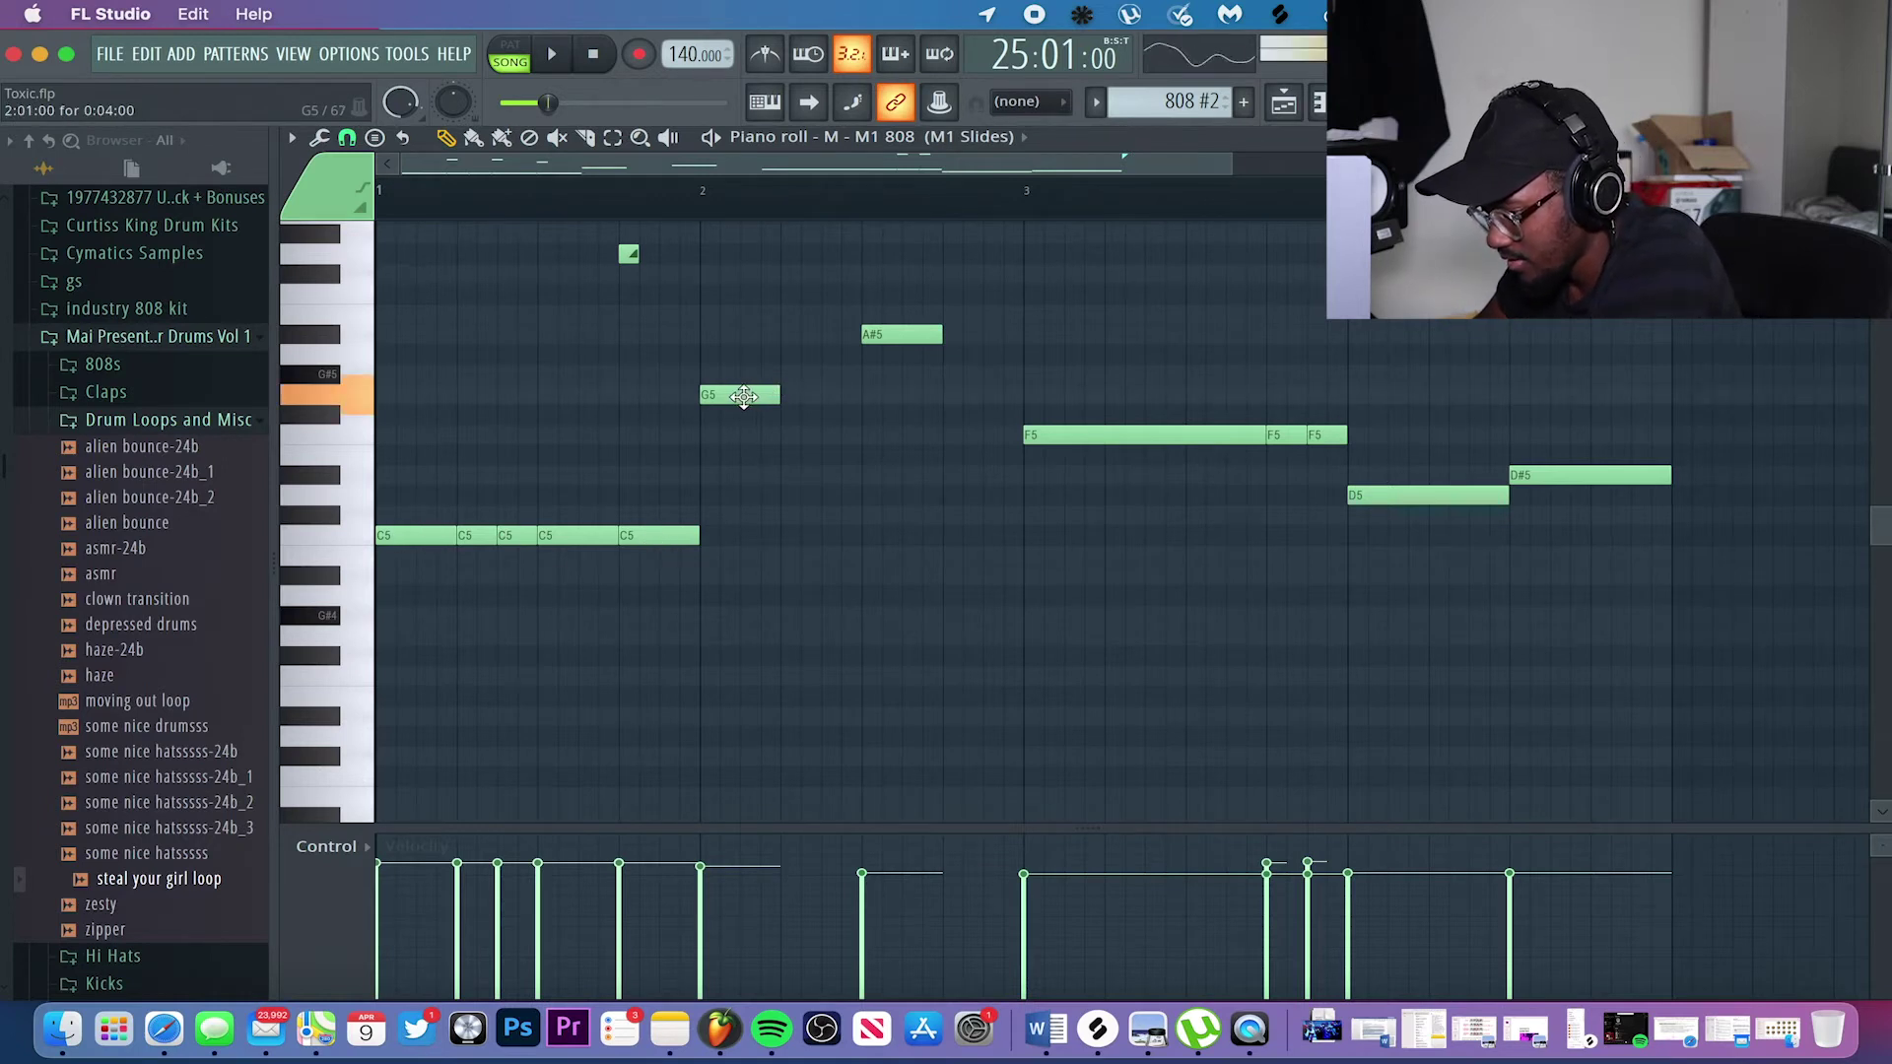
click(743, 396)
click(743, 396)
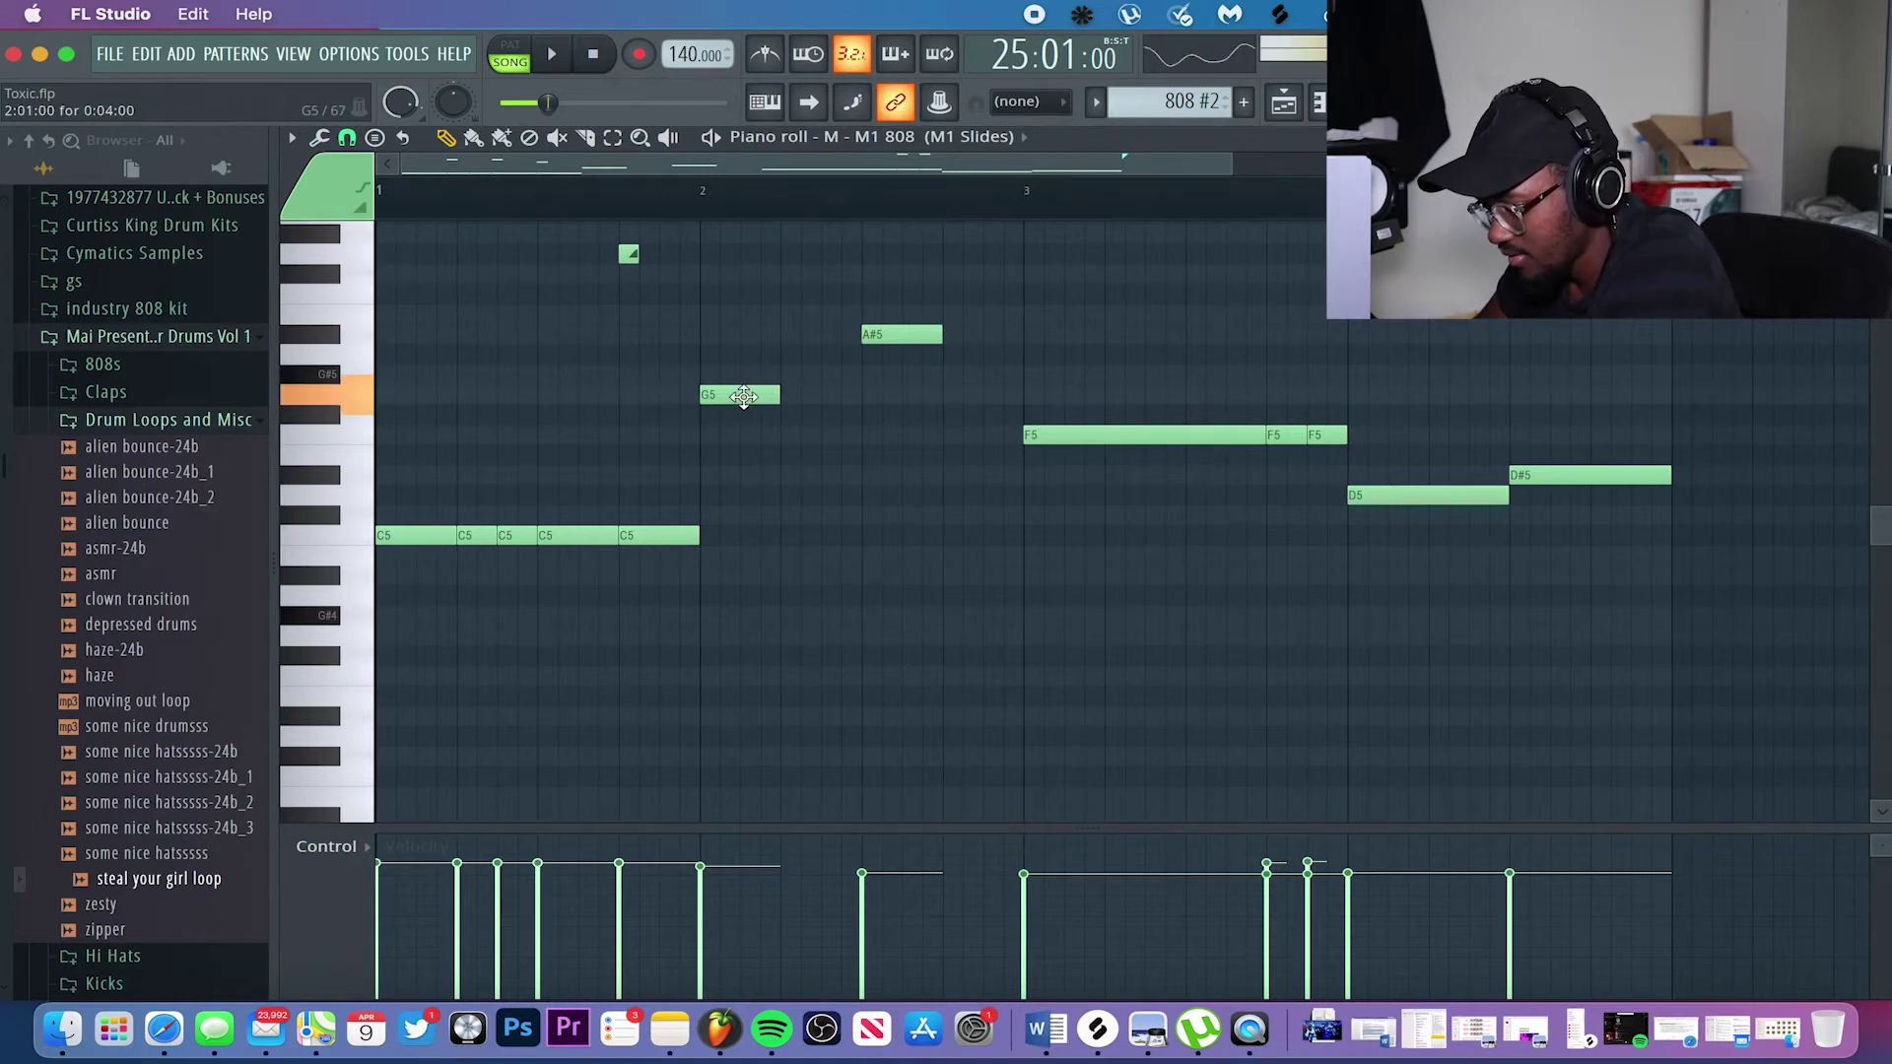
Compare the M1 808's C5 sound with the volume attack time at 0% and 9%, then close its settings and the channel rack.
key(F6)
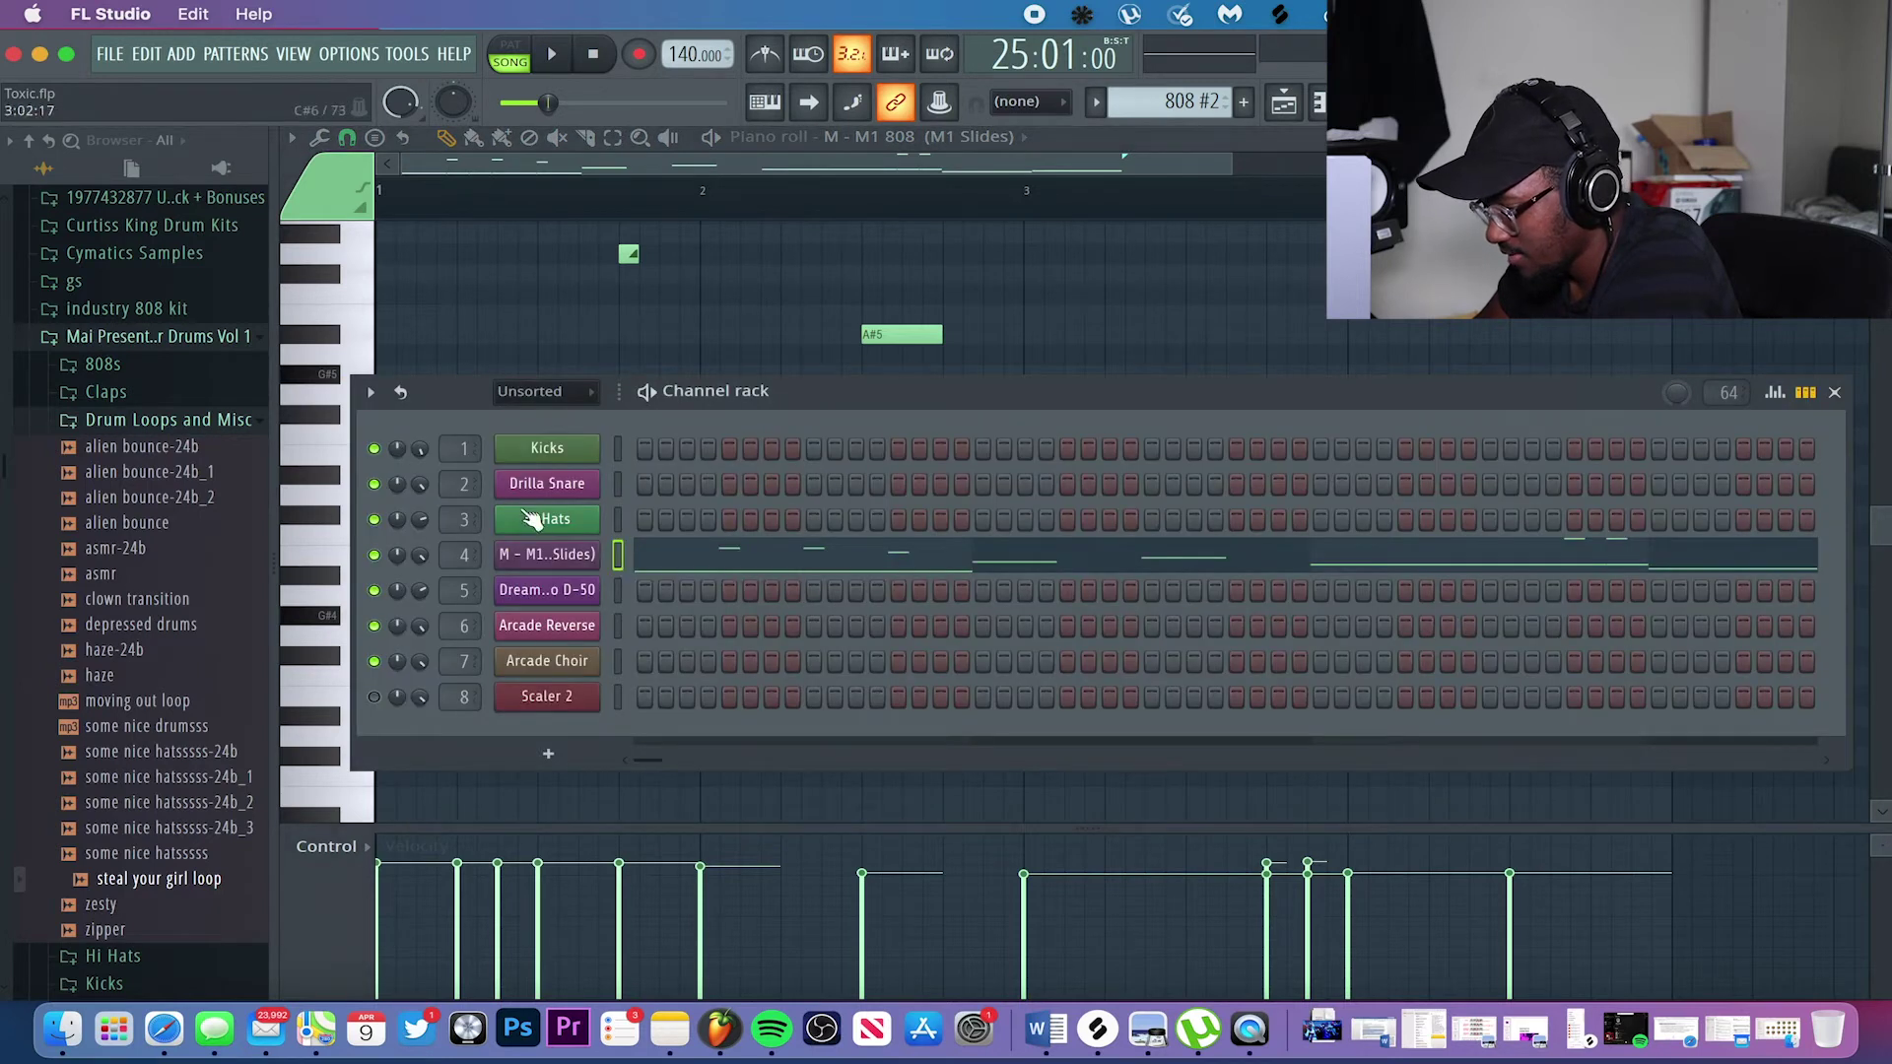
click(544, 561)
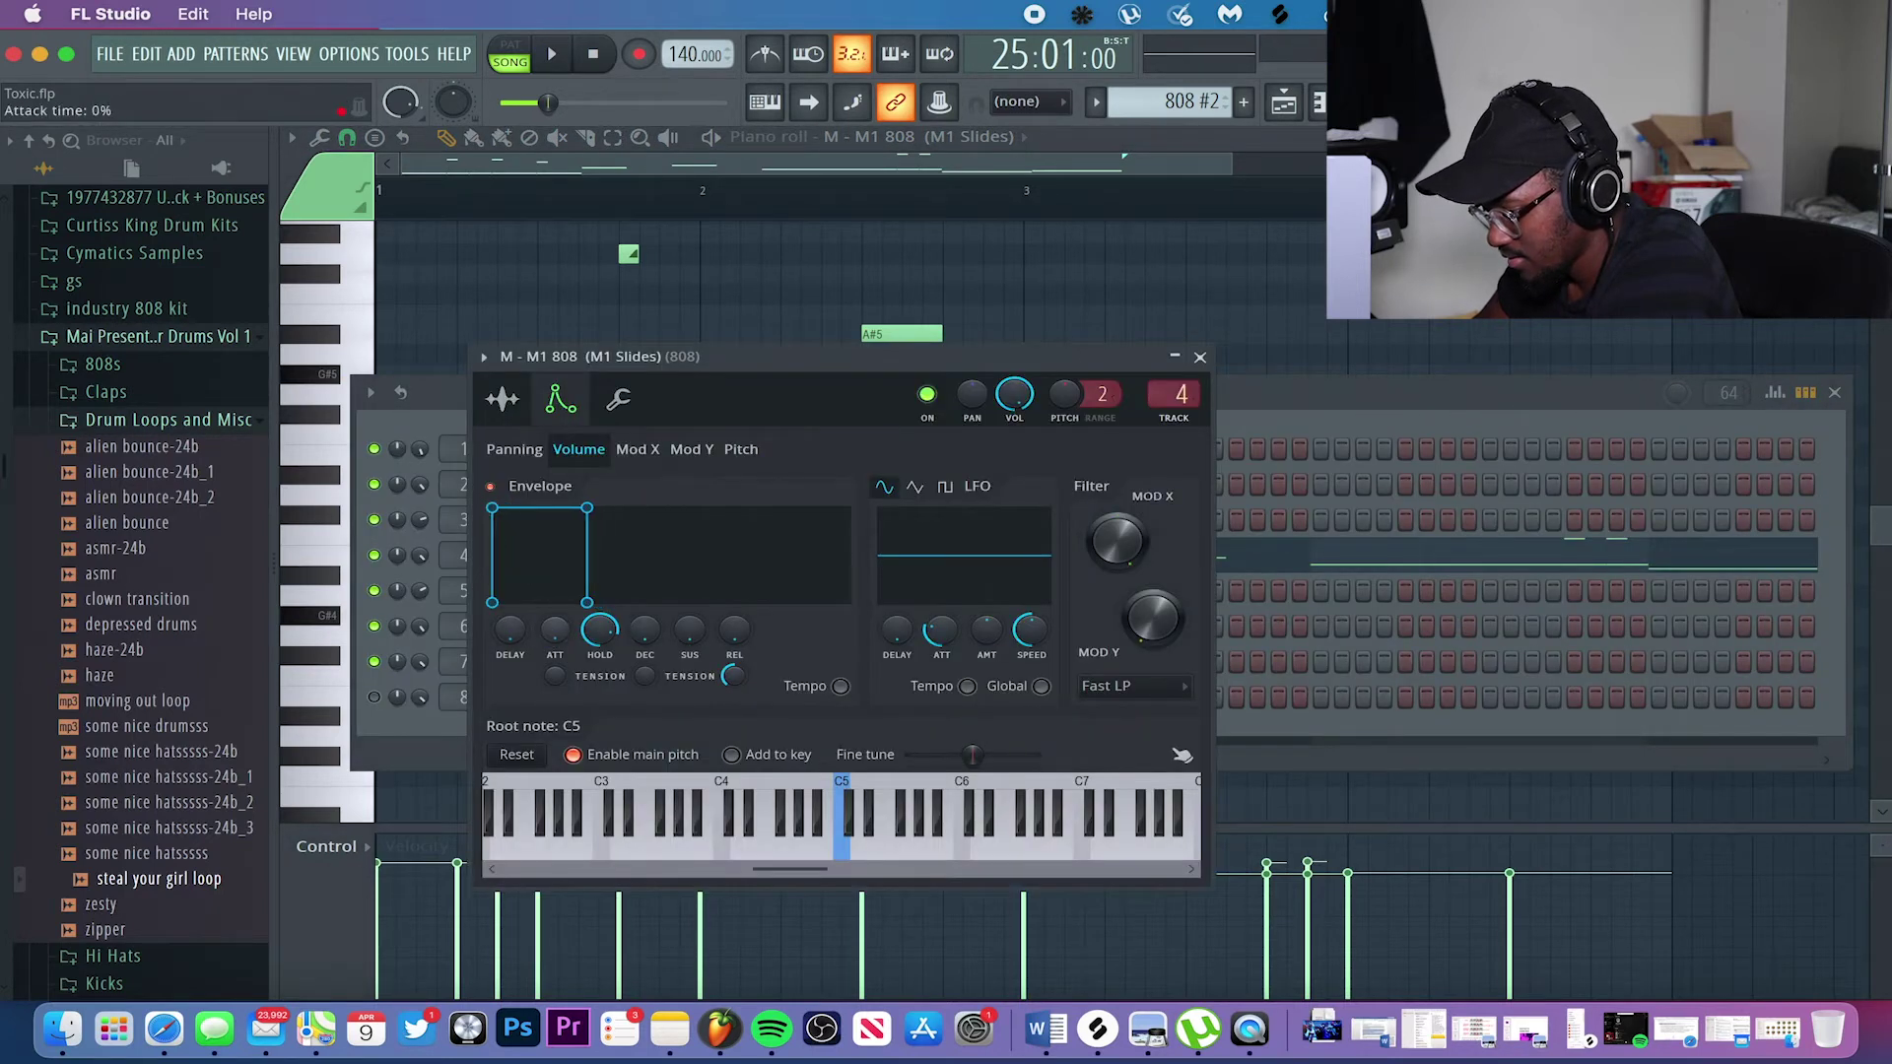
click(844, 848)
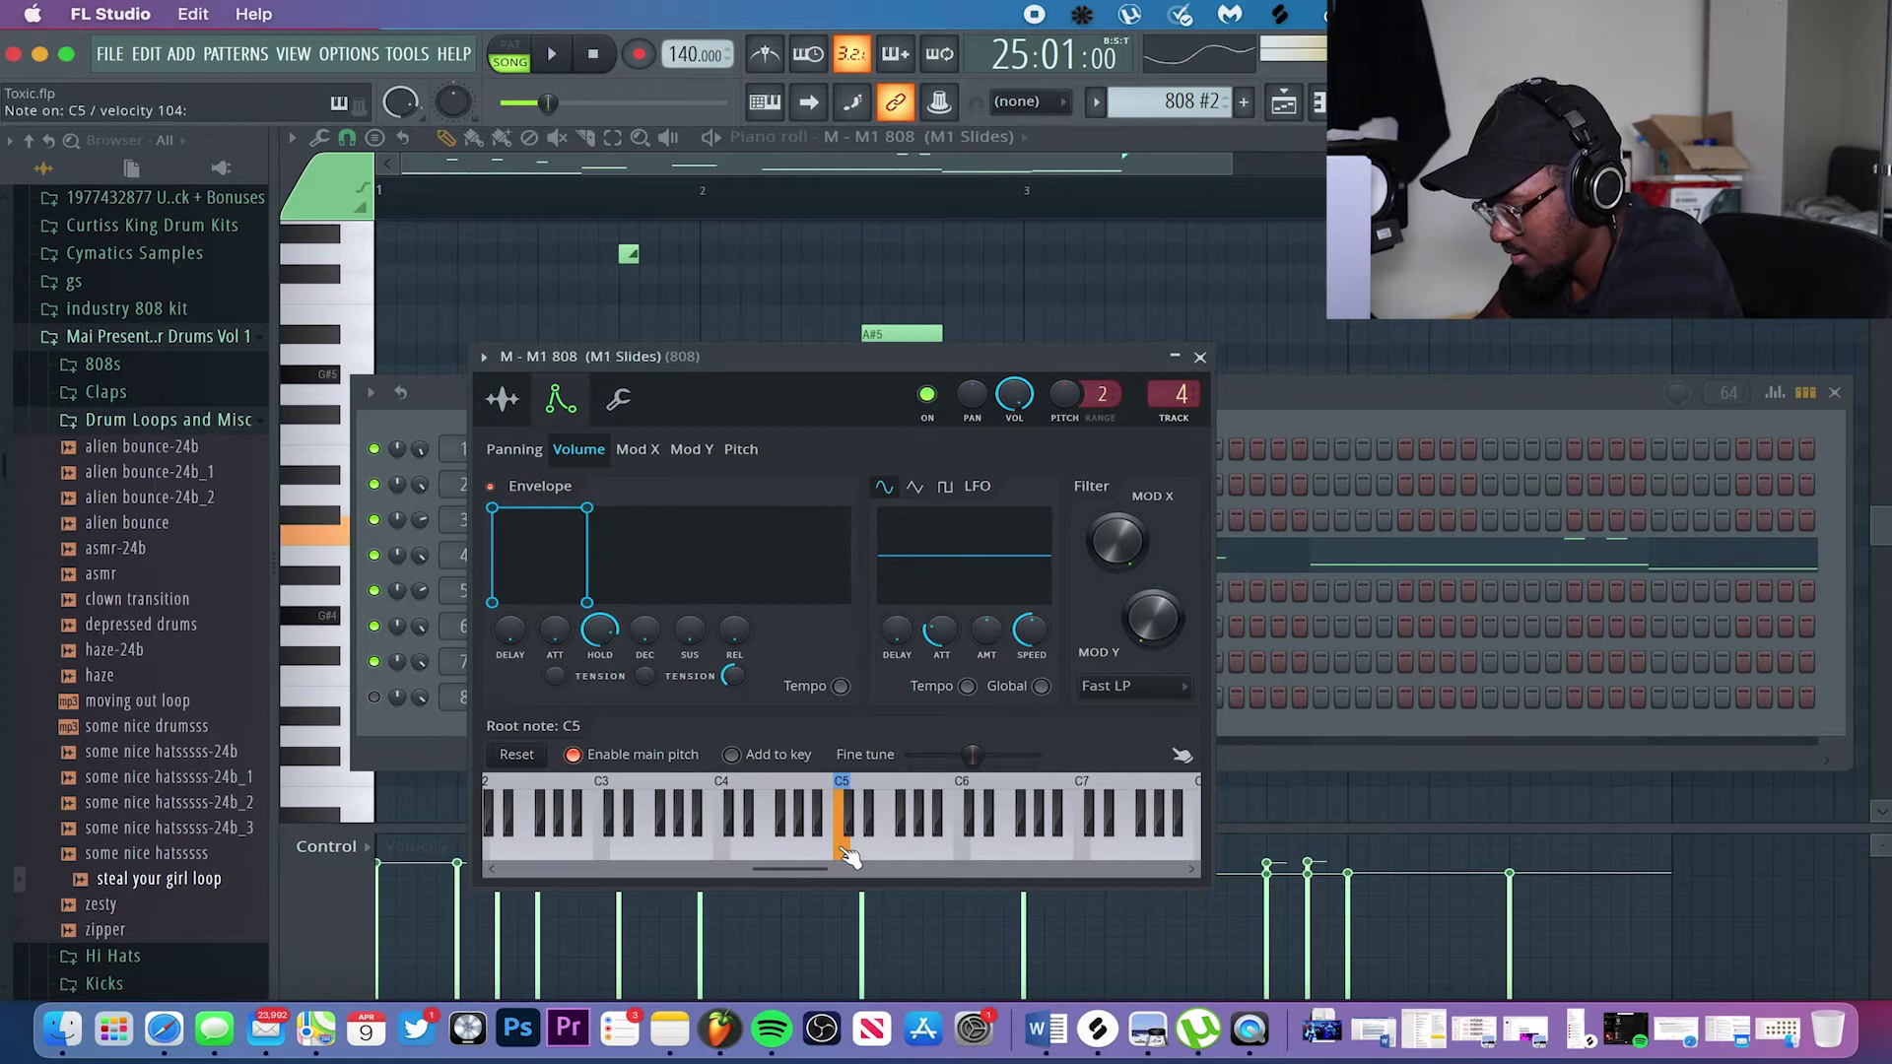
click(844, 849)
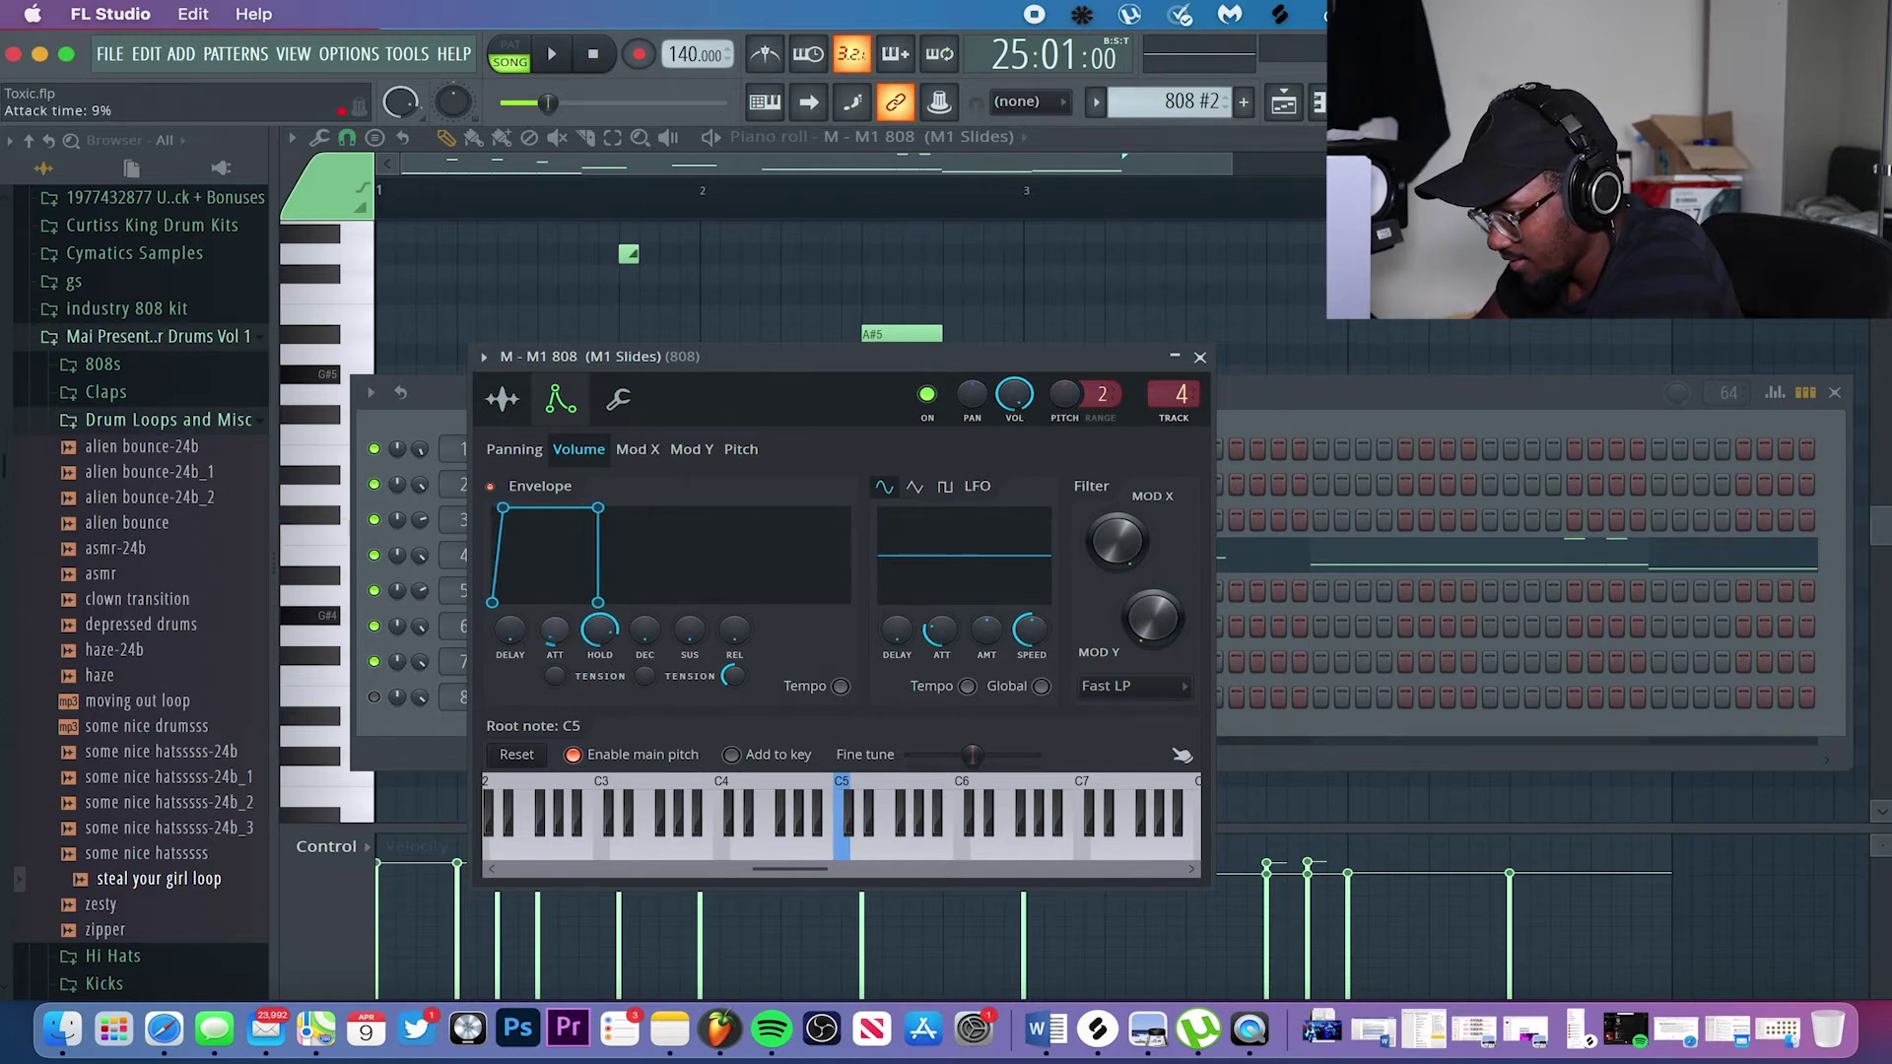
click(831, 845)
click(837, 850)
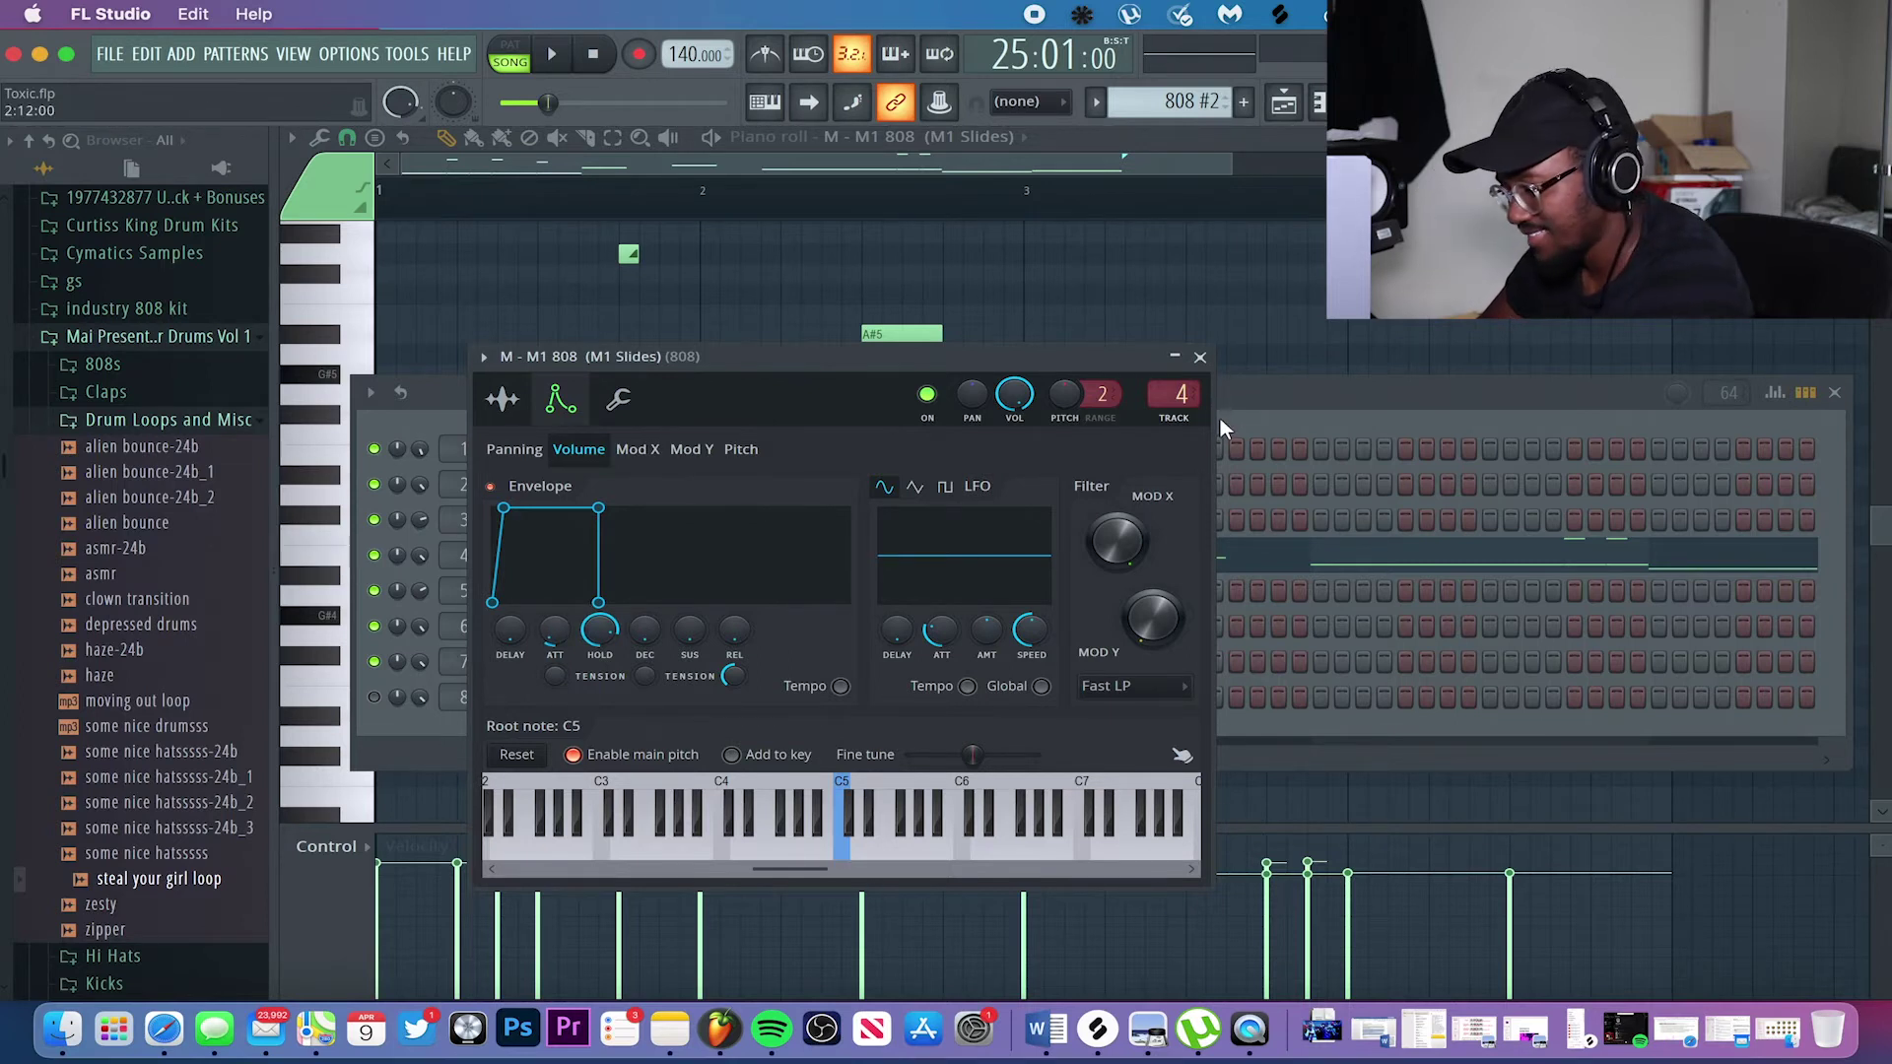
click(1200, 356)
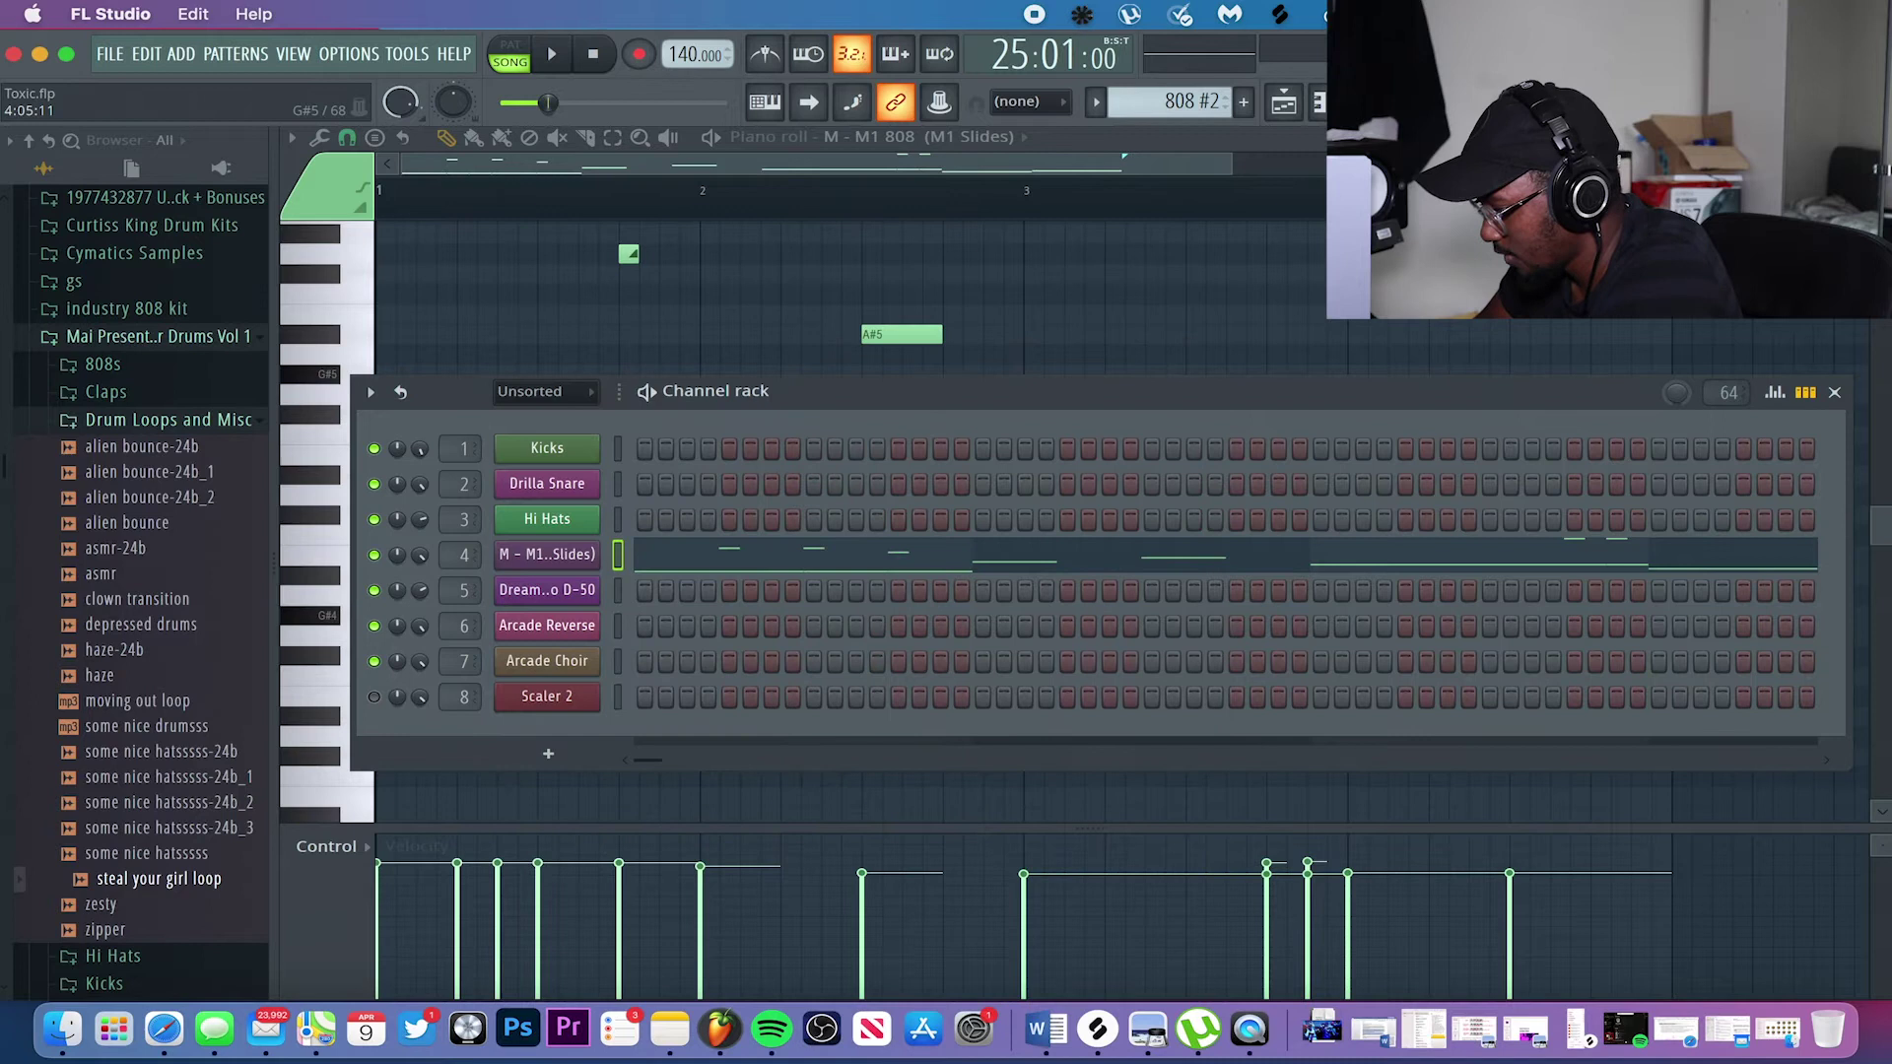
click(1834, 393)
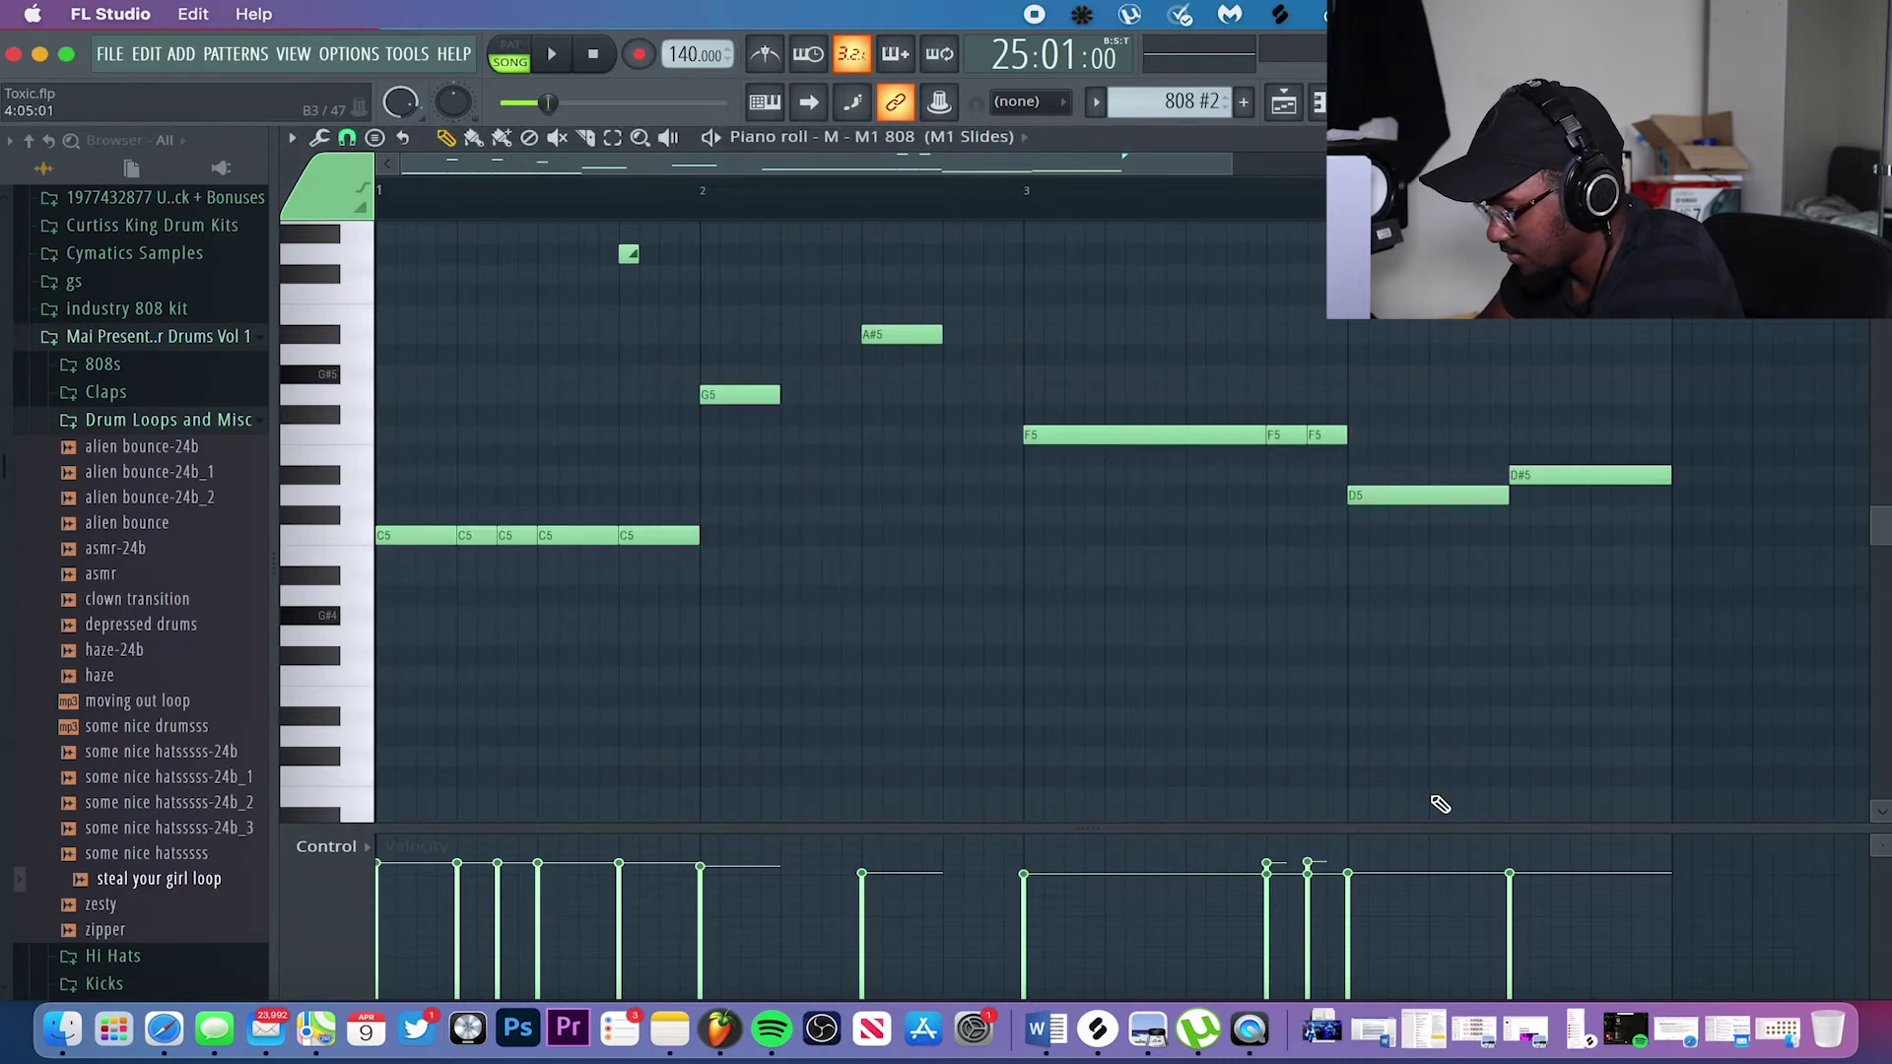
Play the 808 #2 pattern from bar 25 while showing its upper slide notes, then stop playback.
scroll(1196, 551, down, 2)
scroll(1196, 551, up, 5)
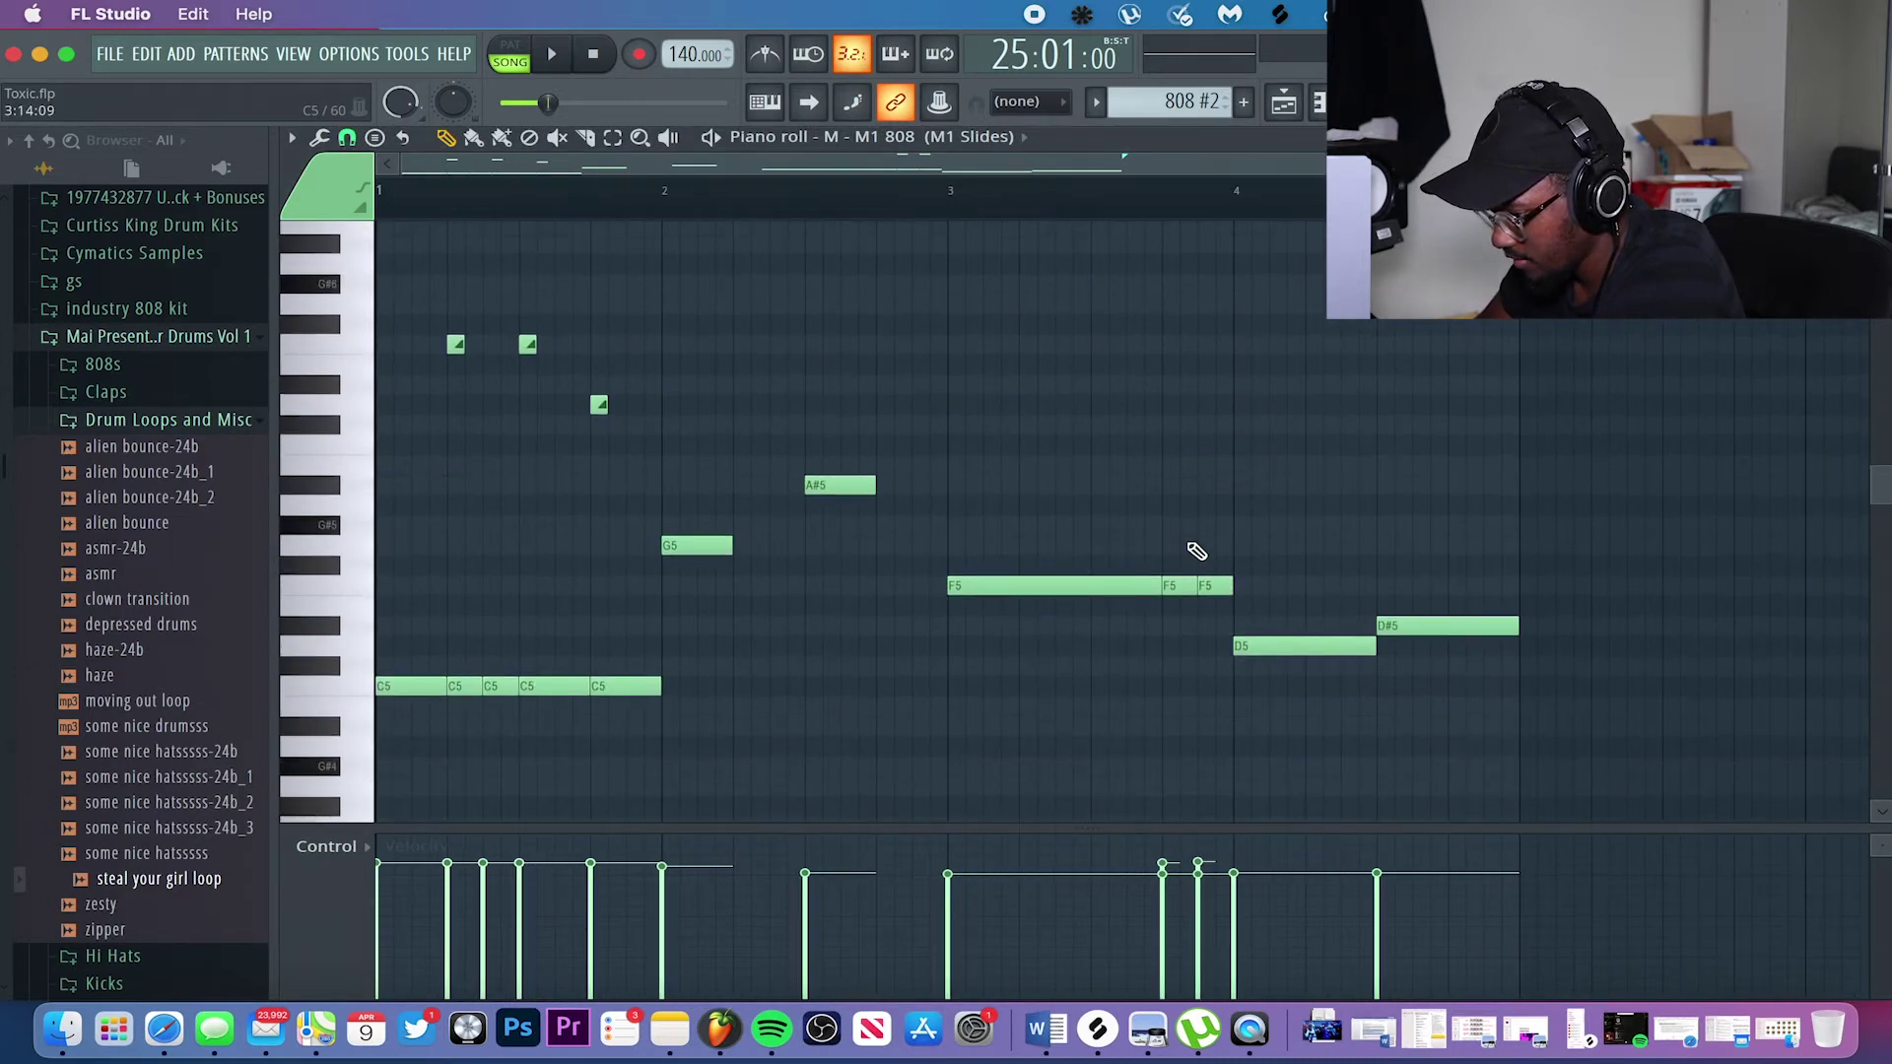
key(space)
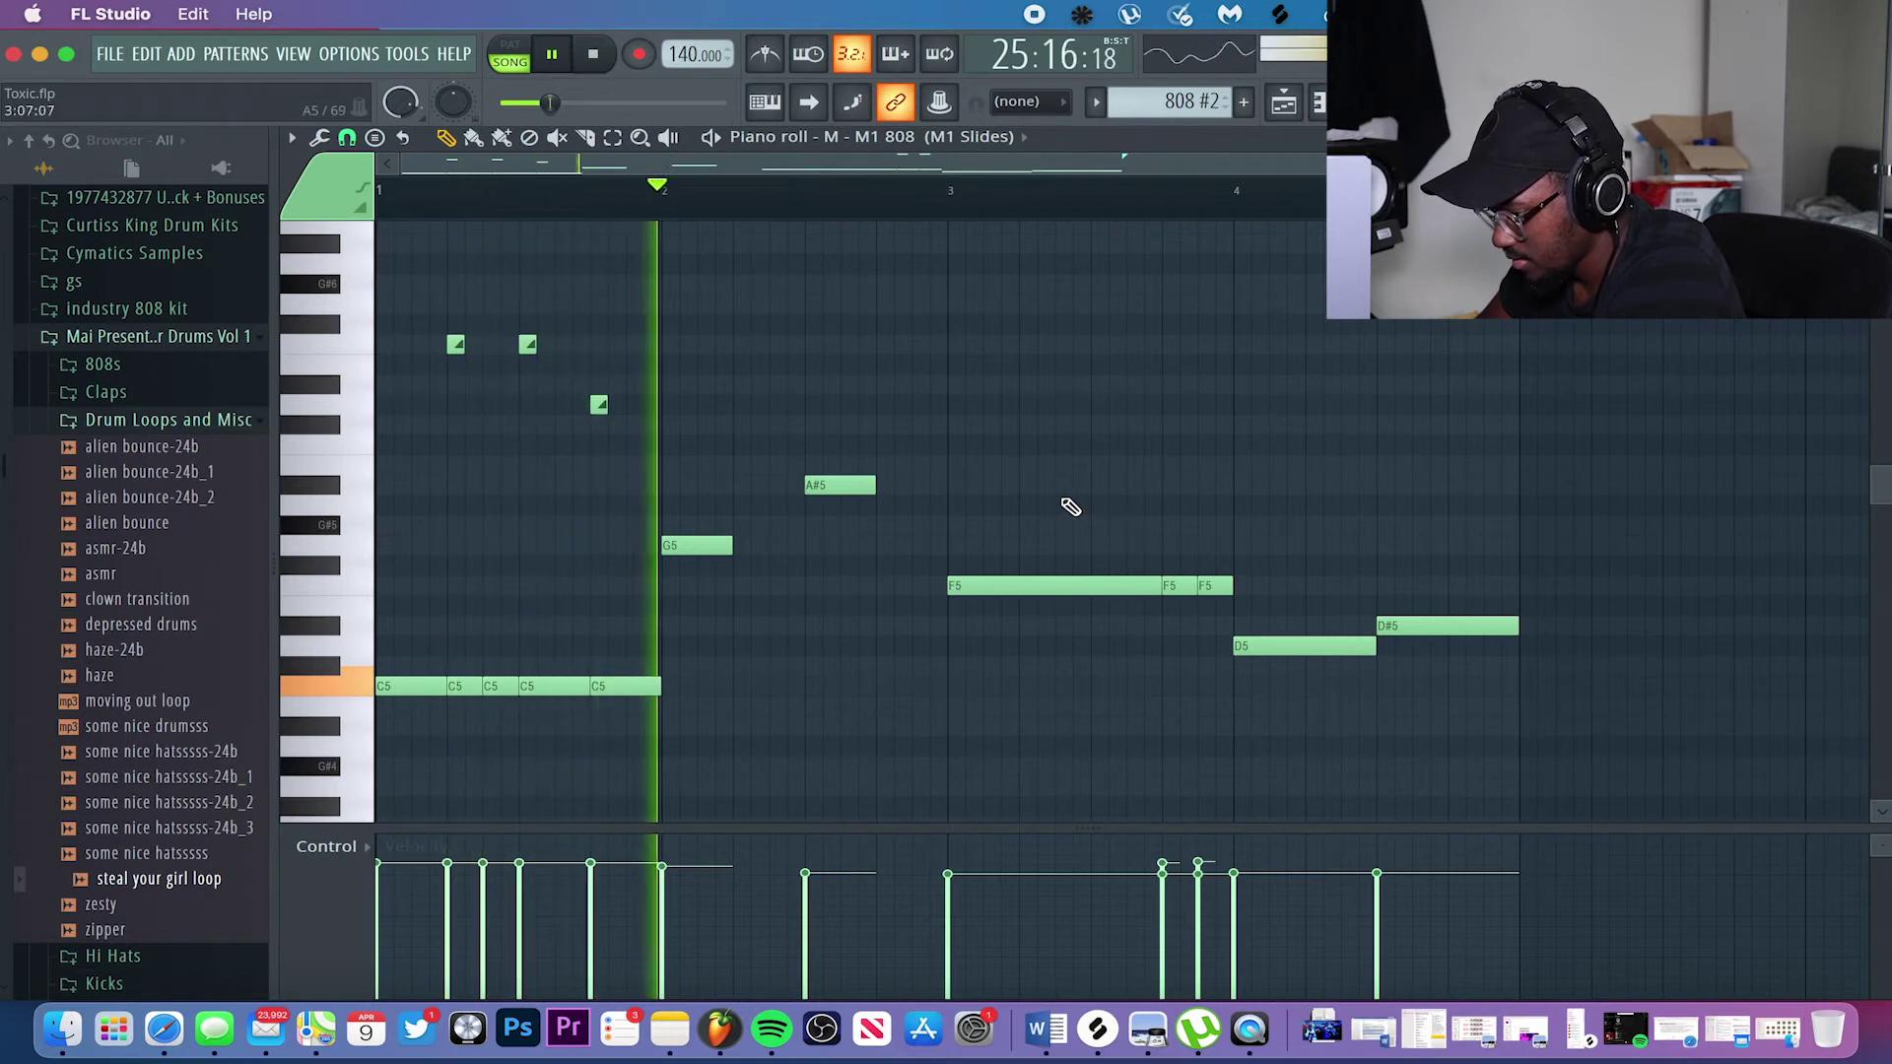
scroll(1161, 506, up, 3)
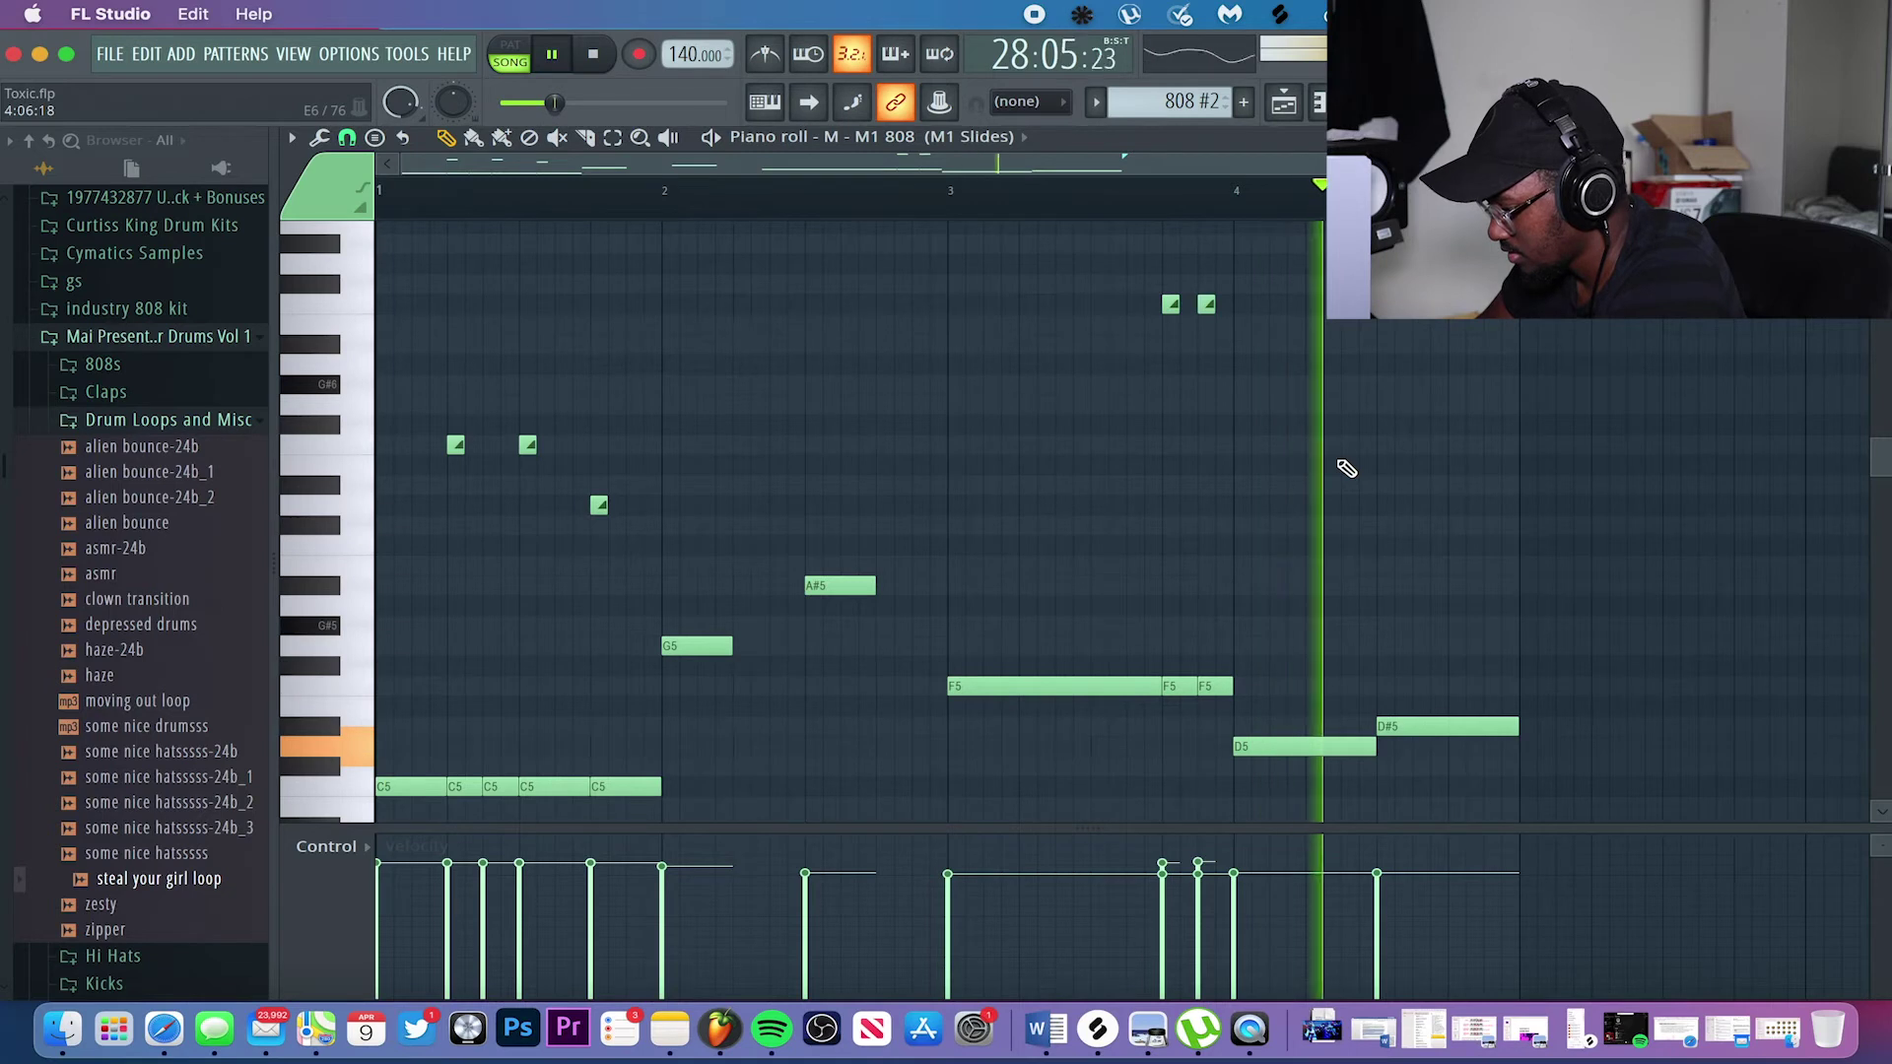
key(space)
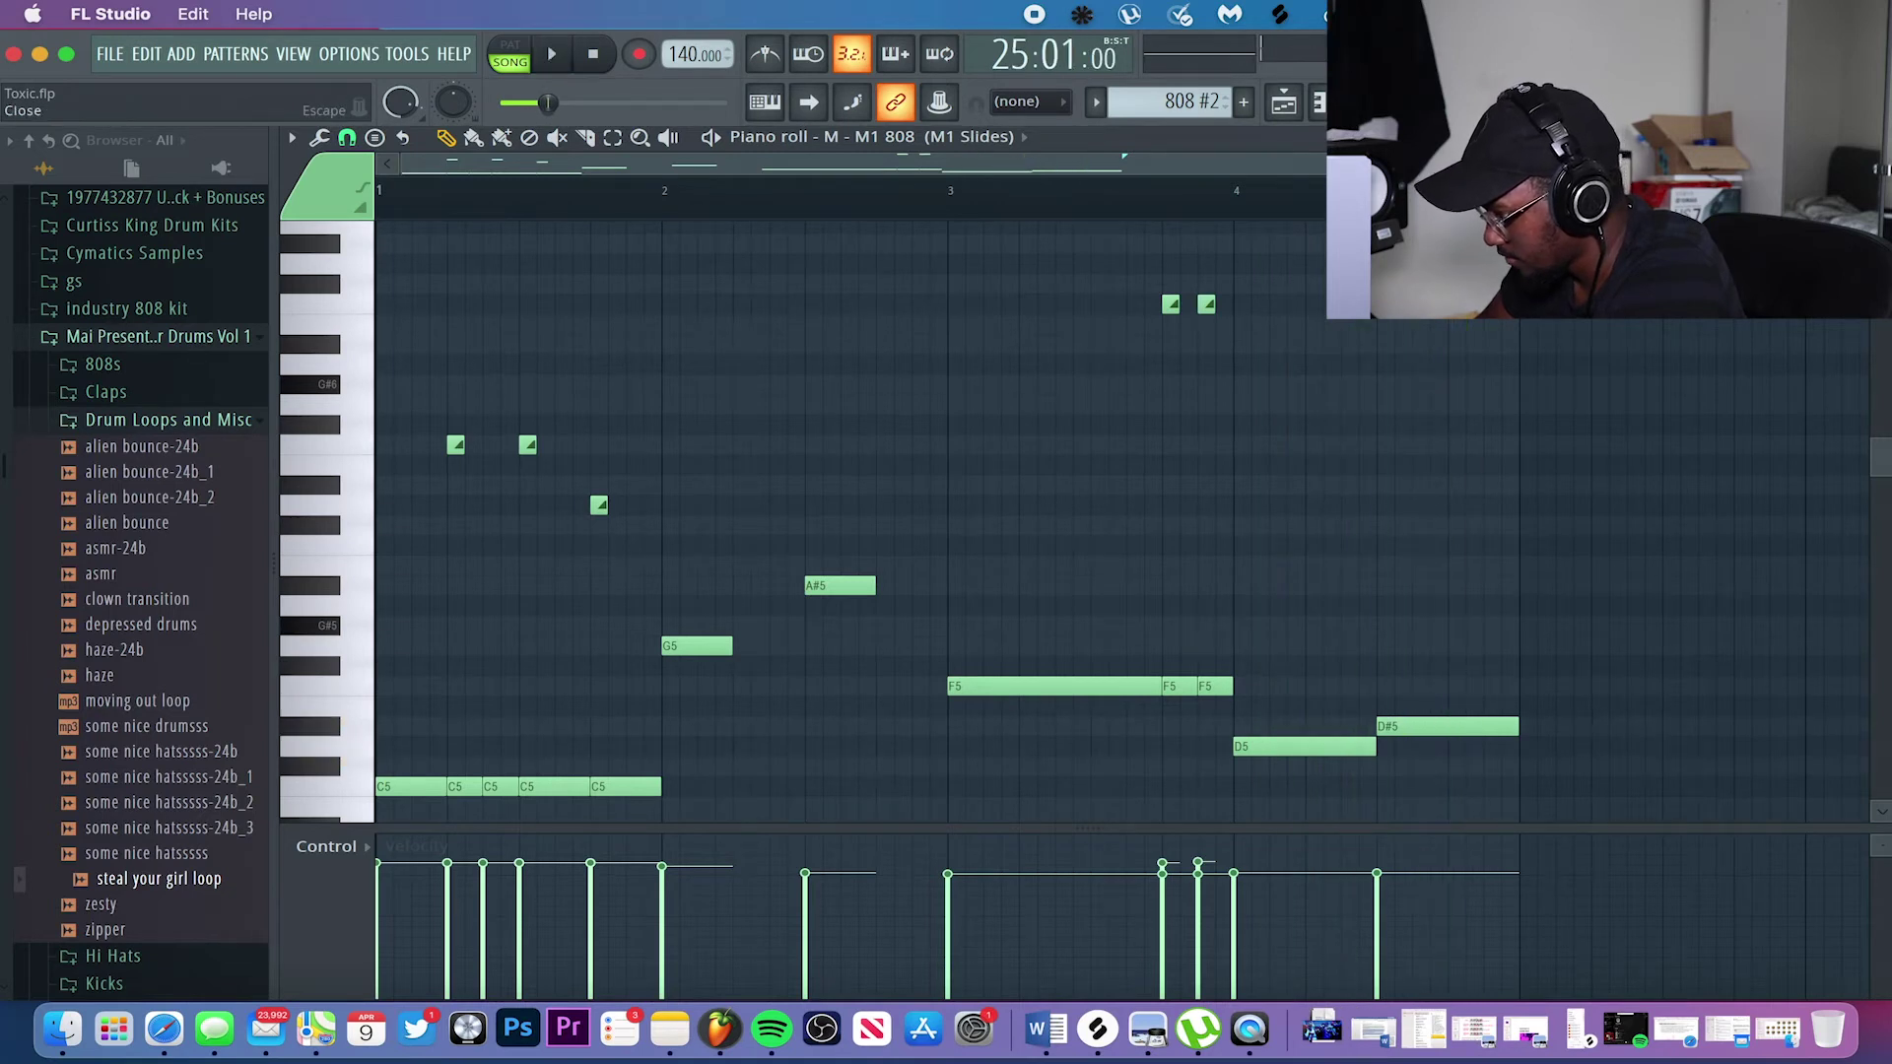
Switch from 808 #2 to the 808 clip in the piano roll and play its pattern from bar 21.
click(1859, 138)
double_click(1179, 651)
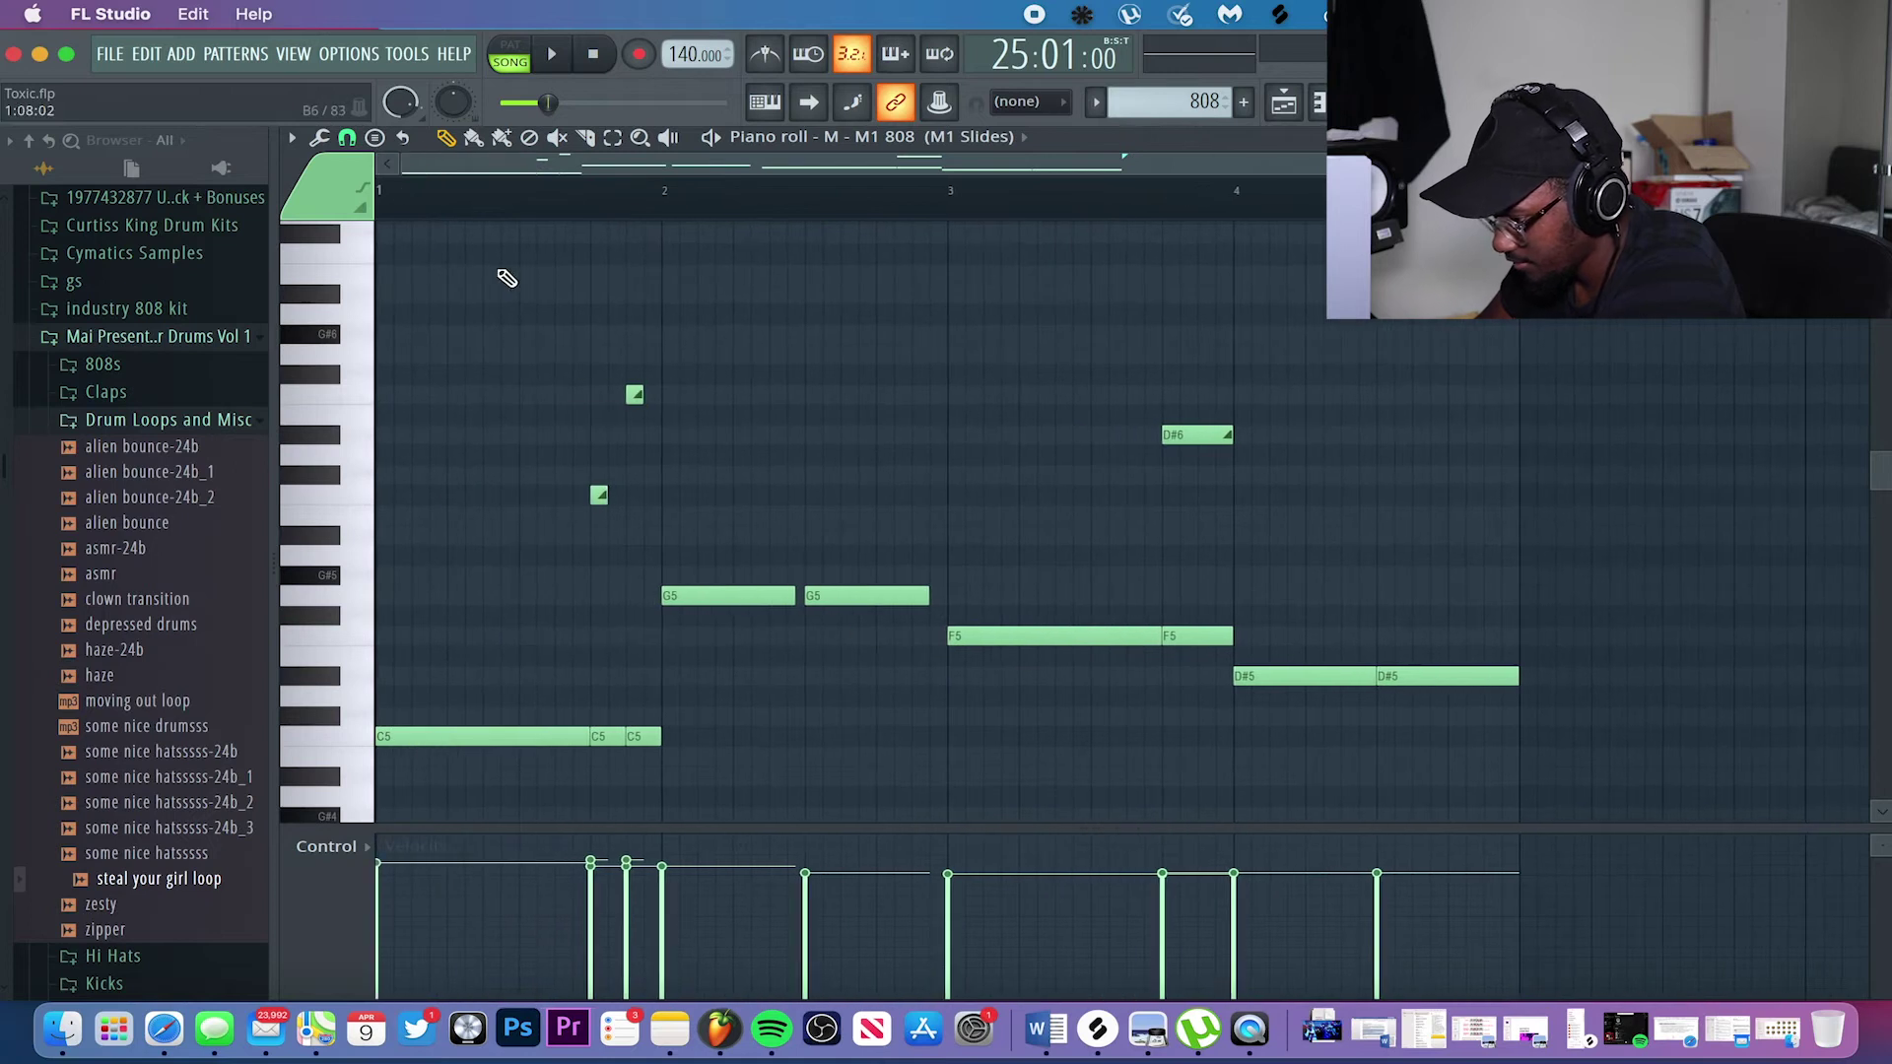
key(space)
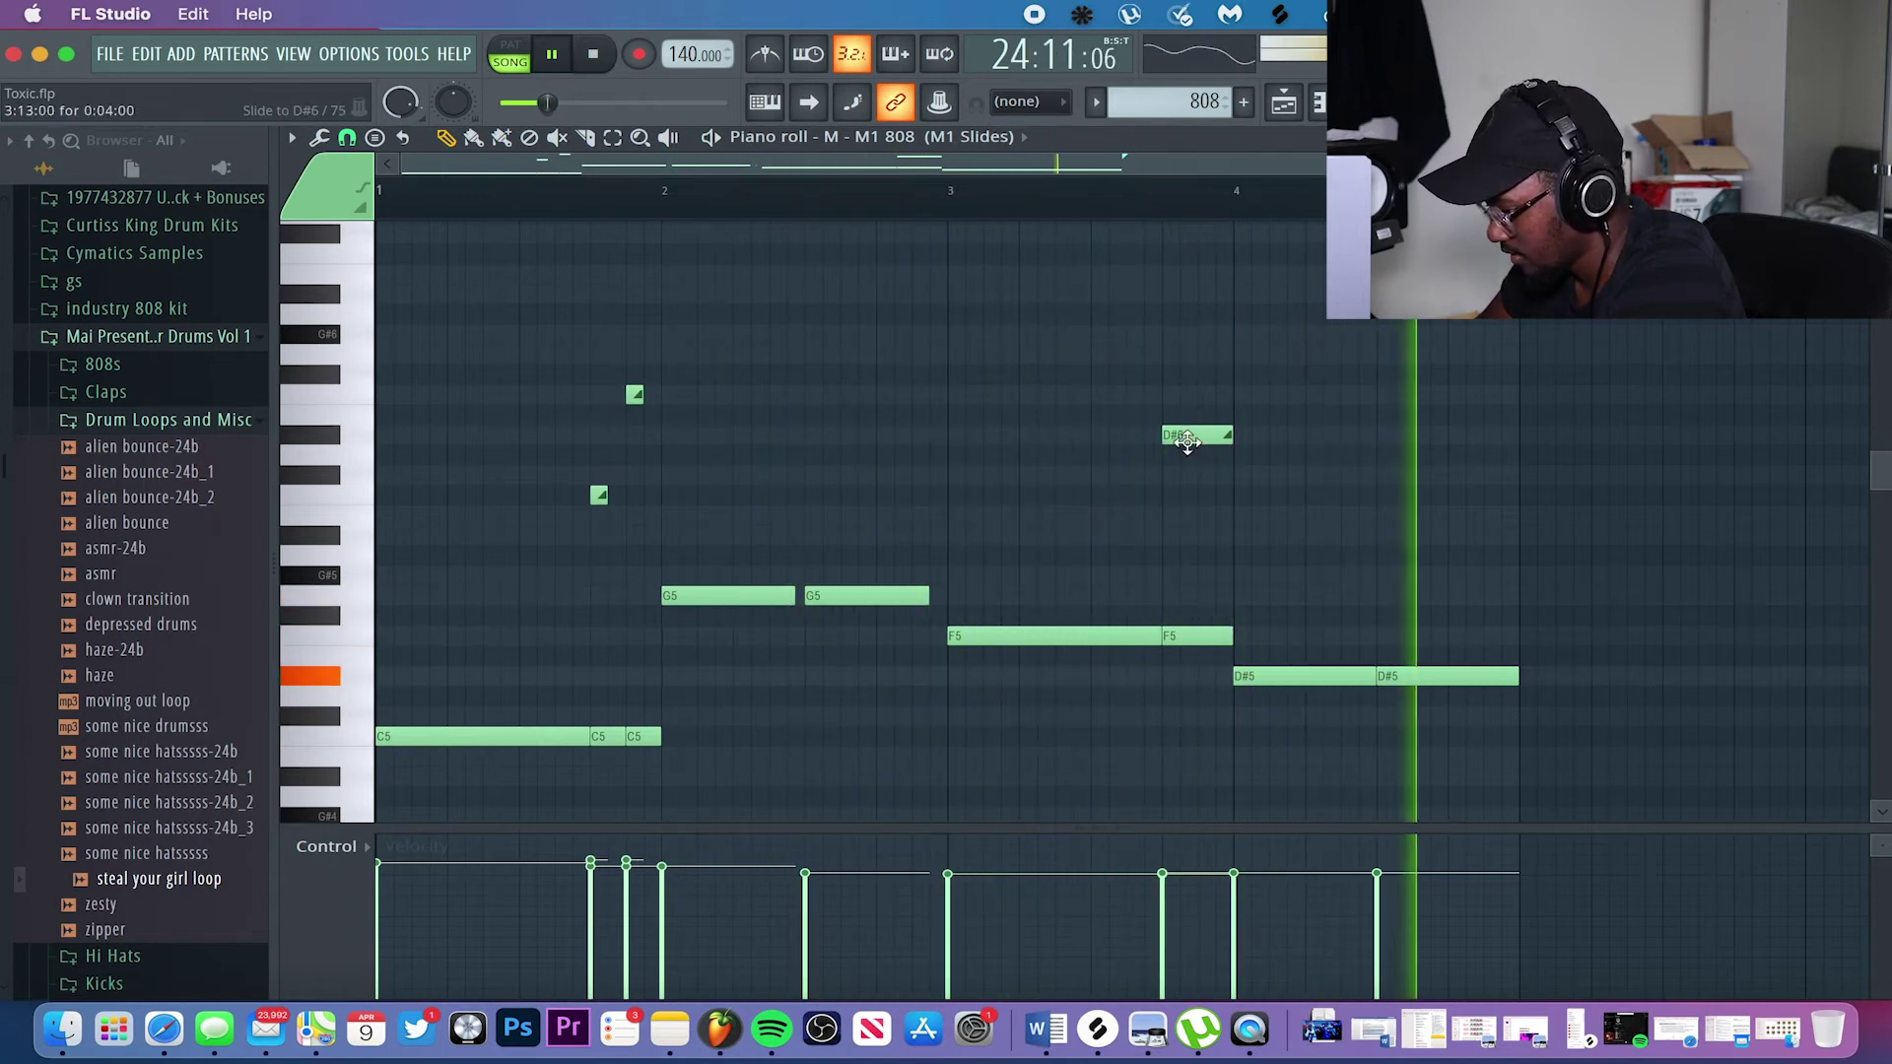
key(space)
Select the C6 and F6 slide notes near the end of bar 1 in the 808 pattern.
scroll(585, 548, up, 3)
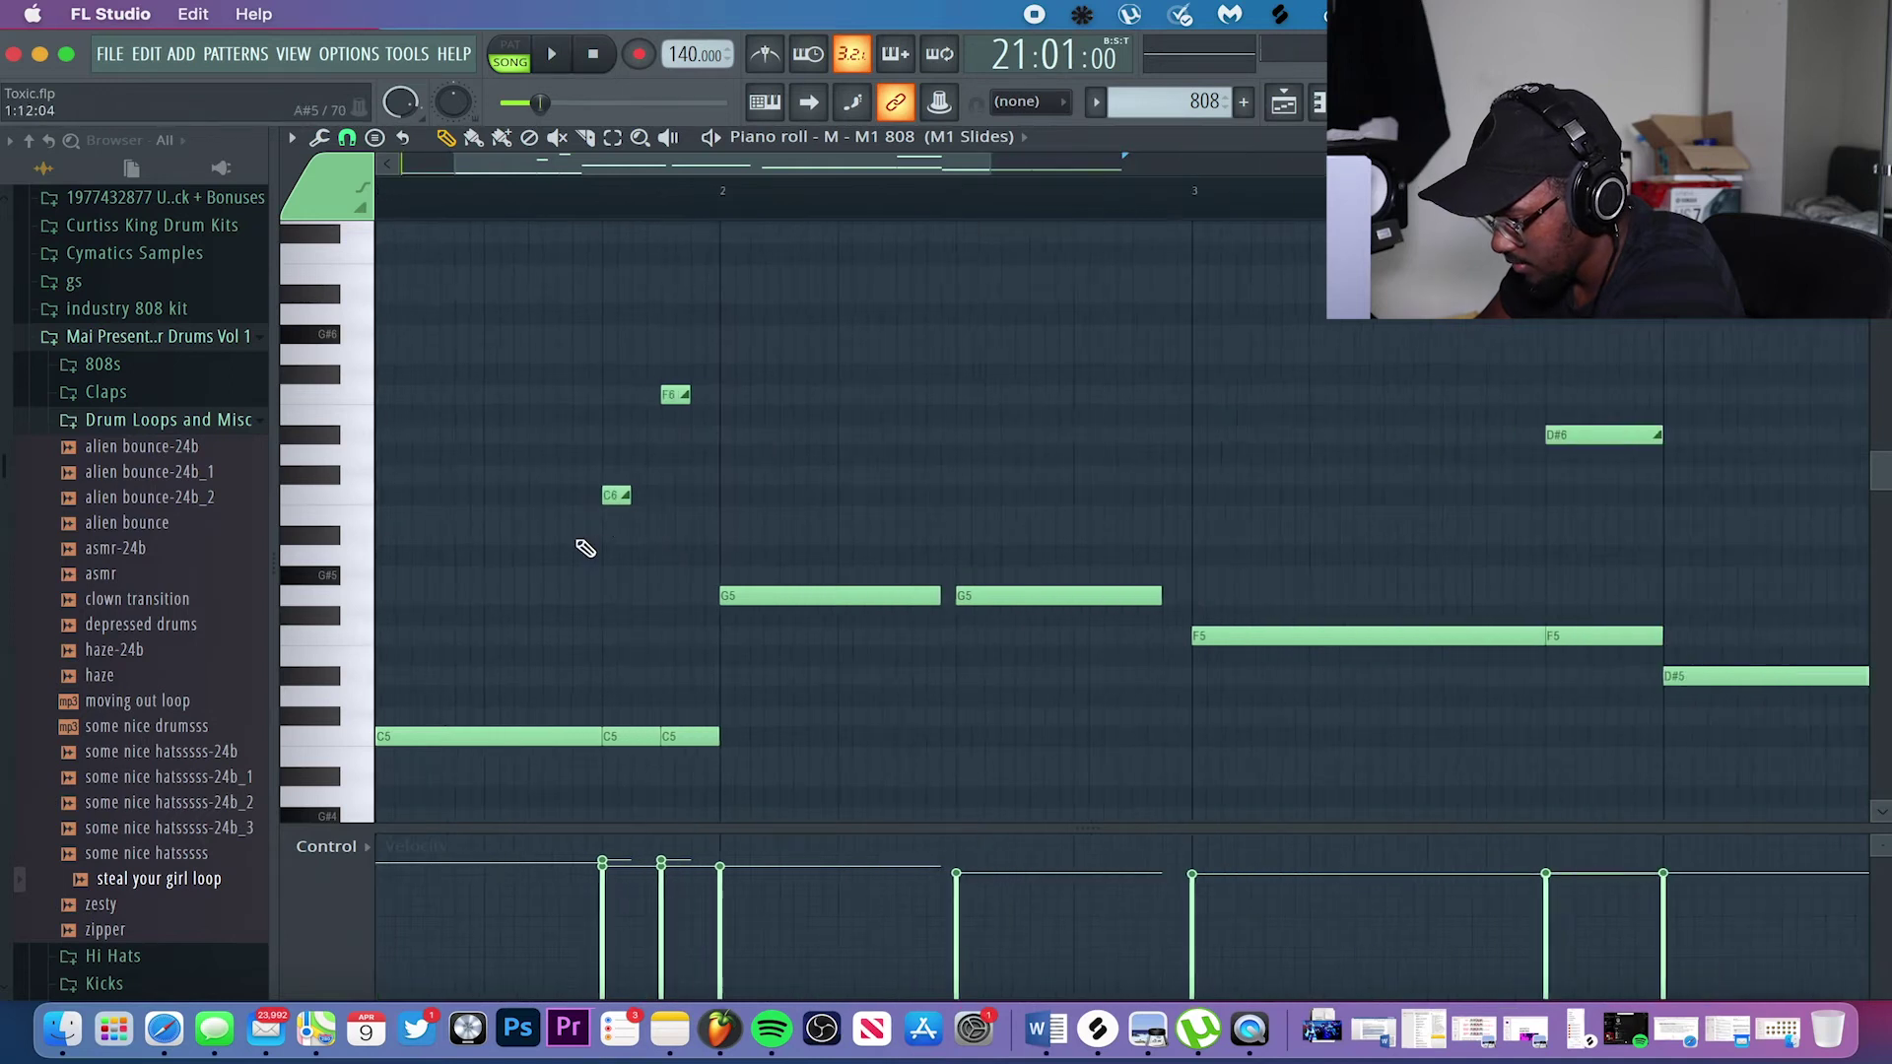
scroll(609, 495, down, 5)
scroll(609, 494, left, 1)
scroll(609, 495, up, 5)
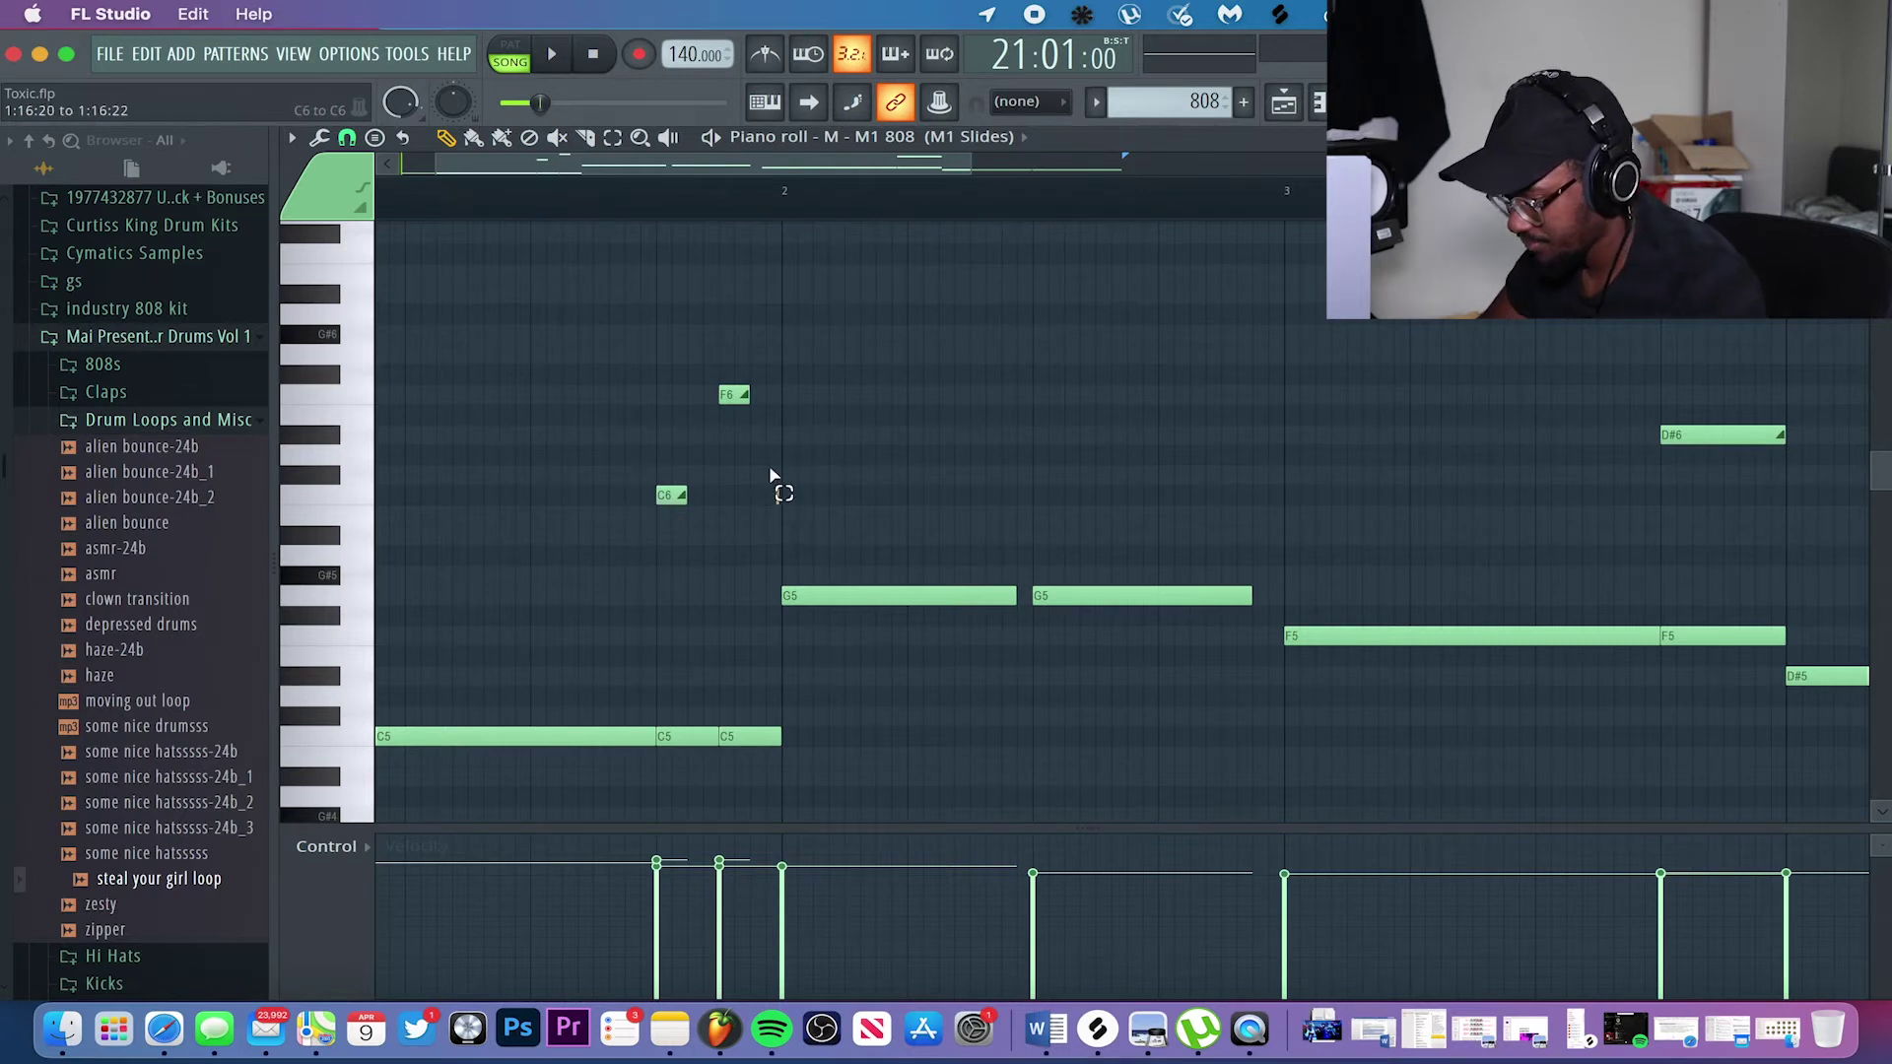
ctrl+drag(784, 504, 630, 384)
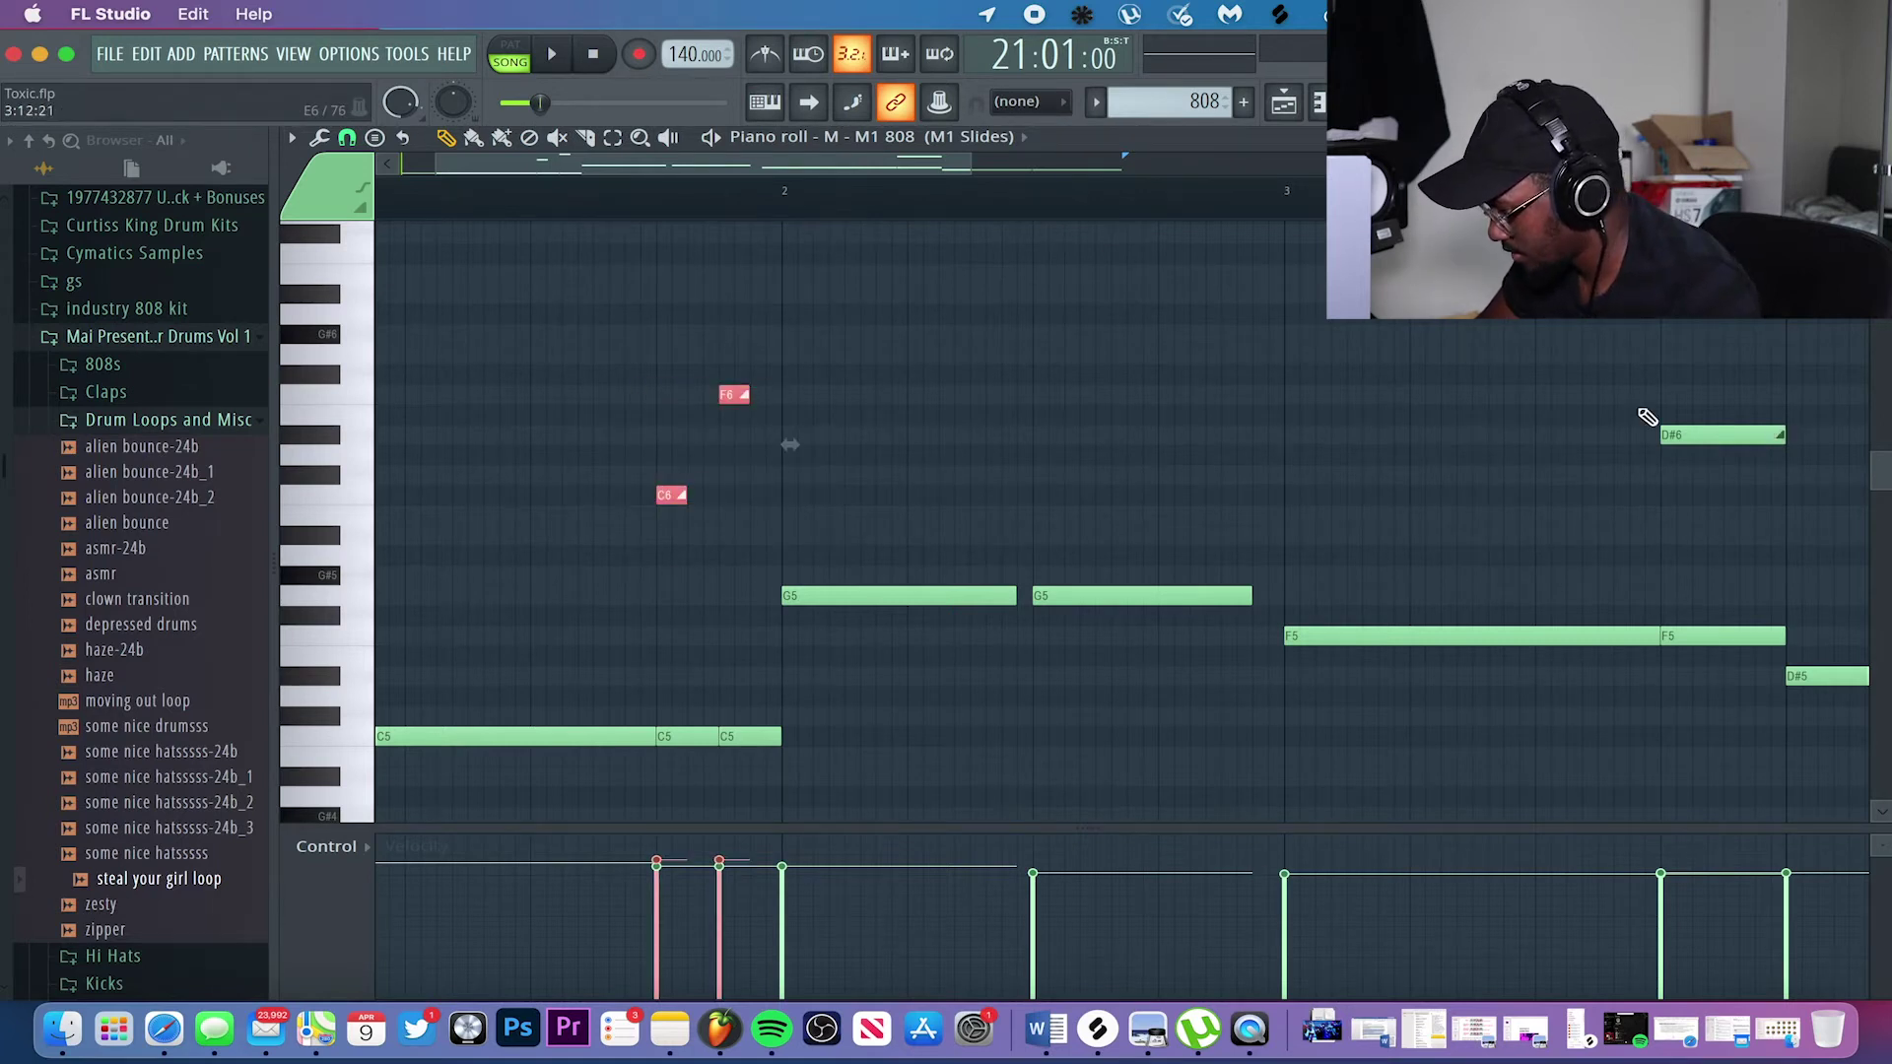
Return from the piano roll to the playlist, unmute the snare, hi-hat and kick tracks, and play them together with the 808.
scroll(1648, 417, down, 2)
key(Escape)
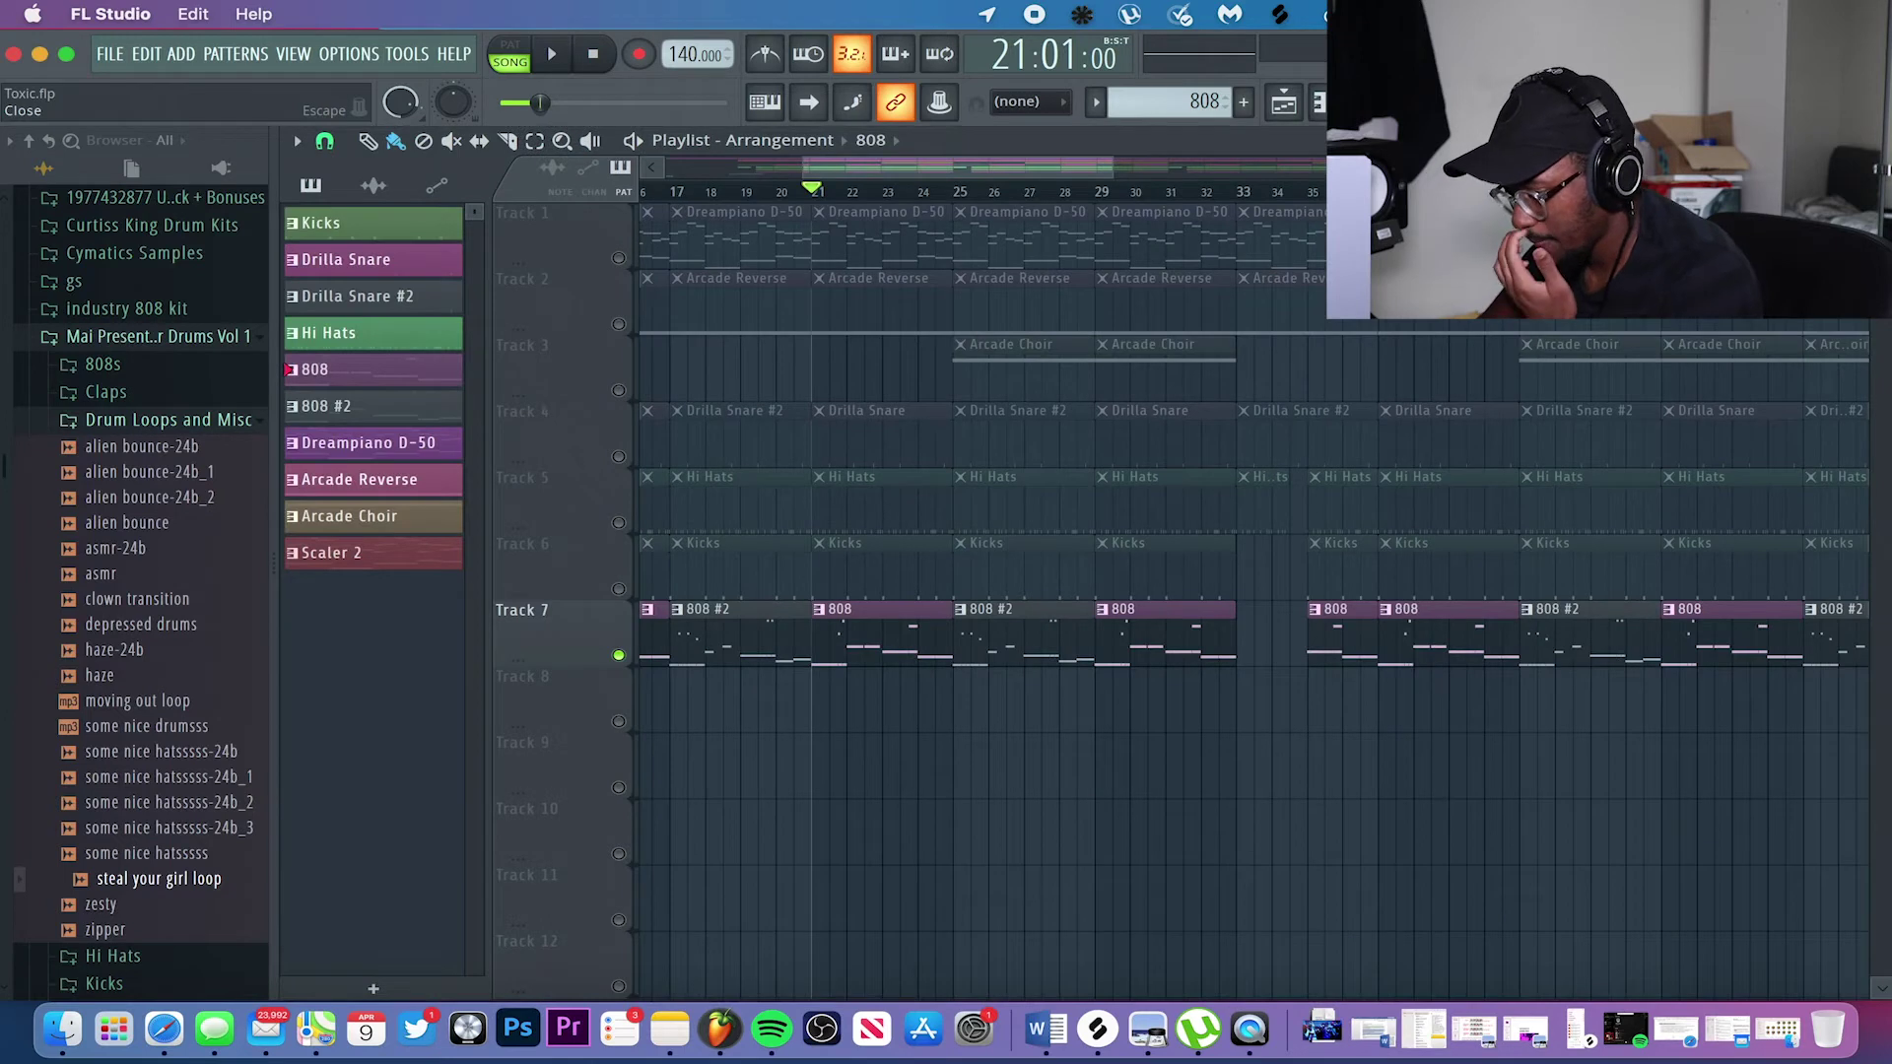
click(619, 590)
click(618, 523)
click(619, 457)
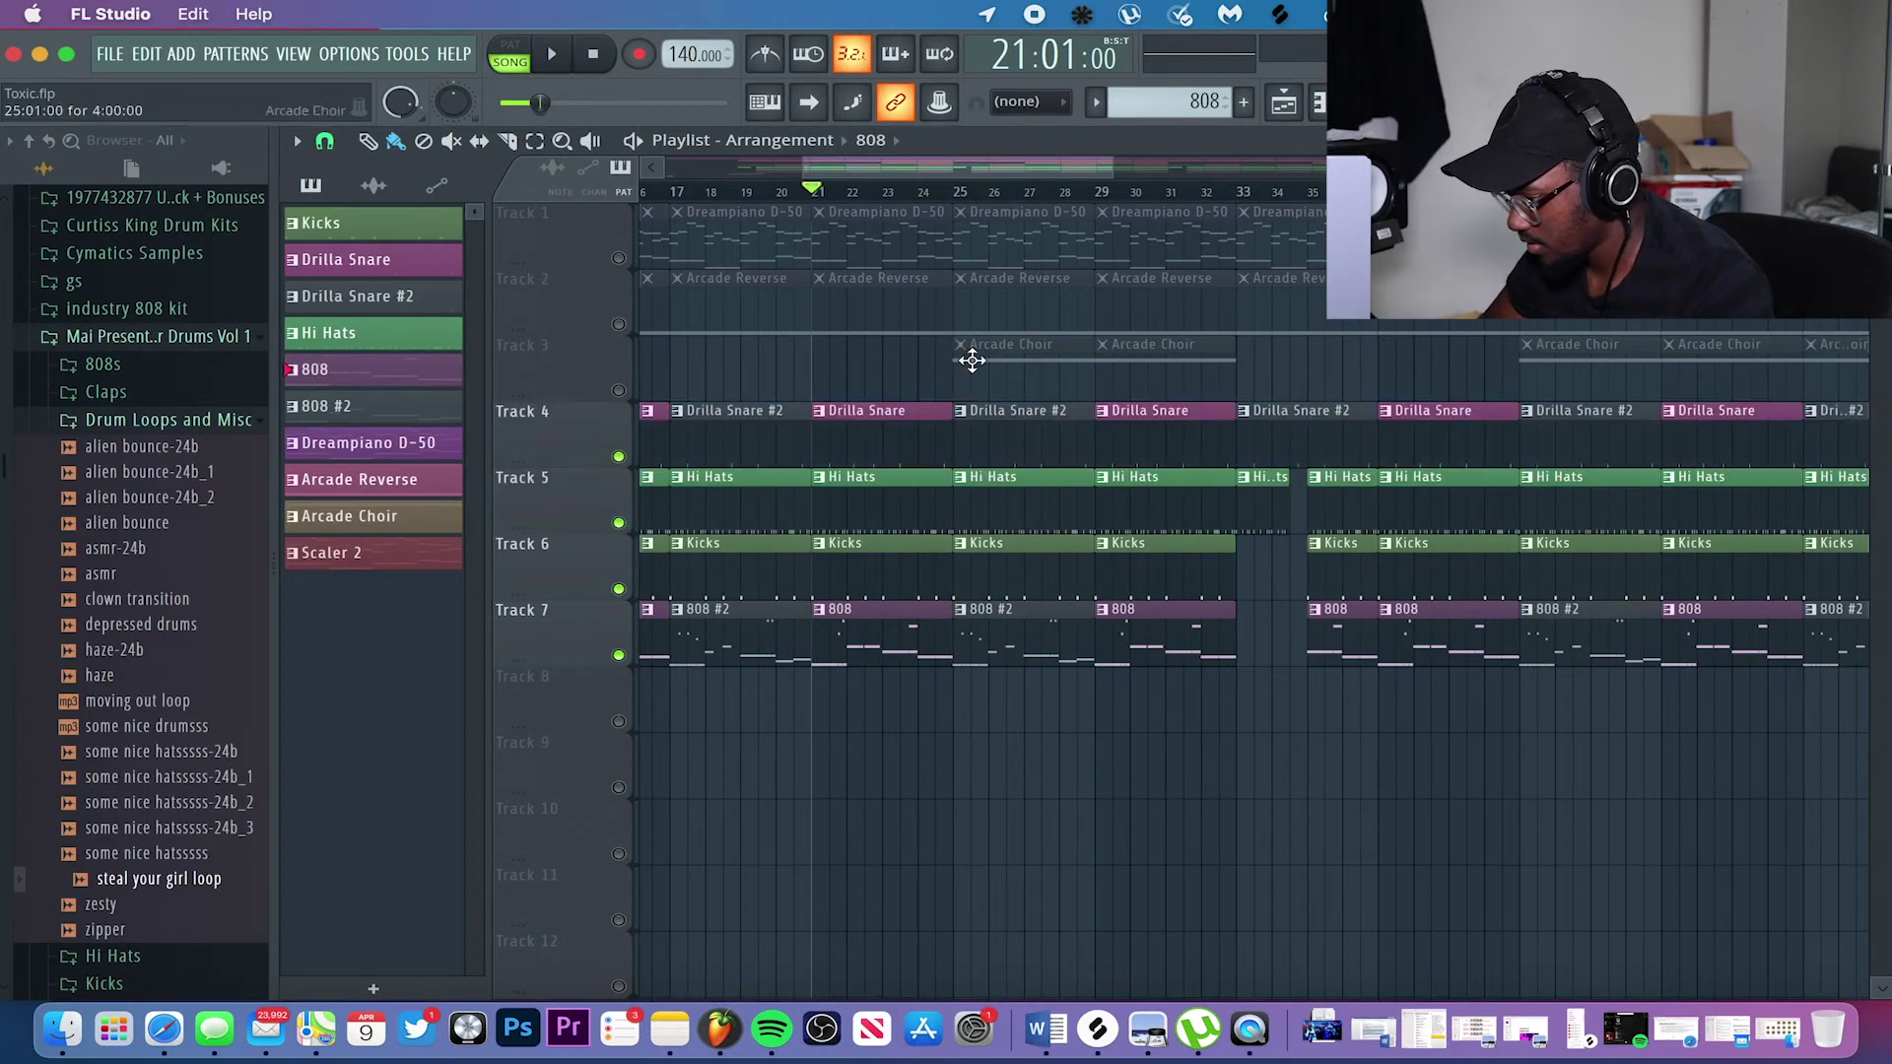
key(space)
key(space)
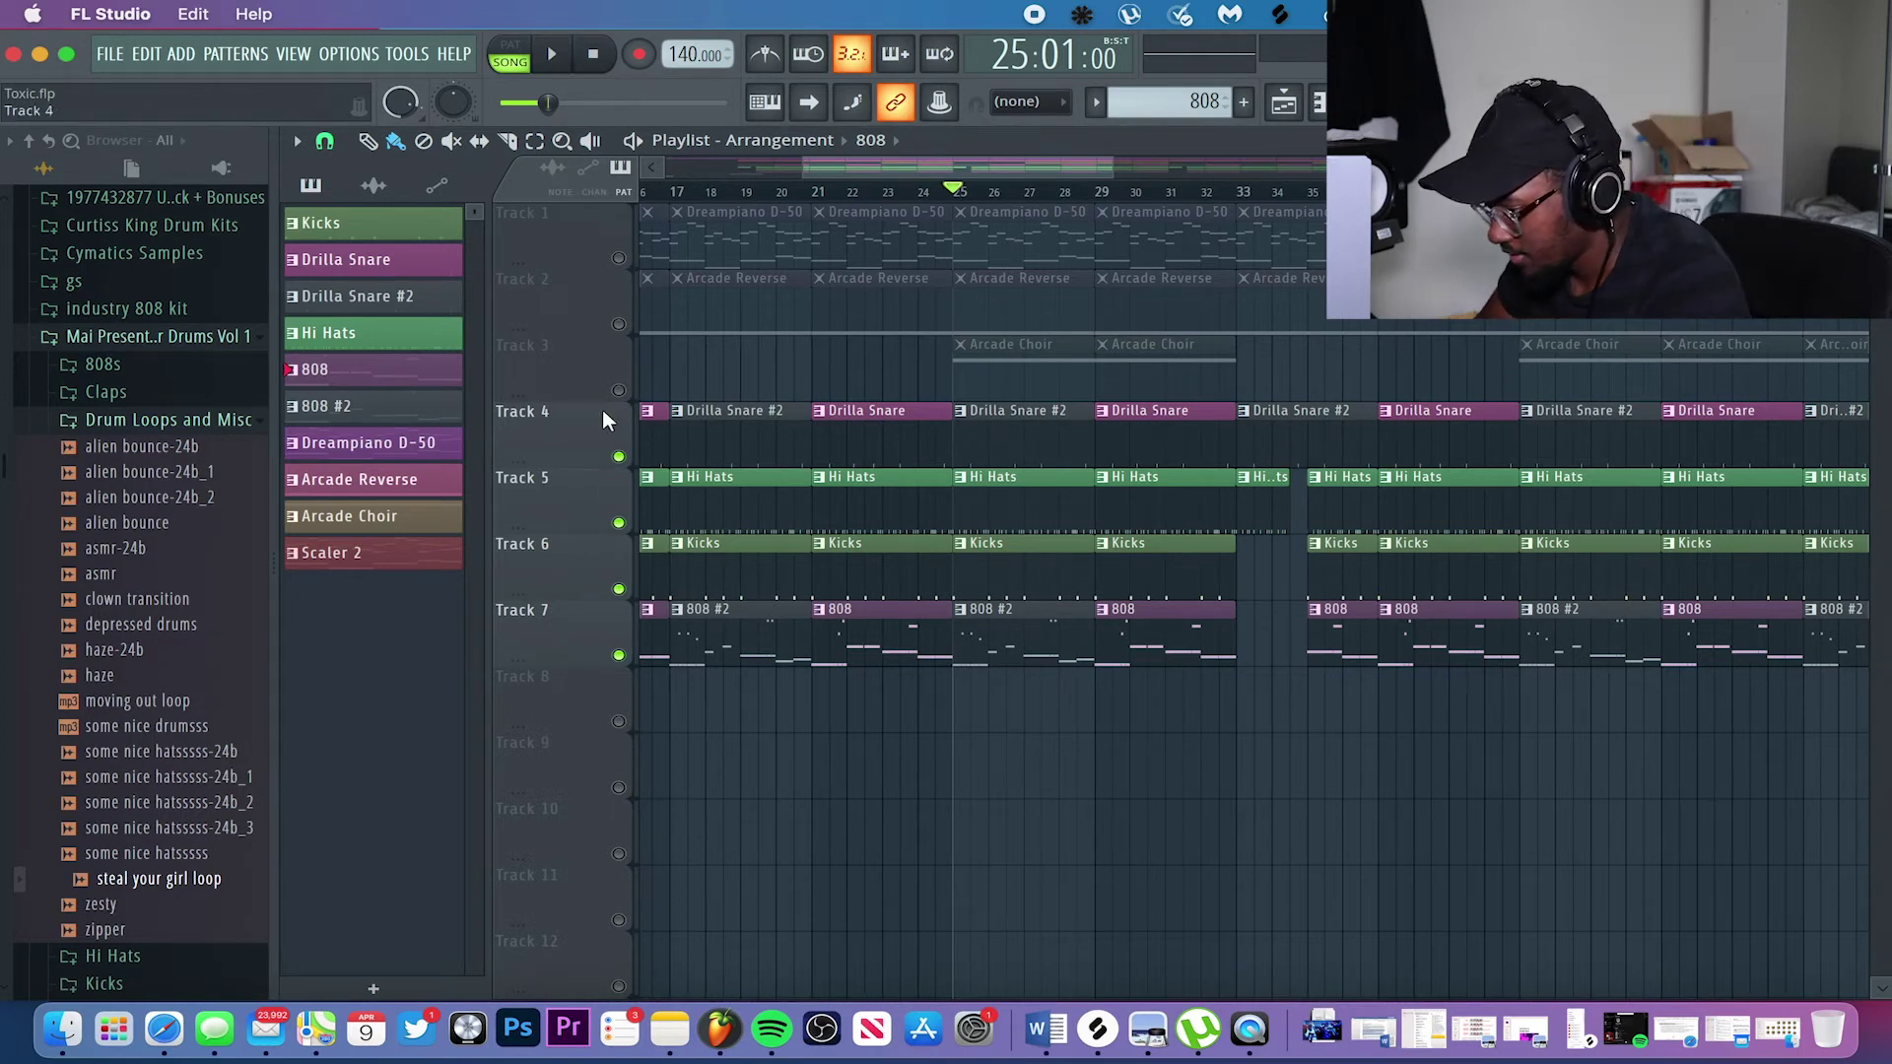
Unmute the Dreampiano, Arcade Reverse and Arcade Choir tracks and play the full beat over bars 25 to 33.
click(621, 392)
click(620, 324)
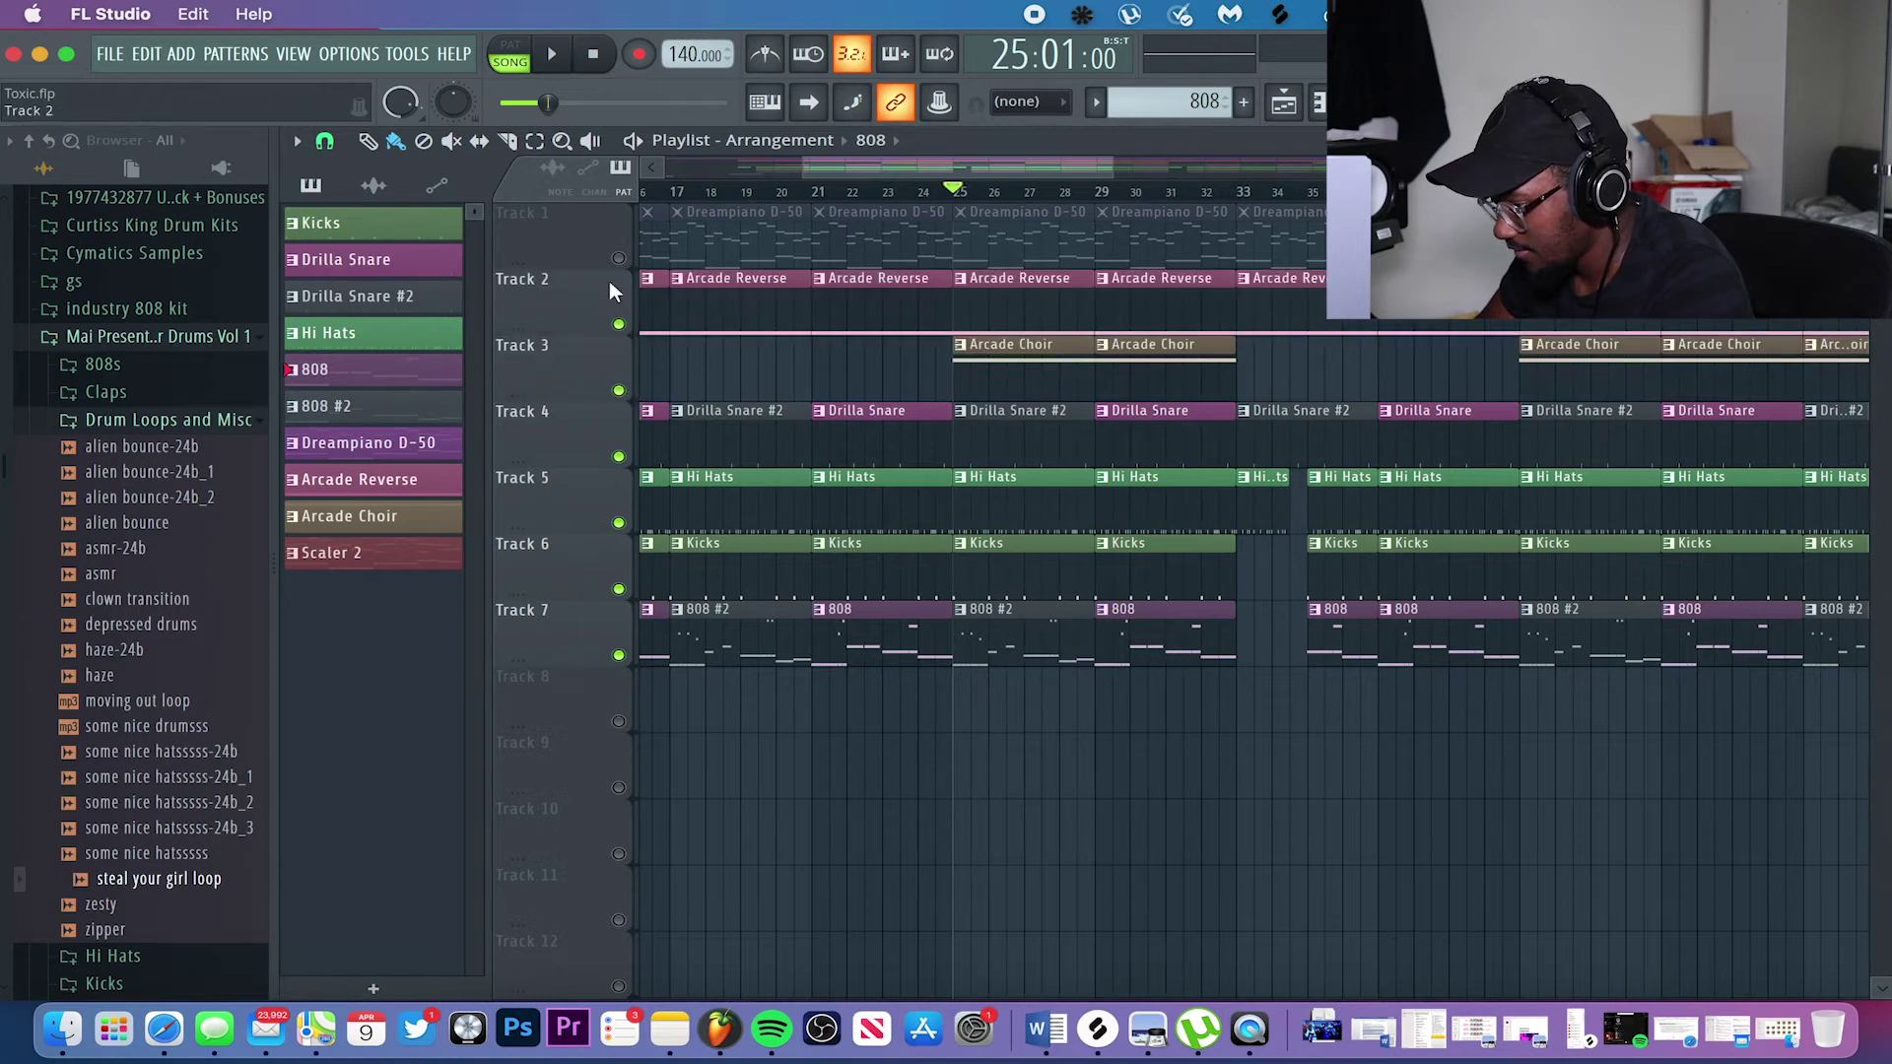
click(619, 259)
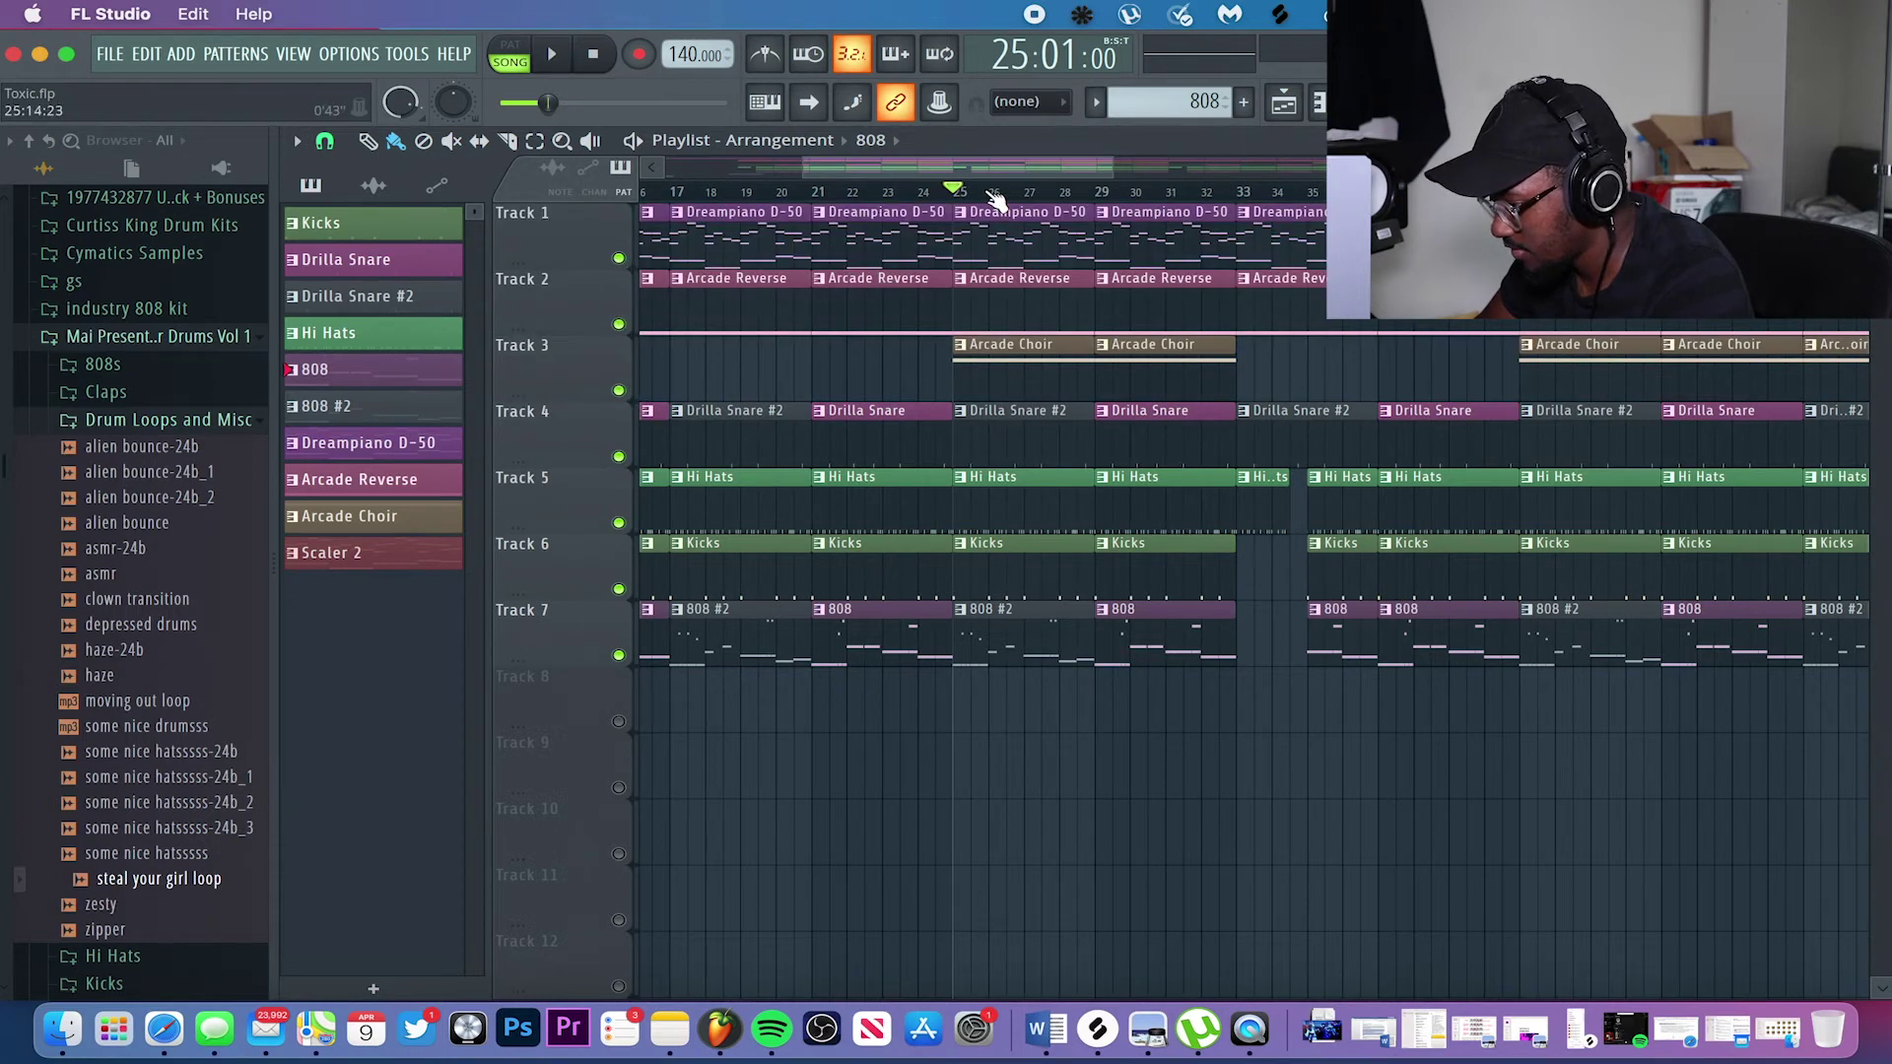
drag(954, 194, 1242, 219)
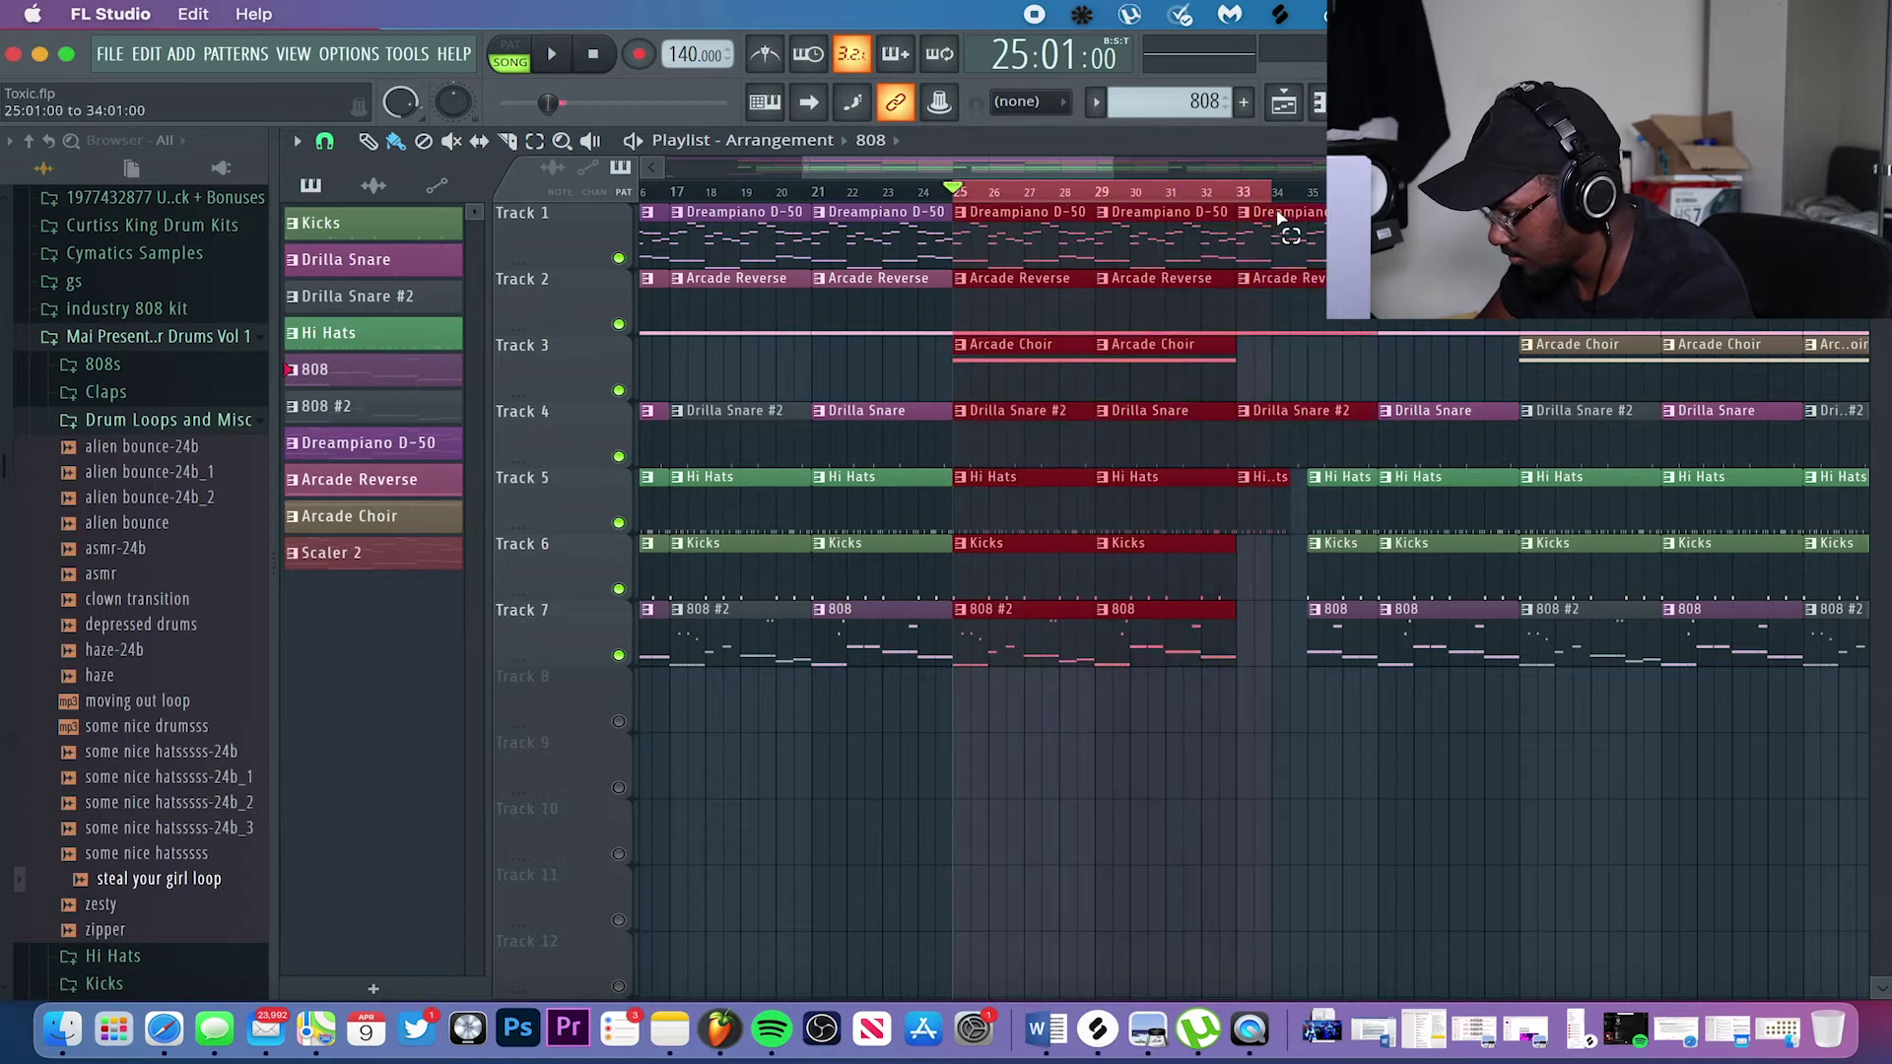
key(space)
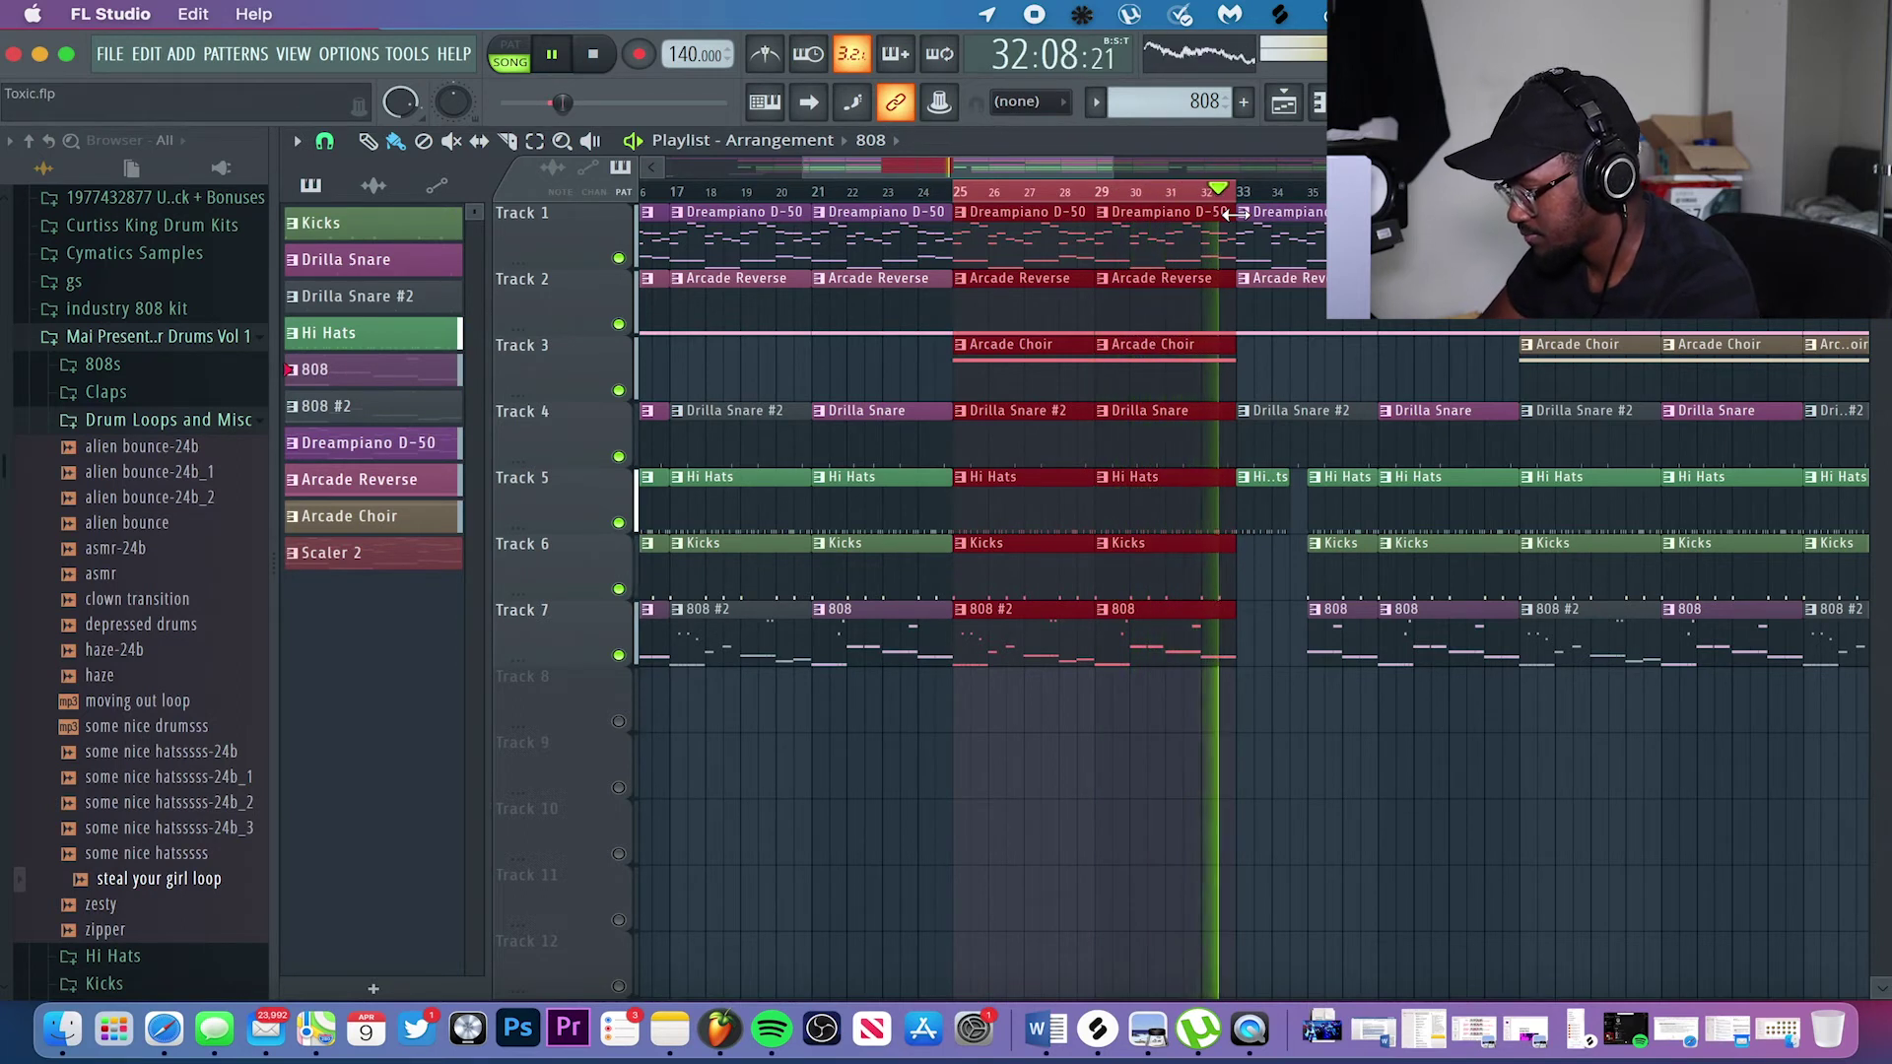
key(space)
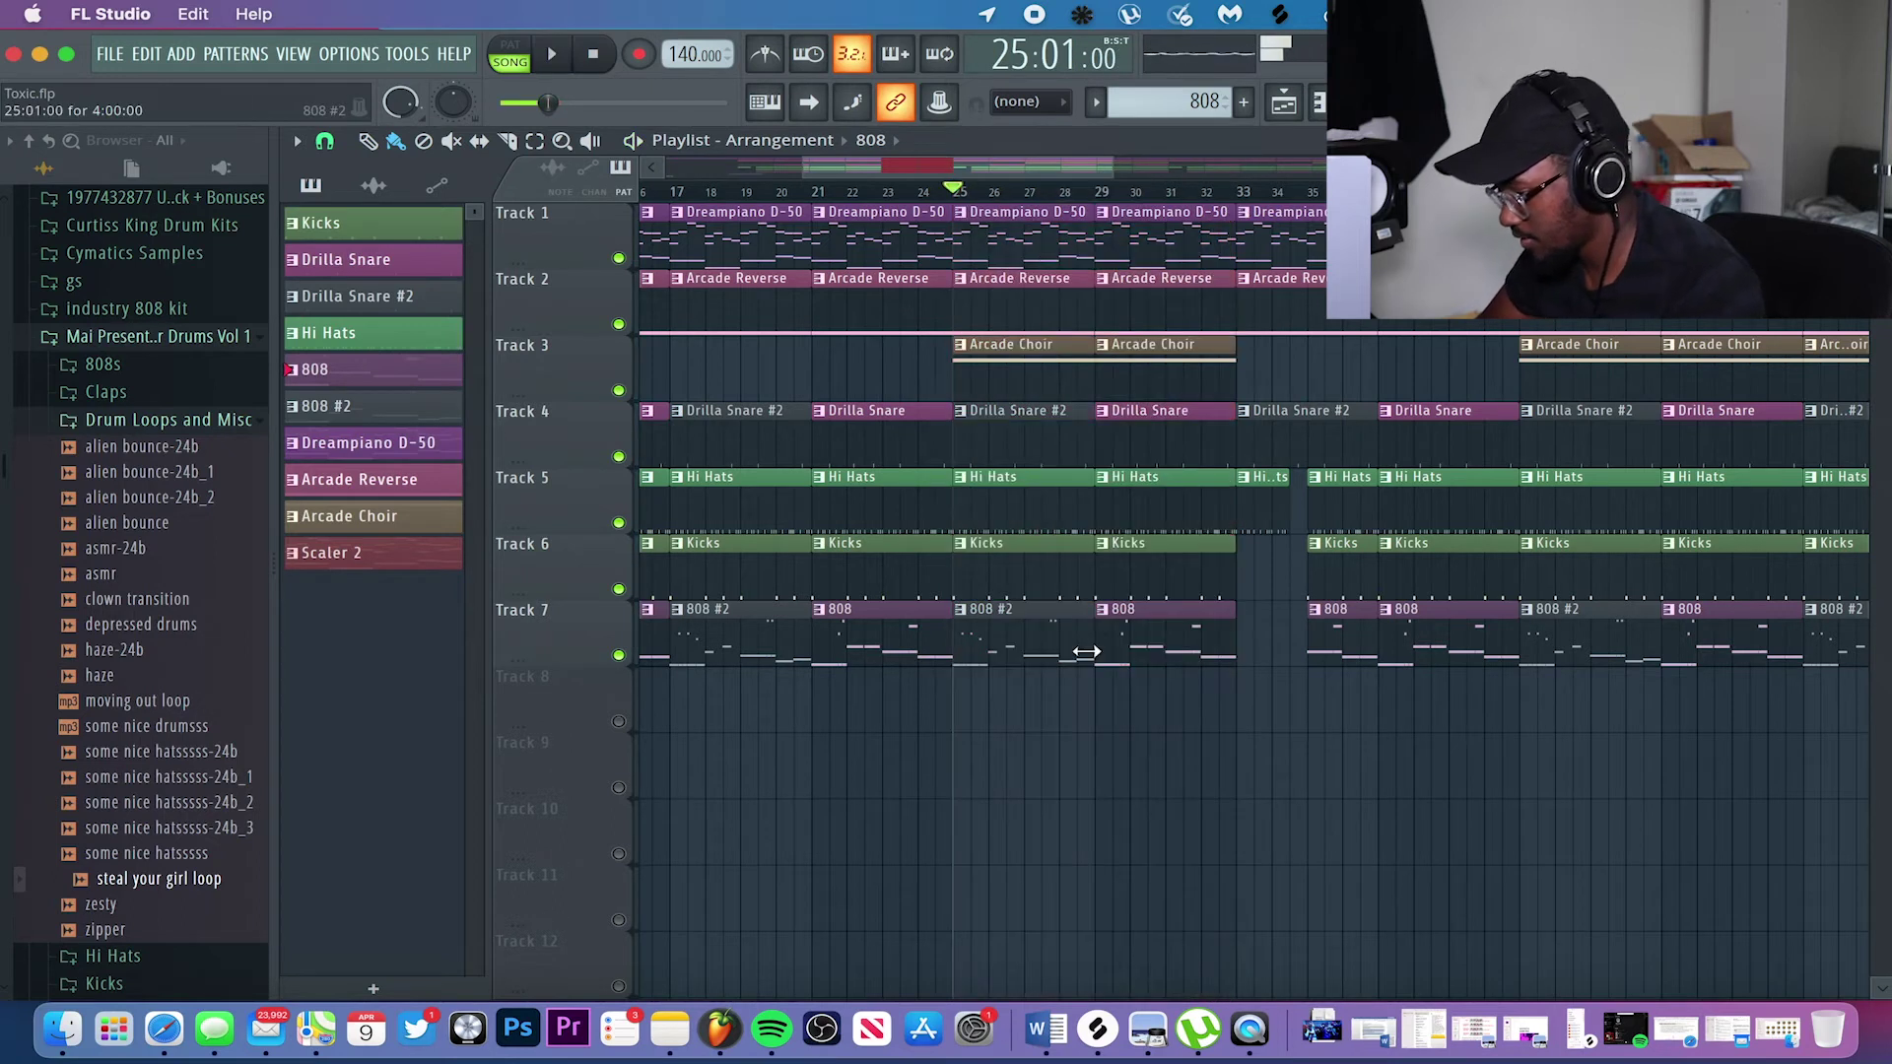
Set the playhead to bar 1 and play the opening bars of the Dreampiano D-50 intro.
scroll(1087, 651, down, 5)
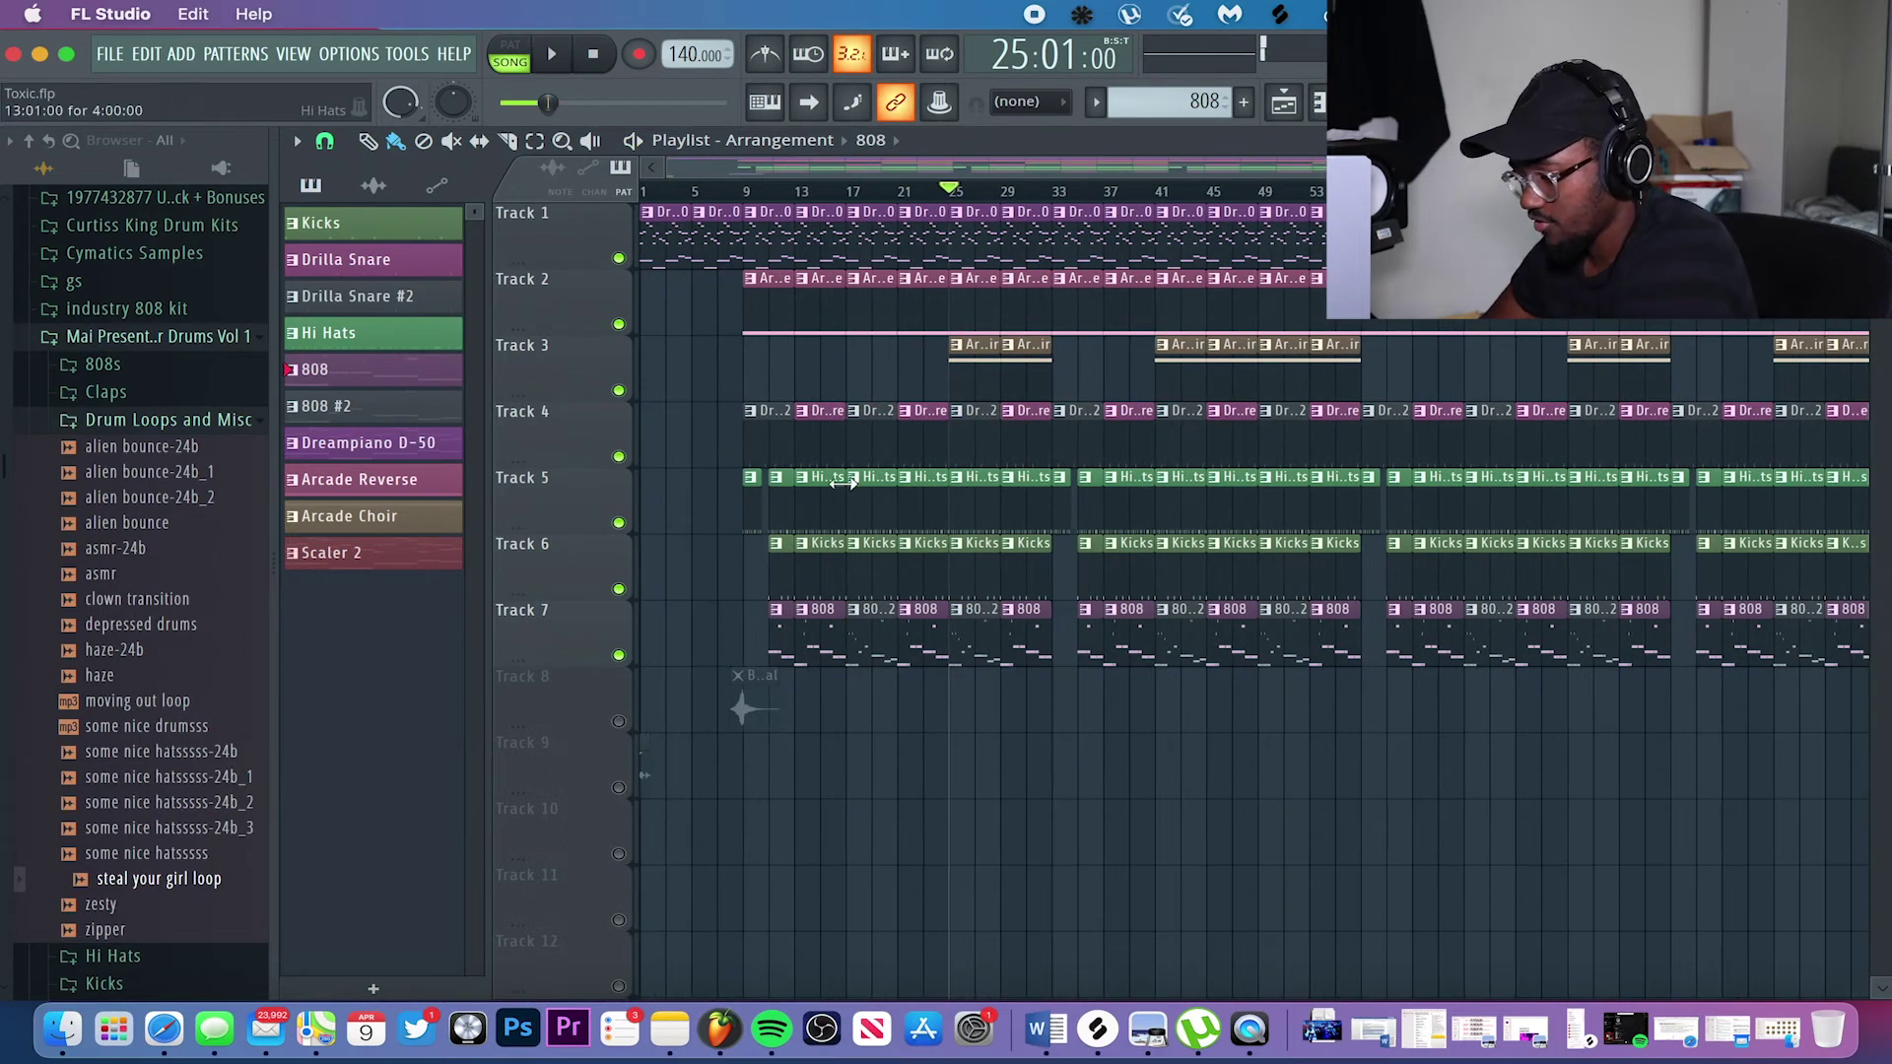
scroll(759, 366, up, 3)
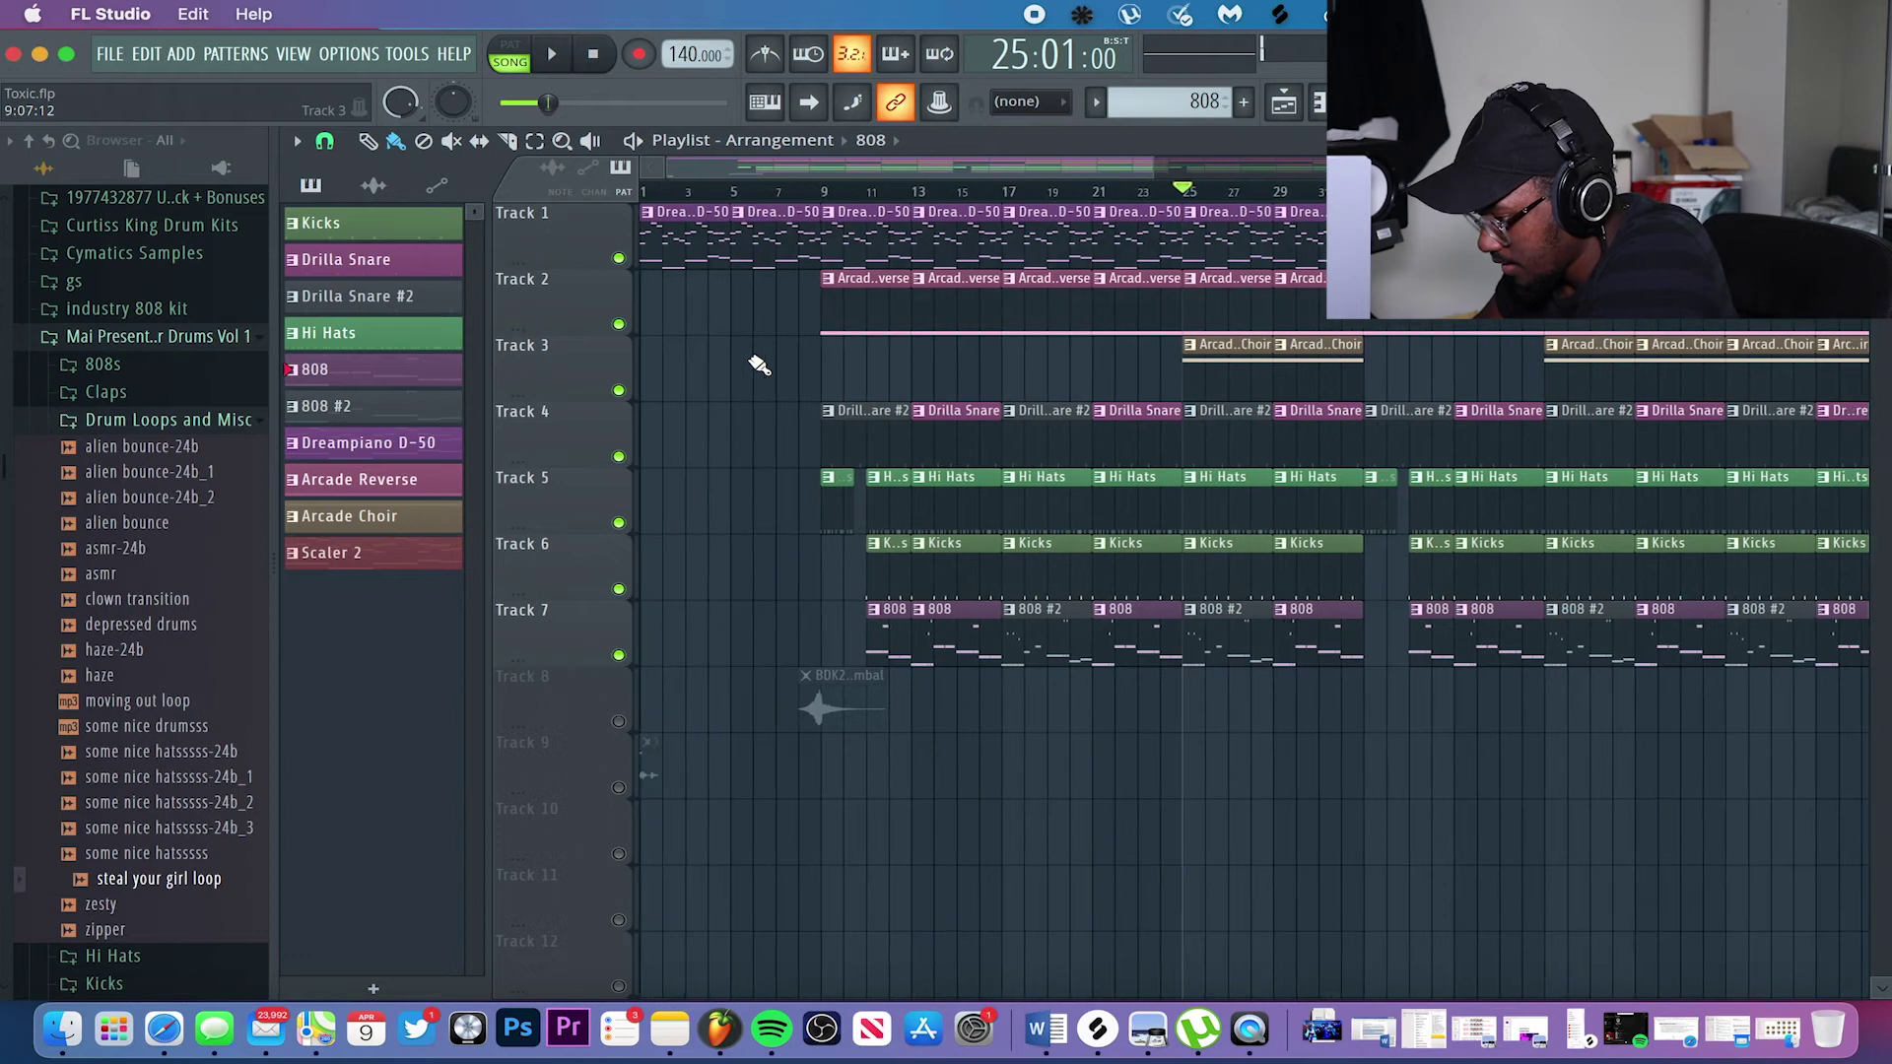
scroll(758, 366, down, 1)
drag(680, 194, 578, 196)
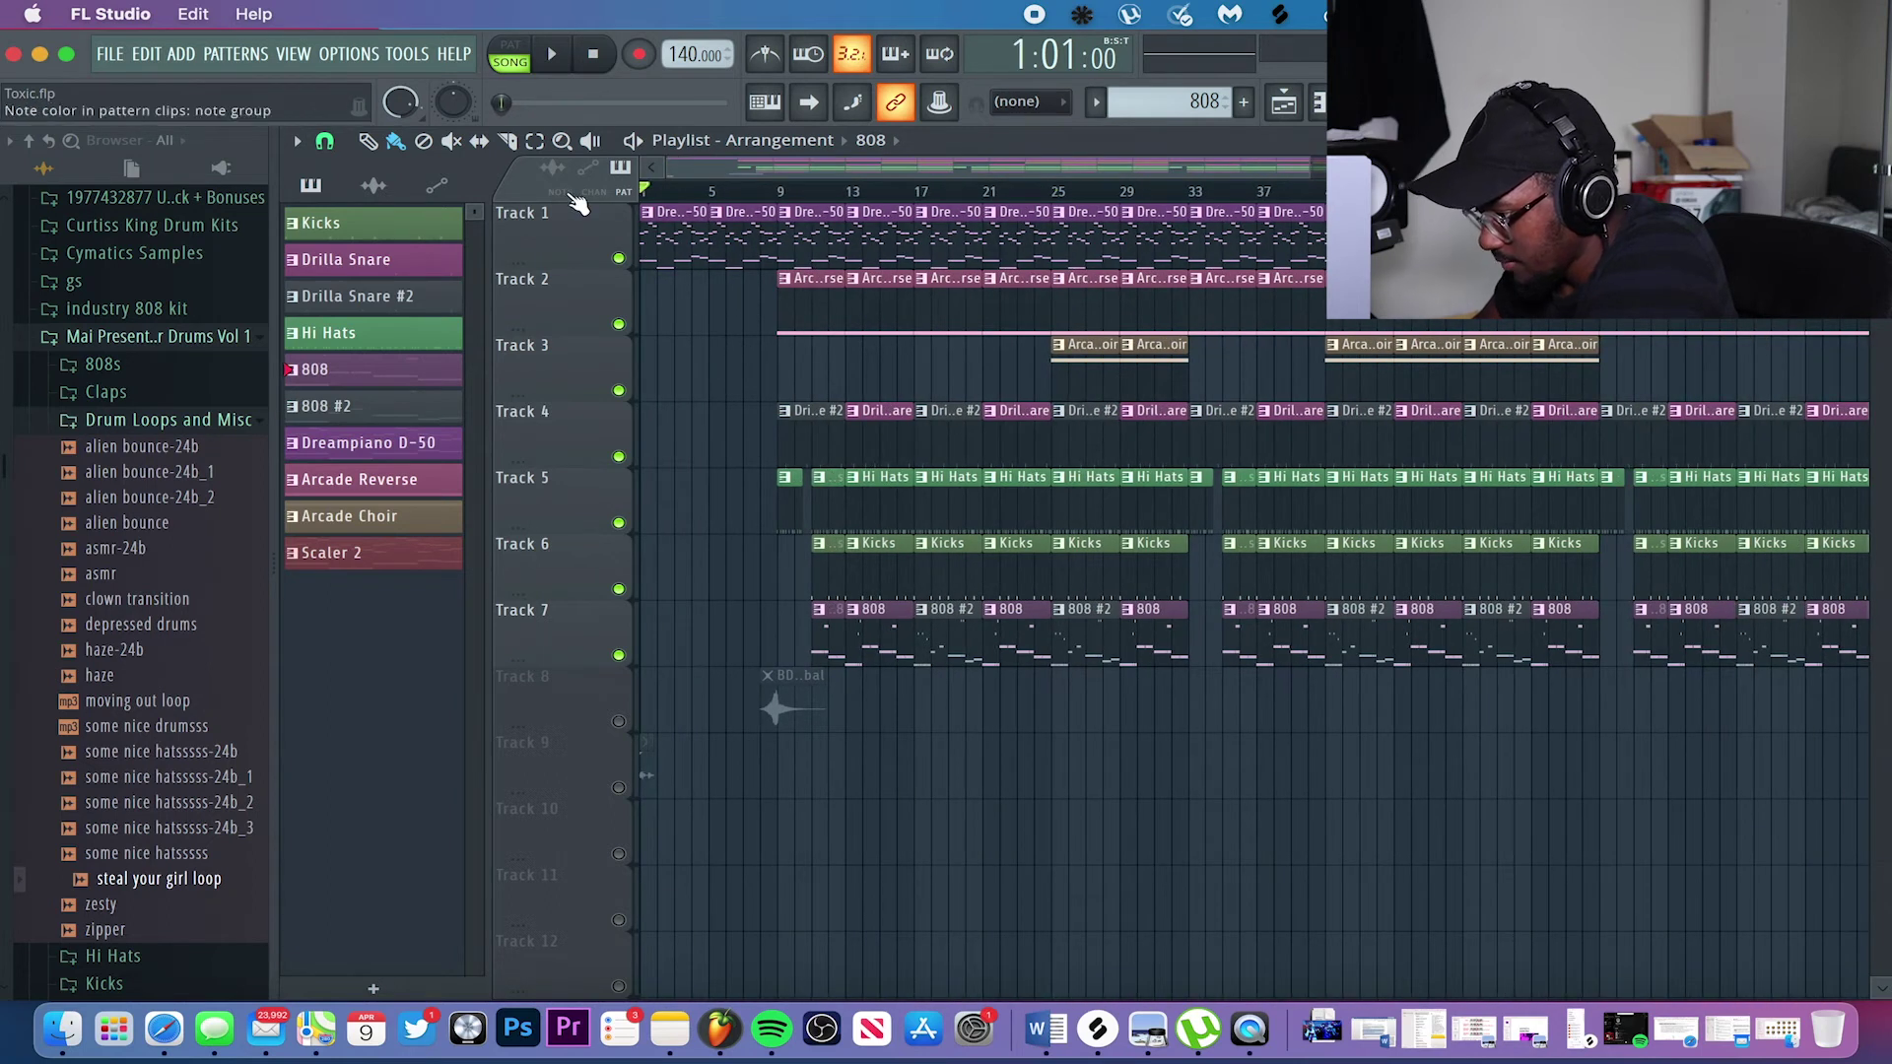
scroll(781, 434, up, 2)
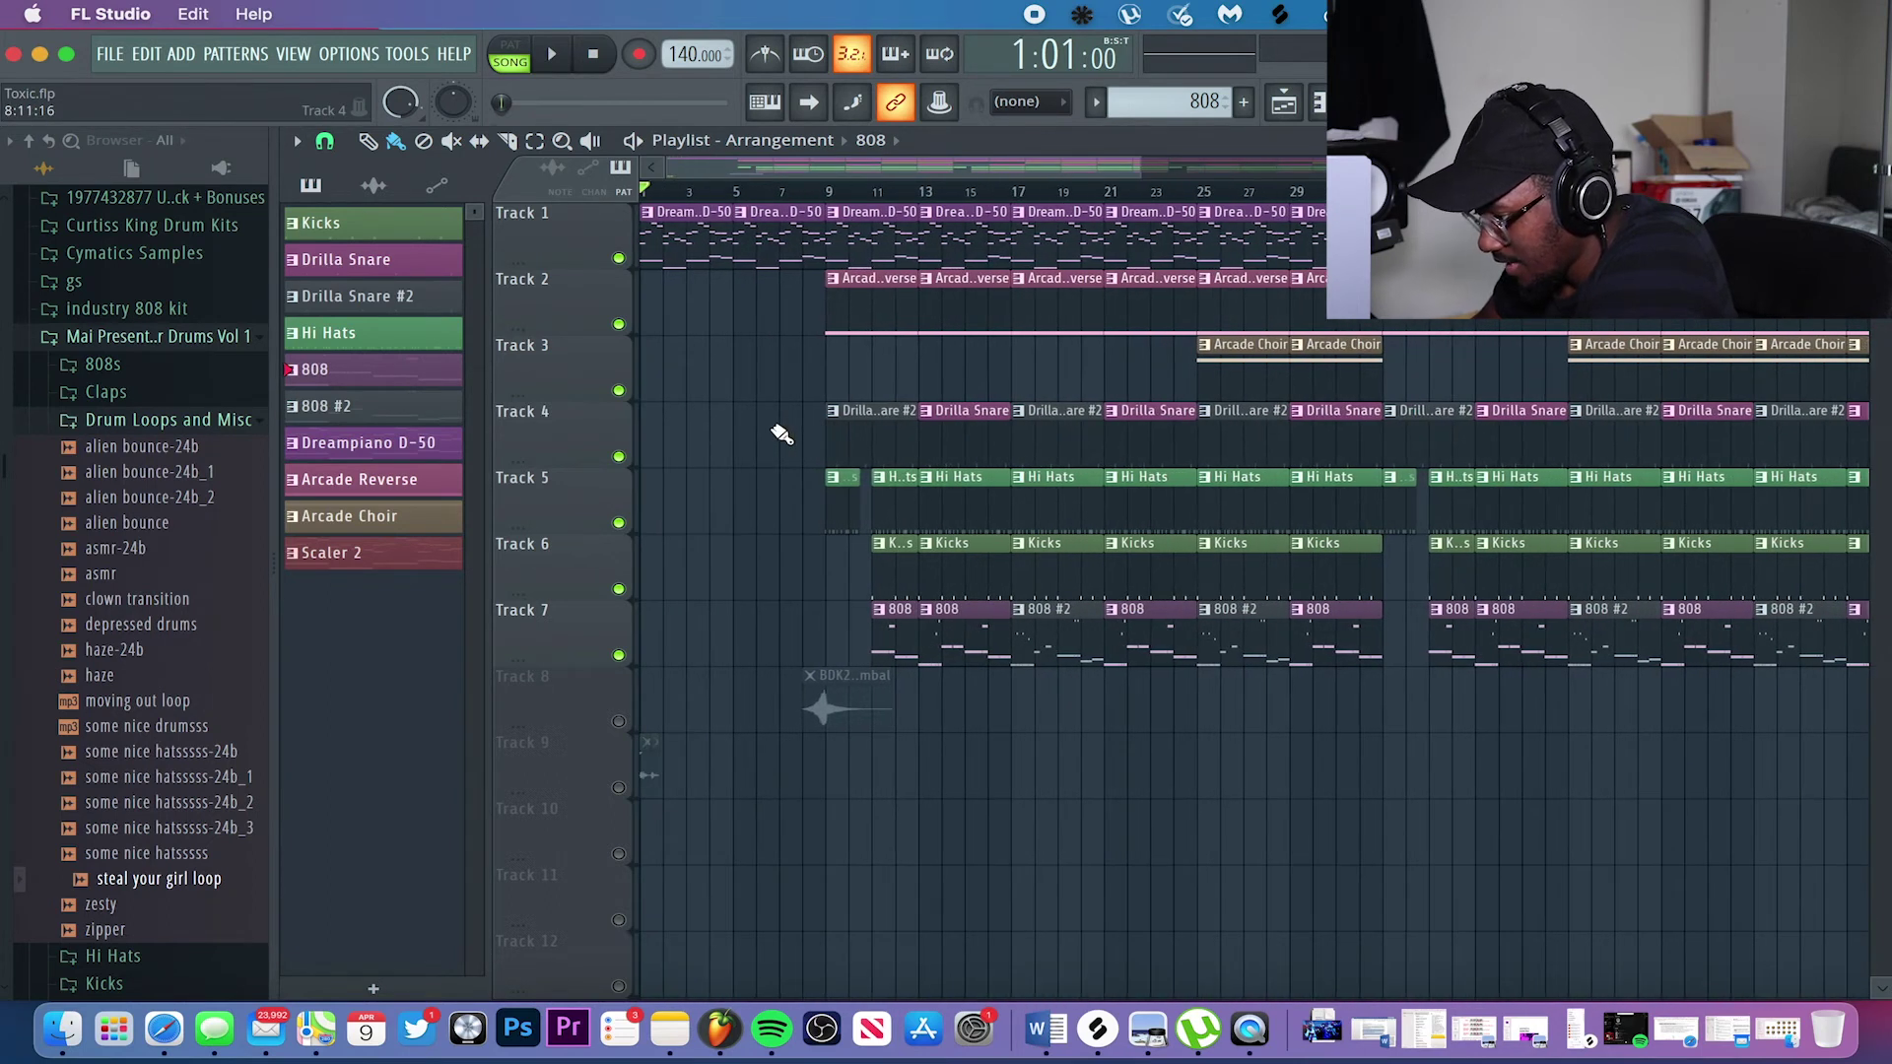
scroll(782, 435, up, 3)
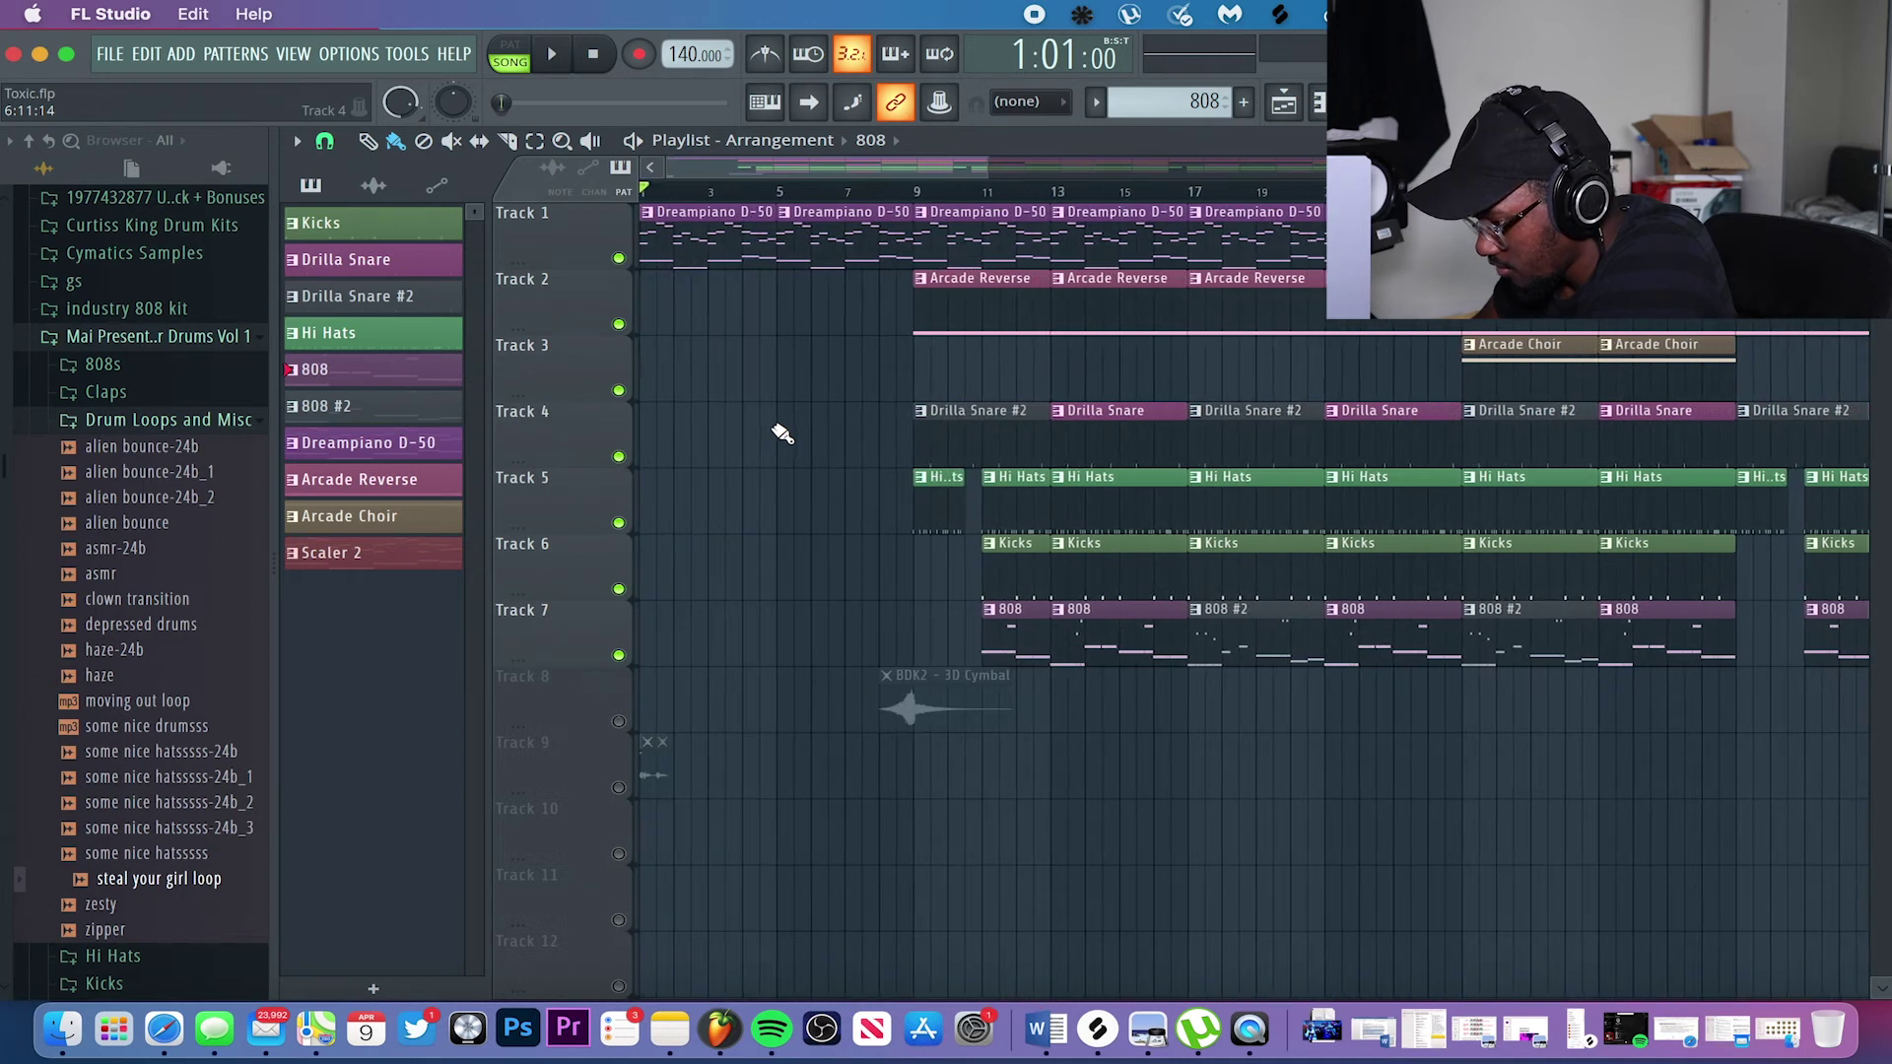
scroll(781, 434, up, 4)
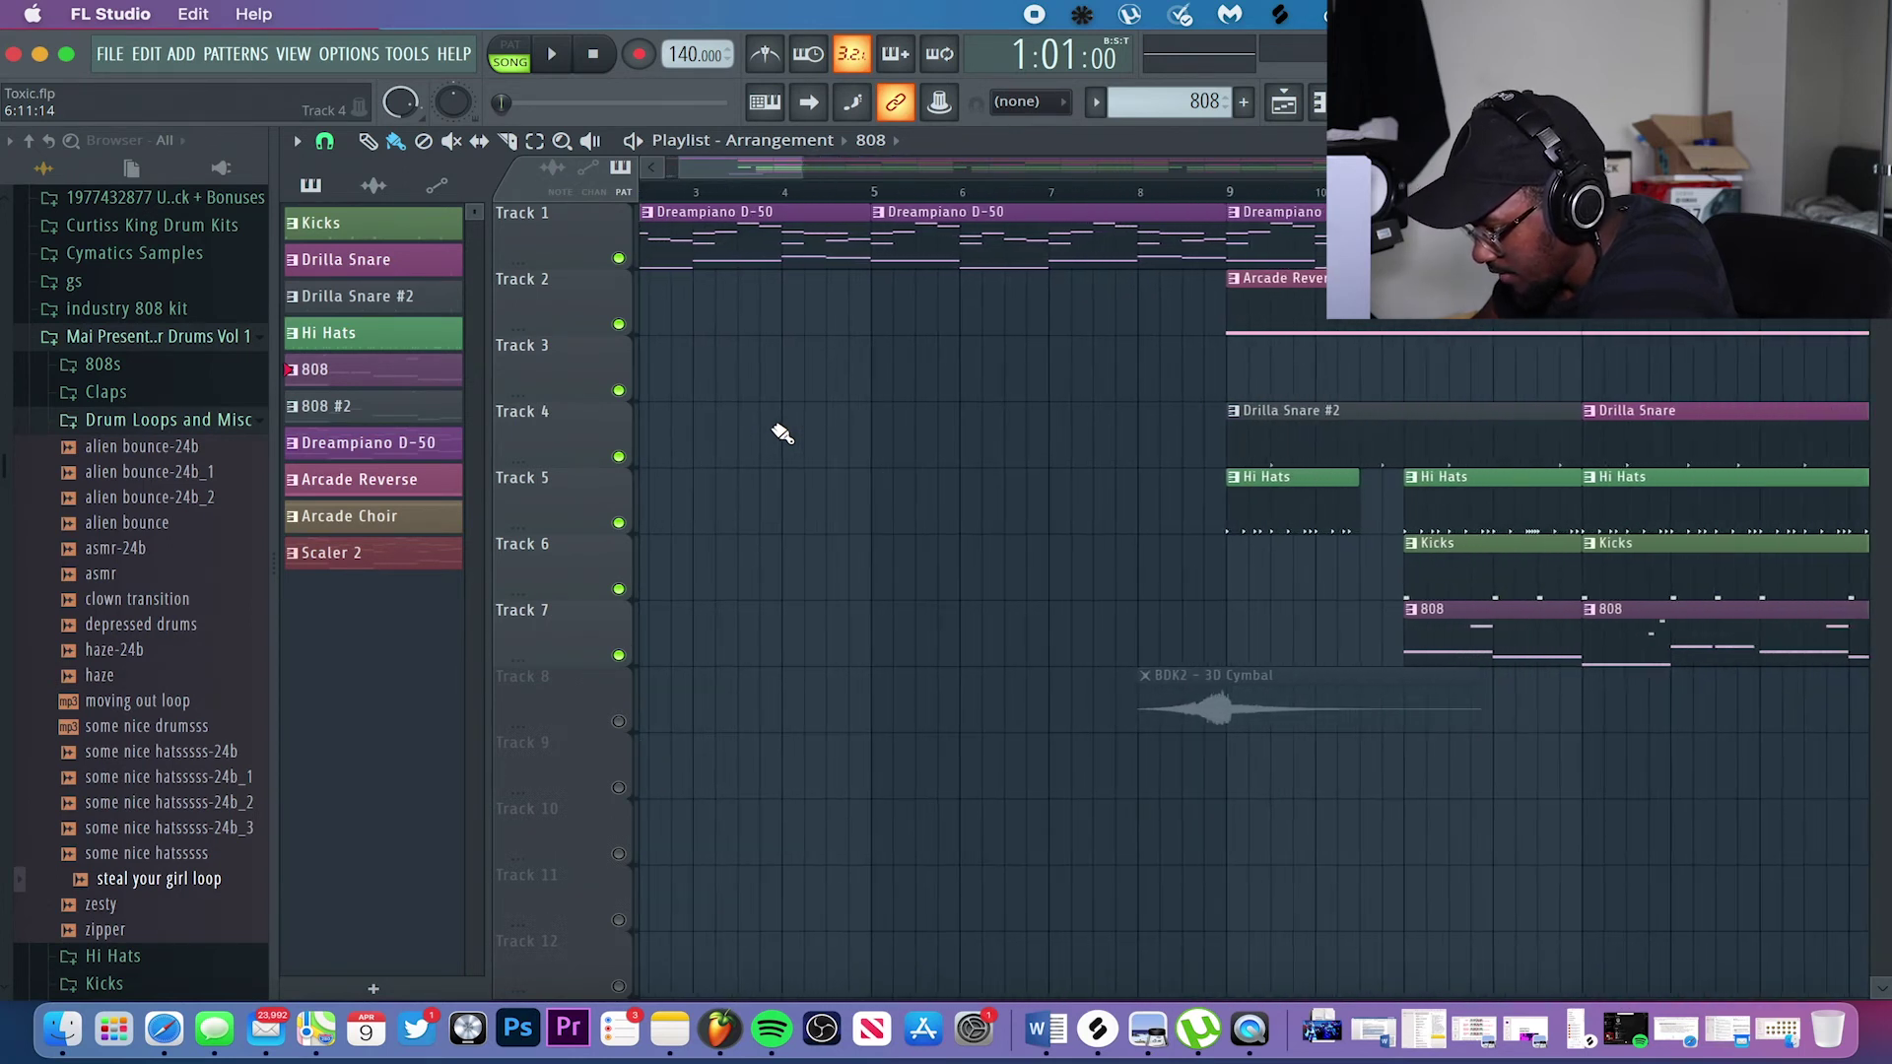
scroll(781, 435, down, 2)
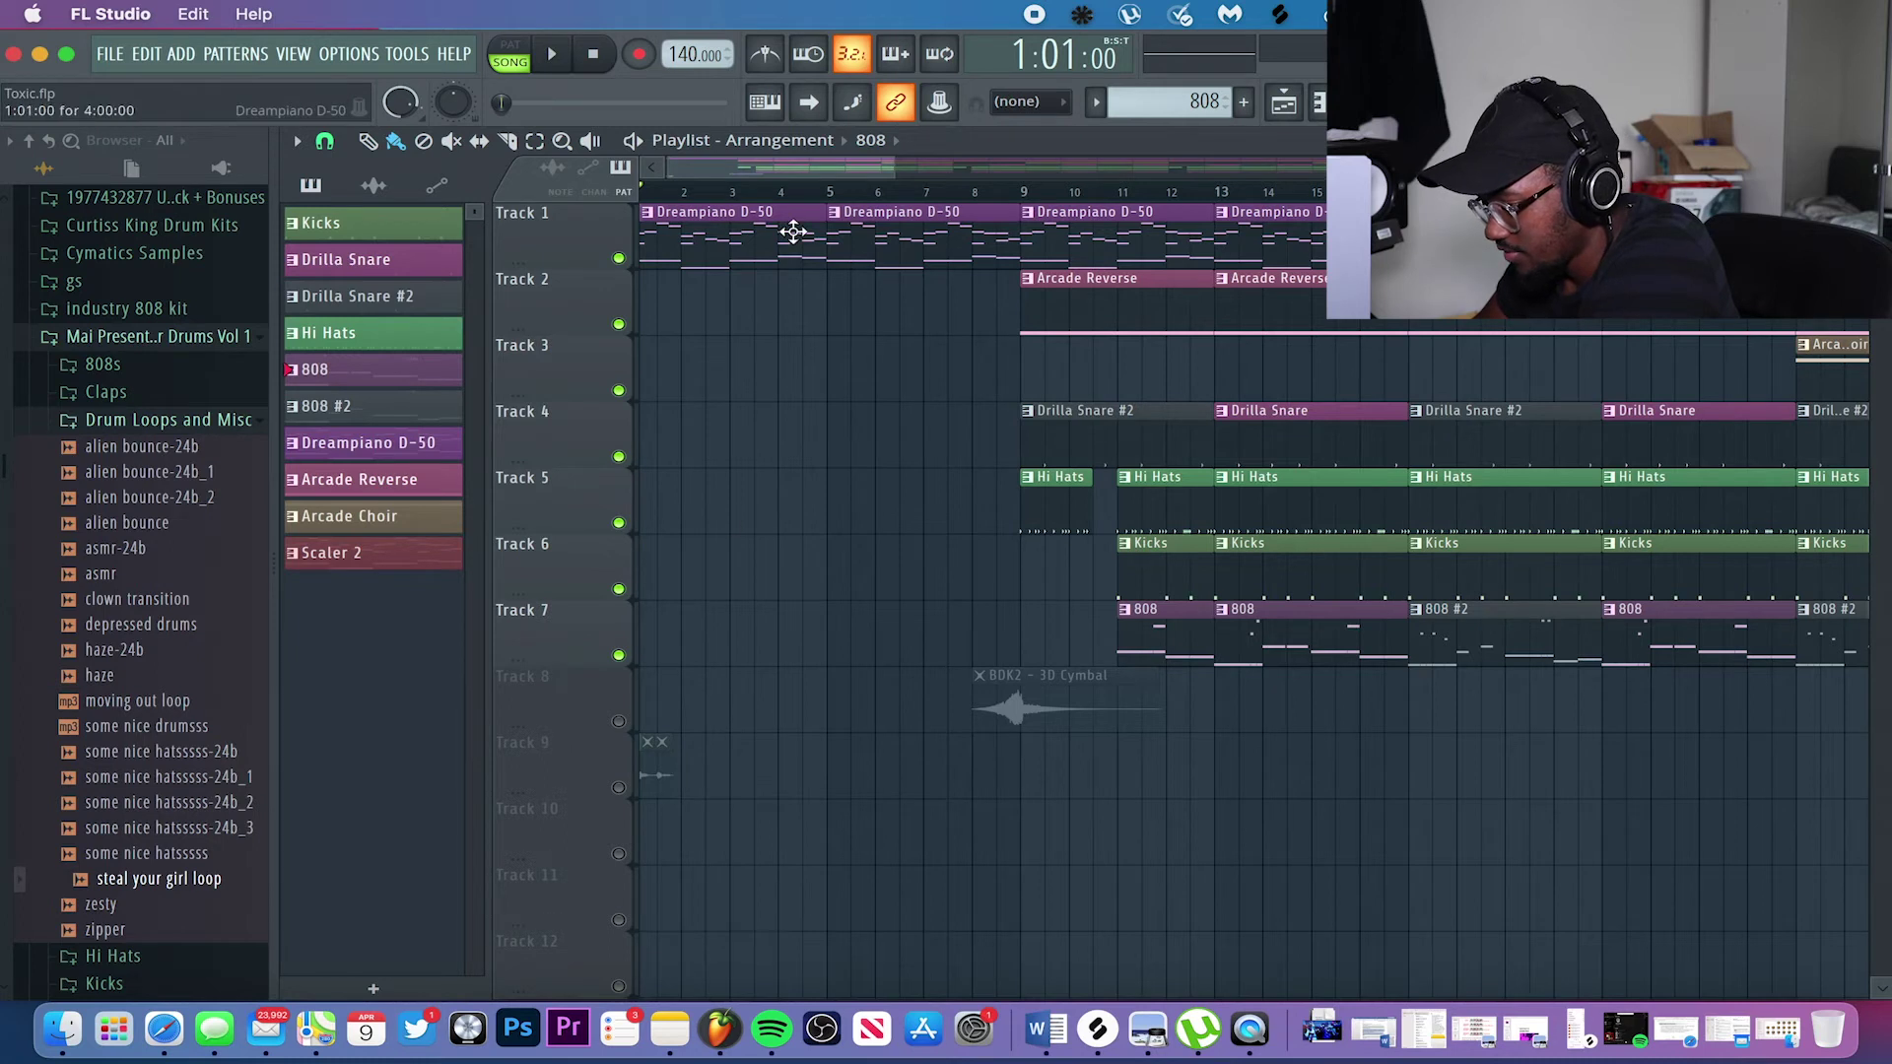
key(space)
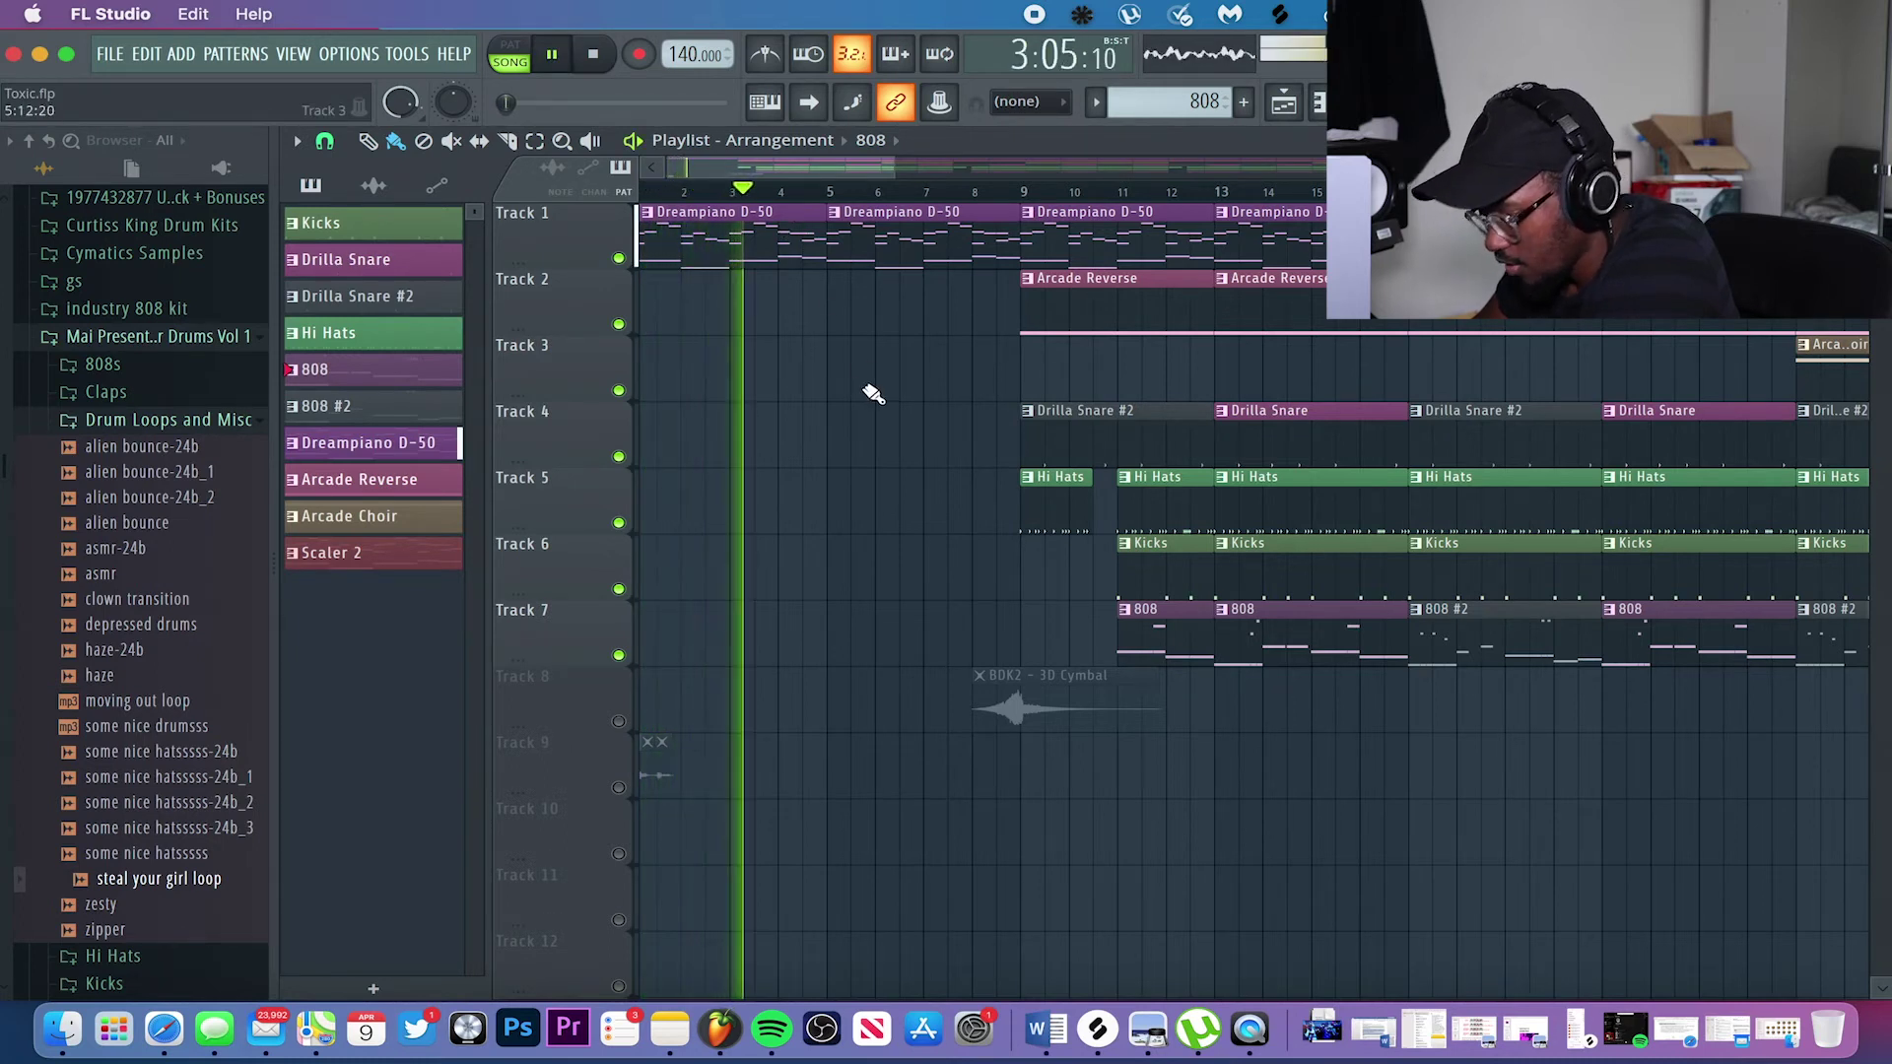
key(space)
Set the playhead to bar 9 and look over how the melody and drum clips are laid out from there.
click(1028, 190)
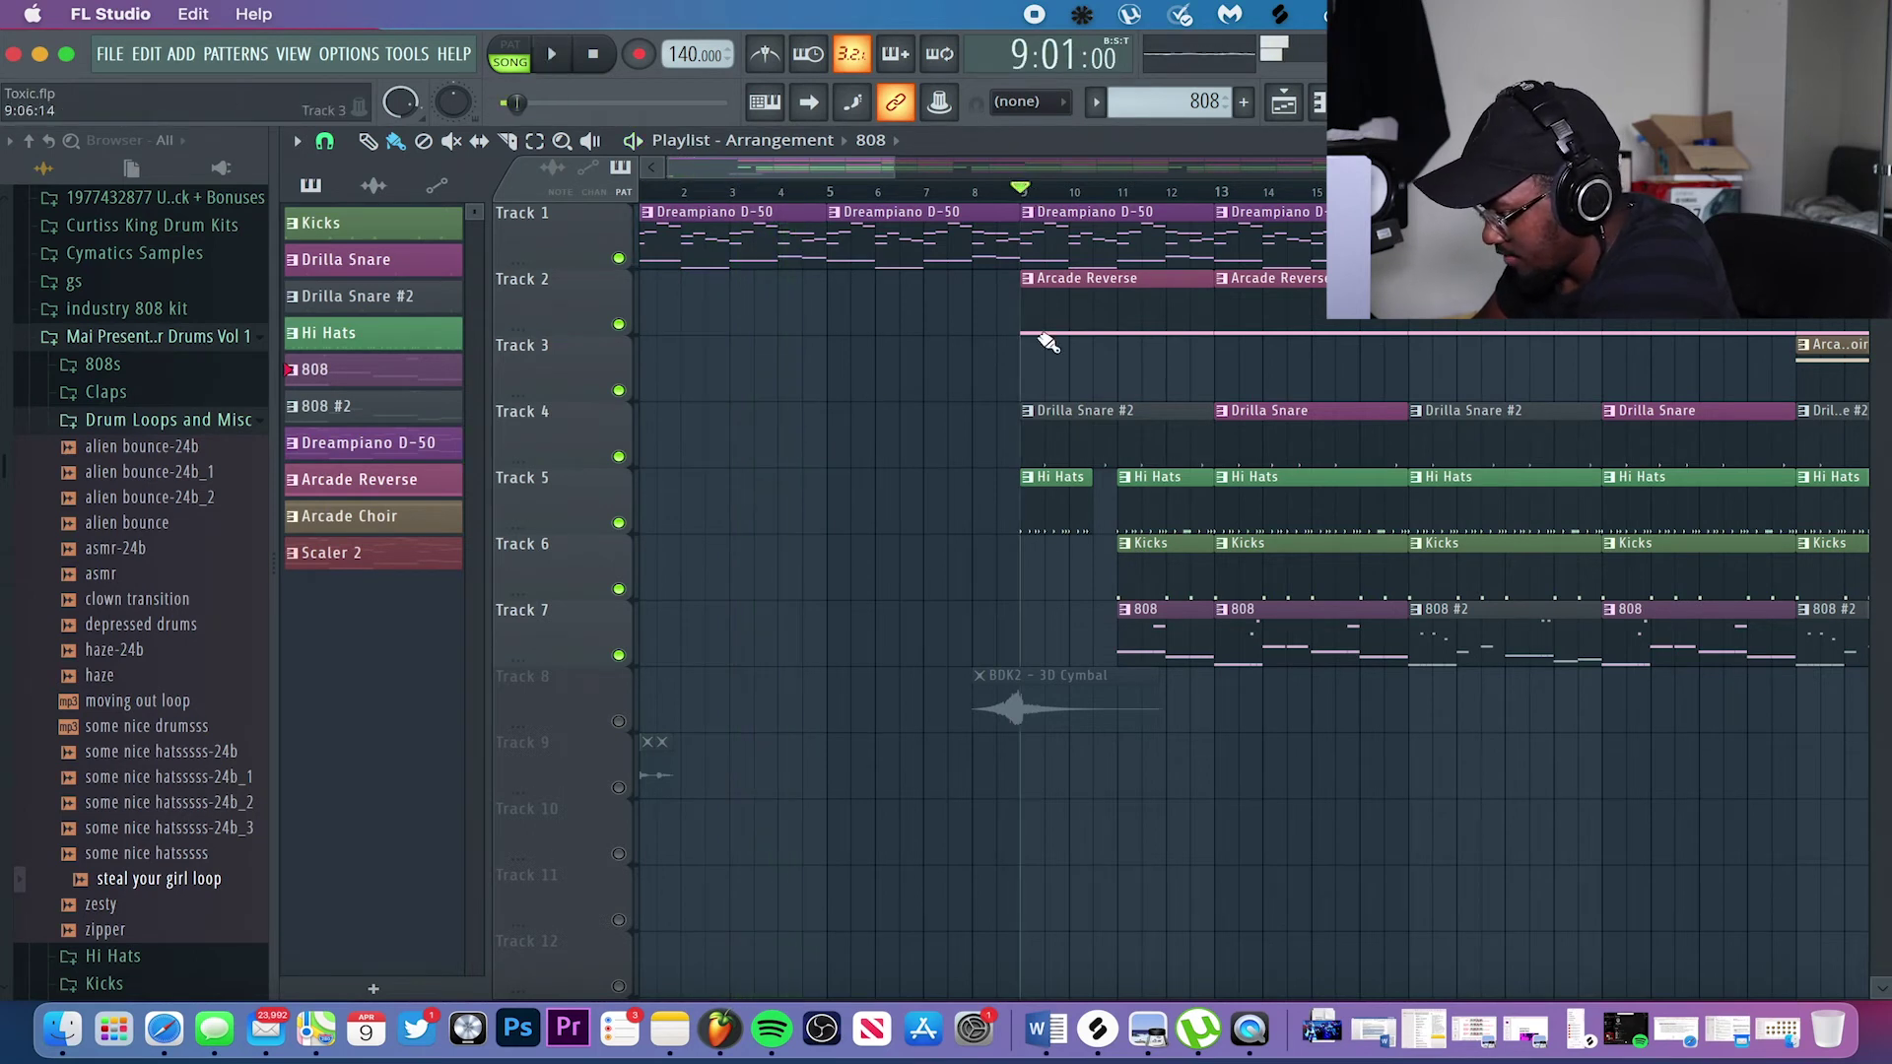
scroll(1047, 342, right, 5)
scroll(1043, 372, down, 3)
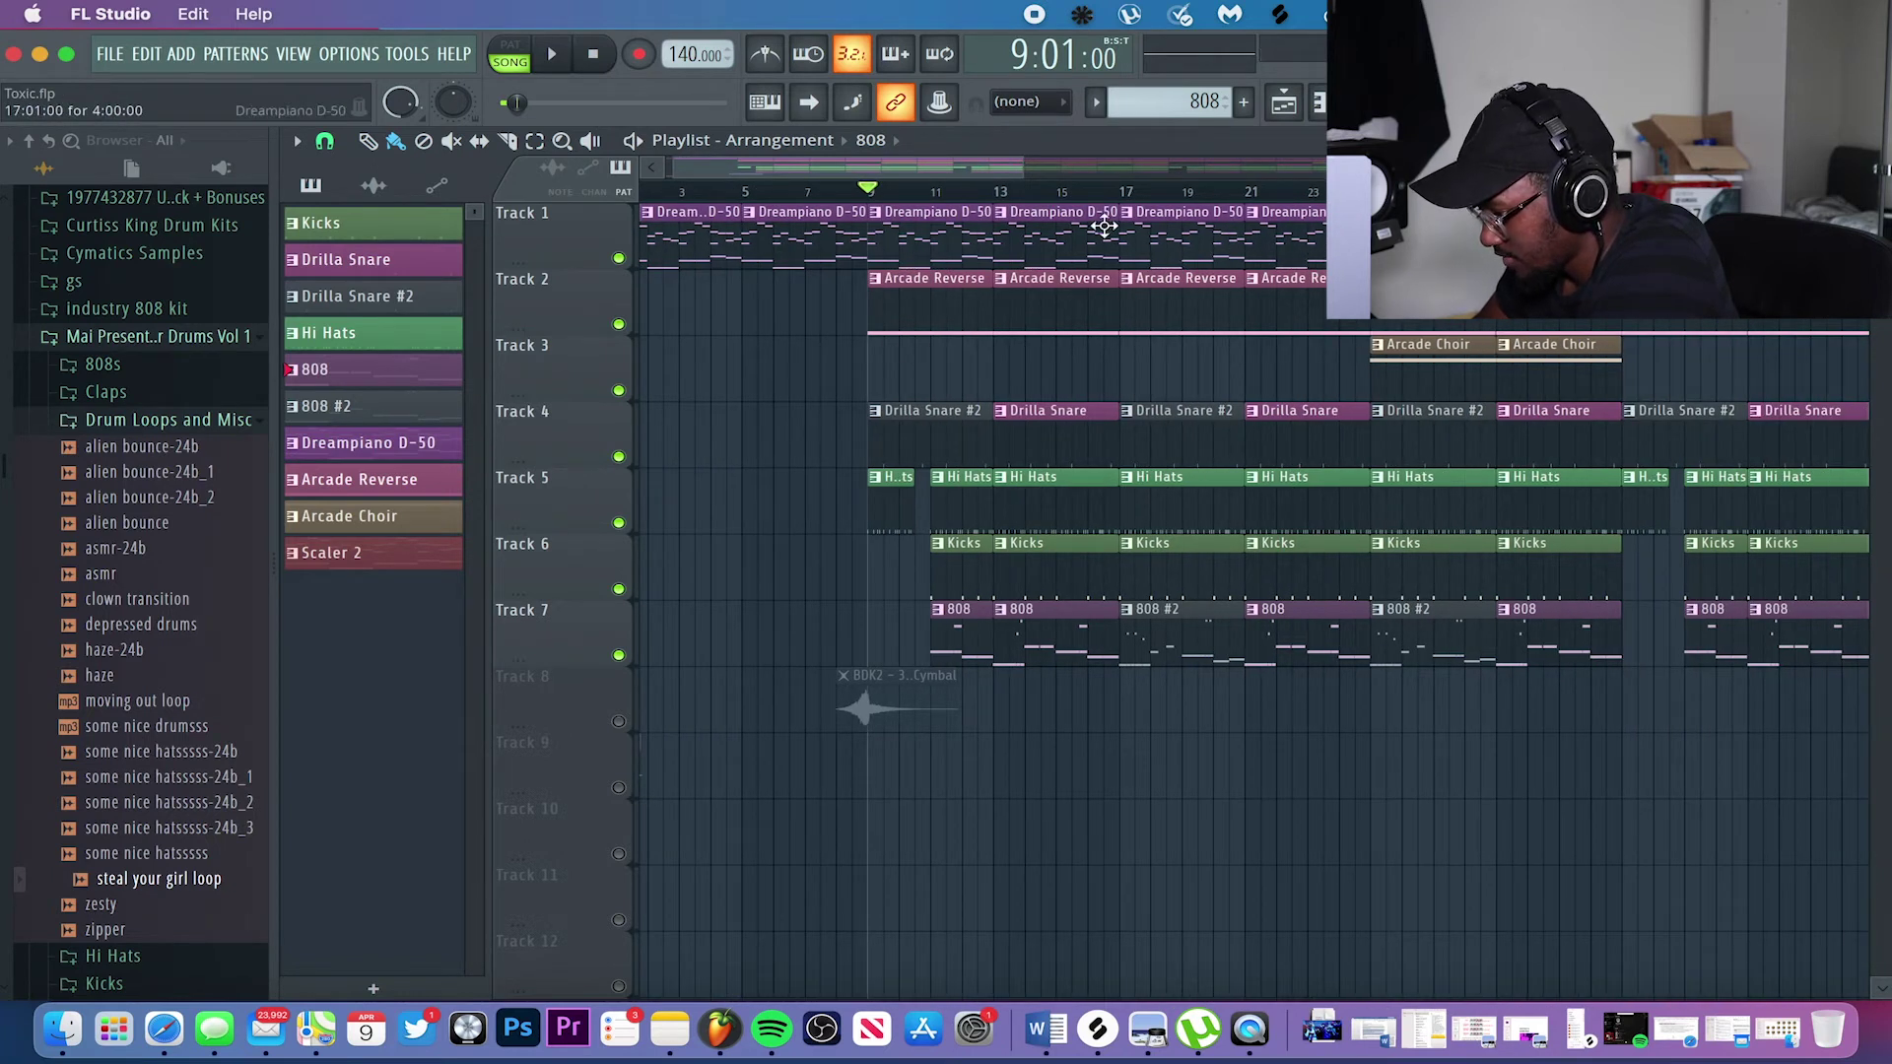
scroll(1219, 315, right, 3)
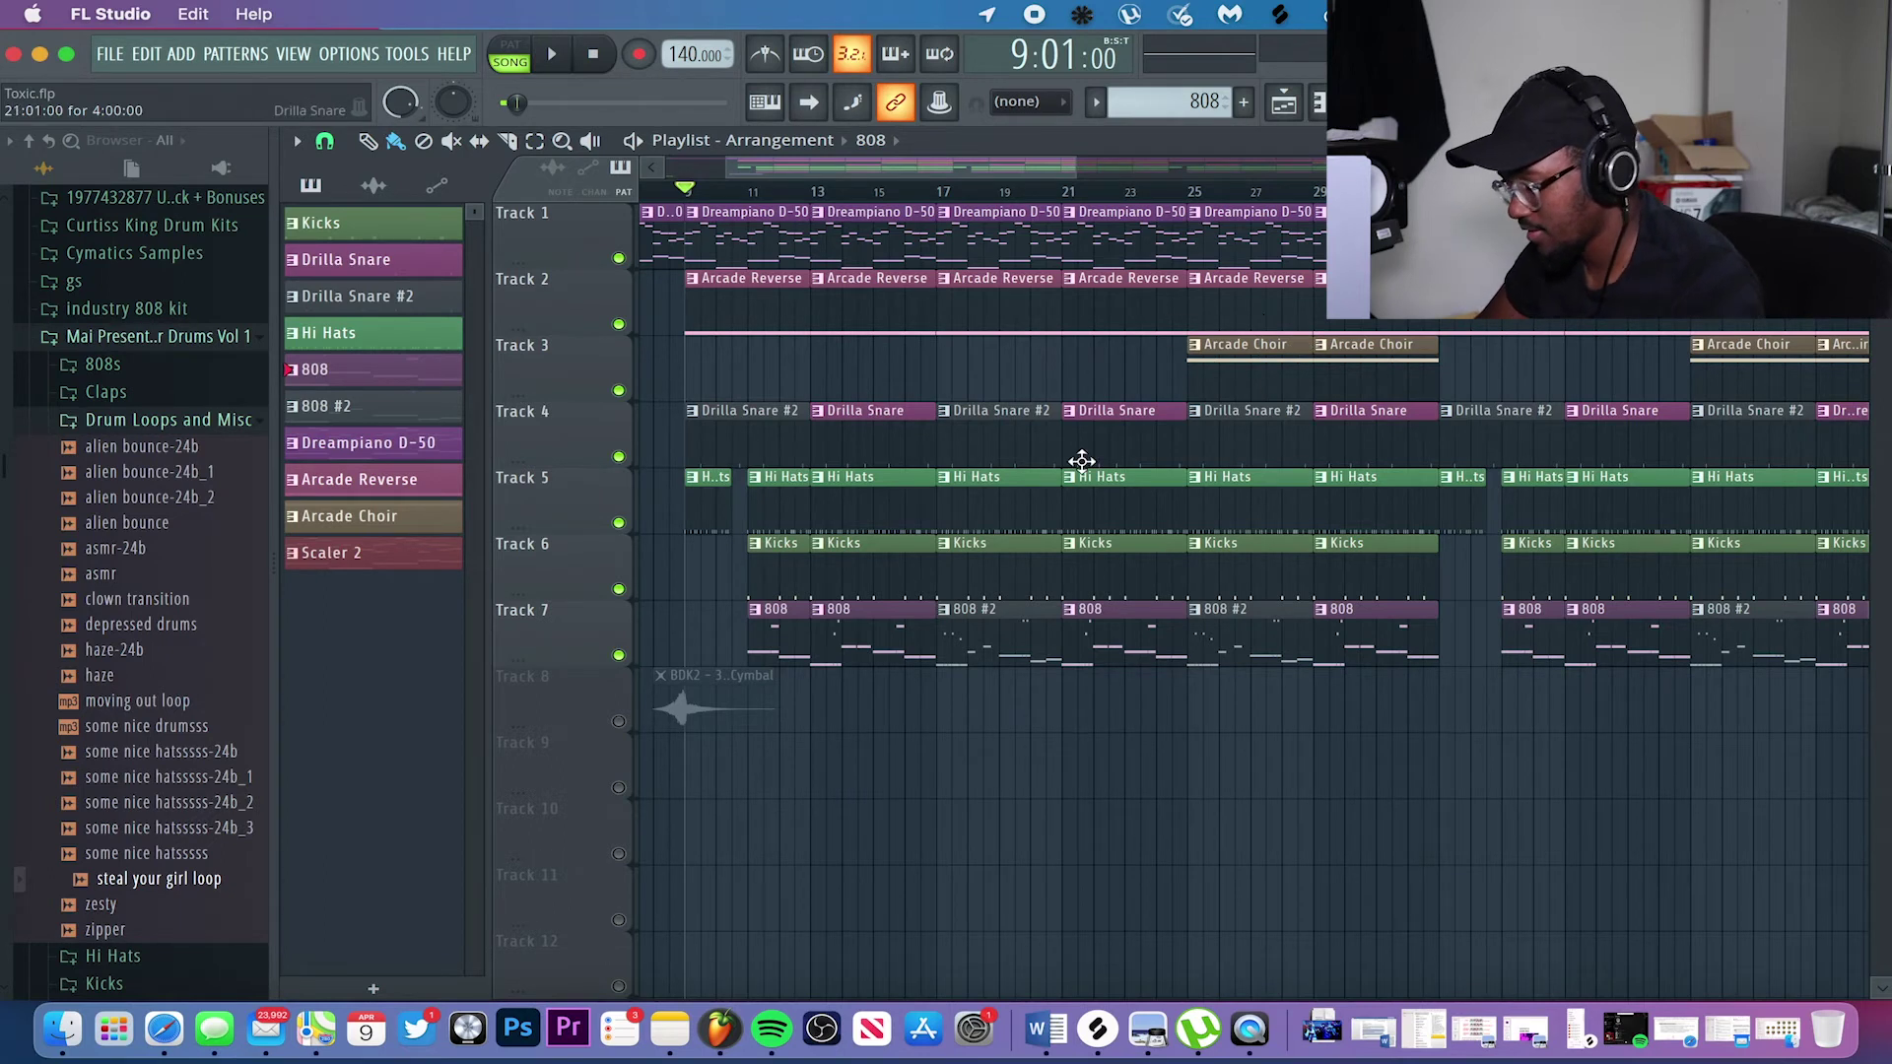
Play the BDK2 - 3D Cymbal on Track 8 in isolation from bar 7, then re-enable all tracks.
scroll(1081, 461, left, 3)
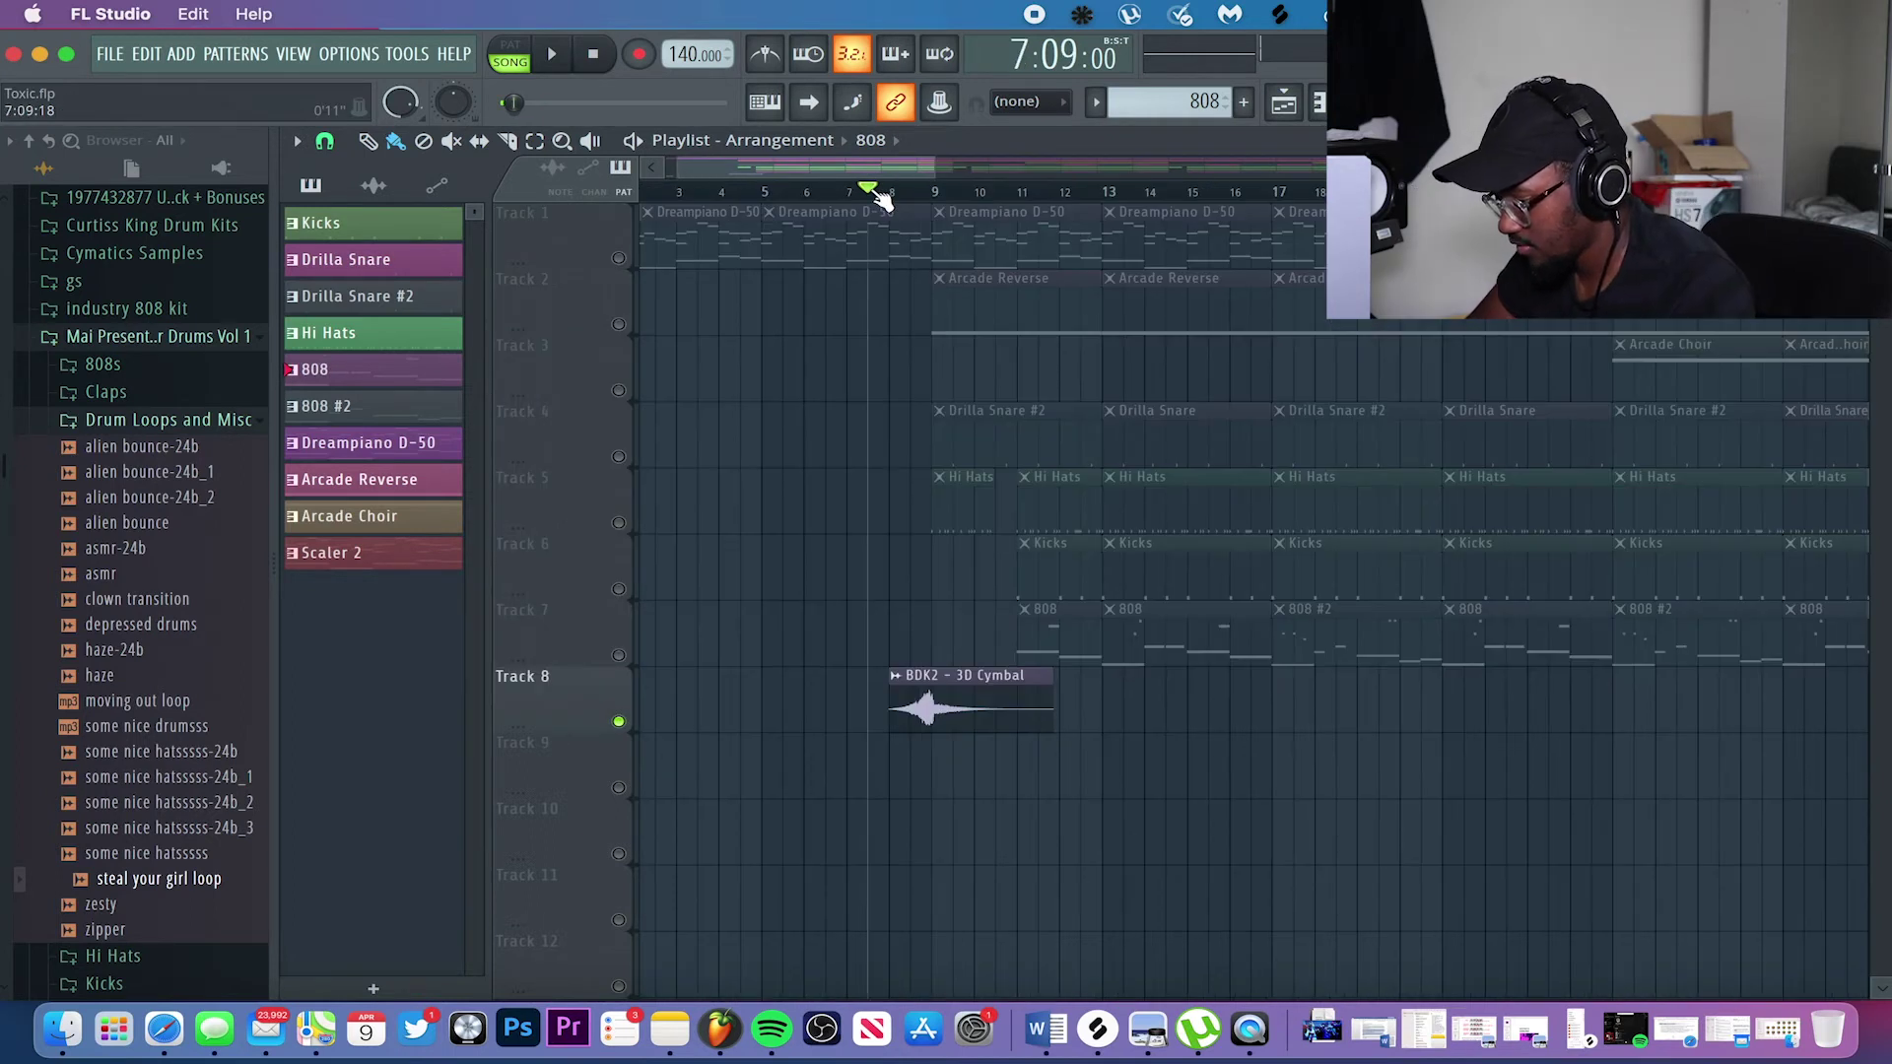
key(space)
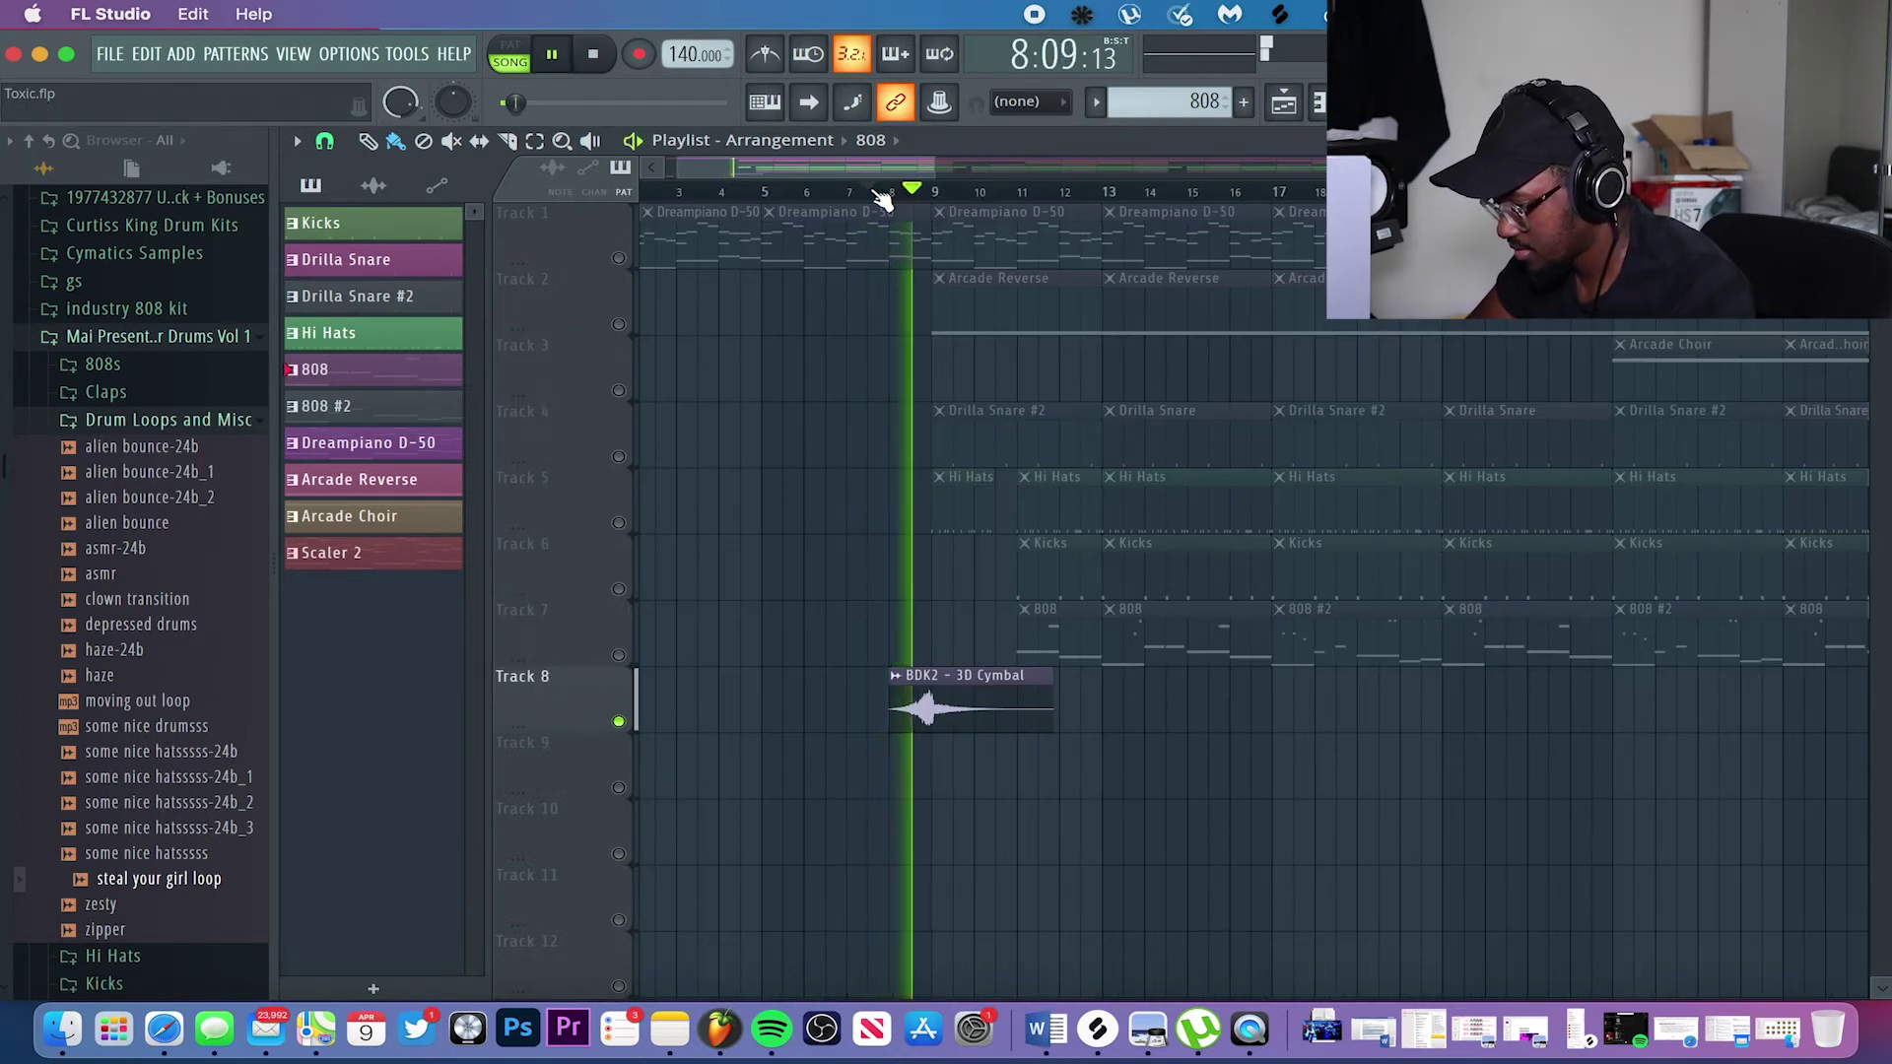
key(space)
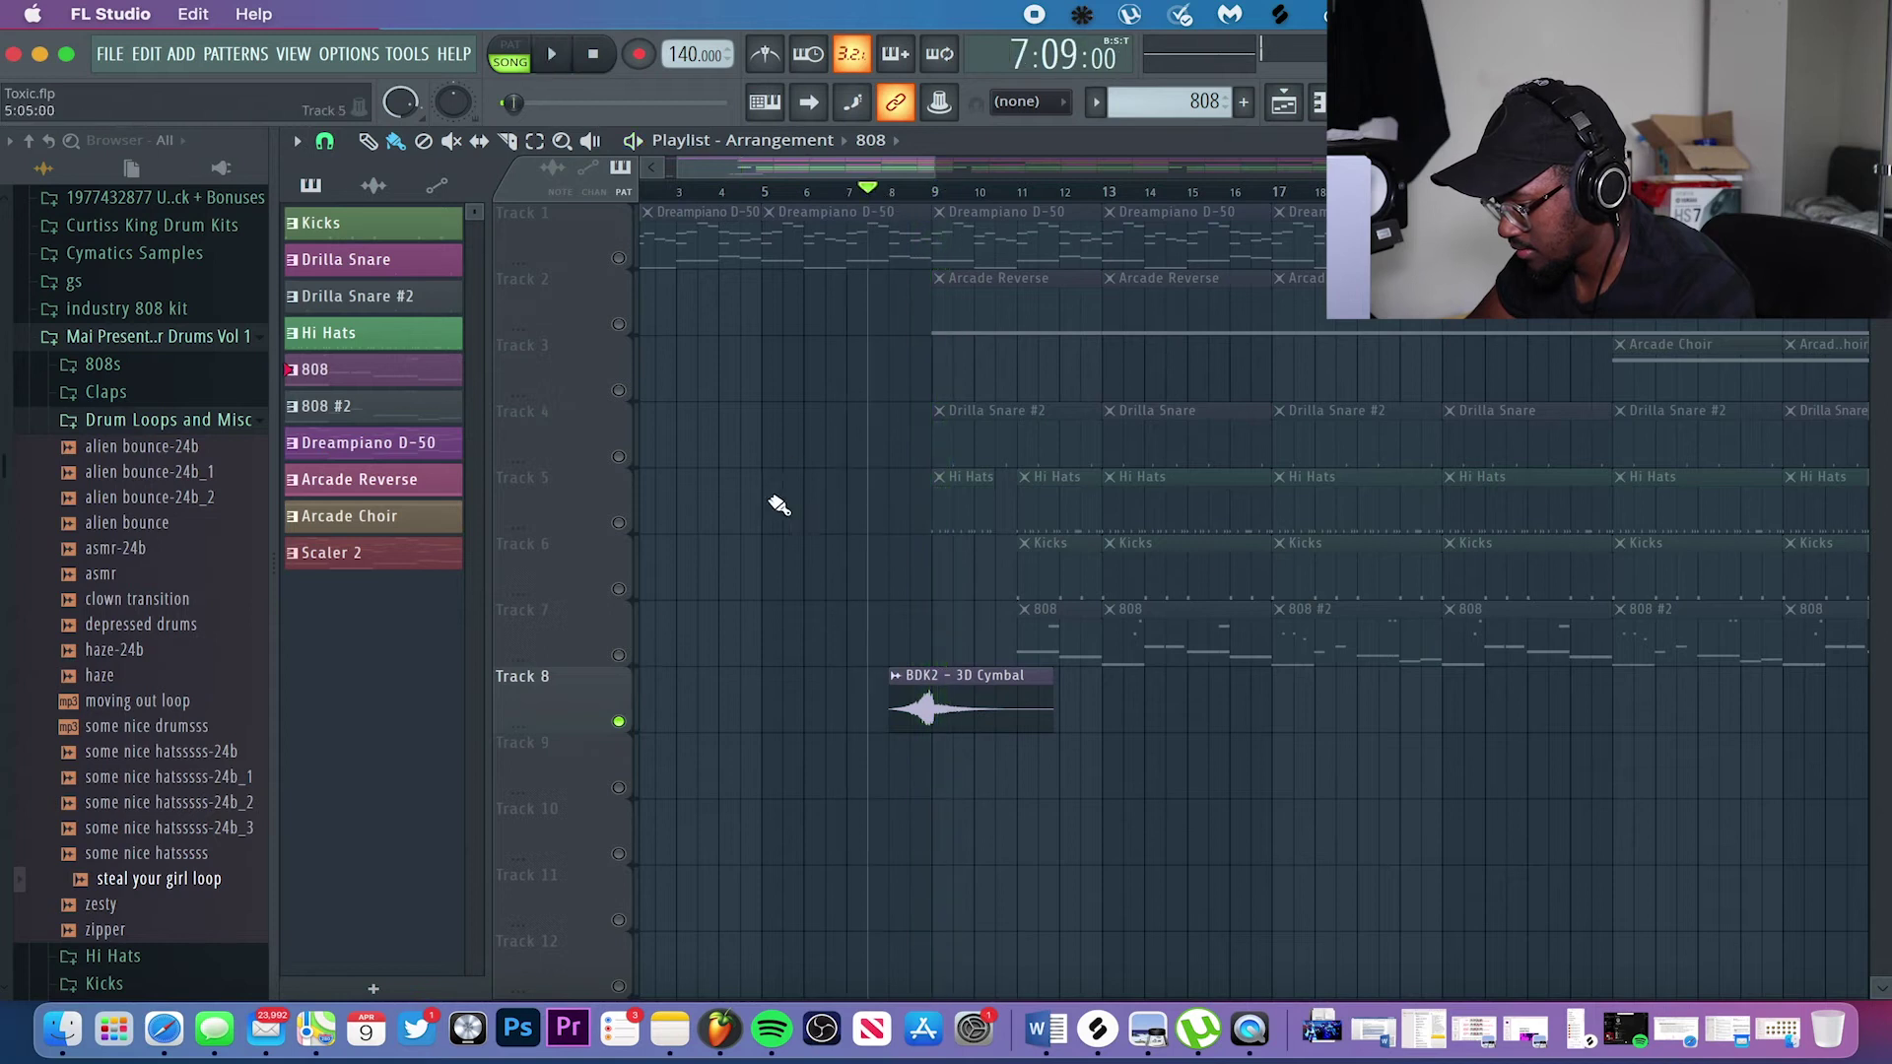
click(619, 722)
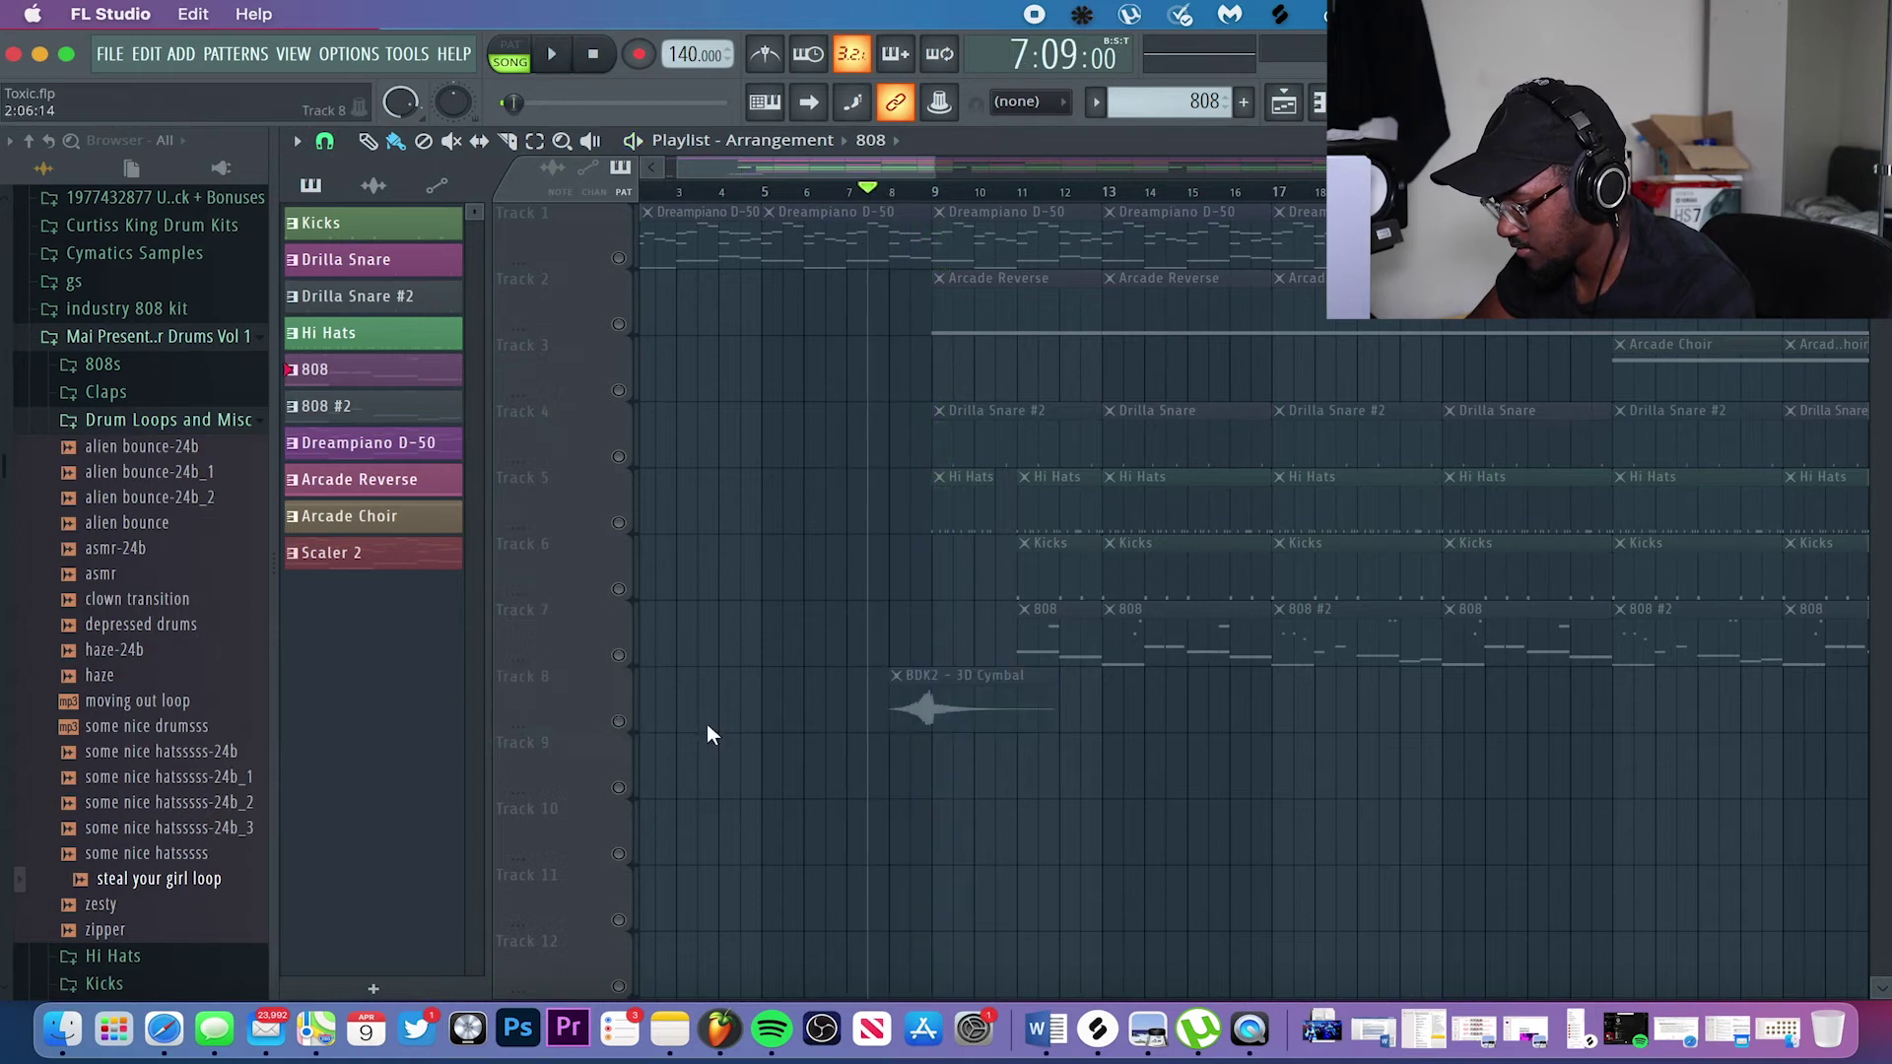
right_click(619, 722)
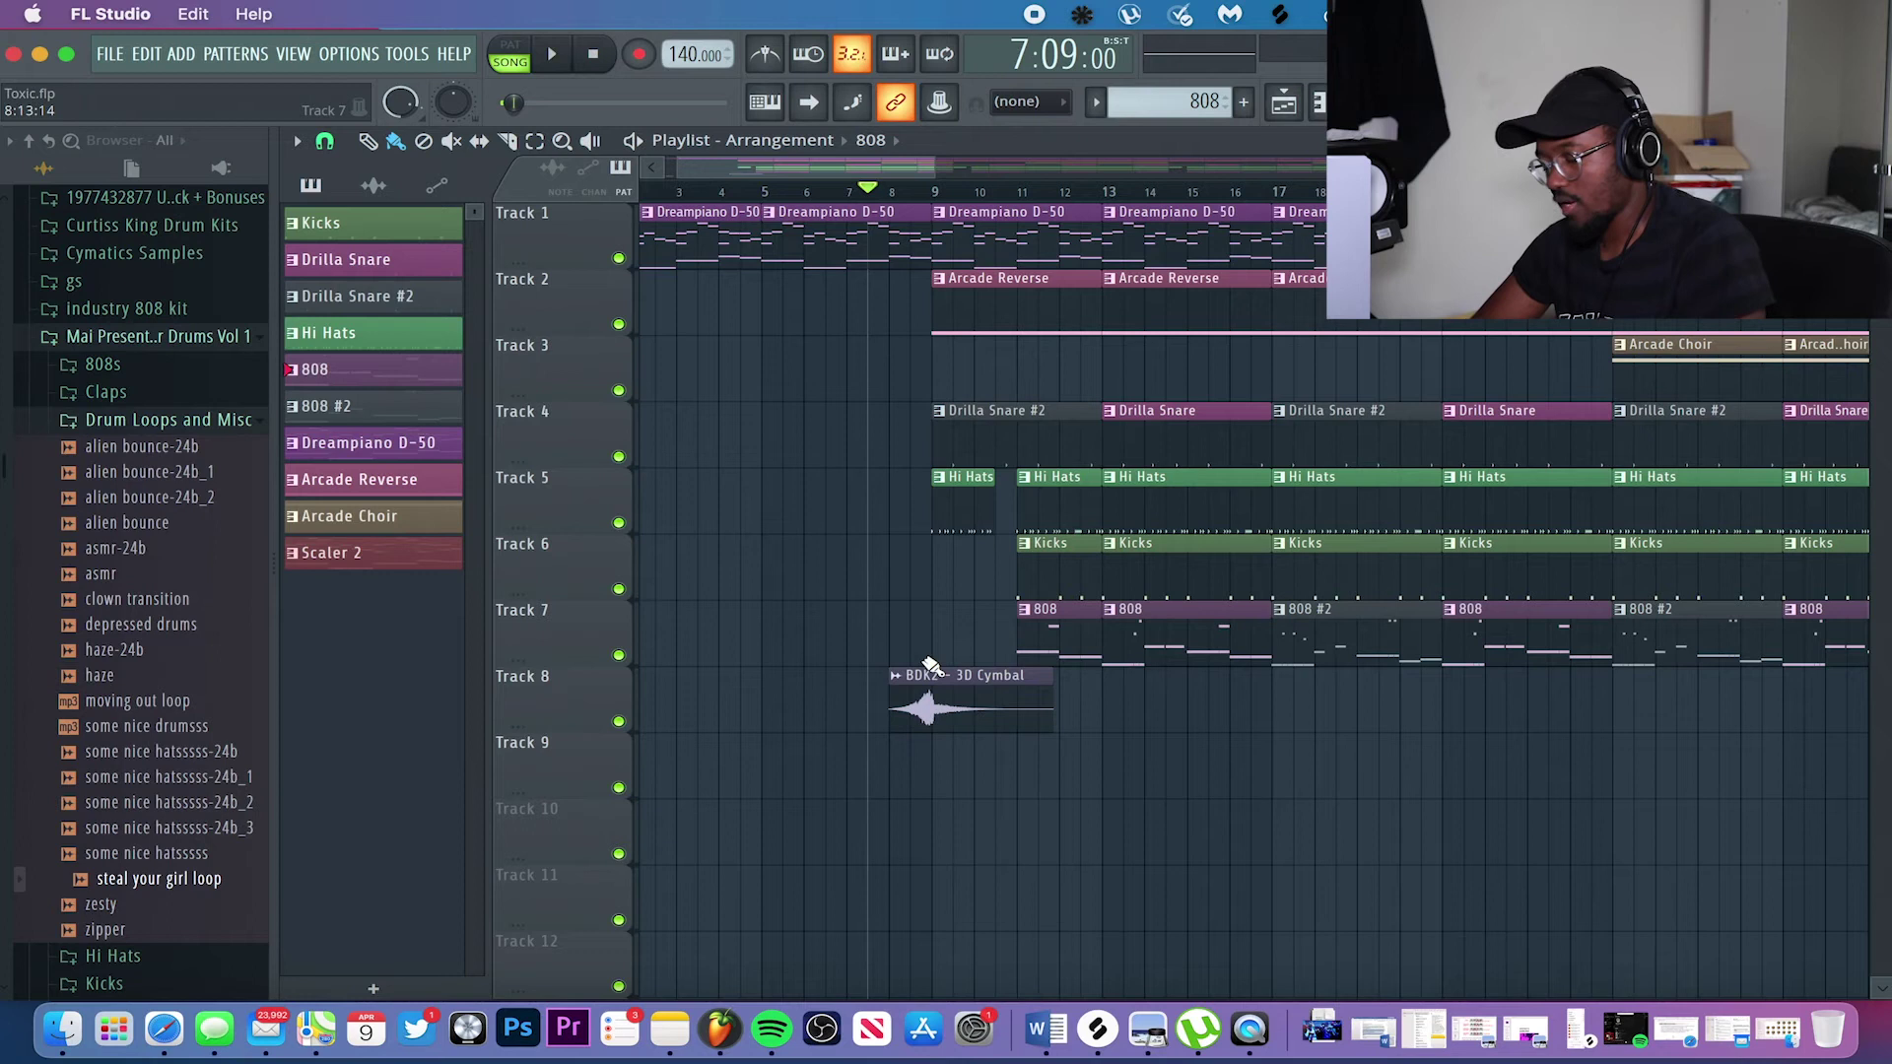
Play the whole mix from bar 7 through the cymbal and the hi-hat gap before the kicks and 808 start at bar 11.
scroll(913, 509, up, 1)
scroll(912, 509, up, 1)
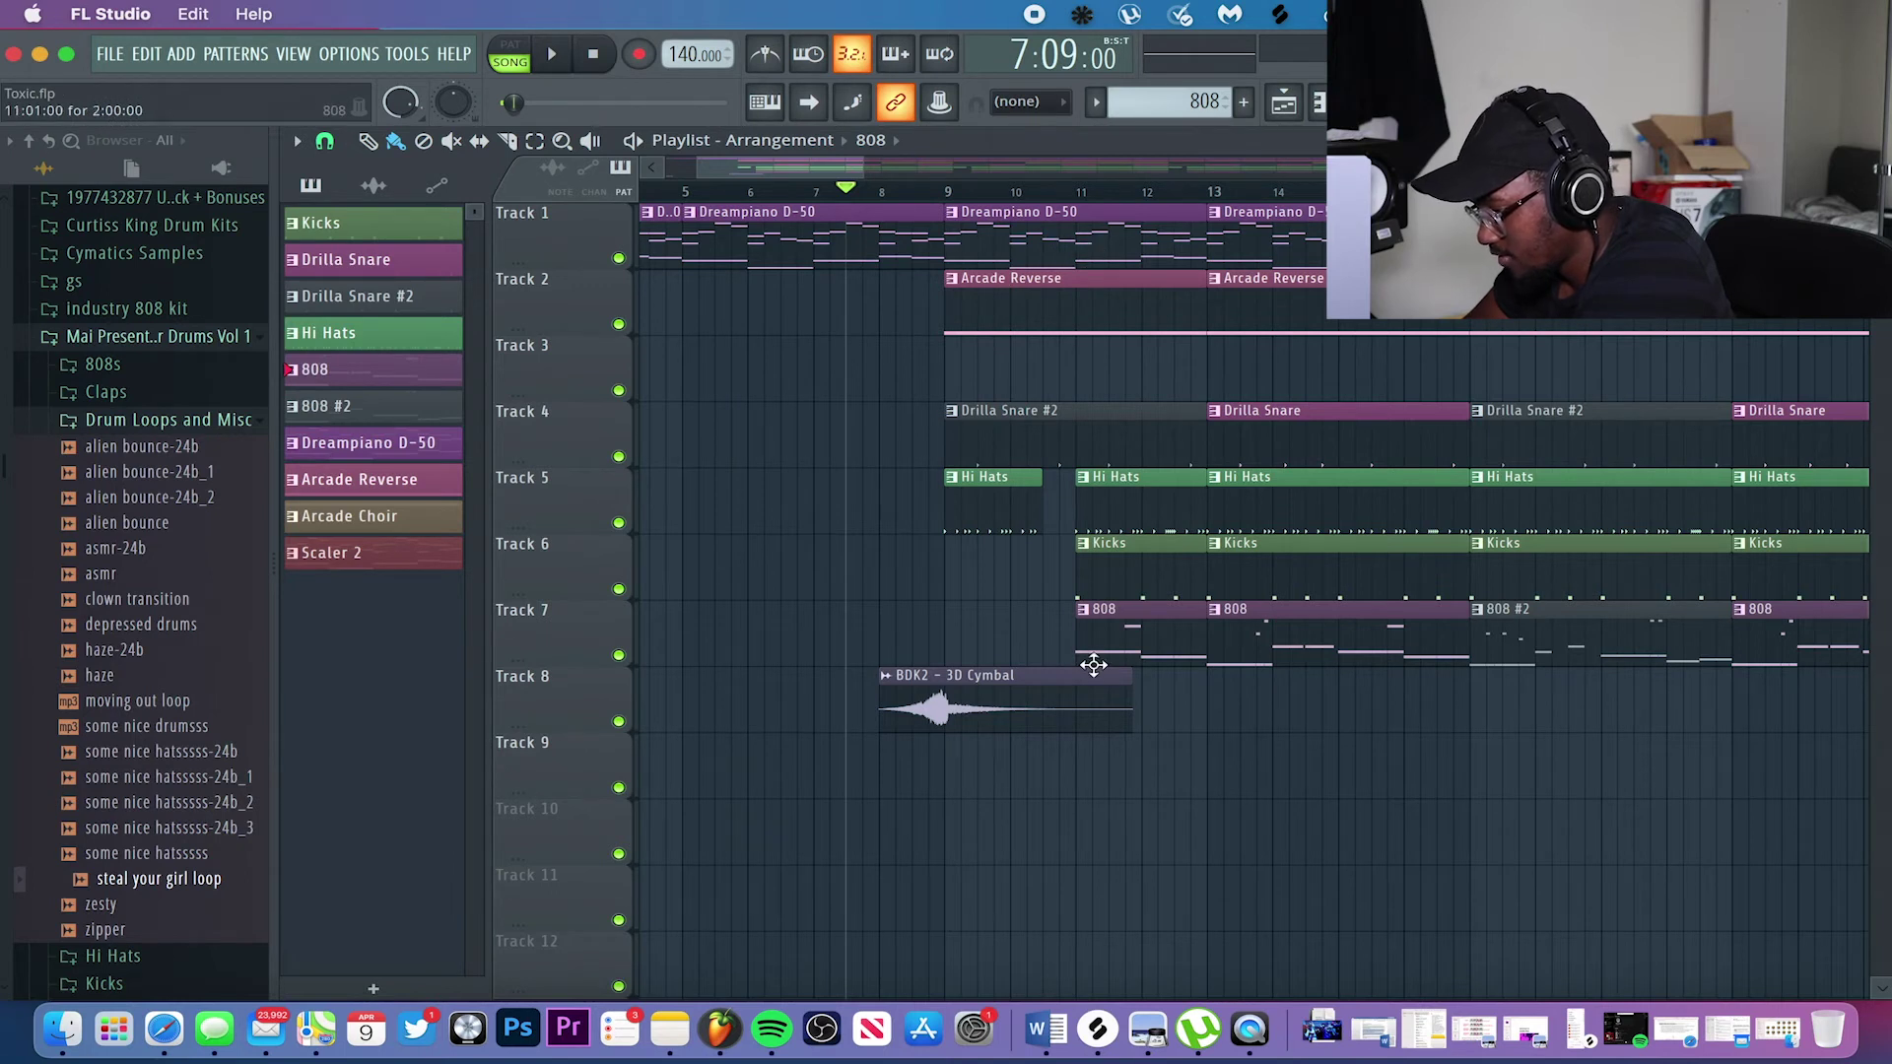
scroll(1090, 661, down, 5)
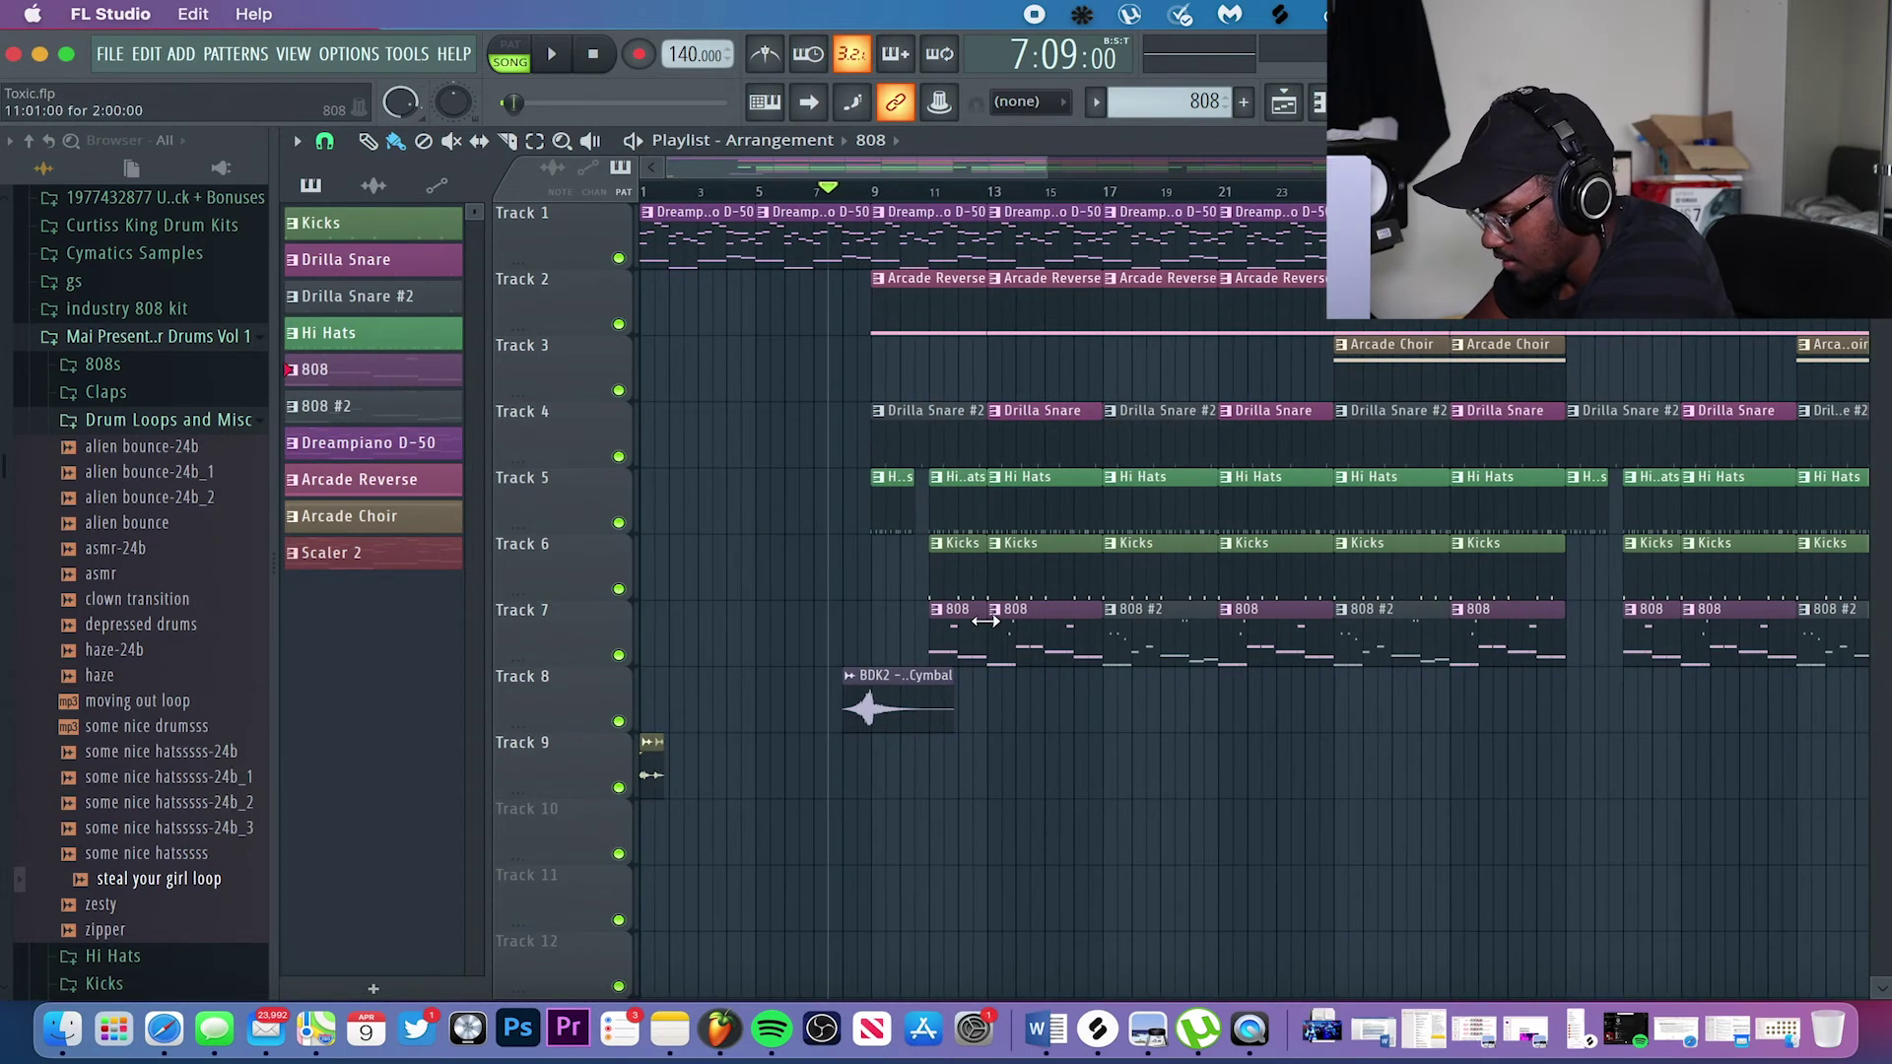
scroll(986, 621, up, 5)
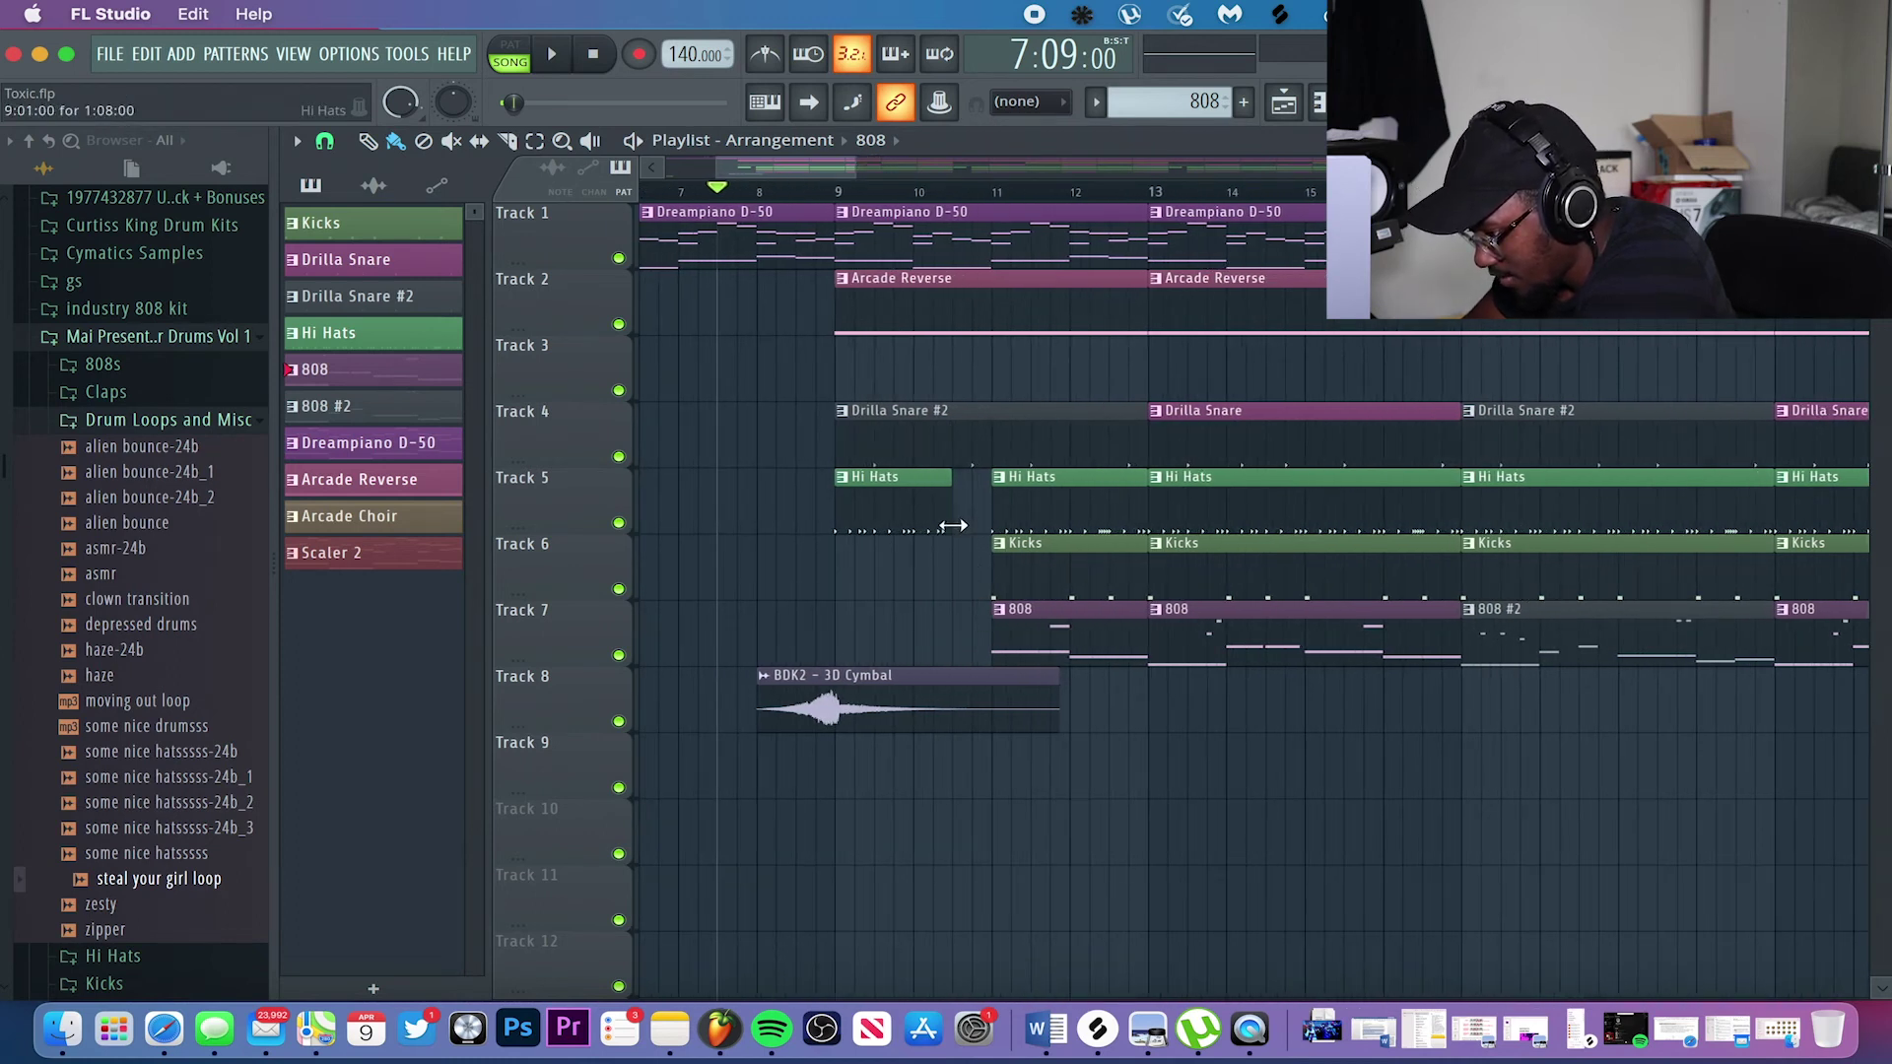
scroll(972, 581, down, 2)
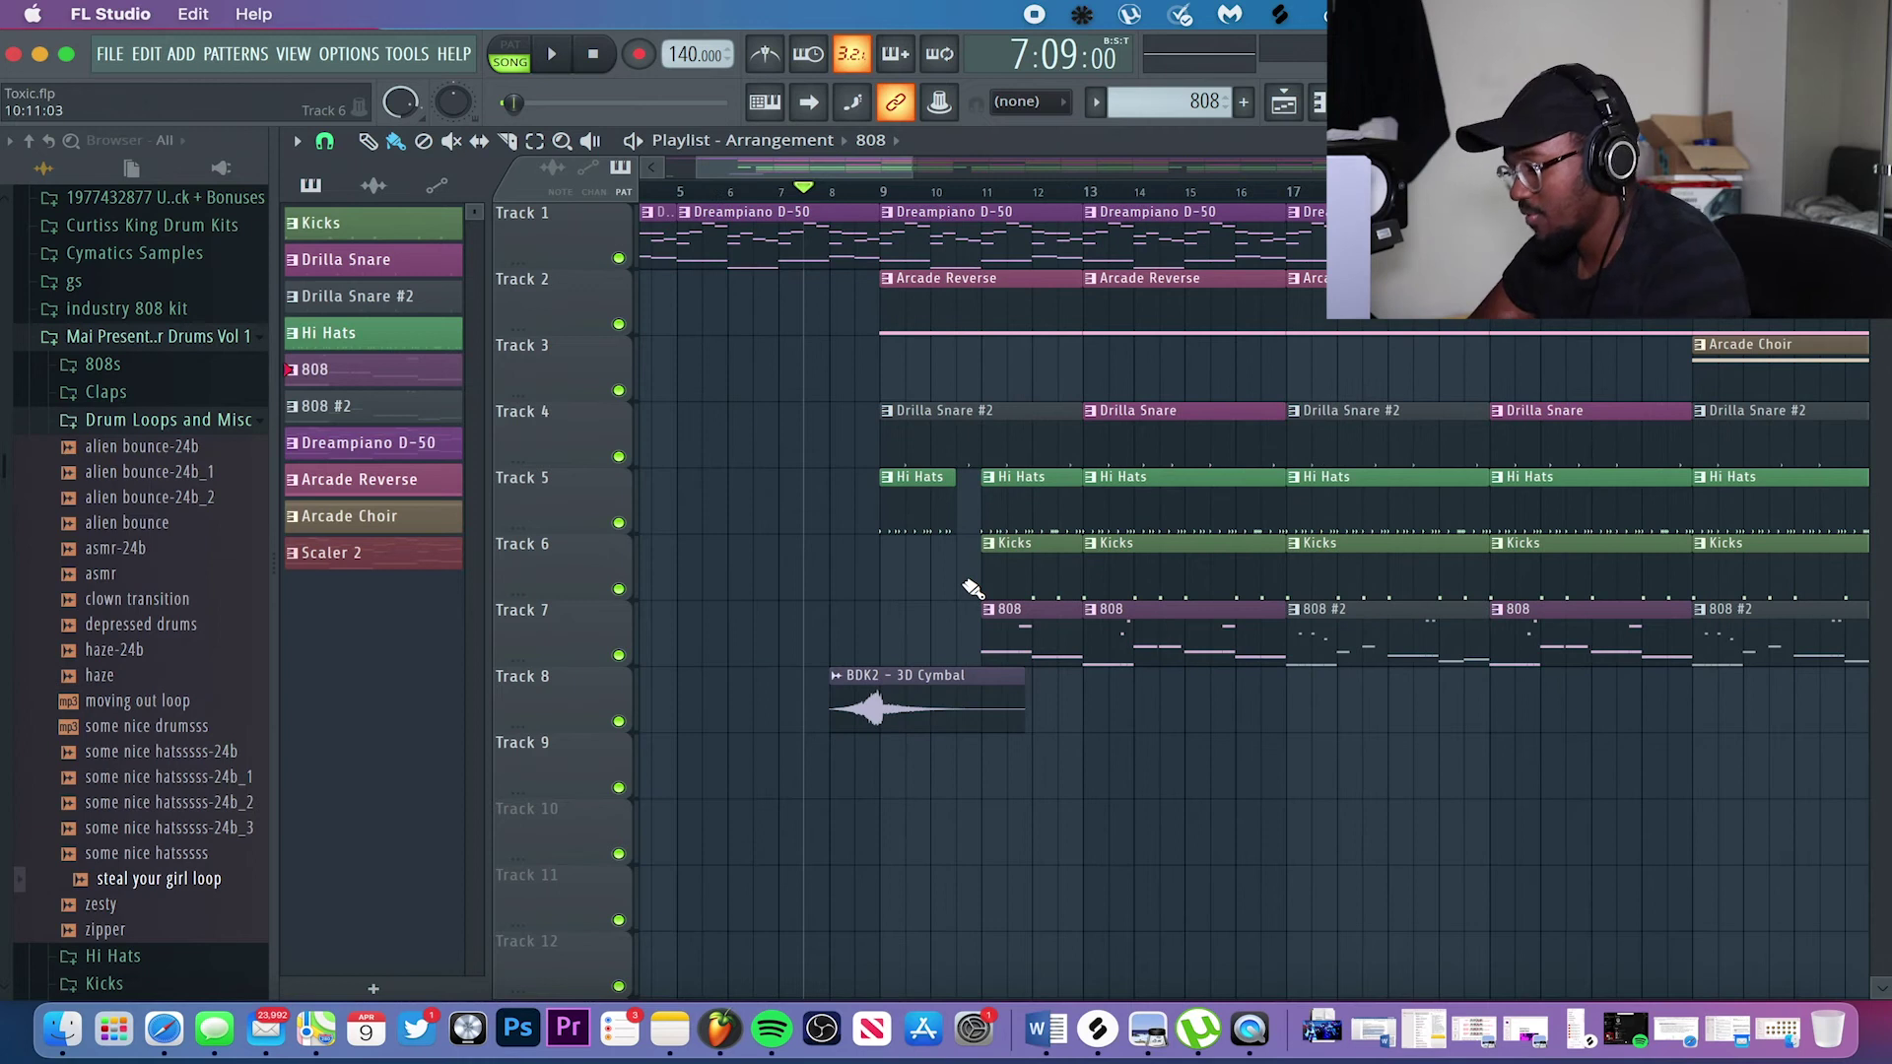
scroll(971, 589, down, 2)
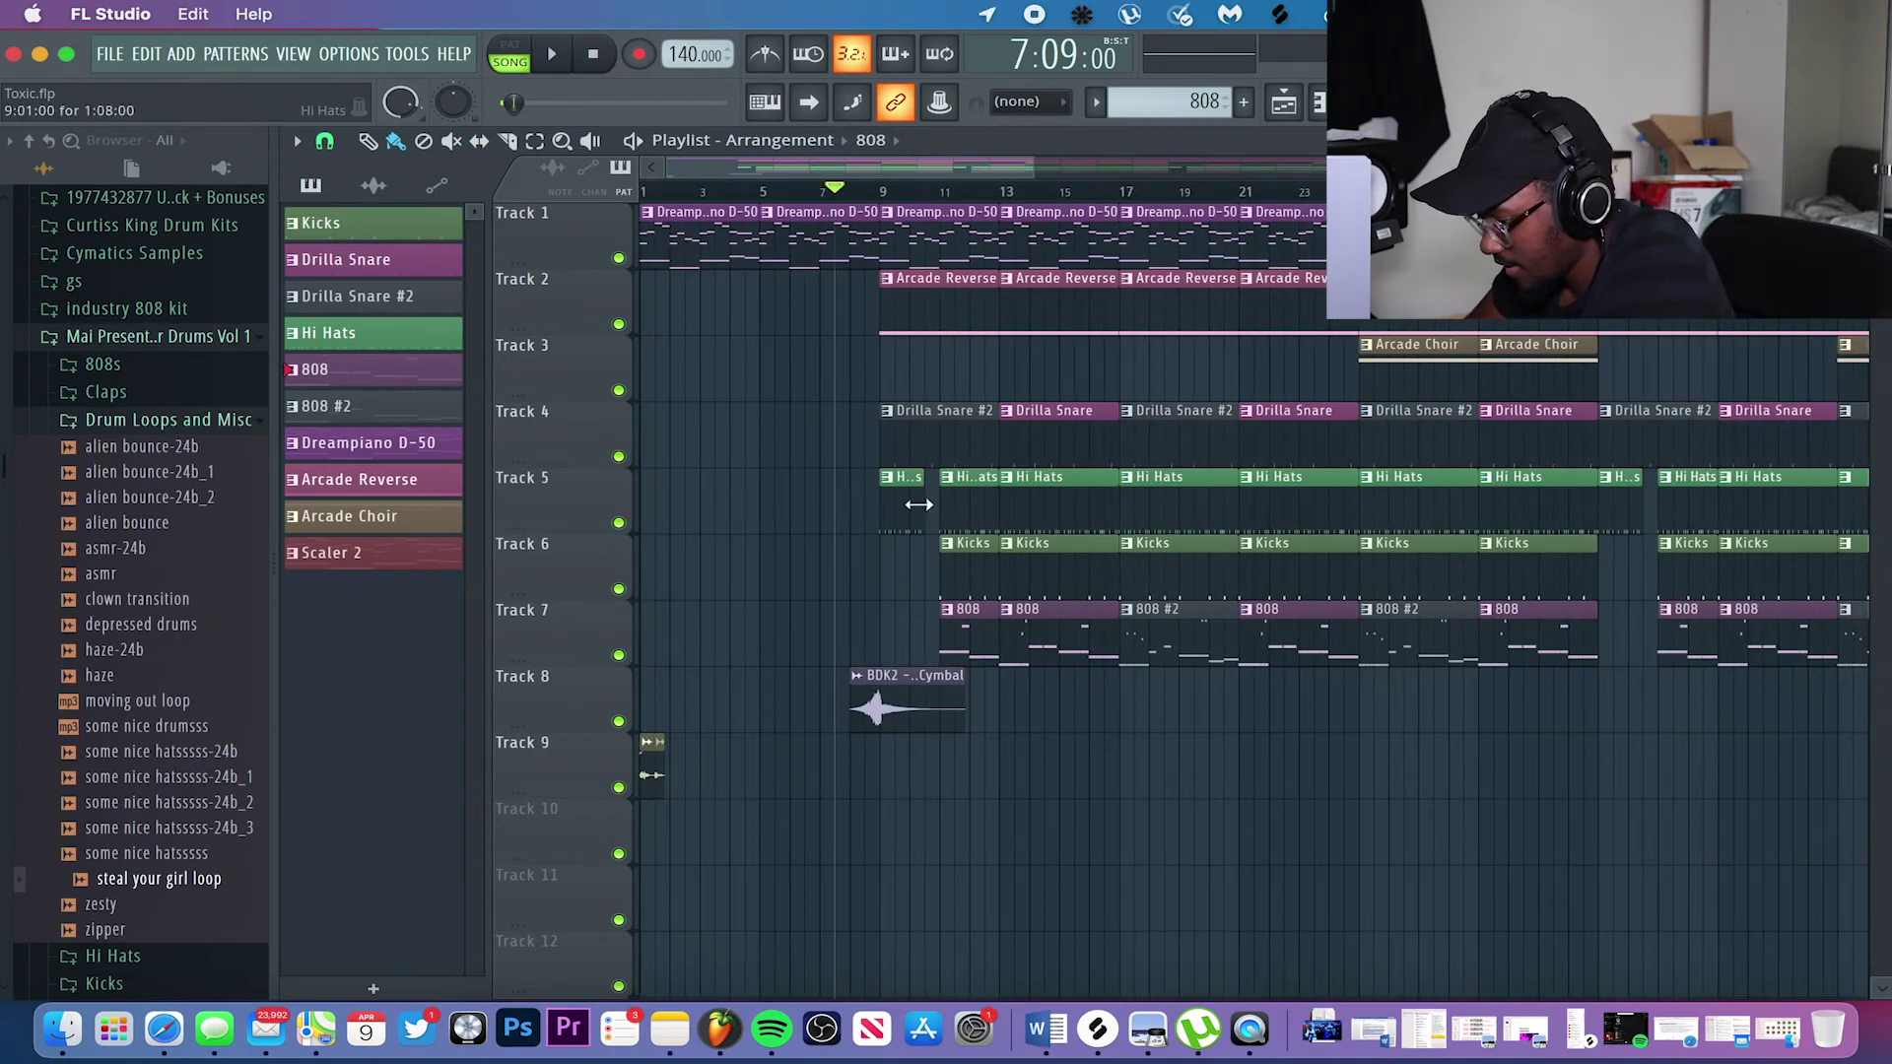
key(space)
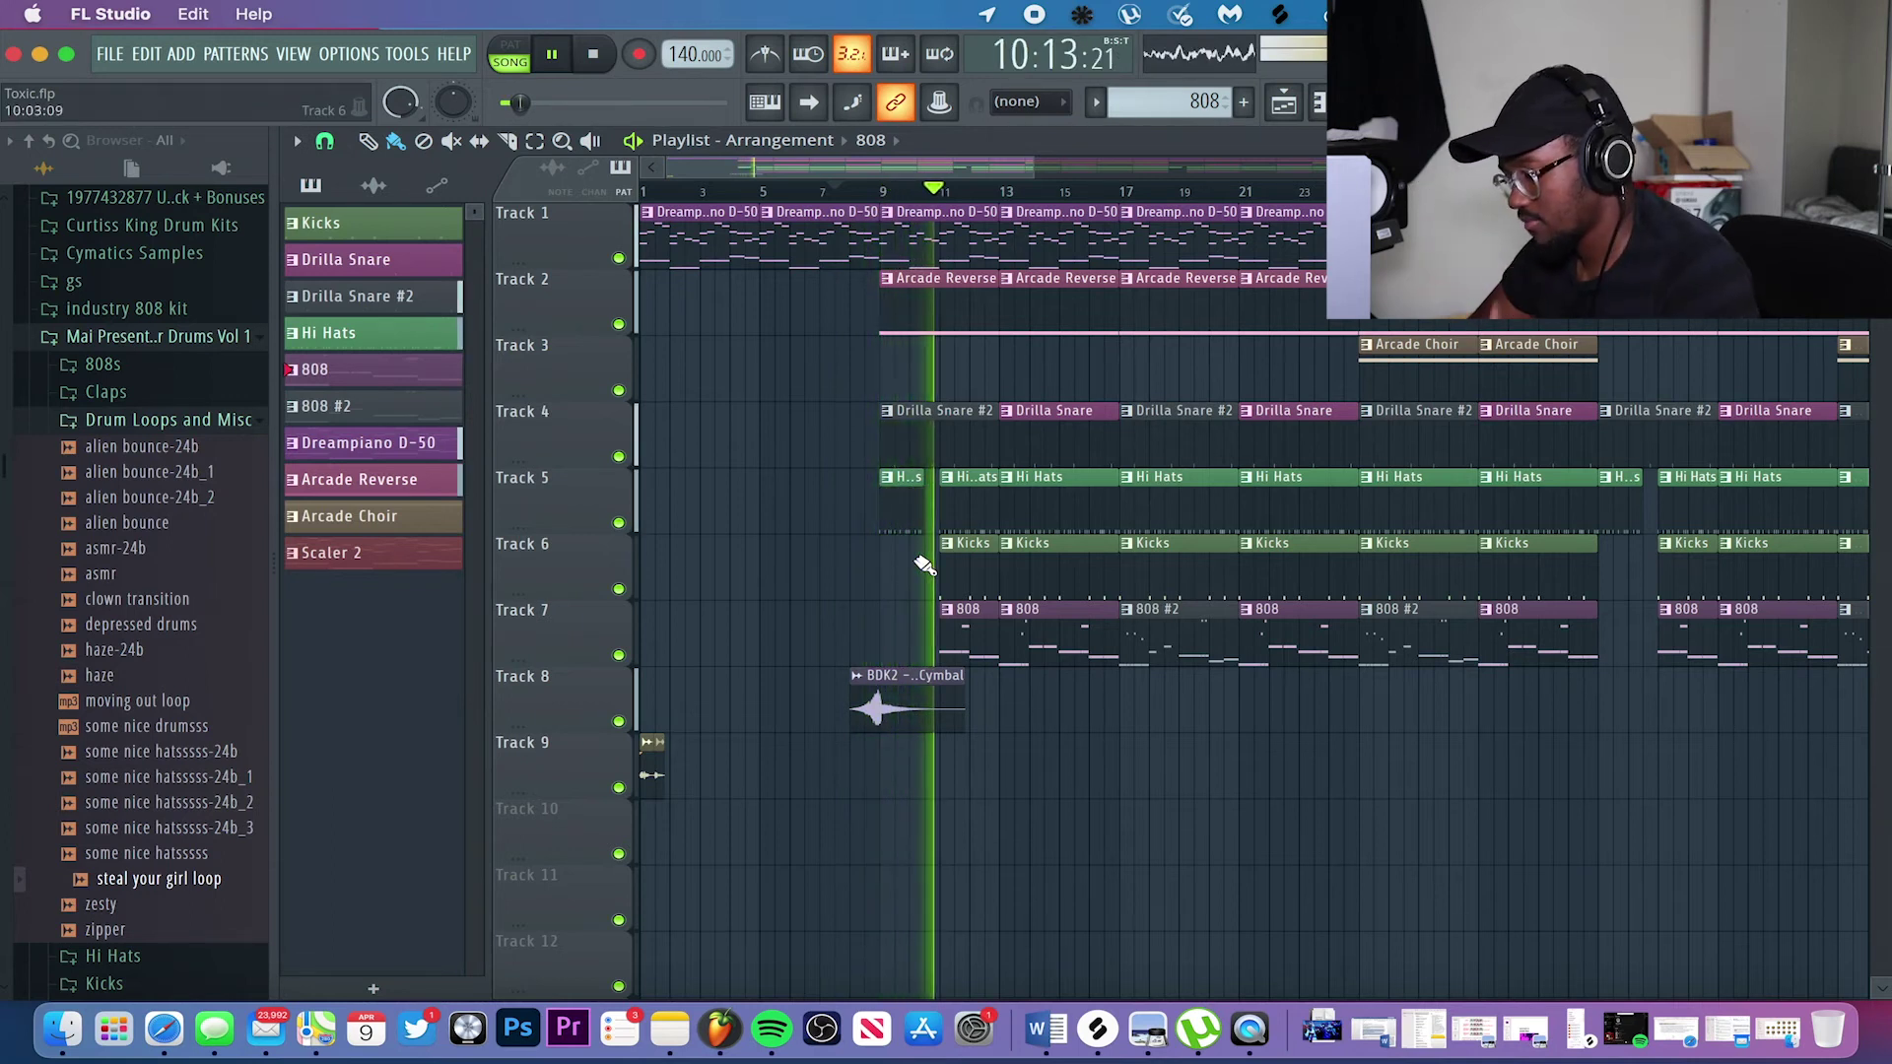
key(space)
Examine the arrangement from bar 25 onward, comparing the drum, 808 and Arcade Choir clips around the section change at bar 33.
scroll(925, 564, down, 4)
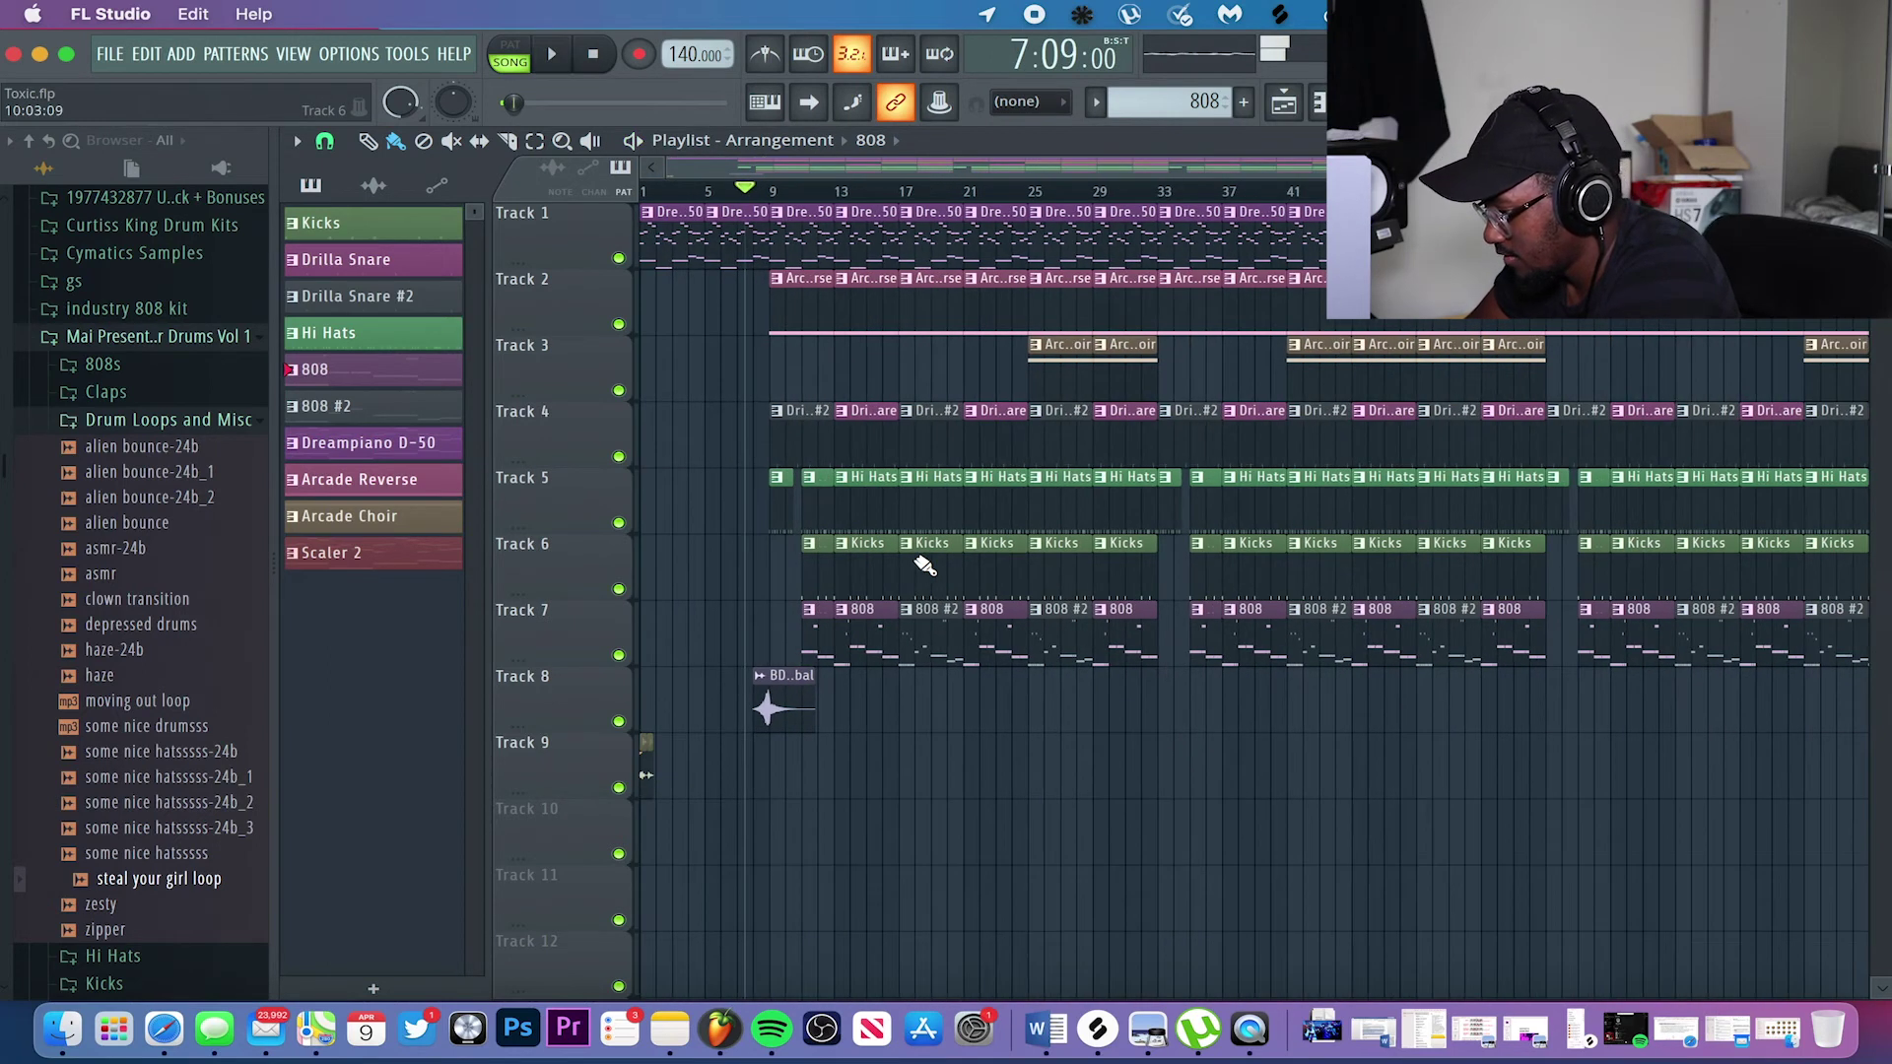
scroll(1226, 444, up, 6)
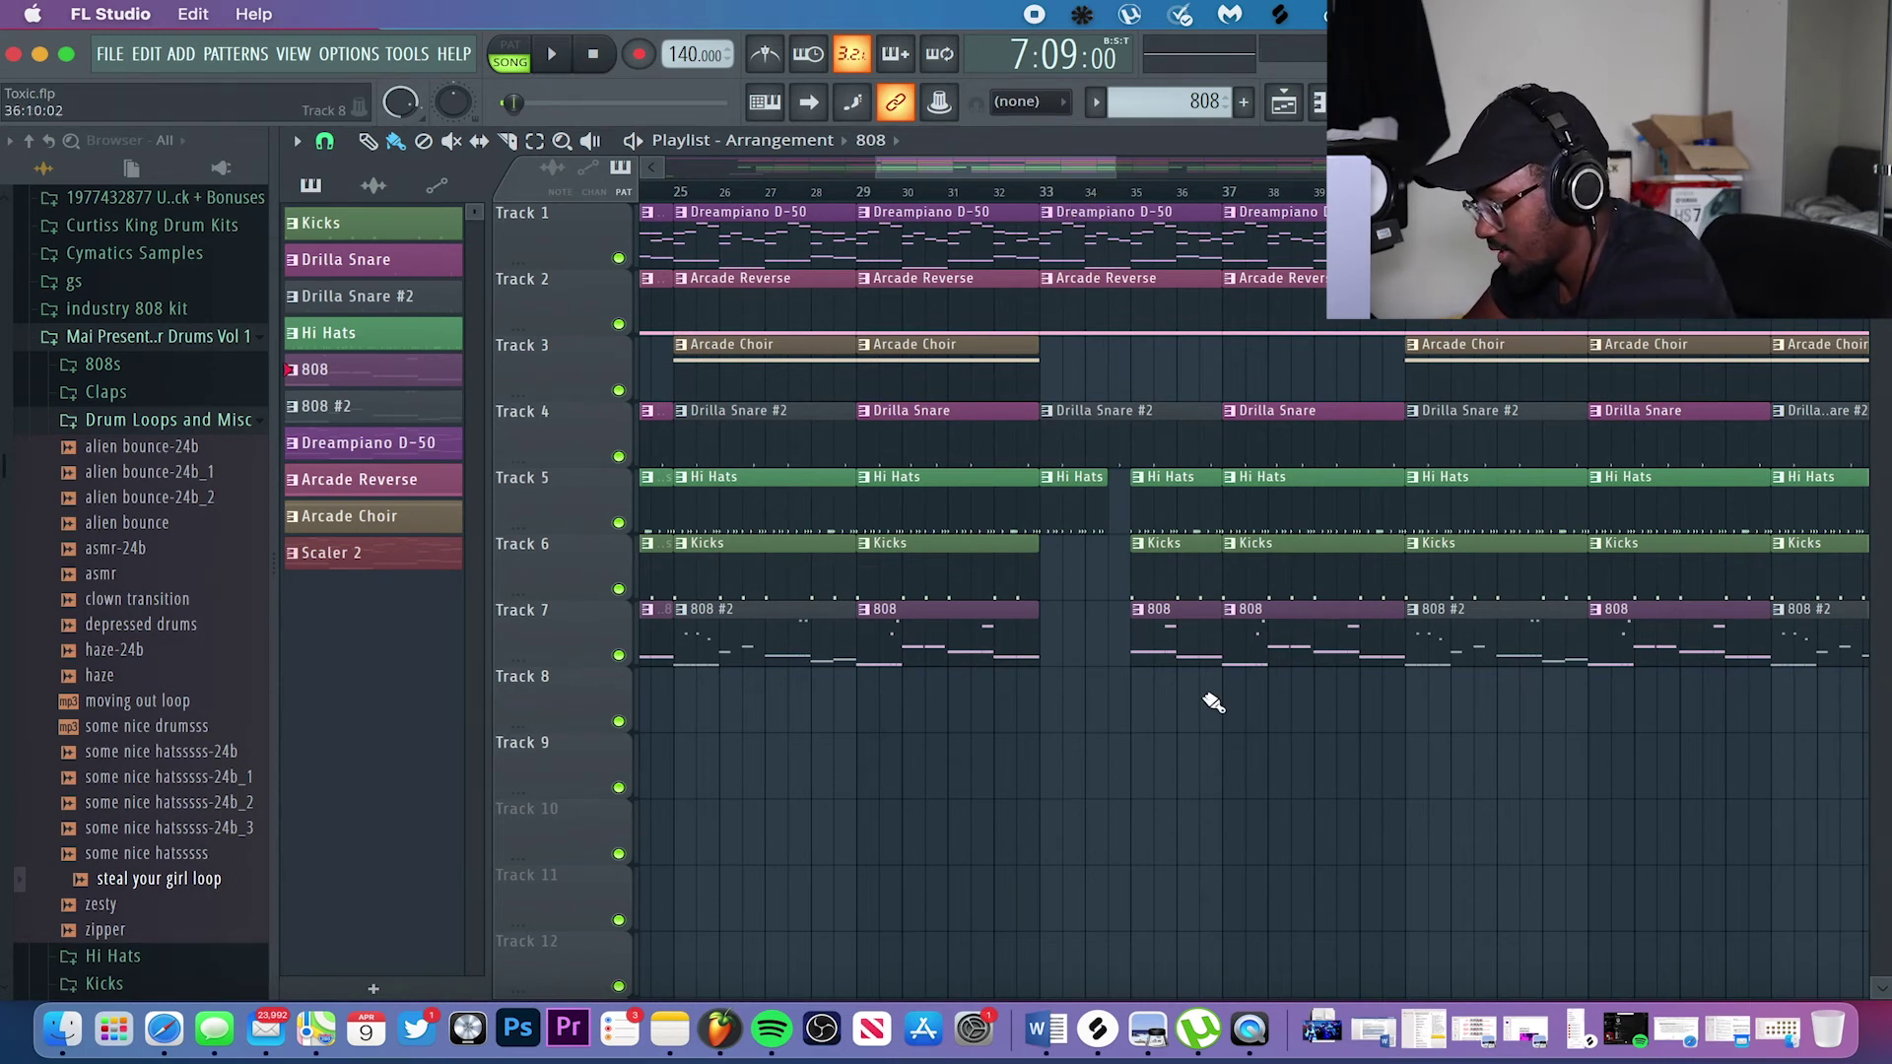
scroll(1211, 702, down, 6)
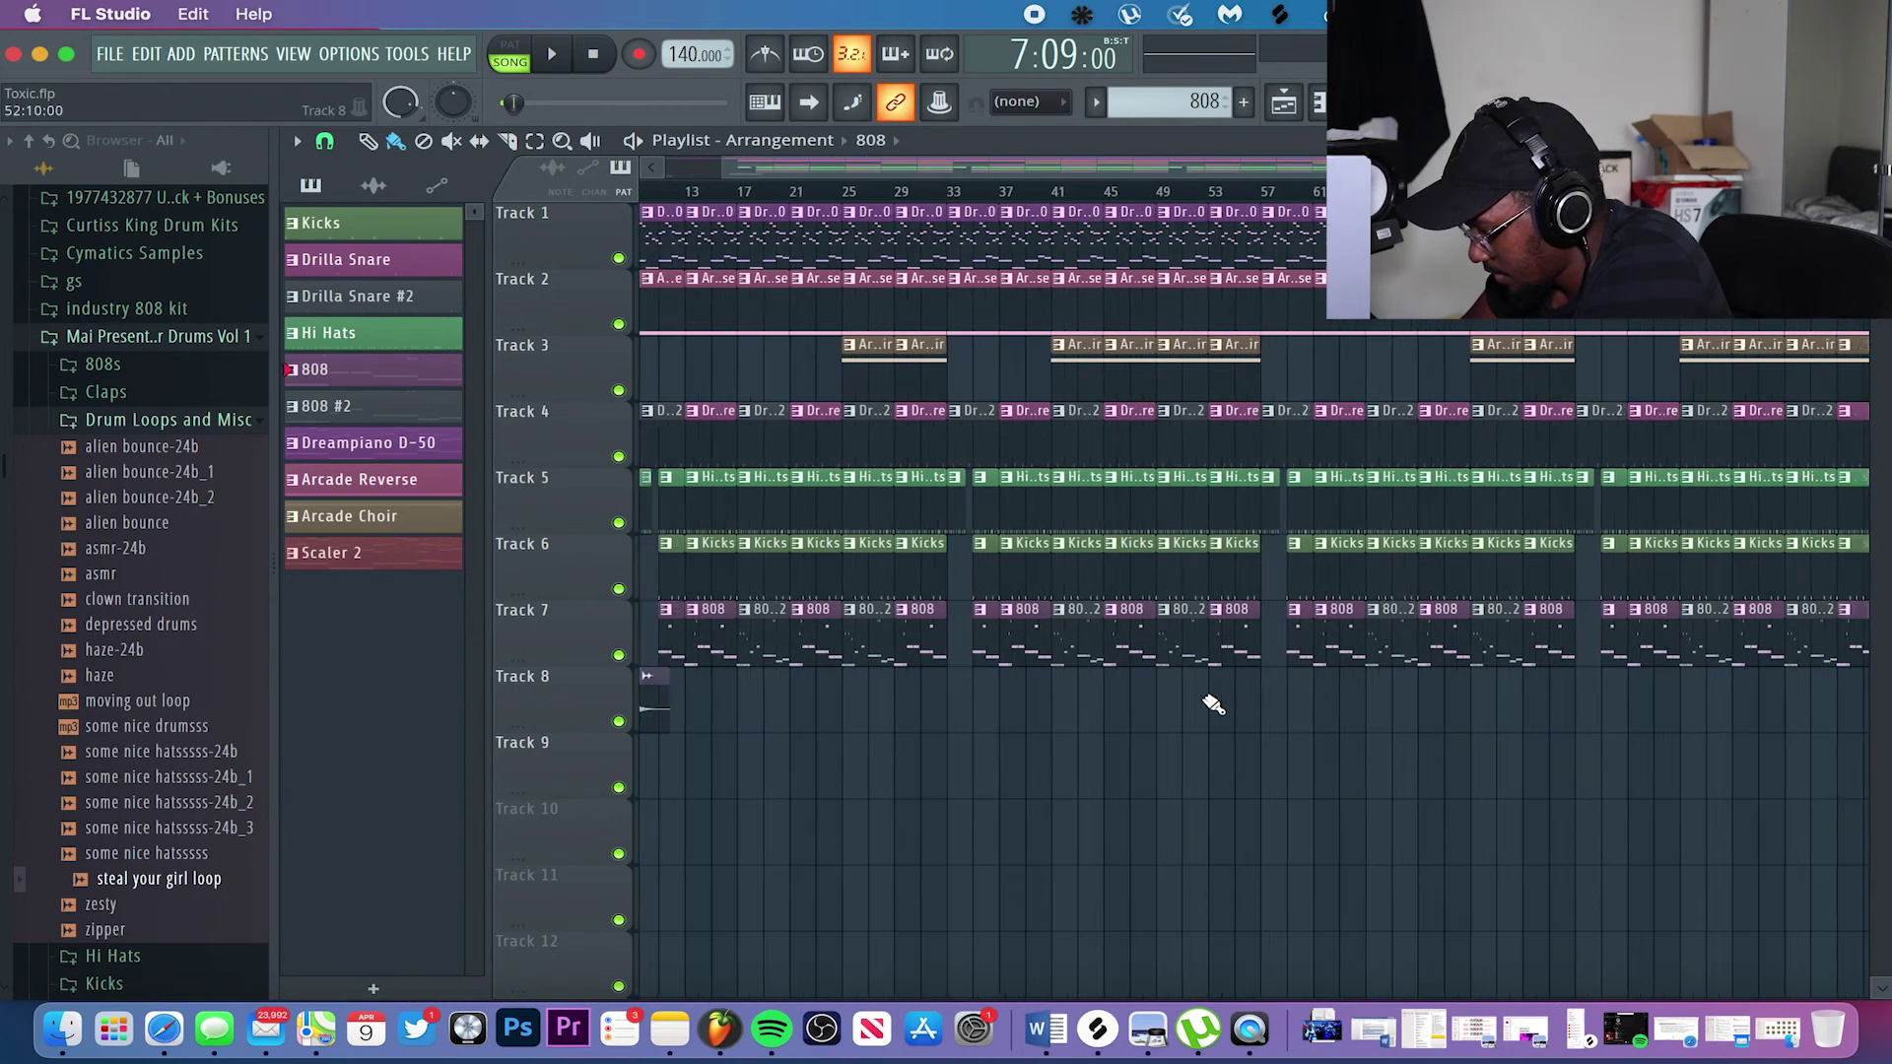
scroll(1213, 703, down, 3)
scroll(852, 629, up, 5)
scroll(847, 627, up, 3)
scroll(975, 532, up, 3)
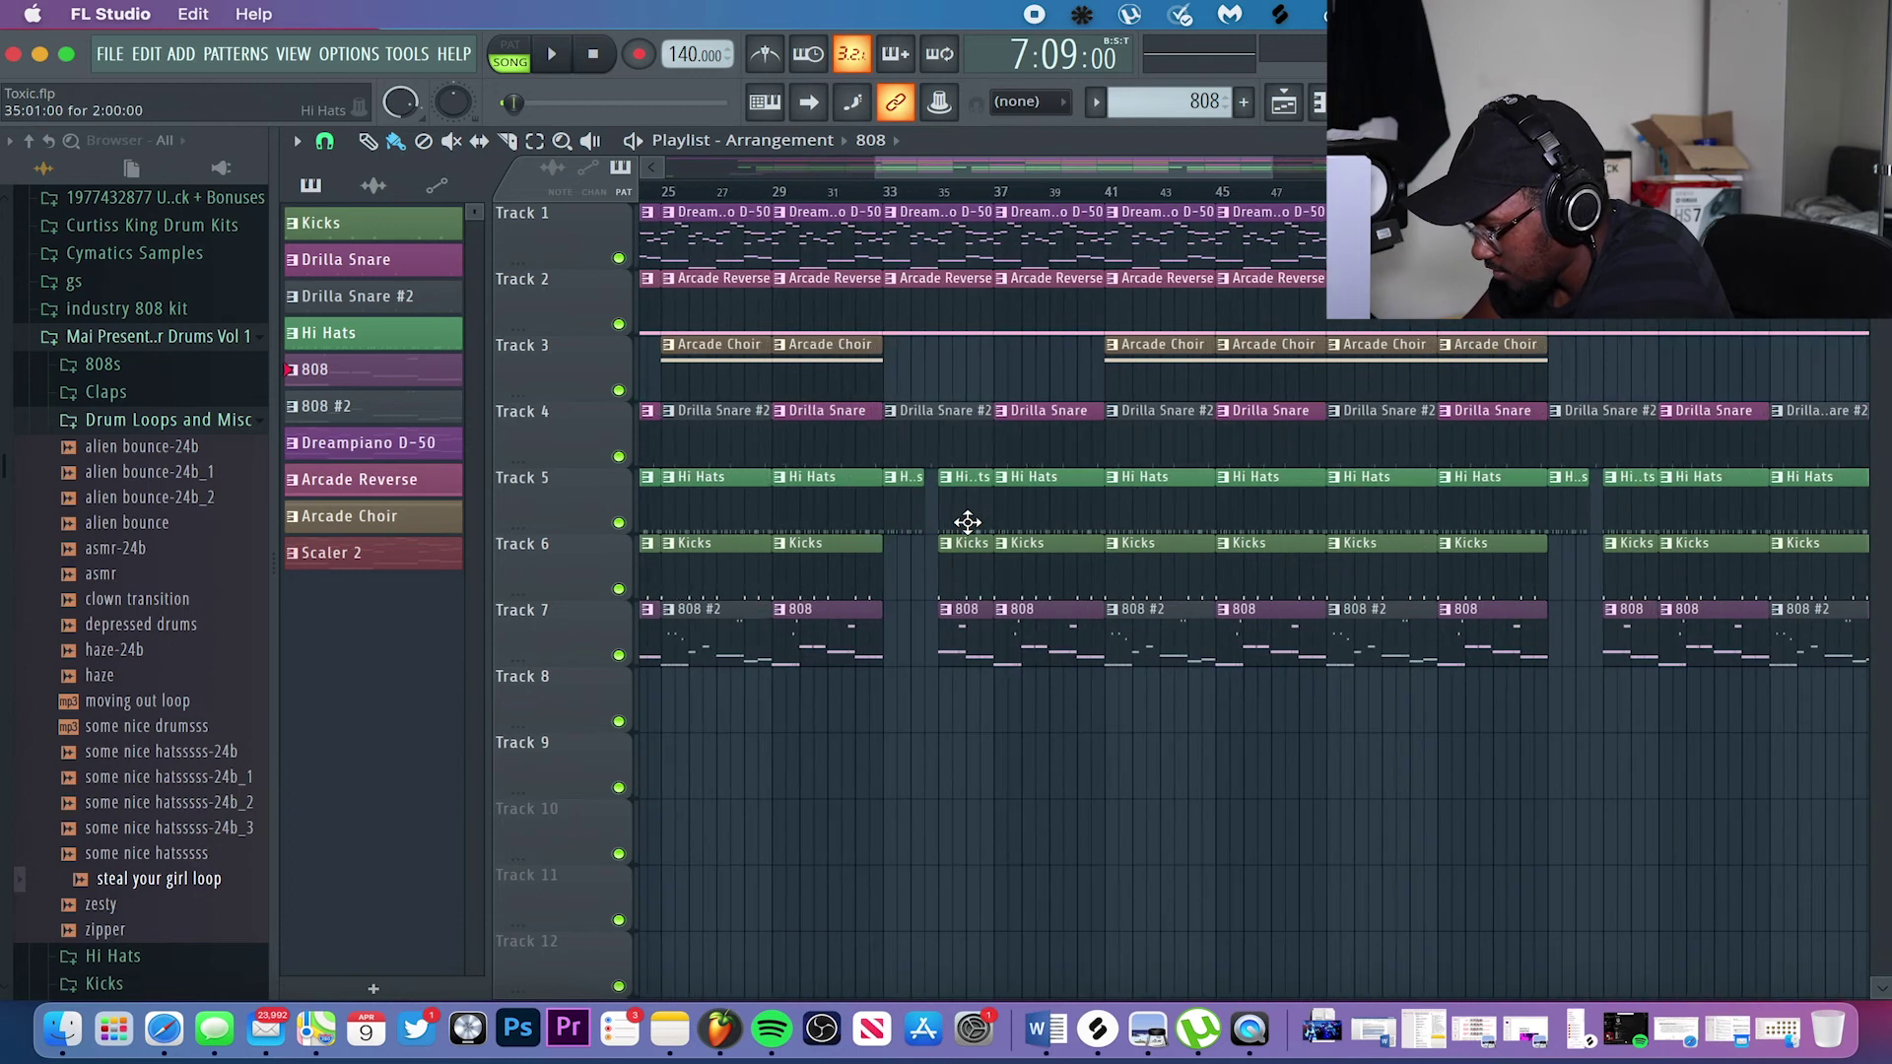
scroll(961, 512, right, 4)
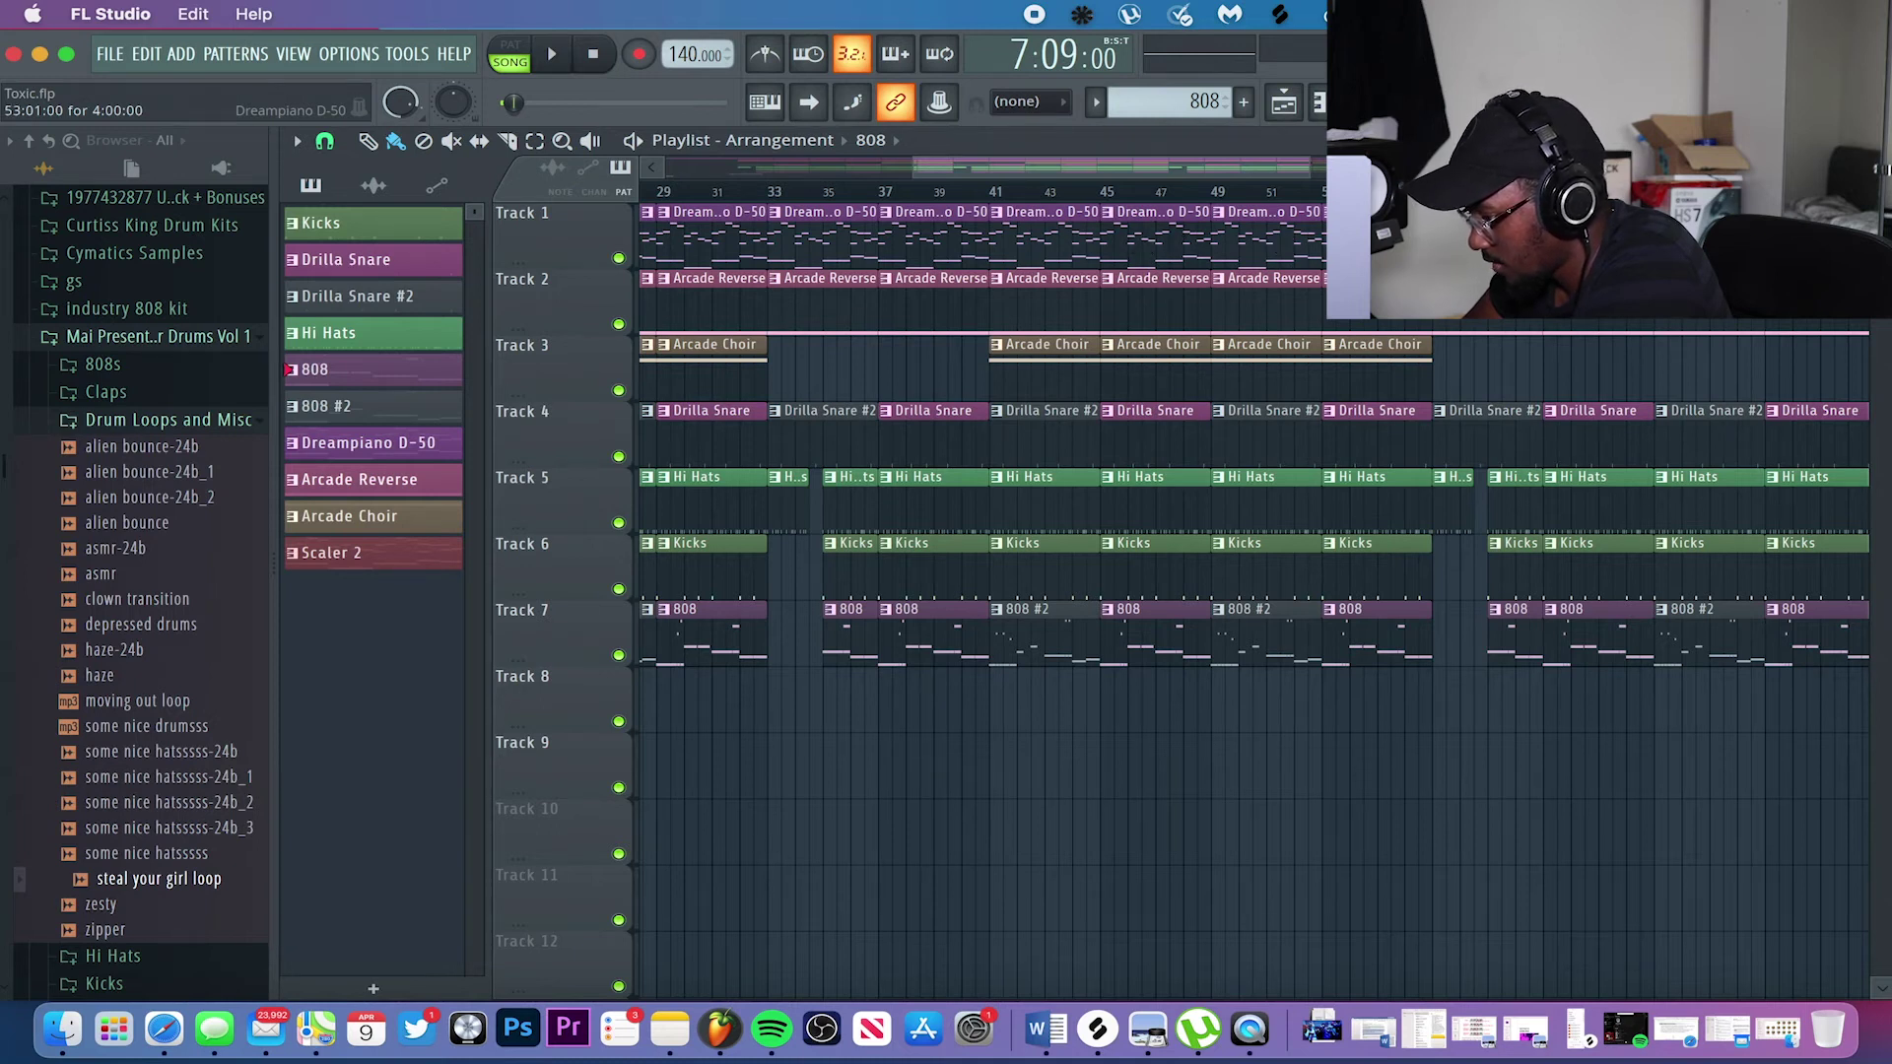
Examine how the Arcade Choir, drum and 808 clips are arranged from bar 41 through the final section.
scroll(1143, 310, right, 12)
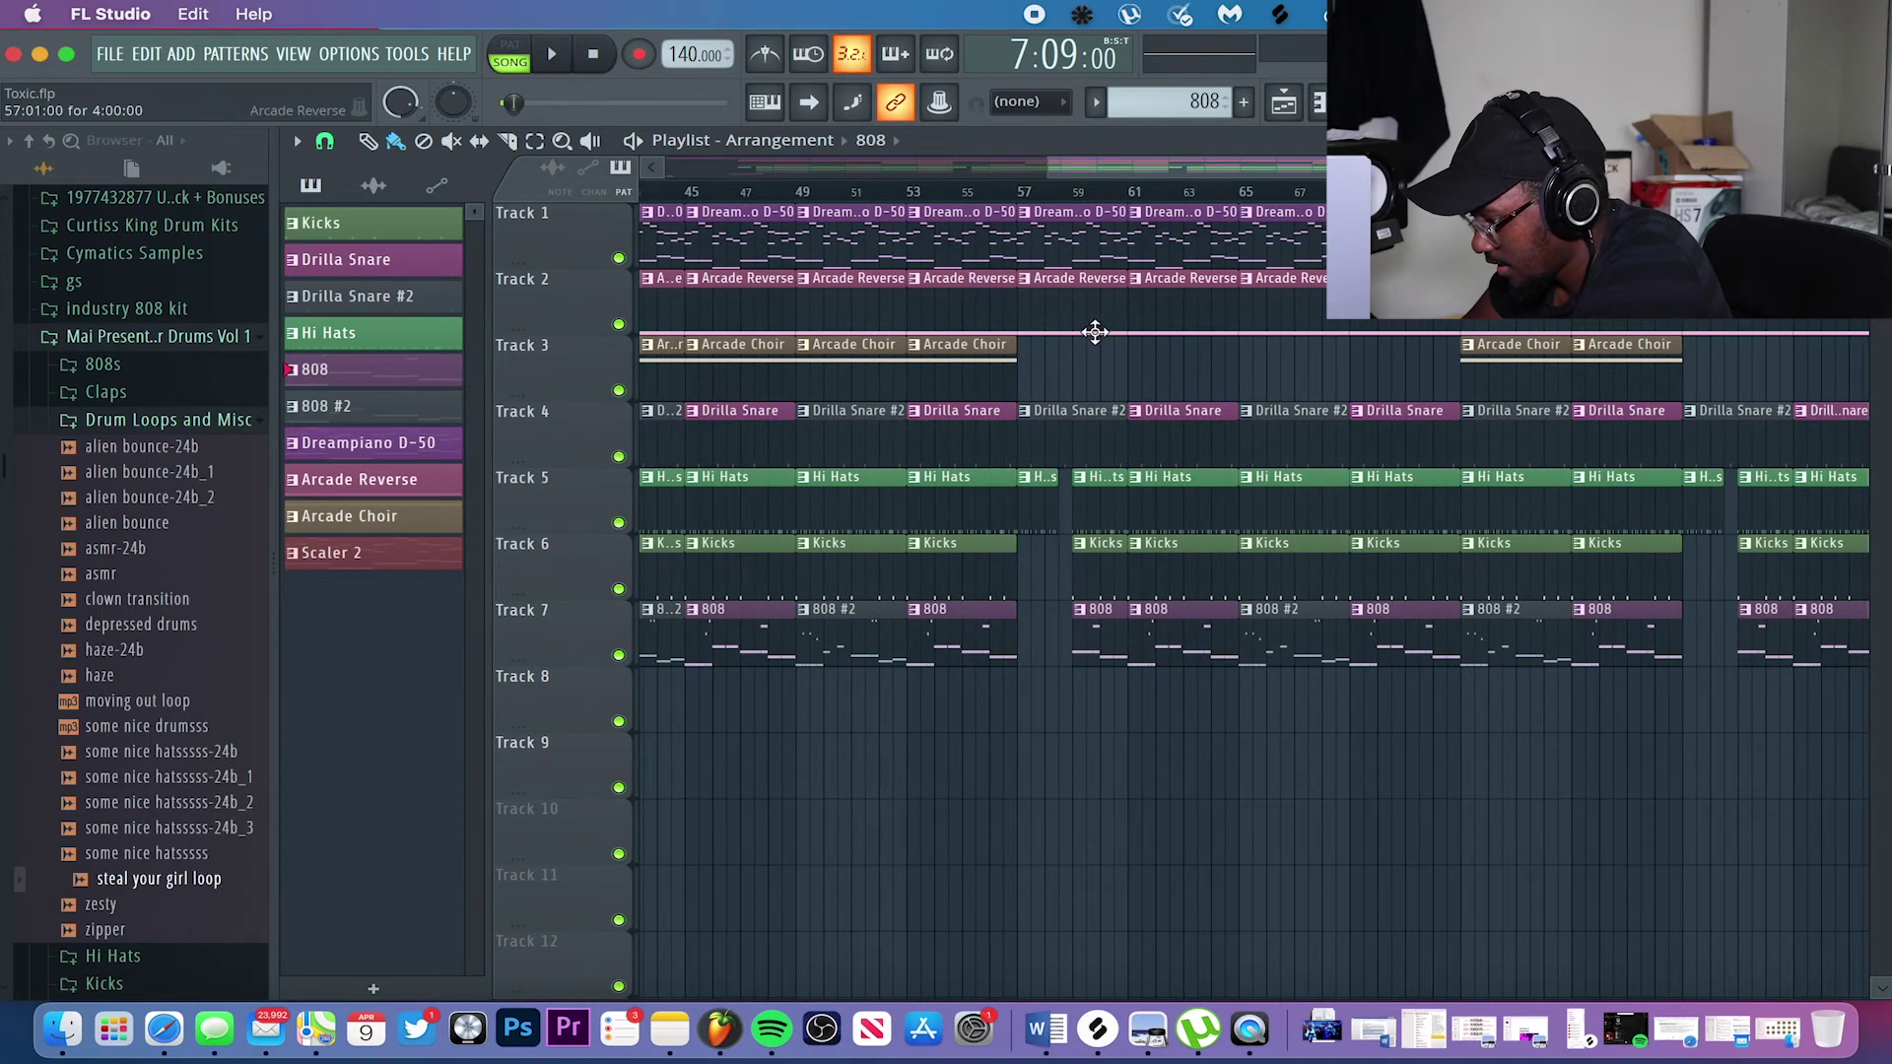
scroll(1095, 332, right, 8)
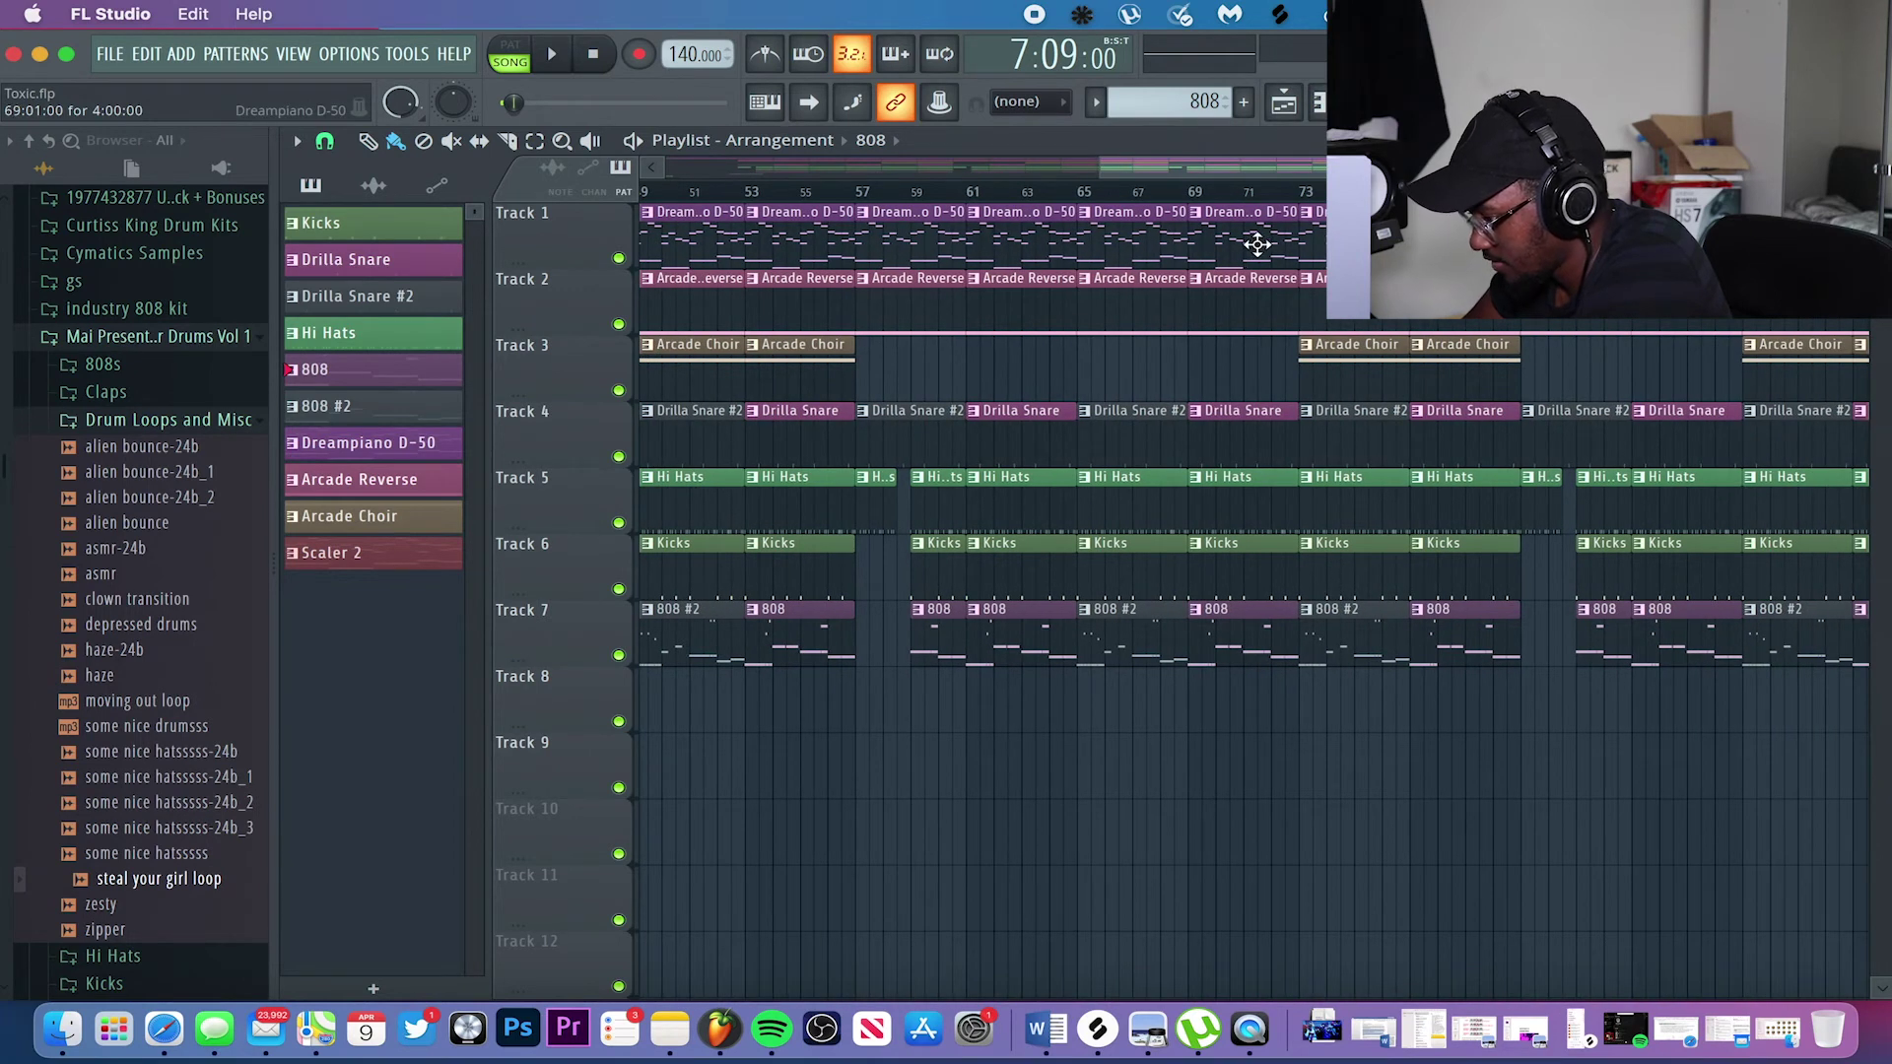
scroll(1289, 301, left, 12)
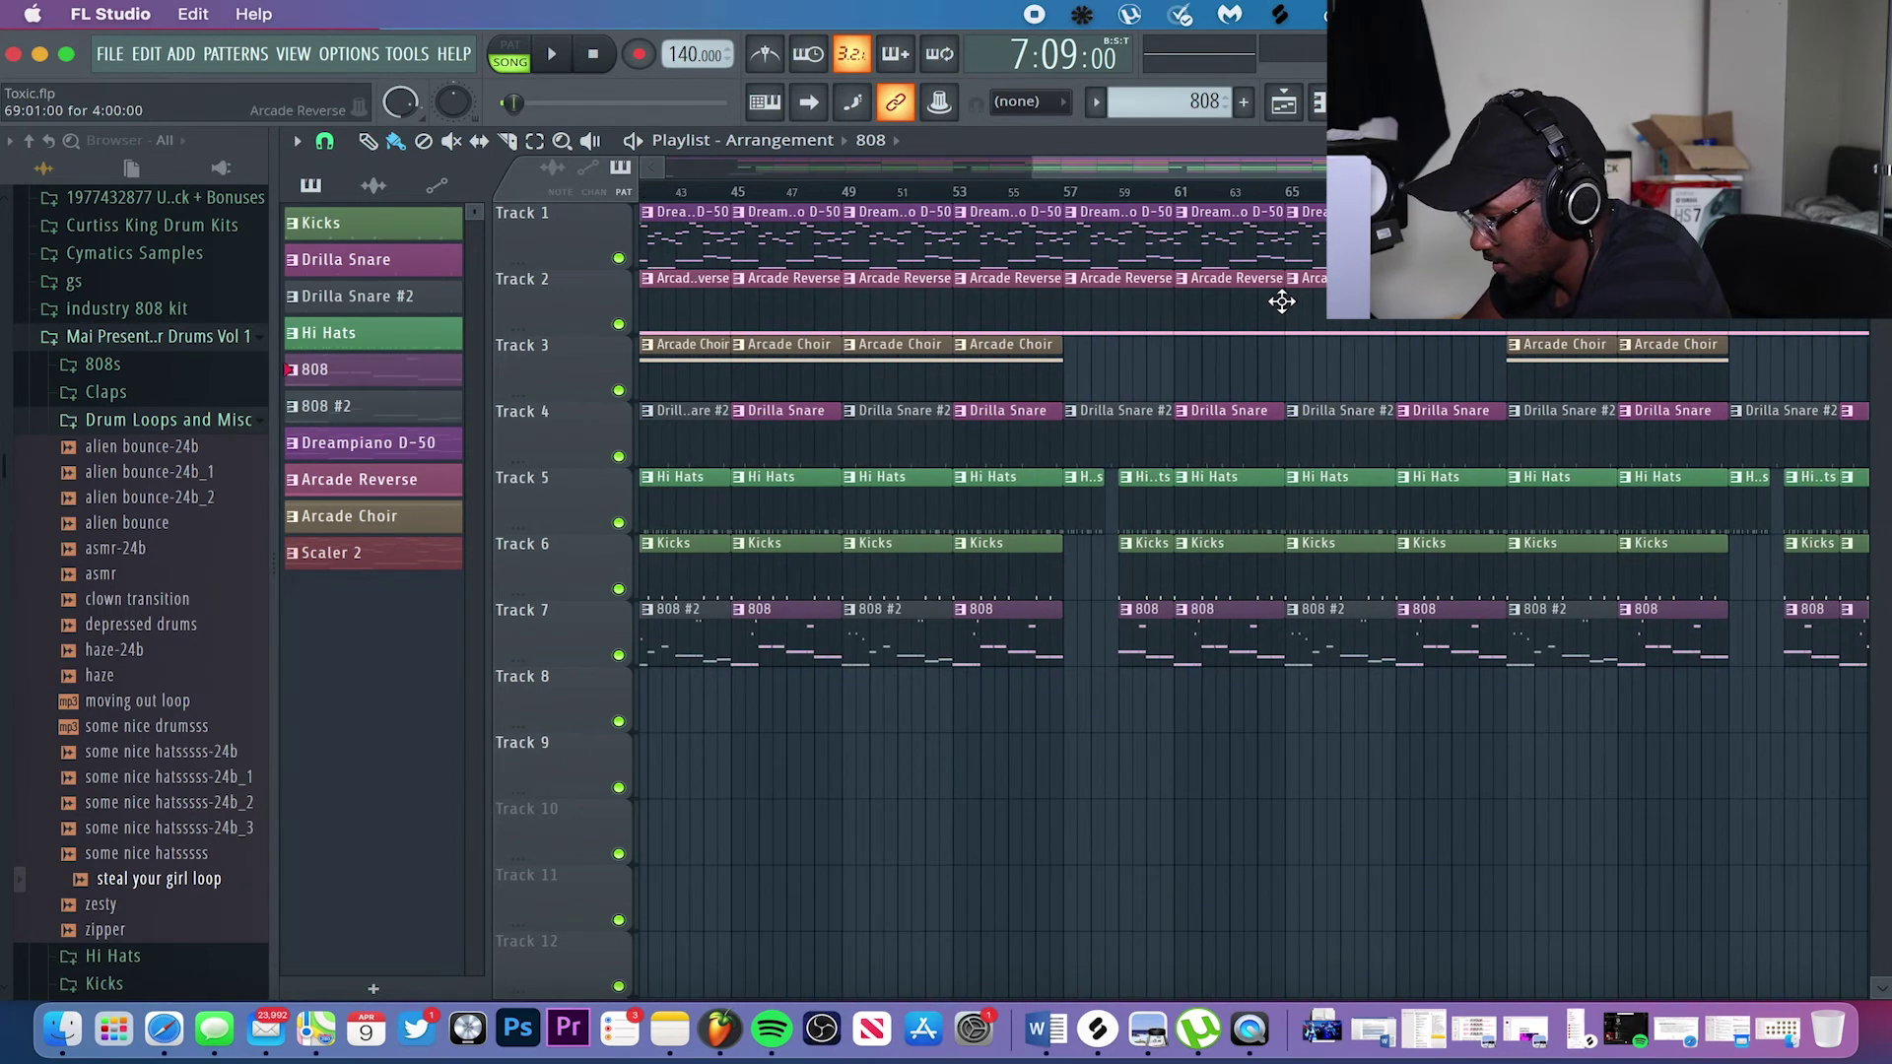
scroll(1279, 299, down, 1)
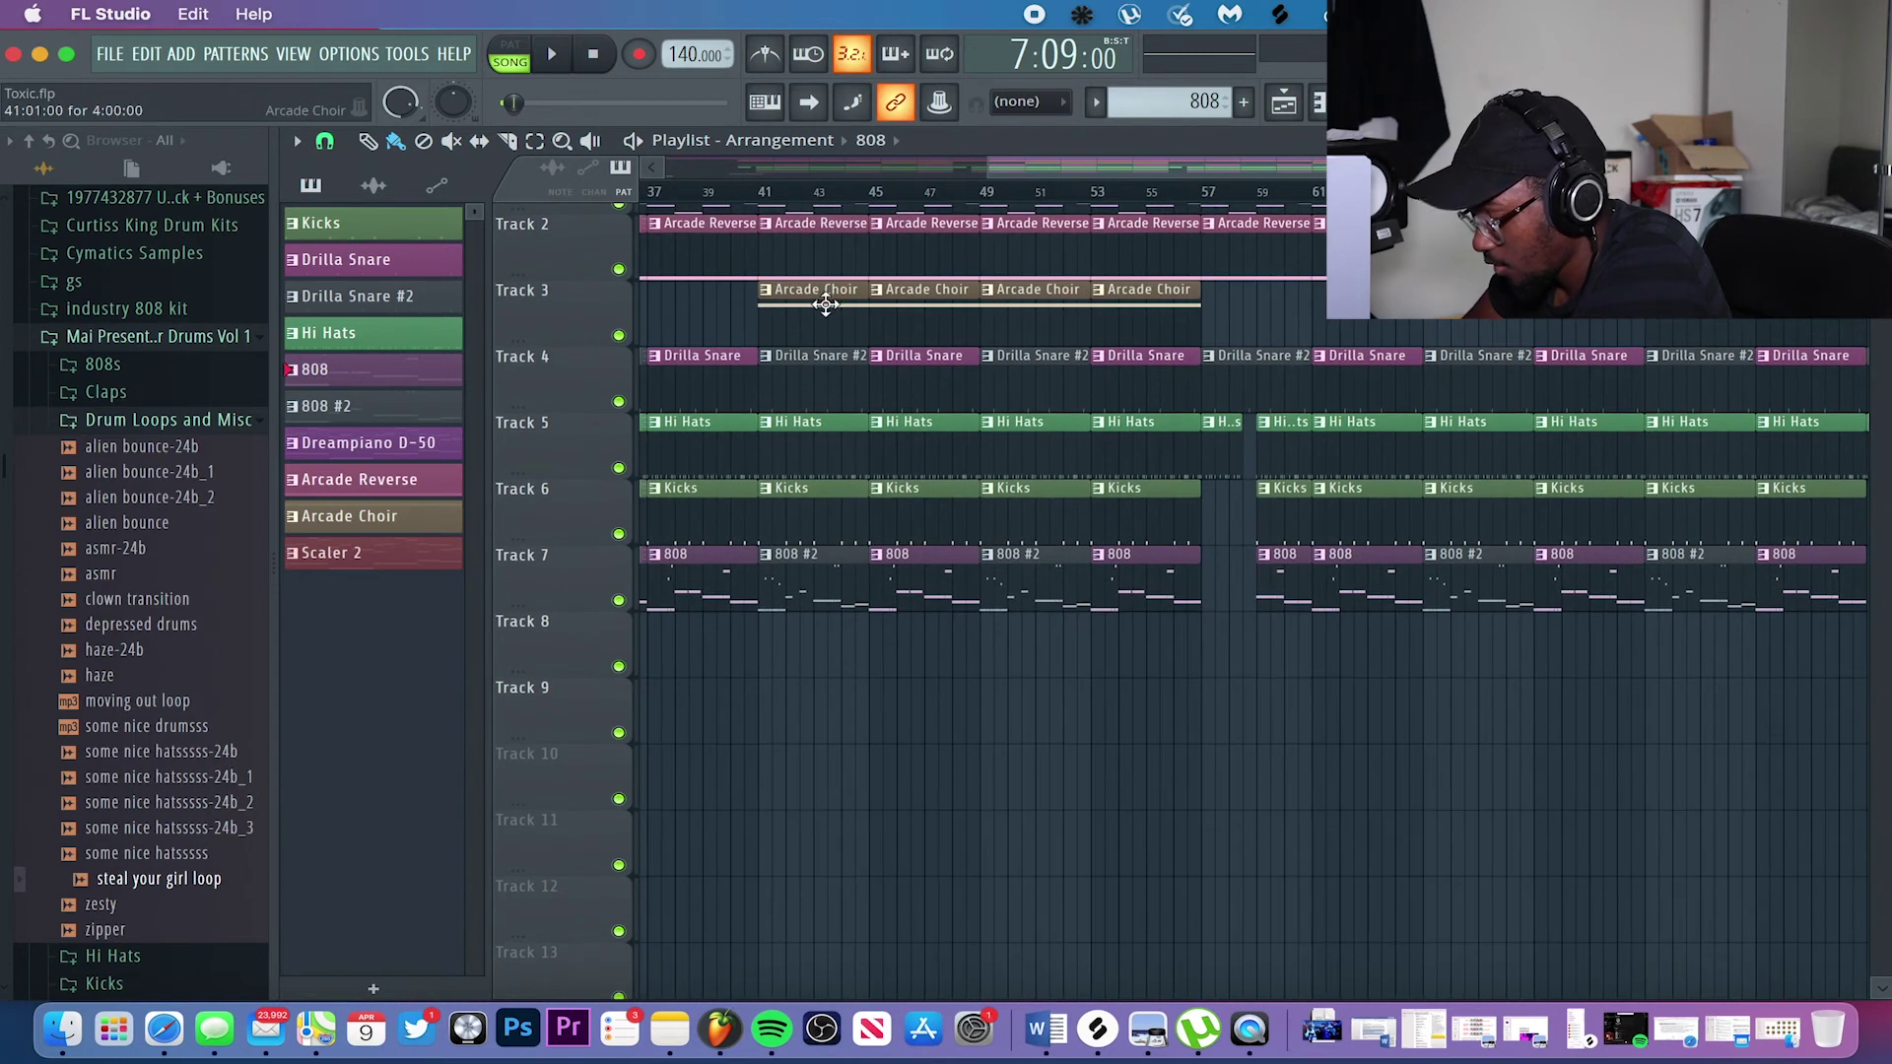
scroll(828, 304, up, 1)
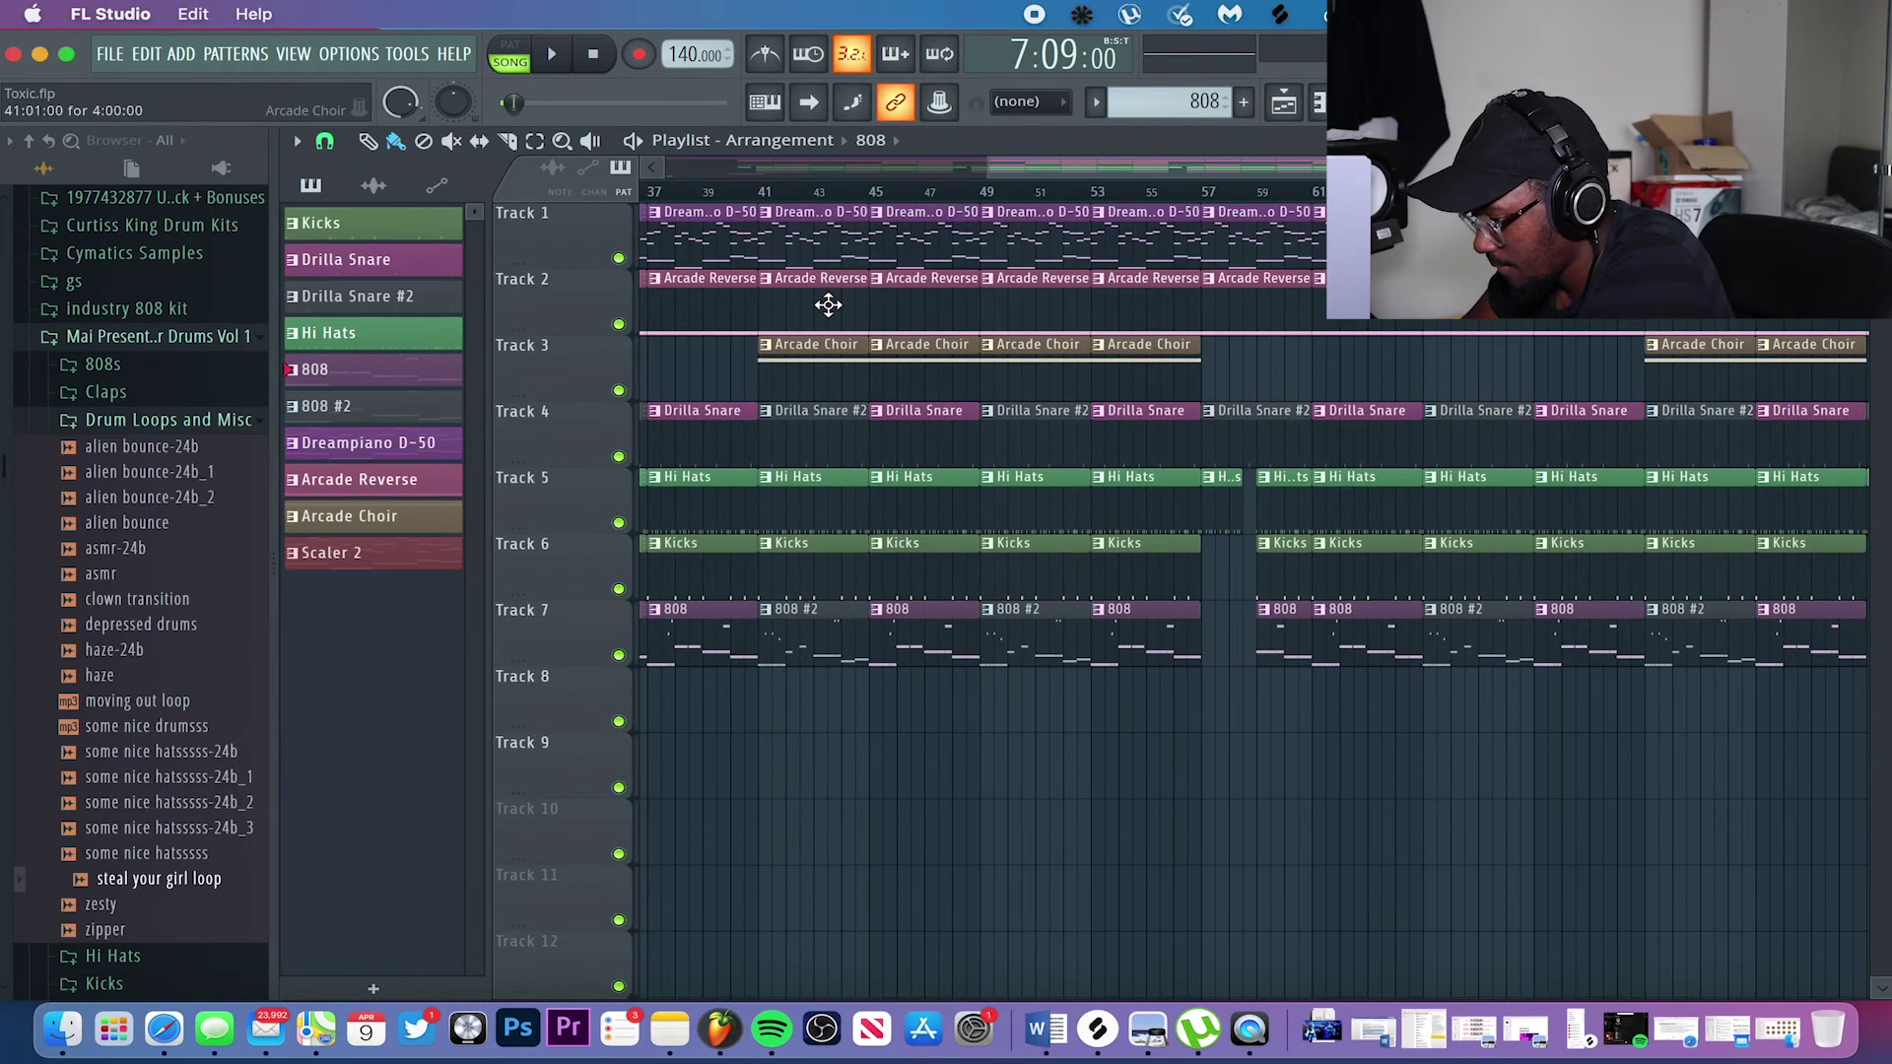
scroll(931, 385, right, 10)
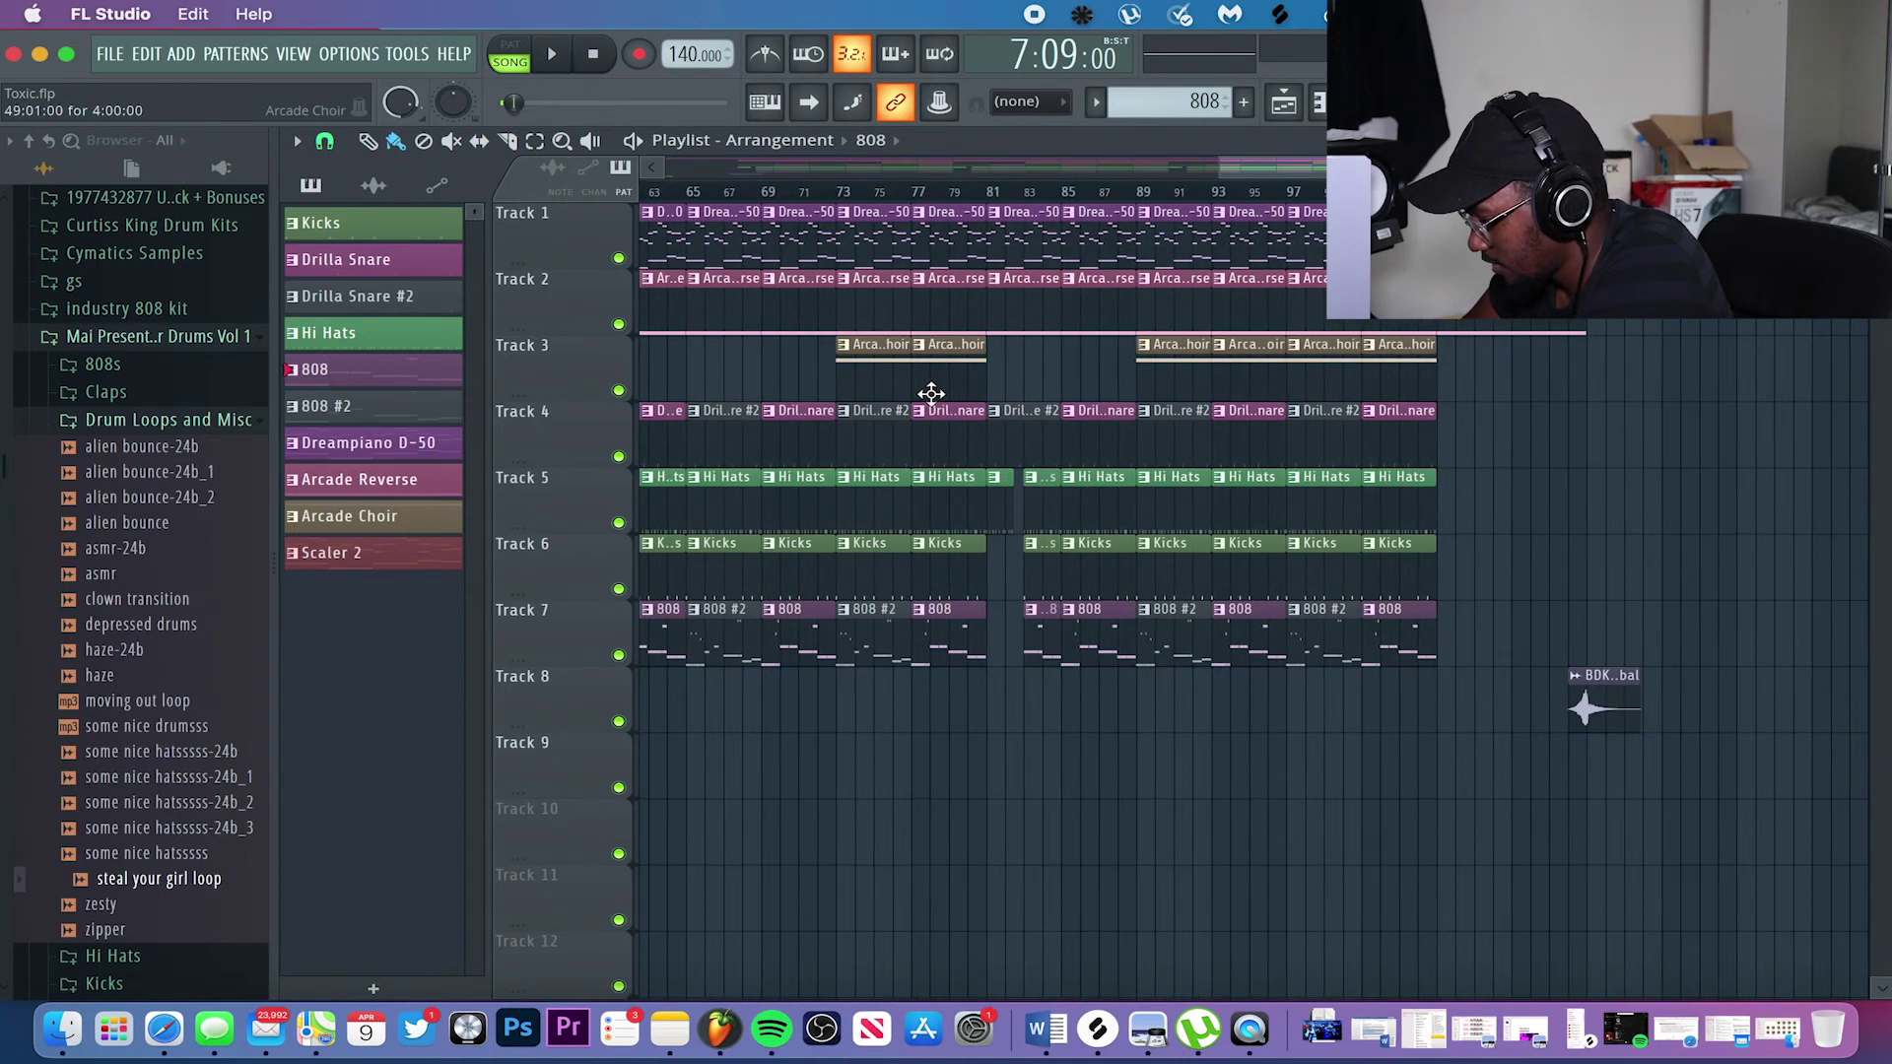
scroll(931, 393, down, 3)
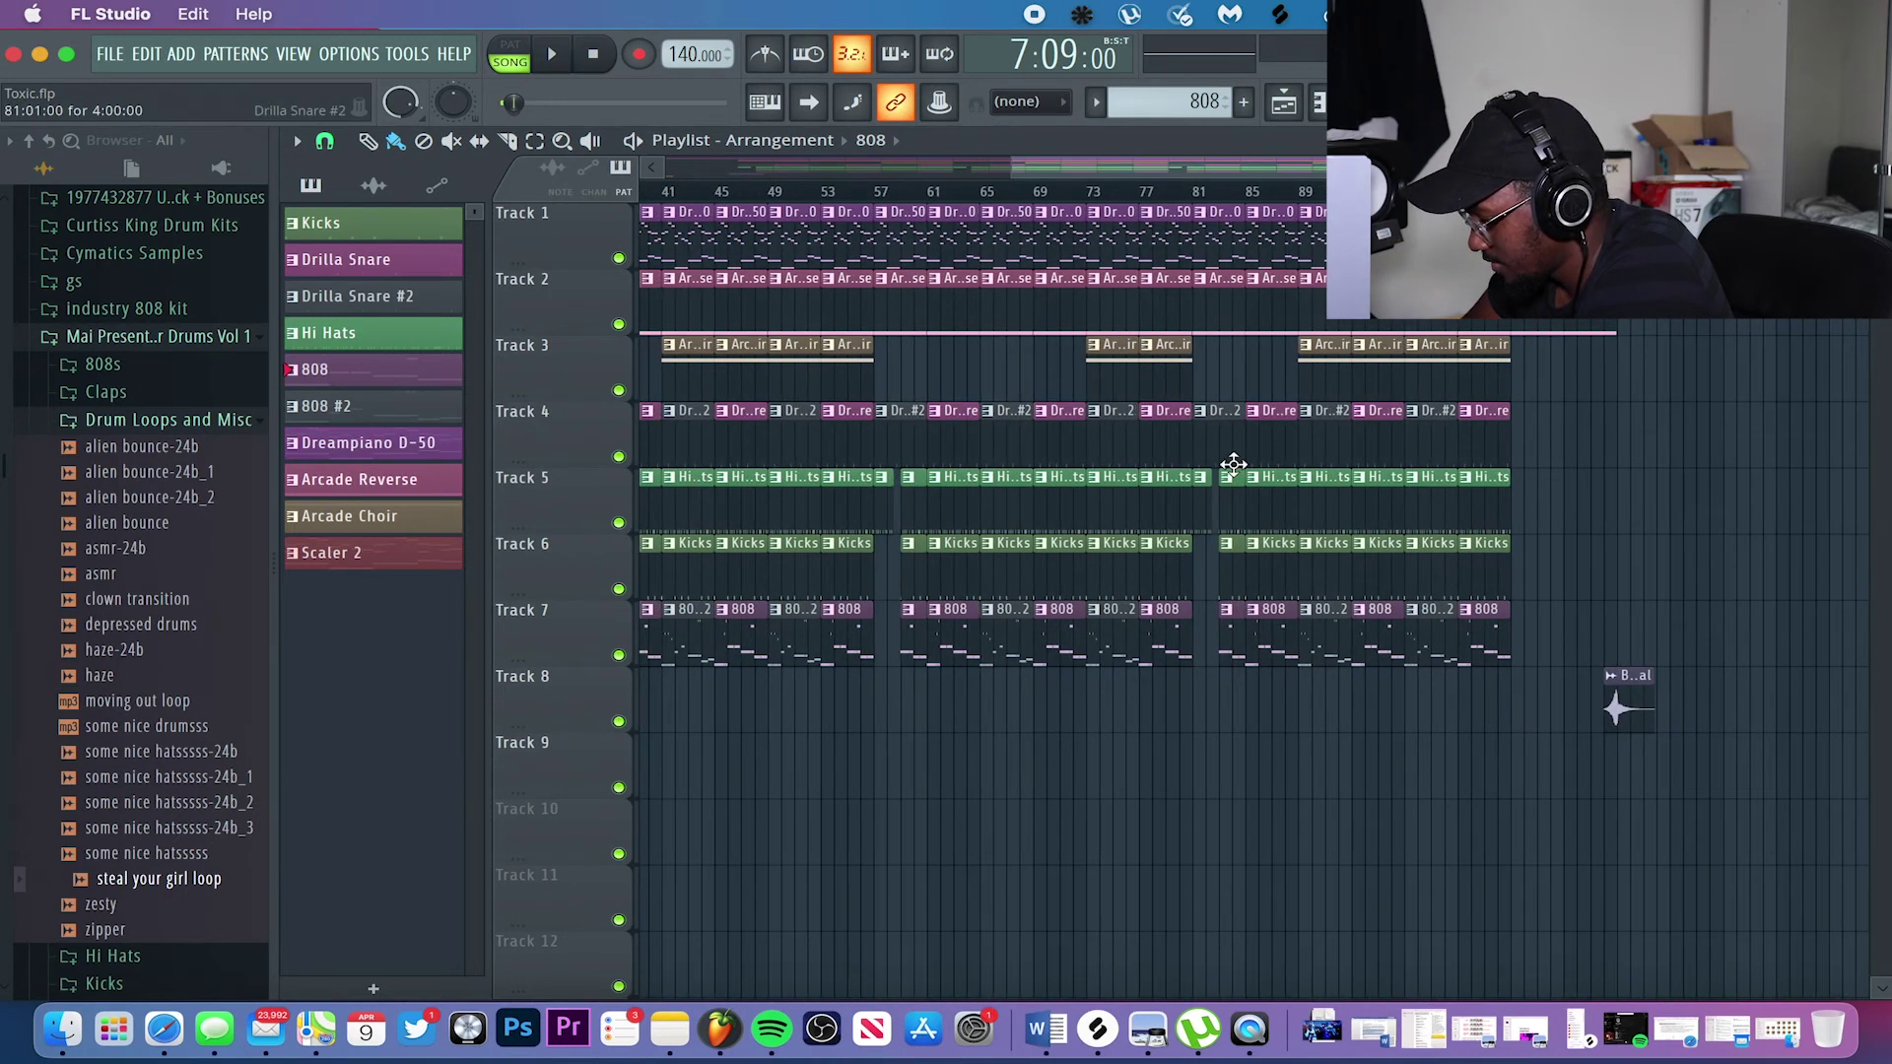
Play the outro from bar 105 up to the closing BDK2 - 3D Cymbal, then stop playback.
click(1511, 191)
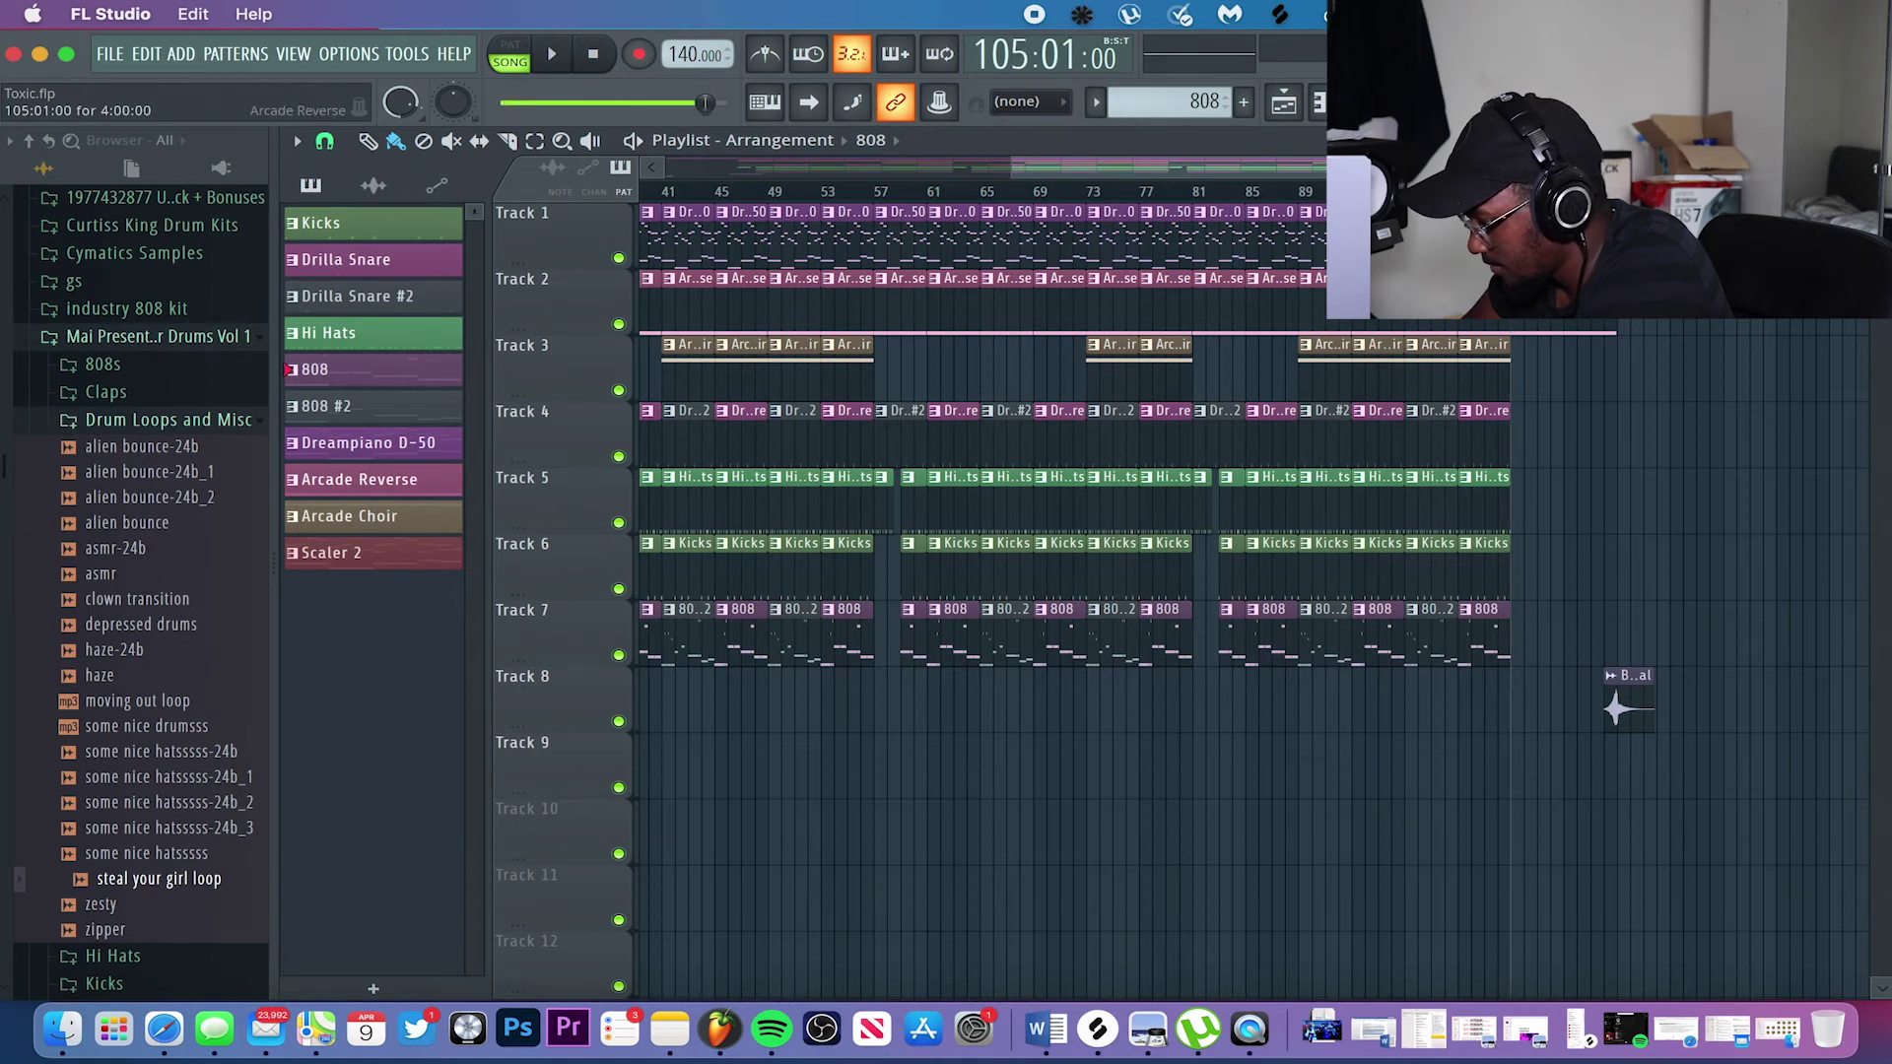
key(space)
scroll(1571, 364, up, 2)
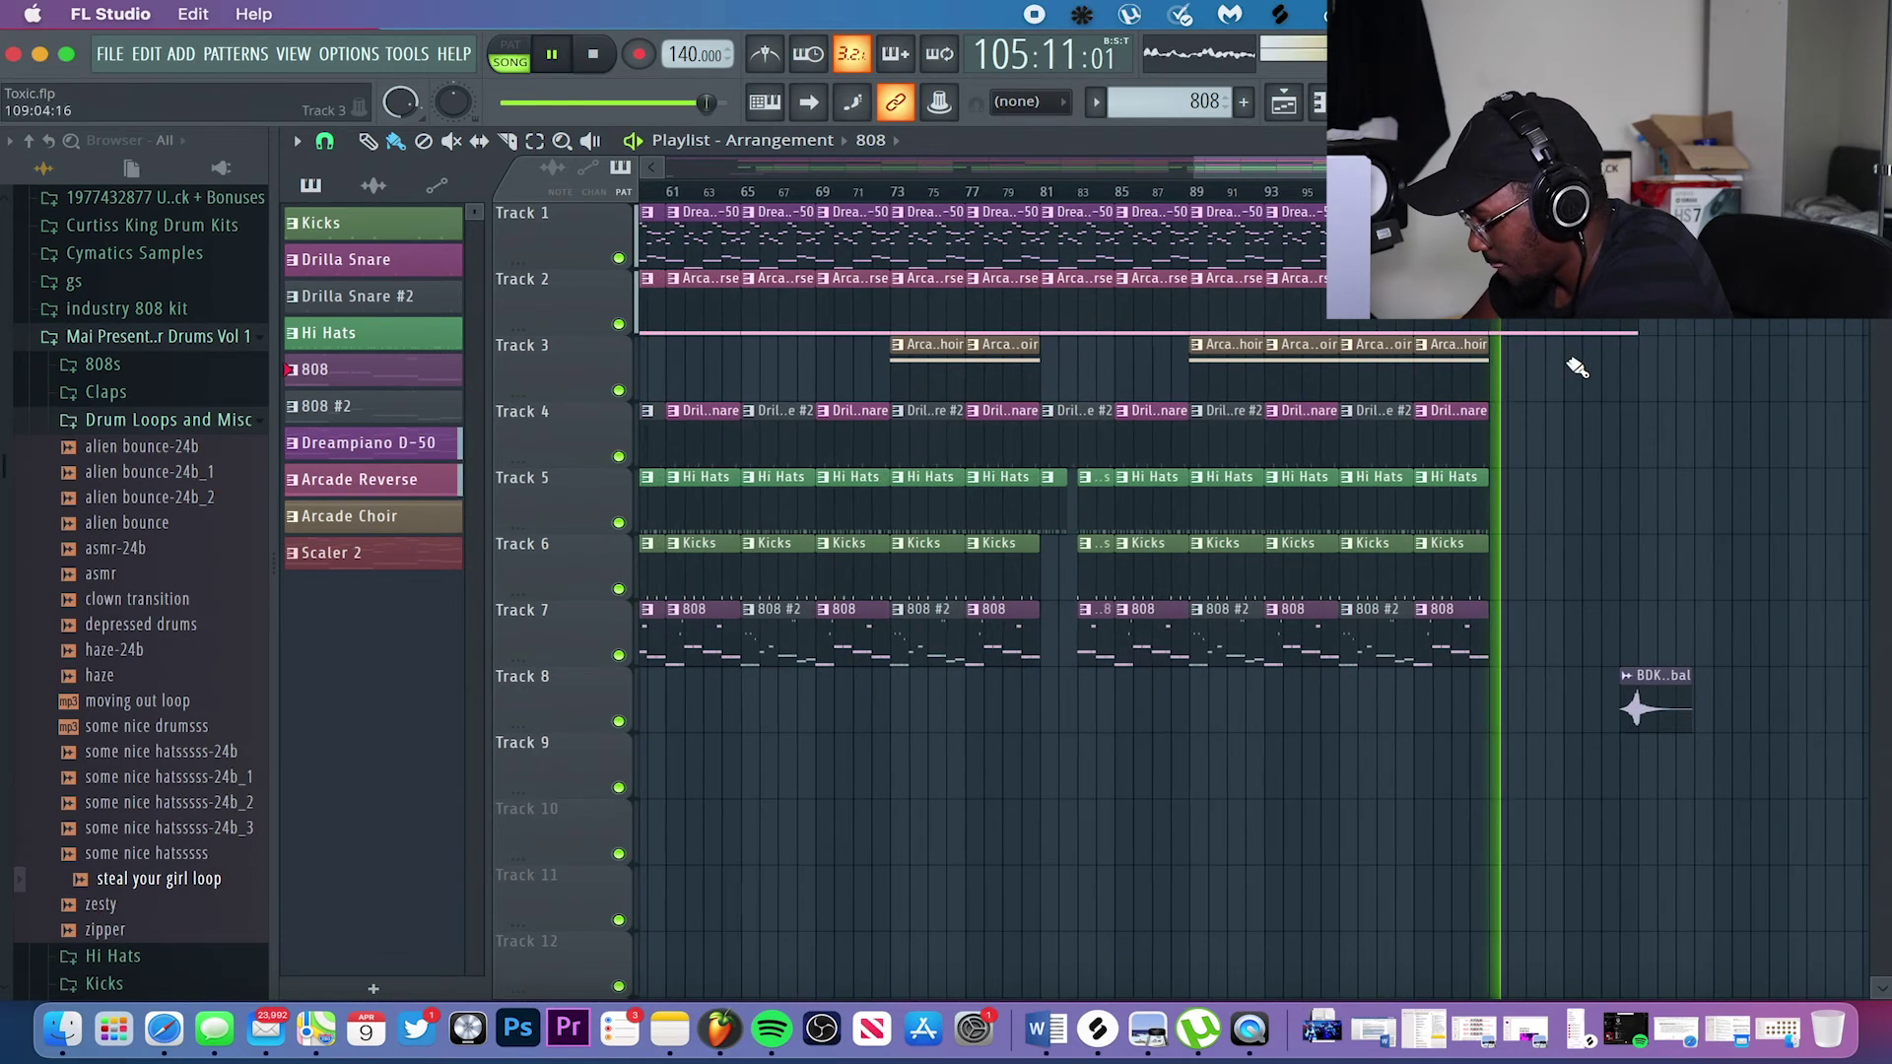
scroll(1608, 346, up, 2)
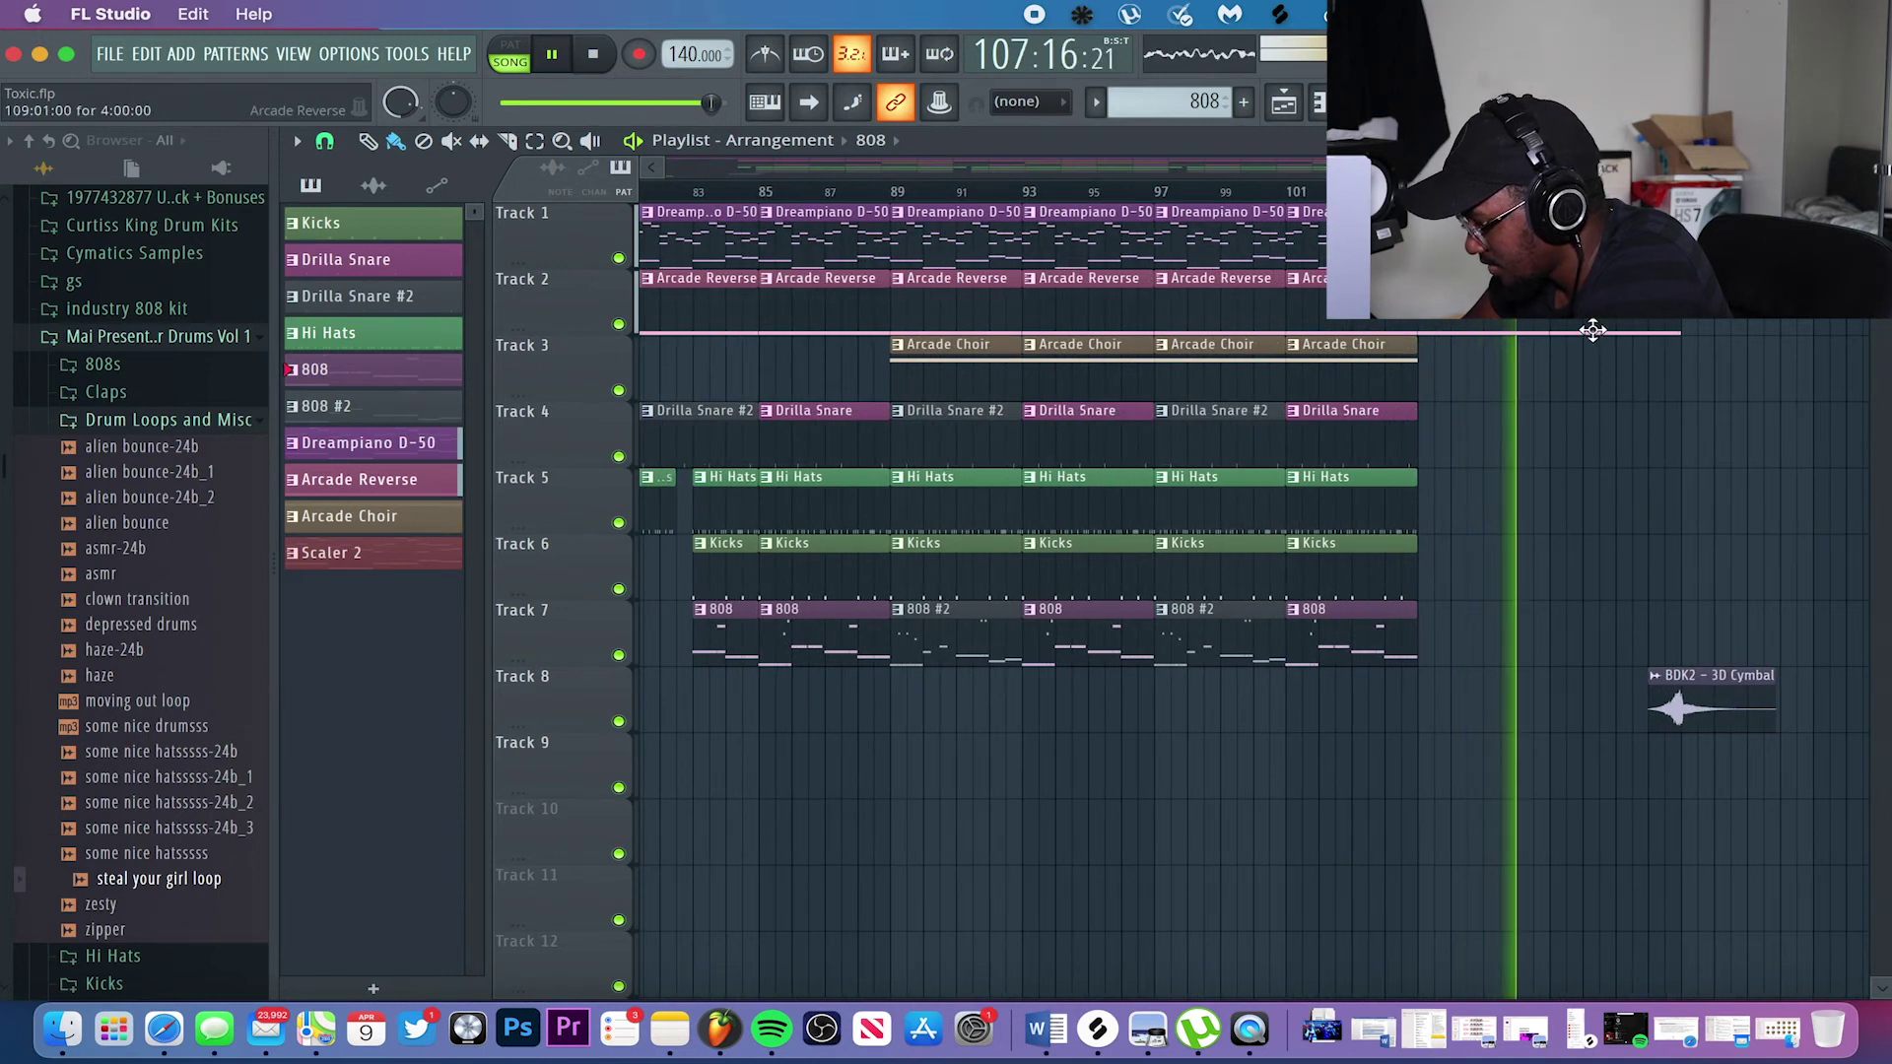
scroll(1589, 331, right, 2)
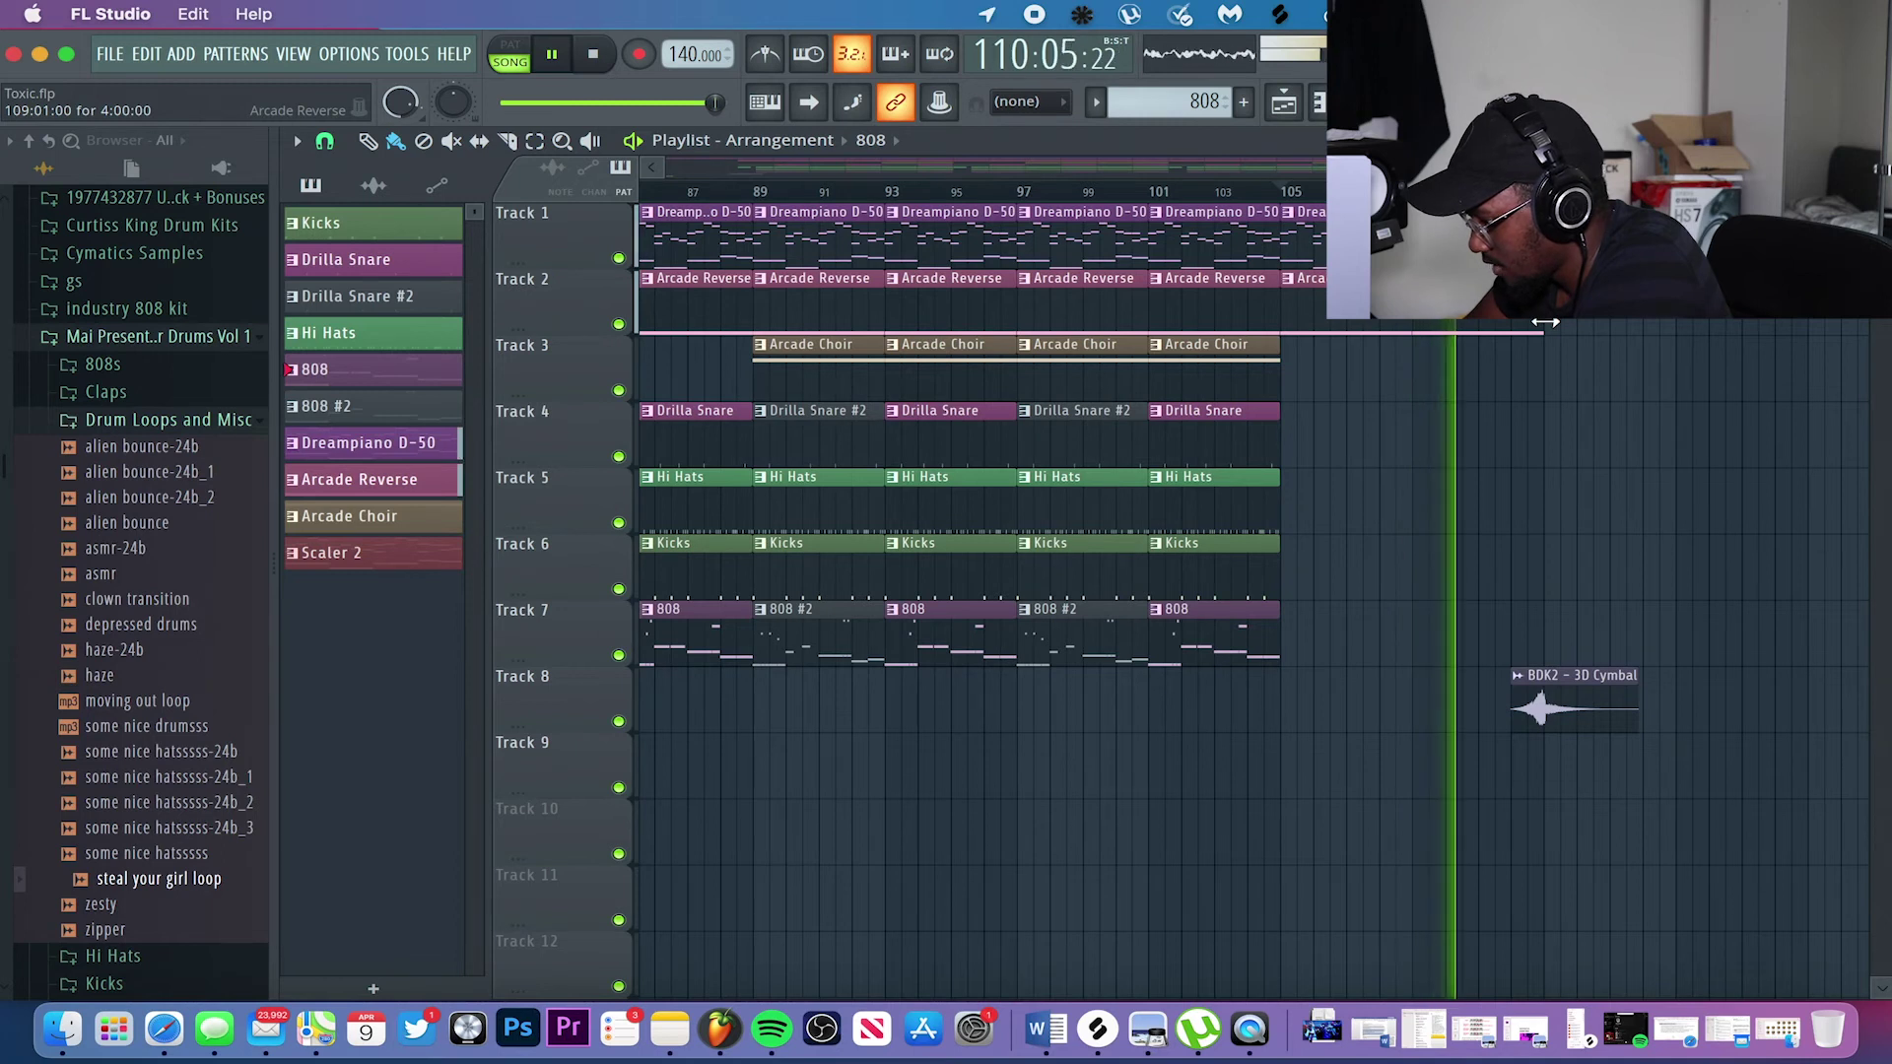
scroll(1545, 322, down, 1)
scroll(1544, 322, down, 2)
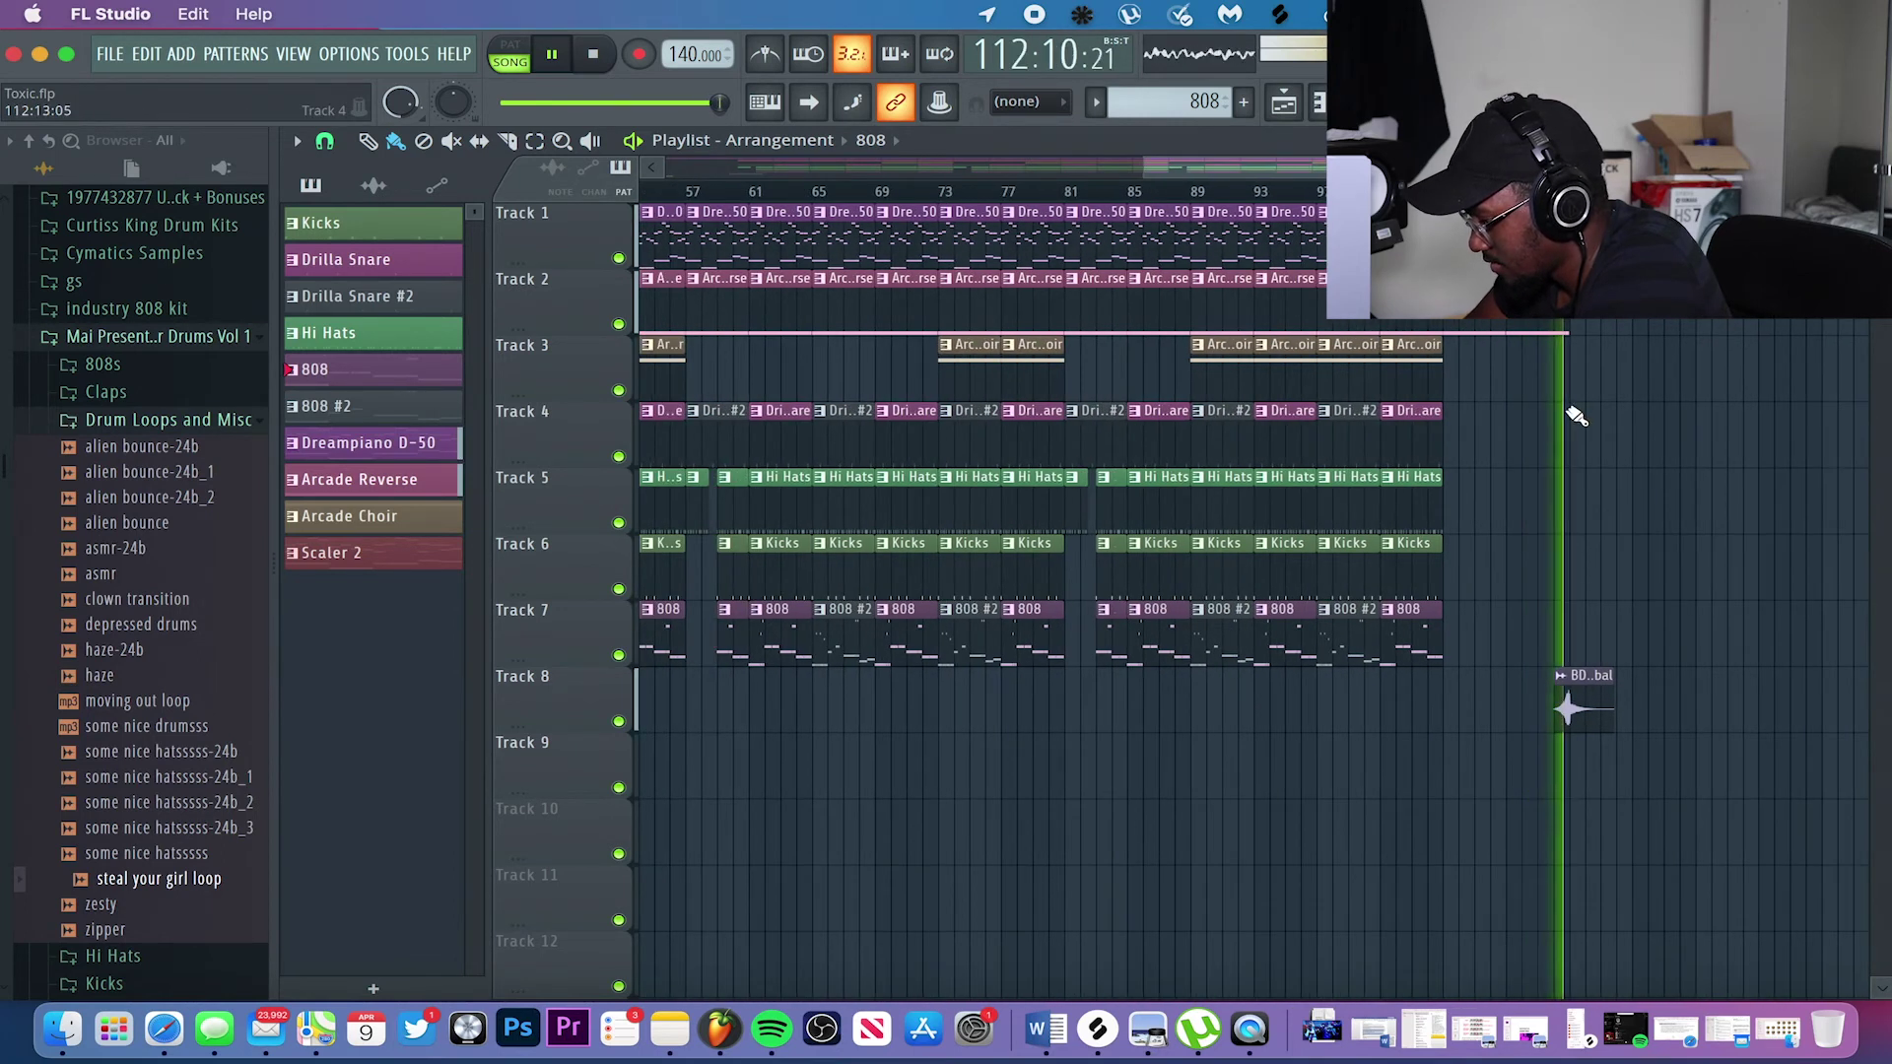
key(space)
Look over the intro and opening sections, then play the full arrangement from bar 1.
scroll(1049, 540, left, 10)
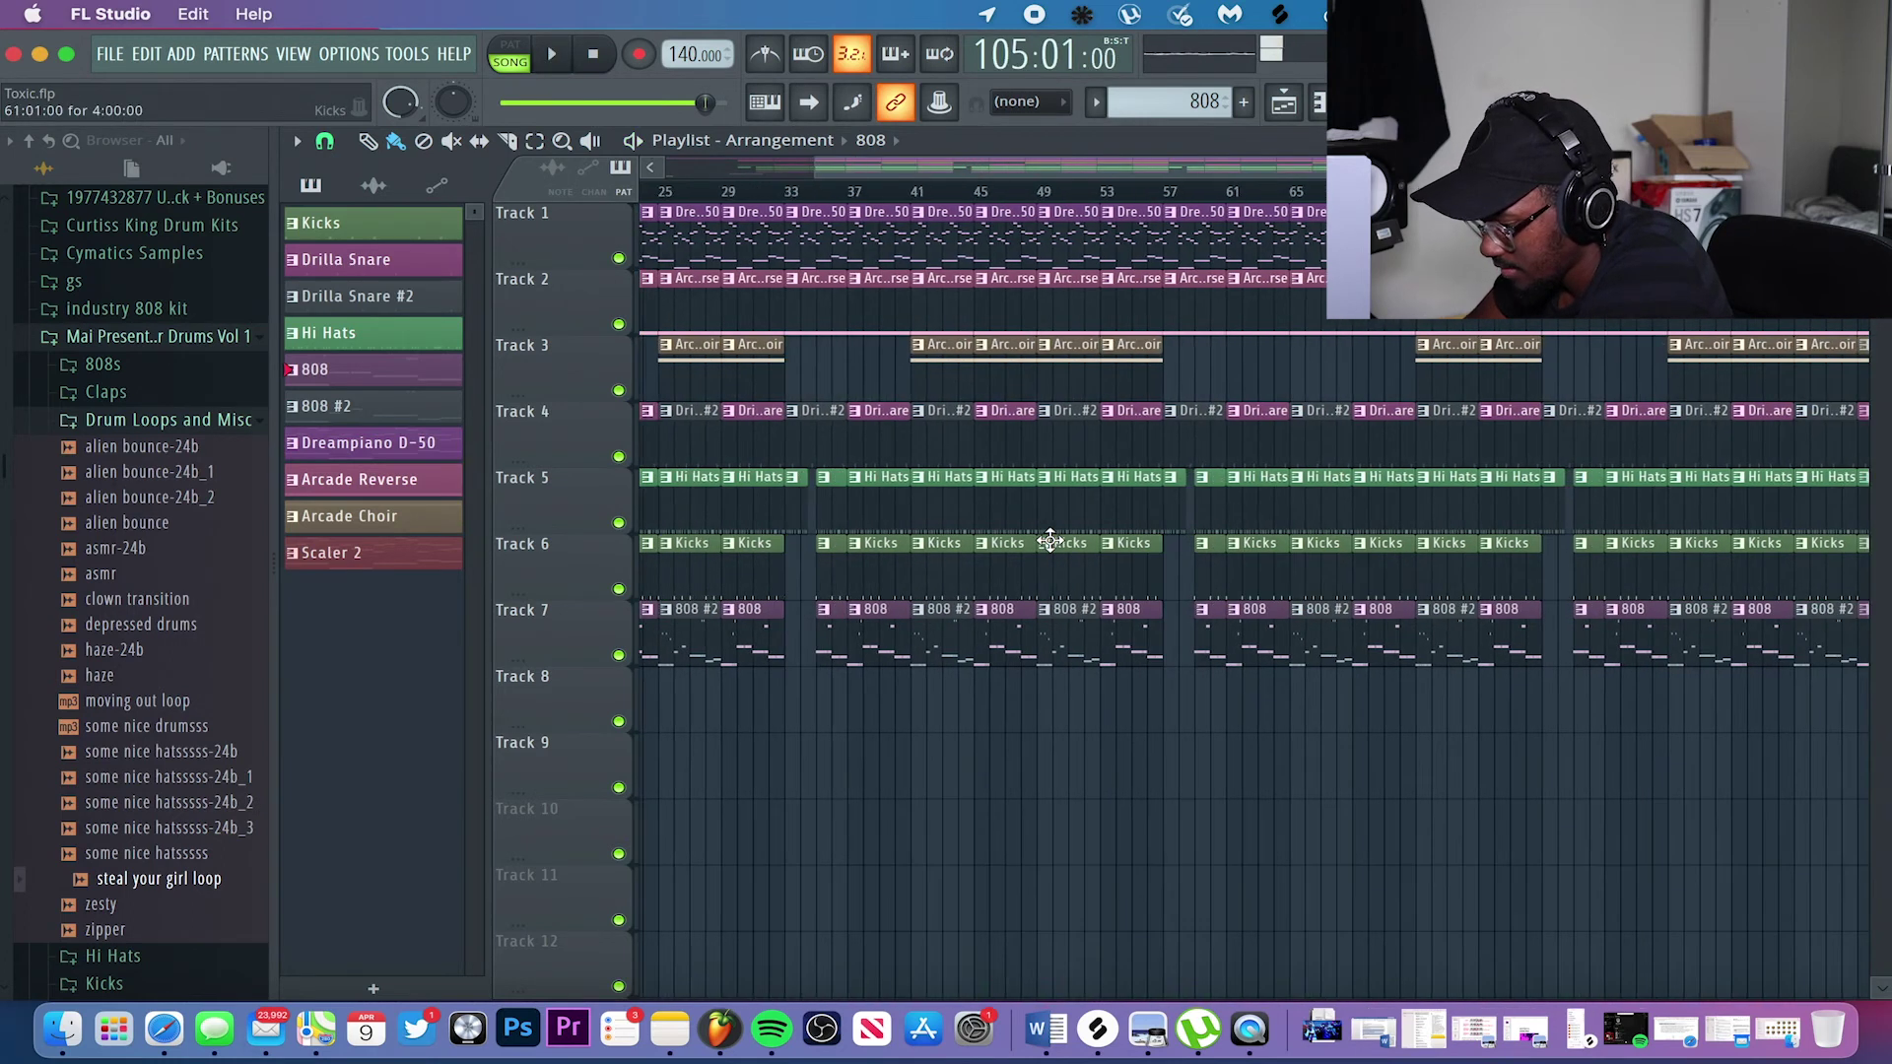
scroll(1049, 540, left, 2)
scroll(832, 506, up, 2)
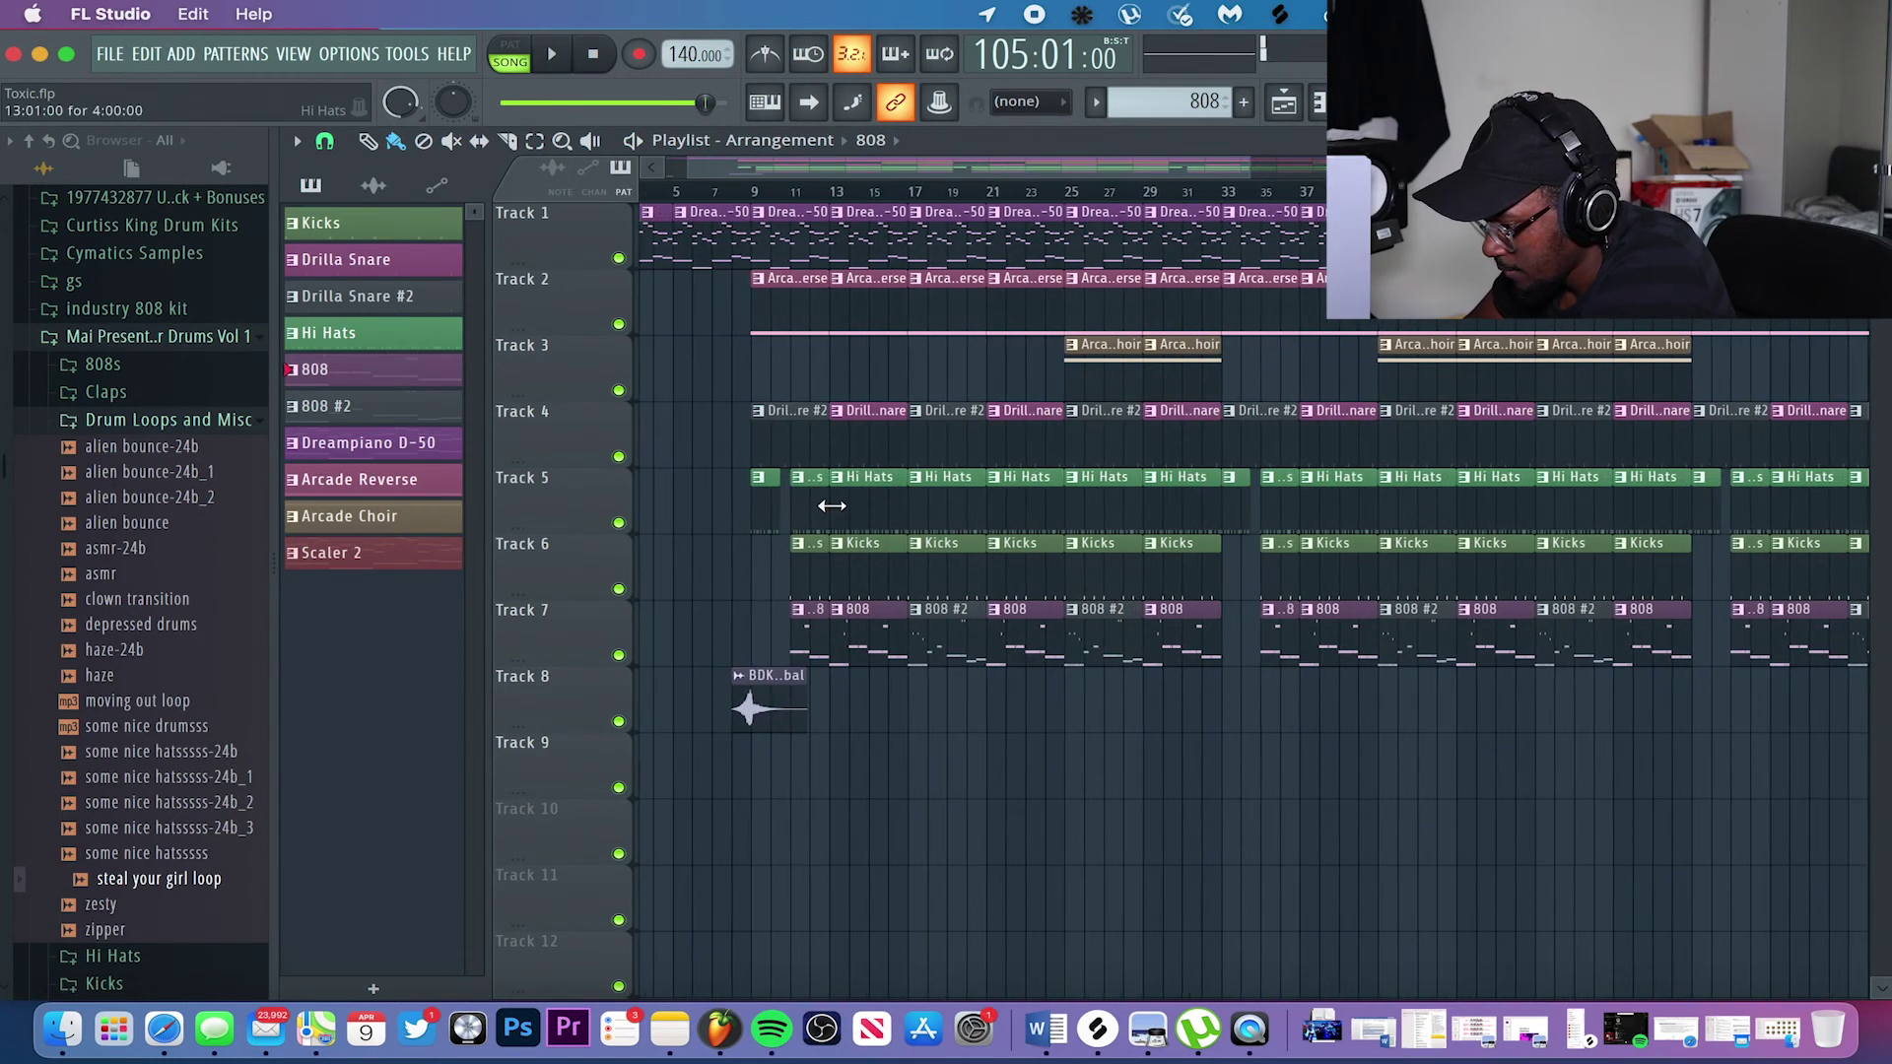
scroll(815, 386, up, 3)
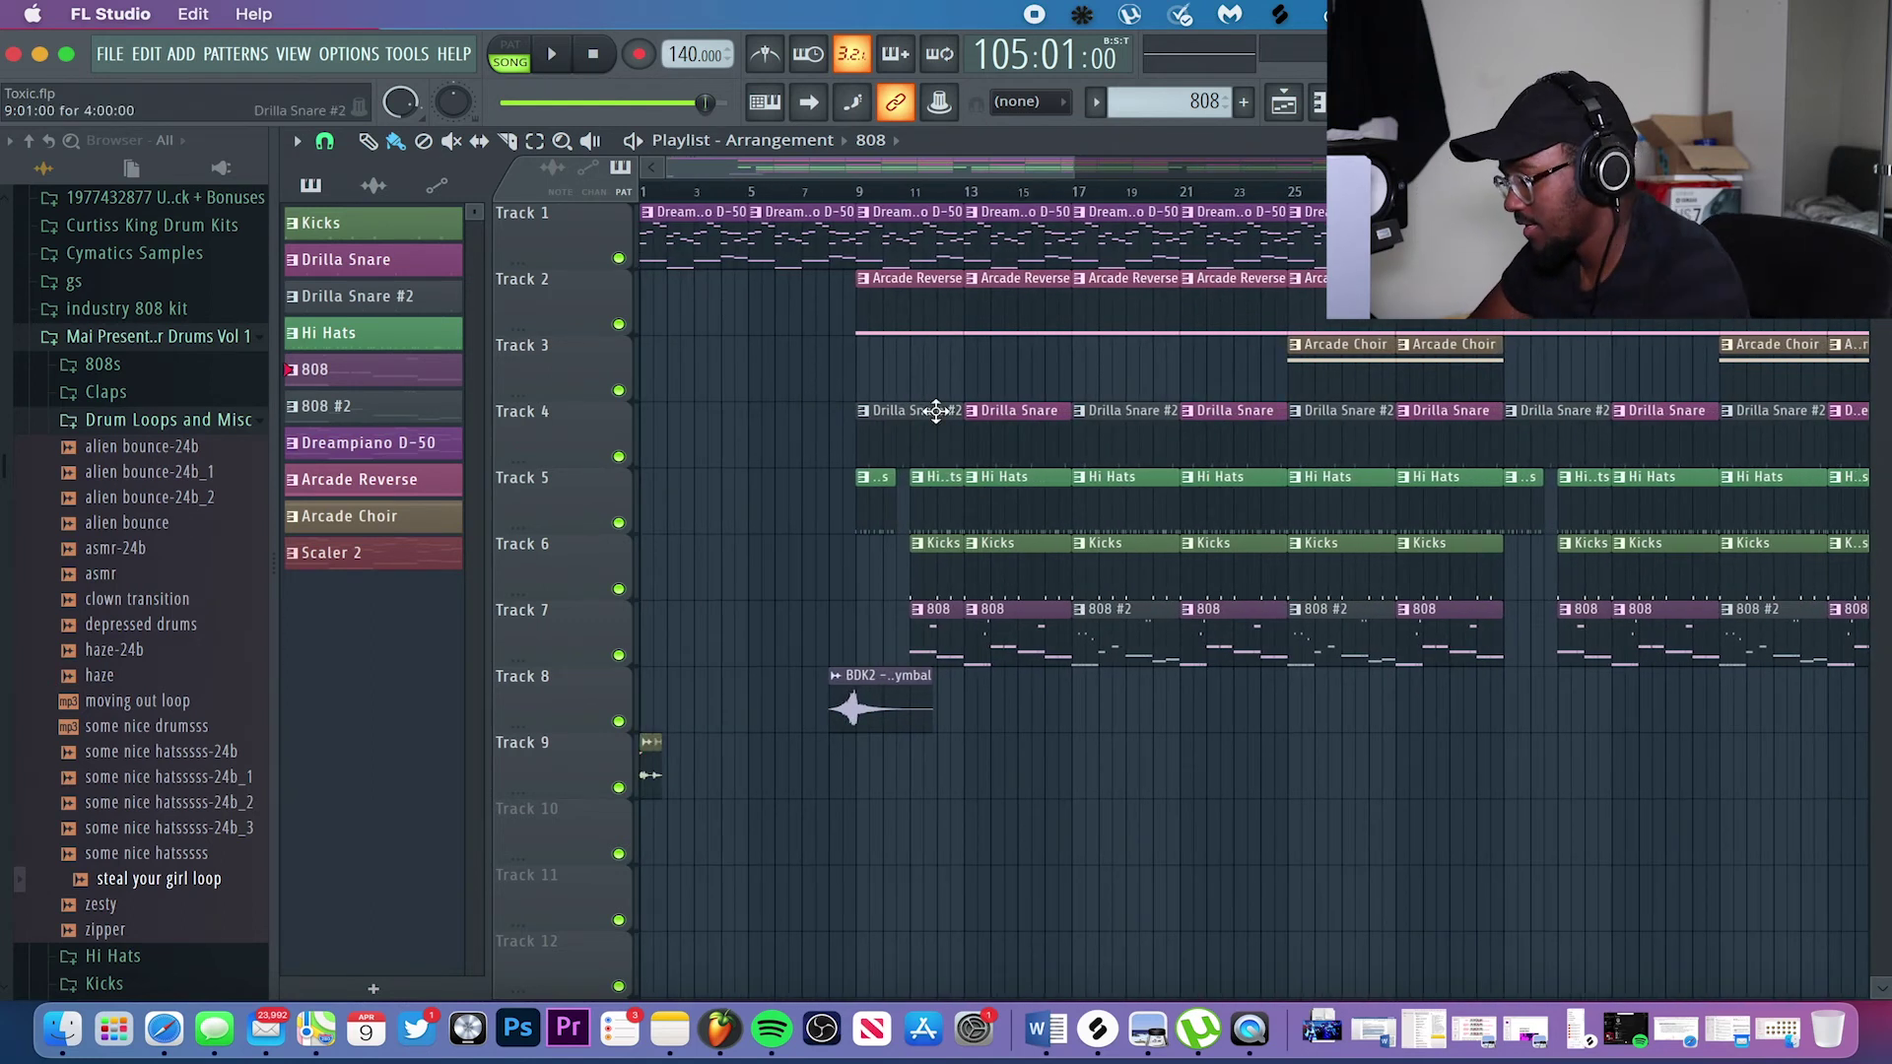
scroll(810, 475, down, 4)
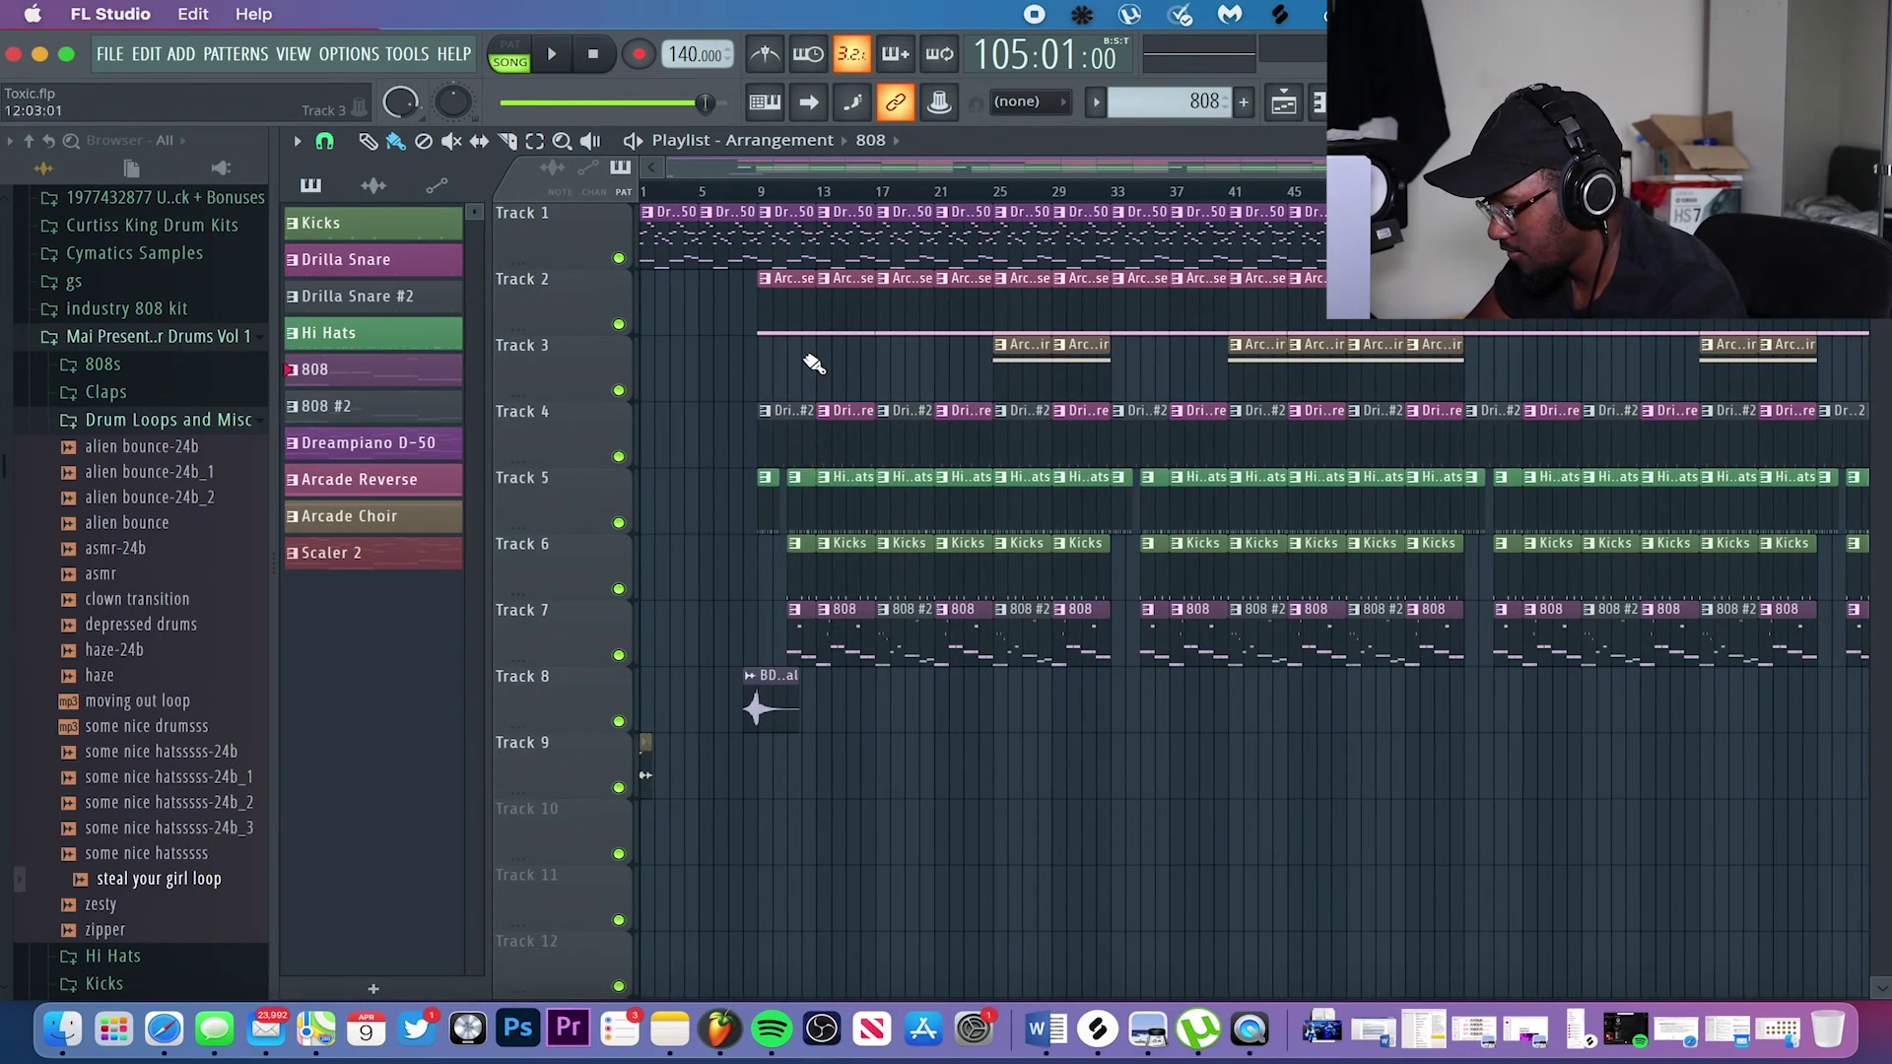
click(645, 198)
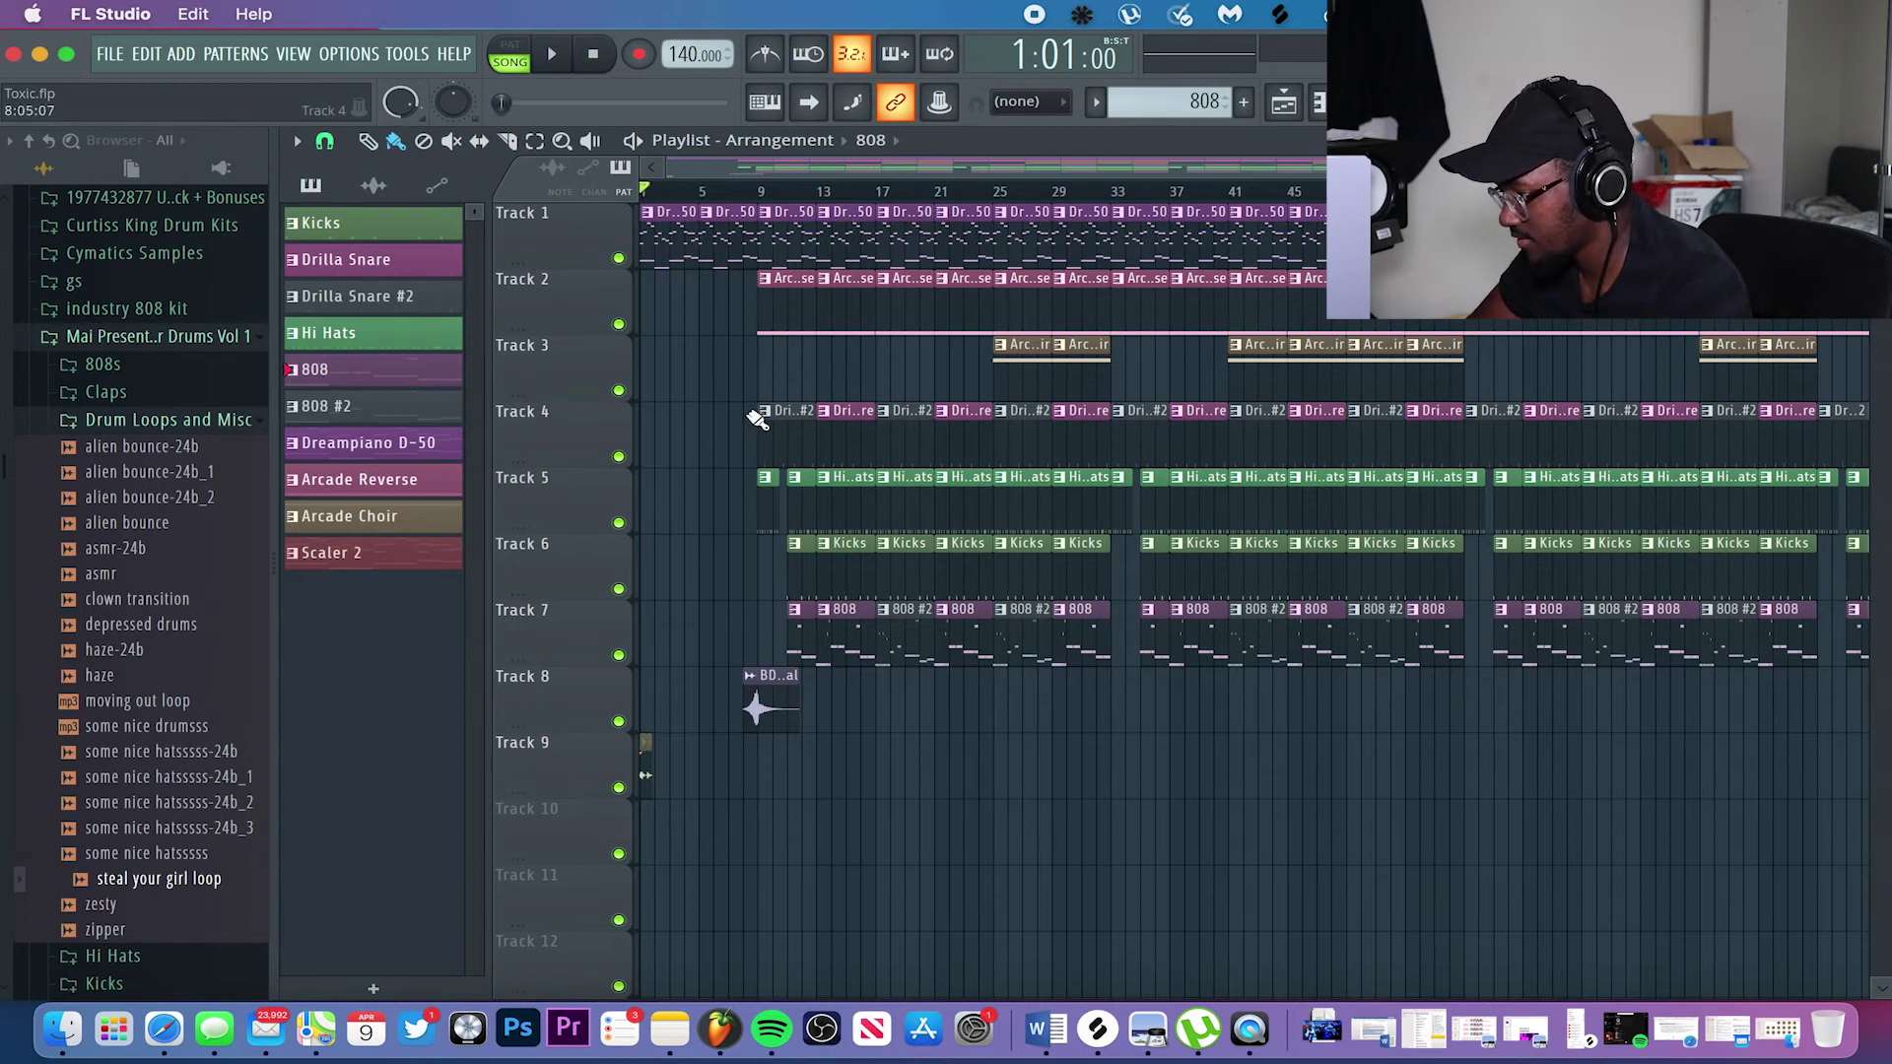
key(space)
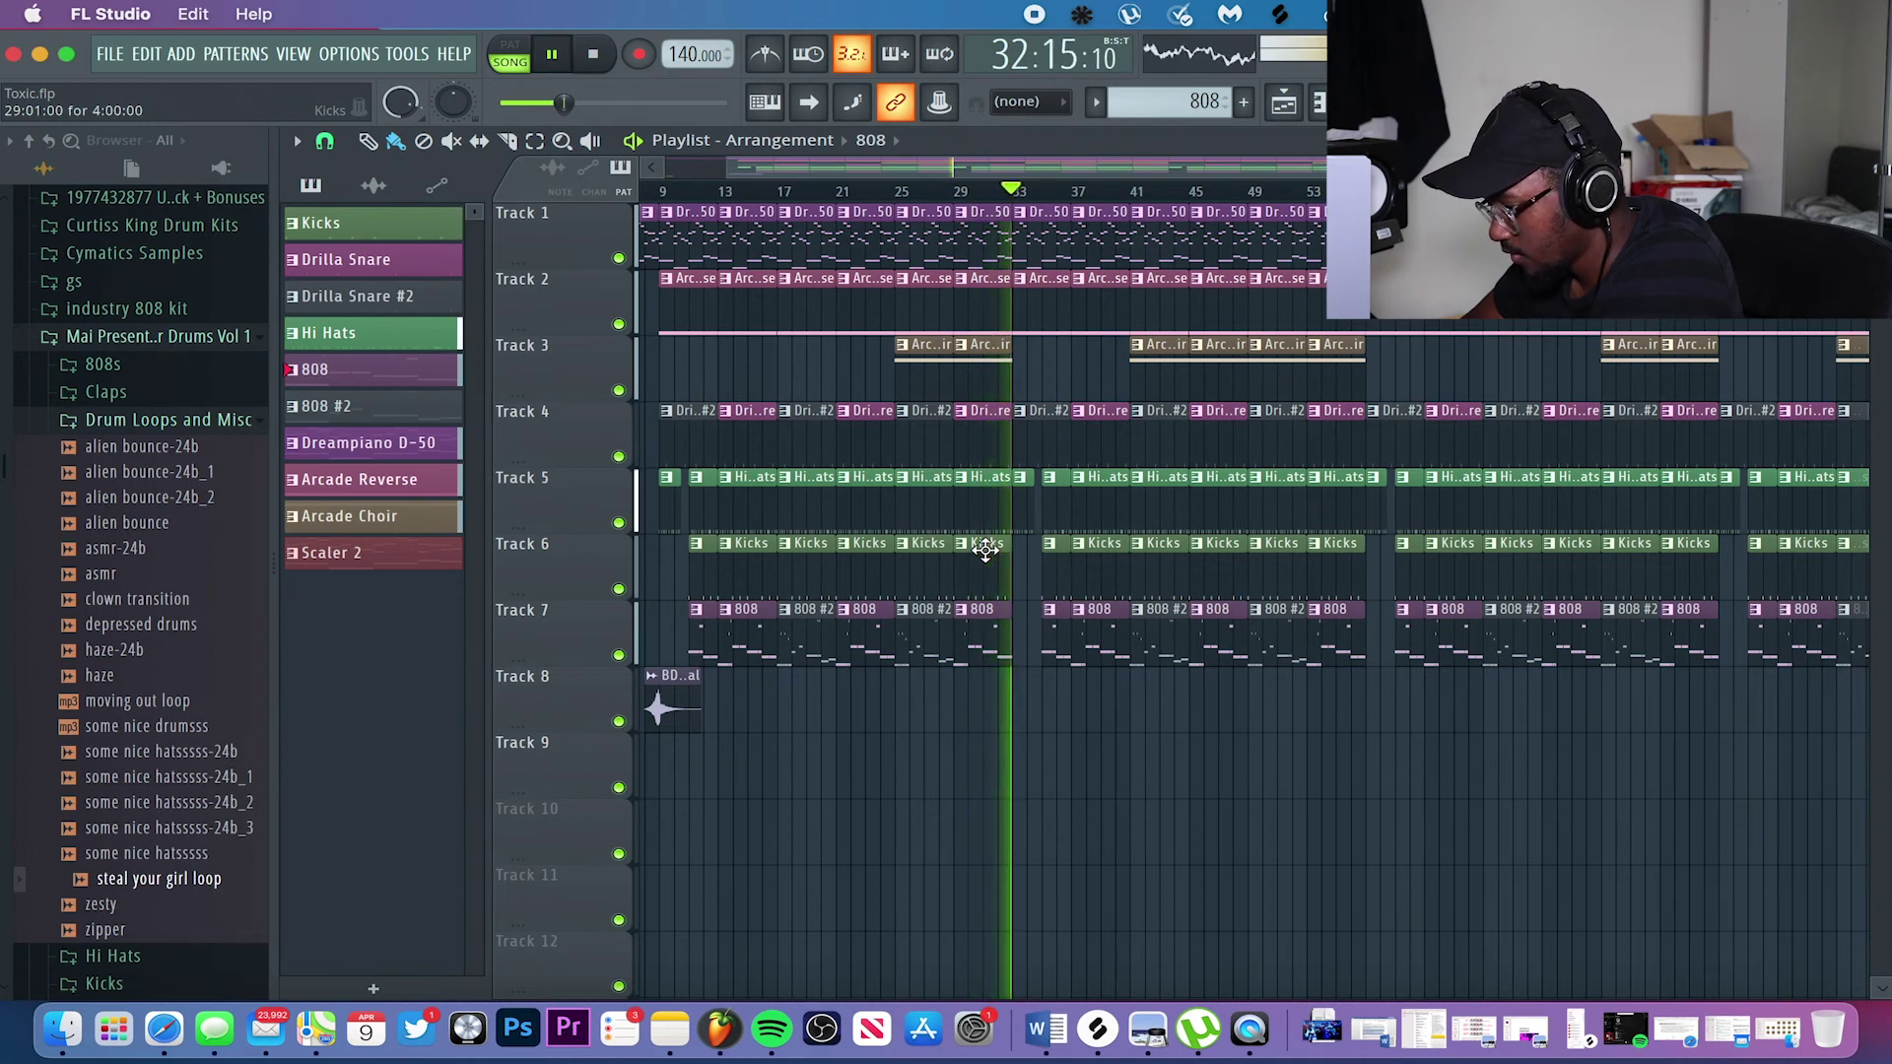
Follow the playback through the section after bar 33 and the Arcade Choir part from bar 41, stopping around bar 56.
scroll(985, 550, up, 2)
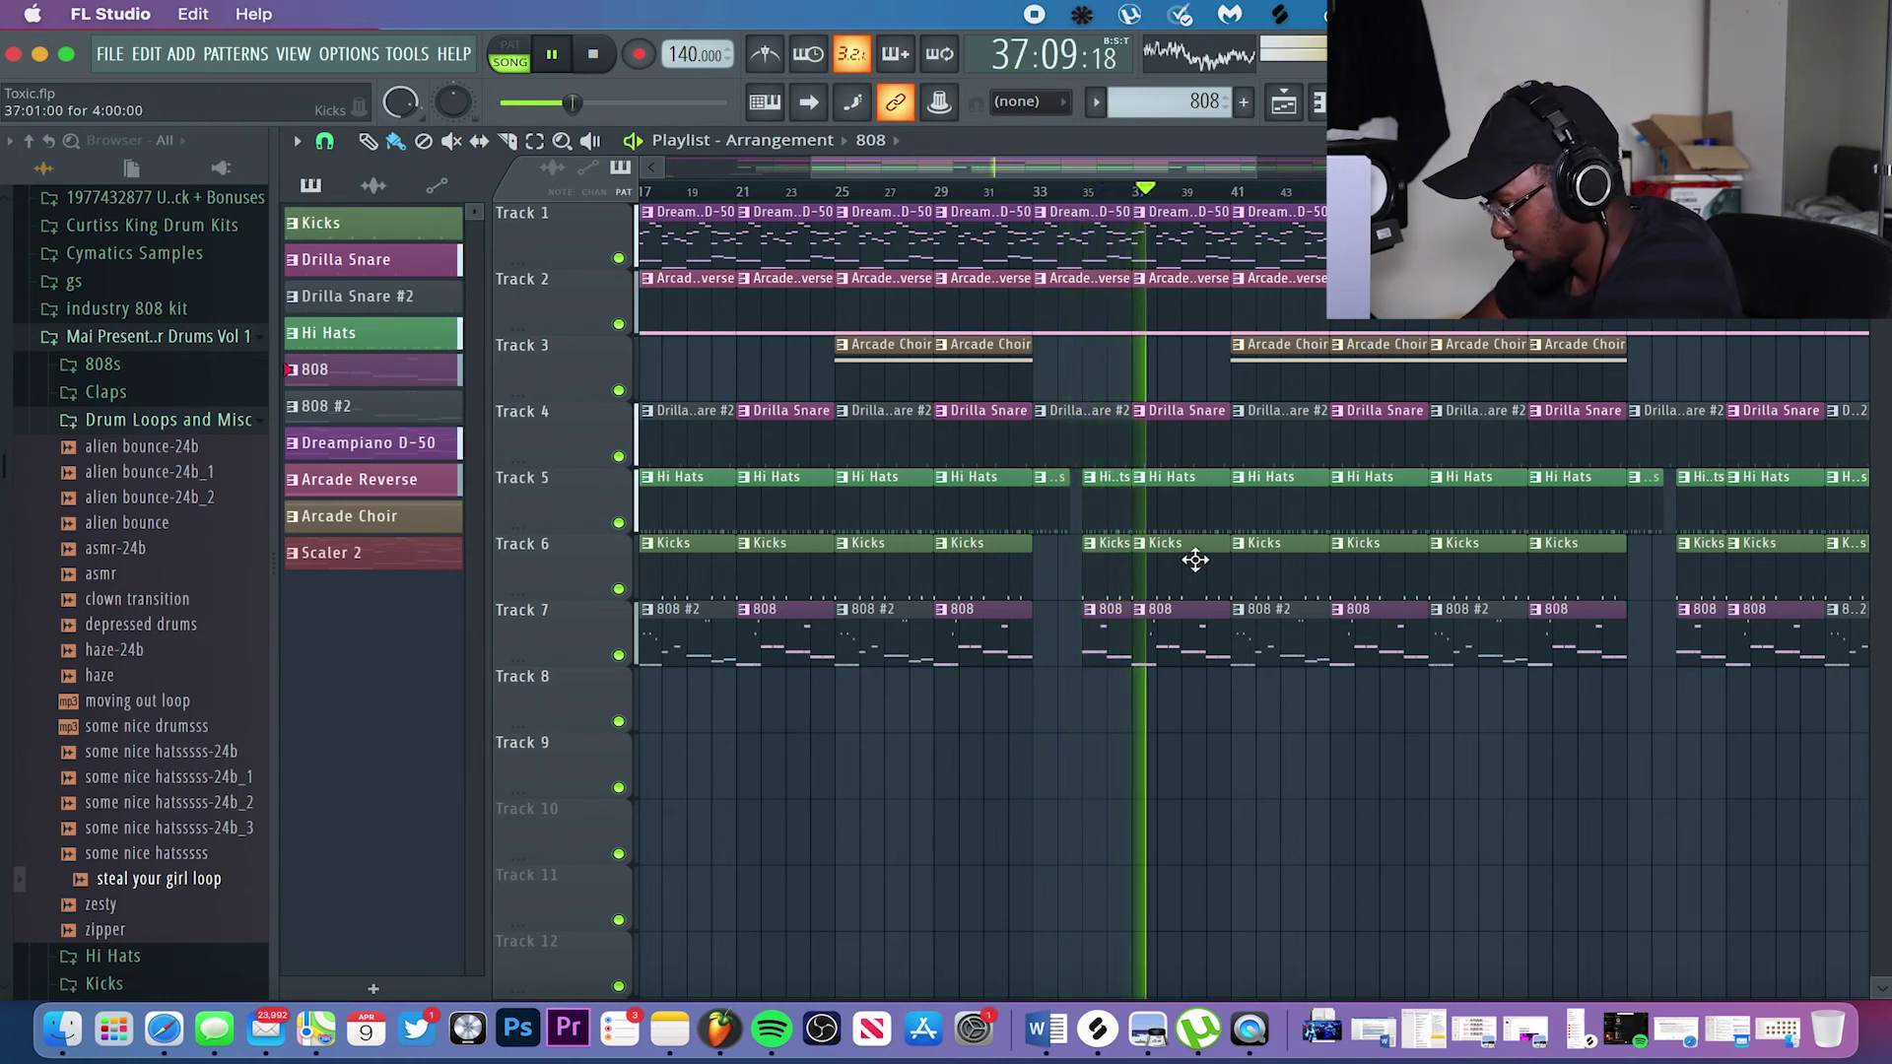
scroll(1255, 443, right, 3)
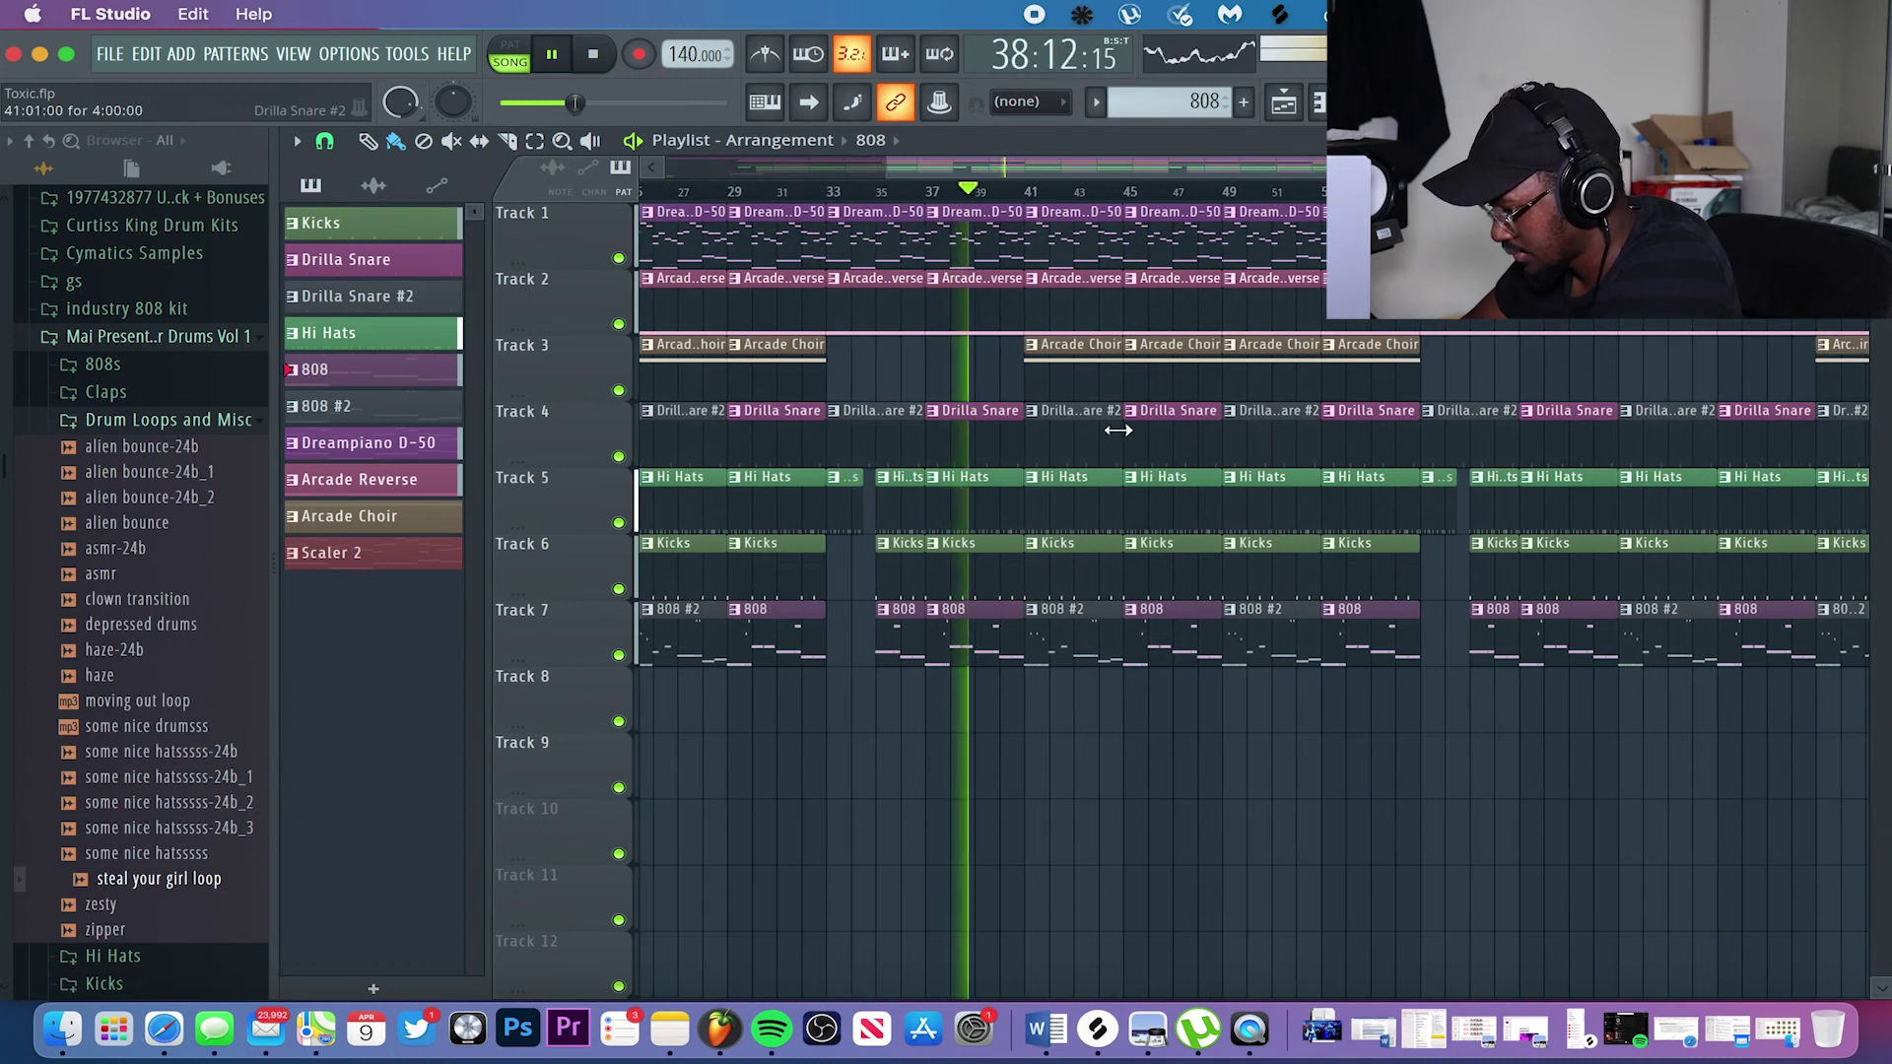
scroll(1117, 430, up, 2)
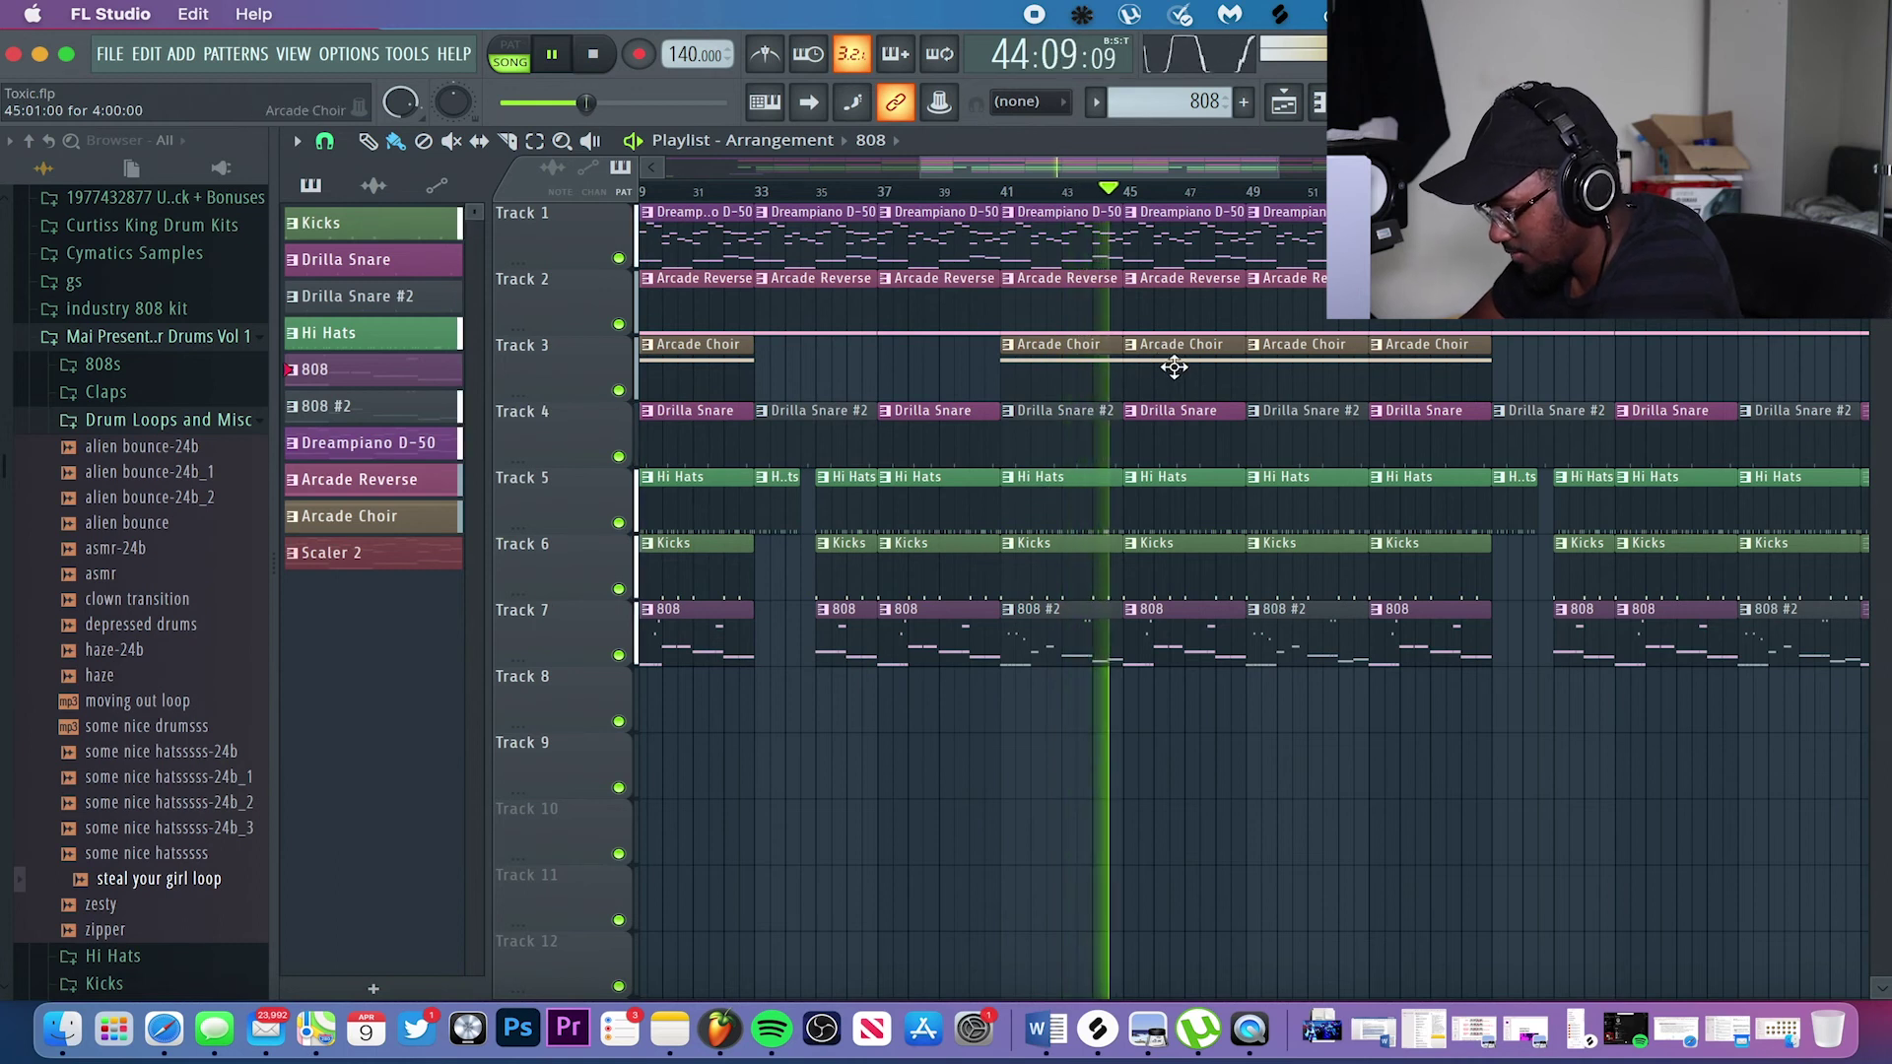
scroll(1174, 367, down, 2)
scroll(1174, 367, right, 5)
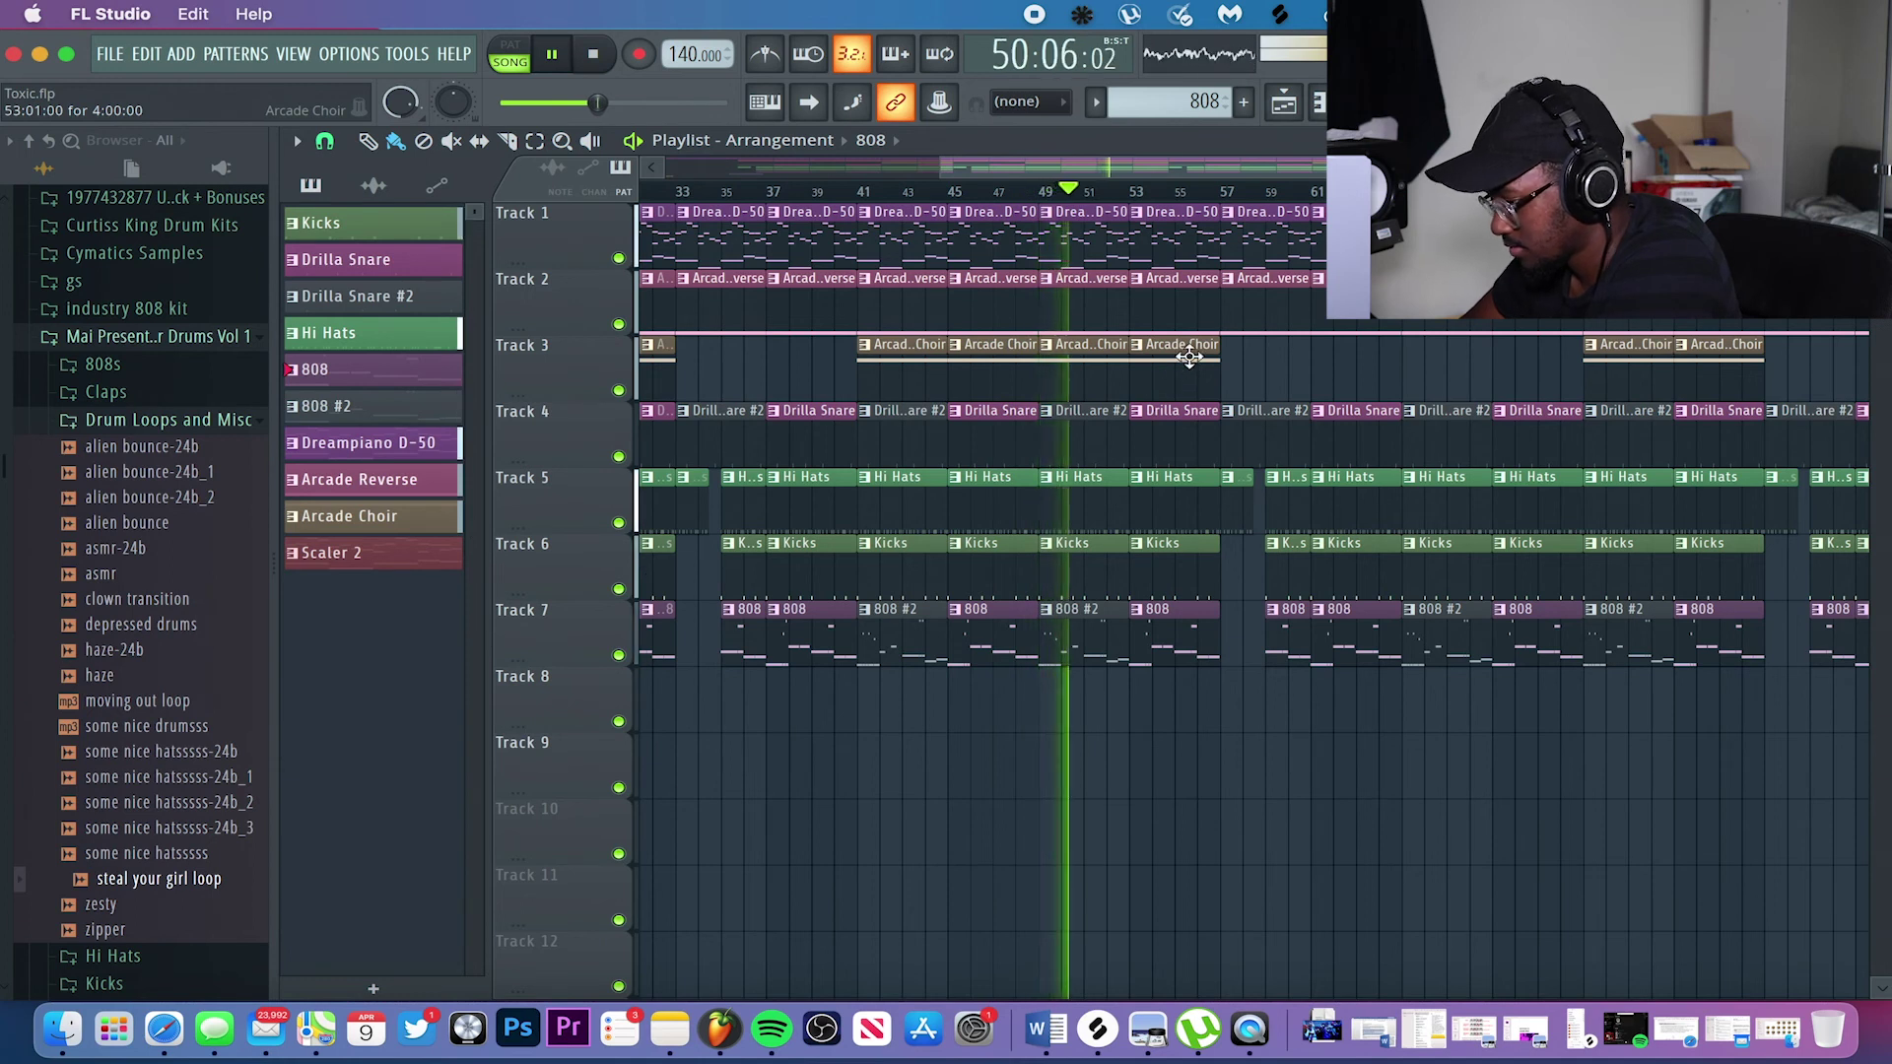
scroll(1219, 321, down, 5)
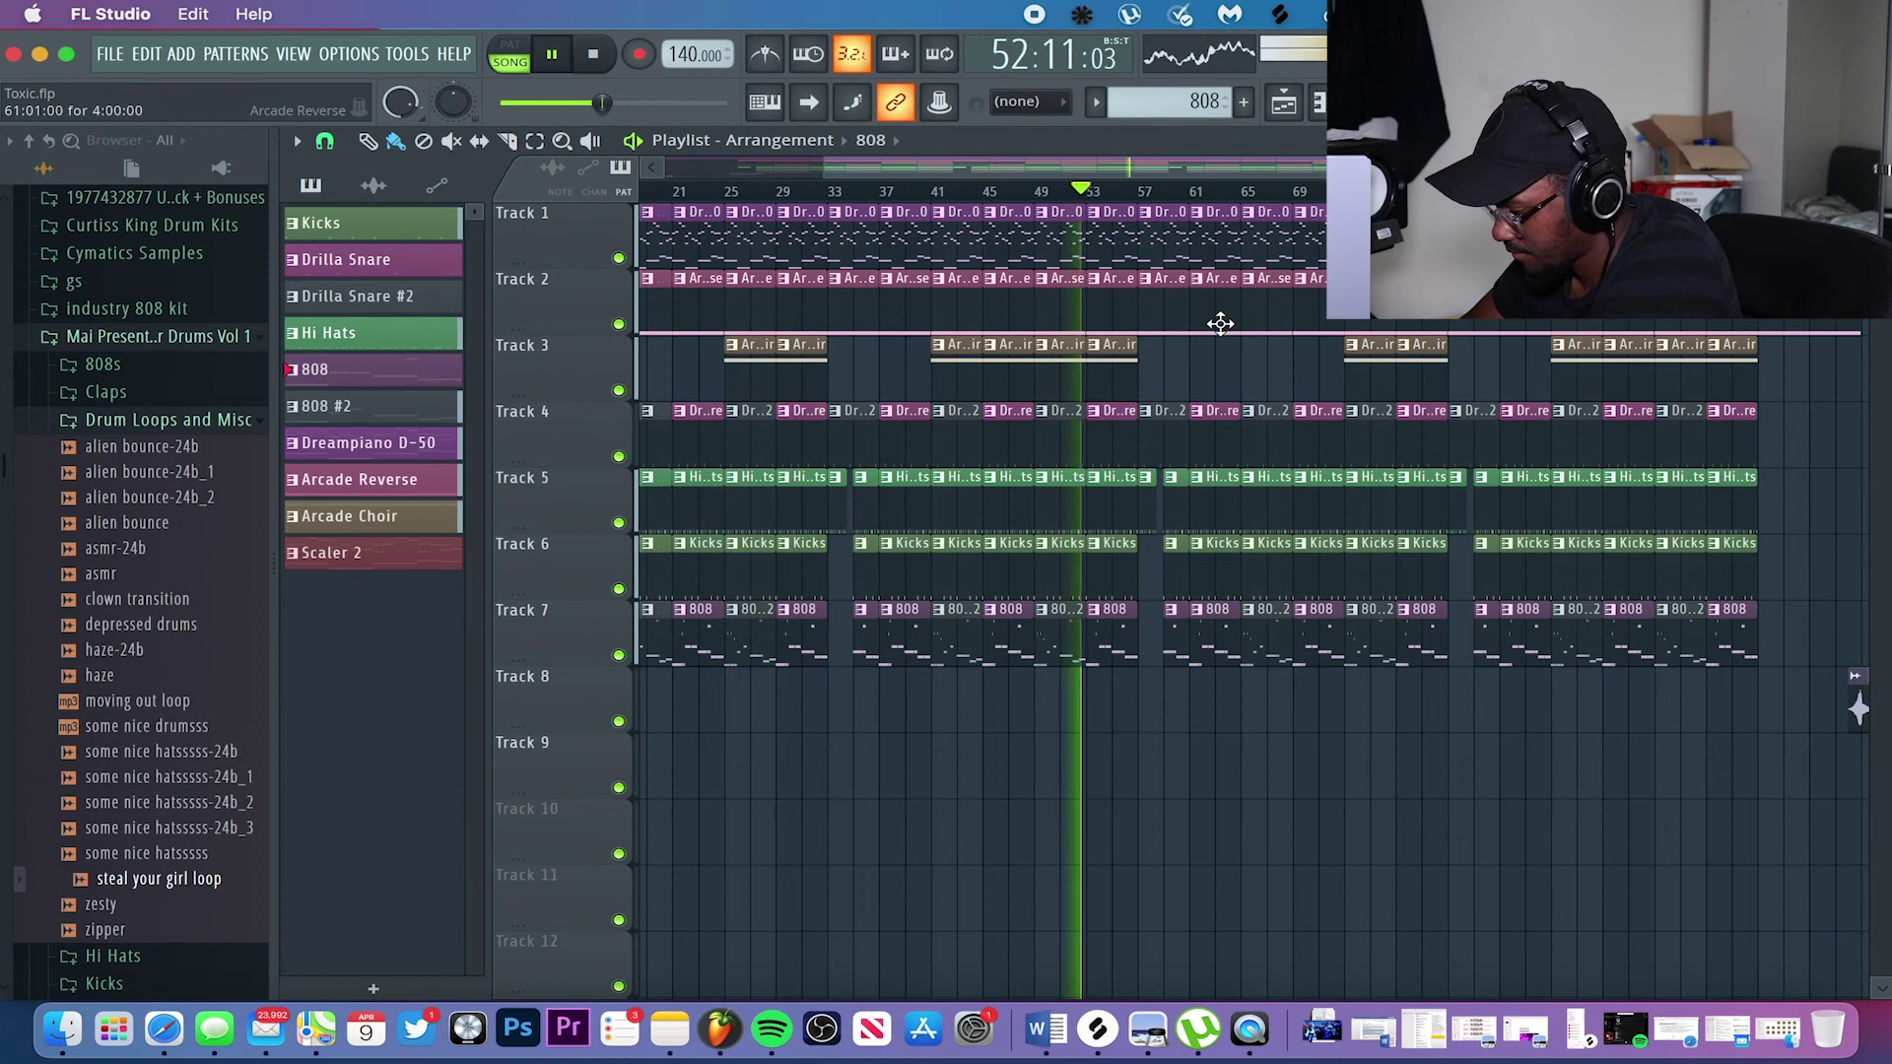
scroll(1219, 323, down, 3)
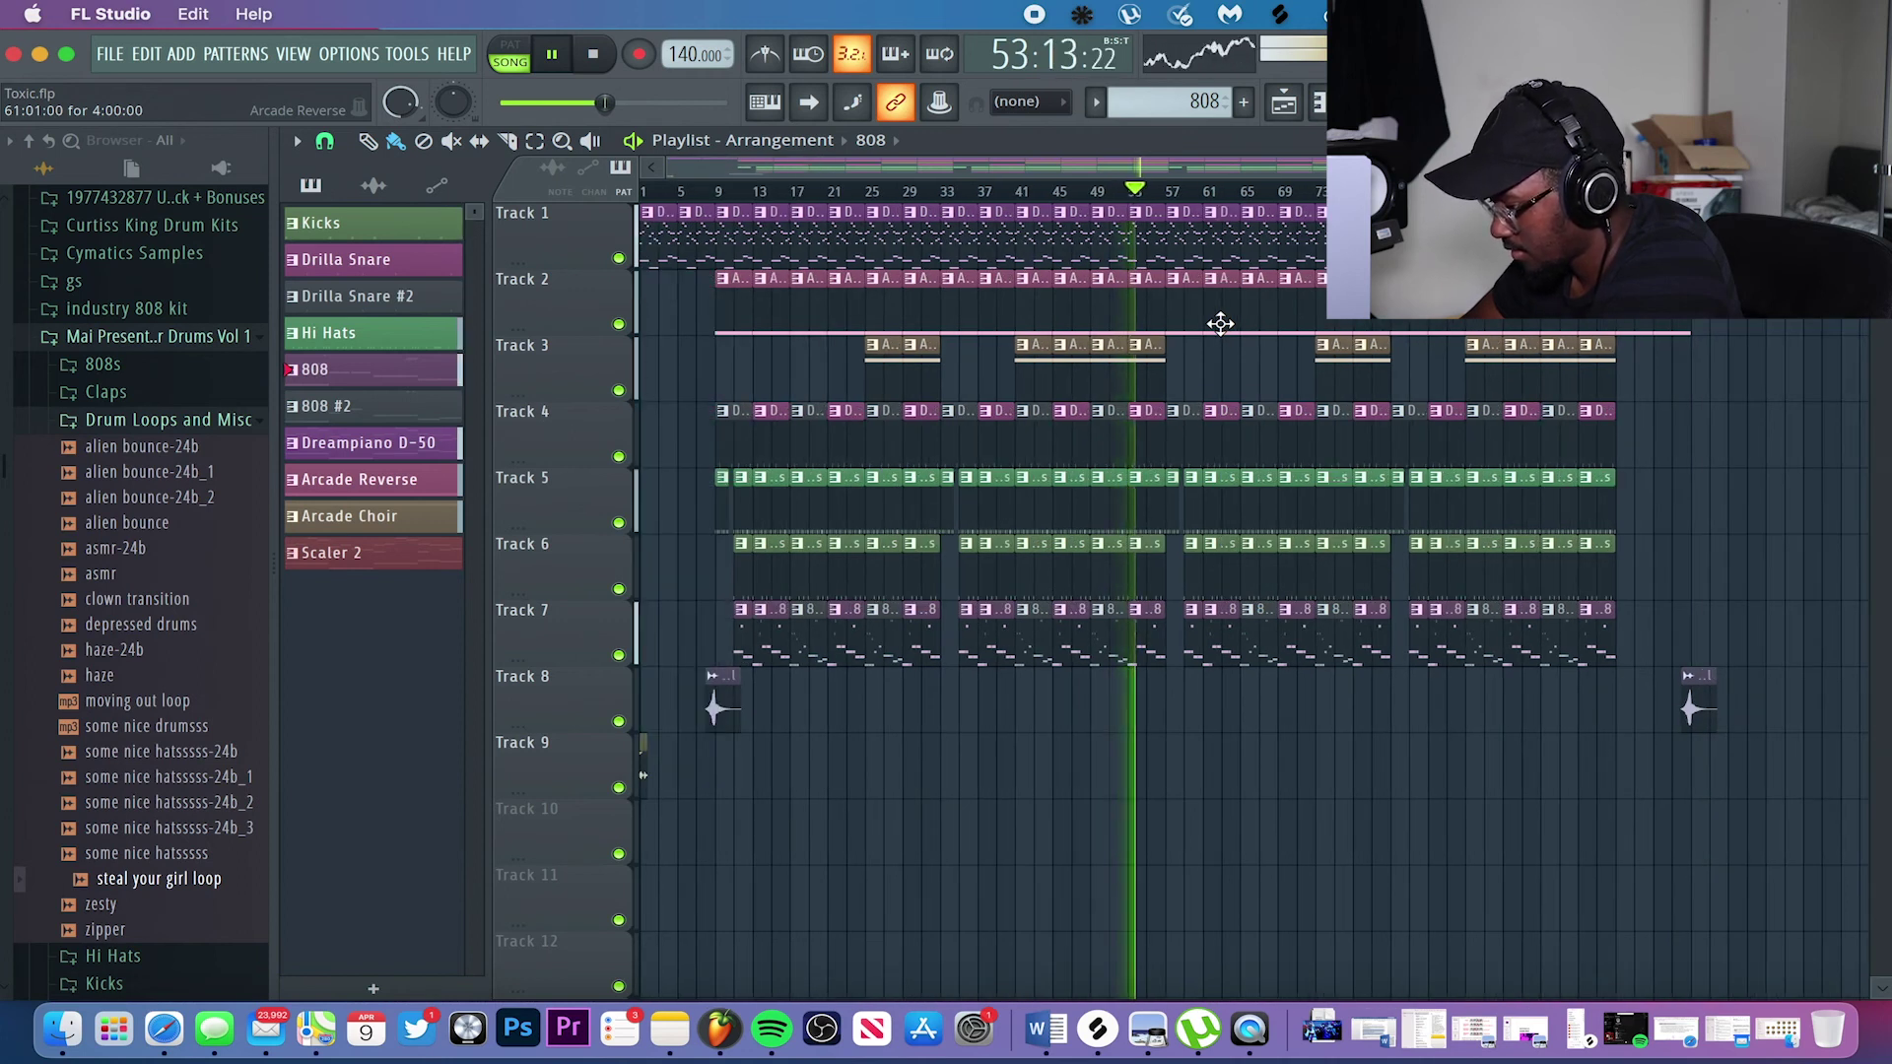
scroll(1220, 323, up, 3)
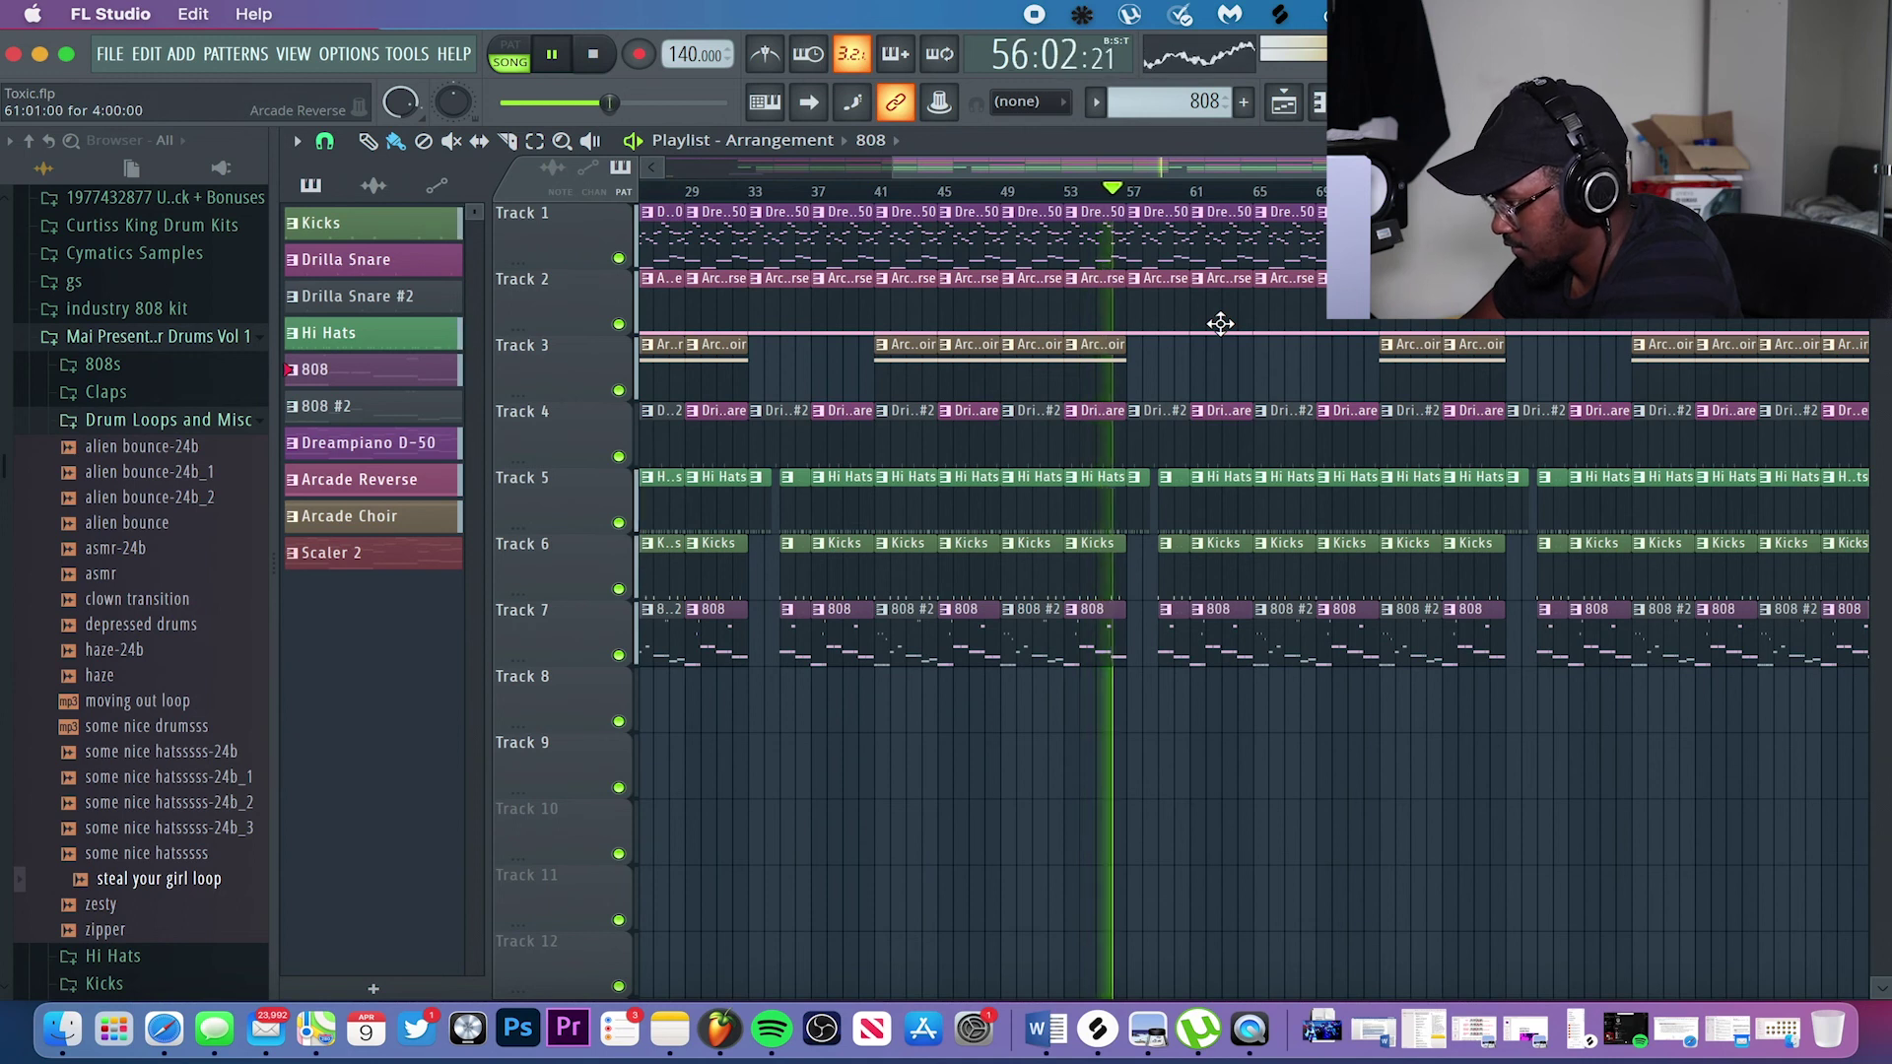
key(space)
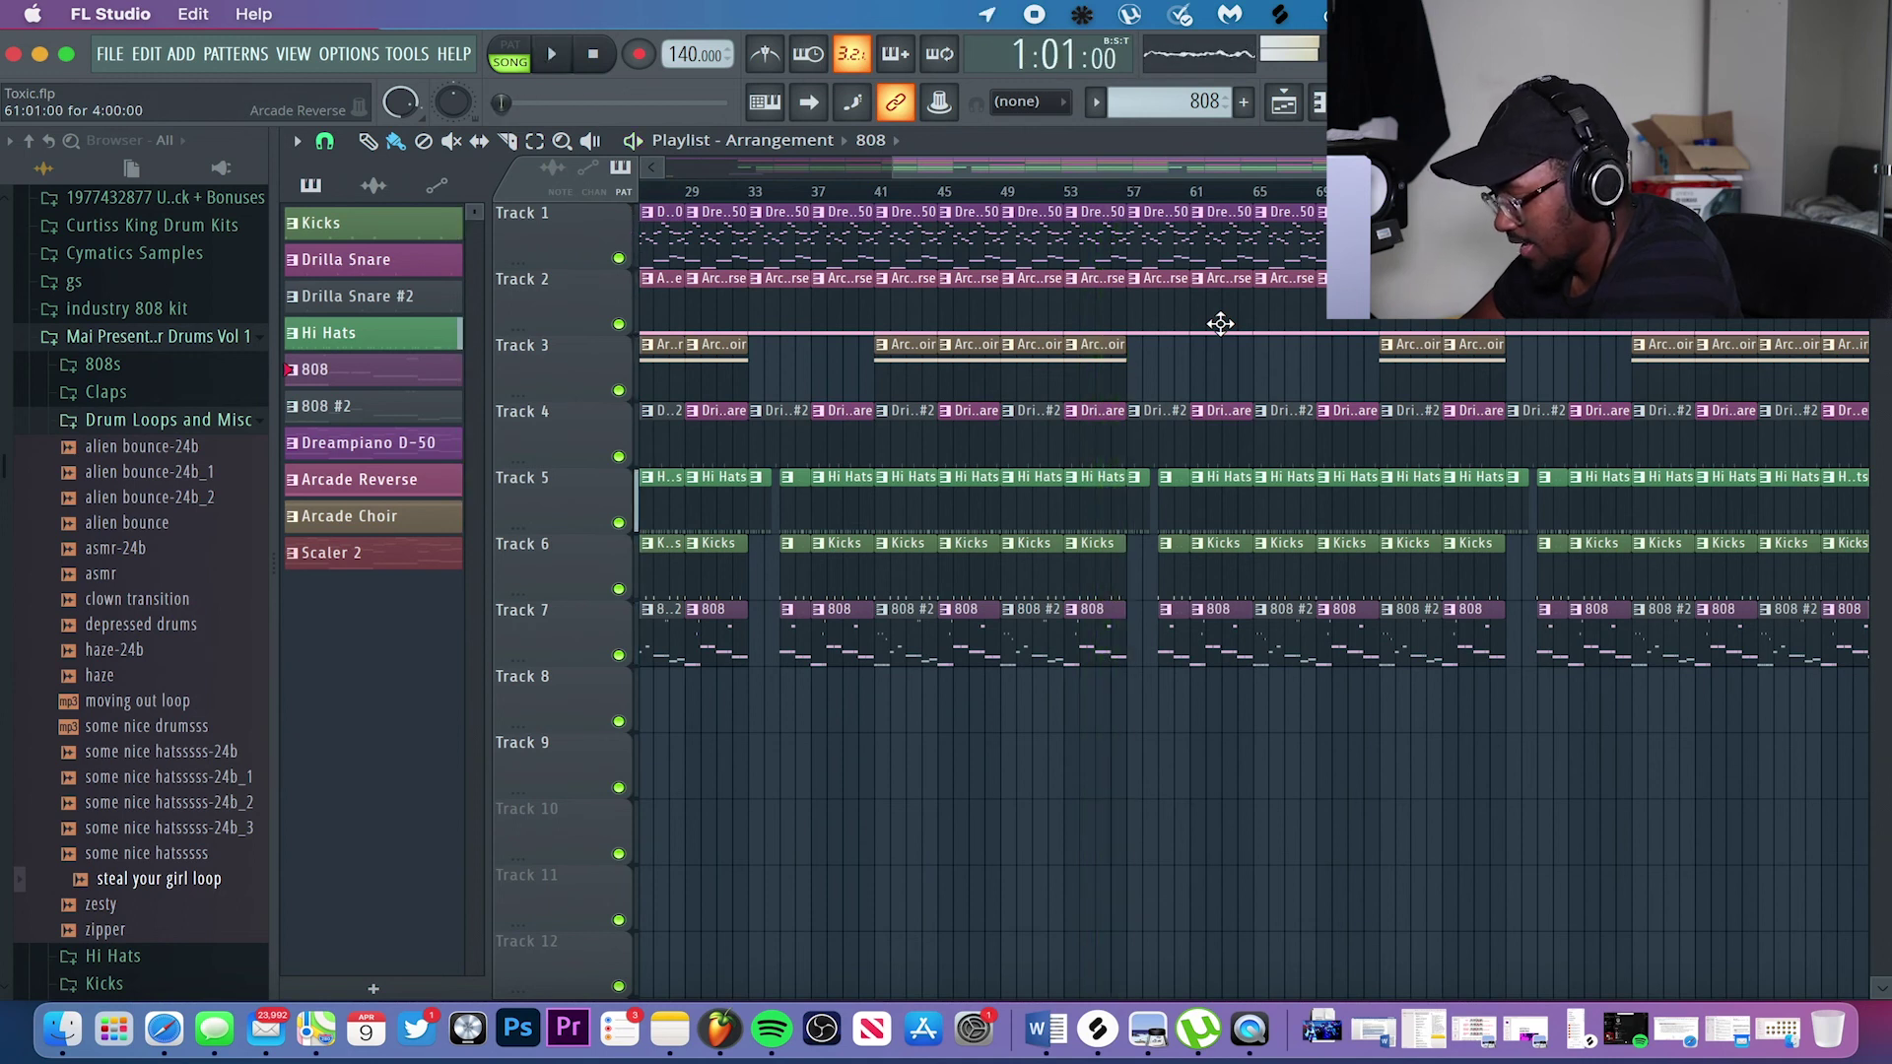
scroll(1220, 323, down, 3)
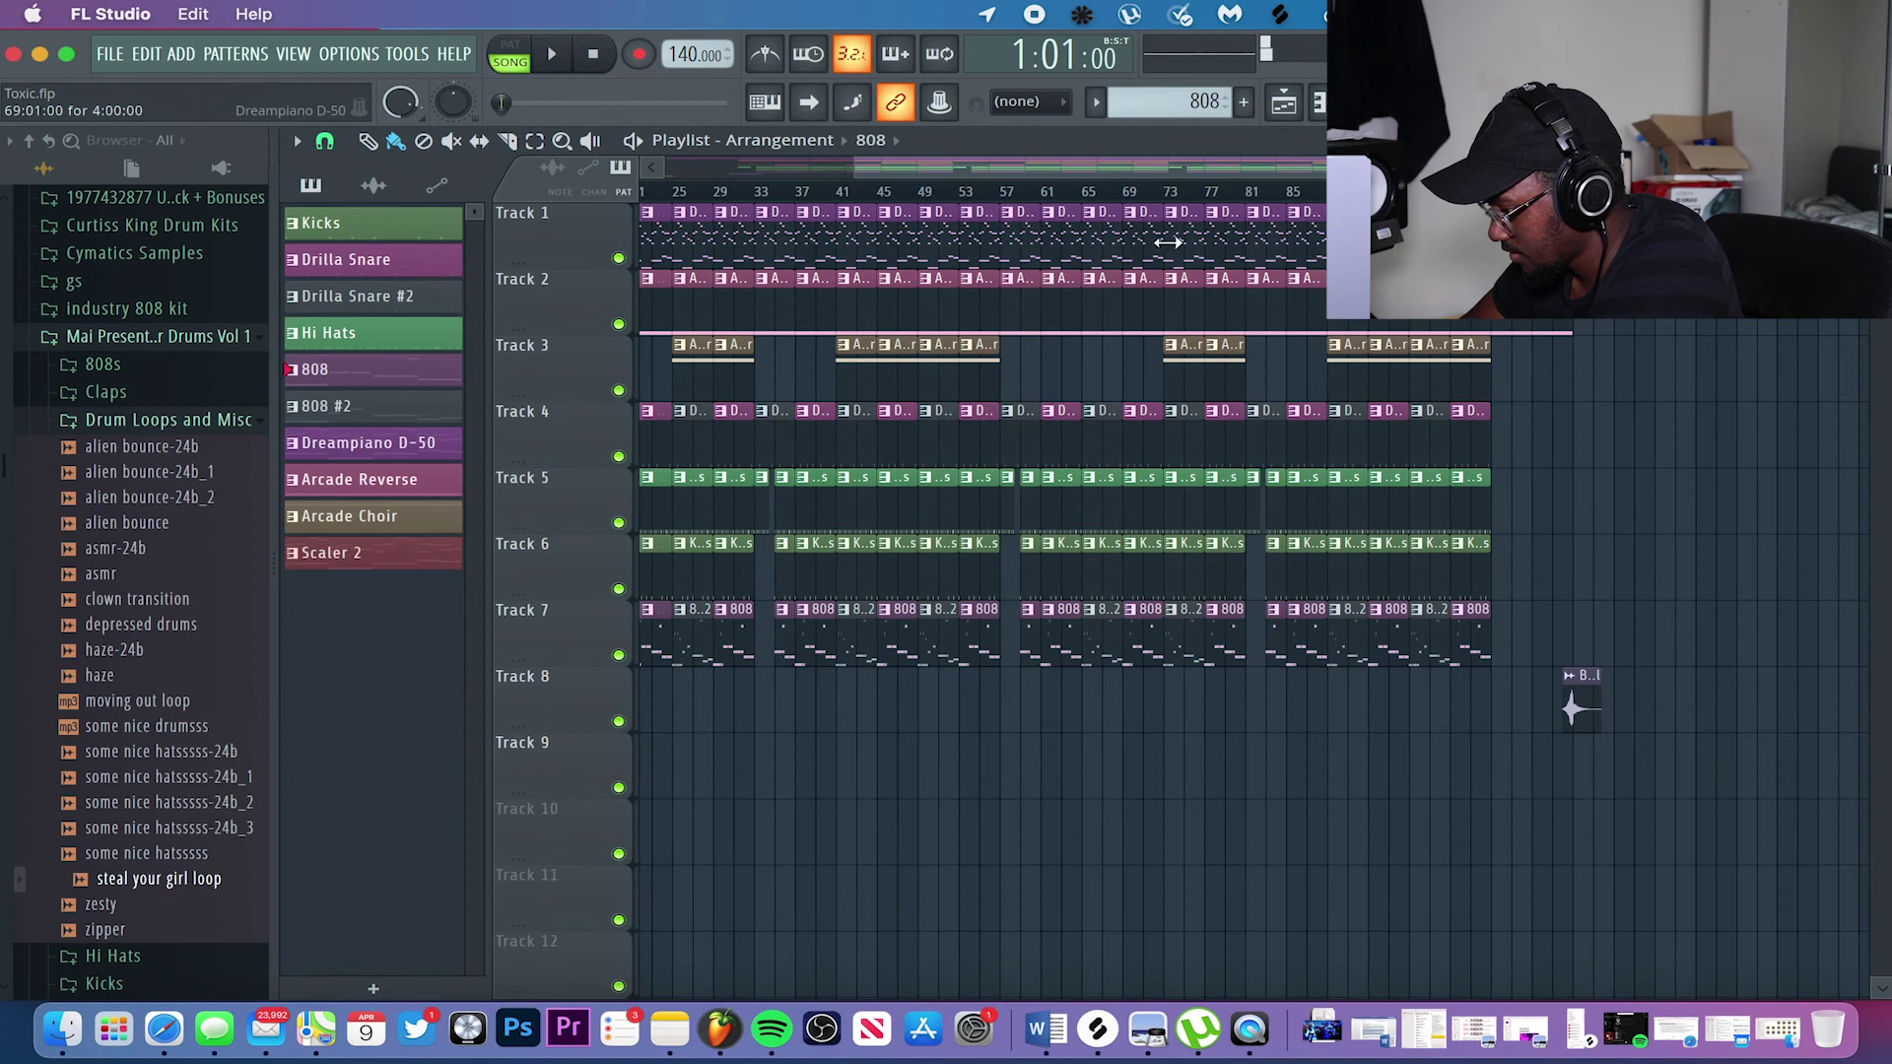